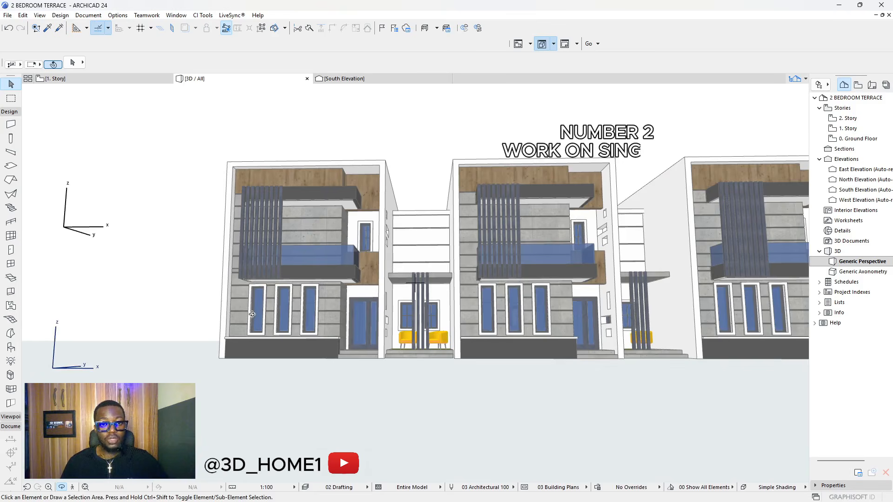
- Examine the terrace row and a single unit in 3D, comparing its front facade with its east and west side walls
scroll(221, 318, "down", 3)
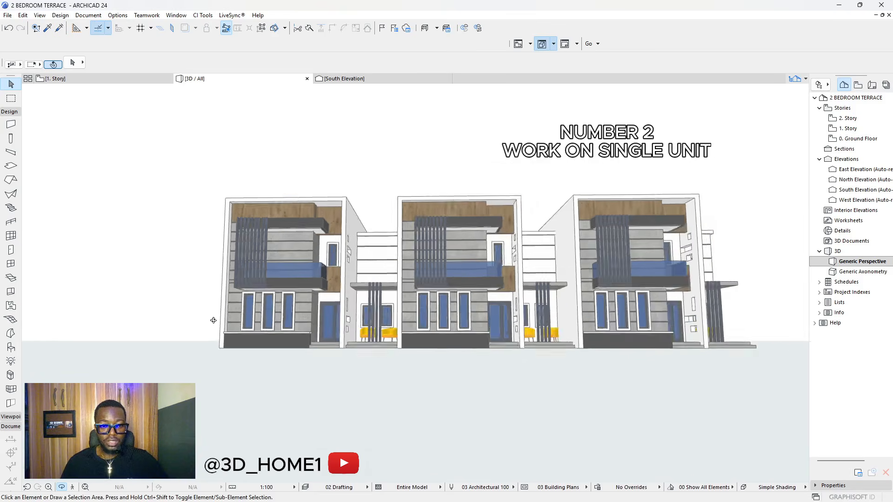
scroll(289, 316, "up", 5)
scroll(240, 314, "down", 3)
left_click_drag(291, 320, 470, 302)
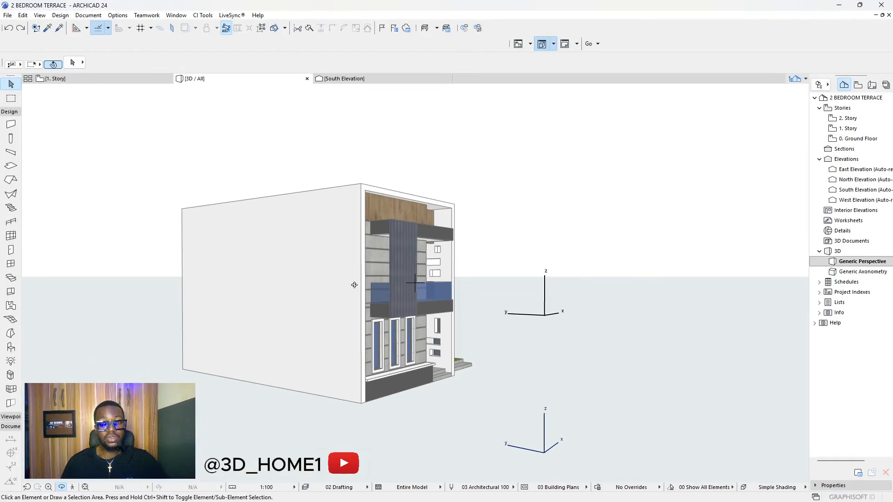
scroll(346, 285, "up", 5)
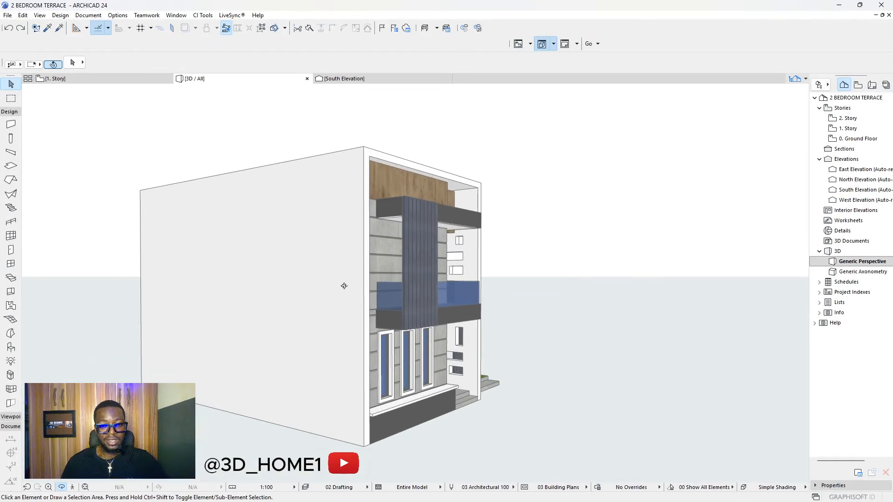
scroll(326, 282, "down", 2)
left_click_drag(294, 276, 646, 283)
scroll(646, 283, "up", 4)
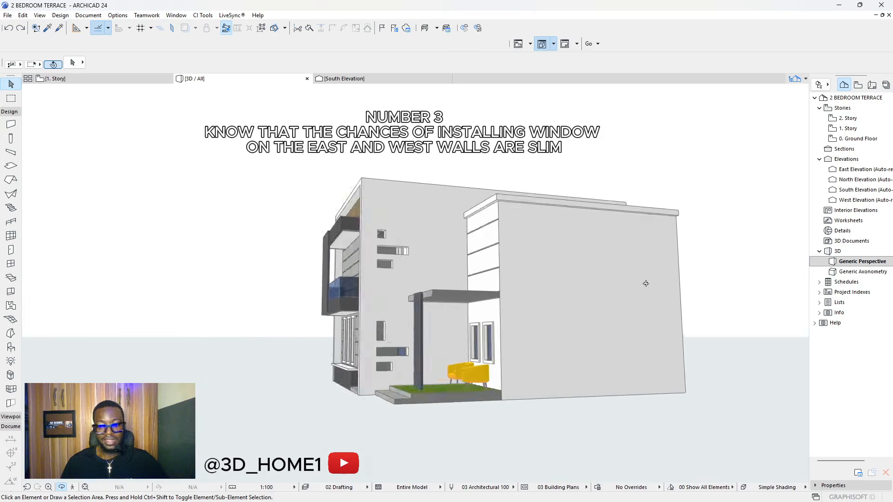
mouse_move(521, 251)
left_mouse_down()
mouse_move(668, 253)
mouse_move(585, 233)
mouse_move(599, 261)
mouse_move(652, 282)
mouse_move(624, 273)
mouse_move(689, 257)
mouse_move(343, 281)
mouse_move(527, 235)
left_mouse_up()
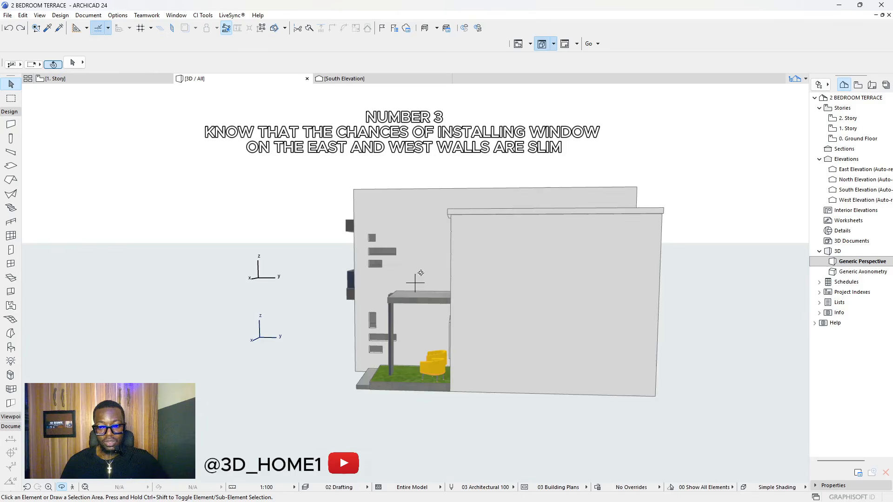
middle_click_drag(346, 267, 333, 230, "shift")
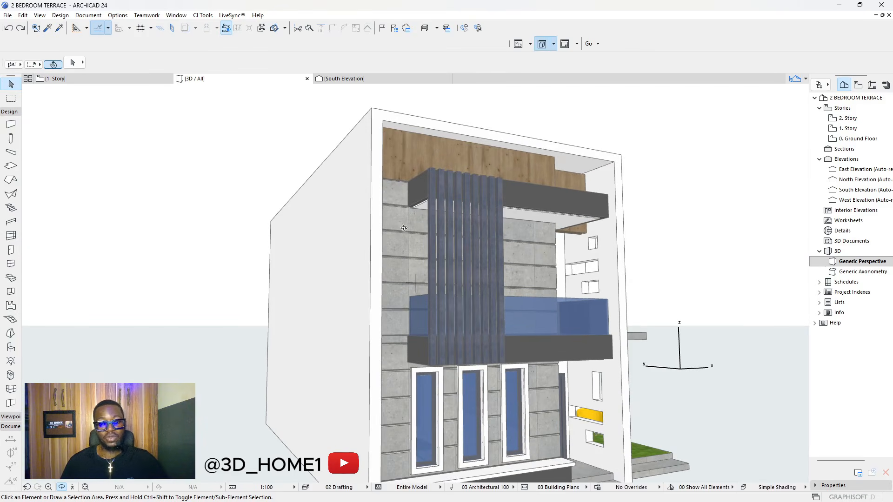
scroll(369, 281, "down", 2)
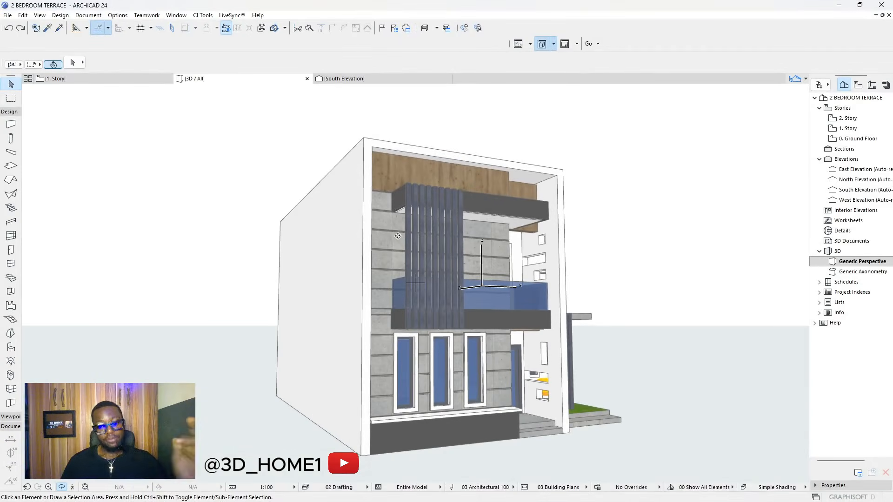
- Examine the single unit from above on all sides, checking the parapets and open top to judge a suitable roof type
left_click_drag(398, 237, 398, 295)
scroll(399, 293, "down", 4)
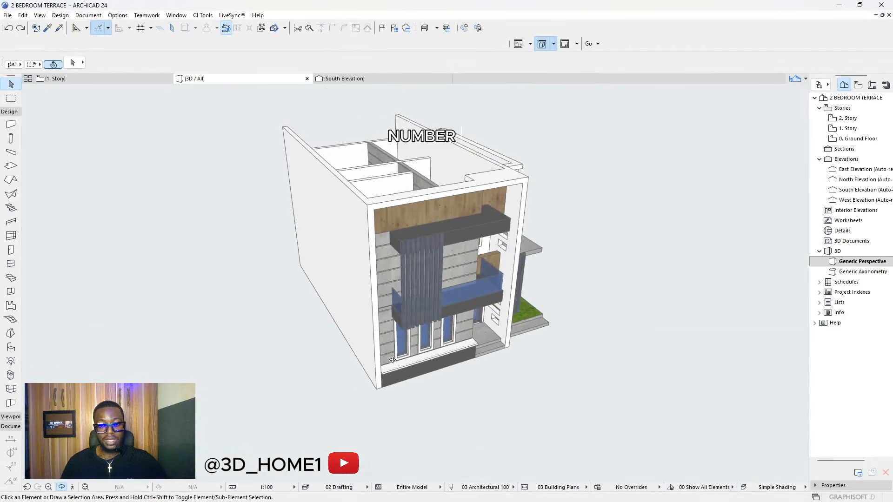
scroll(415, 217, "up", 4)
left_click_drag(416, 217, 576, 269)
scroll(576, 269, "down", 4)
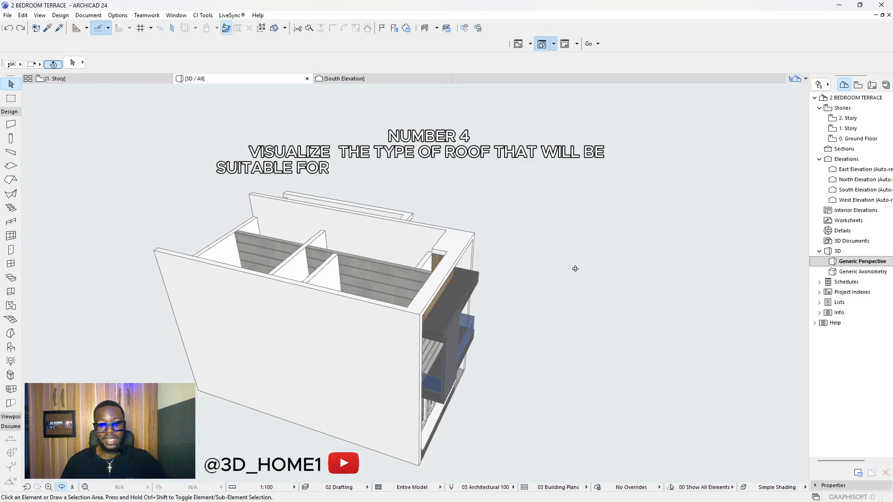
left_click_drag(299, 219, 492, 245)
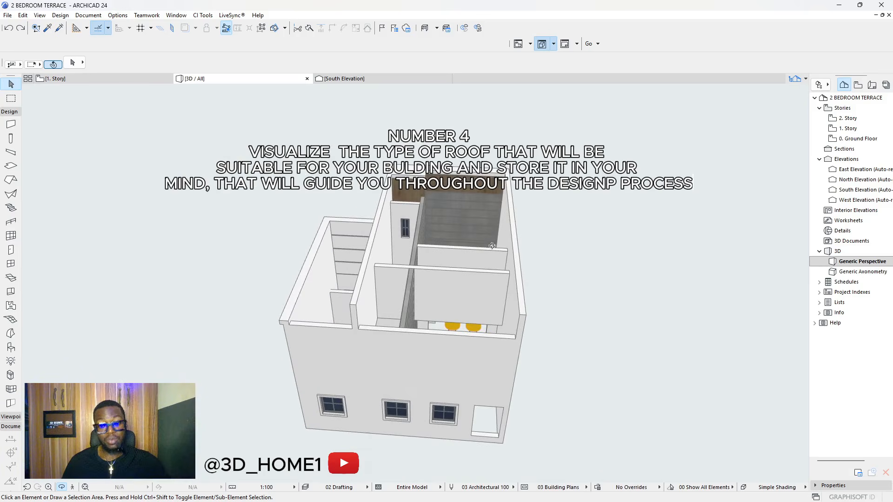
left_click_drag(435, 235, 496, 234)
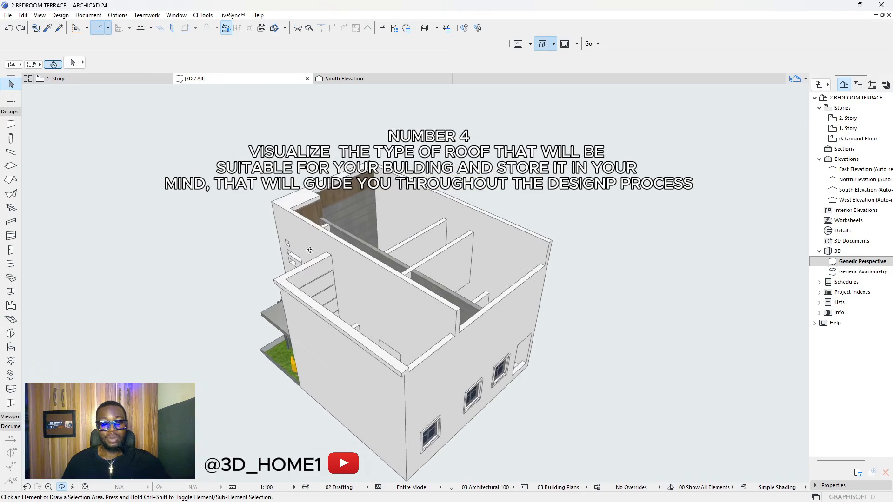
left_click_drag(310, 251, 453, 254)
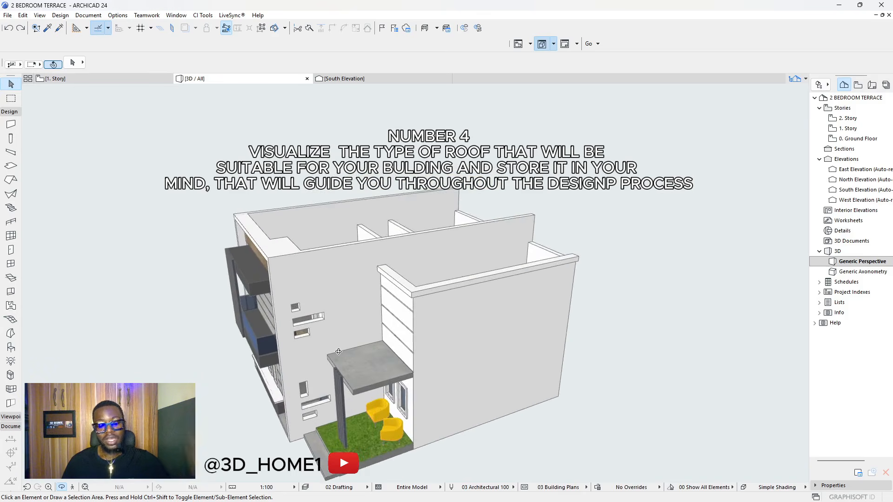
- Examine the side porch with its canopy, the small wall openings beside it, and the front facade of the unit
scroll(396, 288, "up", 3)
left_click_drag(358, 321, 427, 277)
scroll(359, 328, "down", 3)
mouse_move(359, 327)
left_mouse_down()
mouse_move(392, 315)
mouse_move(372, 332)
left_mouse_up()
scroll(249, 333, "up", 3)
scroll(342, 293, "down", 3)
left_click_drag(343, 293, 377, 315)
scroll(351, 311, "down", 2)
left_click_drag(351, 187, 330, 250)
scroll(335, 233, "up", 2)
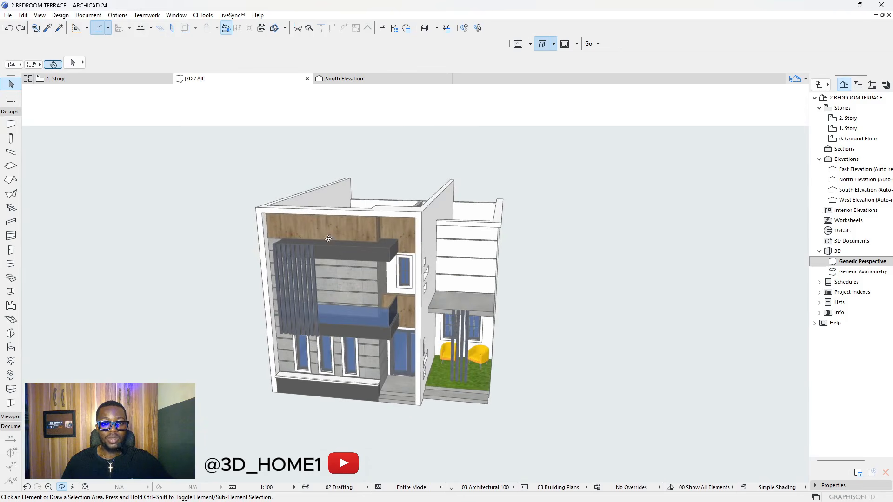
left_click_drag(386, 225, 437, 197)
scroll(327, 187, "down", 2)
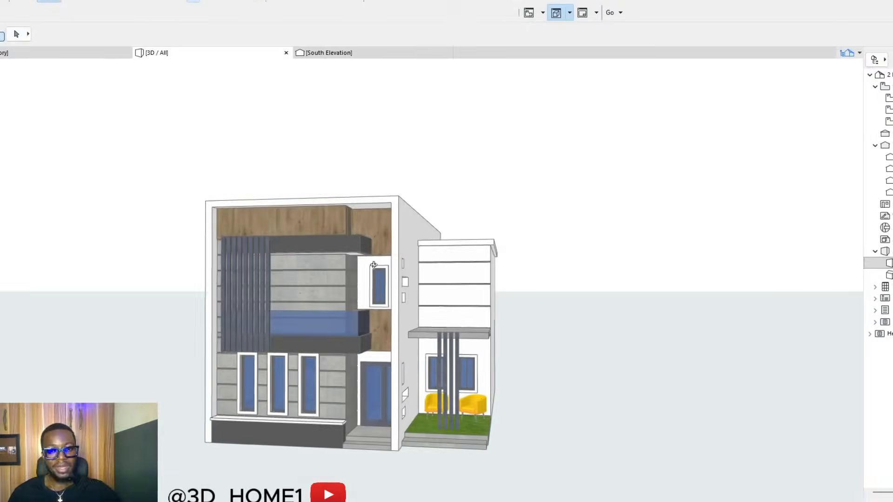
- Examine the framed front facade, balcony, vertical fins and parapet walls of the unit from low and raised viewpoints
left_click_drag(395, 372, 339, 325)
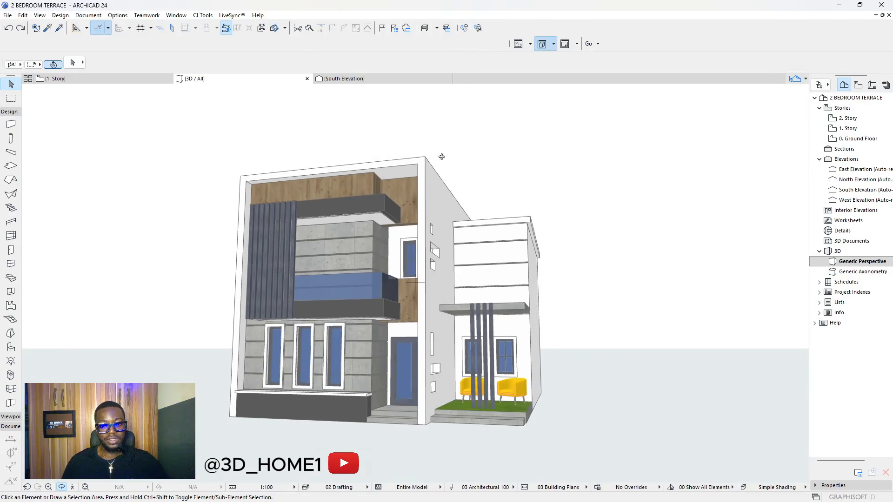
scroll(343, 217, "up", 2)
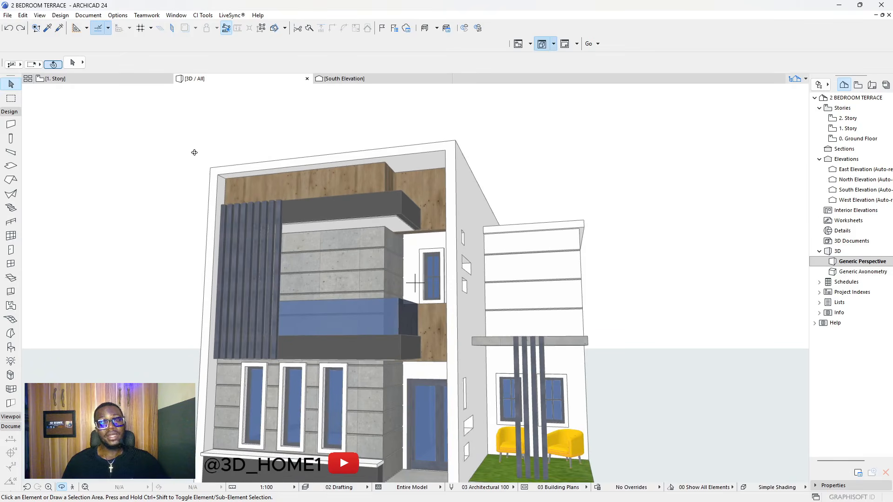
scroll(402, 225, "down", 2)
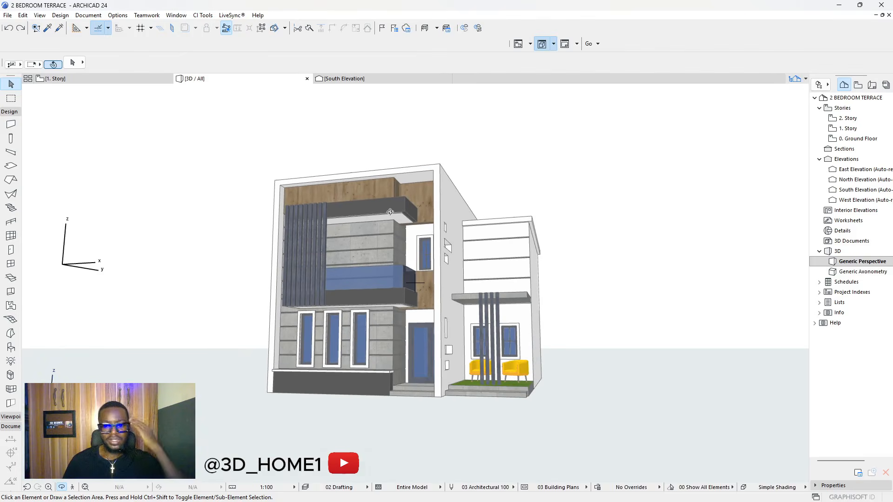
scroll(403, 225, "up", 1)
scroll(403, 225, "down", 3)
left_click_drag(313, 259, 401, 218)
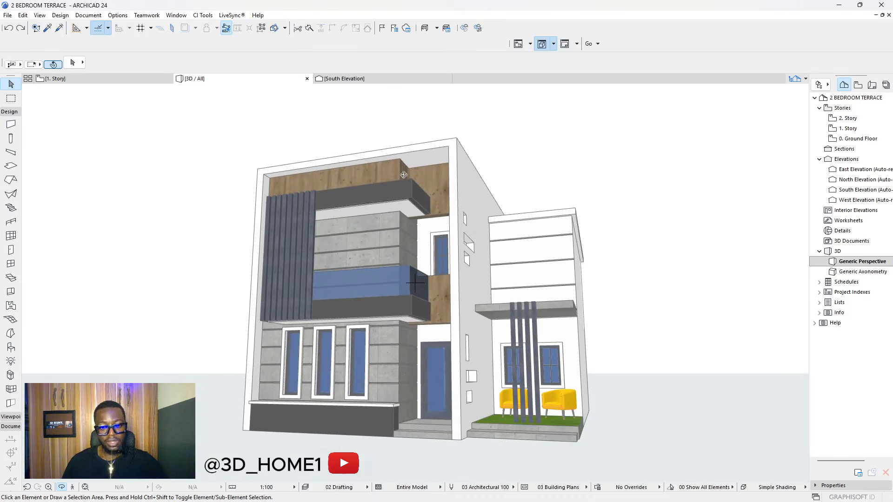
mouse_move(404, 175)
left_mouse_down()
mouse_move(414, 189)
mouse_move(411, 173)
left_mouse_up()
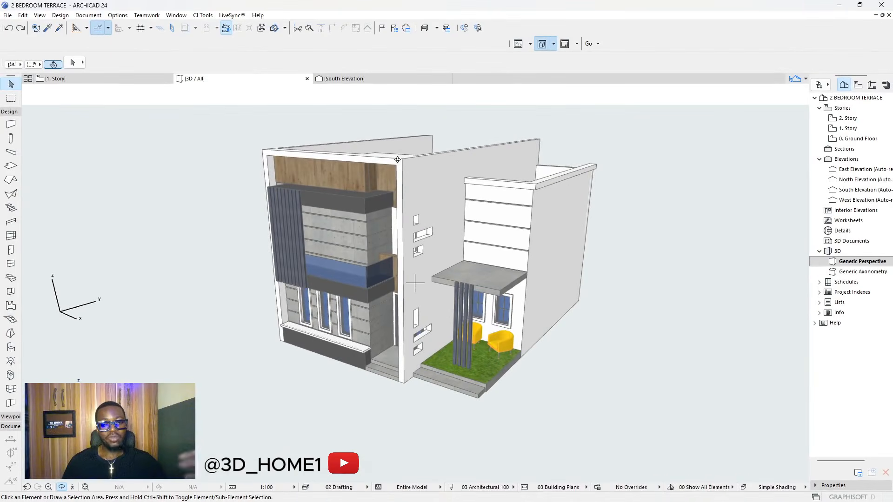
scroll(402, 159, "up", 3)
left_click_drag(402, 186, 377, 120)
scroll(377, 120, "down", 2)
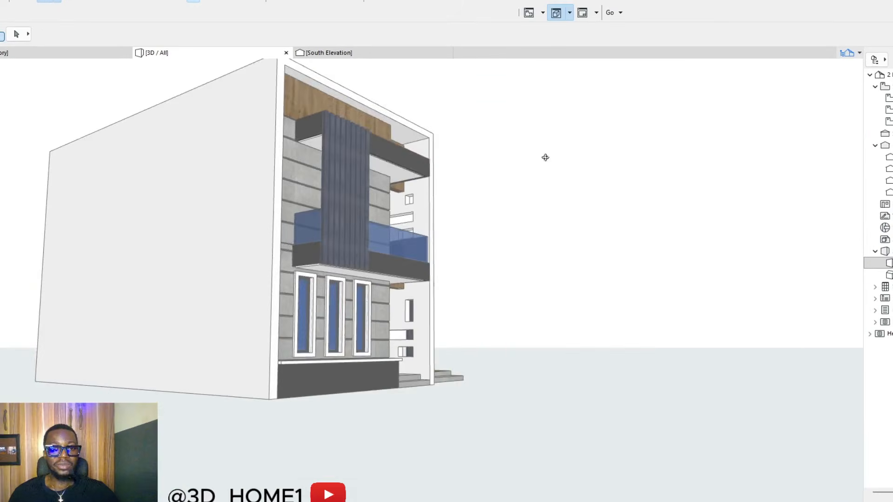
left_click_drag(545, 157, 477, 115)
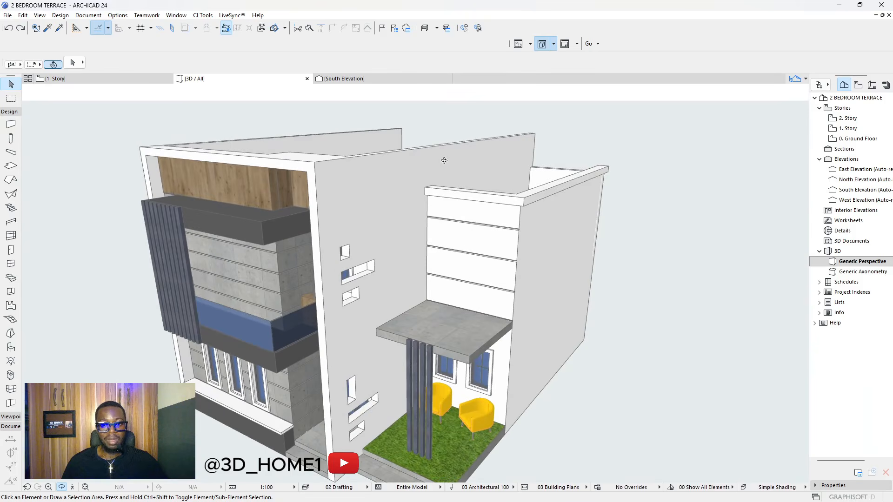
scroll(502, 192, "down", 2)
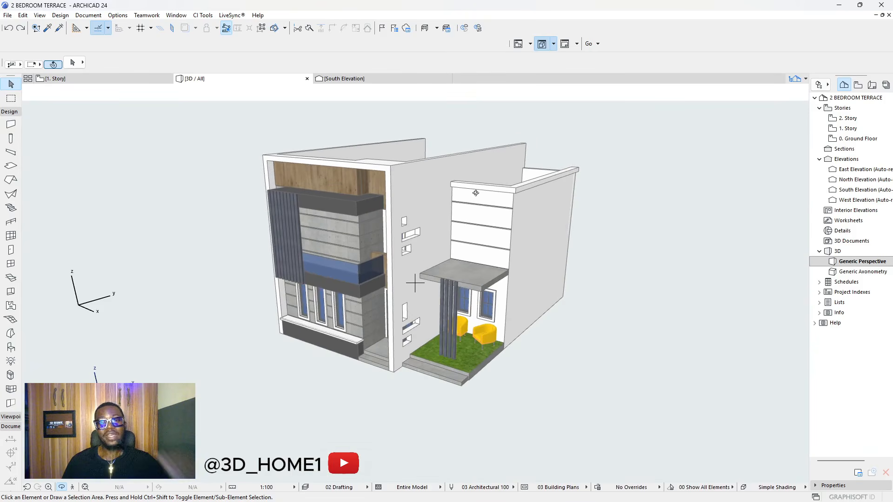
left_click_drag(473, 191, 354, 223)
left_click_drag(552, 221, 306, 193)
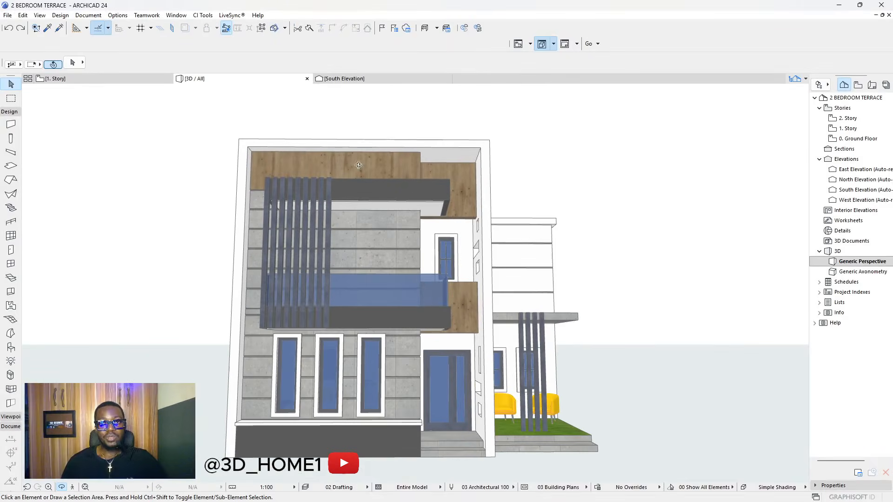
scroll(410, 183, "down", 2)
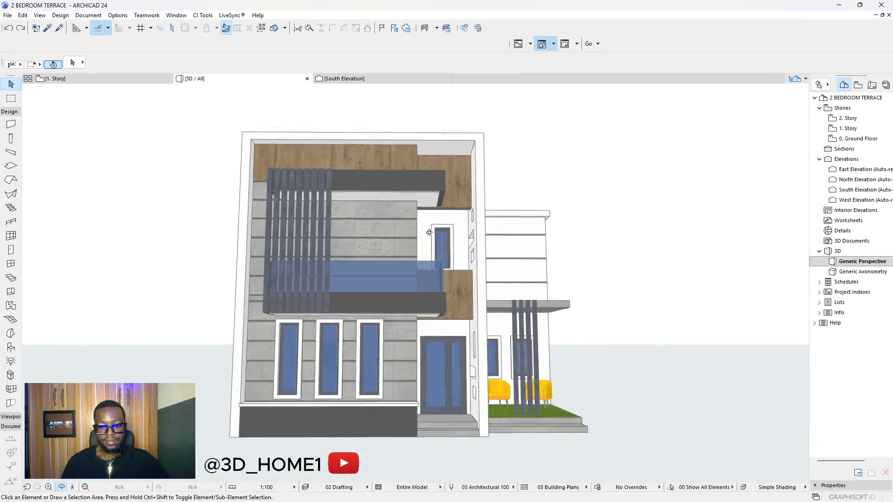
scroll(455, 240, "up", 1)
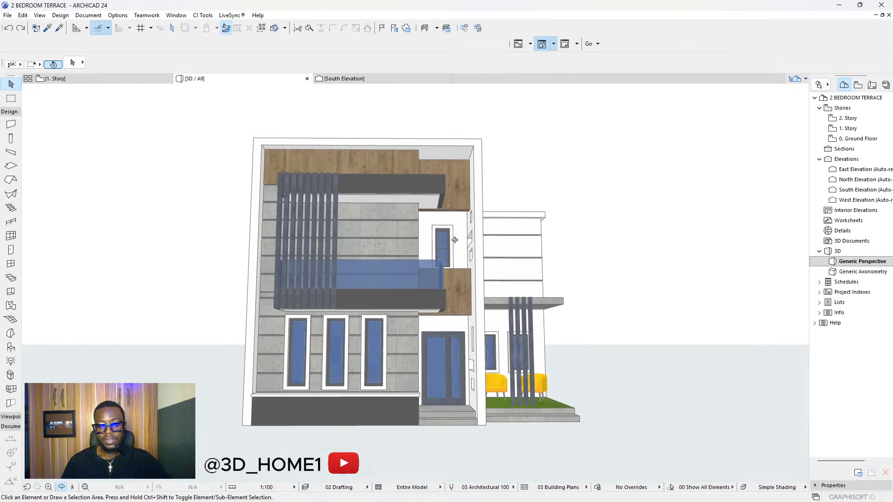
- Open the 1. Story floor plan and examine the arrangement of the living room, dining, kitchen, store, lobby and staircase
left_click(851, 129)
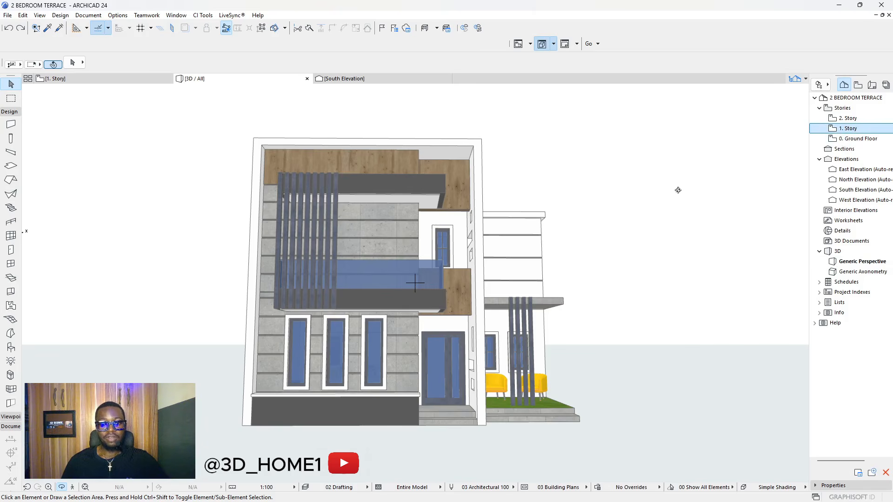
double_click(848, 132)
scroll(449, 254, "down", 5)
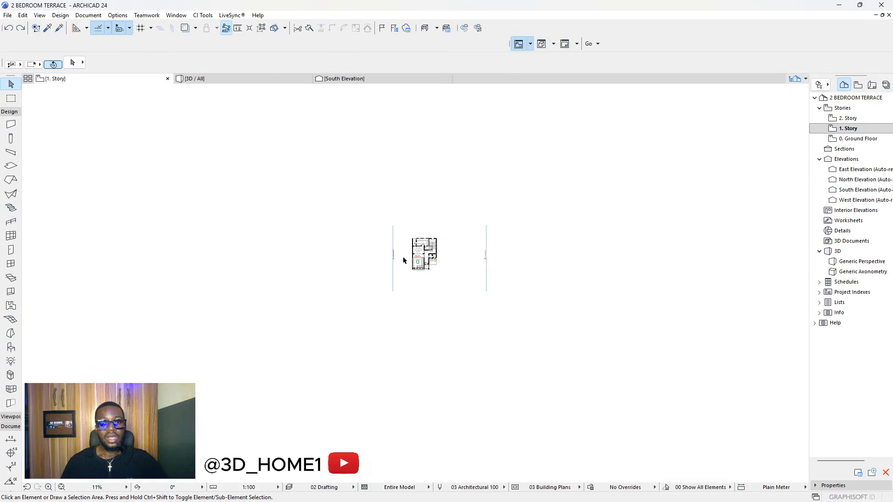
scroll(409, 256, "up", 6)
scroll(490, 232, "up", 4)
scroll(442, 232, "down", 4)
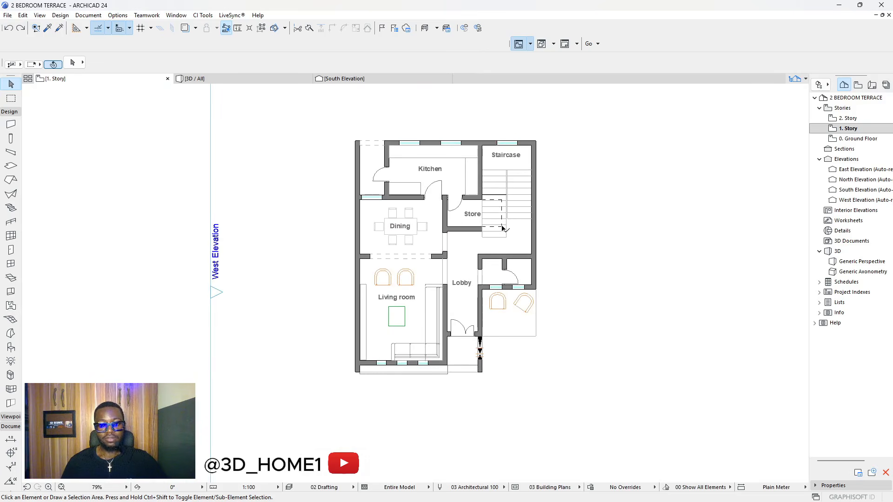
scroll(481, 229, "up", 2)
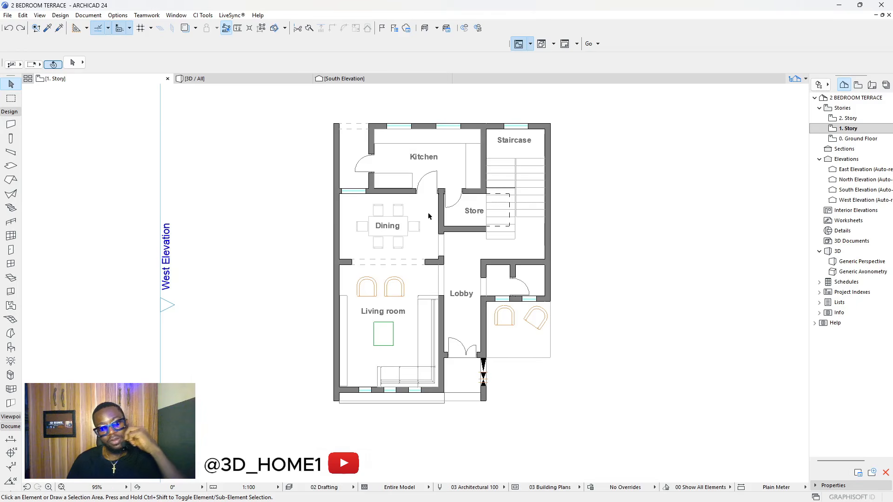
scroll(427, 217, "down", 2)
scroll(419, 282, "up", 5)
scroll(505, 261, "down", 2)
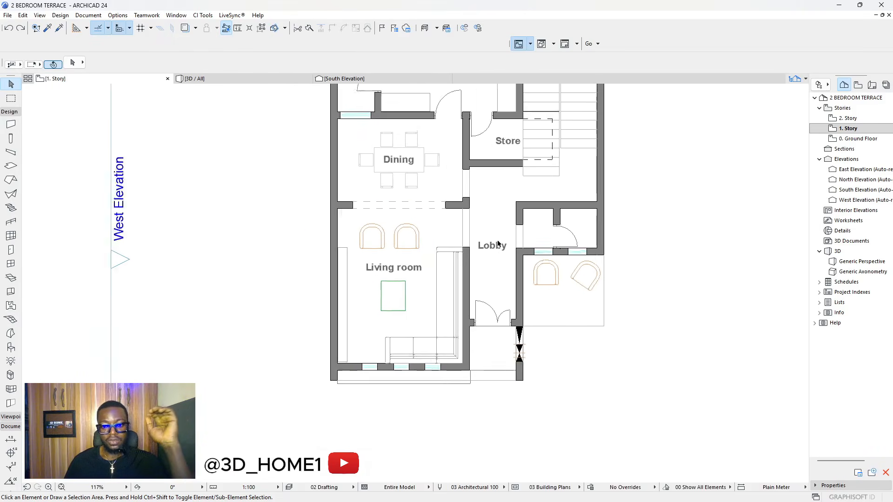
scroll(497, 243, "down", 1)
scroll(565, 227, "up", 3)
scroll(466, 234, "down", 4)
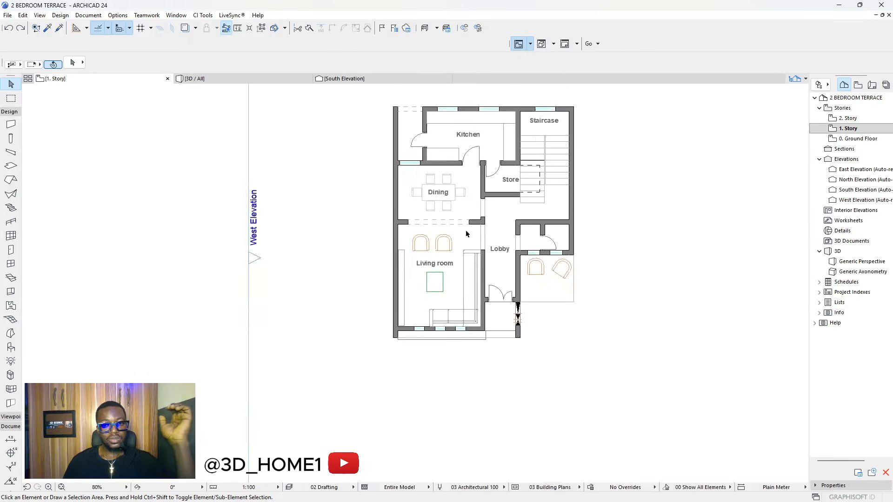
- Examine the kitchen area and the living room's west wall on the 1. Story floor plan
scroll(467, 234, "up", 5)
scroll(438, 228, "down", 2)
scroll(437, 180, "down", 3)
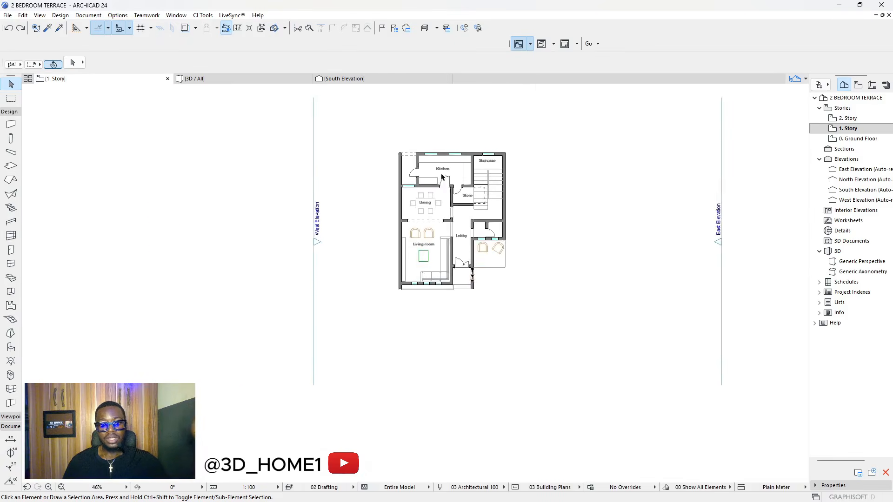
scroll(400, 195, "up", 4)
scroll(404, 210, "down", 2)
scroll(359, 280, "down", 1)
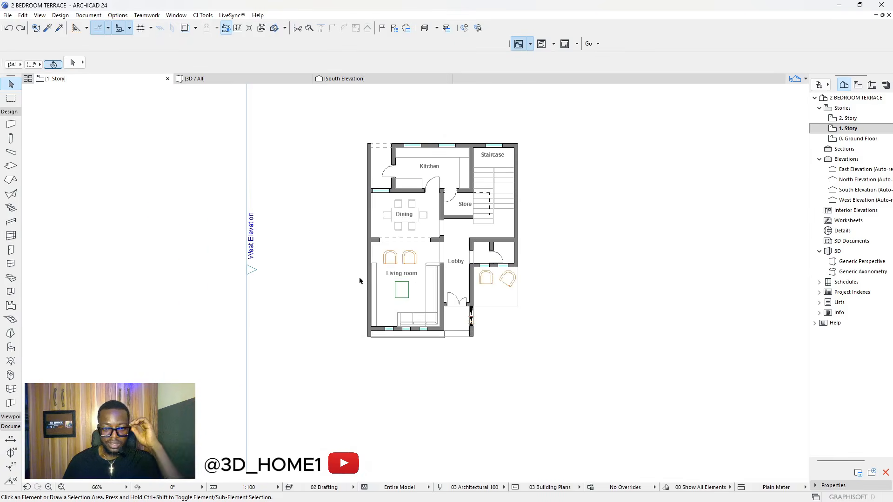
scroll(372, 301, "up", 4)
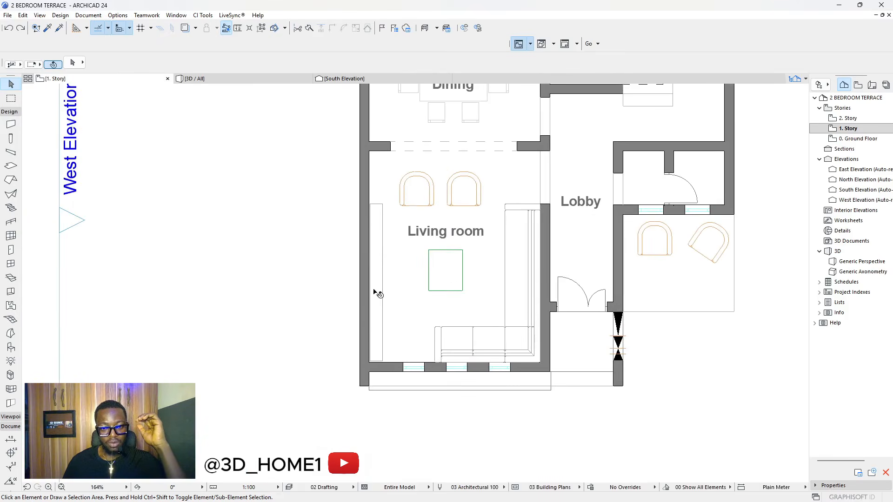
scroll(378, 293, "down", 3)
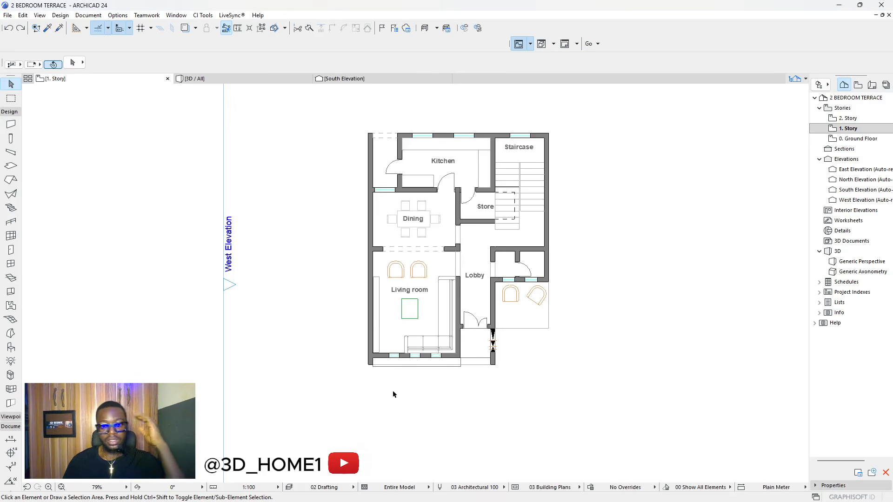
- Examine the overall room arrangement on the 1. Story floor plan, including the dining area, store and staircase
scroll(391, 281, "up", 3)
scroll(419, 341, "down", 3)
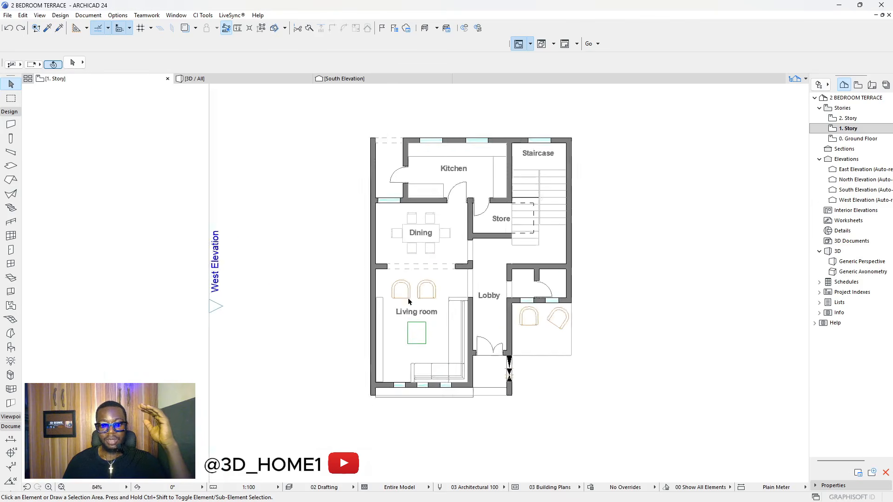
scroll(405, 250, "up", 2)
scroll(415, 252, "down", 3)
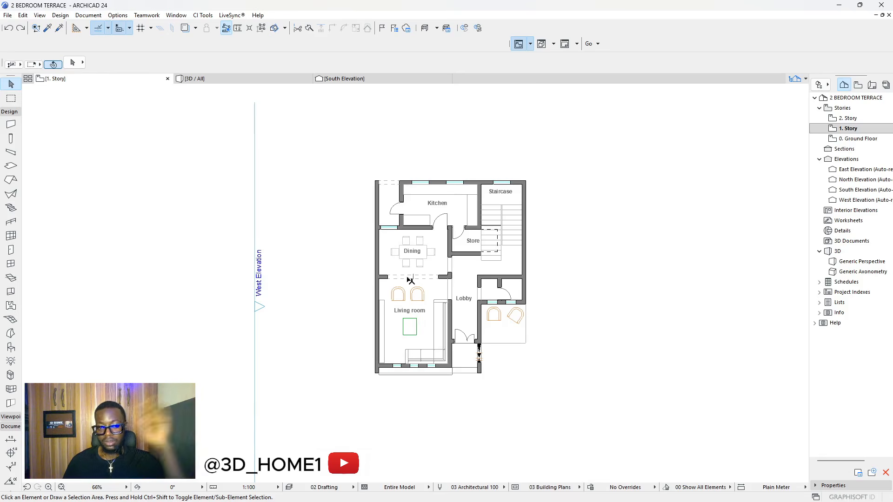
scroll(500, 262, "up", 2)
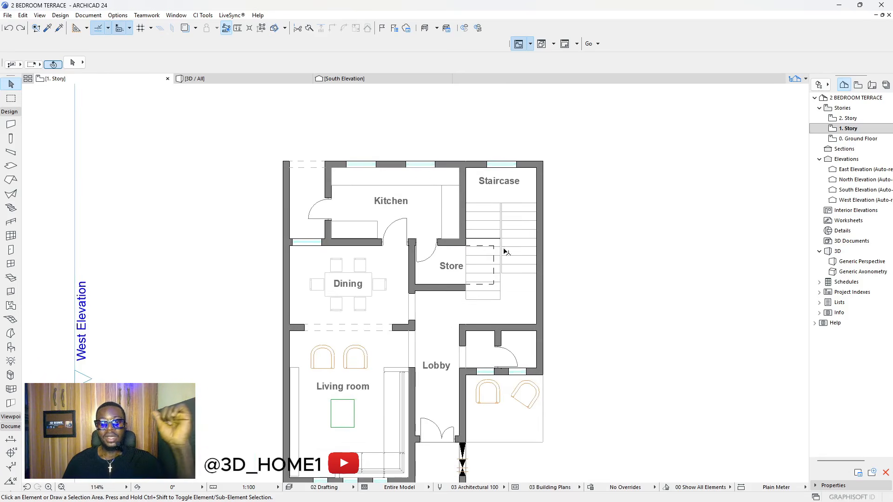
scroll(492, 215, "down", 2)
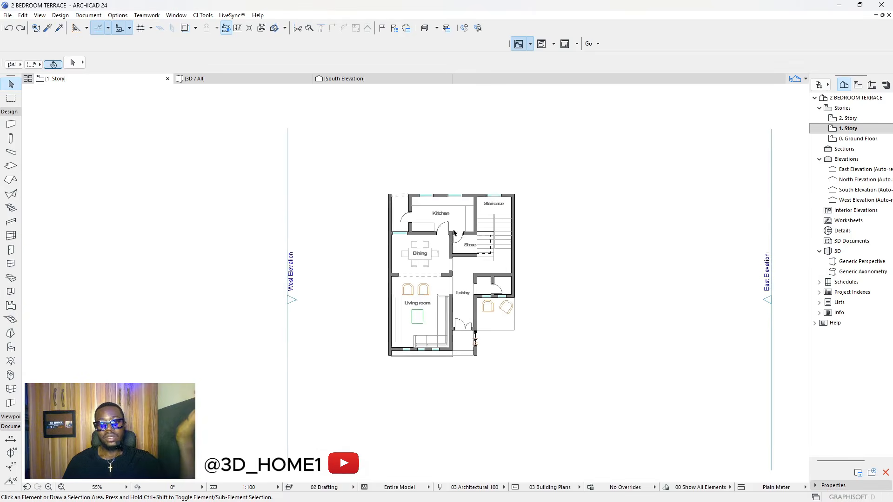
- Open the 2. Story floor plan and examine its unfurnished rooms, central passage and front balcony
left_click(847, 119)
double_click(847, 119)
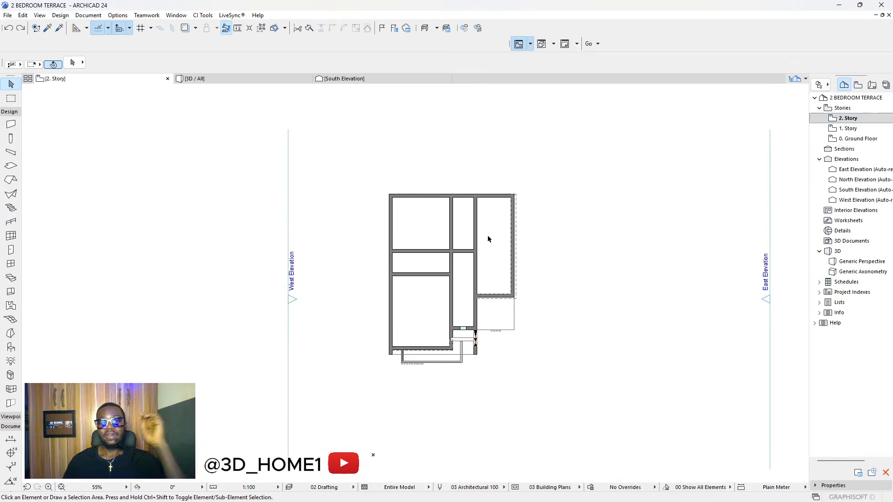
scroll(442, 284, "up", 2)
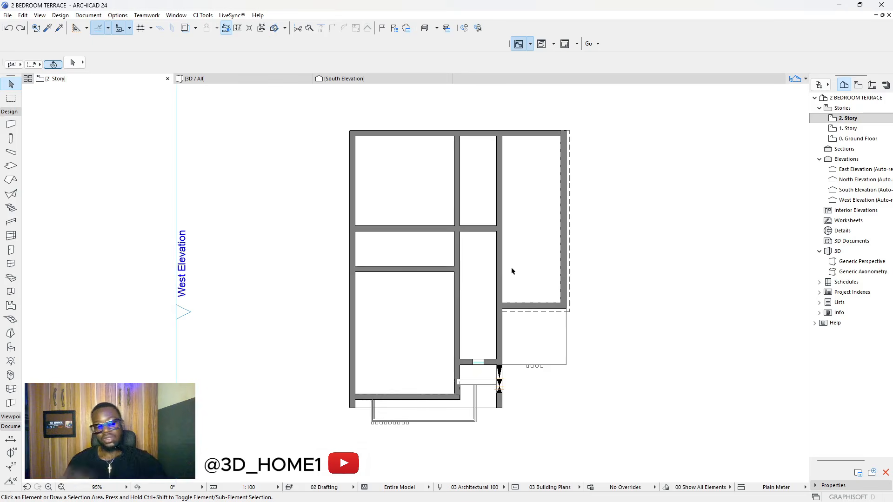
scroll(519, 252, "down", 2)
scroll(433, 272, "up", 3)
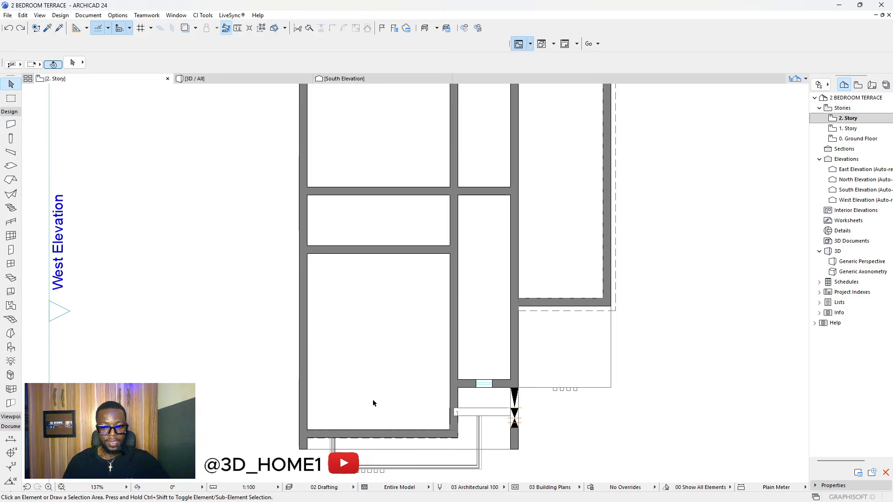
scroll(372, 400, "down", 3)
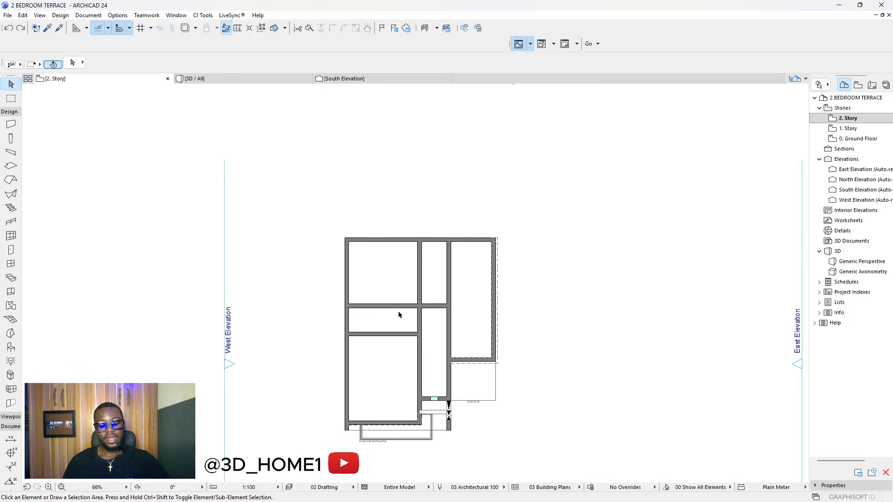
scroll(399, 315, "up", 2)
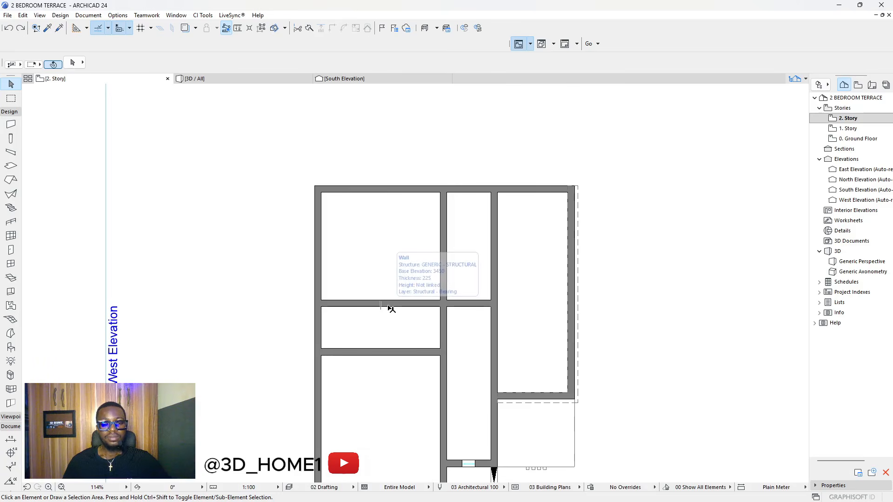
scroll(399, 278, "down", 1)
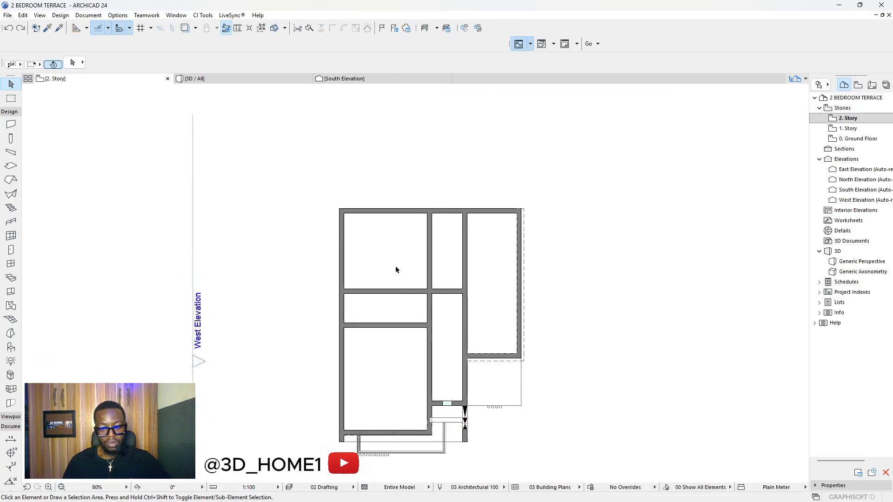
scroll(395, 292, "up", 2)
scroll(412, 198, "down", 3)
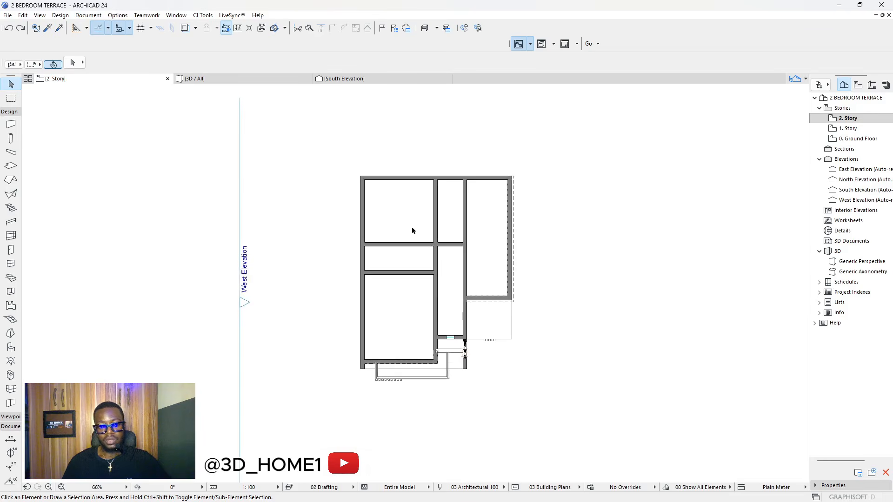
- Revisit the 1. Story floor plan to compare its layout with the upper floor, and return to 2. Story
left_click(849, 129)
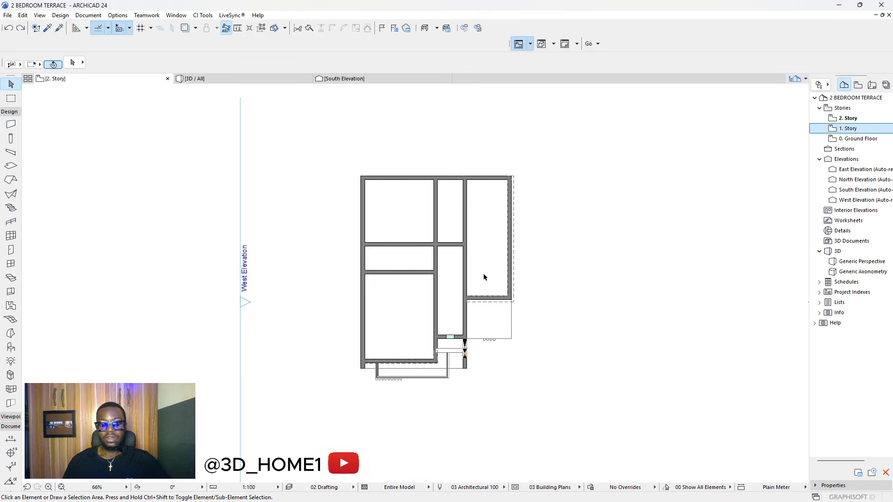
double_click(849, 129)
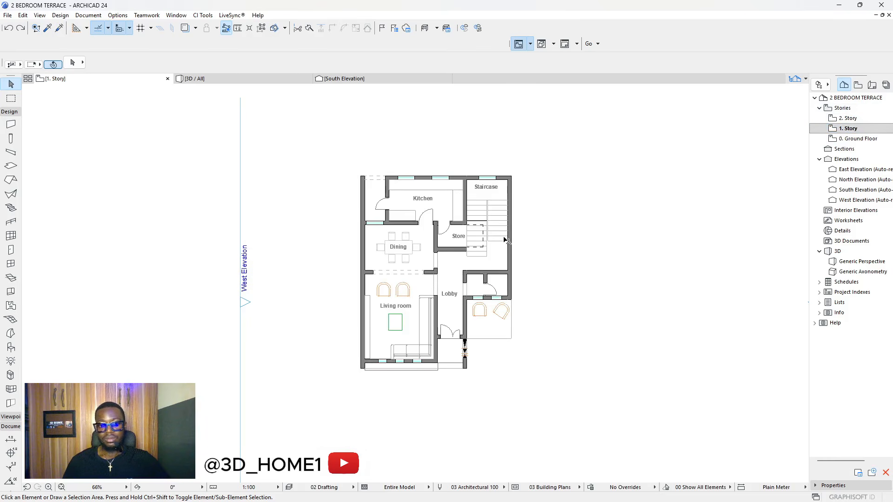
double_click(849, 118)
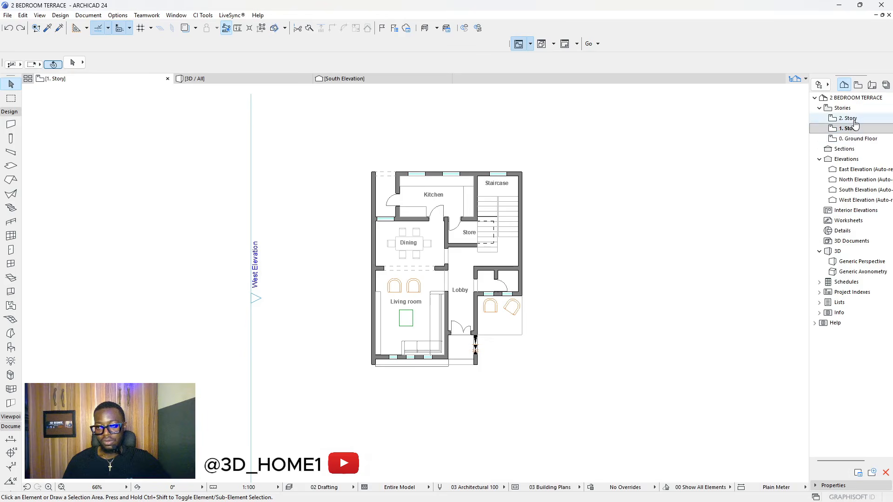
- Examine the front and rear bedroom spaces and the narrow rooms between them on the 2. Story plan
scroll(422, 300, "up", 1)
scroll(422, 300, "up", 1)
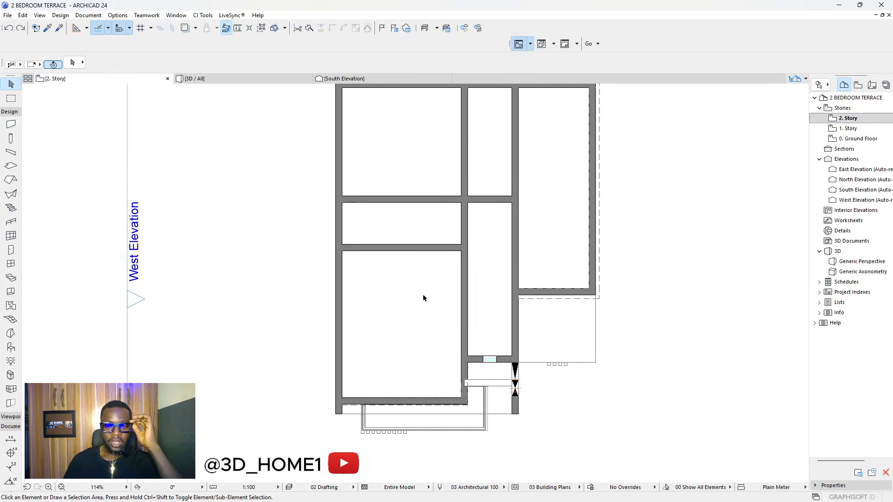
scroll(429, 213, "down", 3)
scroll(429, 211, "up", 3)
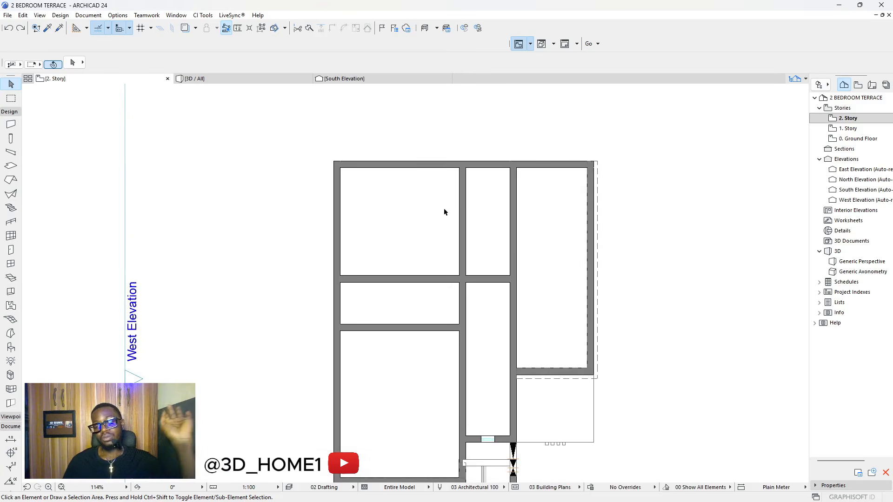
scroll(422, 205, "down", 3)
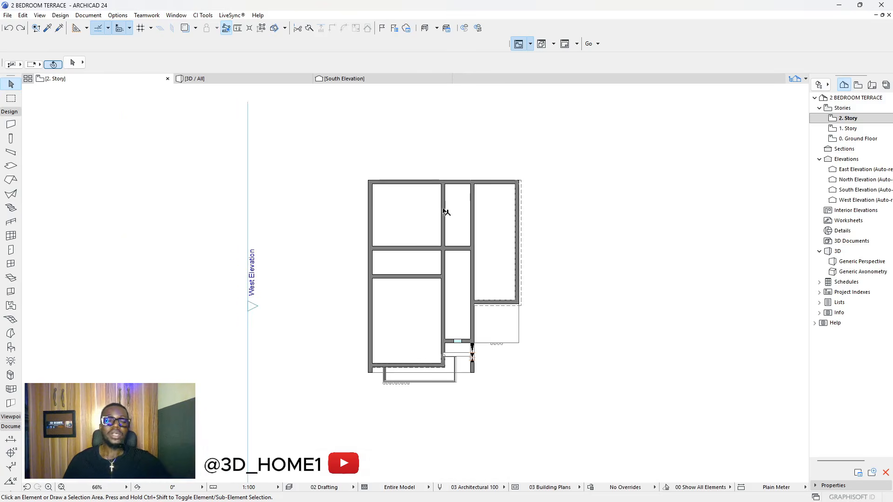
scroll(445, 207, "up", 3)
scroll(417, 200, "down", 3)
scroll(415, 225, "up", 3)
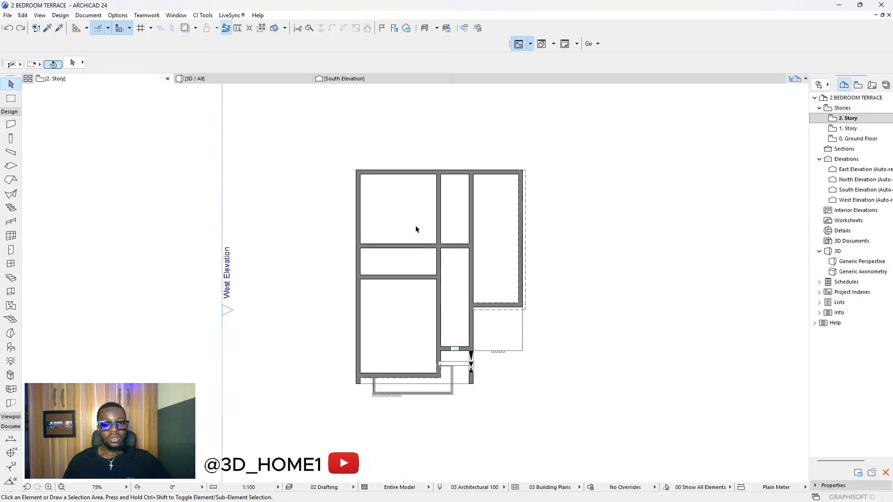
scroll(384, 211, "down", 3)
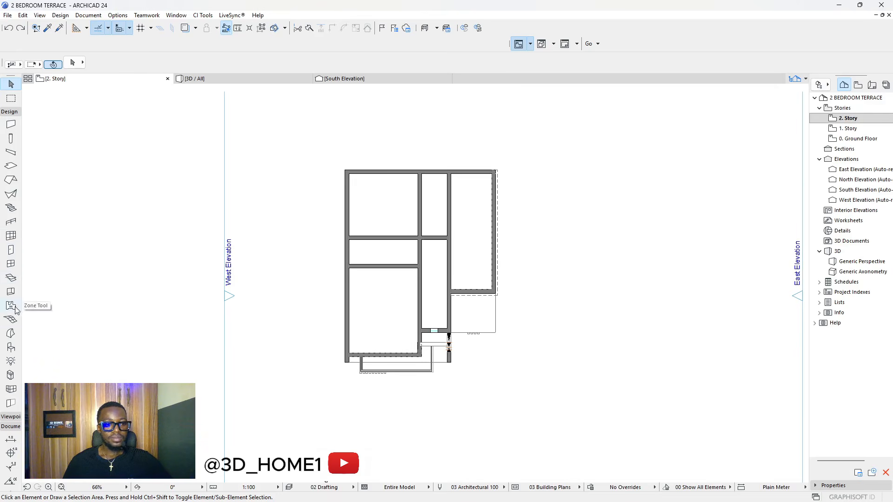
- Start the Object tool, open its default settings and show the Beds 24 folder of the Furnishing library
left_click(11, 350)
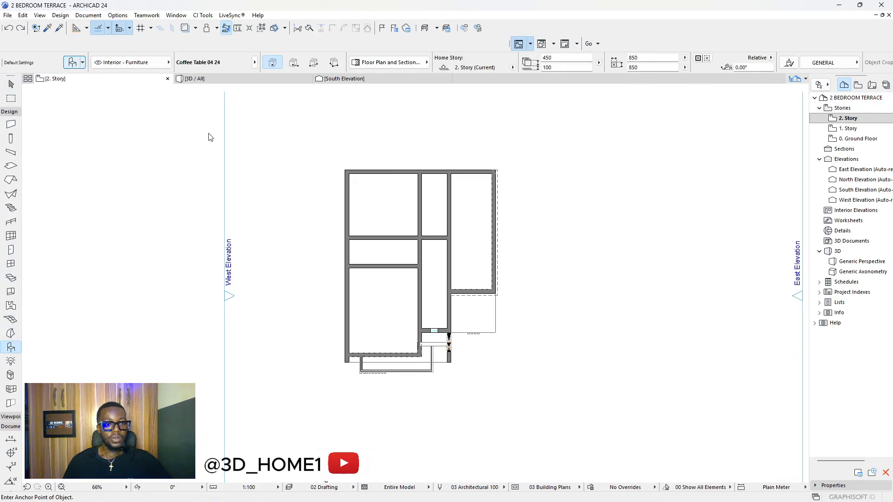
key("ctrl+t")
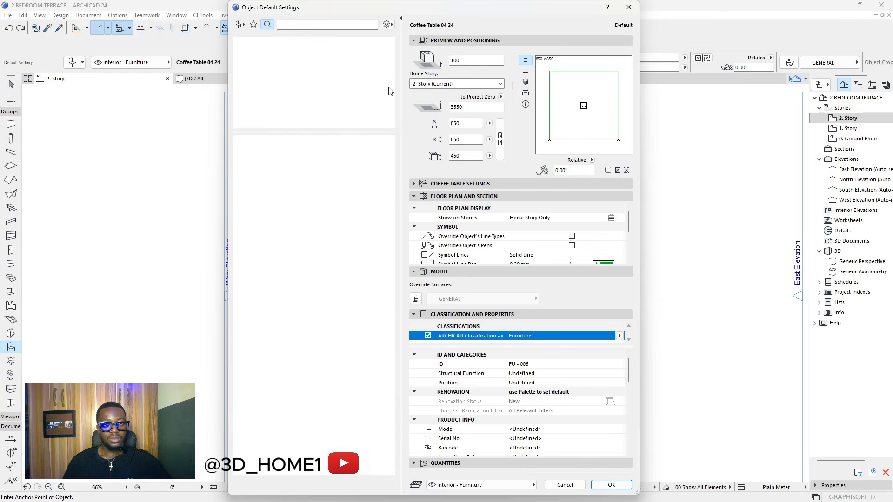
left_click(242, 24)
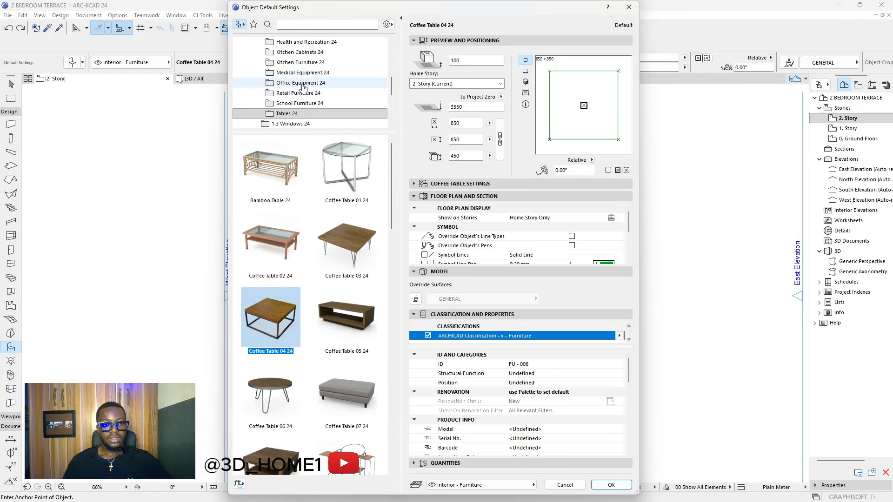
scroll(304, 87, "up", 2)
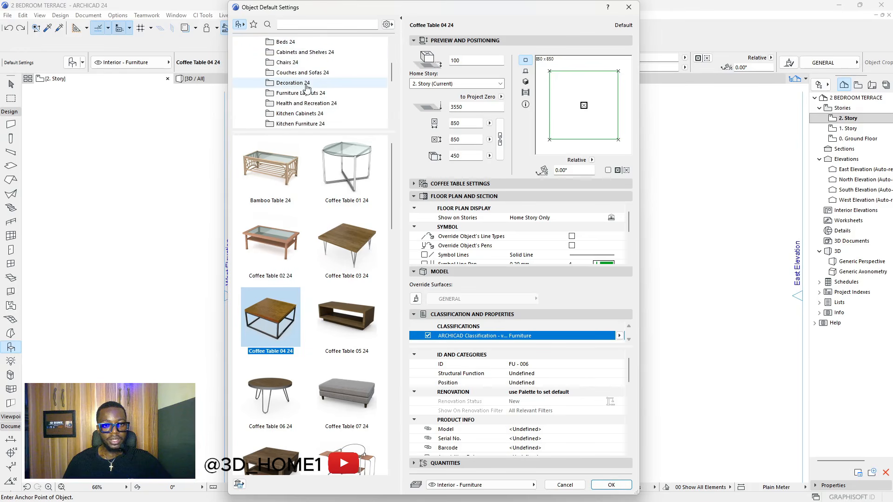
scroll(303, 91, "up", 2)
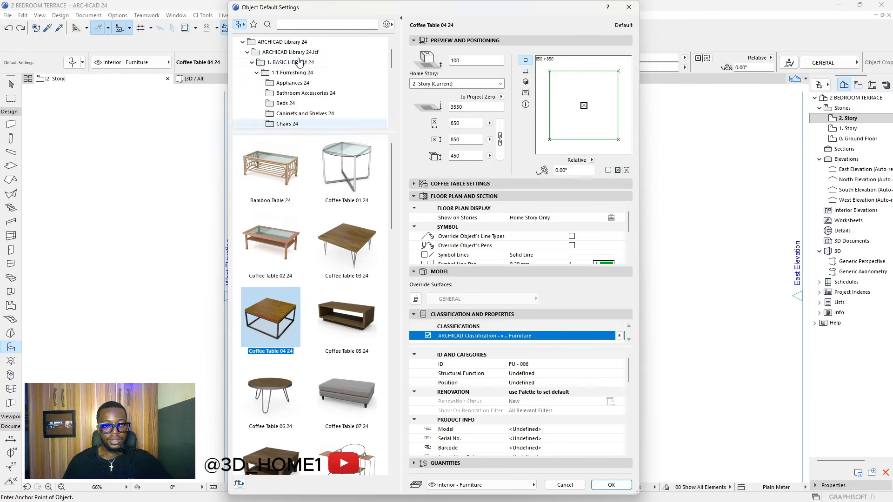
left_click(300, 93)
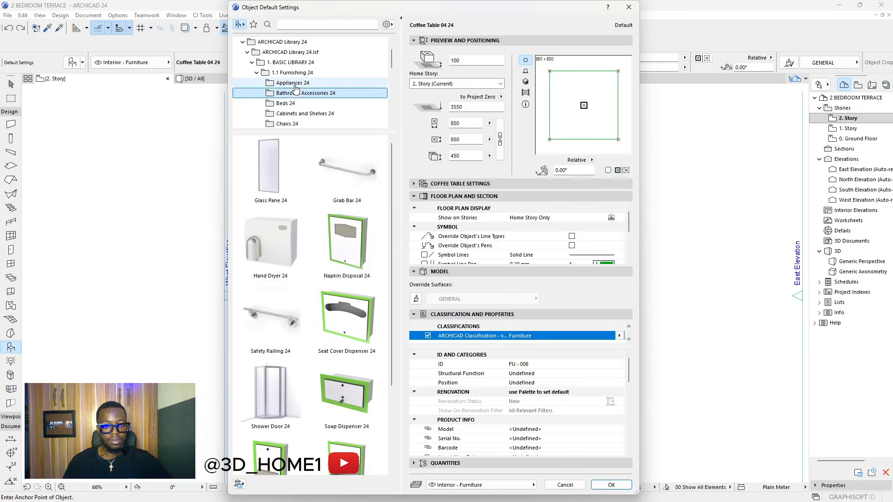
scroll(305, 95, "up", 1)
scroll(310, 97, "down", 1)
left_click(295, 95)
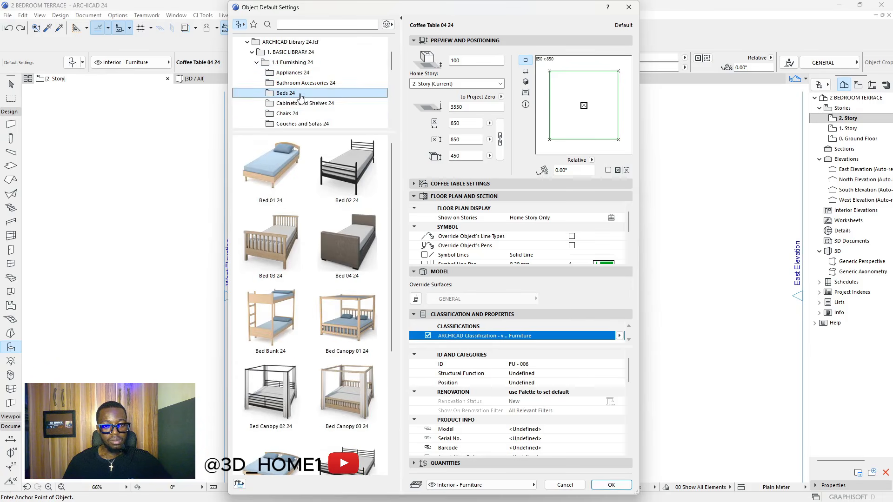
- Browse the single, bunk, canopy and double bed models in the Beds 24 folder
scroll(329, 240, "down", 2)
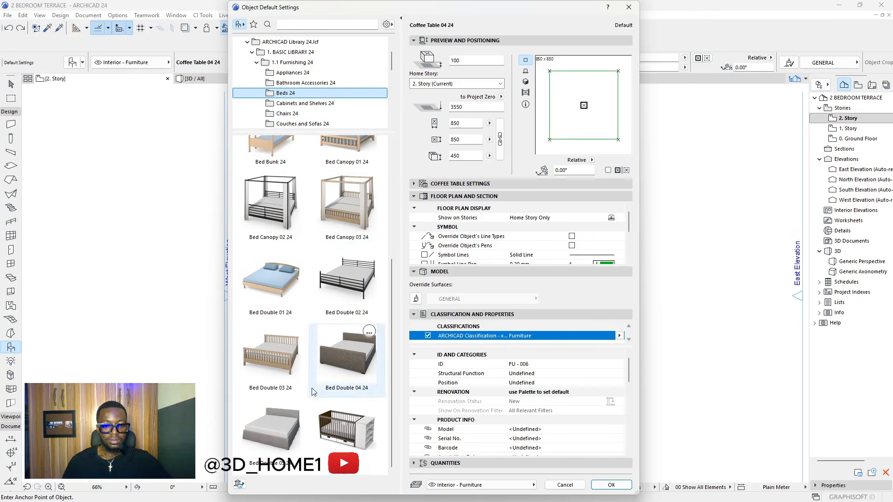
scroll(319, 249, "down", 2)
scroll(307, 307, "up", 8)
scroll(307, 306, "down", 6)
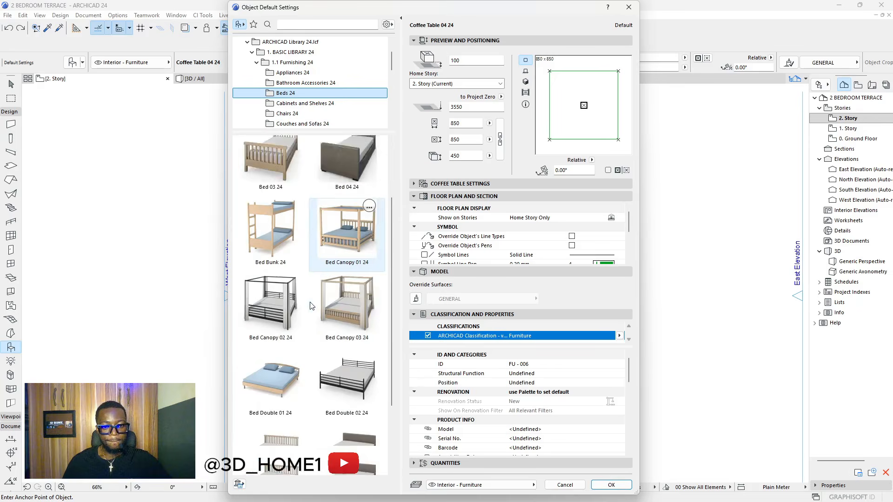
scroll(310, 282, "up", 1)
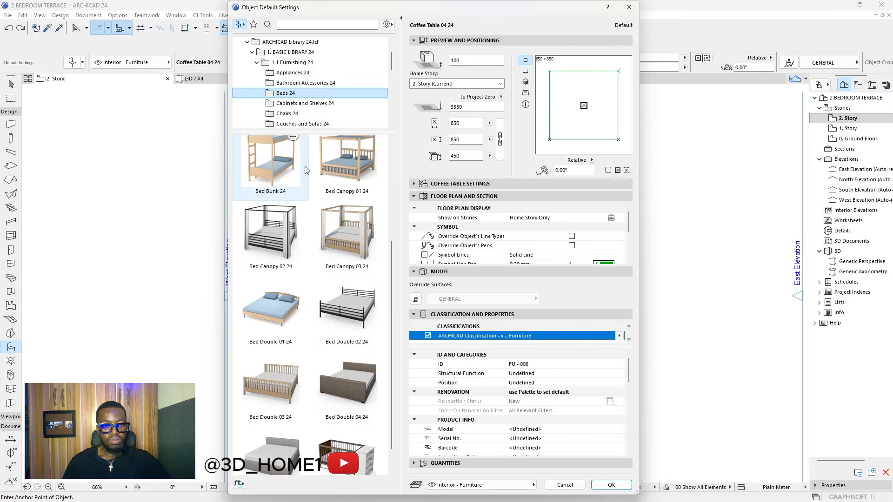
scroll(307, 164, "up", 5)
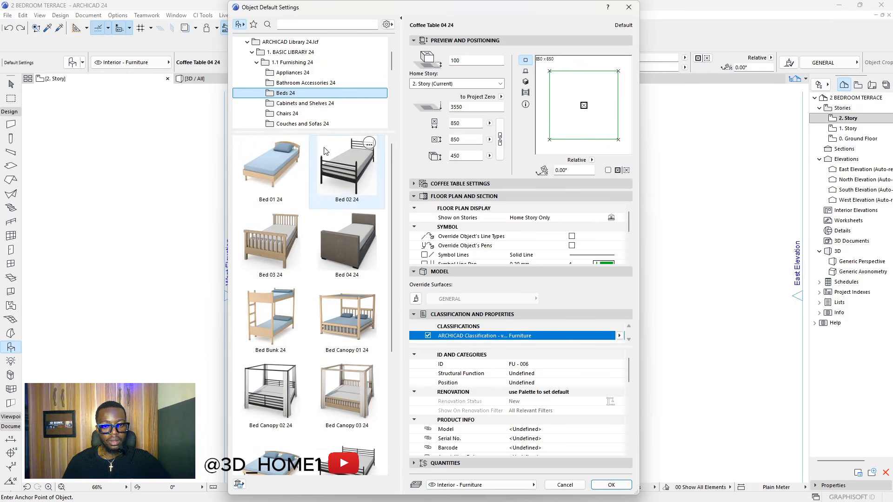
scroll(324, 151, "down", 5)
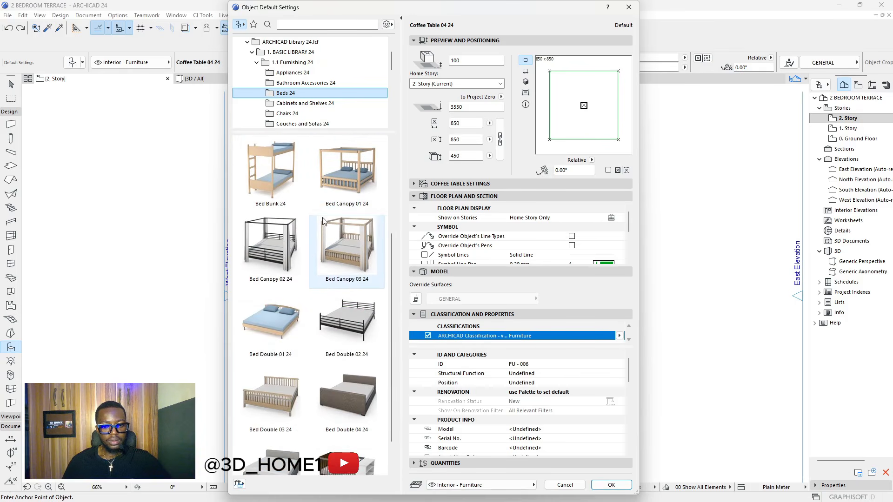
- Search the object library for "bed" and set Bed Layout 24 as the object for placement
left_click(304, 23)
type("bed")
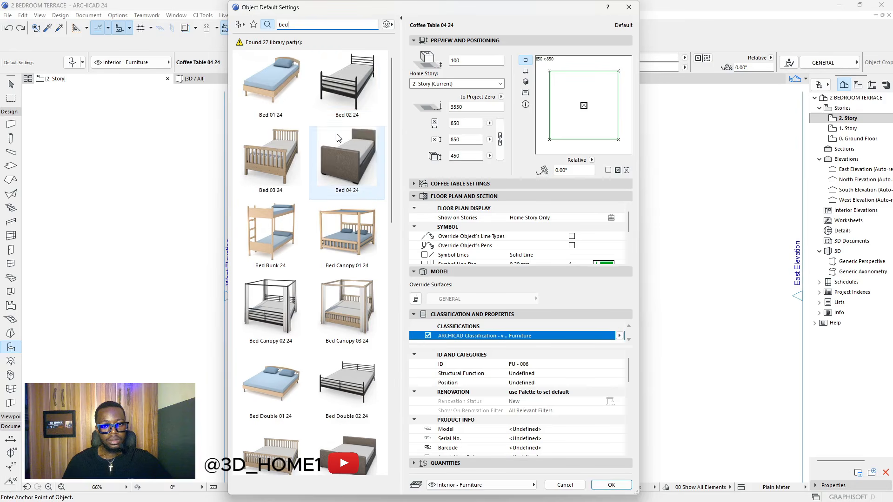
scroll(339, 140, "down", 3)
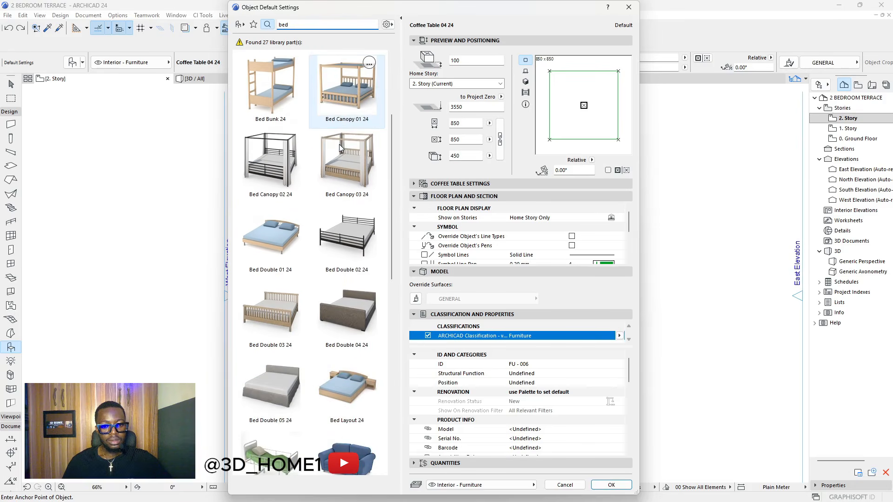
left_click(346, 386)
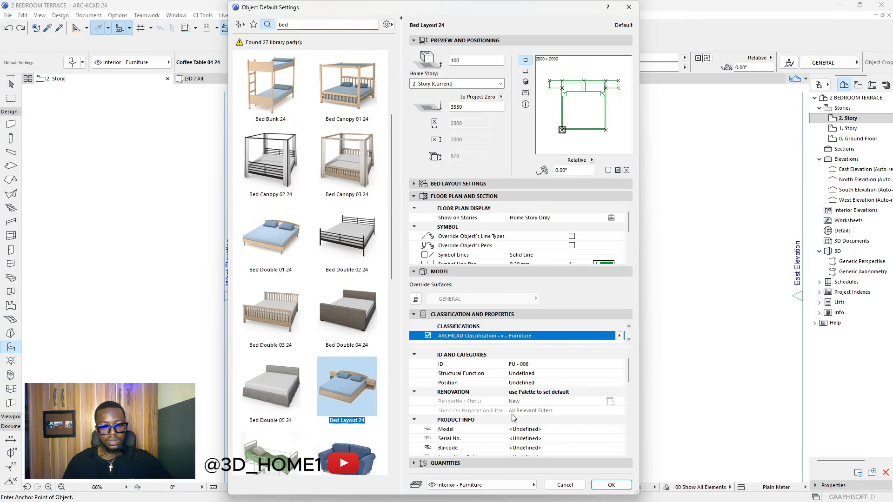
left_click(611, 485)
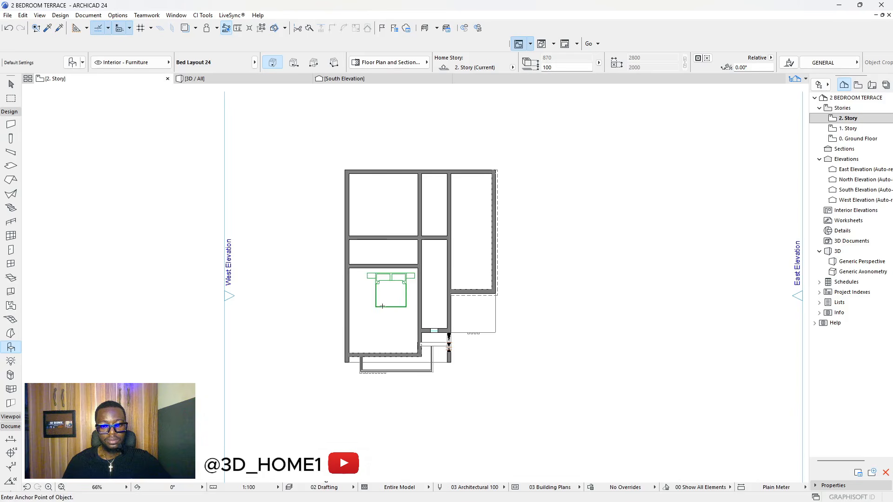
- Place the Bed Layout 24 object in the front bedroom, with one bedside table against the west wall
scroll(391, 283, "up", 5)
key("Escape")
left_click(378, 292)
left_click_drag(385, 284, 340, 331)
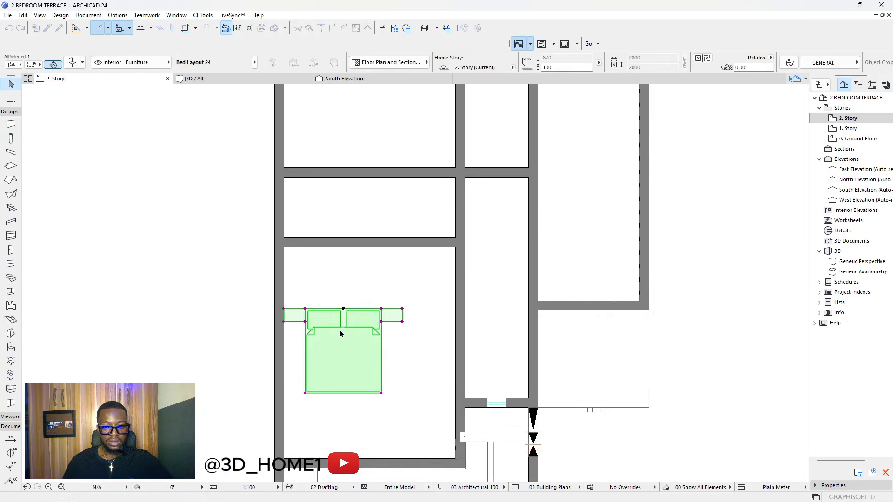
- Try to rotate the bed counterclockwise about a point near the mattress centre
left_click(354, 334)
left_click(342, 81)
left_click(340, 363)
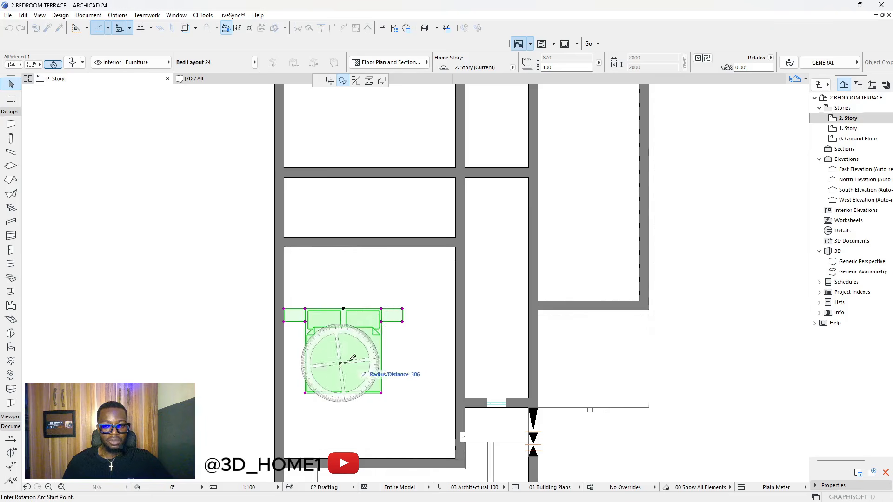
left_click(343, 281)
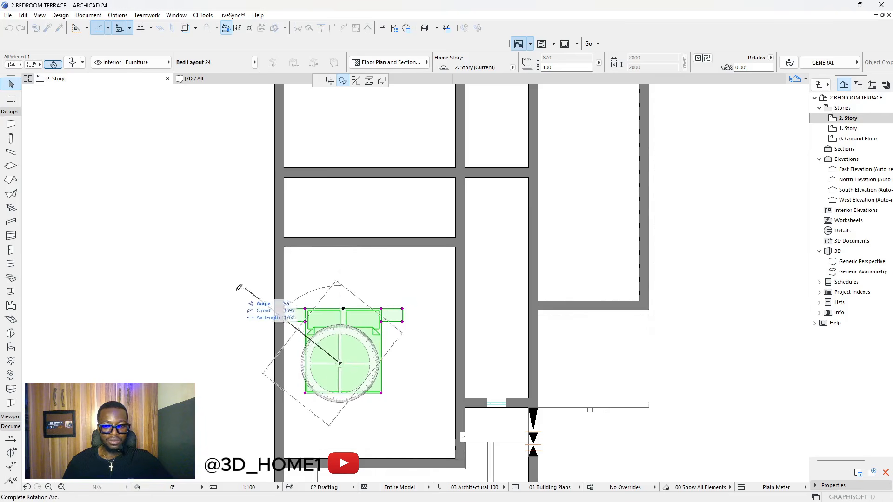
left_click(199, 365)
key("ctrl+z")
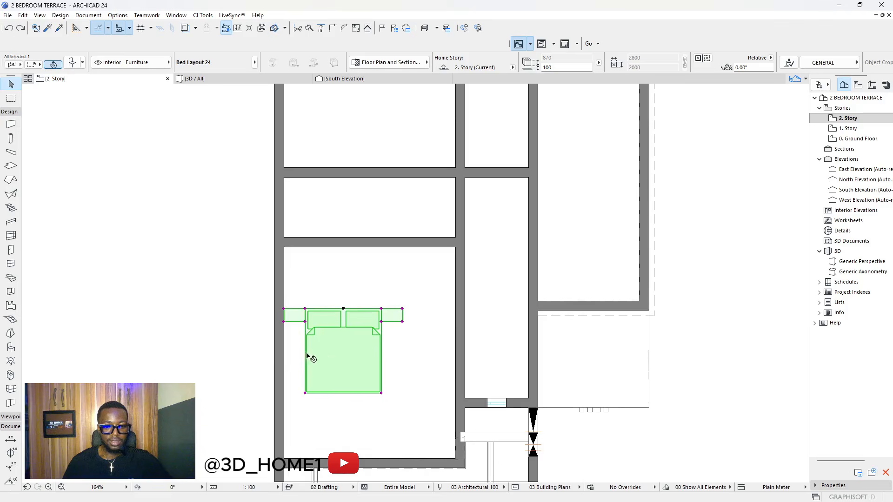
- Rotate the bed 90° counterclockwise so its headboard faces the west wall
key("ctrl+e")
left_click(346, 333)
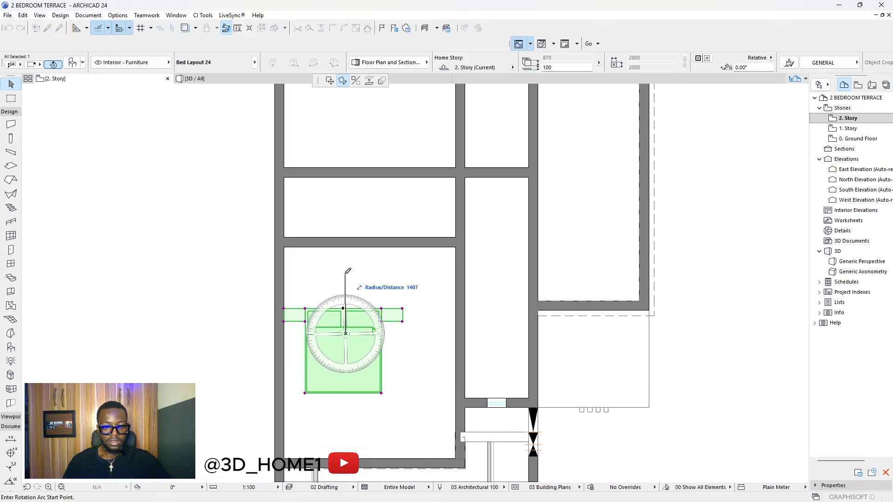
left_click(345, 268)
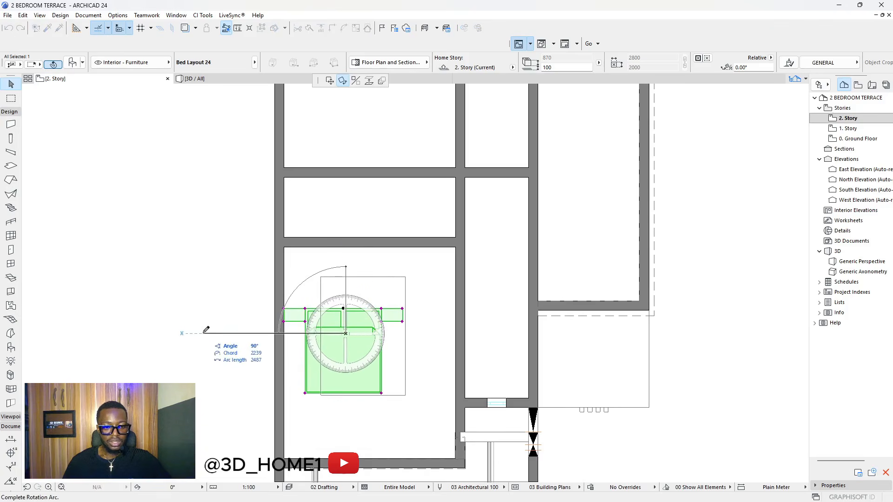
left_click(291, 334)
- Move the rotated bed against the west wall, close to the front bedroom's north corner
left_click(350, 332)
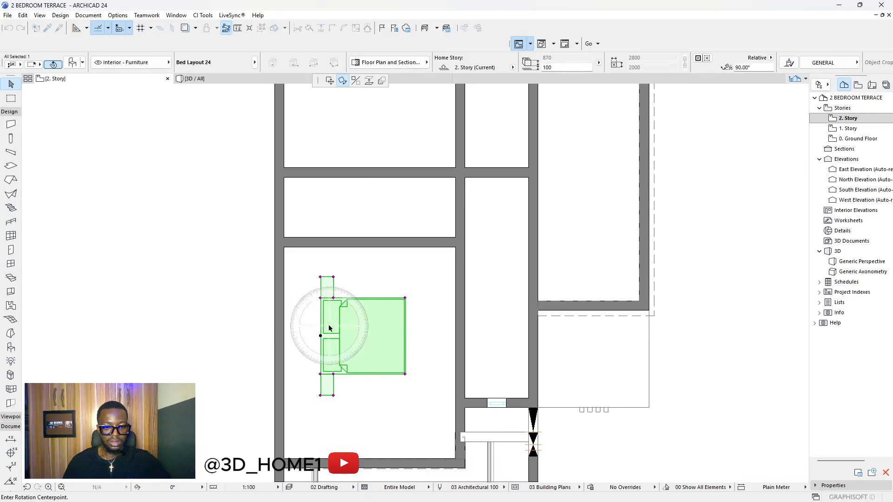
left_click(330, 80)
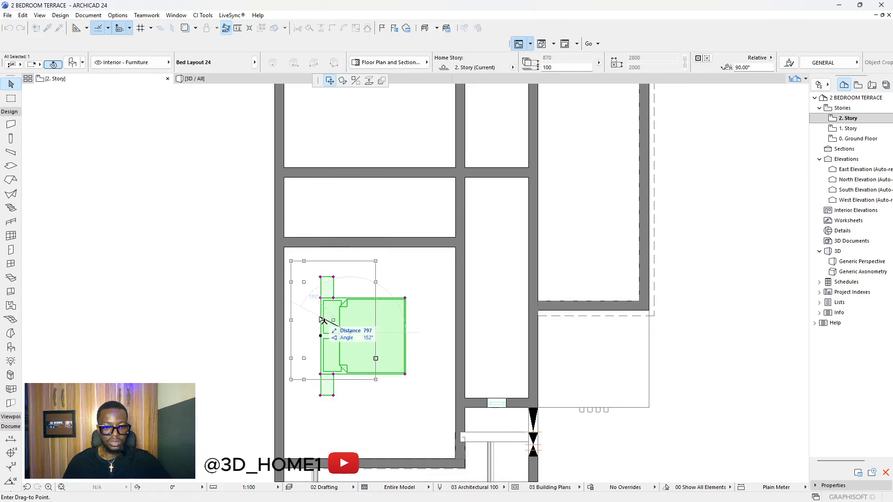
left_click(318, 311)
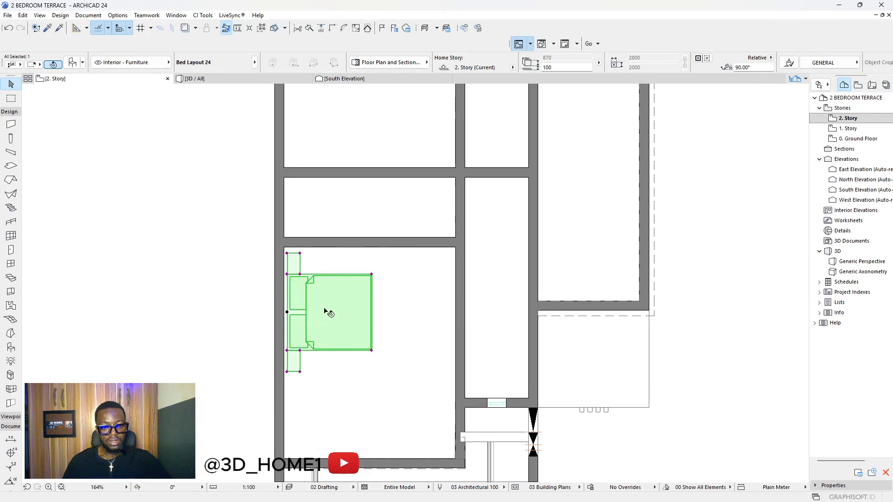
left_click(313, 203)
- Inspect the bed's placement inside the front bedroom from above in the 3D perspective
left_click(240, 81)
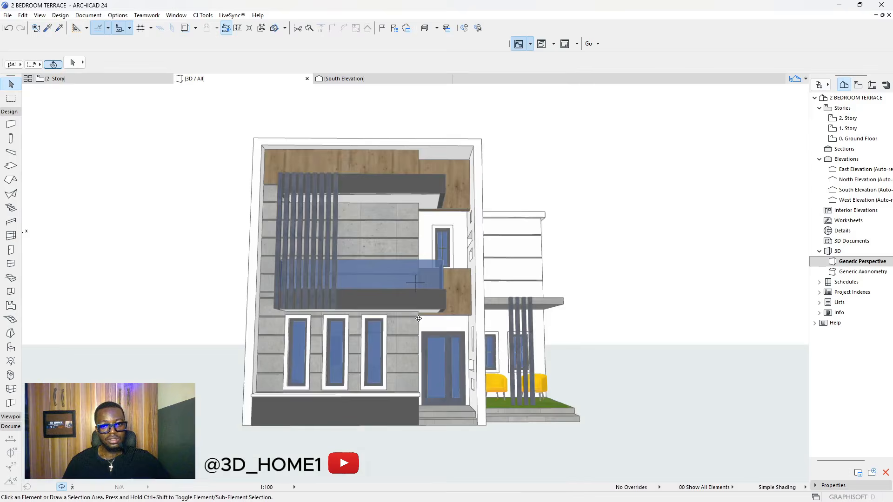
middle_click_drag(316, 282, 584, 239, "shift")
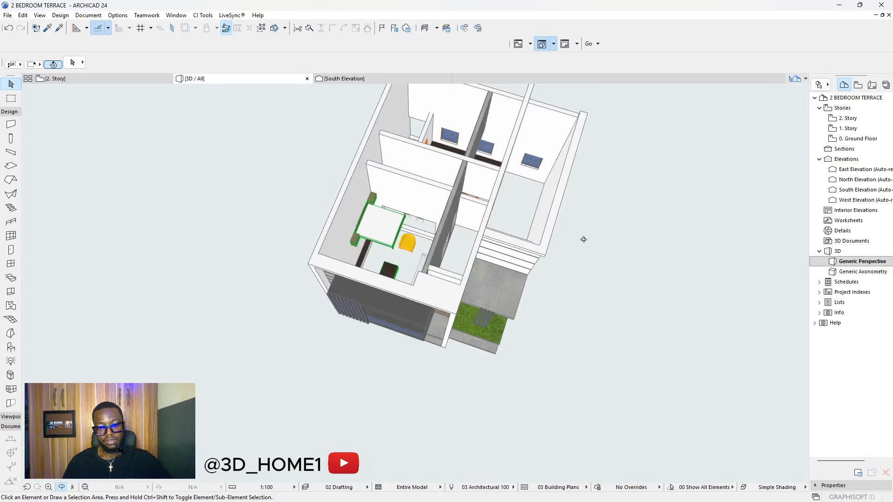
scroll(381, 220, "up", 3)
scroll(301, 261, "up", 2)
middle_click_drag(402, 260, 486, 213, "shift")
scroll(345, 251, "down", 4)
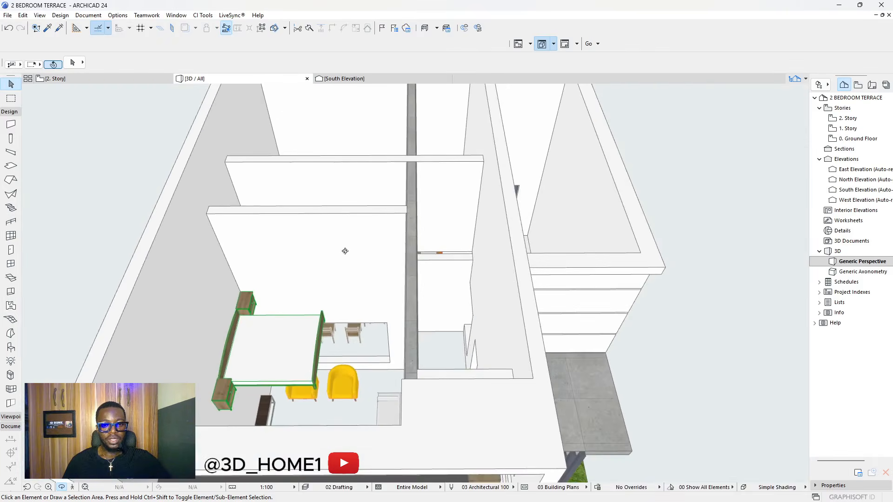
scroll(355, 248, "up", 2)
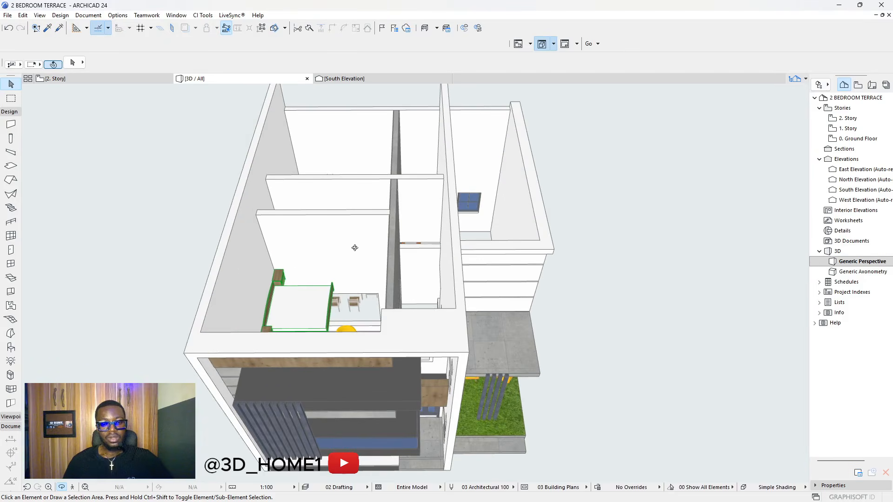
- Return to the 2. Story floor plan and examine the front bedroom's layout around the bed
left_click(850, 129)
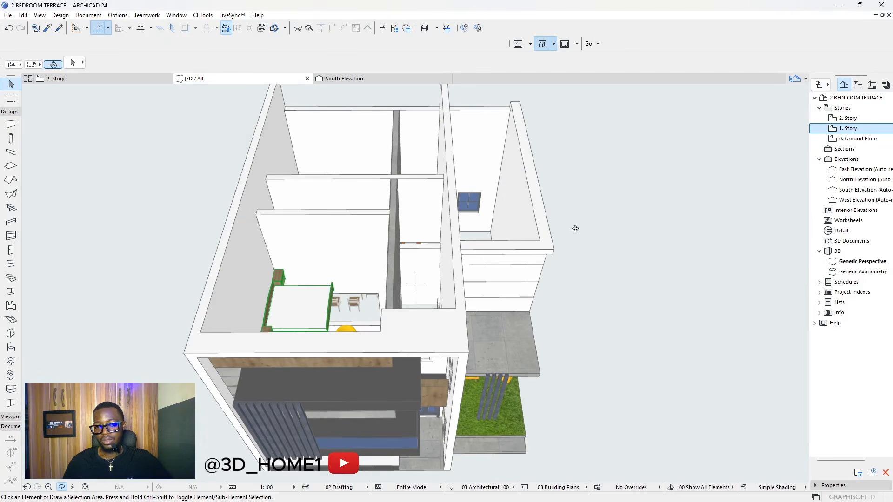
scroll(776, 247, "up", 2)
left_click(862, 129)
double_click(856, 130)
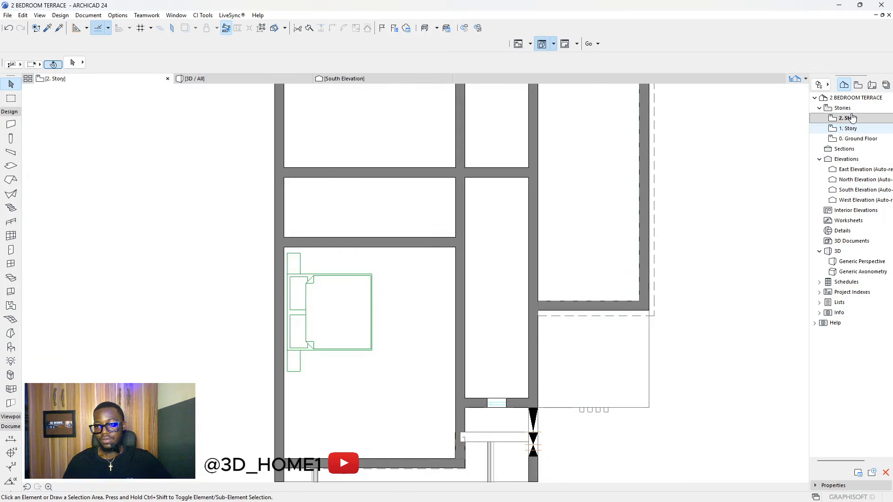
double_click(852, 119)
scroll(394, 313, "down", 2)
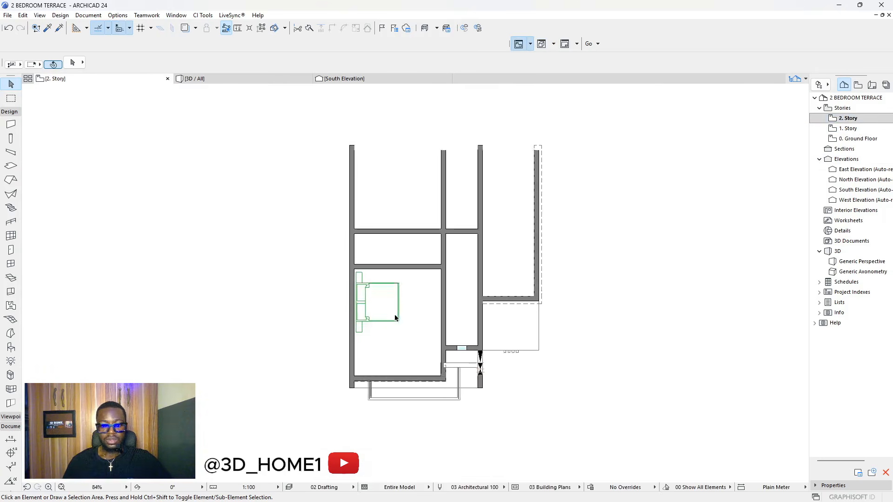
scroll(381, 301, "up", 3)
scroll(387, 295, "down", 3)
scroll(475, 241, "up", 4)
scroll(475, 242, "down", 4)
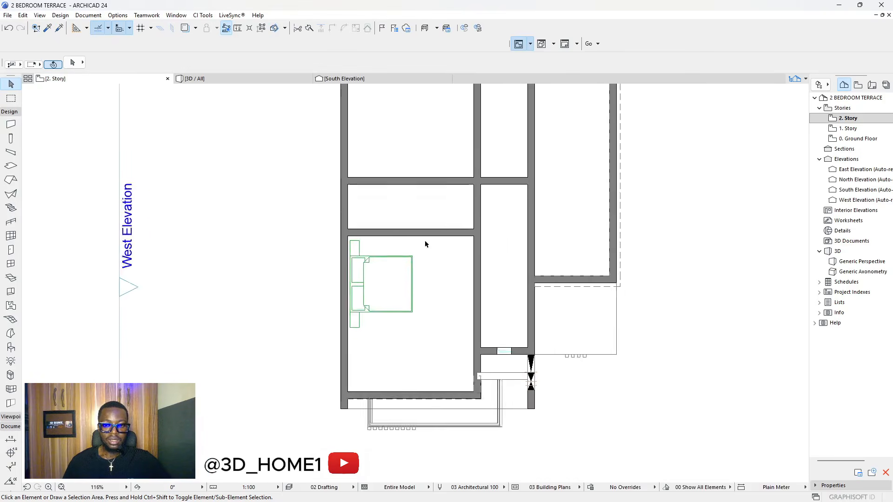
scroll(460, 227, "up", 2)
scroll(453, 268, "down", 2)
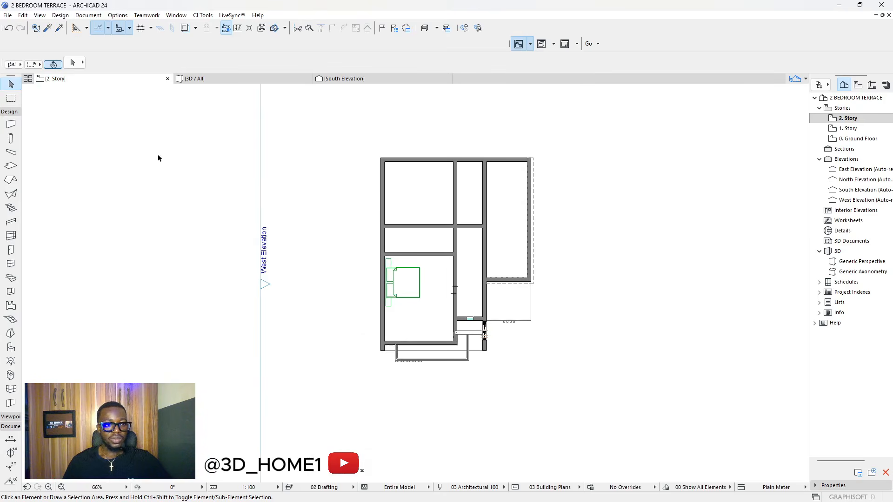
left_click(11, 347)
scroll(420, 270, "up", 1)
scroll(421, 270, "up", 2)
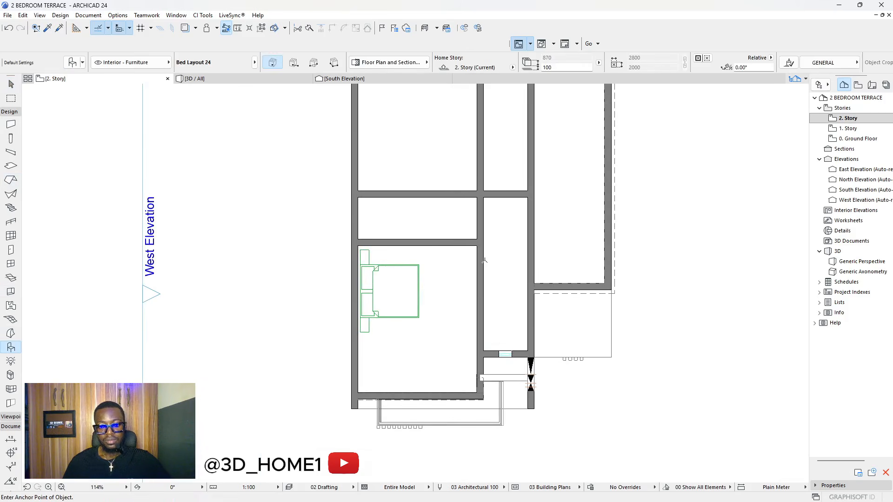
scroll(484, 266, "up", 4)
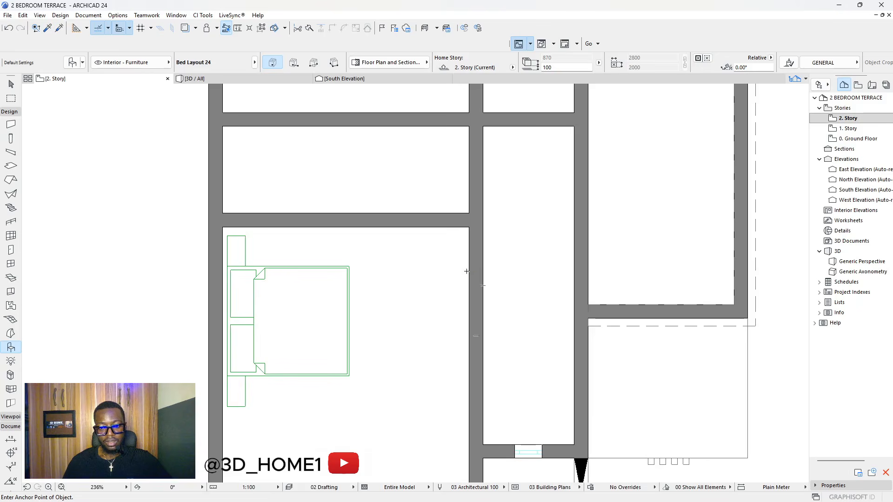
left_click(472, 271)
key("Escape")
left_click(507, 250)
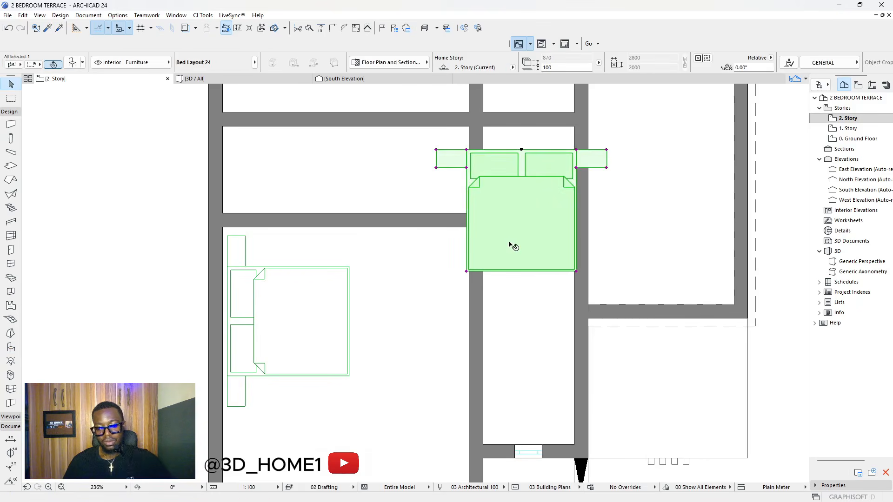
key("Delete")
- Try to place a Rectangular Door Opening 24 in the wall between the front bedroom and the corridor
left_click(11, 250)
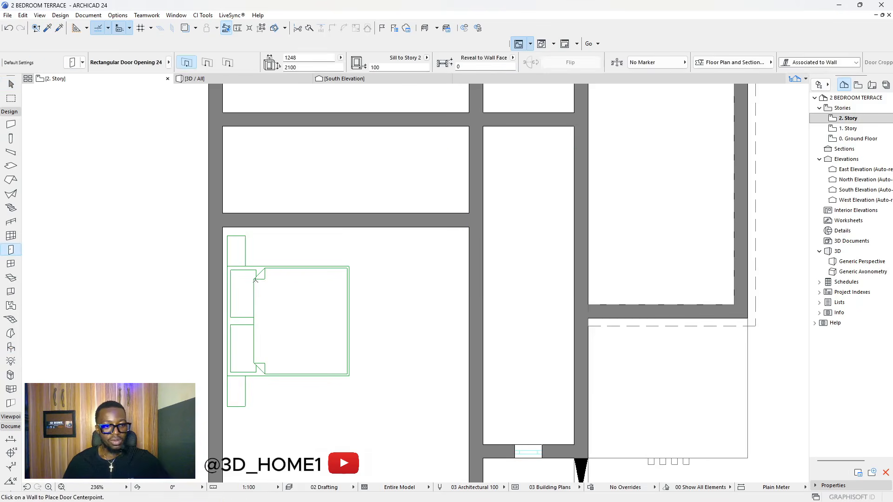
left_click(484, 266)
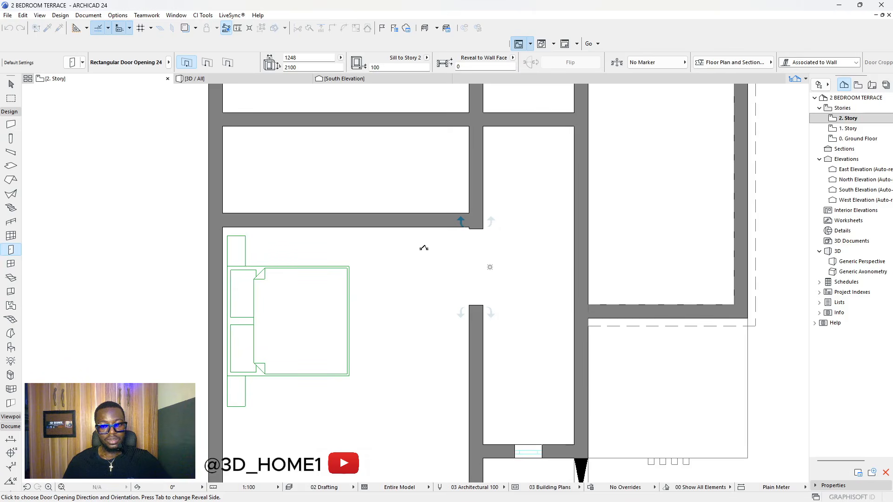
key("Escape")
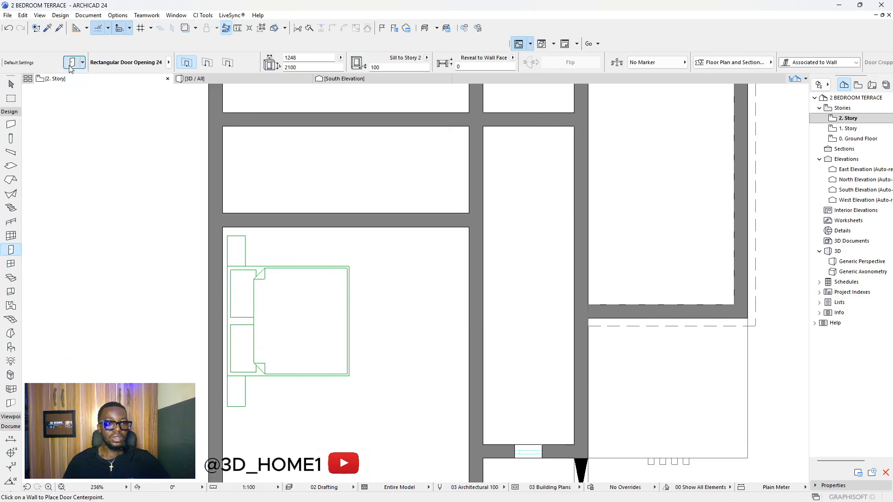
key("ctrl+t")
scroll(309, 327, "up", 1)
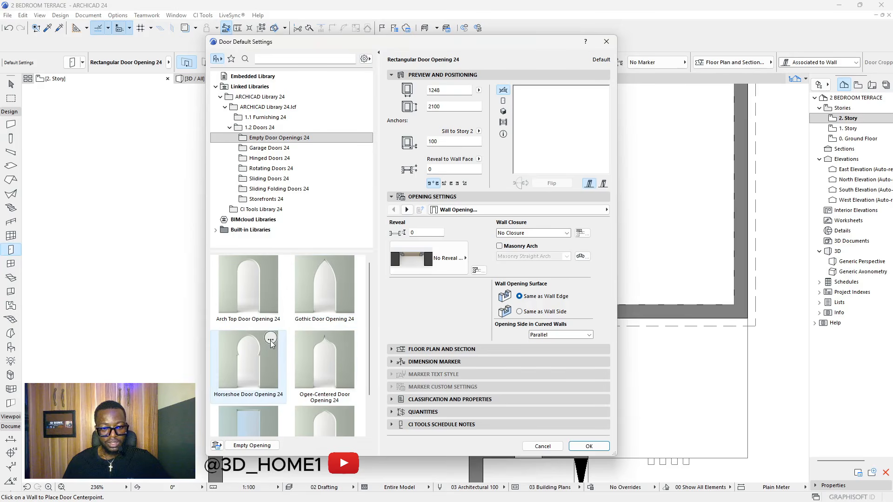
key("Escape")
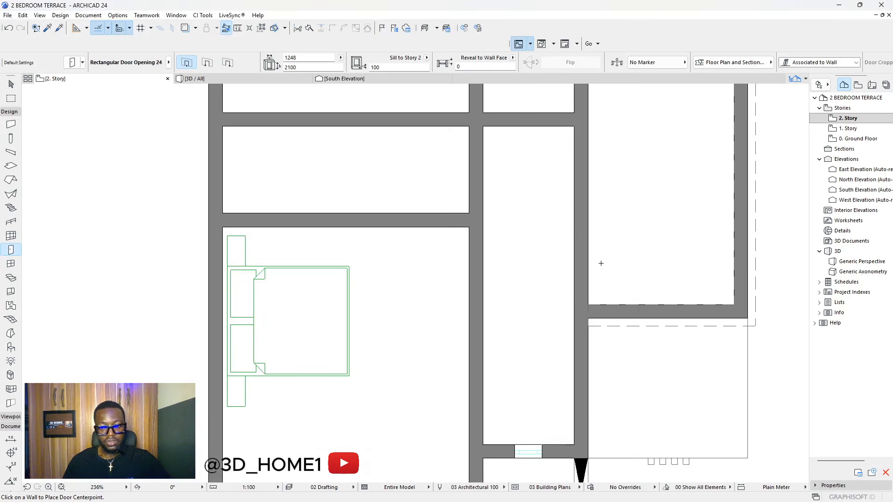
- Place a 1248 × 2100 Rectangular Door Opening 24 in the corridor's east wall, leading to the side room
left_click(590, 244)
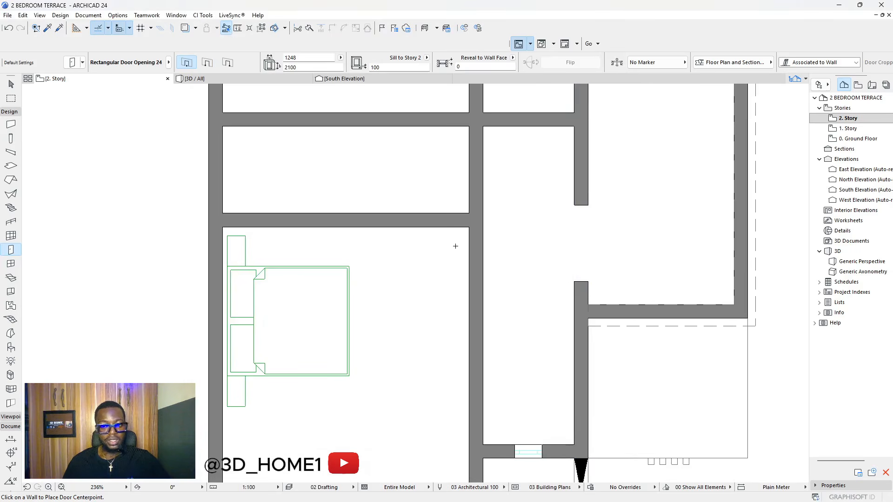
scroll(507, 244, "down", 4)
scroll(543, 227, "up", 3)
key("Escape")
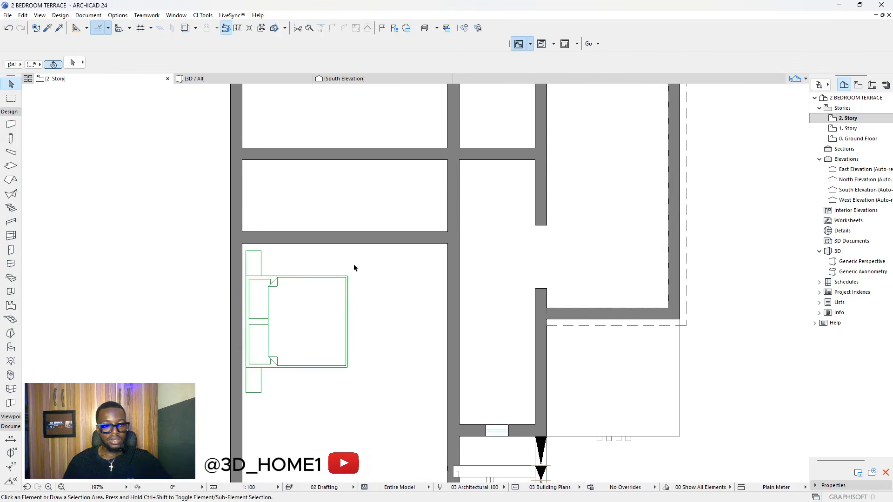
- Set the door defaults to the hinged Door 24, 900 × 2100, with a sill height of 0
scroll(354, 267, "down", 2)
left_click(11, 250)
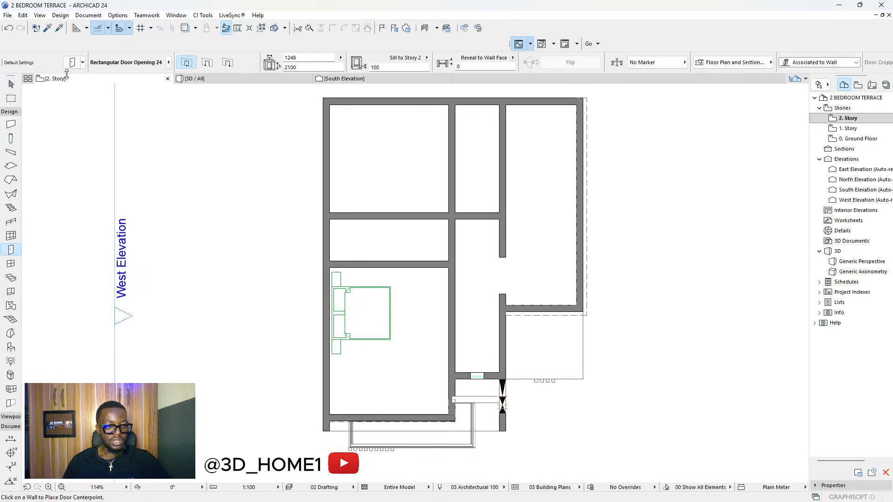
key("ctrl+t")
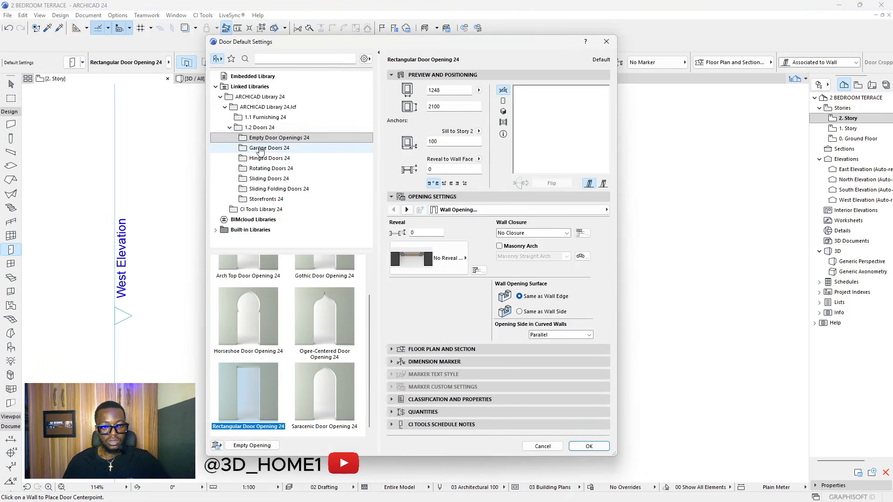
left_click(268, 158)
scroll(300, 353, "down", 5)
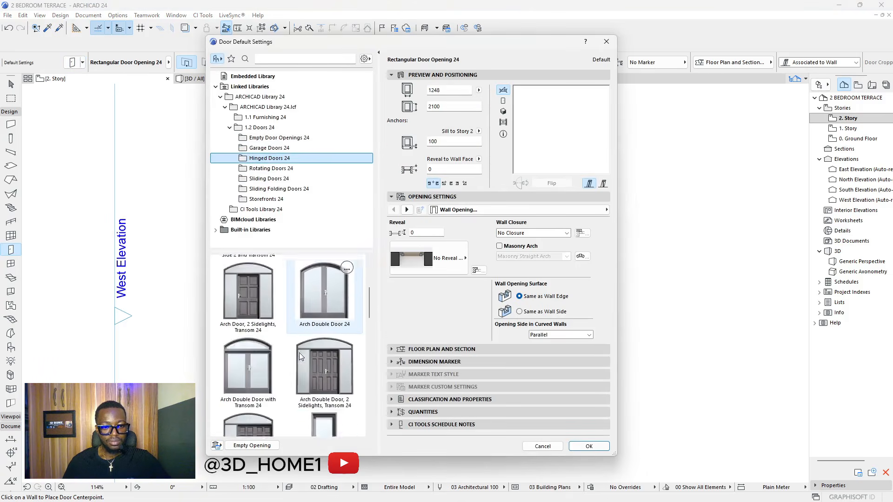
scroll(299, 357, "up", 3)
left_click(328, 274)
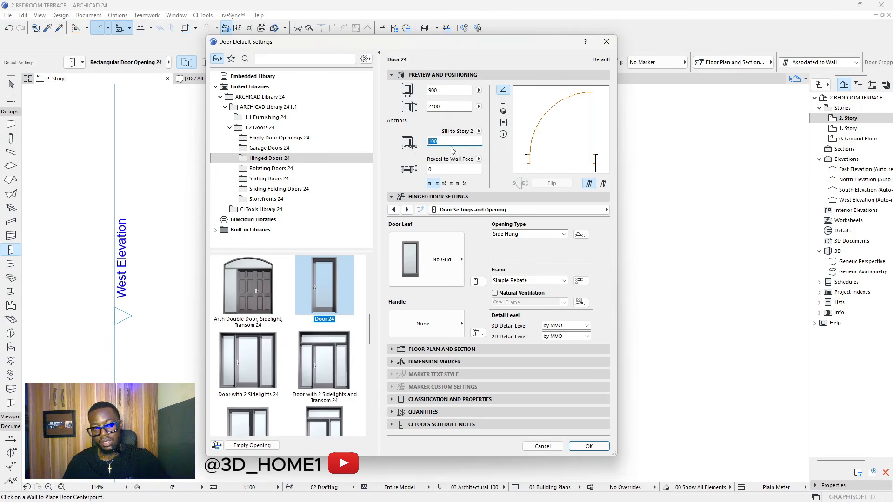
left_click(589, 447)
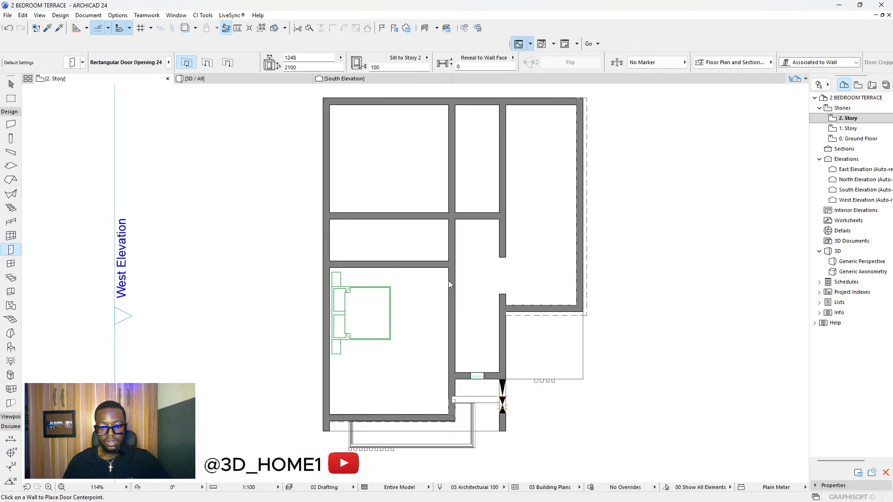
scroll(454, 296, "up", 3)
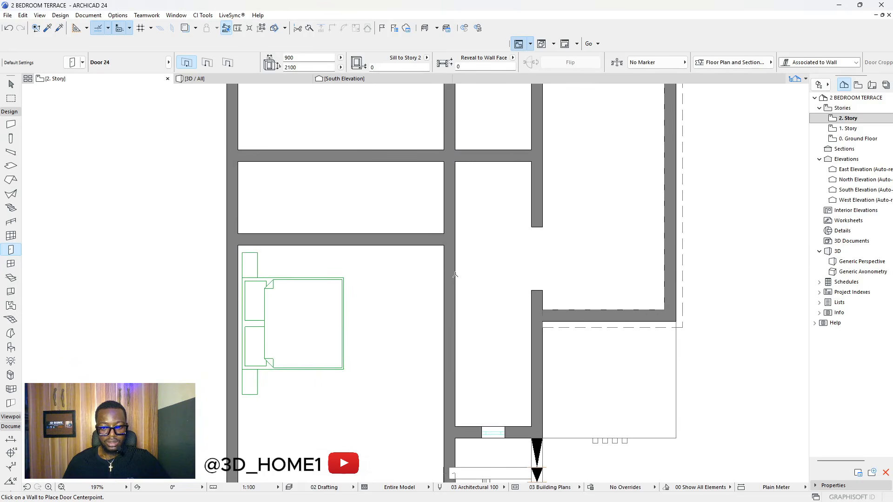
scroll(455, 263, "down", 2)
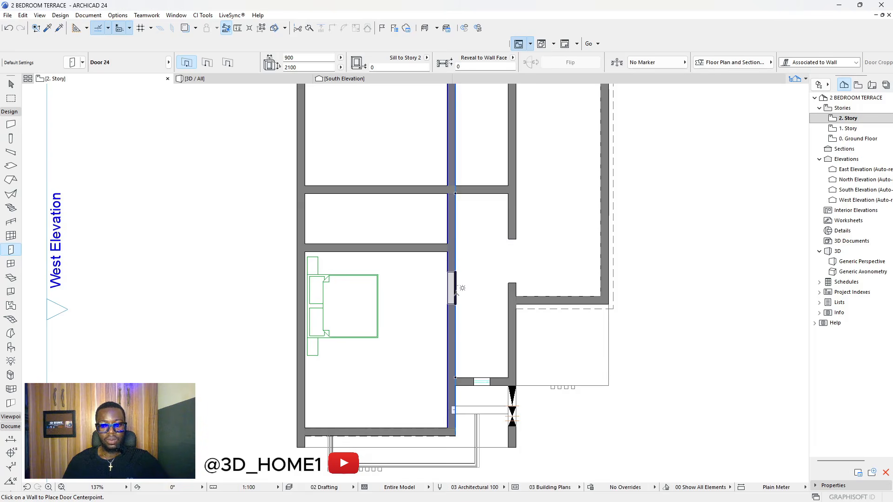
scroll(459, 344, "up", 2)
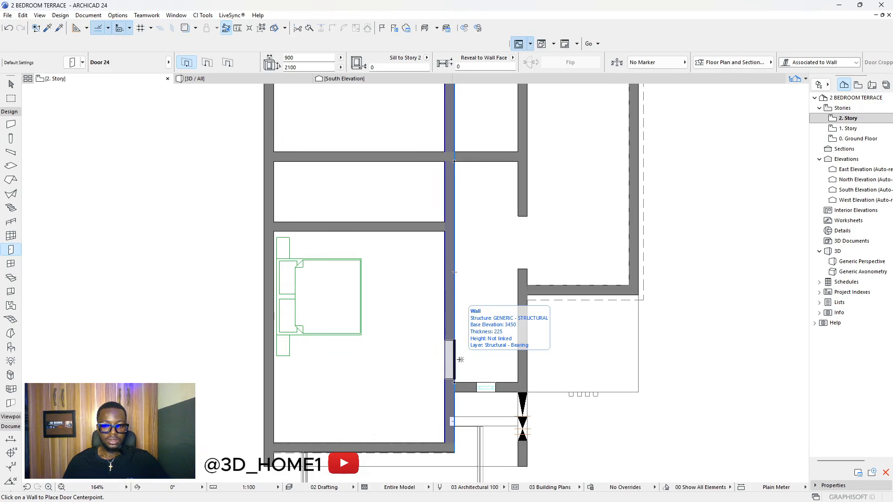
scroll(455, 308, "down", 3)
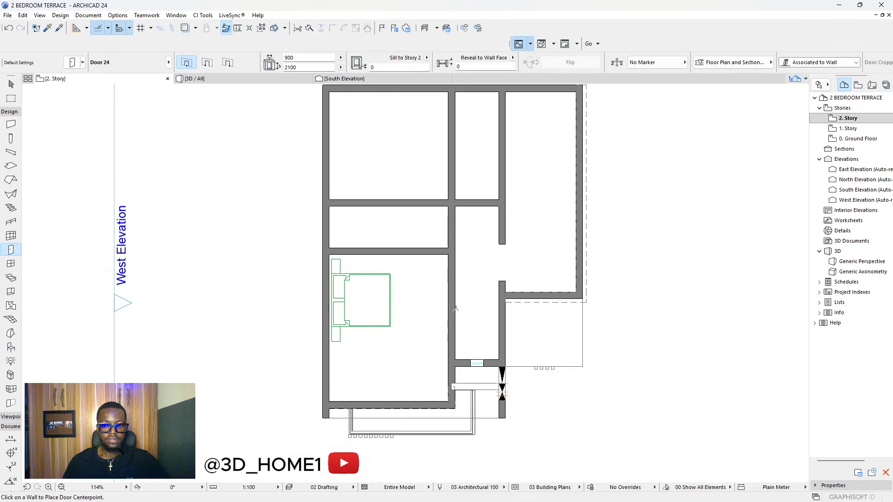
key("Escape")
- Move the bed with its nightstands southward along the front bedroom's west wall
left_click(346, 296)
key("ctrl+d")
left_click(346, 295)
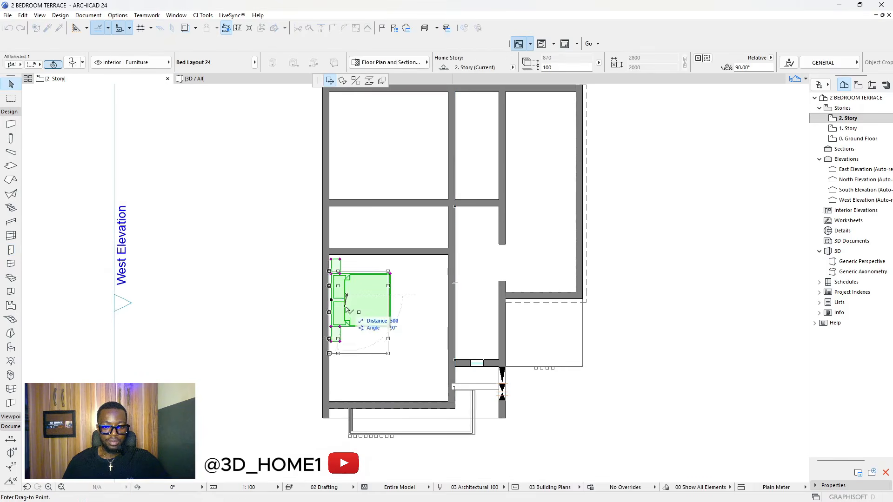
left_click(347, 335)
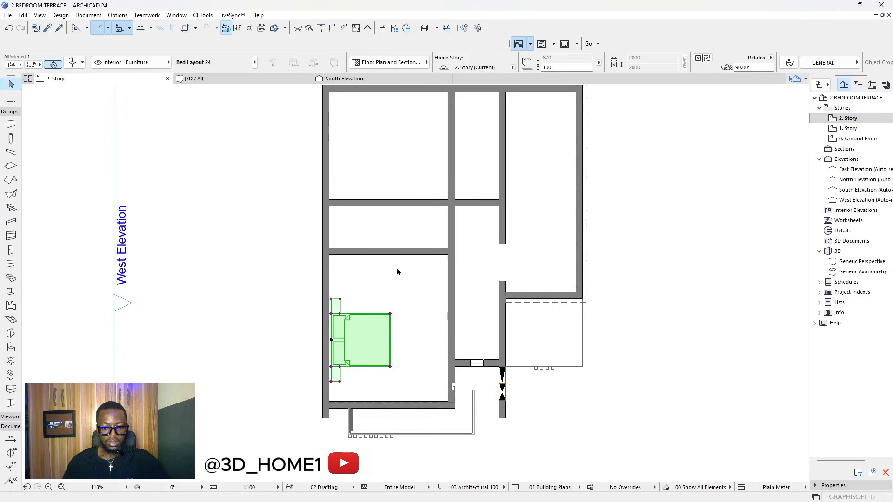
- Shift the bed further south along the west wall, bringing the lower nightstand close to the front wall, and deselect it
scroll(408, 347, "up", 5)
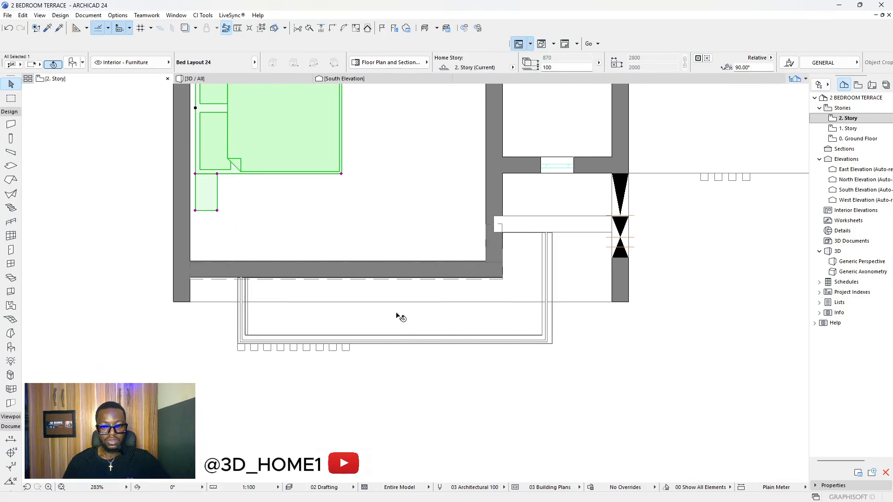
scroll(363, 256, "down", 4)
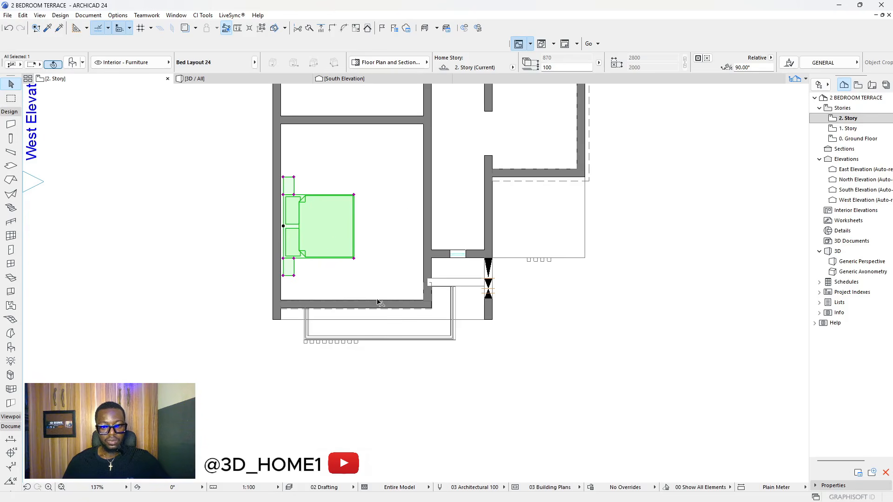
scroll(396, 323, "down", 3)
scroll(397, 235, "up", 2)
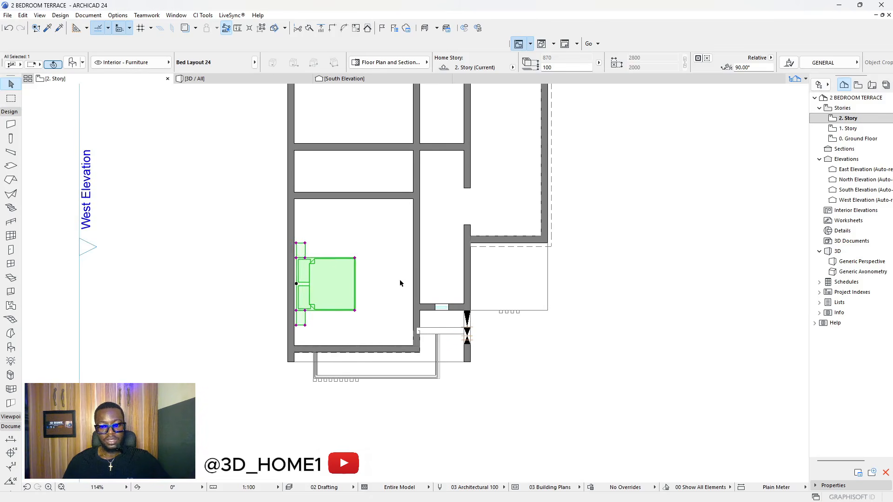
scroll(357, 245, "up", 4)
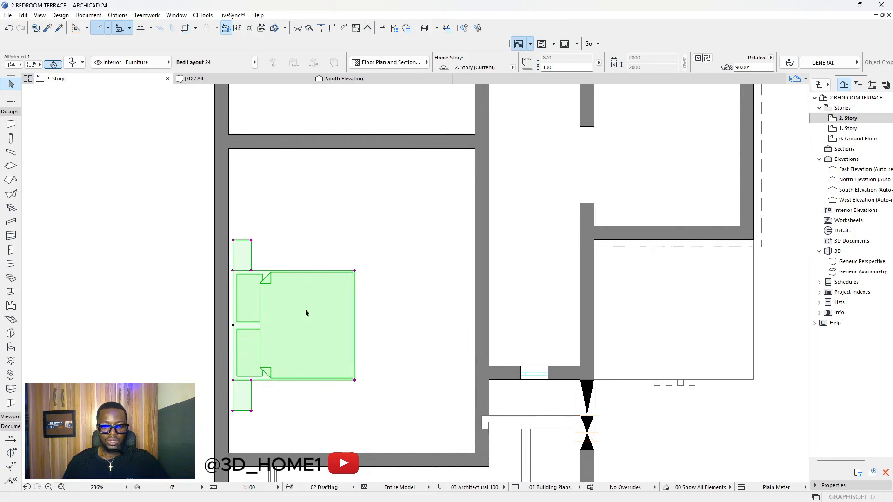
left_click(292, 331)
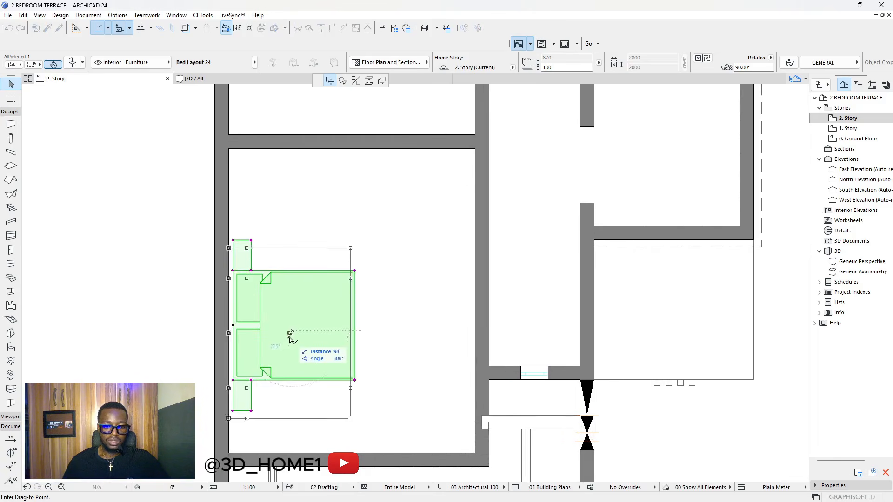
left_click(294, 363)
scroll(326, 293, "down", 3)
scroll(327, 292, "down", 2)
left_click(404, 322)
- Open the 1. Story plan and pick up the settings of the long Coffee Table 04 24 along the living room's west wall
scroll(329, 314, "up", 4)
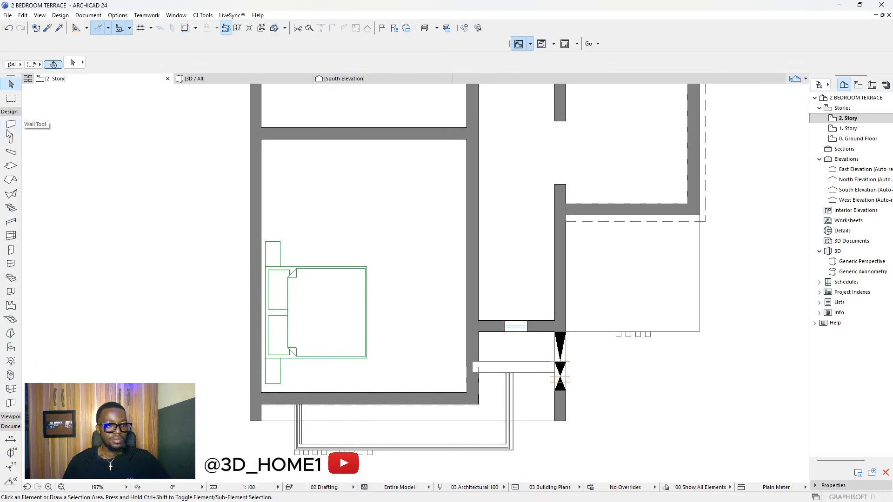
left_click(10, 112)
scroll(232, 251, "down", 3)
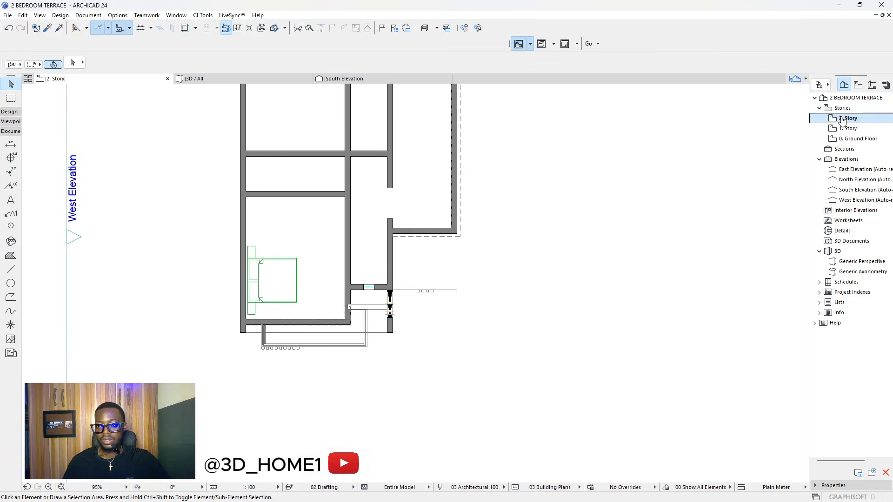
left_click(853, 139)
double_click(850, 129)
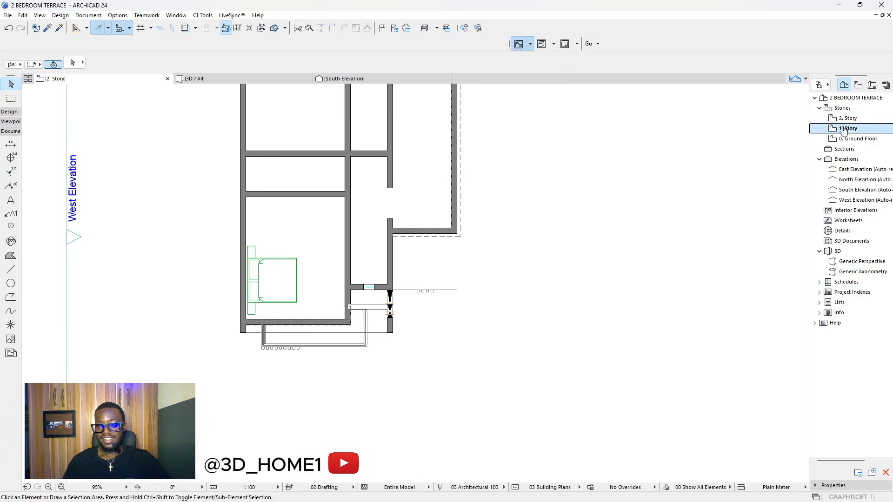
scroll(260, 234, "up", 4)
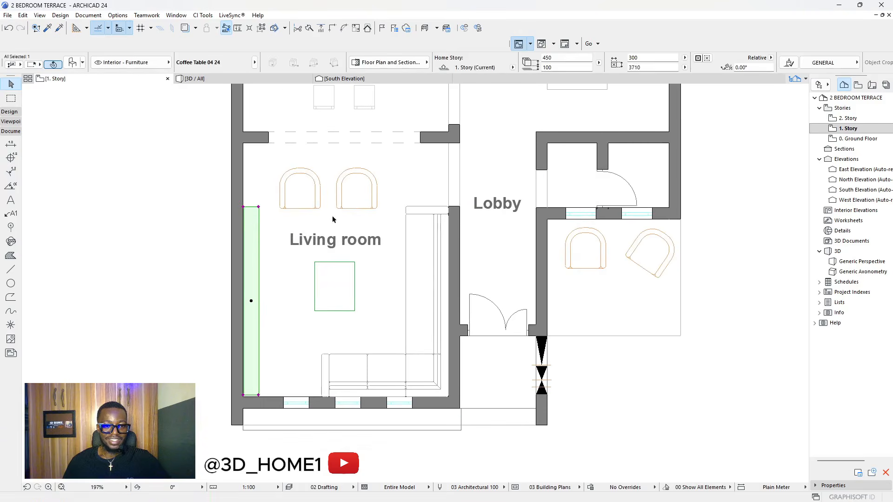
scroll(334, 220, "down", 4)
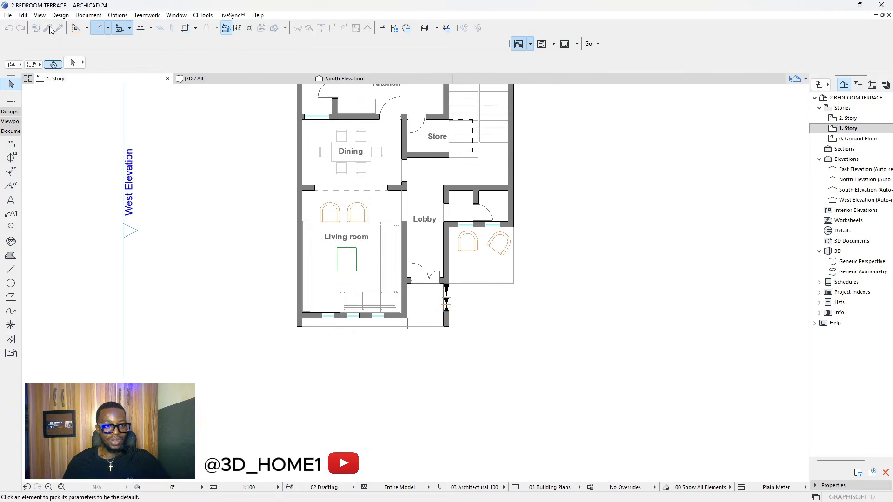
left_click(48, 28)
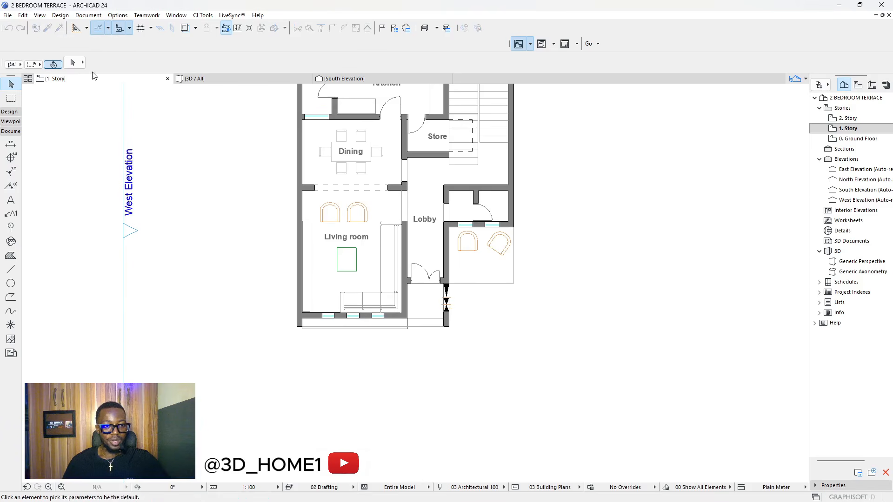
left_click(309, 227)
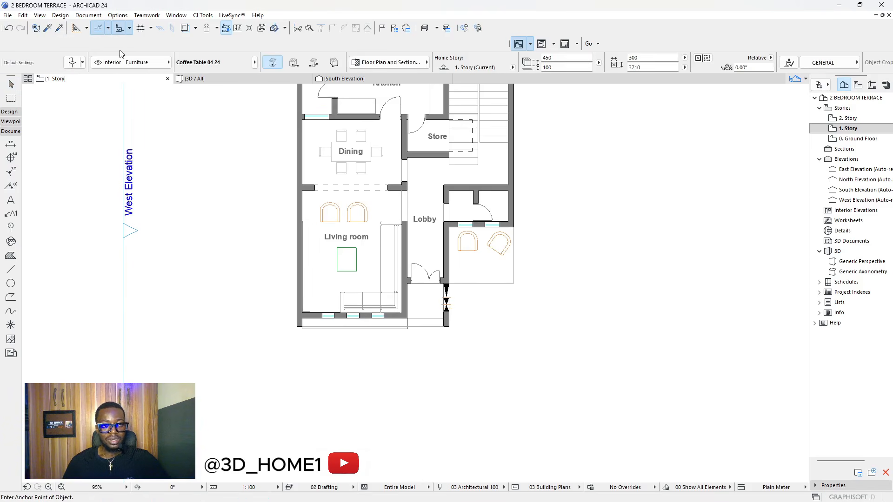
- Place the 300 × 3710 Coffee Table 04 24 in the 2. Story front bedroom and move it into the southeast corner against the east wall
key("ctrl+Up")
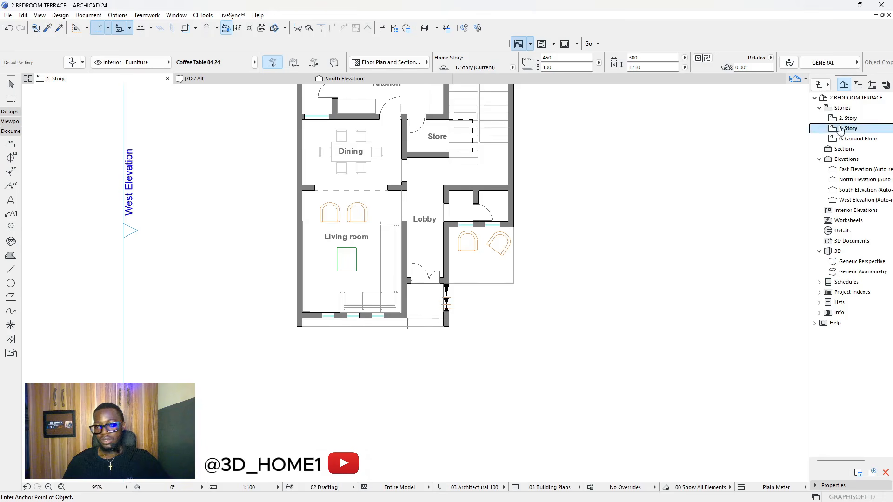
scroll(355, 228, "up", 4)
left_click(402, 282)
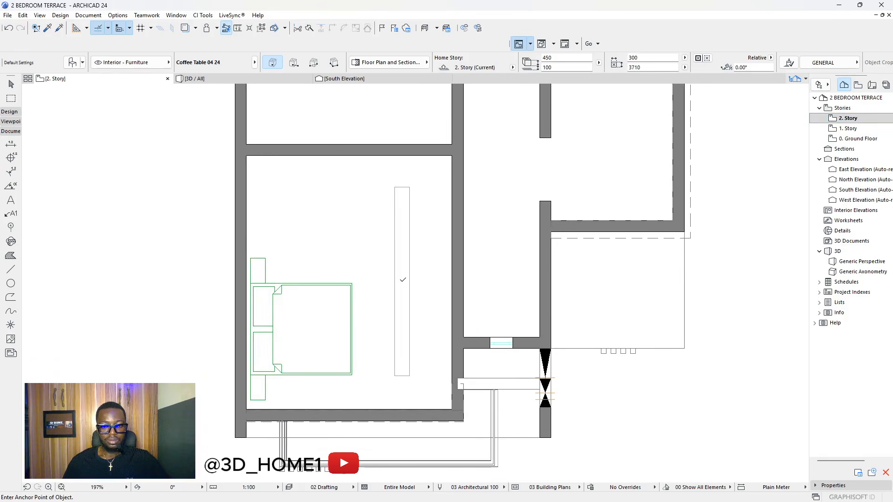
key("Escape")
left_click(401, 278)
left_click(404, 288)
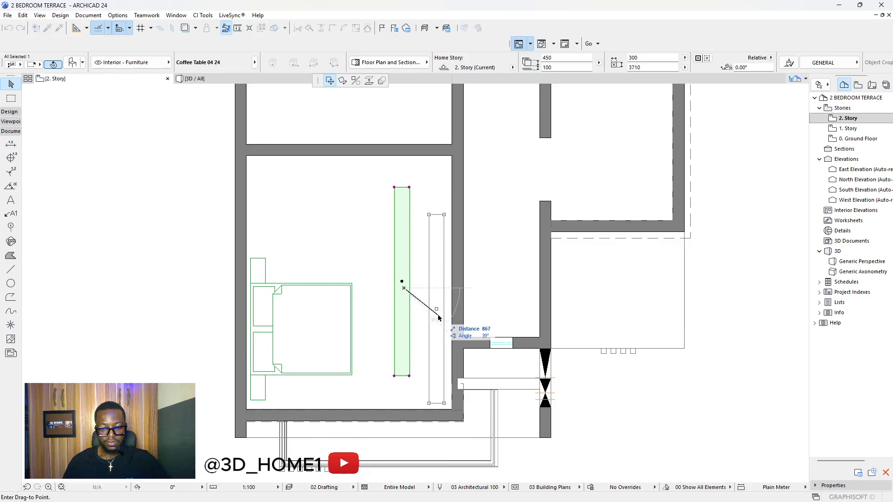
left_click(444, 321)
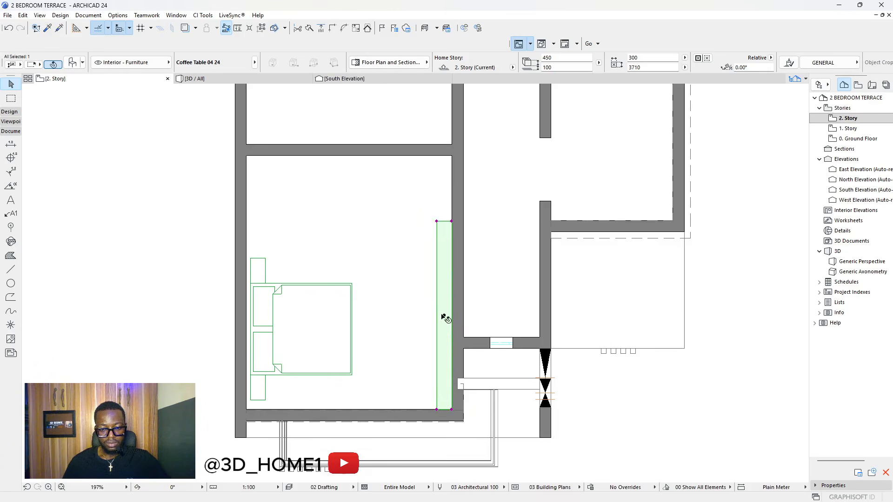
- Shorten the long table from its north end to a depth of 3017
scroll(450, 225, "up", 3)
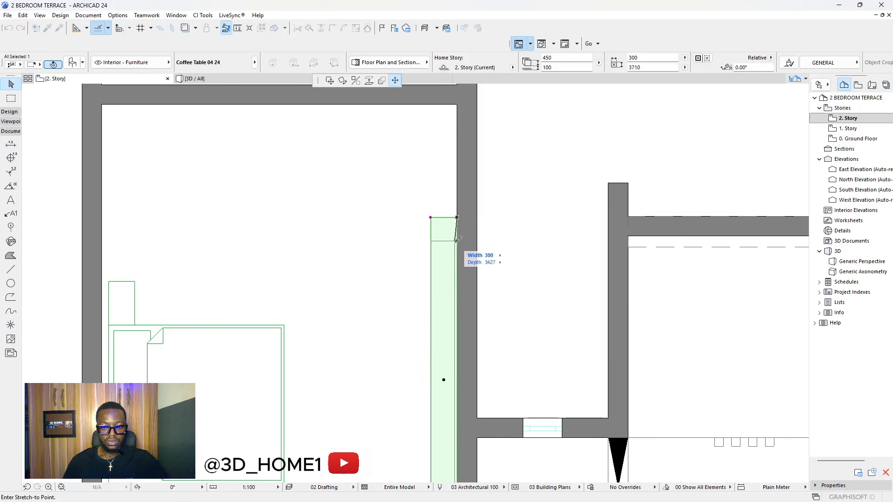
scroll(459, 252, "down", 5)
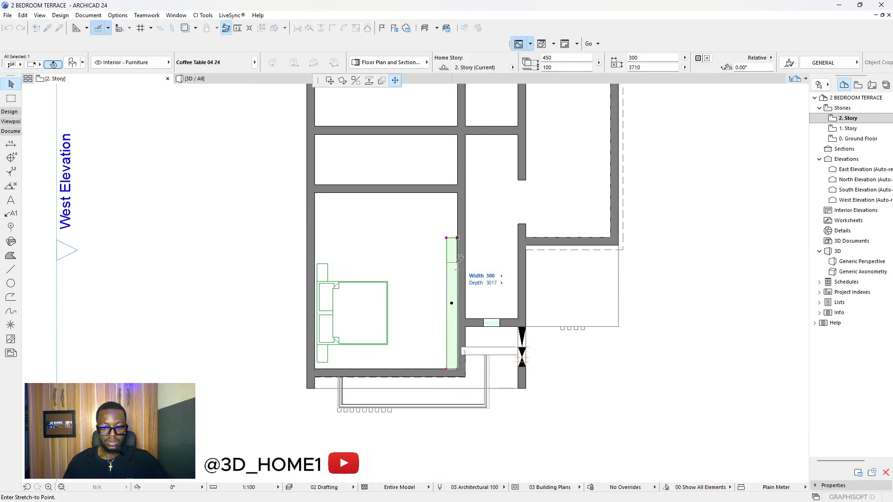
left_click(460, 261)
scroll(456, 297, "up", 3)
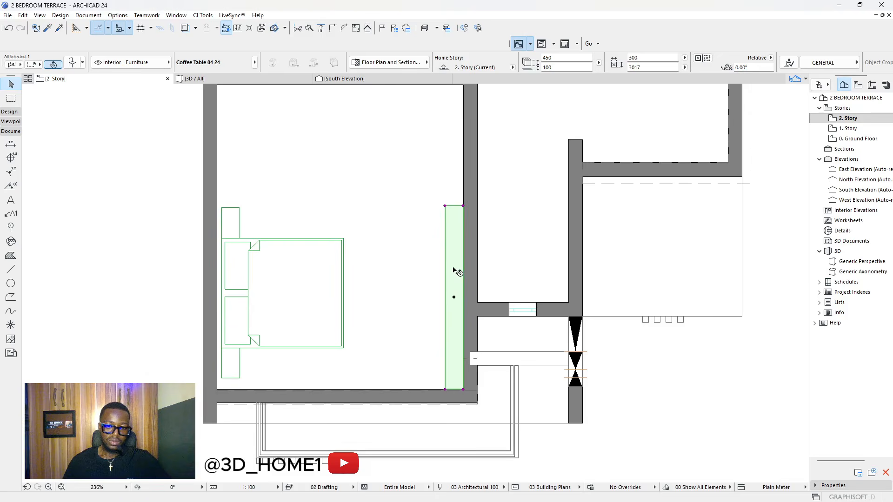
scroll(455, 298, "up", 3)
key("Escape")
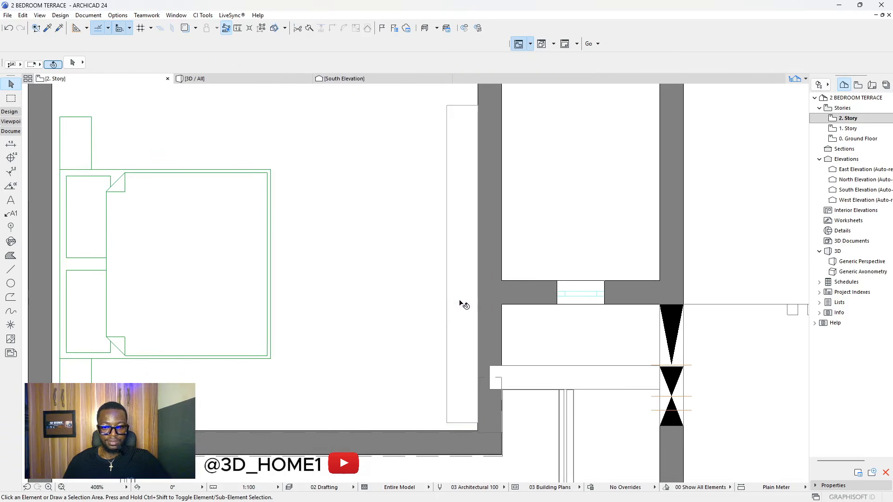
- Nudge the long table south along the east wall to close the gap to the bedroom's front wall
scroll(459, 321, "down", 2)
scroll(463, 383, "up", 2)
left_click(470, 365)
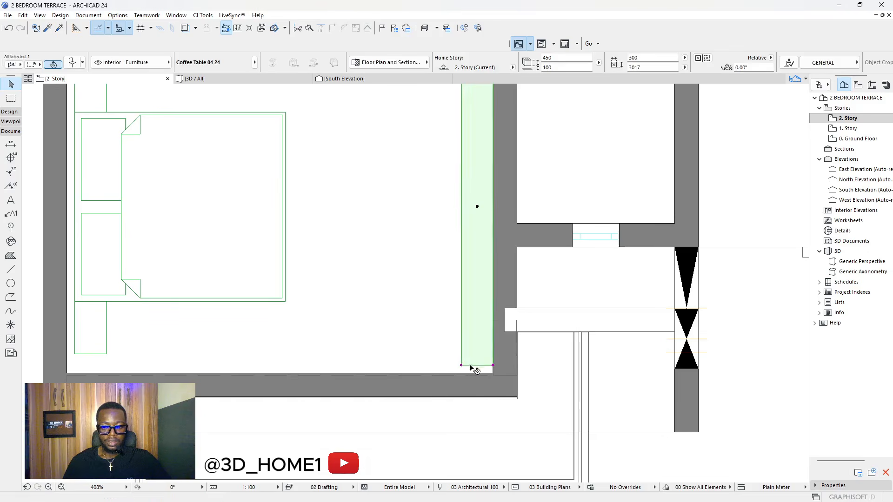
key("Escape")
left_click(471, 367)
left_click(471, 366)
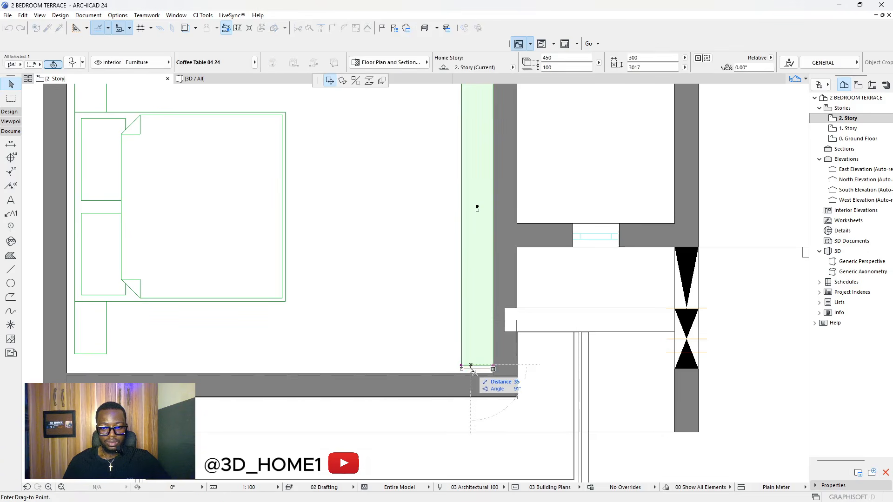
key("Escape")
key("Escape")
- Draw a thin, elongated rectangle with the Line tool on the long table, running parallel to the east wall opposite the bed
scroll(475, 344, "down", 4)
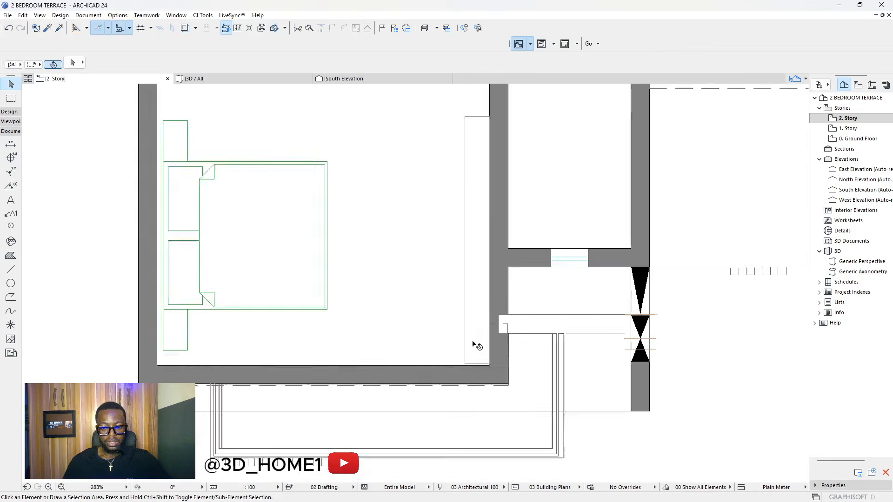
left_click(11, 269)
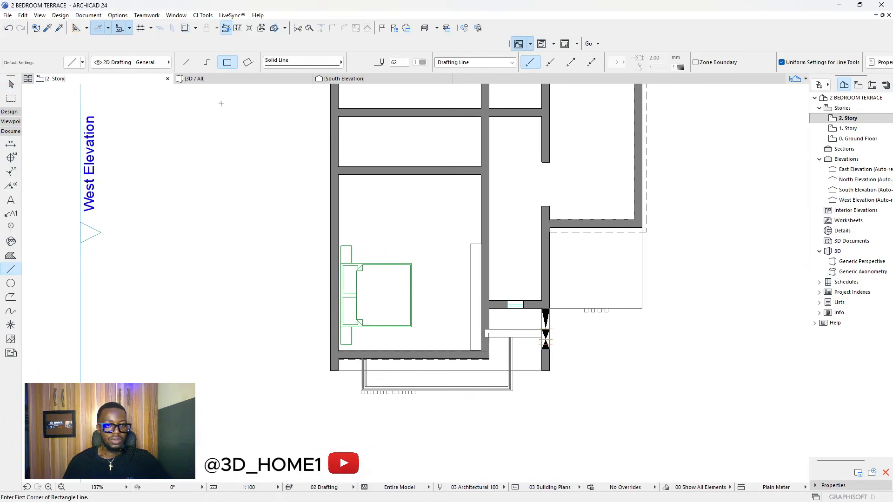
scroll(470, 284, "up", 2)
left_click(481, 201)
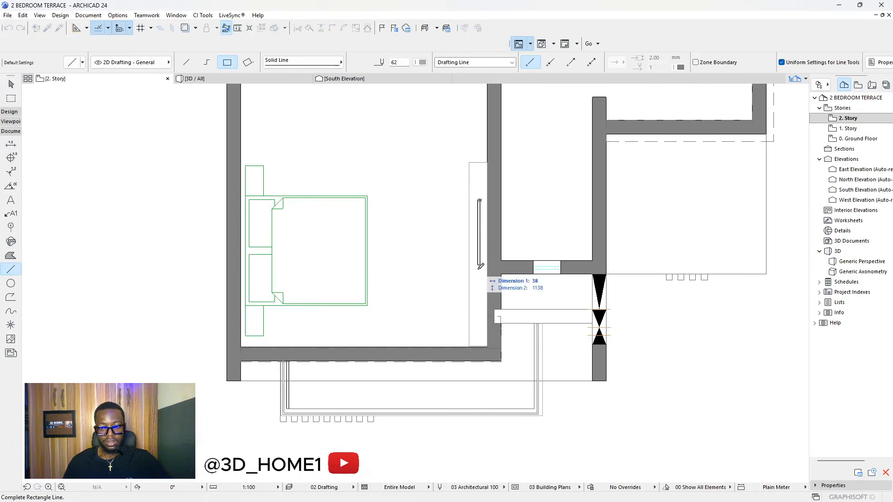
left_click(485, 314)
key("Escape")
scroll(473, 268, "down", 3)
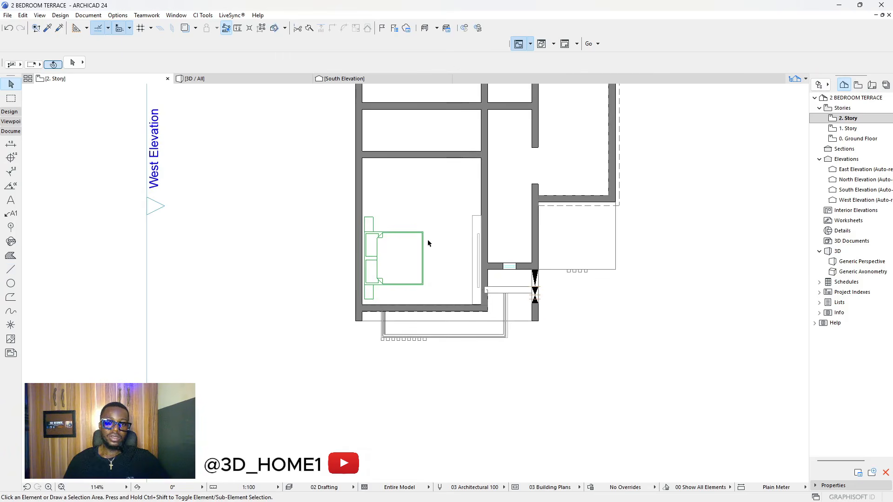
- Draw an upright rectangle with the Line tool as a rug overlapping the foot of the front bedroom's bed
scroll(428, 243, "down", 2)
scroll(468, 228, "up", 4)
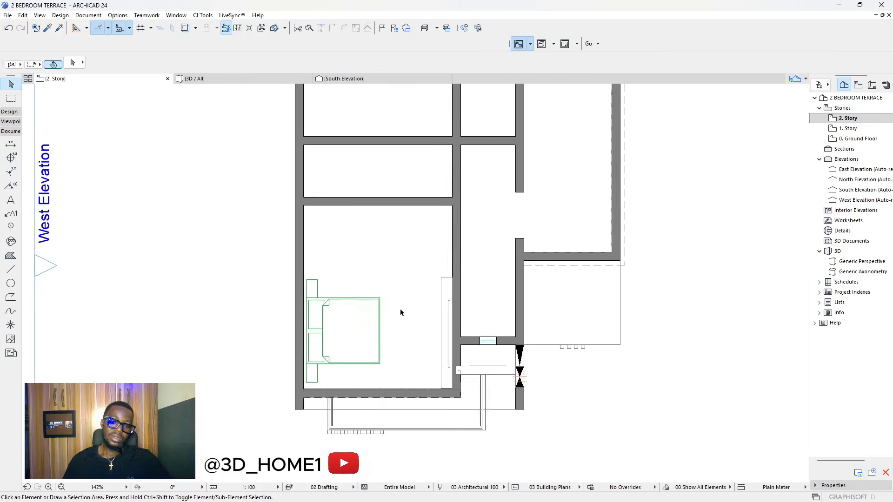
scroll(400, 312, "up", 3)
left_click(11, 269)
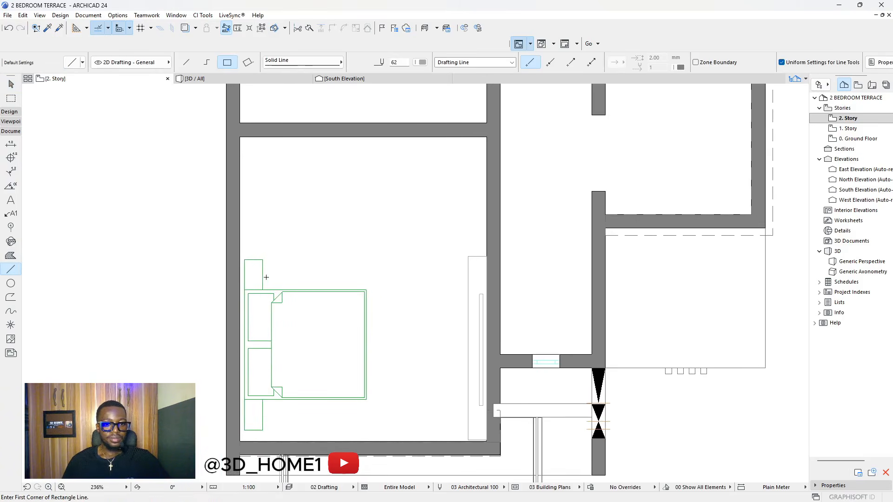
left_click(330, 290)
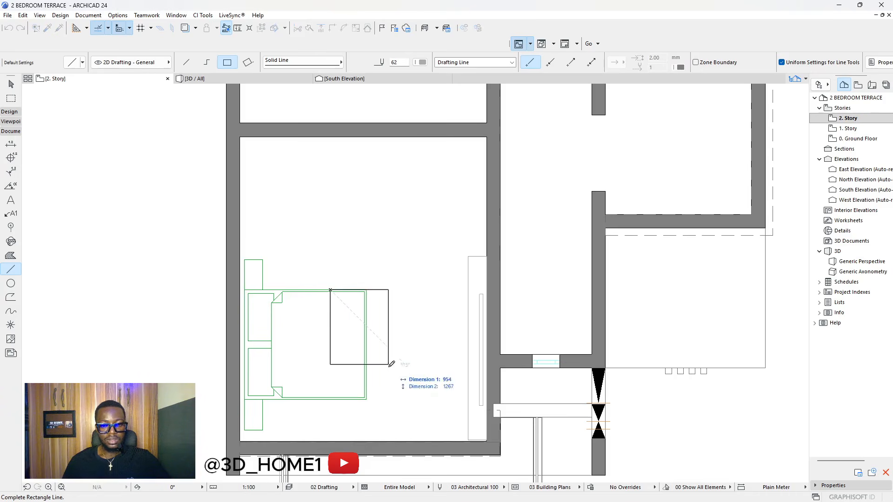
left_click(400, 421)
key("Escape")
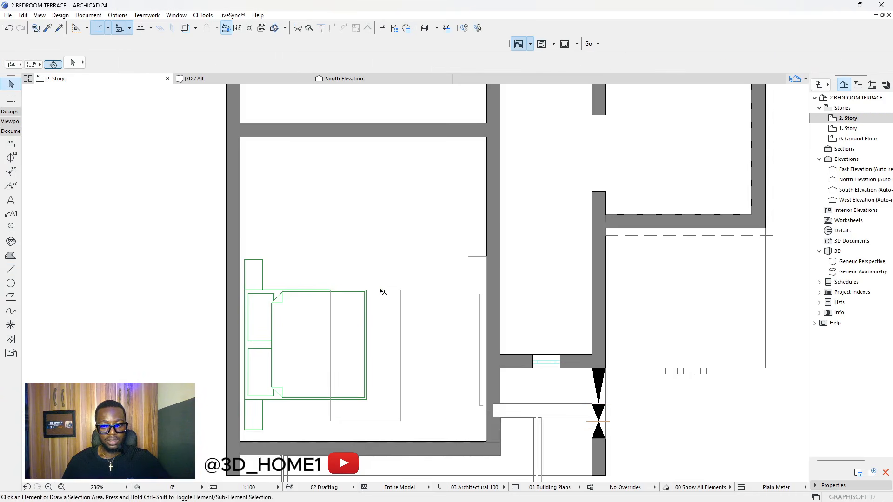
- Move the rug rectangle slightly north so it sits roughly centred along the foot of the bed
left_click(382, 290)
left_click(382, 290)
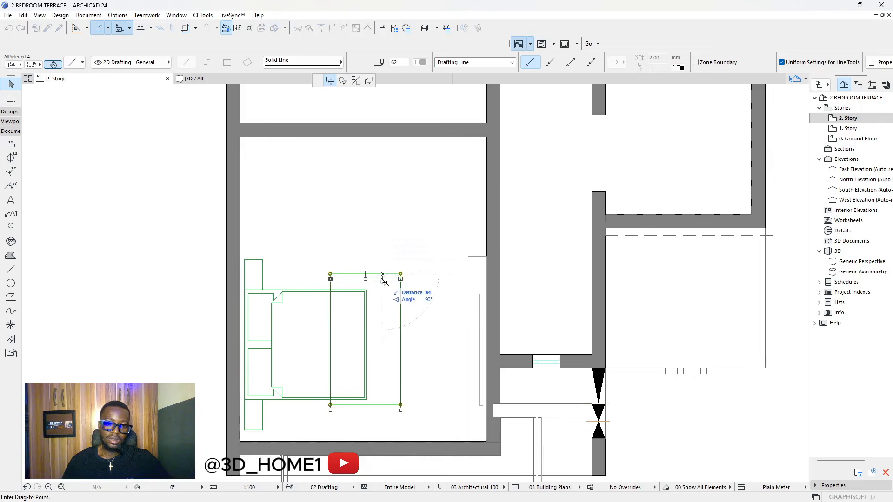
left_click(382, 278)
- Bring the front bedroom's bed to the front of the display order so it covers the rug outline
scroll(414, 308, "down", 3)
scroll(403, 293, "down", 1)
left_click(365, 311)
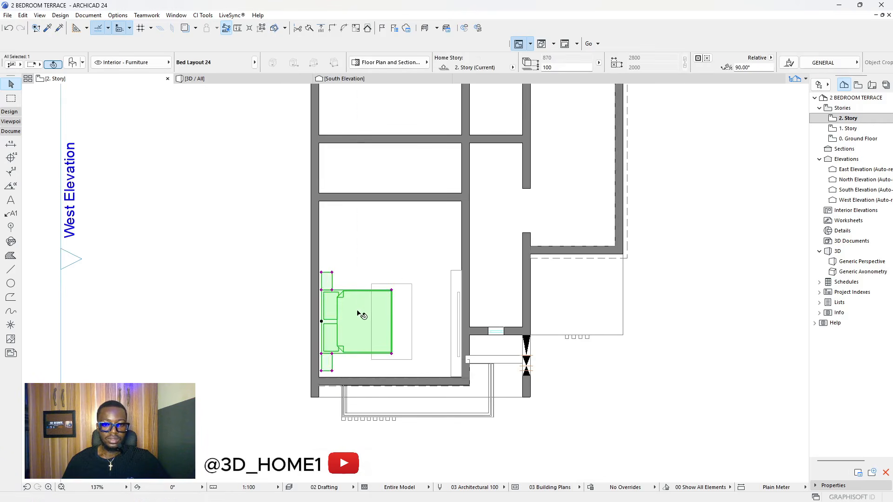
right_click(362, 312)
mouse_move(461, 176)
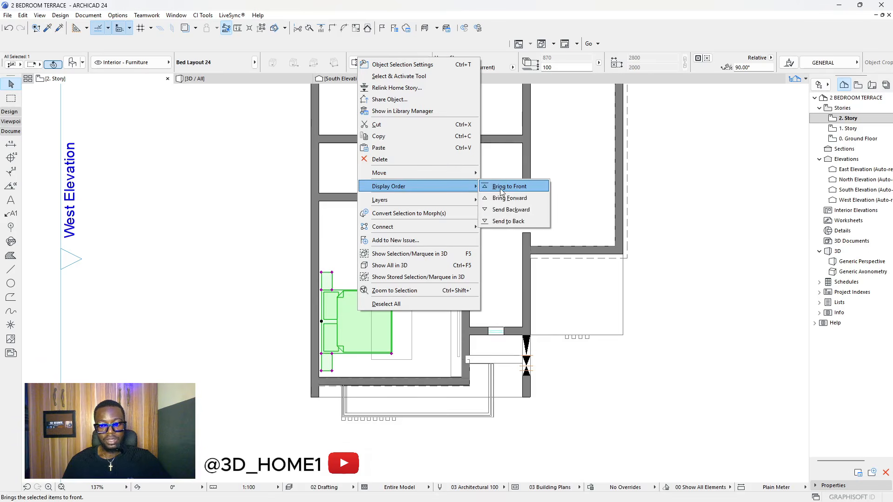
left_click(505, 186)
key("Escape")
scroll(352, 342, "up", 4)
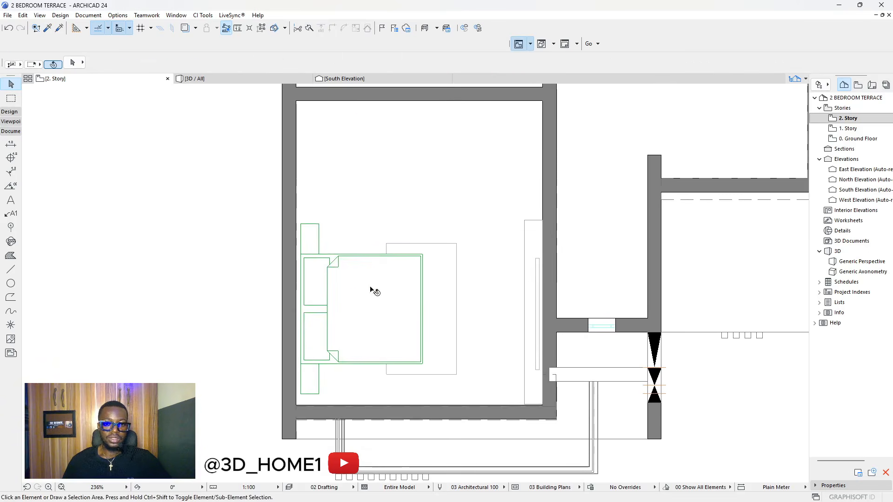
scroll(375, 291, "down", 7)
scroll(361, 293, "up", 4)
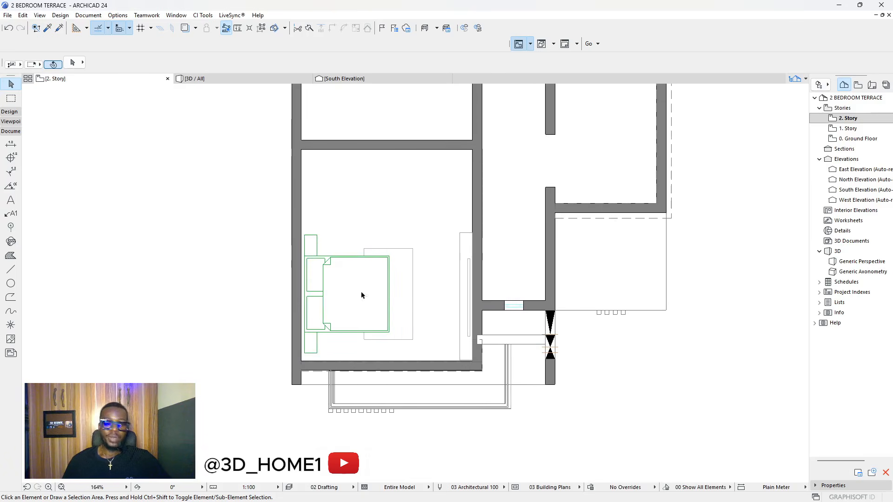
scroll(438, 179, "down", 3)
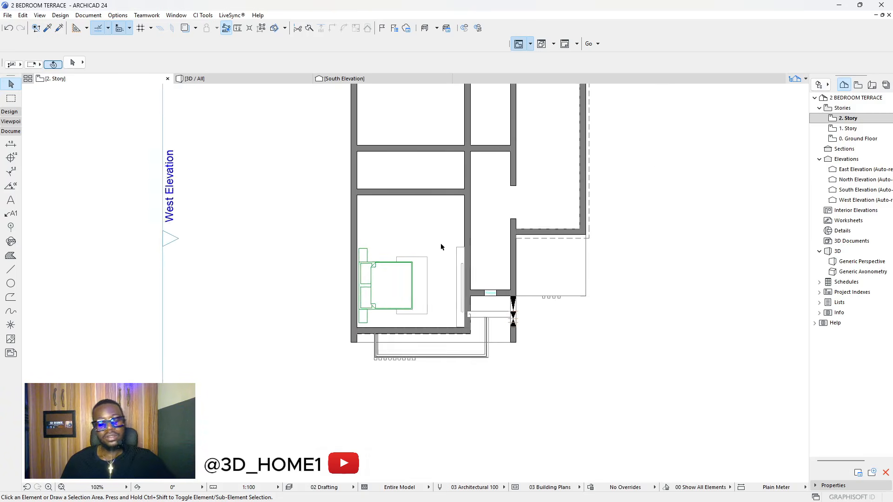
scroll(440, 243, "up", 2)
scroll(403, 192, "up", 3)
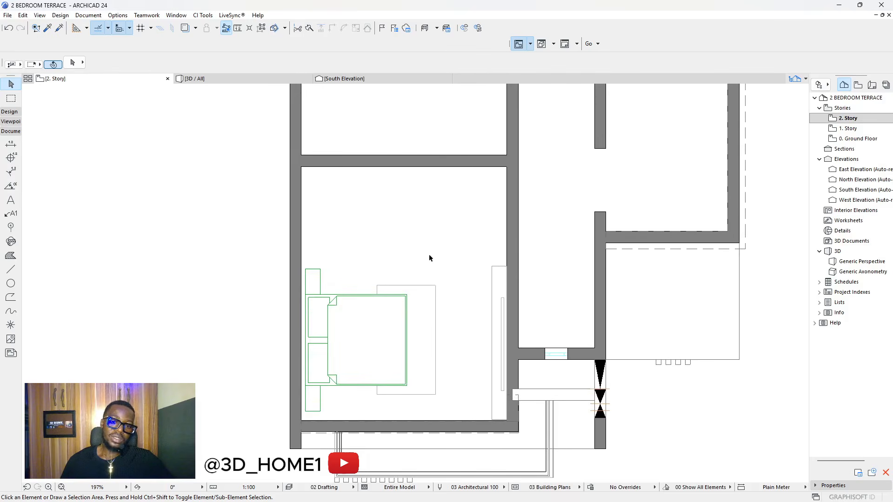
scroll(516, 217, "down", 2)
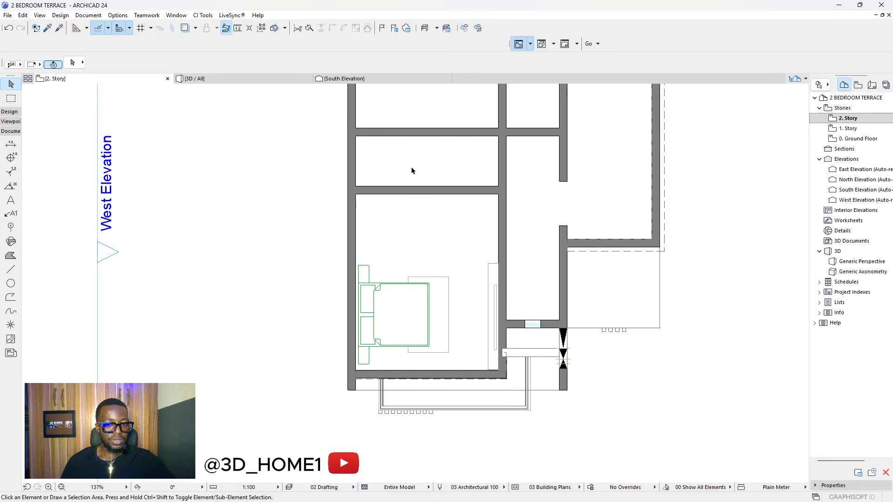
scroll(385, 255, "down", 2)
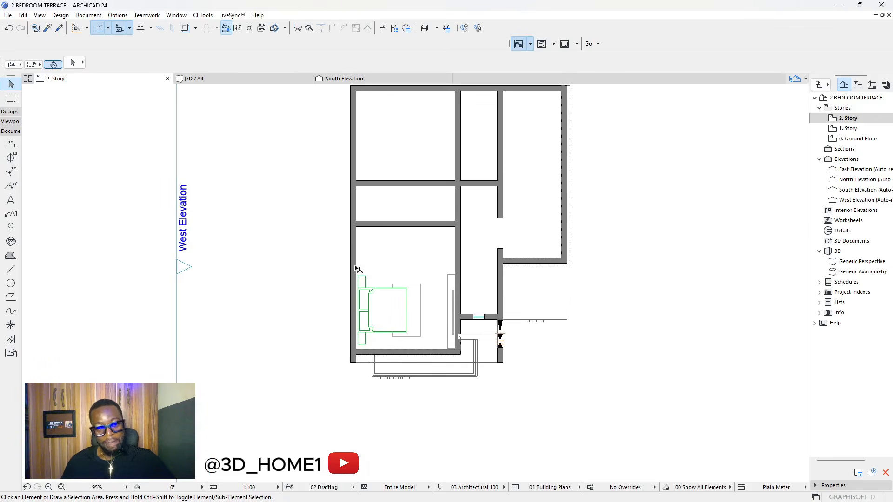
scroll(358, 268, "down", 4)
scroll(434, 236, "up", 2)
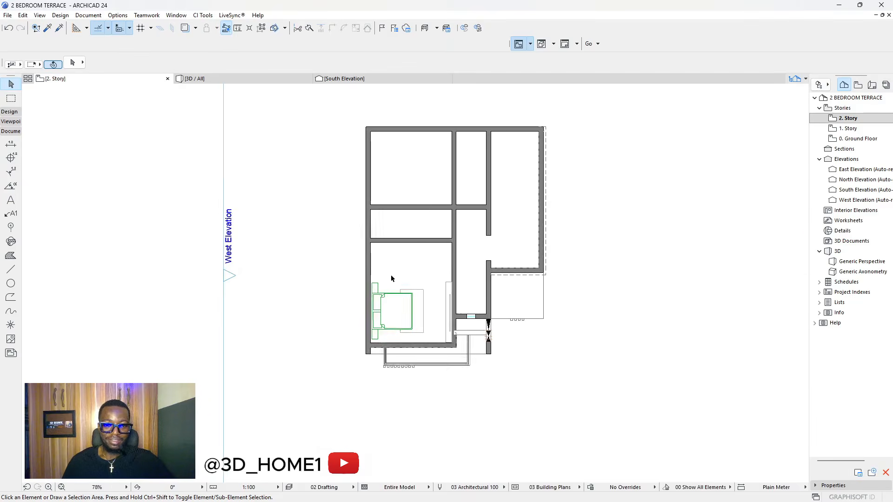
- Examine the furnished upper-floor front bedroom from several angles in the 3D perspective
left_click(285, 79)
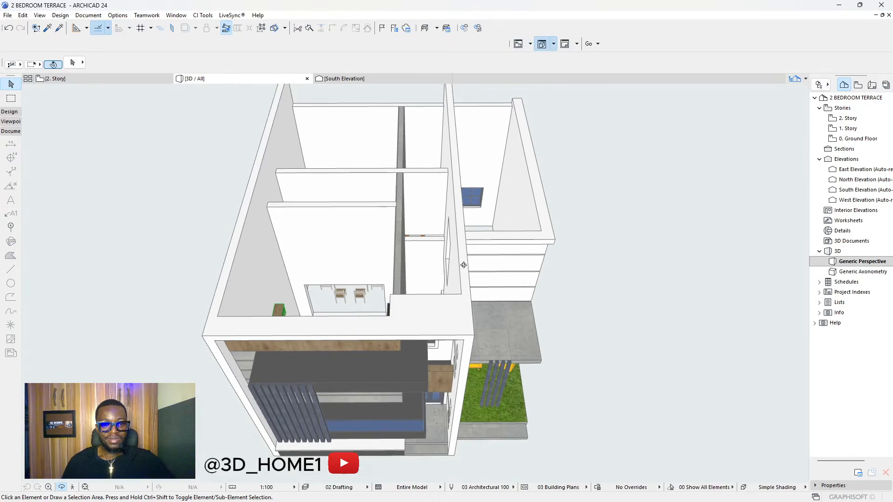
left_click_drag(254, 285, 376, 307)
left_click_drag(339, 264, 275, 280)
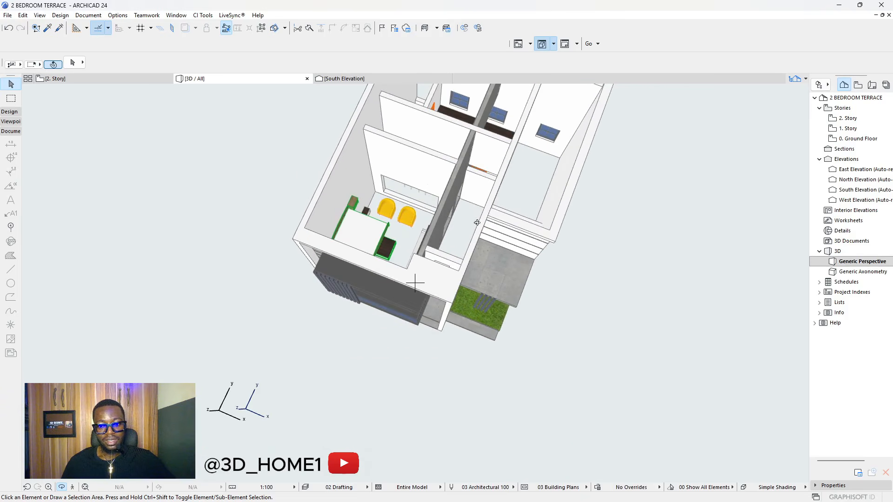
left_click_drag(286, 225, 363, 230)
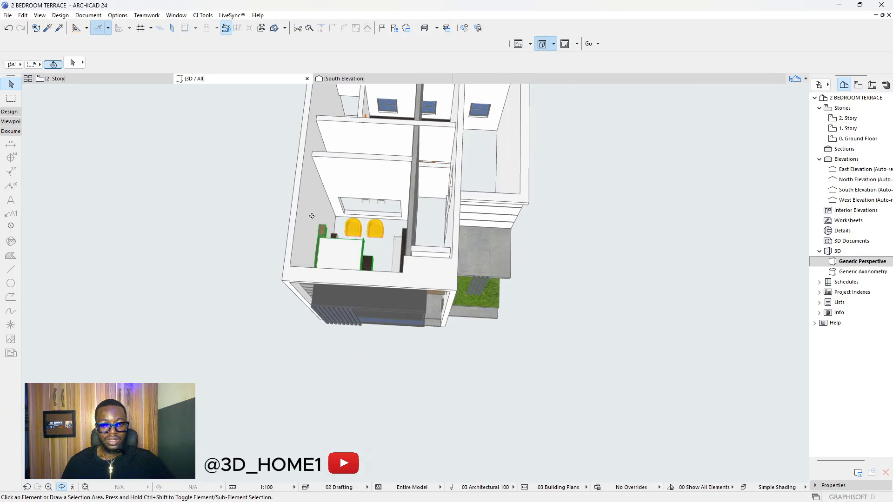
left_click_drag(409, 252, 375, 295)
left_click_drag(395, 278, 338, 239)
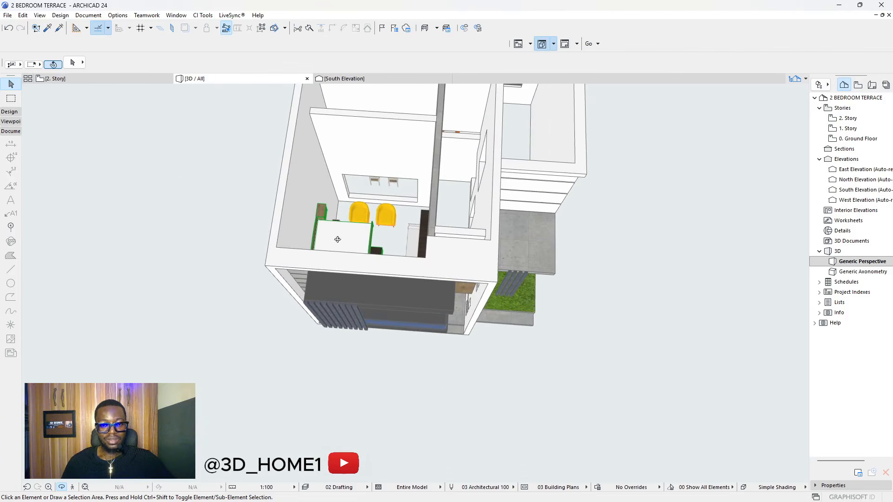
- On the 2. Story plan, place a 900 × 2100 Door 24 at the north end of the front bedroom's east wall, swinging into the bedroom
left_click(69, 79)
scroll(476, 320, "up", 3)
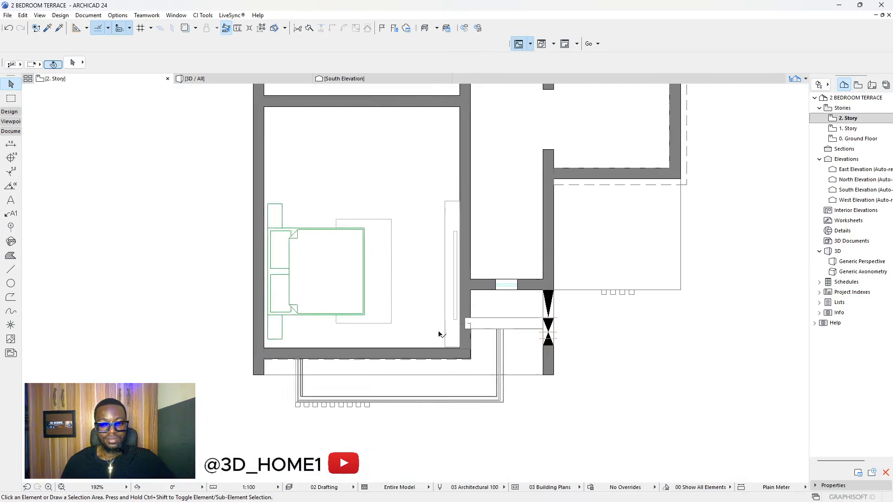
scroll(435, 331, "down", 1)
scroll(421, 204, "down", 1)
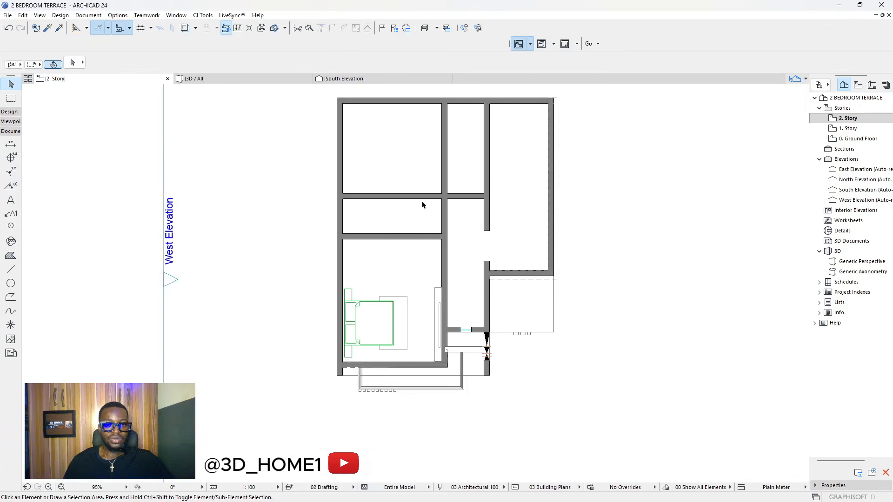
scroll(300, 219, "up", 2)
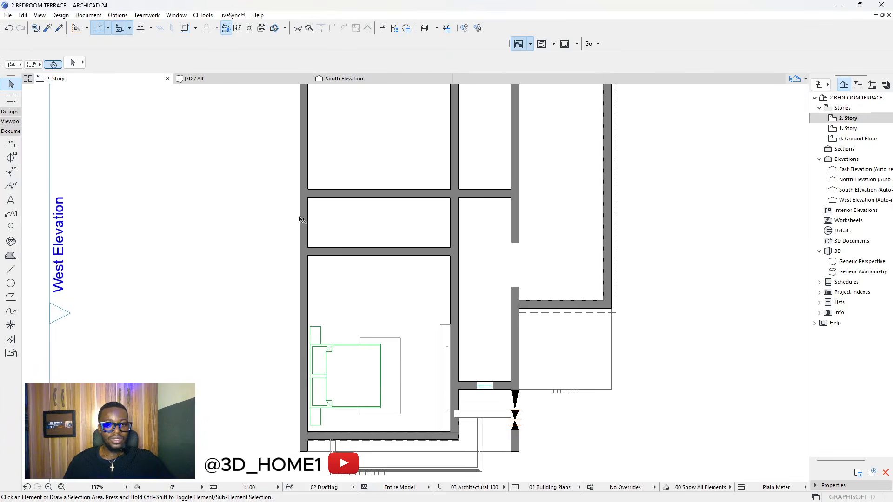
left_click(9, 111)
left_click(11, 250)
scroll(442, 261, "up", 4)
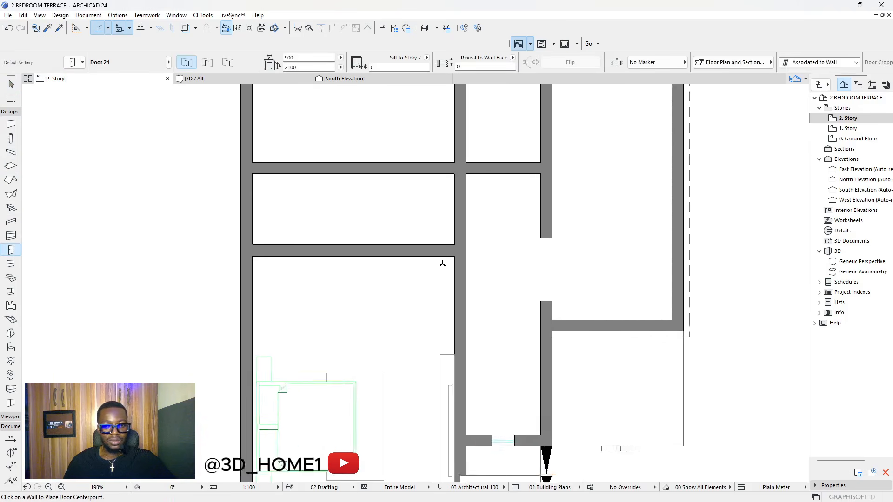
left_click(475, 286)
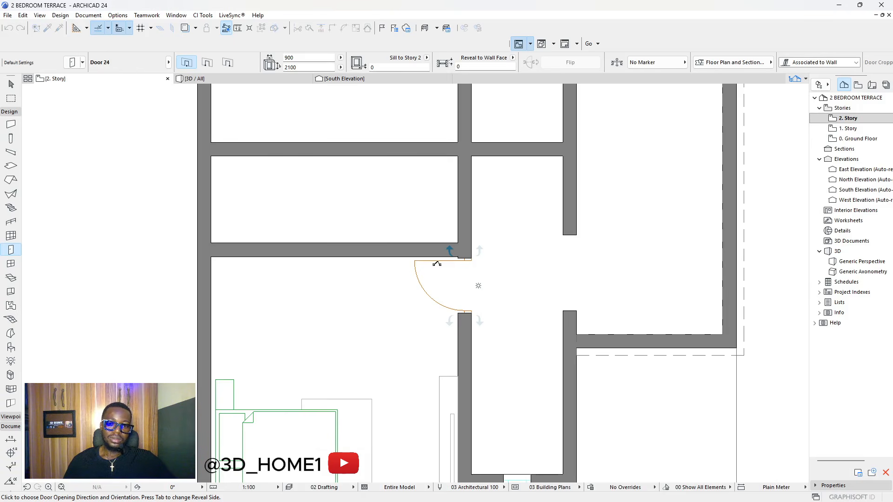
key("Escape")
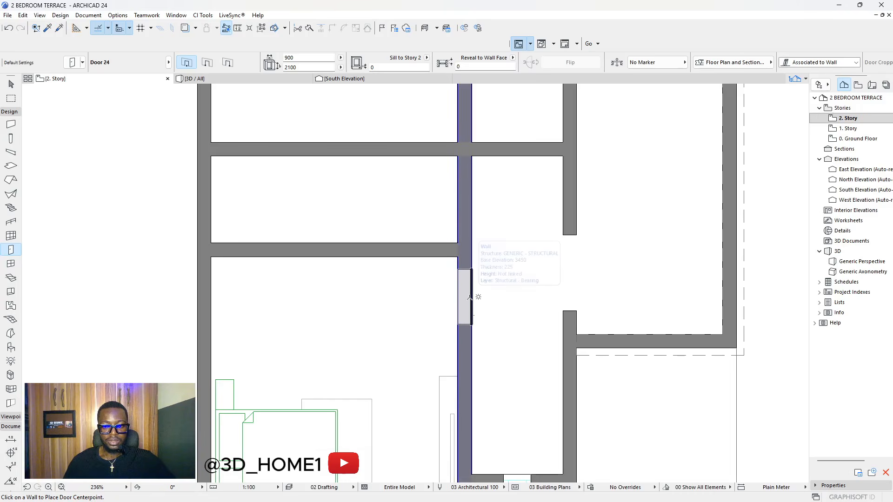
left_click(470, 298)
left_click(422, 281)
- Place a 900 × 2100 Door 24 in the front bedroom's north wall, hinged on its east side and opening into the narrow room
scroll(446, 260, "down", 5)
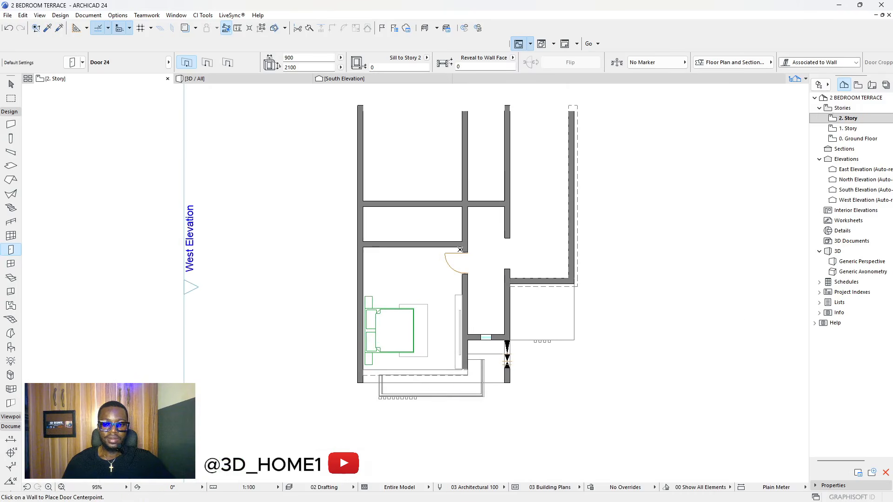
scroll(437, 258, "up", 3)
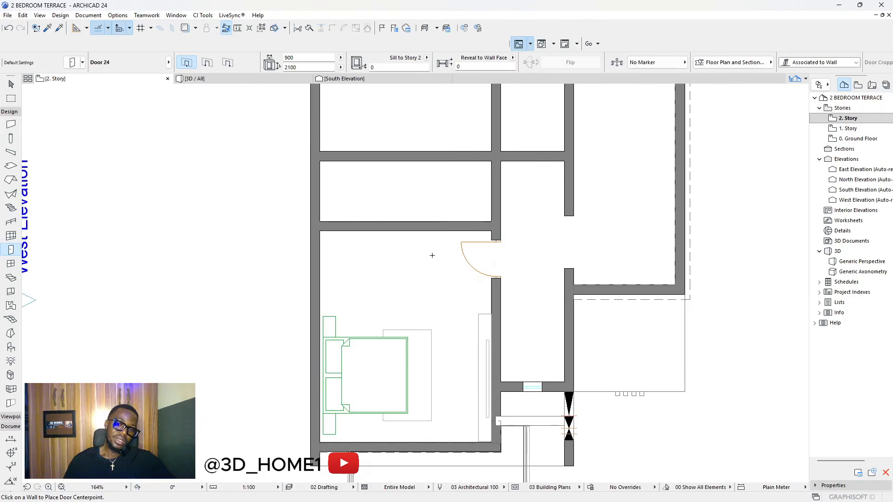
scroll(463, 226, "up", 2)
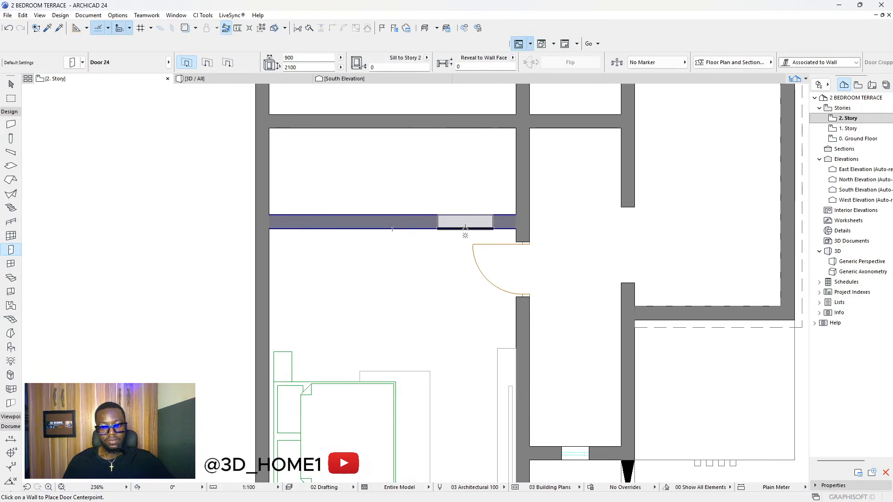
left_click(438, 233)
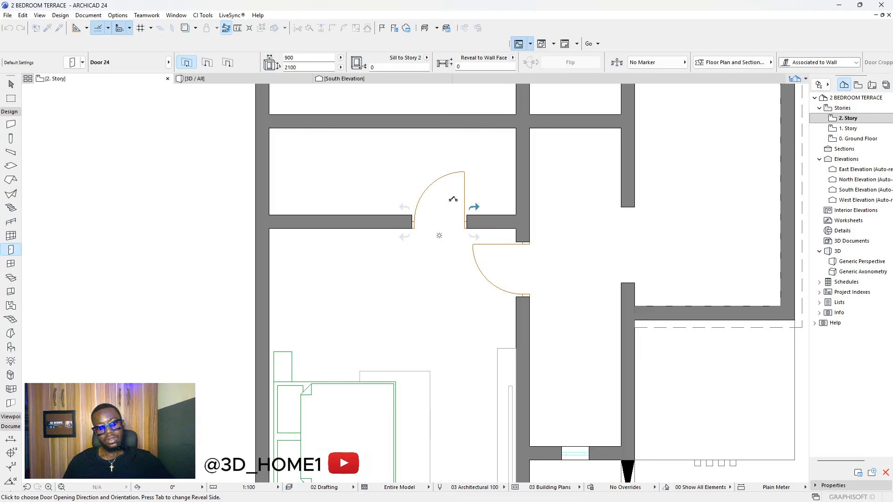
left_click(461, 203)
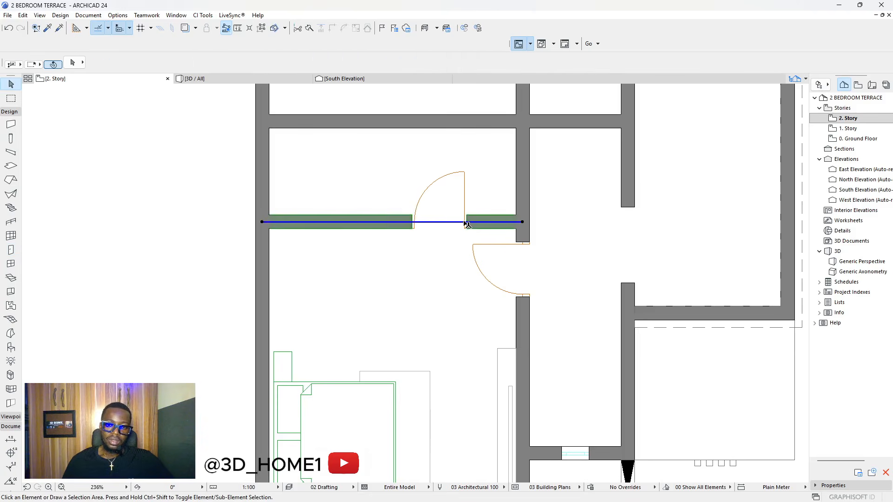
- Reduce the width of the door in the front bedroom's north wall and nudge the door slightly east along the wall
left_click(464, 226)
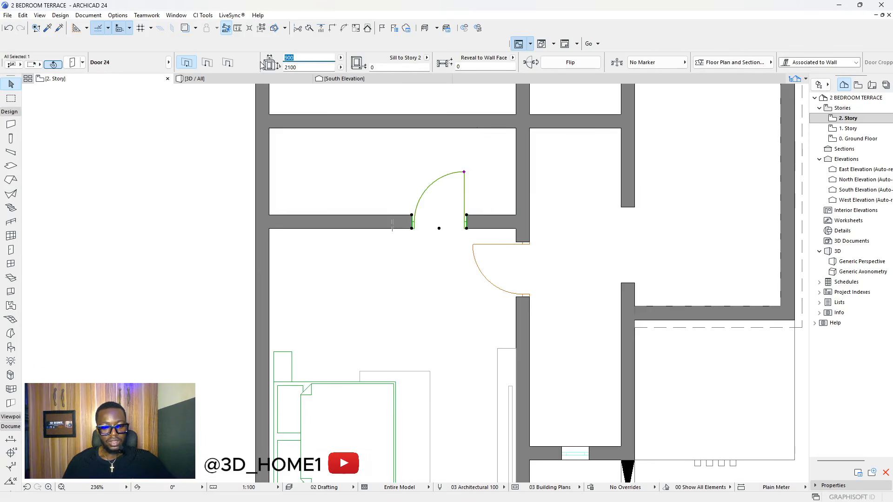
left_click(194, 114)
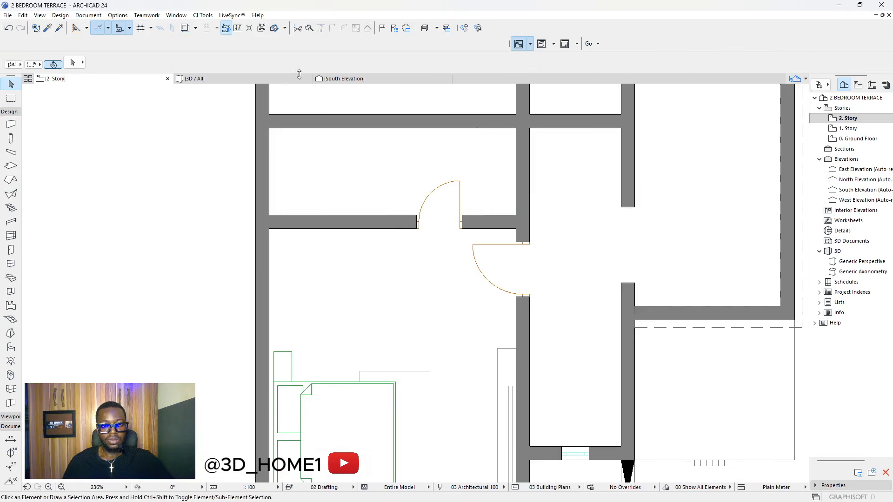
scroll(477, 222, "up", 5)
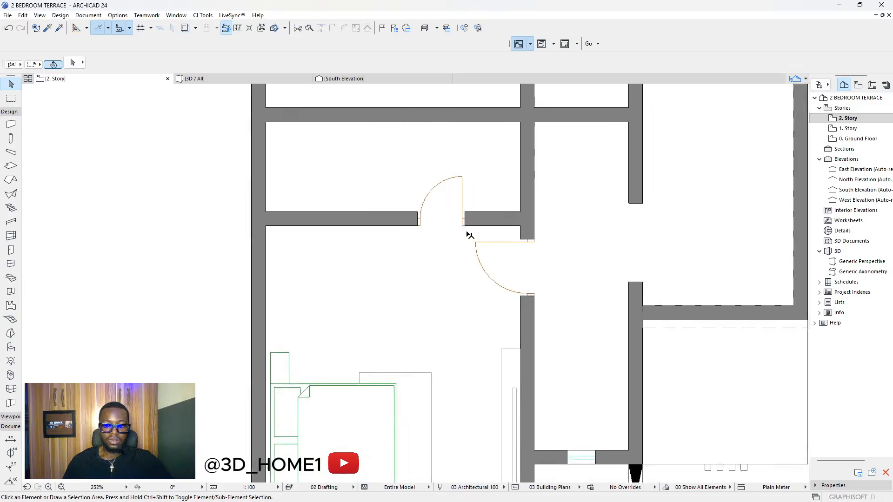
left_click(466, 207)
left_click(464, 206)
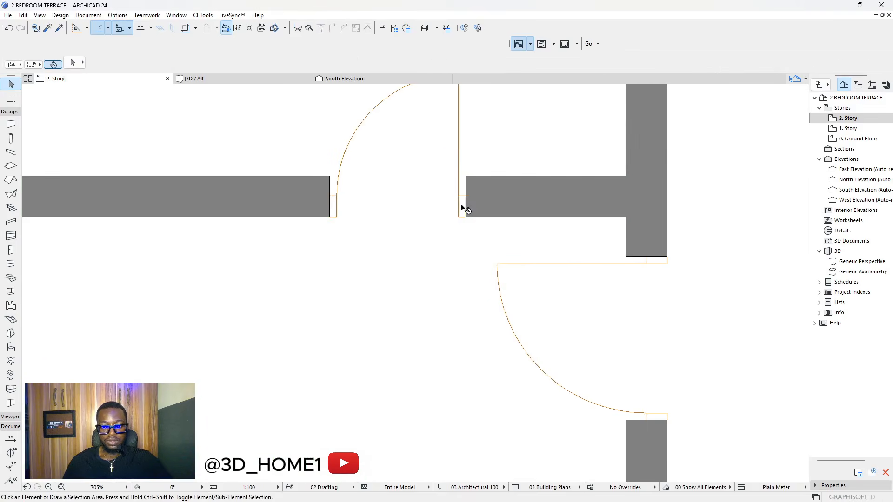
left_click_drag(465, 211, 477, 210)
left_click(512, 221)
scroll(511, 221, "down", 10)
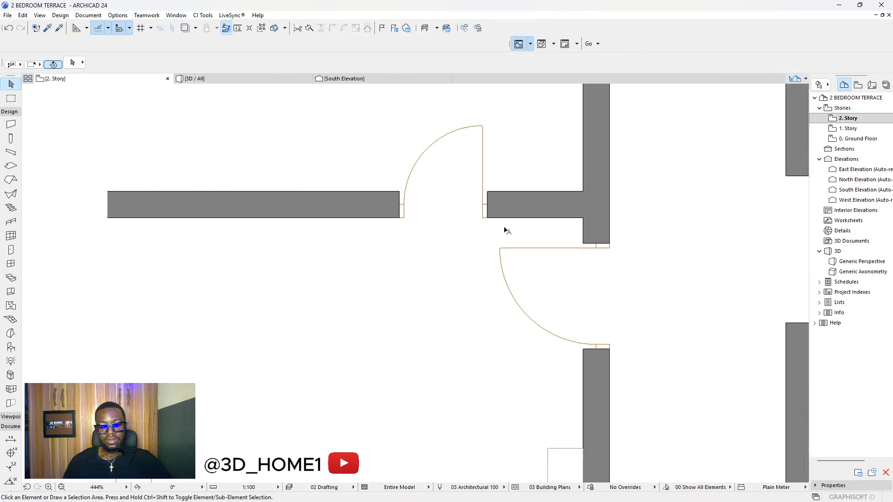
scroll(458, 234, "up", 3)
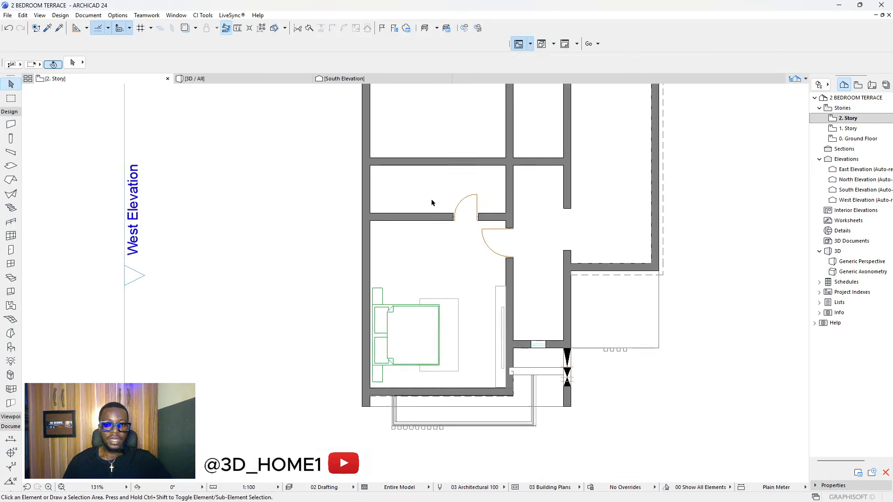
- Examine the 2. Story plan around the front bedroom and the narrow room to its north
scroll(381, 249, "down", 4)
scroll(417, 286, "up", 3)
scroll(375, 289, "up", 1)
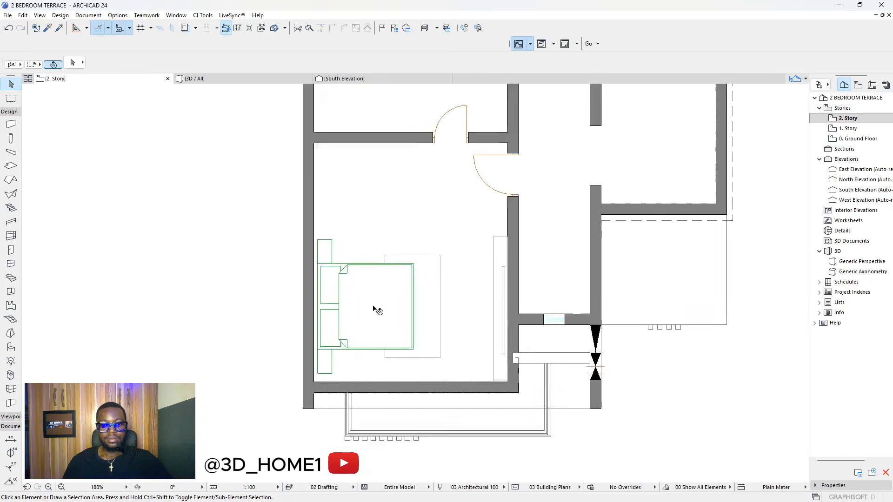
scroll(375, 309, "down", 2)
scroll(417, 261, "up", 4)
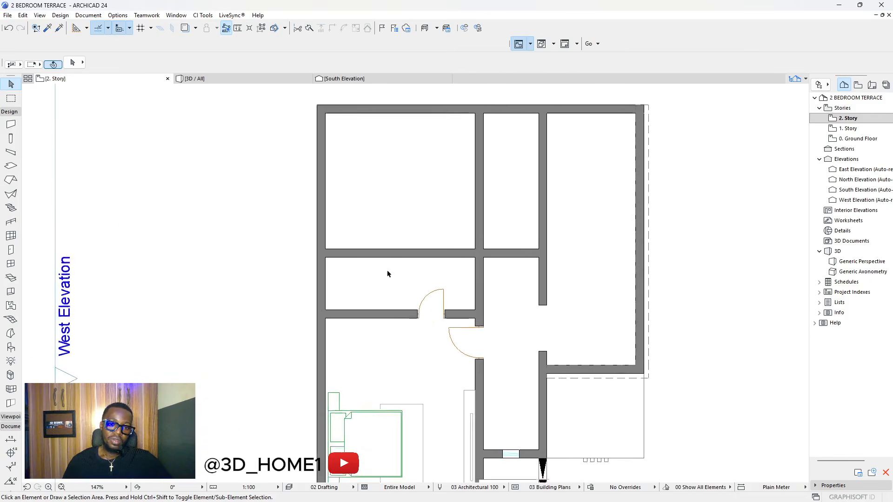
scroll(409, 253, "down", 1)
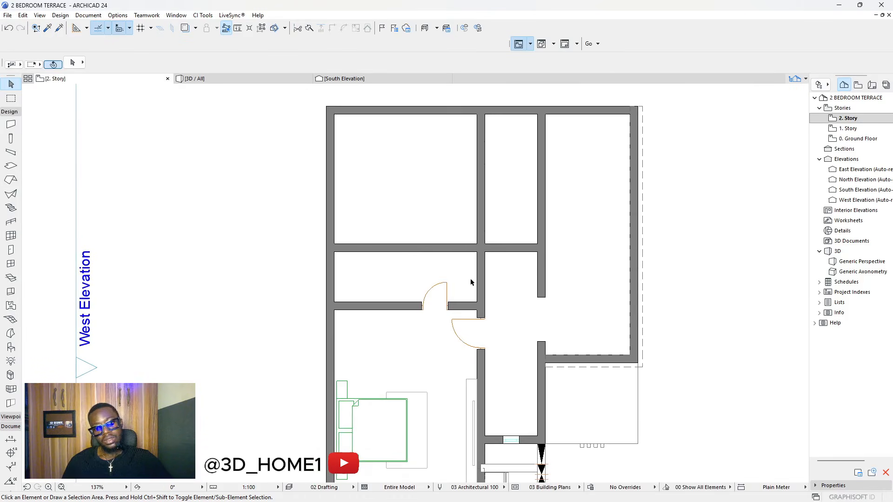
scroll(470, 281, "up", 3)
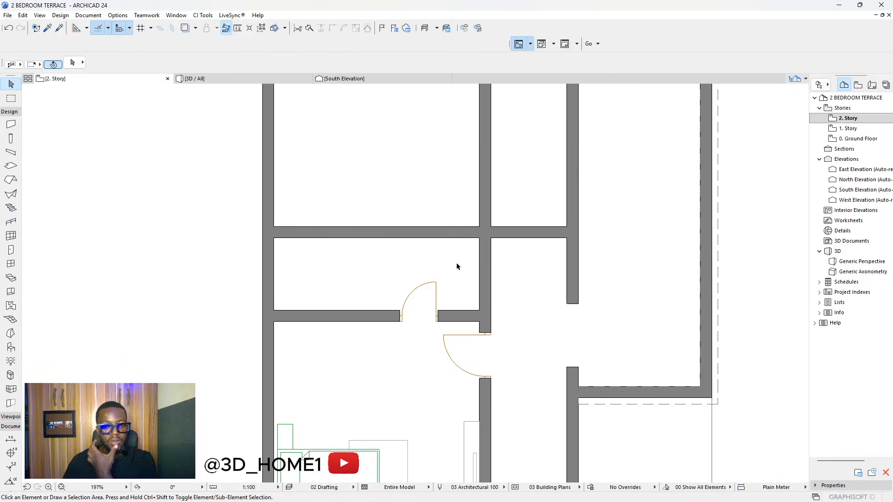
scroll(456, 267, "down", 2)
scroll(451, 276, "up", 3)
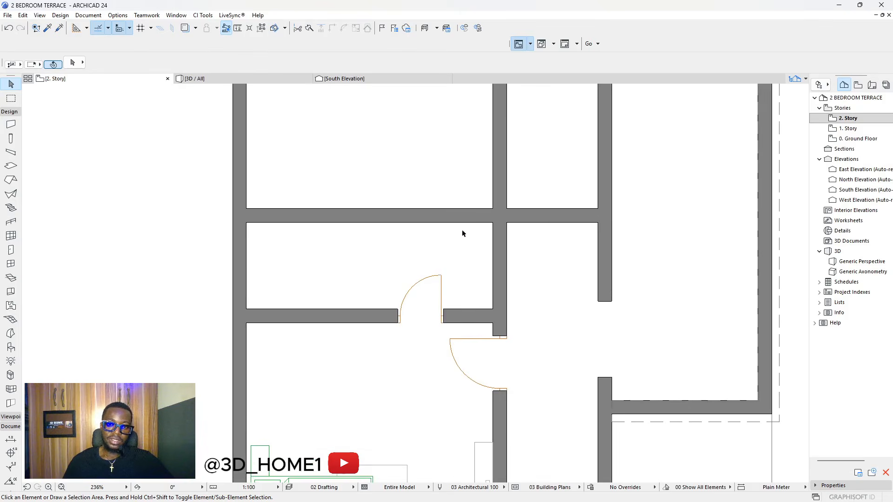
scroll(465, 251, "down", 2)
scroll(469, 255, "up", 2)
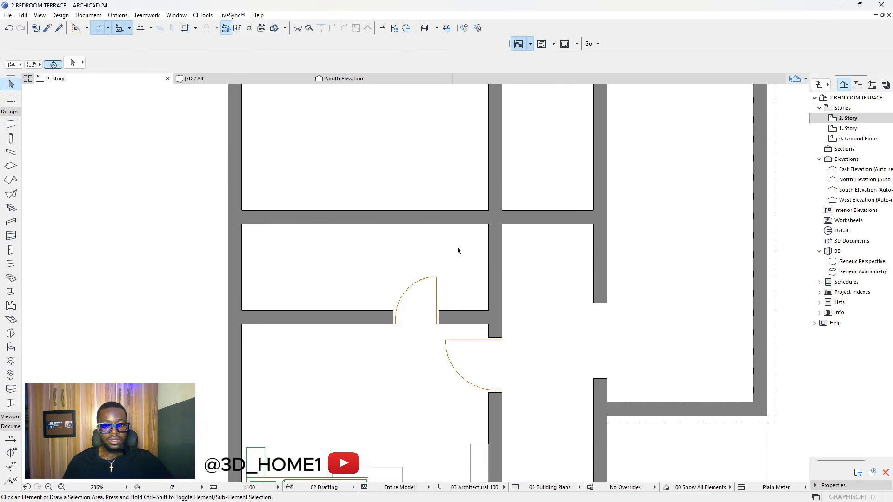
scroll(193, 247, "down", 2)
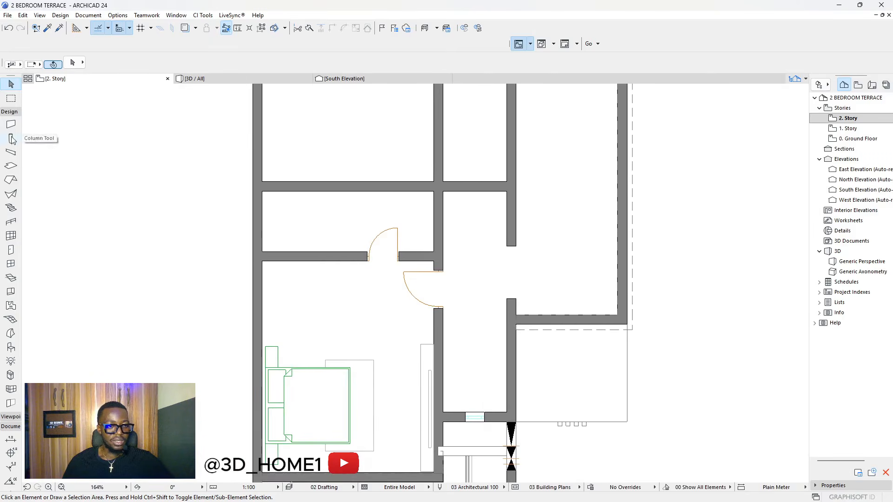
- Draw a 600 × 1426 rectangle with the Line tool against the narrow room's east wall, spanning from its north to its south wall
left_click(10, 111)
left_click(10, 269)
scroll(473, 206, "up", 3)
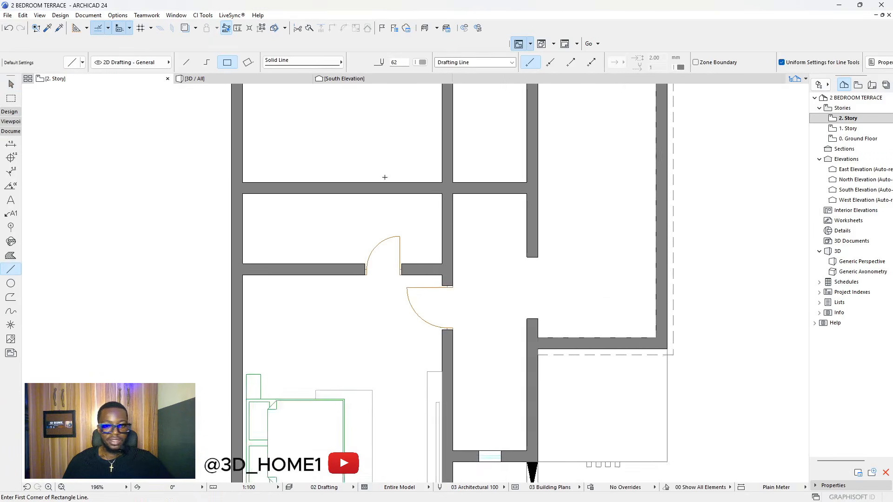
left_click(469, 202)
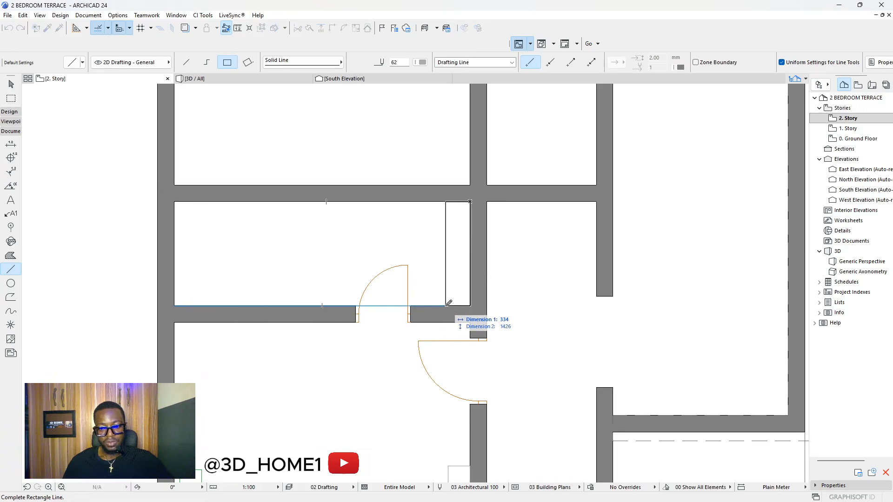
key("Tab")
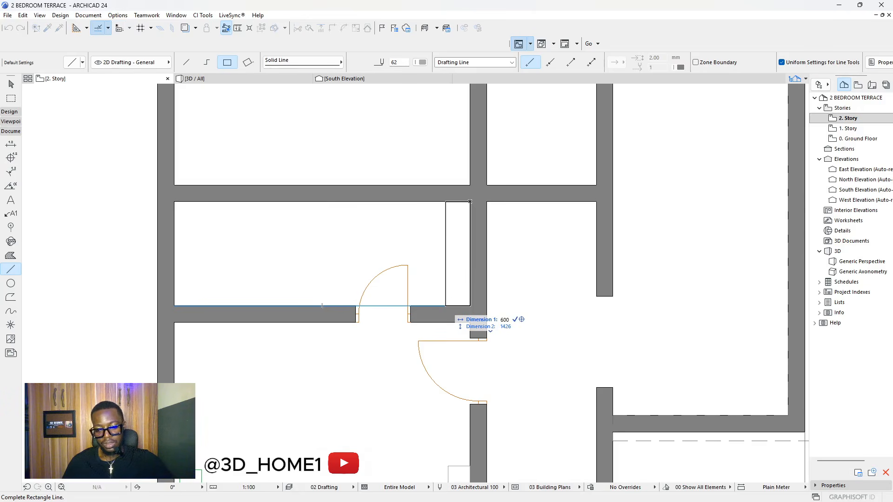
type("600")
key("Return")
- Suspend grouping and pick the new rectangle's edge along the narrow room's north wall on its own
key("Escape")
left_click(427, 253)
key("Escape")
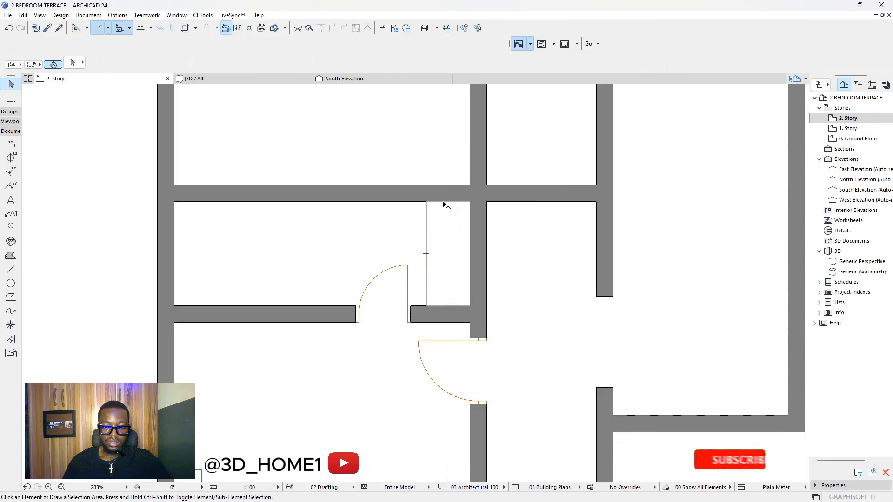
left_click(443, 202)
key("Escape")
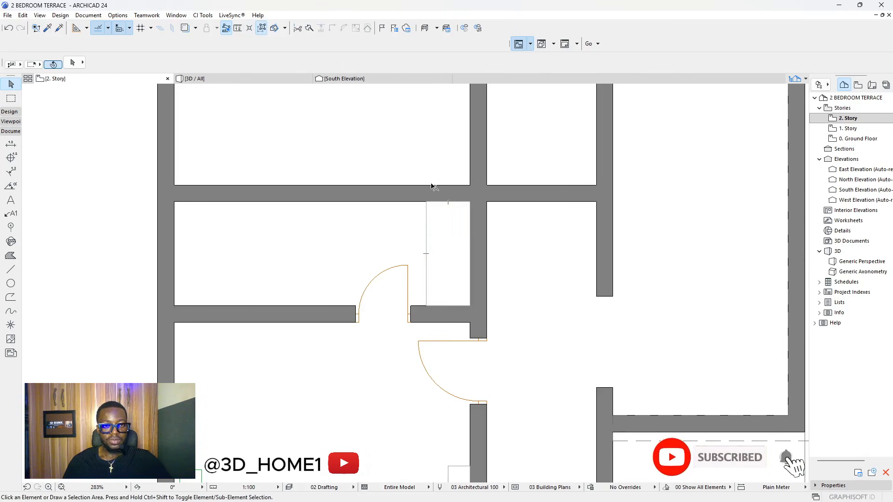
left_click(442, 202)
key("Escape")
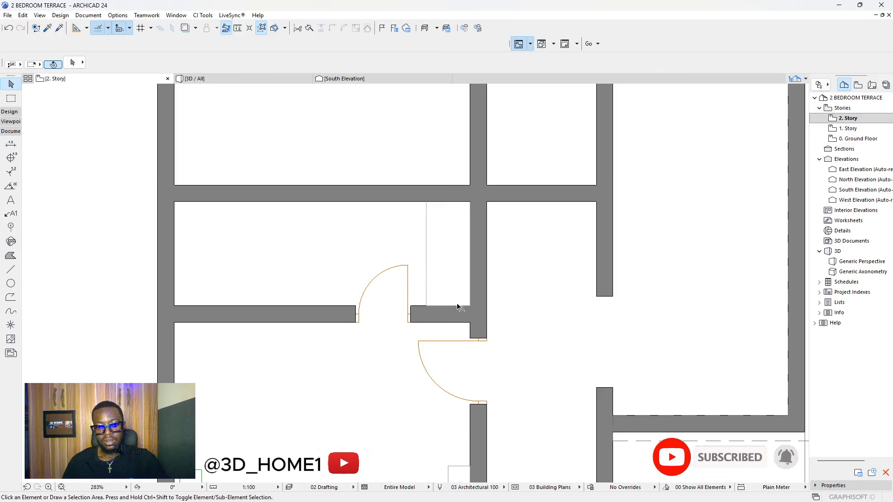
- Examine the 2. Story plan from the front bedroom through the narrow room to the rear room
scroll(446, 301, "down", 5)
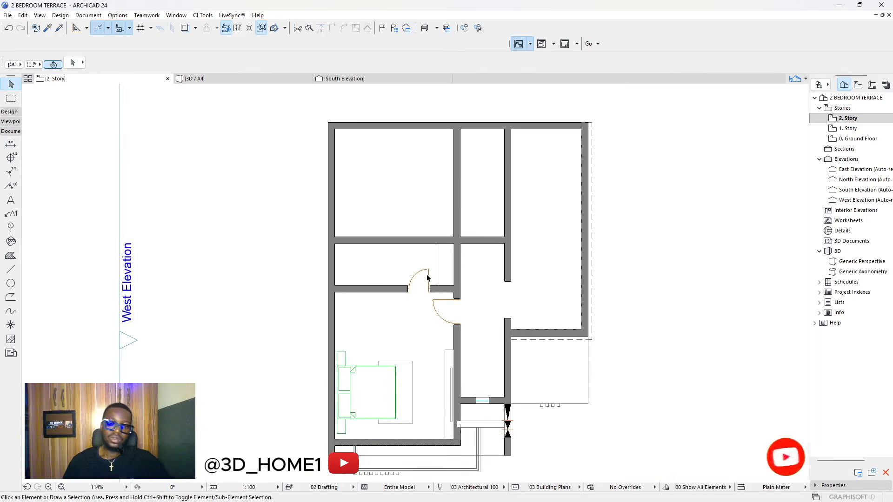
scroll(440, 255, "up", 3)
scroll(453, 270, "down", 4)
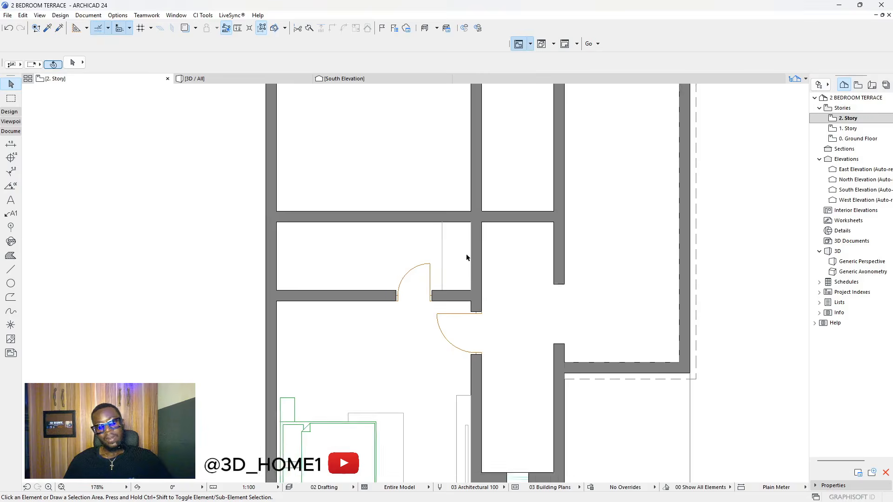
scroll(454, 271, "up", 3)
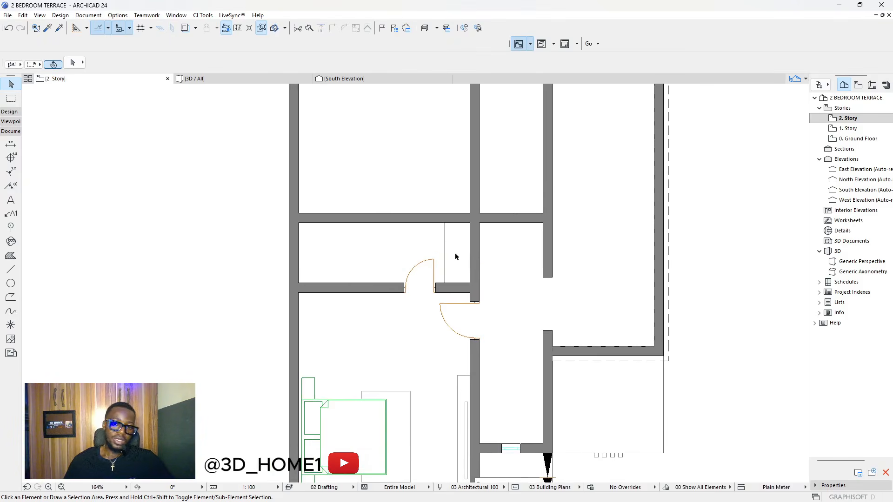
scroll(455, 257, "down", 3)
scroll(380, 226, "up", 3)
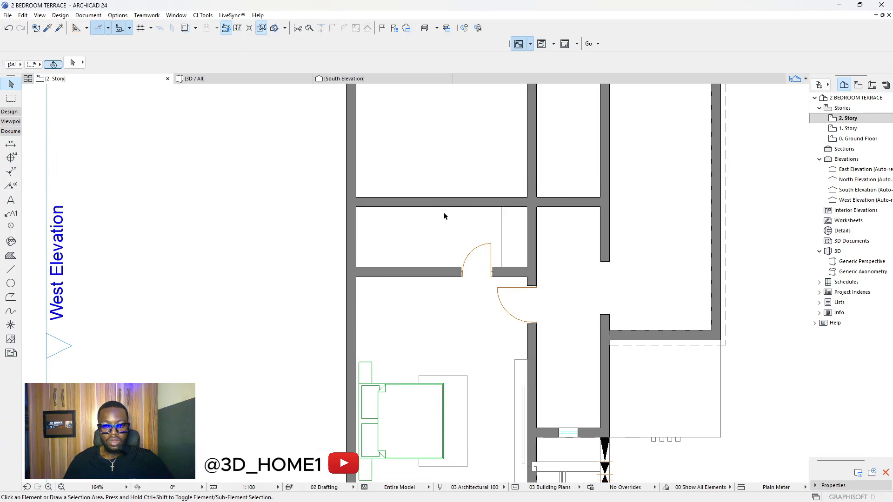
left_click(11, 112)
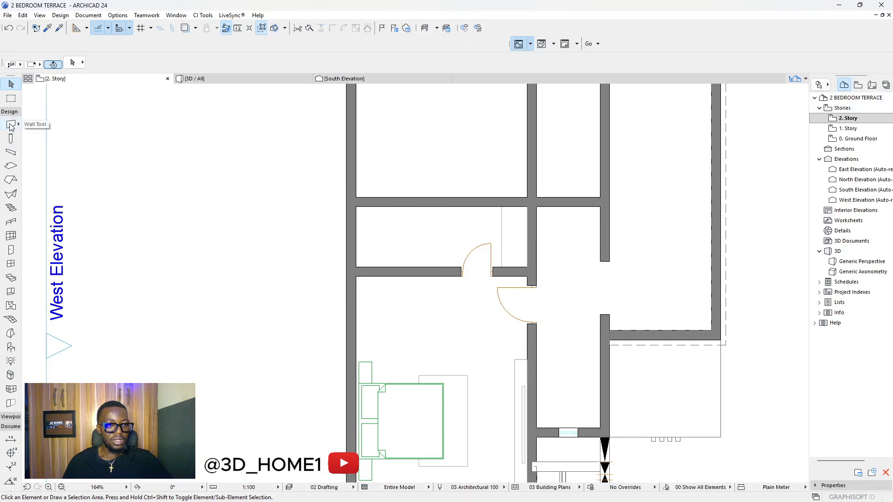
scroll(342, 225, "down", 4)
scroll(355, 219, "up", 3)
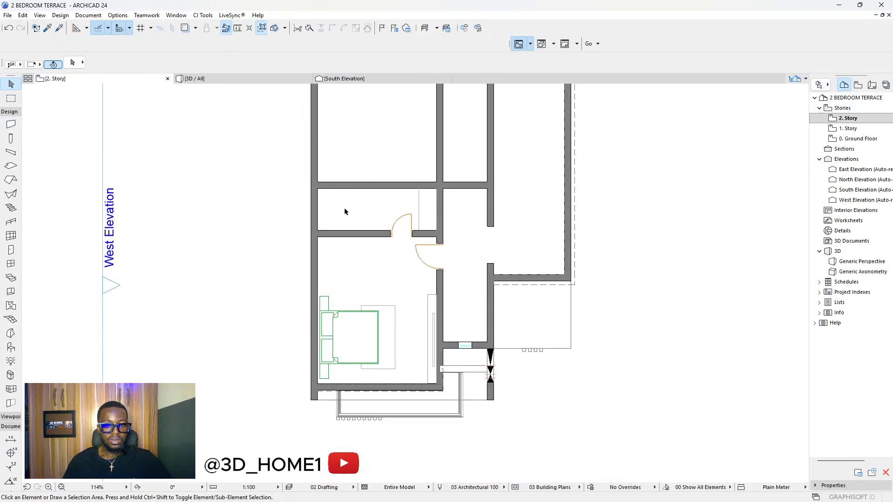
scroll(344, 211, "down", 3)
scroll(334, 168, "up", 4)
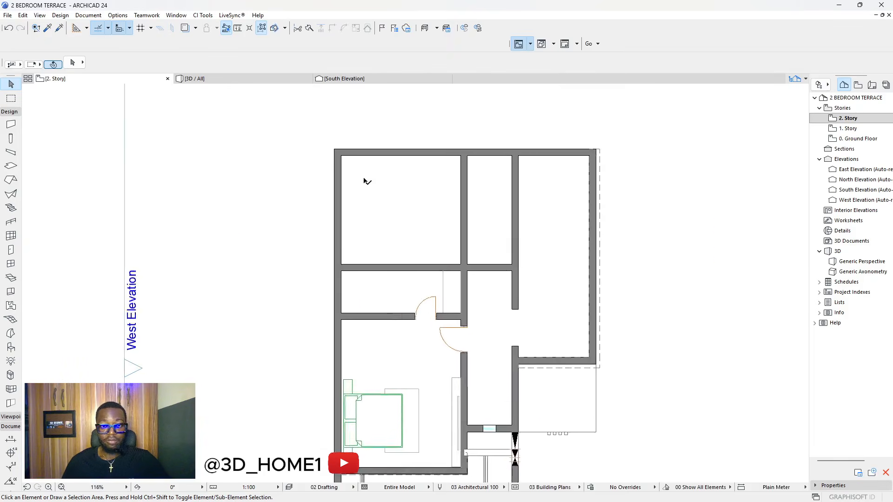
- Examine the house in the 3D perspective from the front facade and from above the open upper floor
left_click(243, 79)
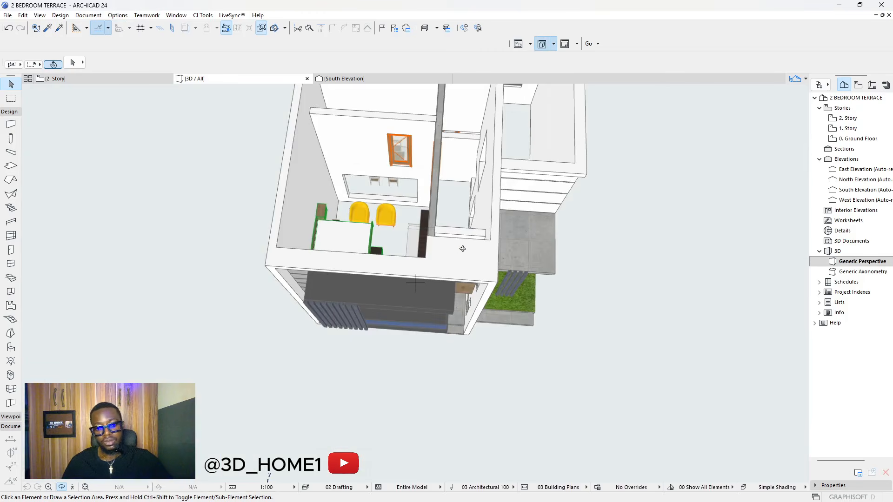
middle_click_drag(461, 251, 395, 321, "shift")
scroll(422, 230, "up", 4)
scroll(343, 335, "up", 5)
scroll(398, 321, "down", 2)
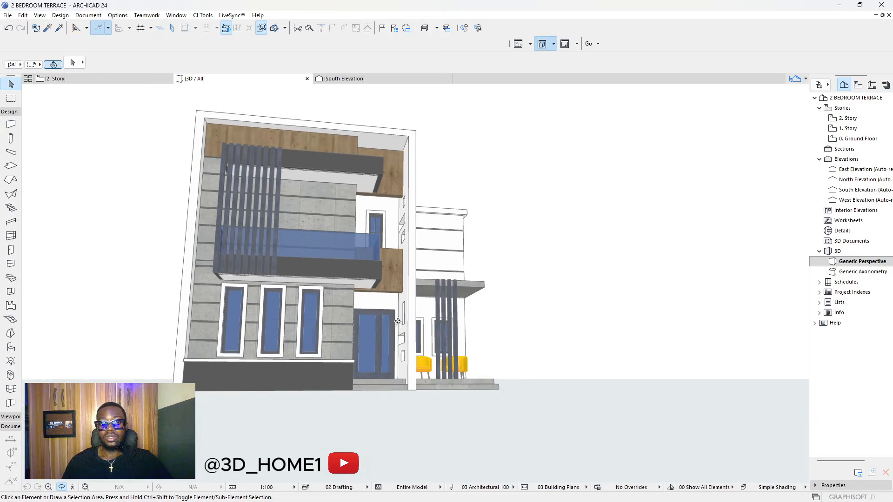
middle_click_drag(412, 251, 316, 219, "shift")
scroll(321, 223, "up", 5)
scroll(395, 279, "down", 4)
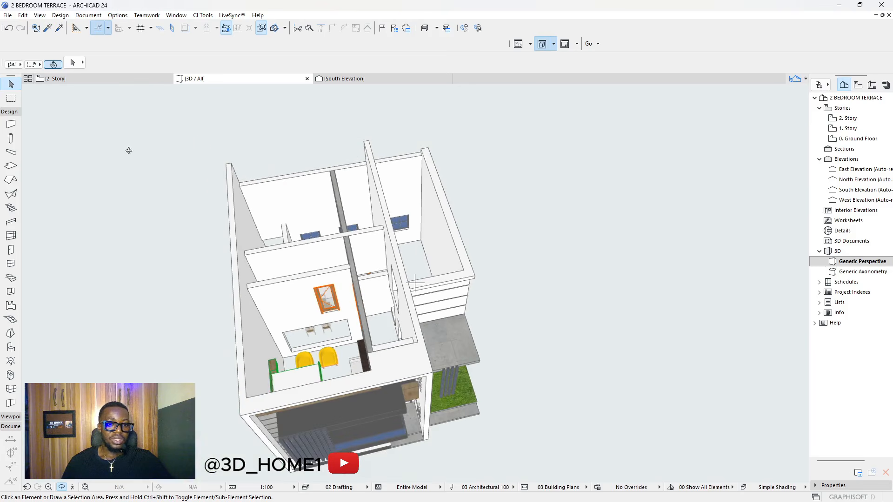
- Return to the 2. Story plan, search the object library for wc and choose WC 24 as the object to place
left_click(66, 80)
scroll(416, 236, "up", 3)
scroll(385, 251, "down", 3)
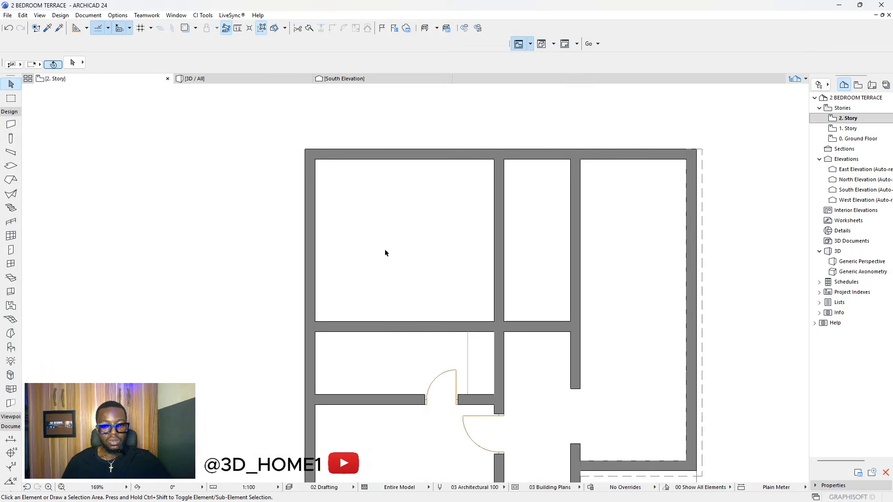
scroll(405, 344, "up", 4)
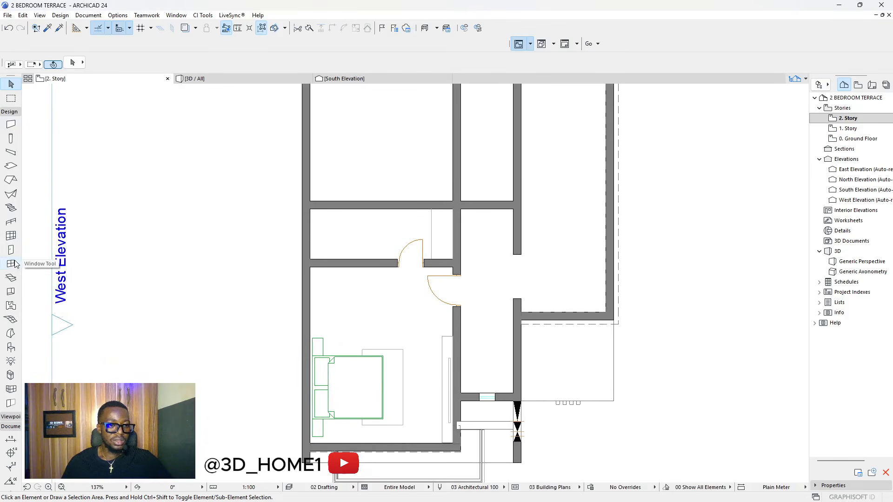
double_click(10, 347)
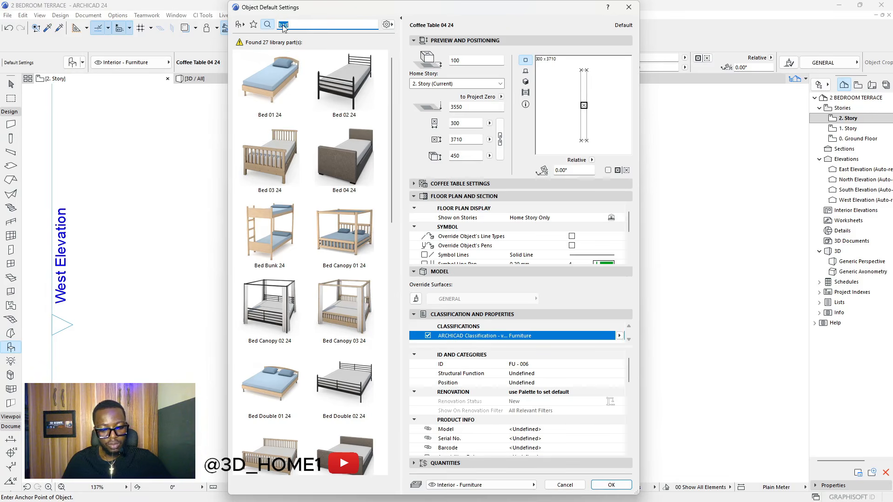
type("wc")
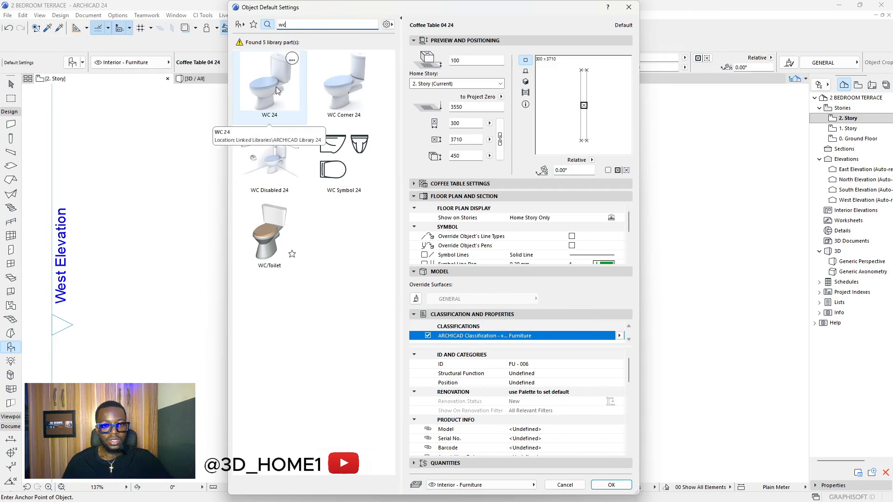
left_click(277, 86)
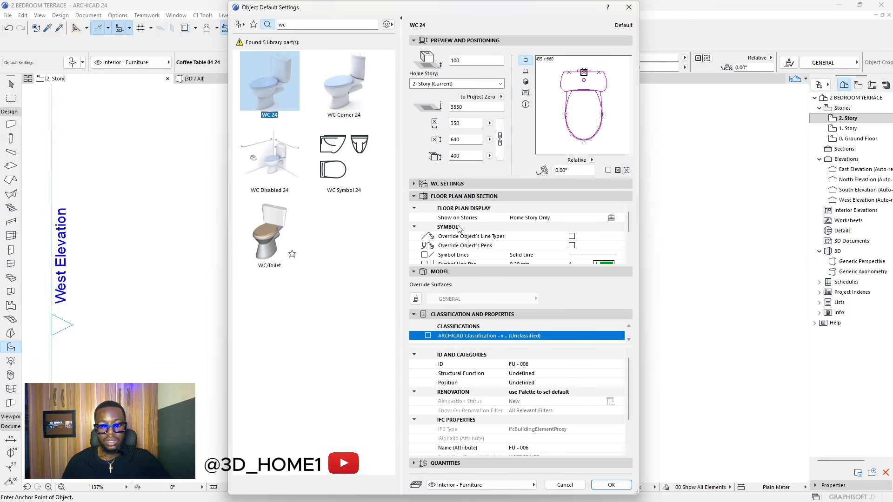
- Open the WC's own settings and examine the available bowl and cistern types
left_click(437, 271)
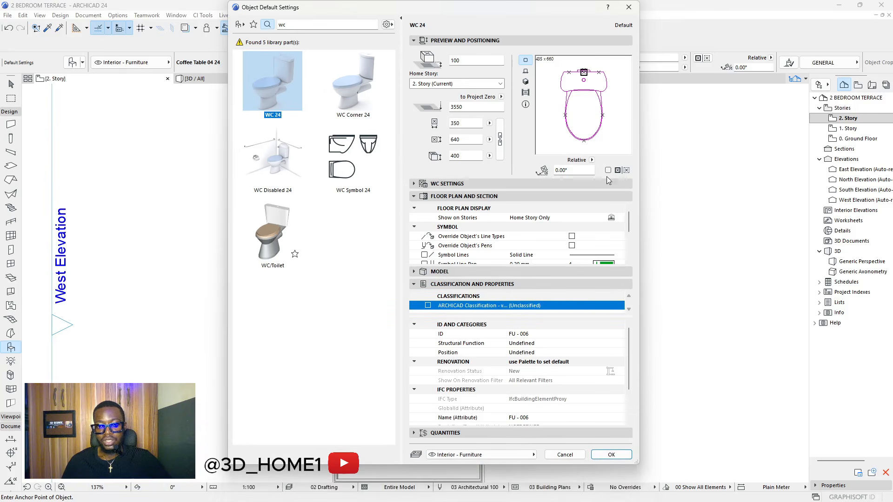
left_click(566, 183)
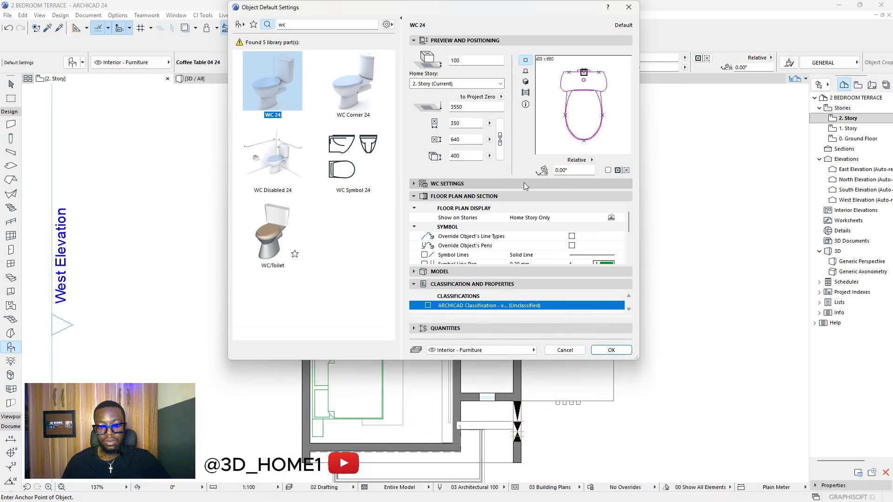
left_click(506, 235)
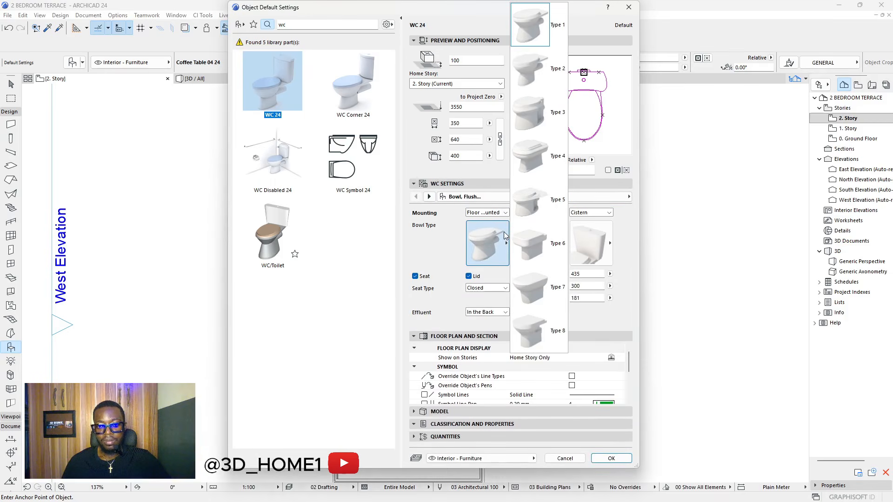
left_click(498, 230)
left_click(496, 228)
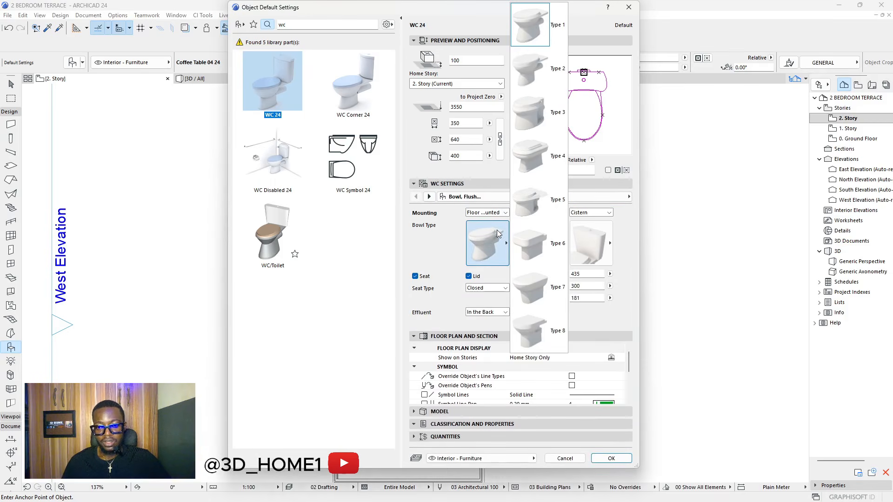
left_click(604, 242)
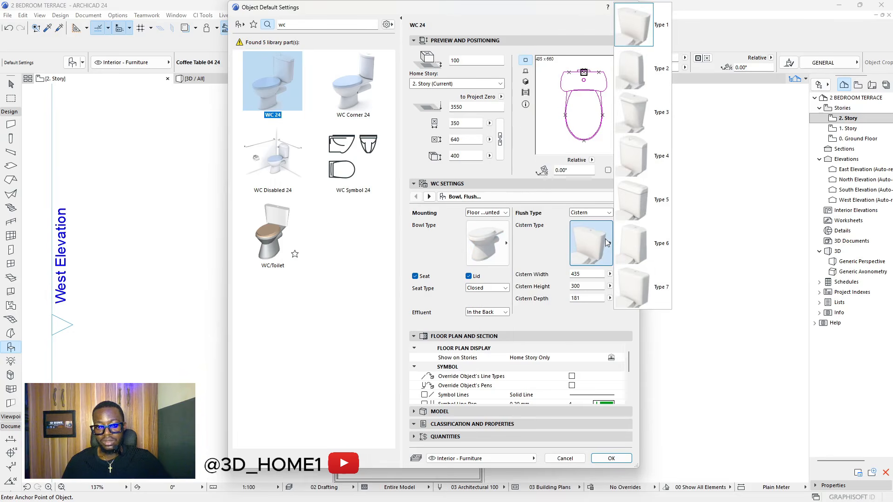
left_click(501, 243)
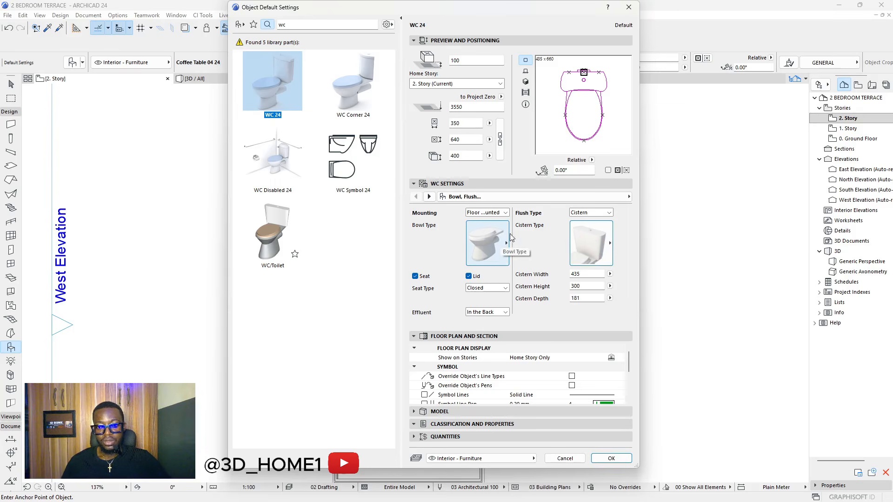
left_click(502, 240)
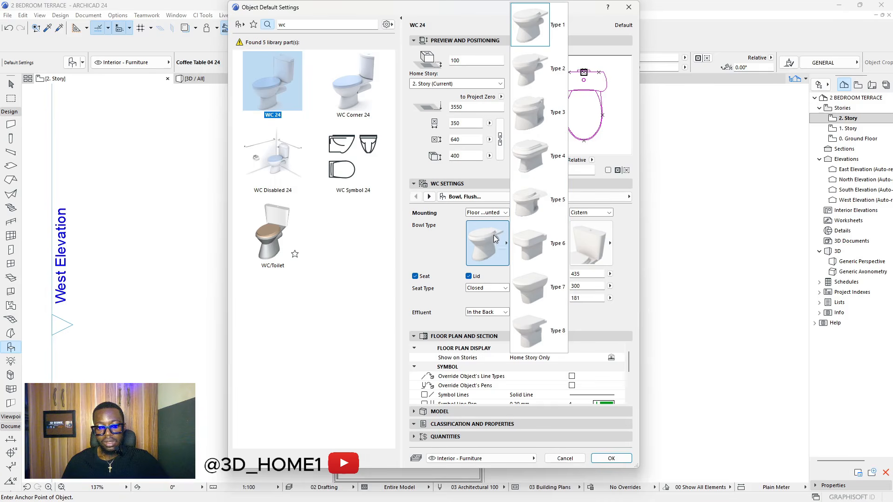
- Try the Open seat type for the WC, return it to Closed, and look through the bowl types again
left_click(505, 287)
left_click(505, 287)
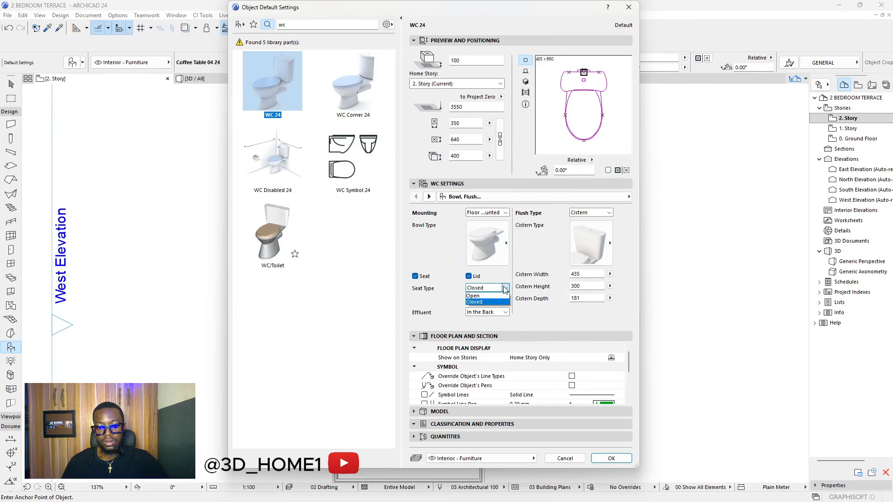
left_click(505, 289)
left_click(500, 256)
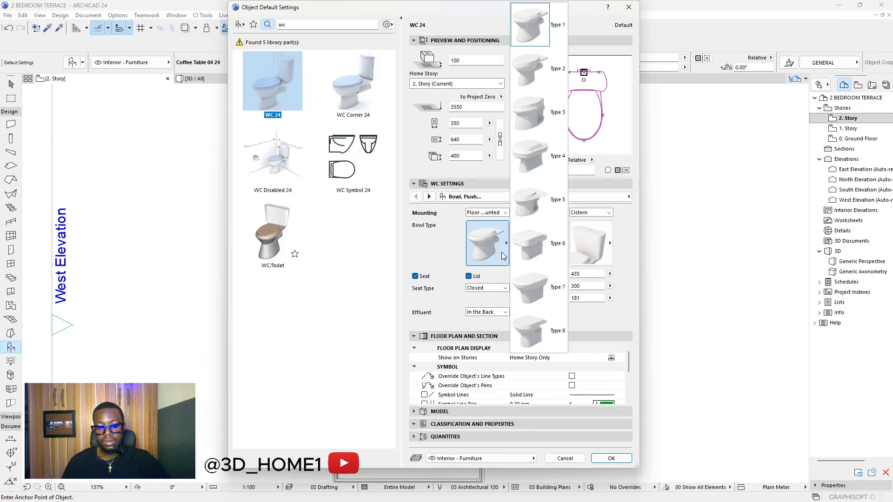
left_click(494, 245)
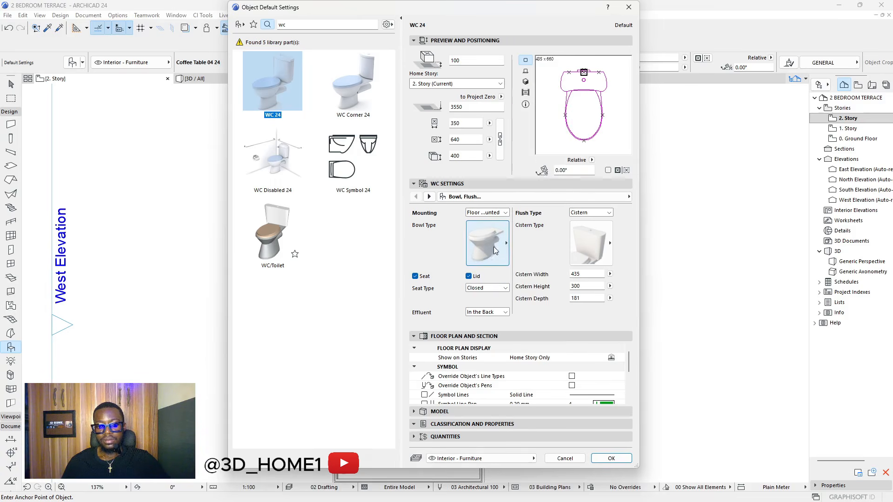
left_click(503, 288)
left_click(505, 289)
left_click(505, 288)
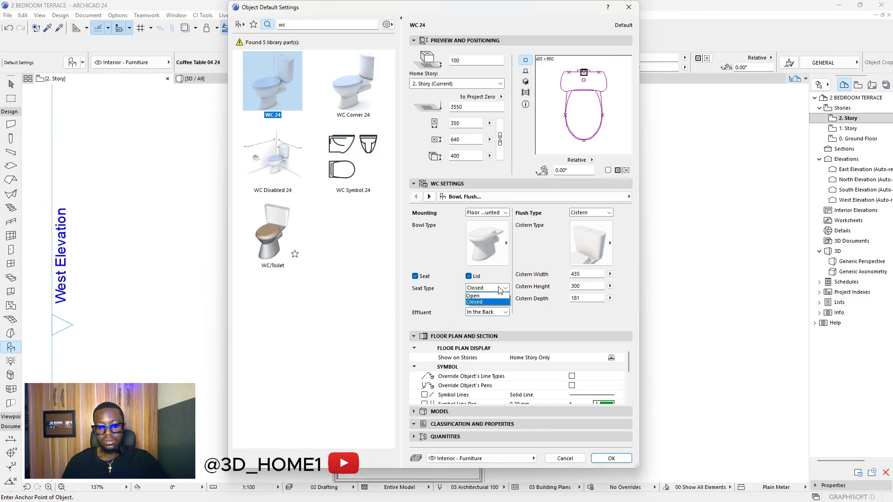
left_click(493, 296)
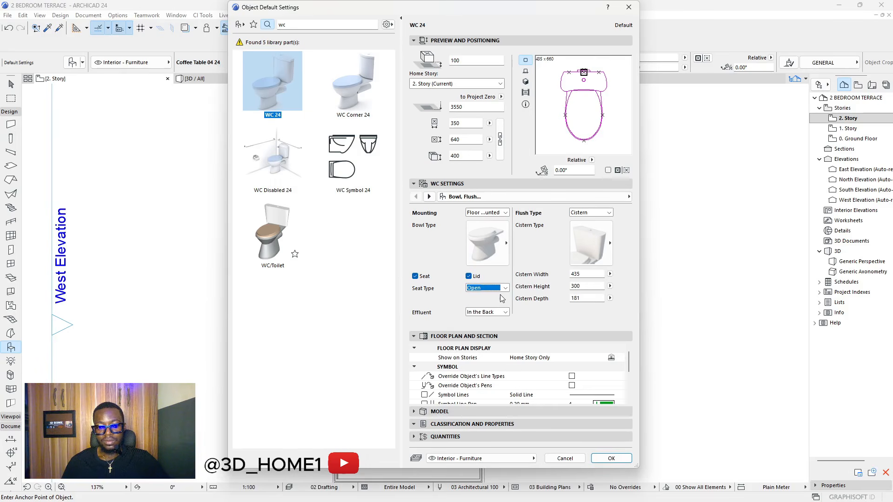
left_click(504, 289)
left_click(474, 301)
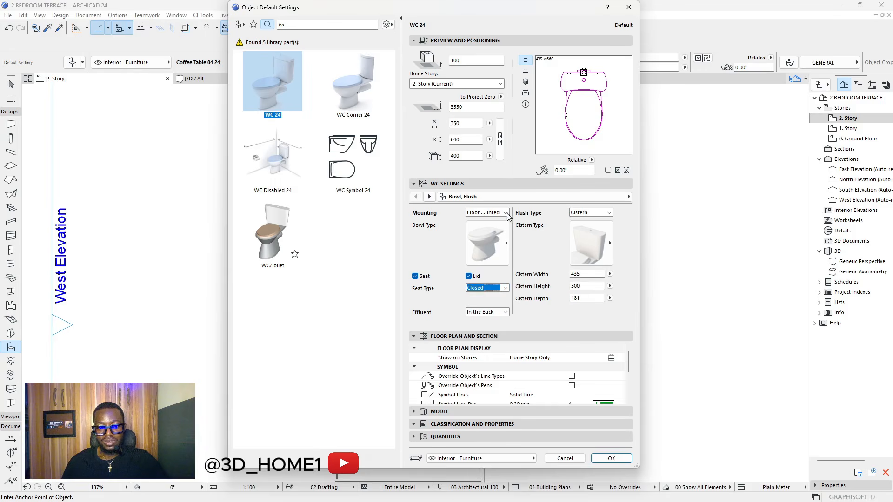
left_click(504, 234)
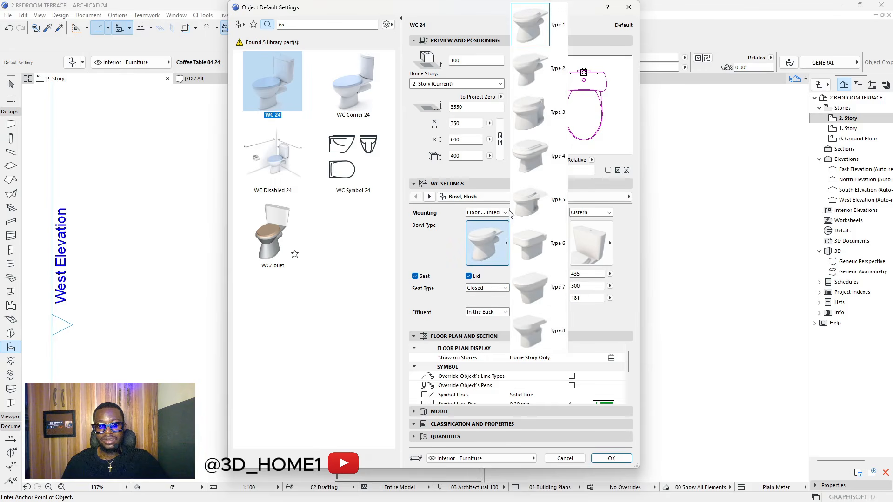
left_click(538, 283)
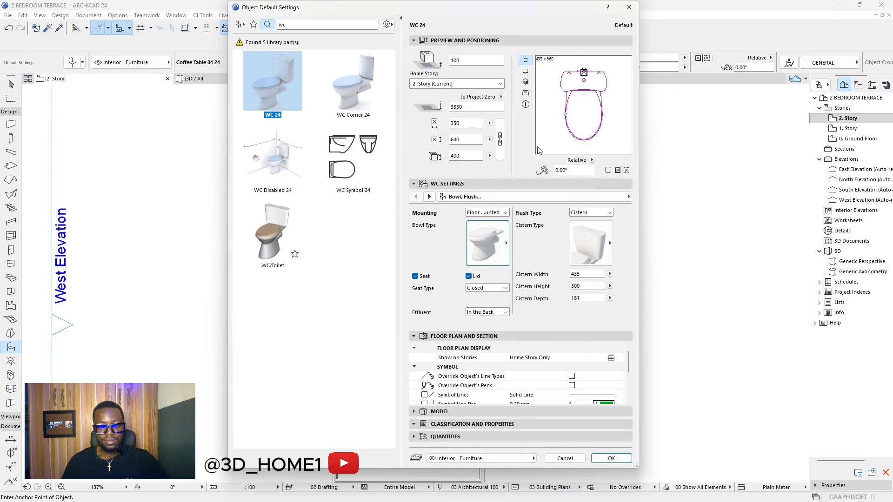
- Set the WC's 2D contour pen to grey under Representation and Surfaces and accept the object settings
left_click(628, 198)
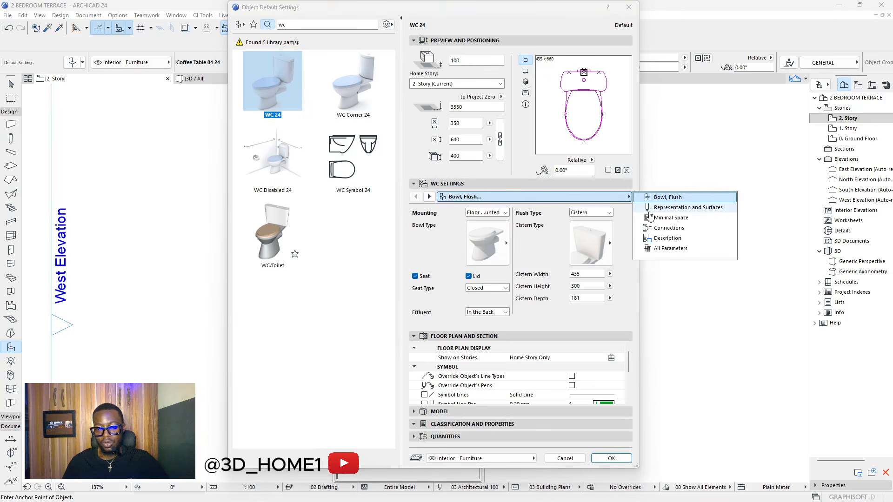
left_click(651, 211)
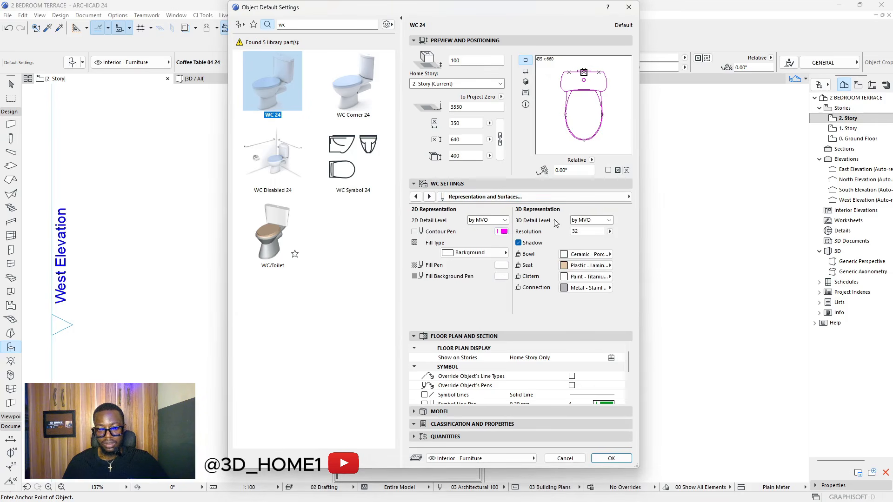
left_click(620, 197)
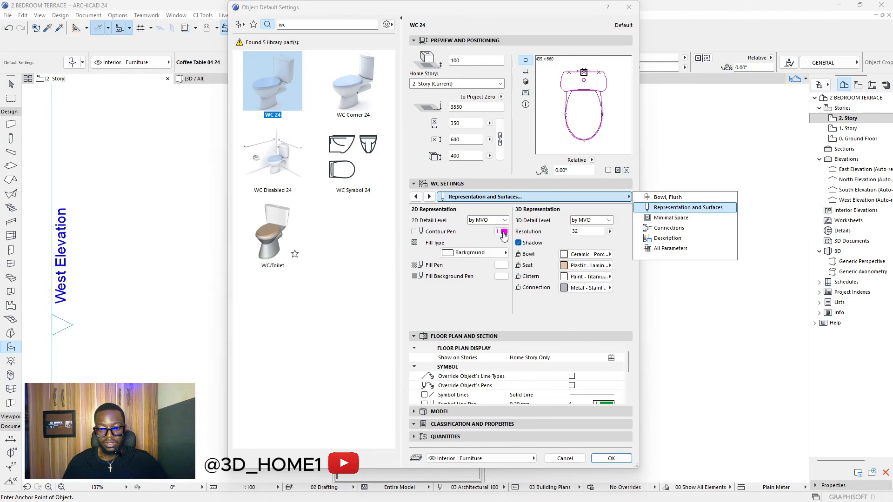
left_click(503, 233)
left_click(503, 233)
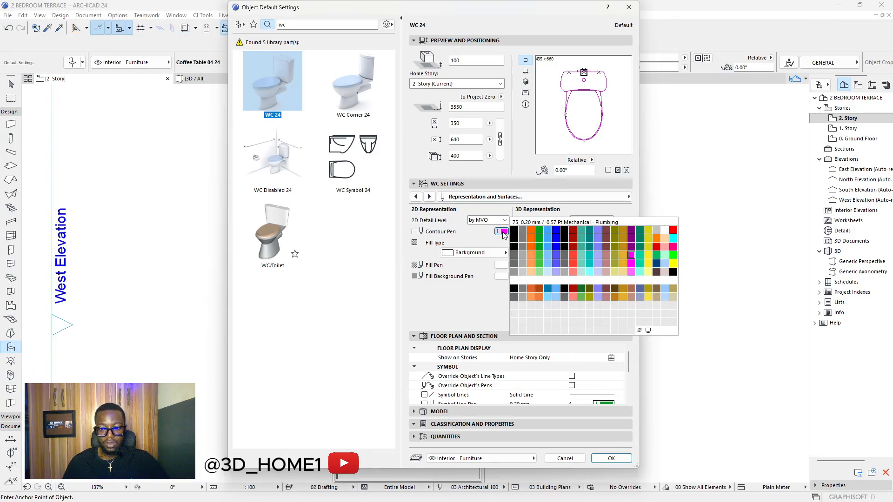
left_click(522, 273)
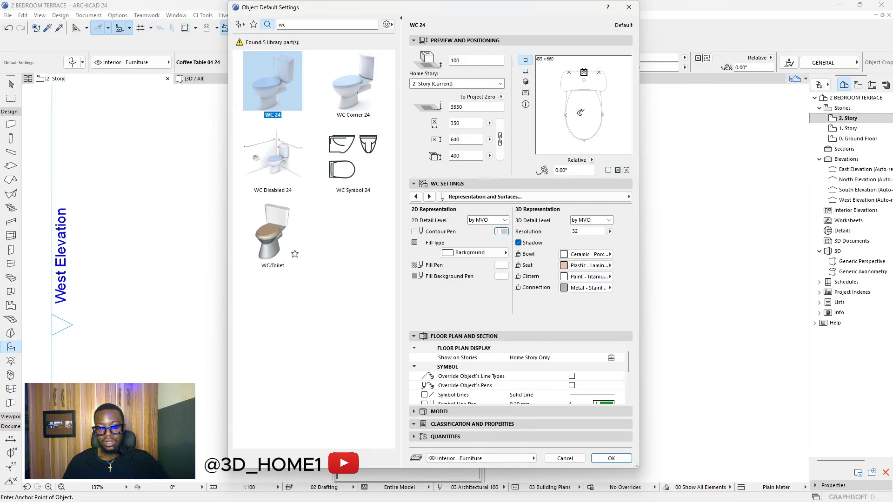
left_click(611, 458)
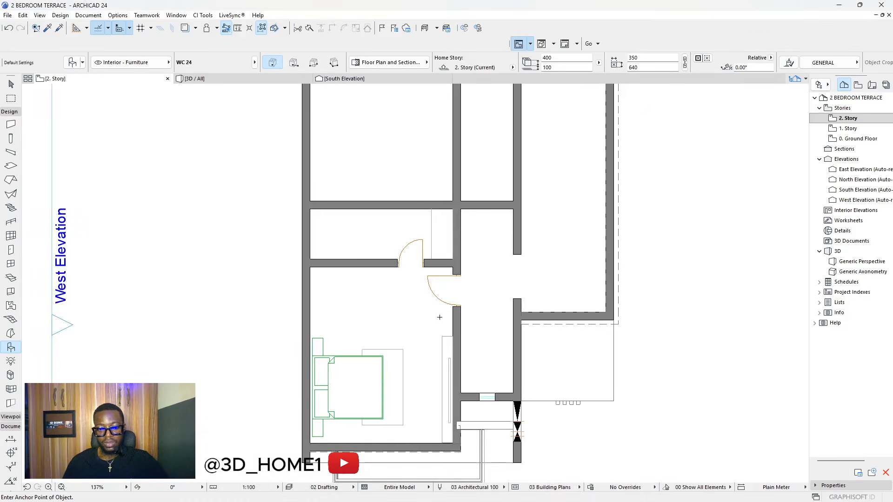
- Place the WC beside the narrow room's door and move it north, clear of the south wall
scroll(373, 240, "up", 3)
left_click(387, 265)
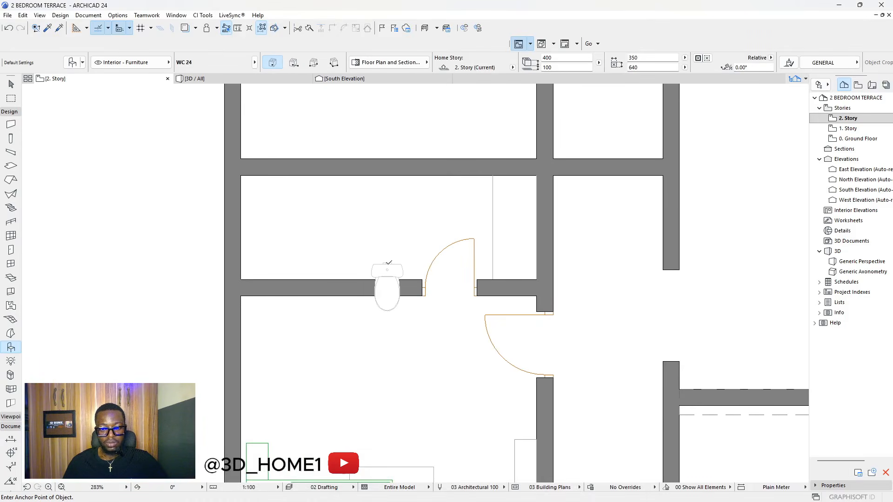
key("Escape")
left_click(388, 267)
left_click_drag(388, 265, 388, 223)
- Rotate the WC 180° so its cistern faces the narrow room's south wall
left_click(394, 225)
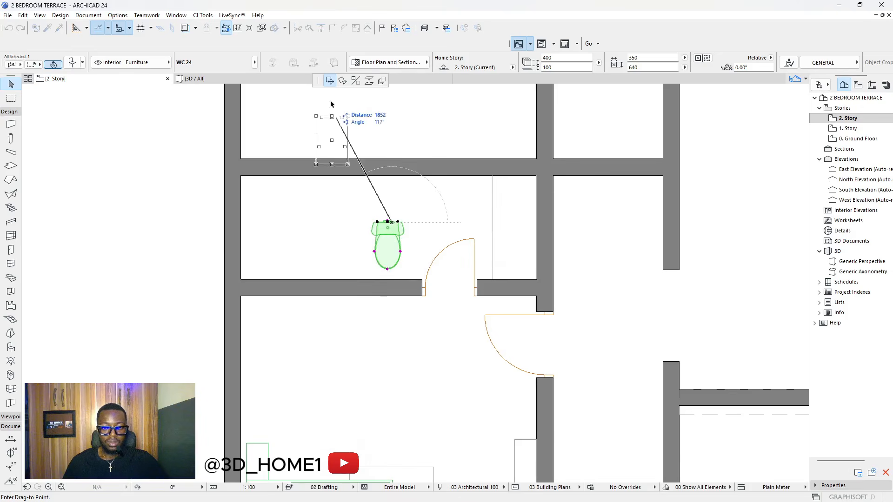
left_click(343, 81)
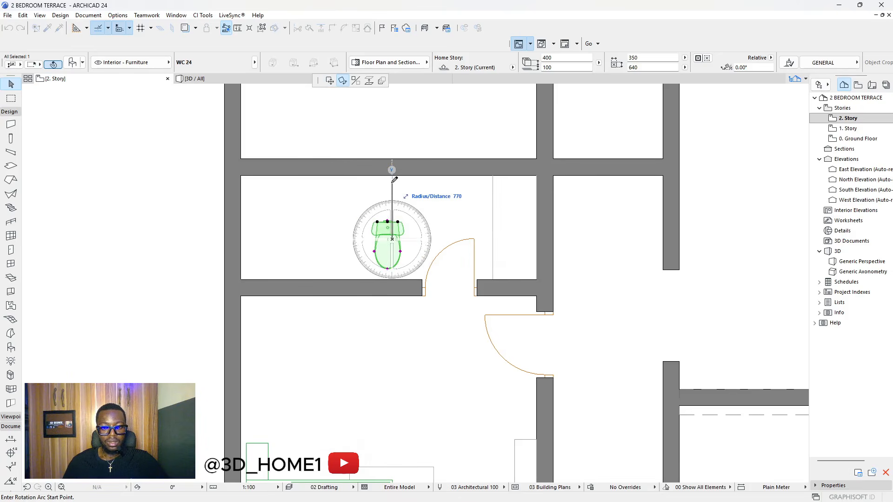
left_click(392, 177)
left_click(391, 264)
- Move the WC straight south until the back of its cistern meets the toilet's south wall
scroll(391, 264, "up", 2)
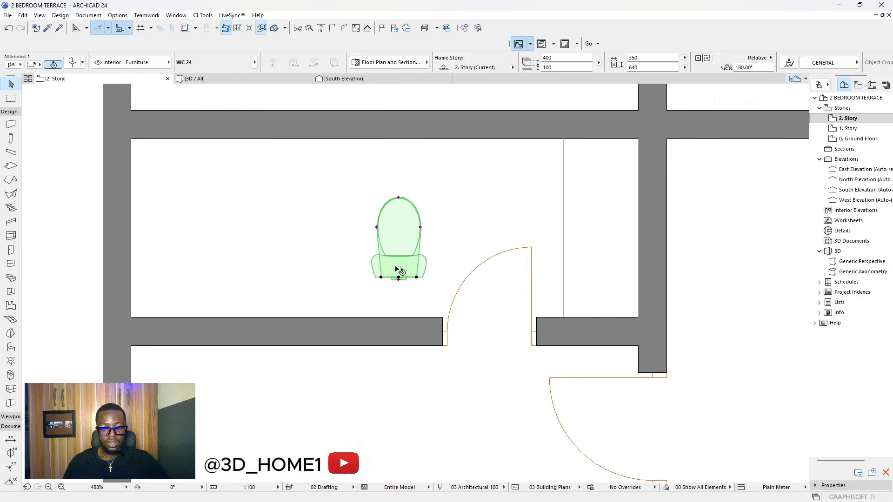
left_click(396, 257)
left_click(330, 80)
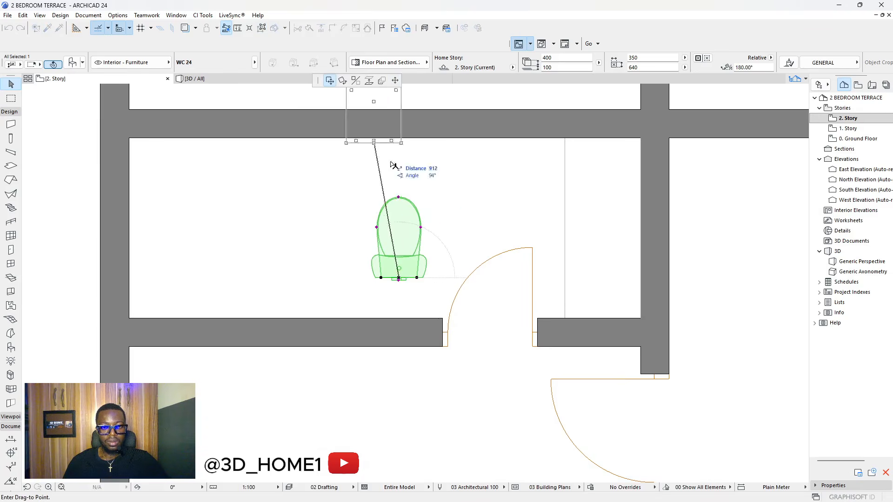
left_click(399, 316)
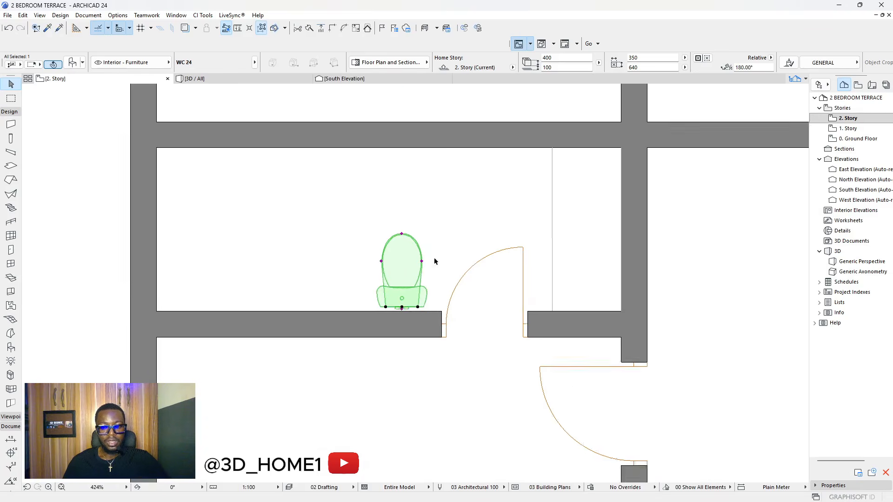
- Shift the WC slightly west along the south wall, farther from the toilet door, and deselect it
scroll(439, 259, "down", 6)
scroll(431, 259, "up", 3)
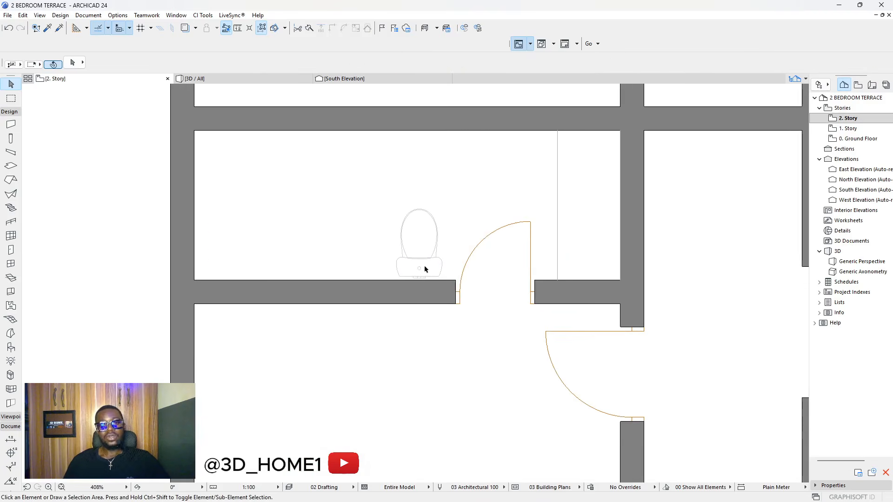
left_click(408, 270)
key("ctrl+e")
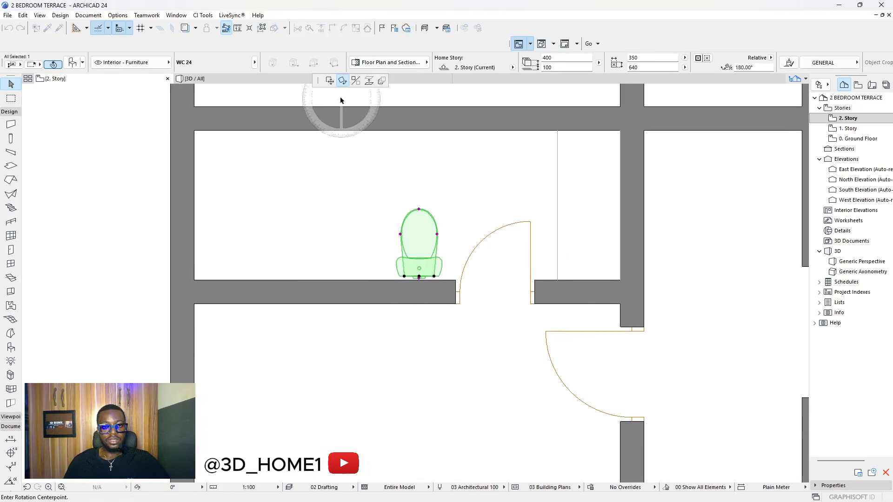
left_click(329, 80)
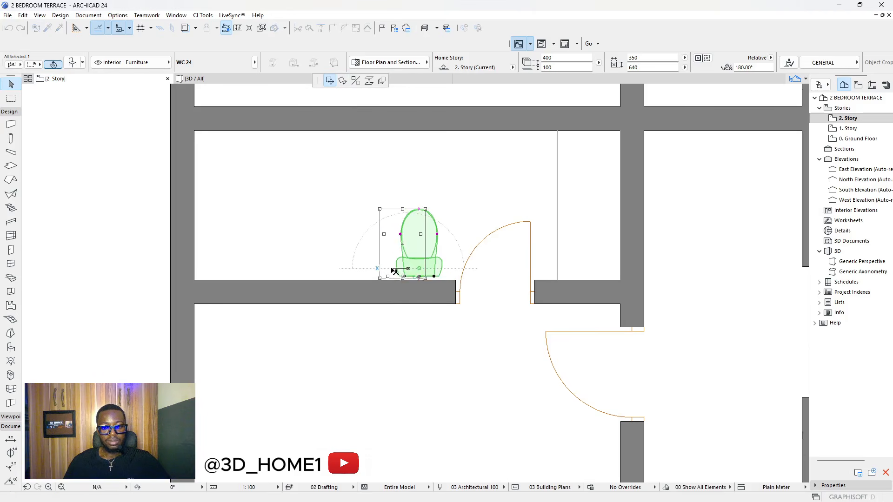
left_click(391, 268)
left_click(405, 266)
left_click(418, 270)
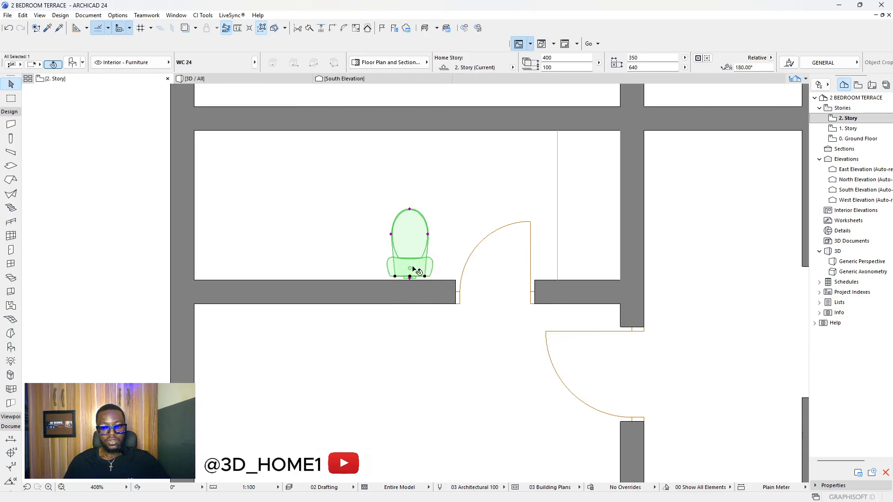
scroll(442, 234, "down", 4)
key("Escape")
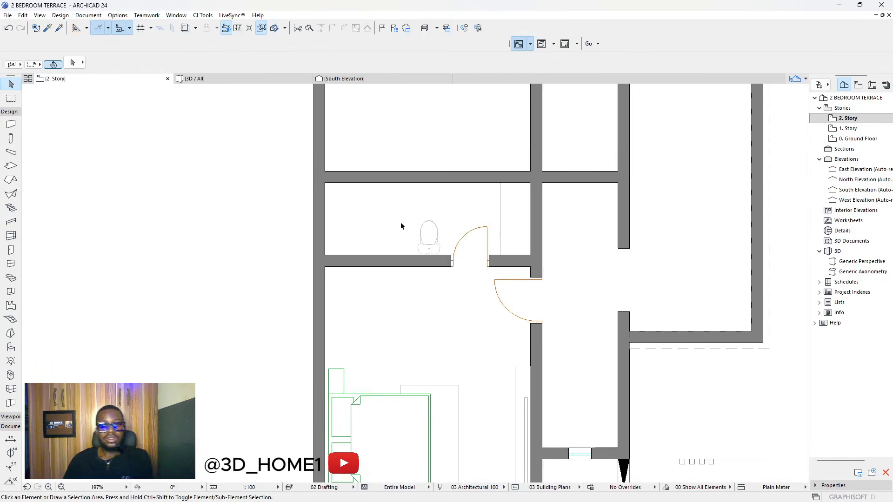
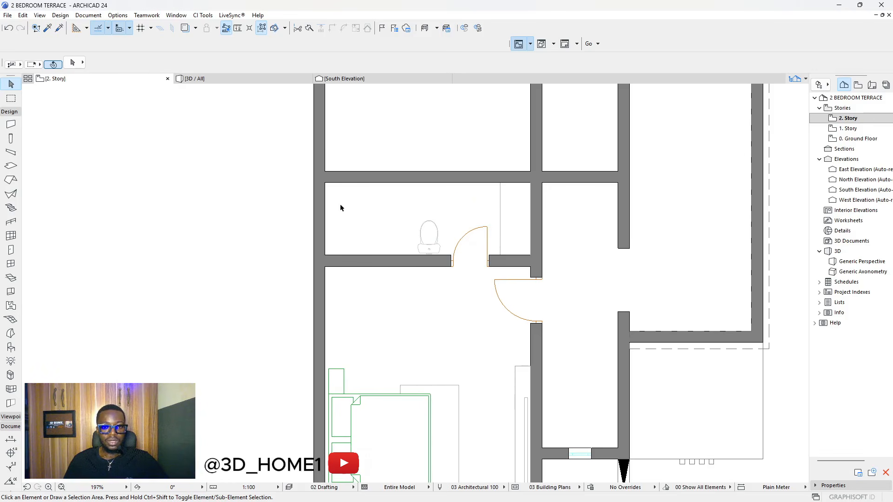
- Copy the toilet's vertical detail line to its west wall, then offset it east to mark a strip along that wall
left_click(498, 218)
left_click(500, 218)
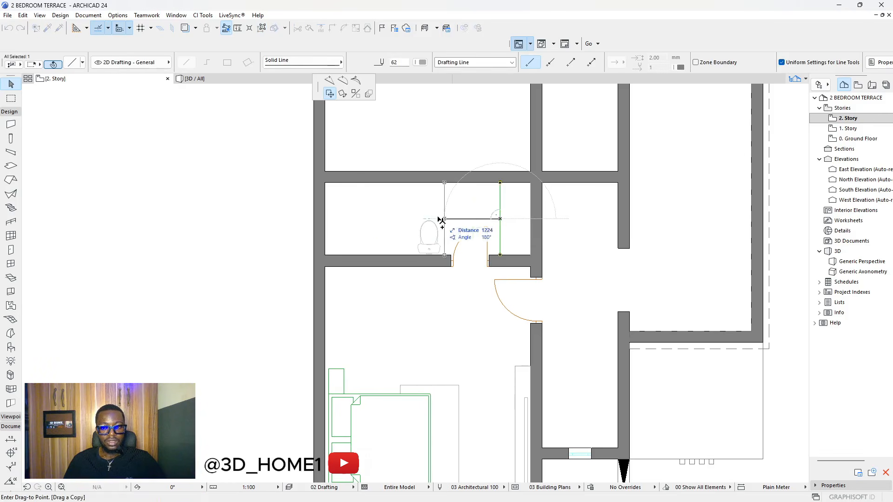
left_click(325, 219)
left_click(325, 213)
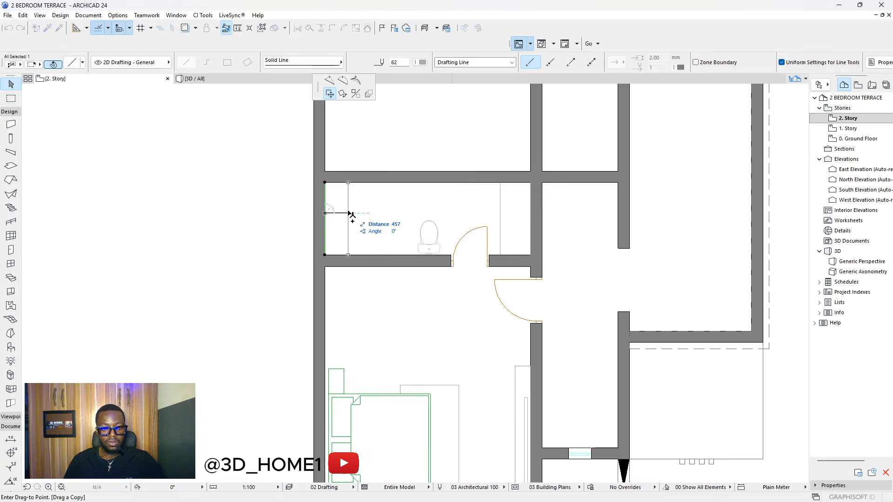
type("1")
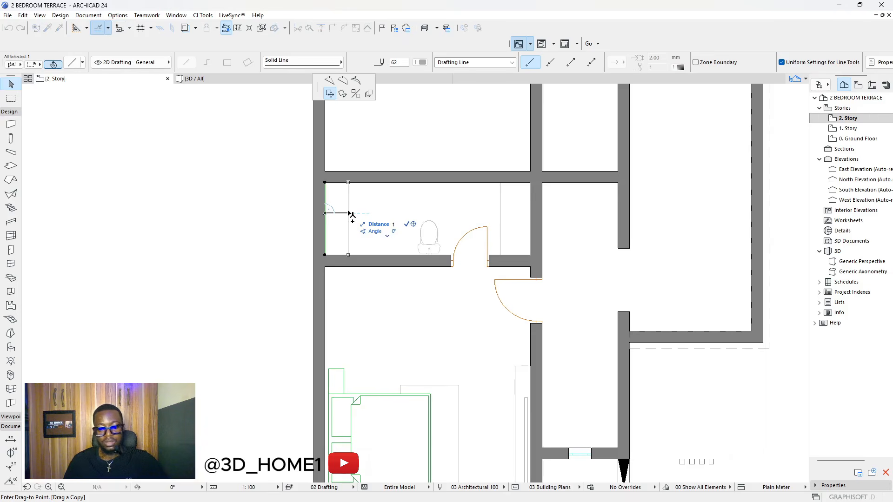
key("Return")
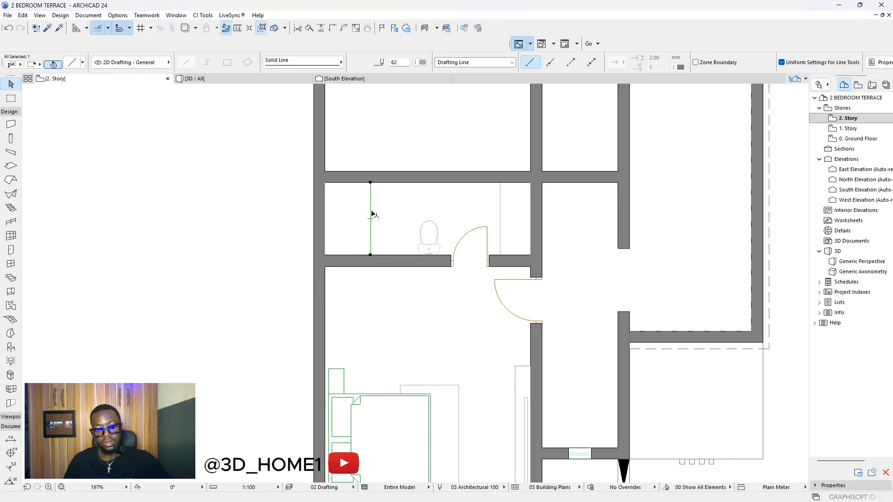
left_click(412, 217)
- Move the WC west along the toilet's south wall until it sits just east of the western detail line
scroll(426, 236, "up", 2)
left_click(429, 235)
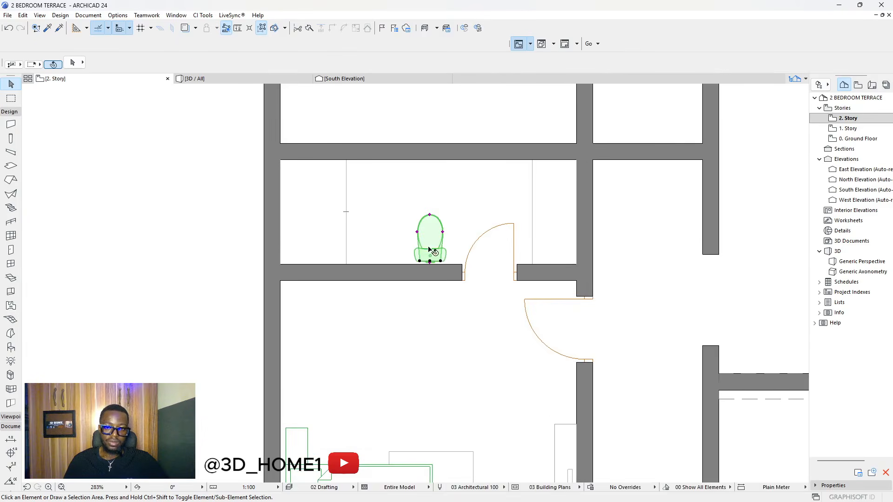
left_click(428, 252)
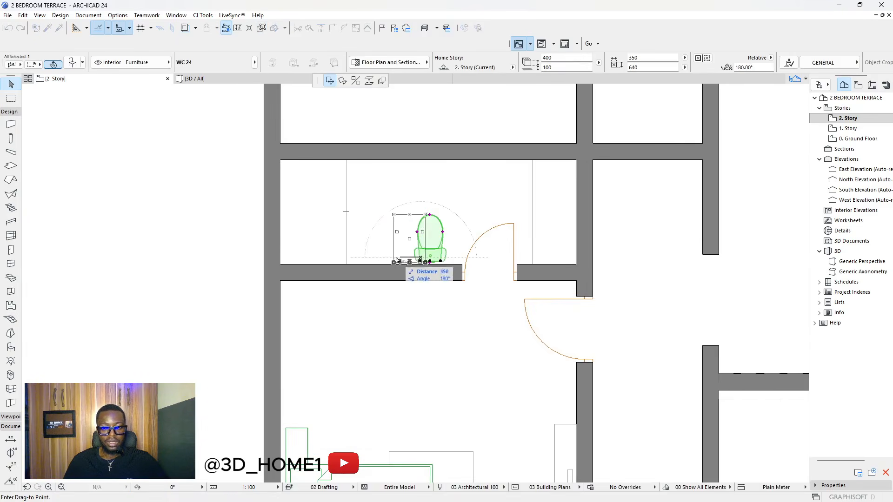
left_click(366, 262)
left_click(394, 258)
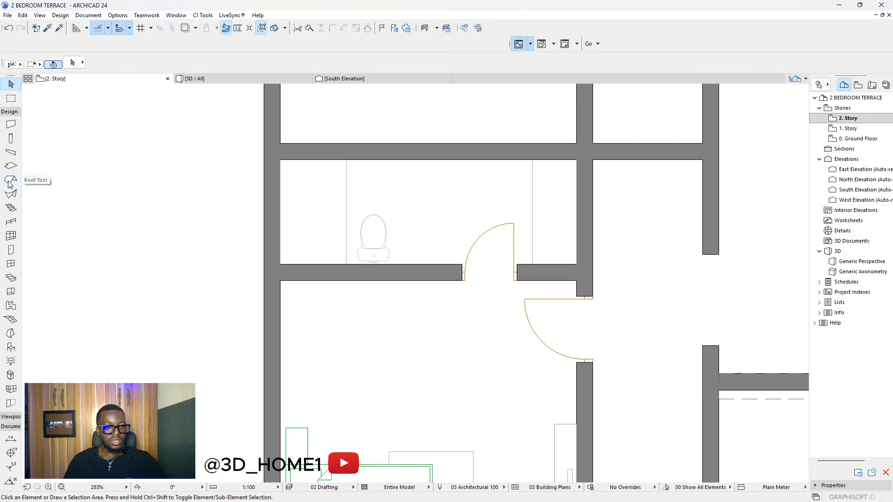
left_click(11, 251)
double_click(13, 251)
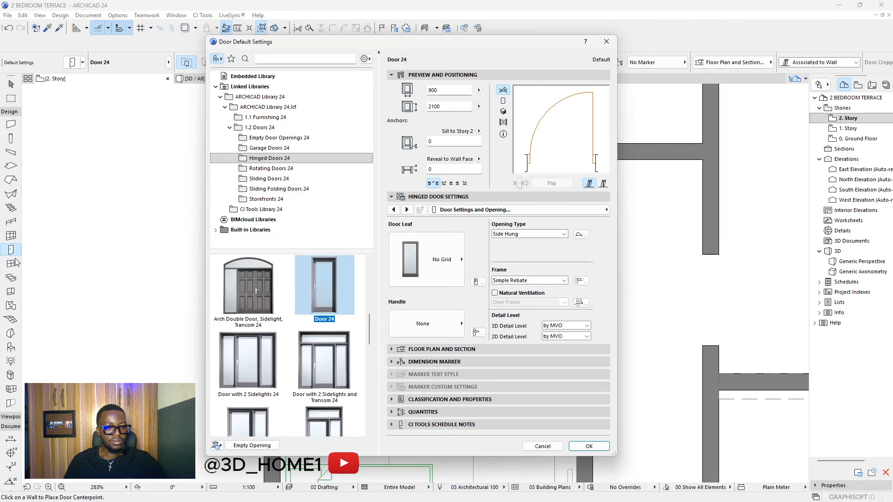
key("Escape")
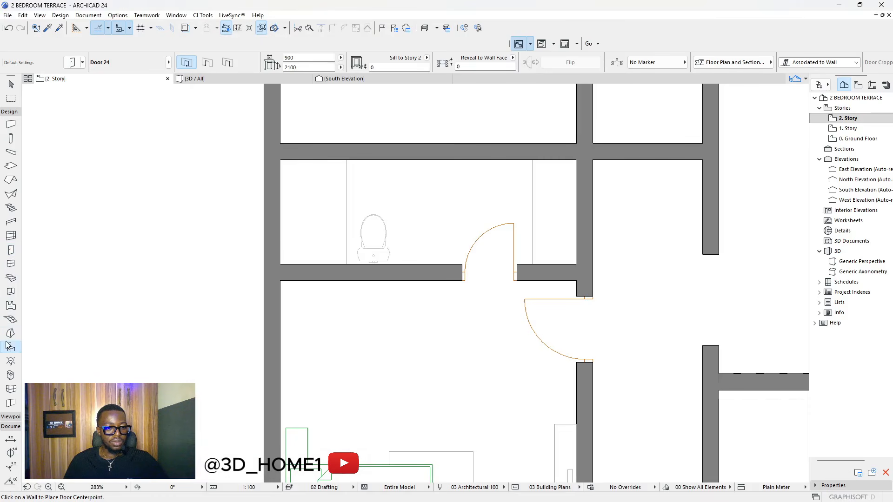
- Open the default object settings and search the library for "bath"
double_click(11, 347)
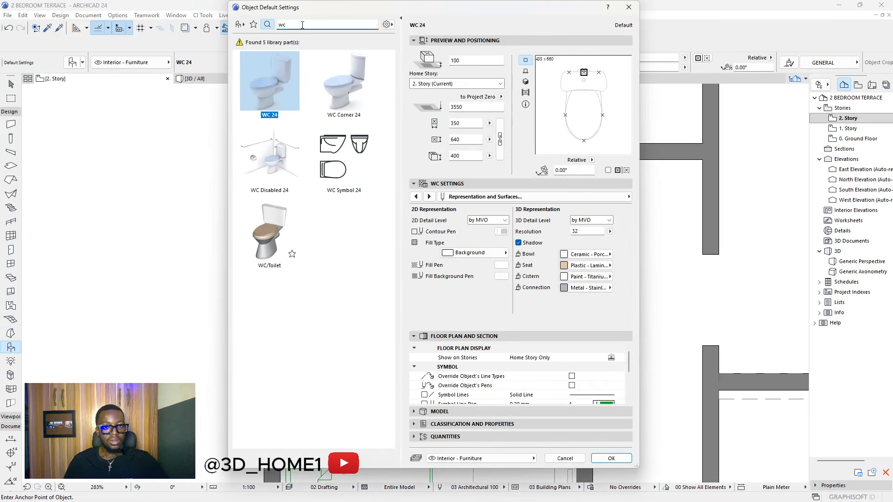
key("BackSpace")
type("ba")
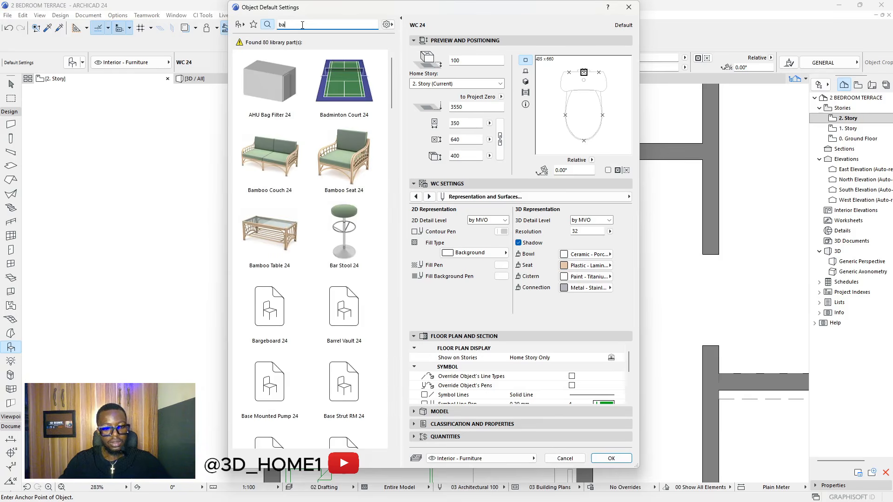
type("tu")
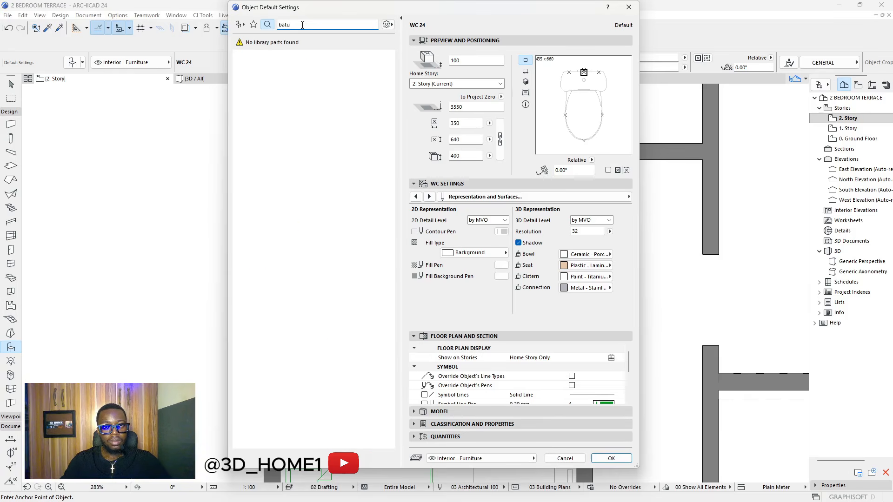
key("BackSpace")
type("h")
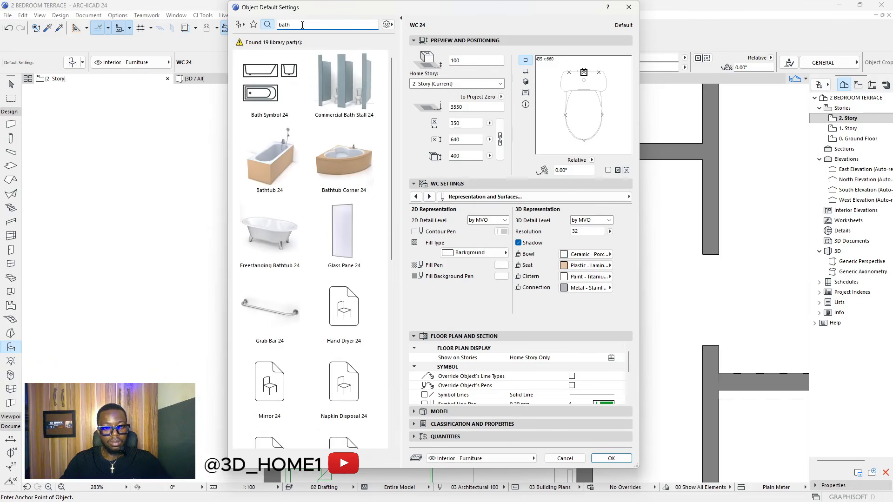
- Choose the Bathtub 24 object and set its bathtub style to Rectangular
left_click(273, 172)
left_click(270, 229)
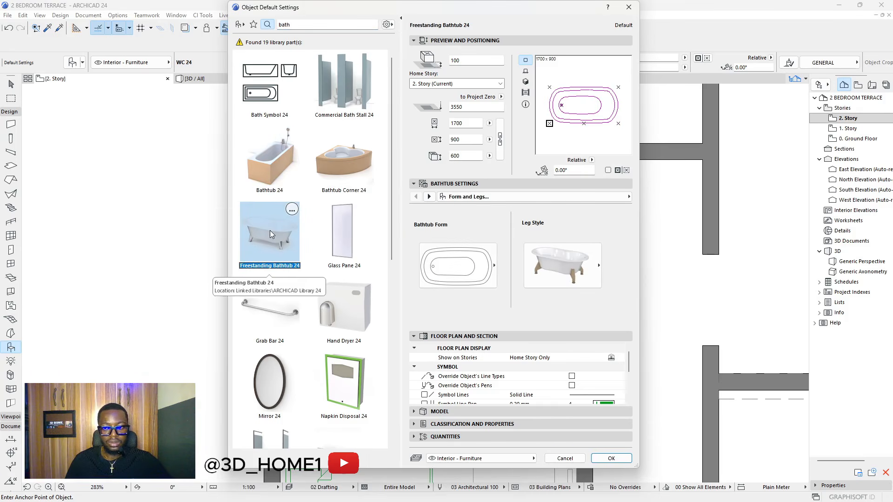
left_click(276, 162)
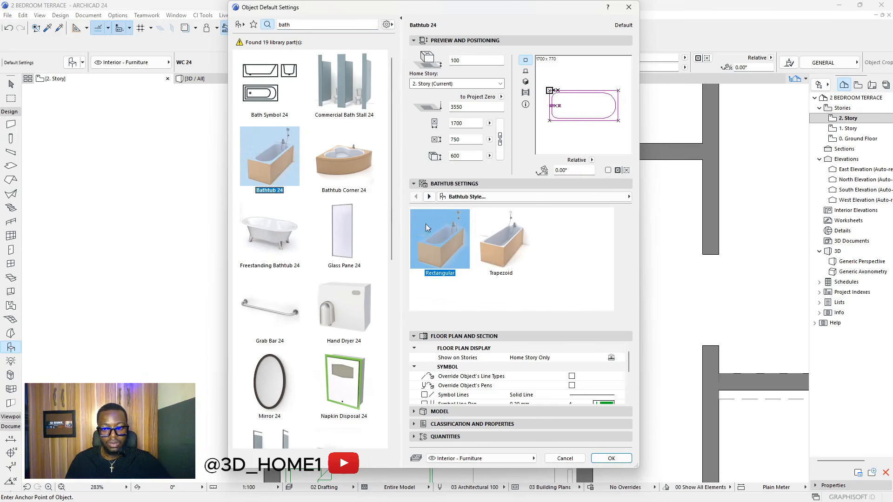
left_click(502, 240)
left_click(440, 235)
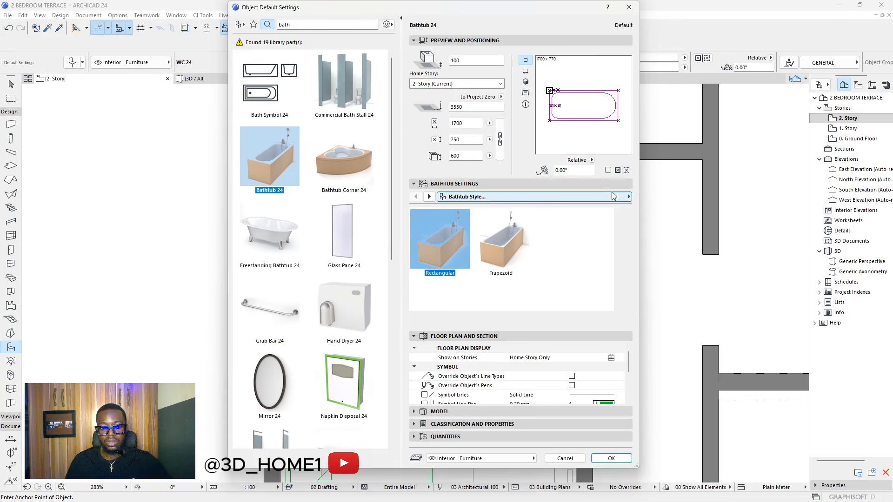
- Change the bathtub's 2D contour pen to a grey pen and accept the object settings
left_click(626, 197)
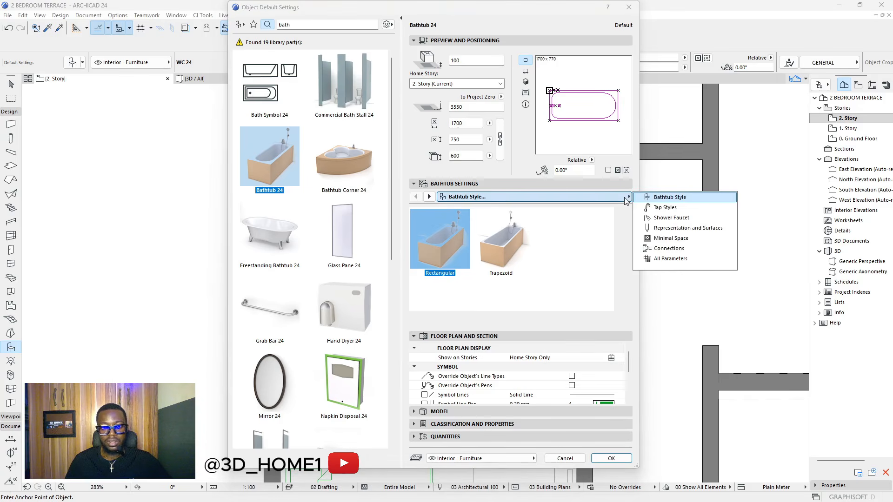
left_click(661, 229)
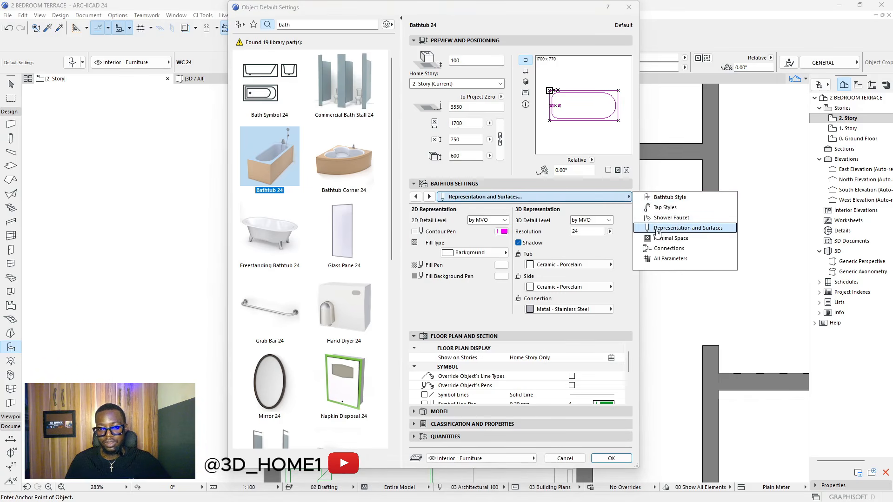
left_click(503, 231)
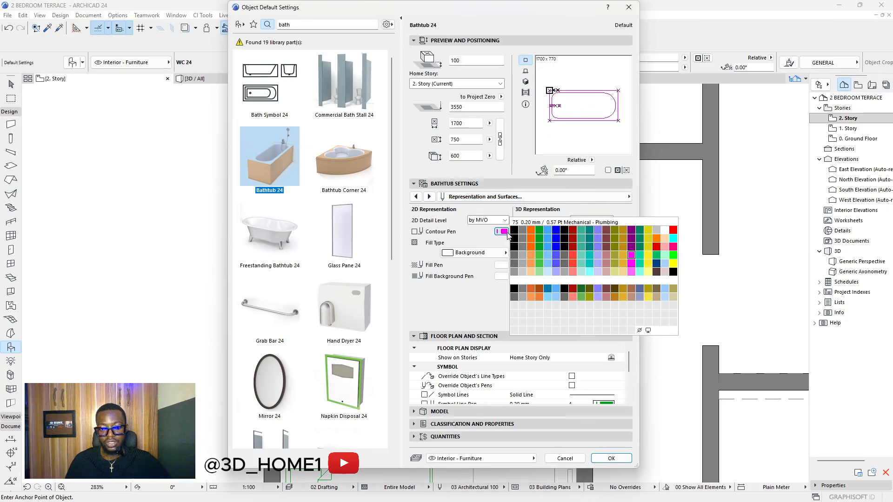
left_click(522, 272)
left_click(619, 461)
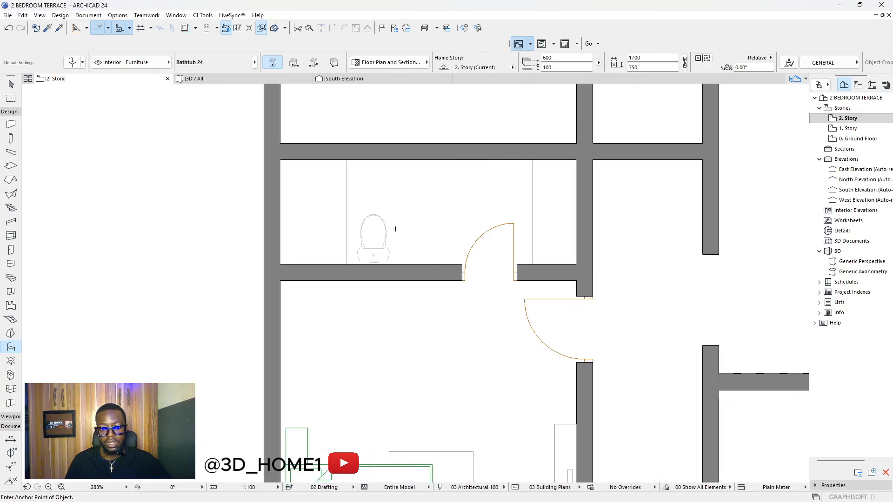
- Place the bathtub in the toilet and move it against the north wall, with its tap end on the western detail line
left_click(424, 190)
key("Escape")
left_click(467, 198)
left_click(467, 197)
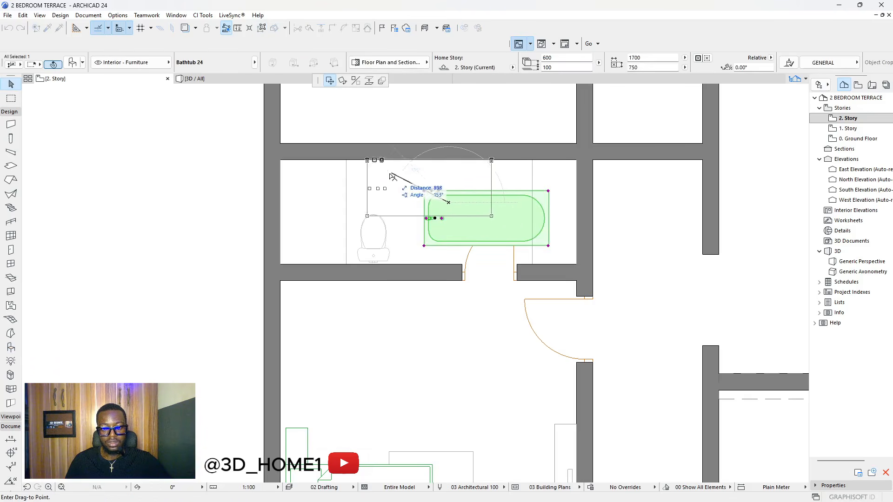
left_click(372, 175)
key("Escape")
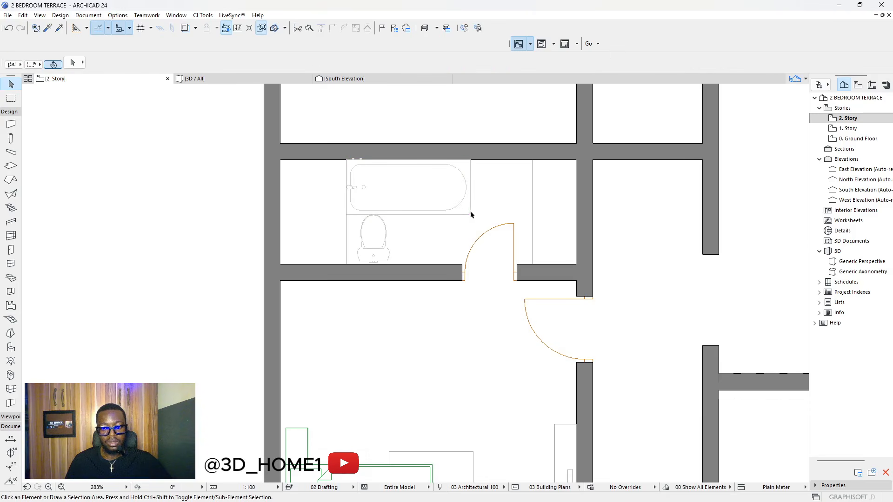
- Shift the bathtub slightly east along the north wall, leaving a small gap to the western detail line
left_click(395, 182)
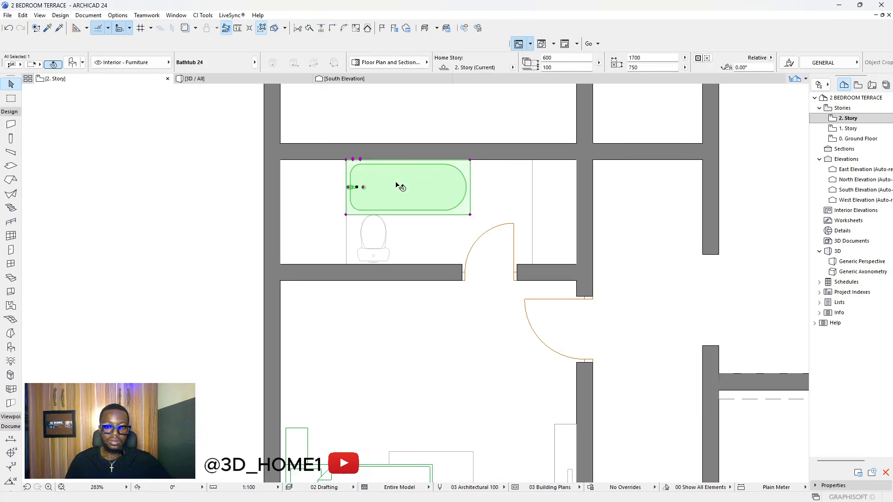
left_click_drag(396, 183, 401, 183)
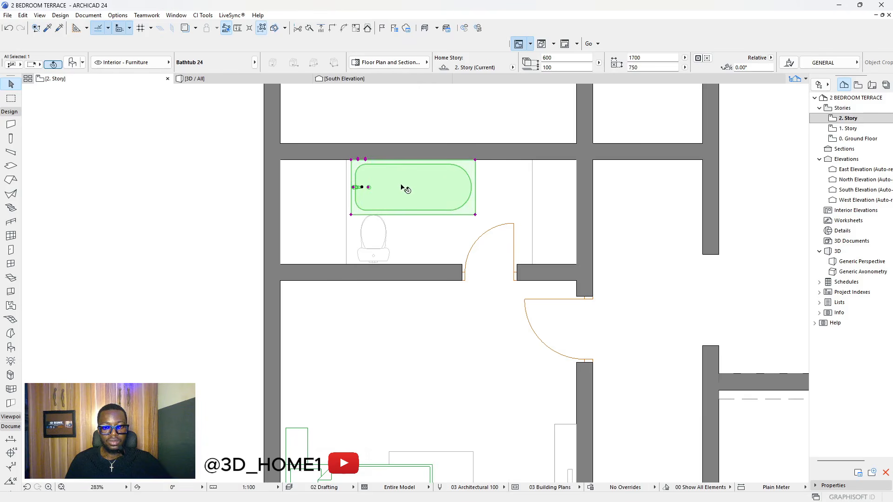
key("Escape")
- Move the WC to the space between the bathtub's east end and the eastern detail line, north of the toilet door
scroll(362, 182, "up", 1)
left_click(369, 257)
left_click_drag(370, 258, 539, 206)
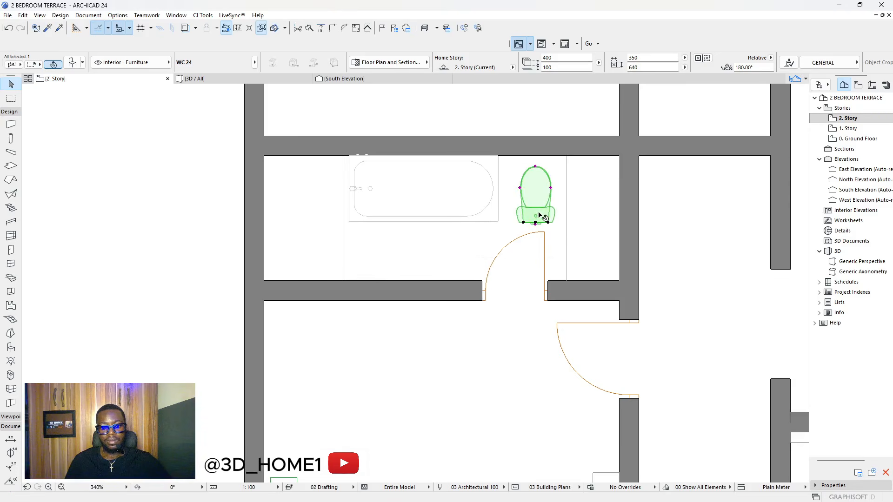
- Rotate the WC 180° so its cistern faces the toilet's north wall
left_click(534, 187)
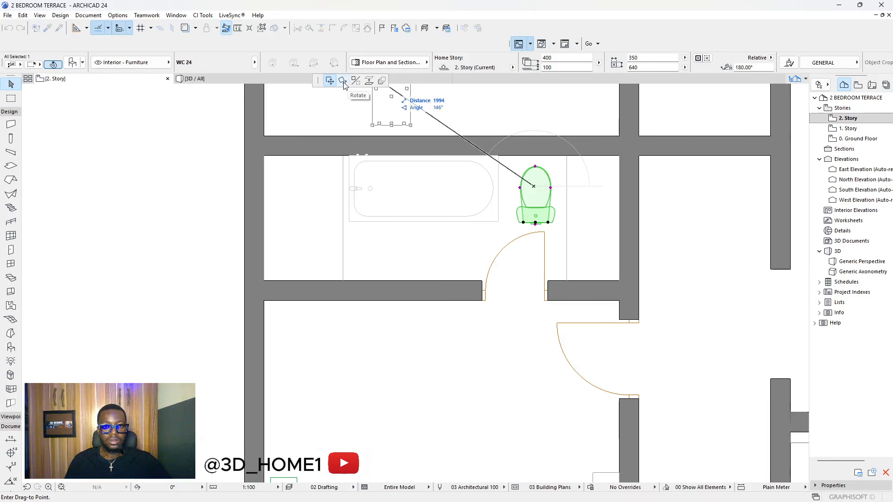
left_click(342, 81)
left_click(533, 190)
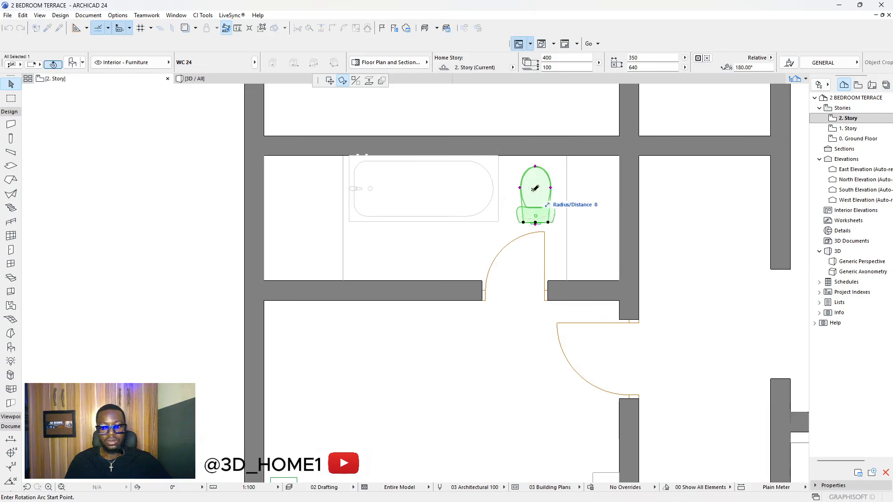
left_click(533, 274)
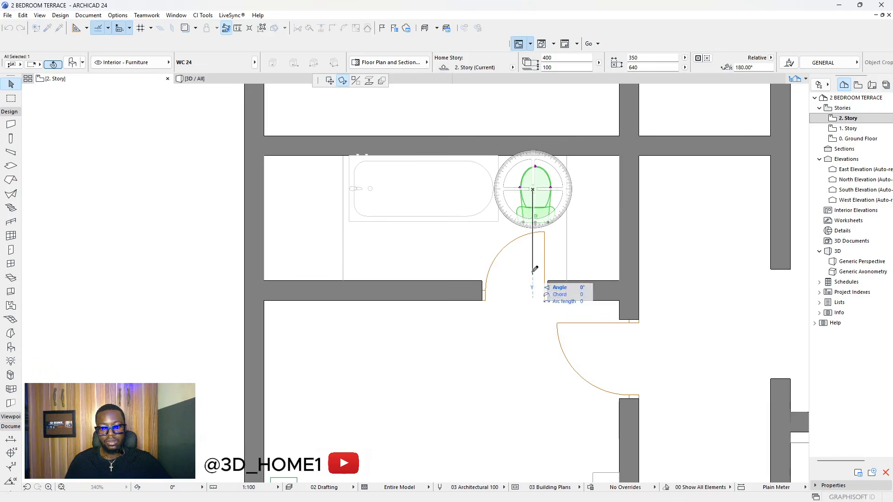
left_click(534, 112)
- Position the WC with its cistern at the north wall, between the bathtub and the eastern detail line, and deselect it
left_click(535, 164)
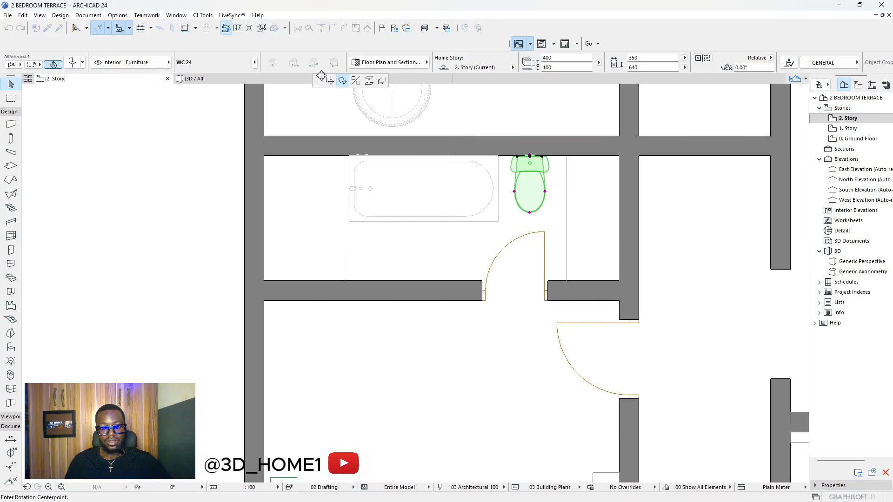
left_click(325, 80)
left_click(538, 166)
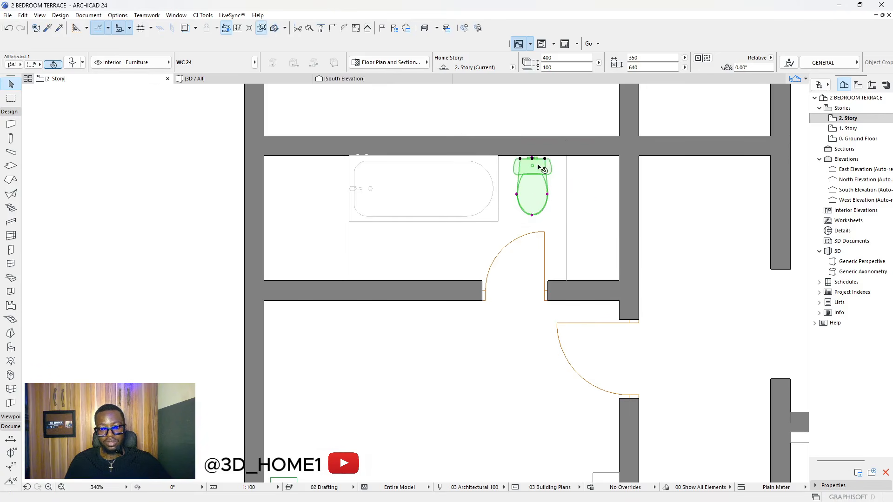
scroll(542, 168, "up", 3)
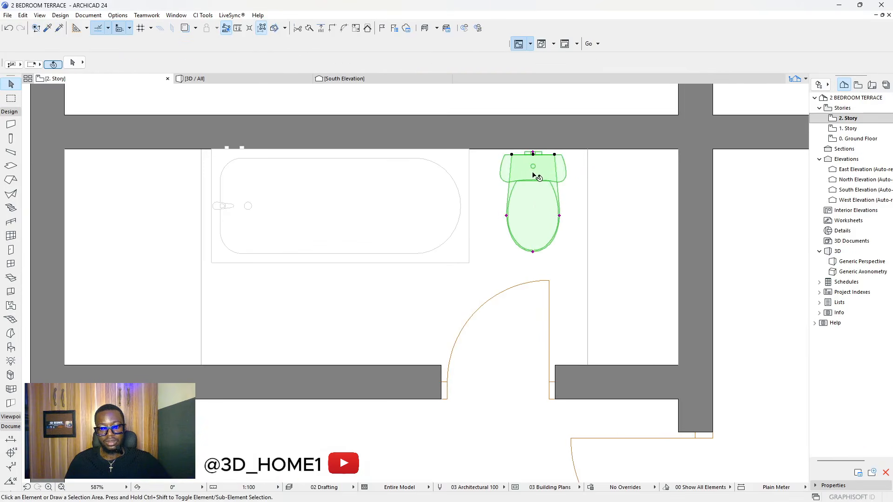
scroll(534, 177, "down", 3)
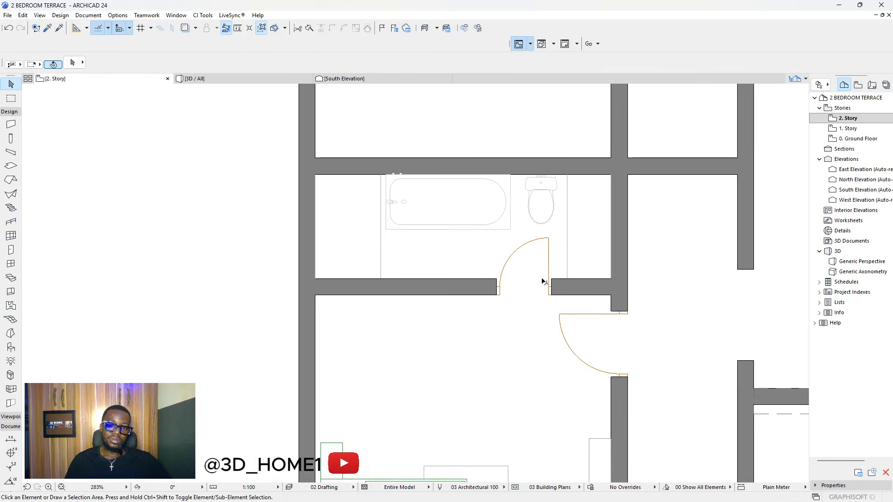
scroll(544, 284, "up", 2)
left_click(557, 287)
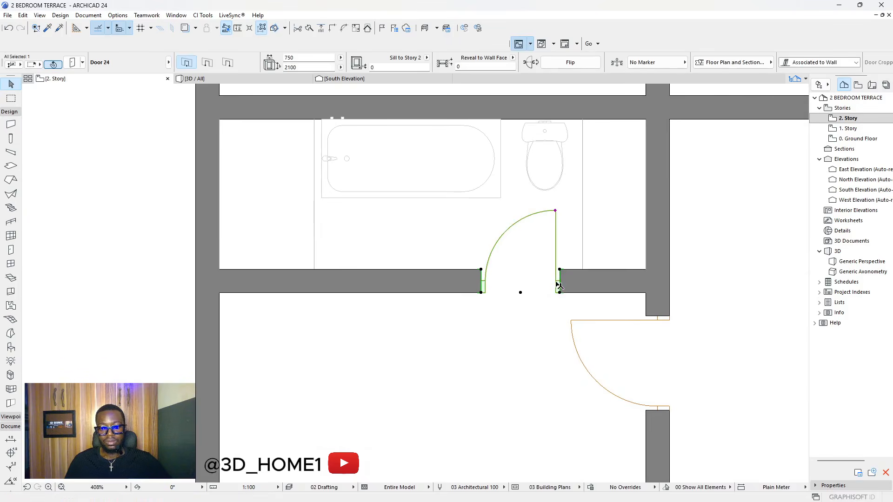
left_click(542, 282)
key("Escape")
left_click(554, 287)
left_click(555, 289)
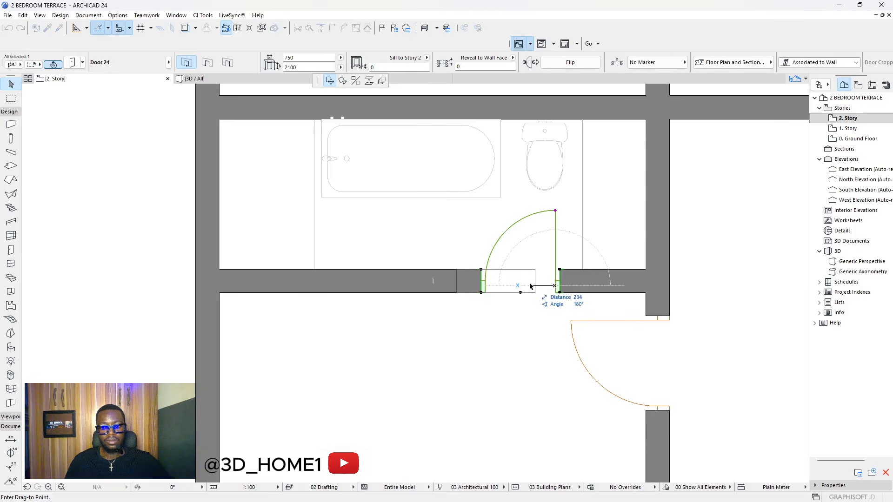
key("Escape")
key("Escape")
scroll(514, 164, "down", 3)
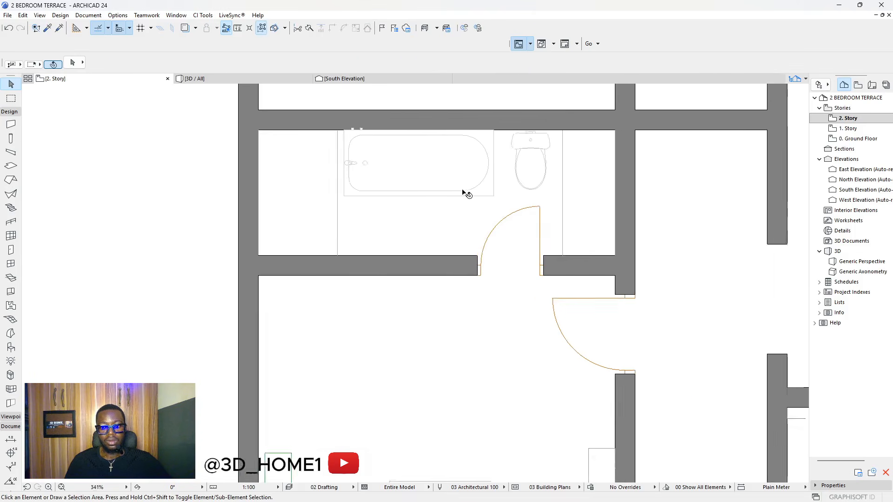
- Try to move the bathtub east along the north wall up to the eastern detail line, and undo the move
scroll(510, 174, "up", 3)
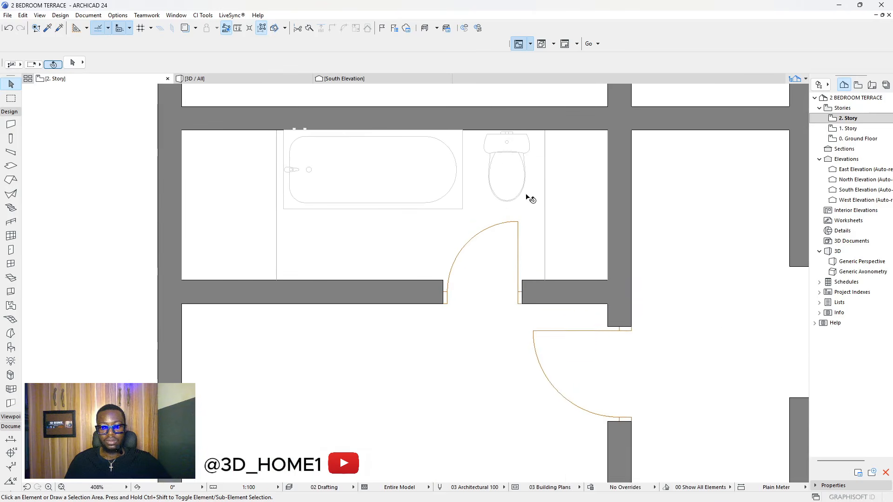
left_click(404, 182)
left_click(393, 172)
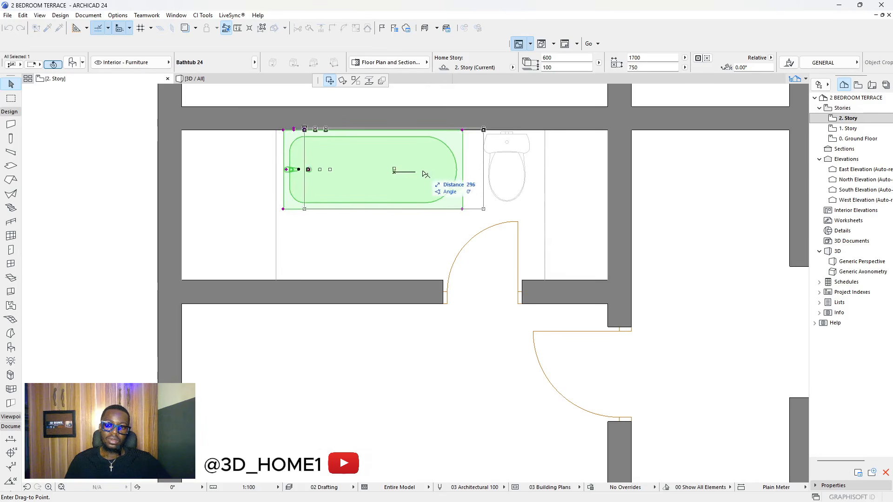
left_click(483, 175)
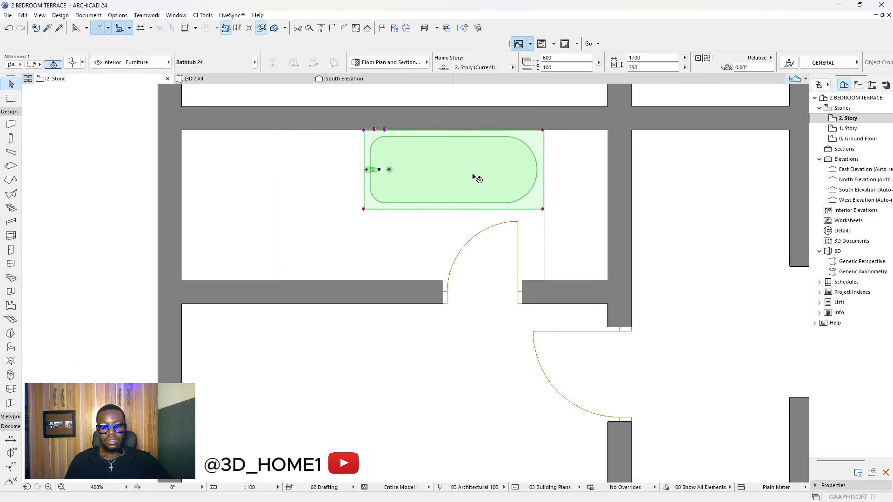
key("ctrl+z")
- Move the WC along the north wall to the west side of the bathtub, over the western detail line
left_click(504, 176)
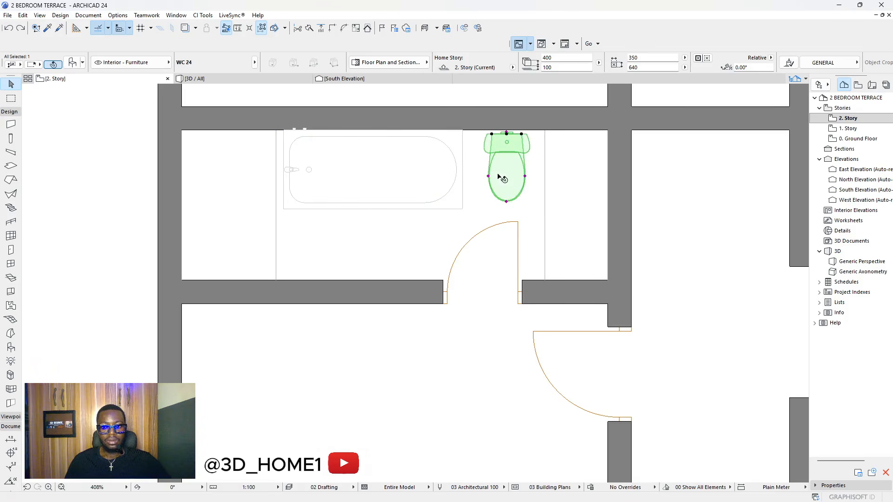
left_click(505, 159)
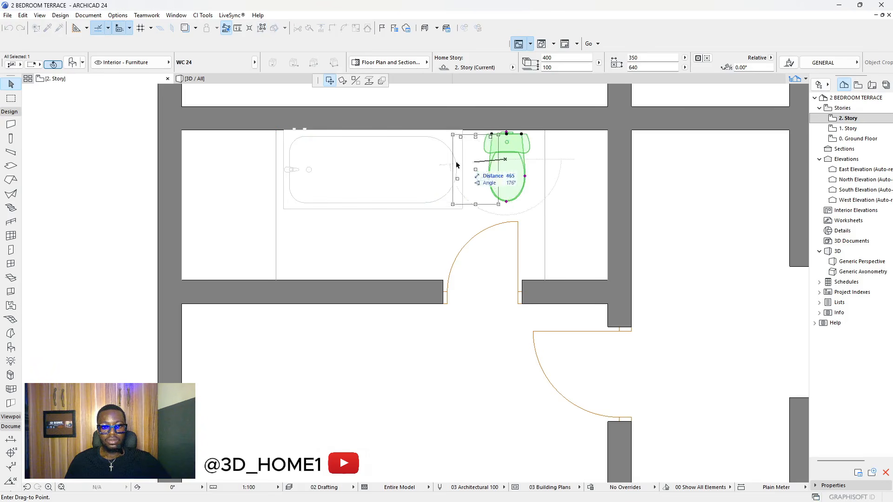
left_click(260, 160)
- Move the bathtub east along the north wall until its rounded end nearly meets the eastern detail line
left_click(335, 162)
left_click(354, 160)
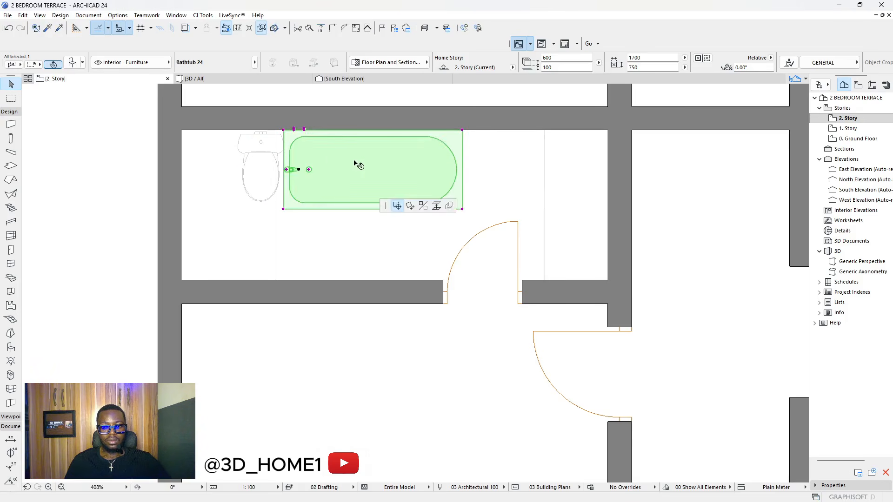
left_click(435, 163)
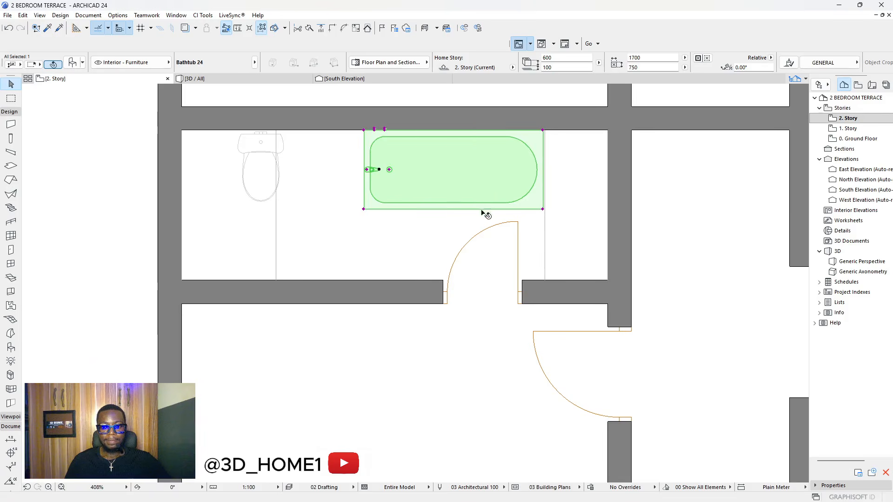
left_click(379, 170)
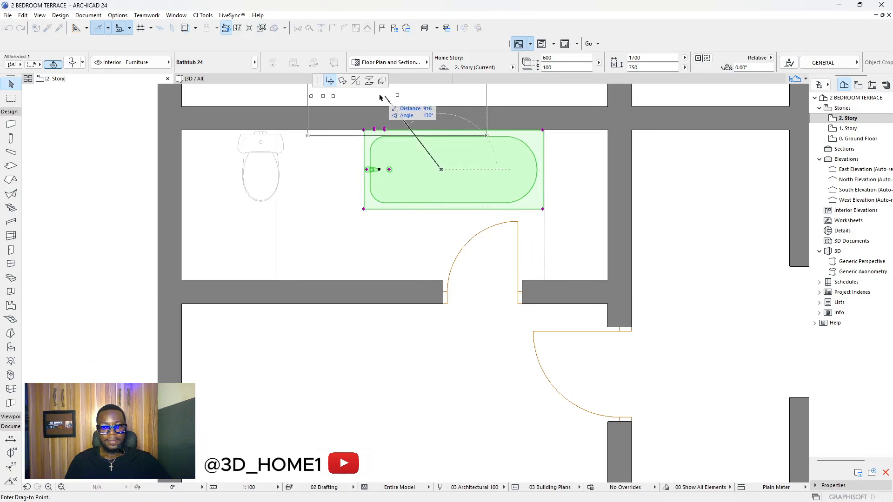
left_click(342, 81)
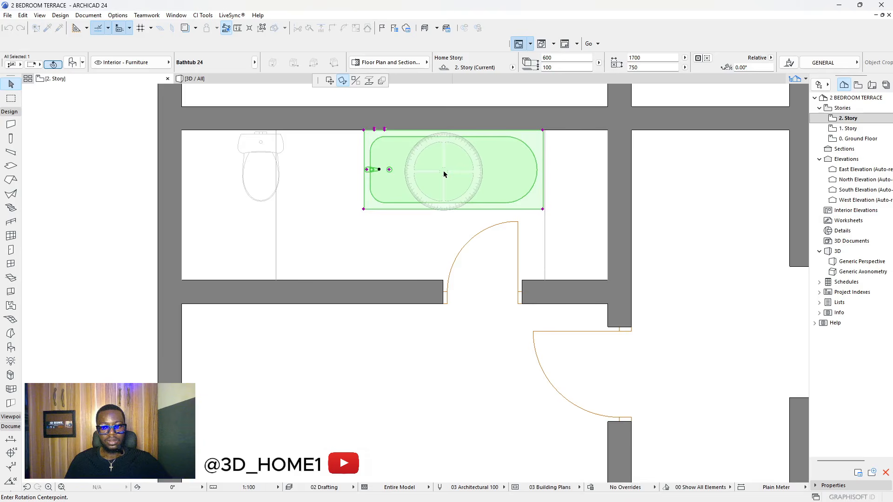
key("Escape")
key("Escape")
- Move the WC east along the north wall into the gap between the western detail line and the bathtub, and deselect it
left_click(263, 155)
key("ctrl+e")
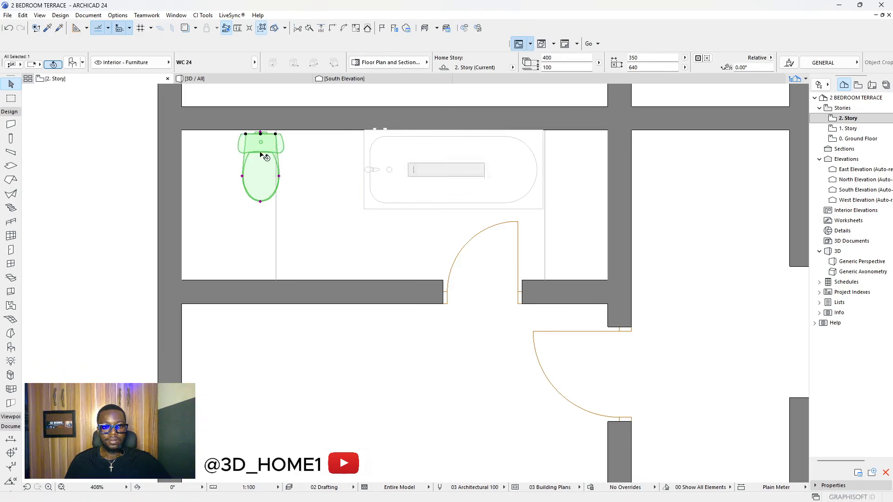
left_click(329, 80)
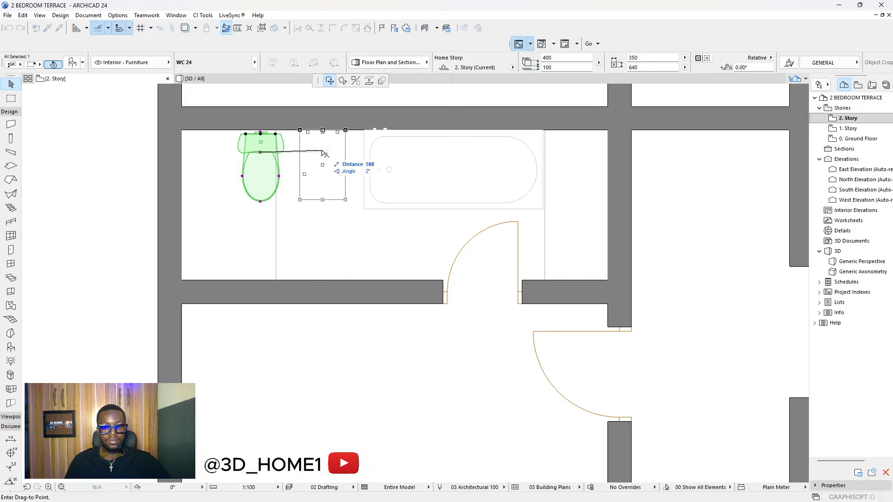
left_click(325, 154)
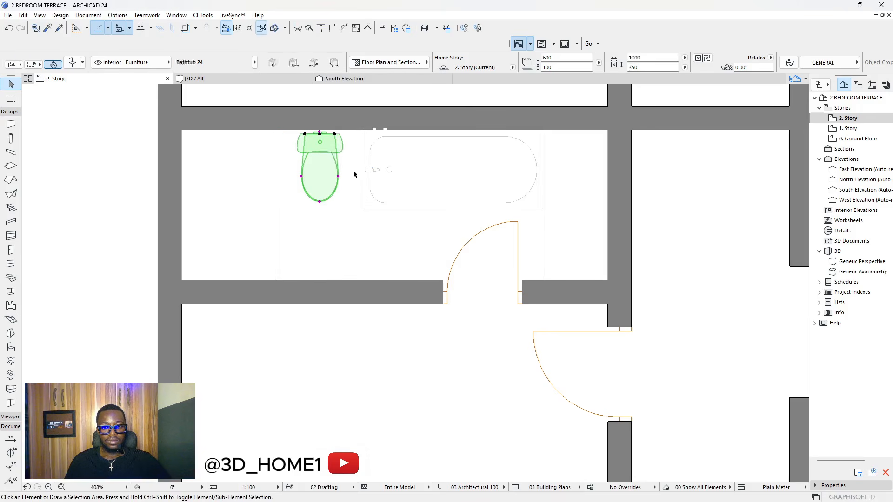
key("Escape")
- Examine how the WC and bathtub fit between the two detail lines and around the toilet door's swing
scroll(434, 185, "down", 4)
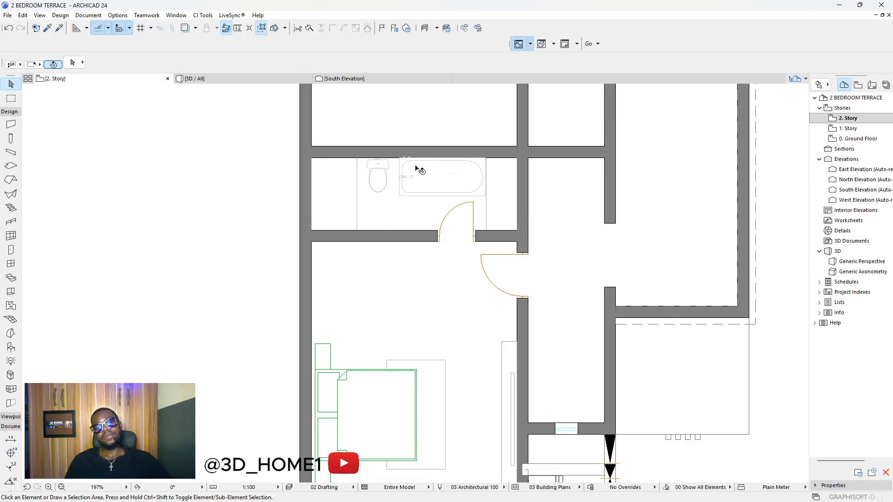
scroll(413, 175, "up", 2)
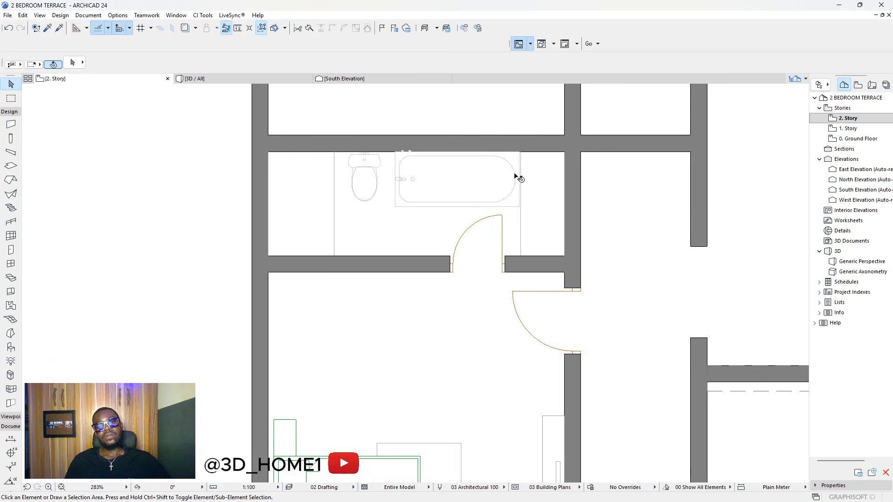
scroll(506, 174, "up", 3)
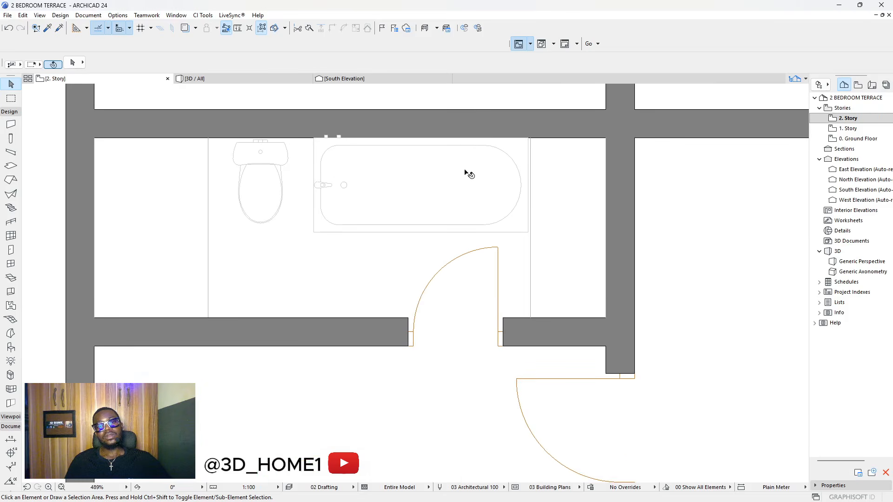
scroll(373, 176, "down", 3)
scroll(405, 187, "up", 3)
scroll(355, 186, "down", 2)
scroll(358, 187, "up", 2)
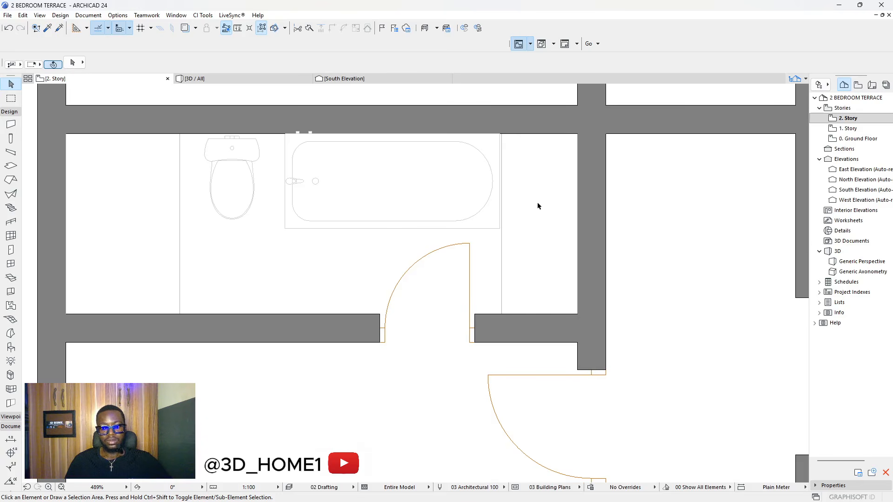
scroll(558, 232, "down", 1)
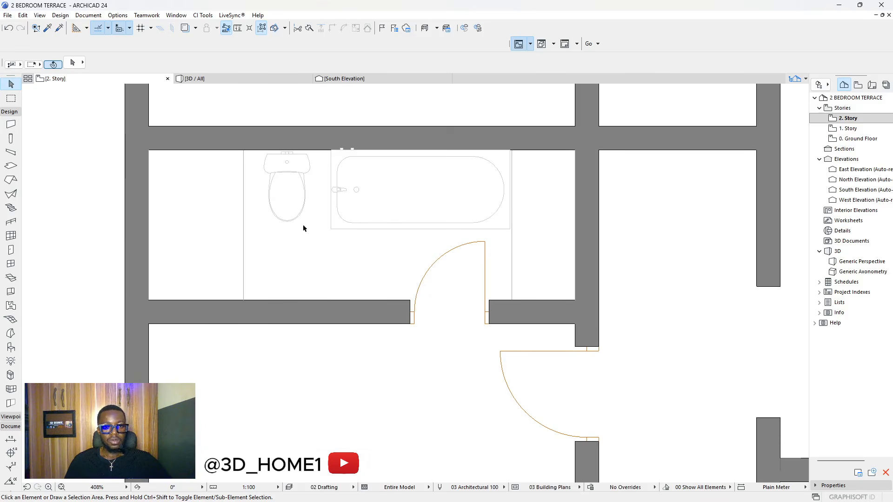
scroll(483, 259, "down", 6)
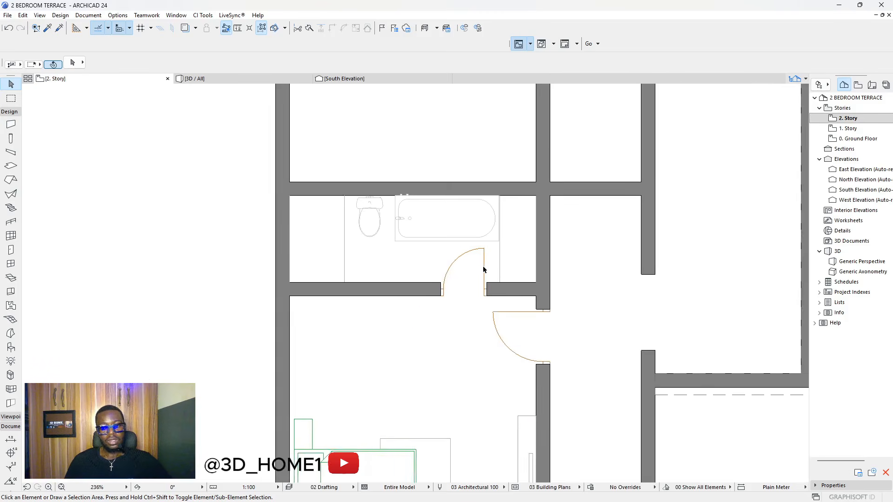
scroll(482, 218, "up", 9)
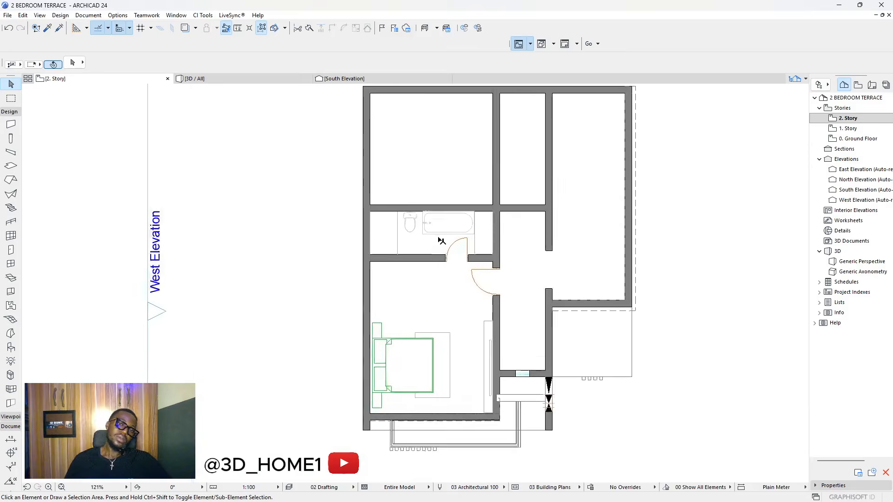
scroll(496, 215, "down", 3)
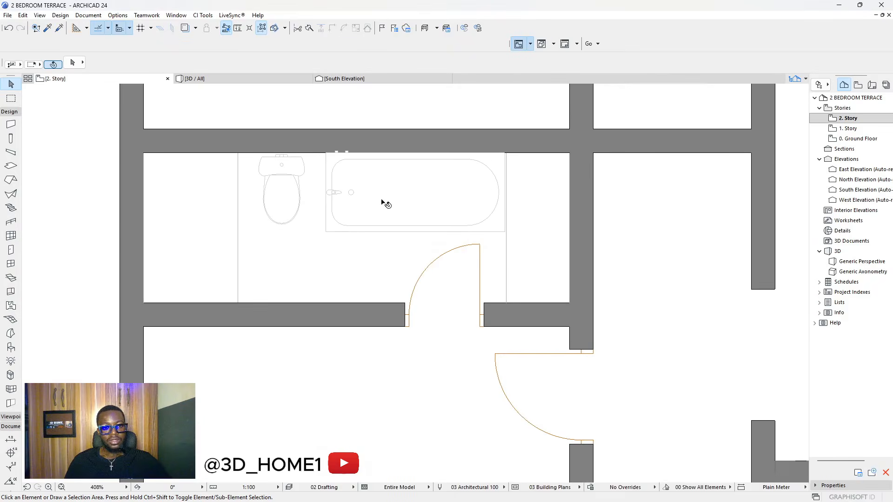
- Copy the toilet's western detail line 100 mm to the east and deselect it
scroll(355, 215, "down", 1)
scroll(291, 200, "up", 3)
left_click(289, 200)
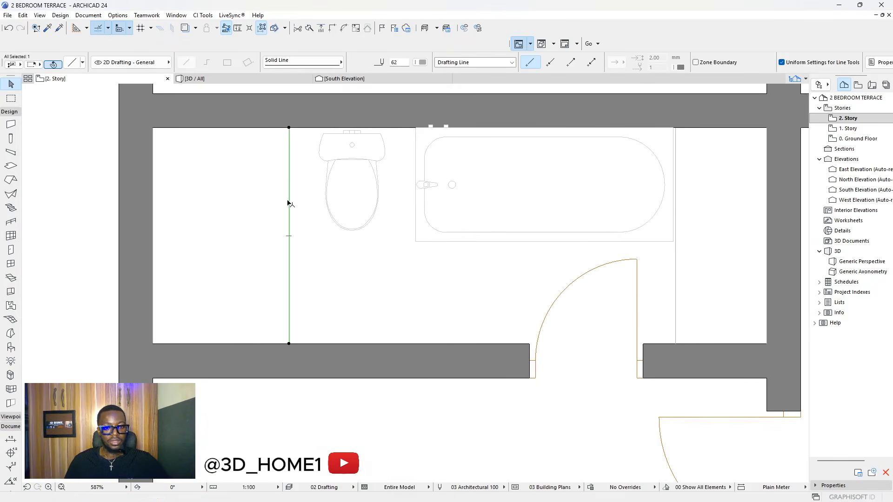
left_click(288, 201)
type("100")
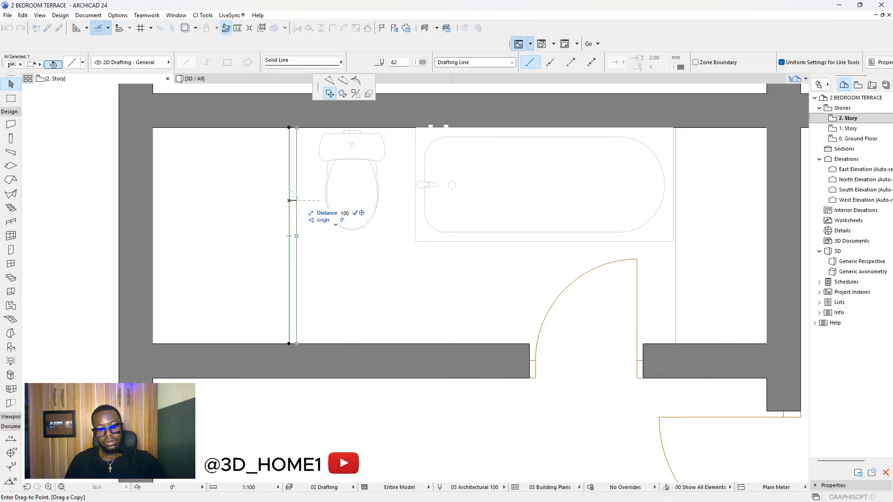
key("Return")
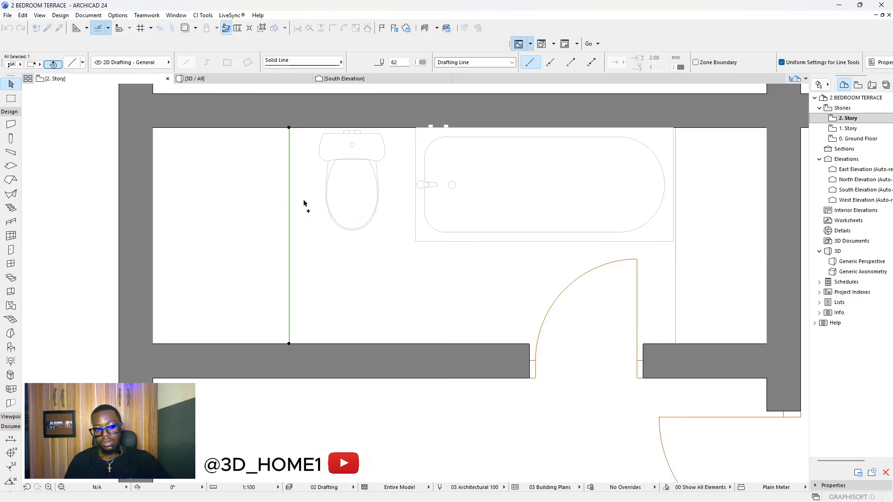
key("Escape")
scroll(344, 241, "down", 2)
scroll(344, 242, "up", 2)
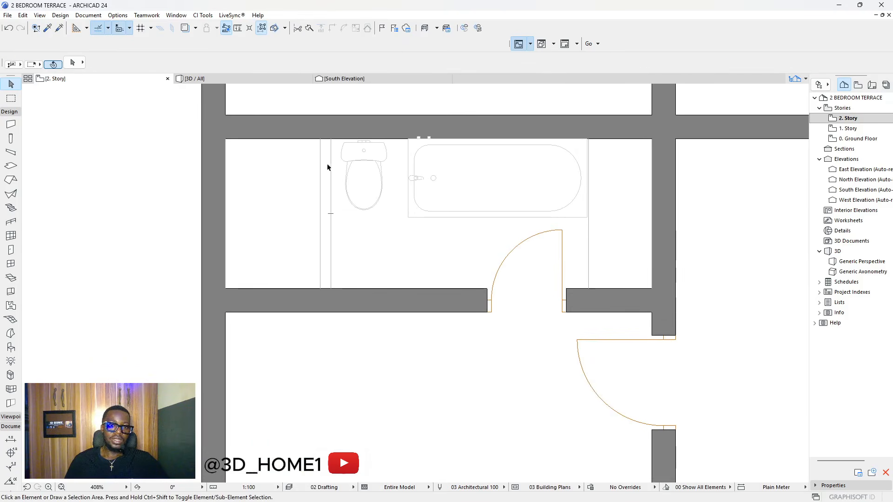
- Nudge the WC slightly east so it sits roughly midway between the copied detail line and the bathtub, and deselect it
scroll(385, 236, "down", 2)
scroll(349, 225, "up", 2)
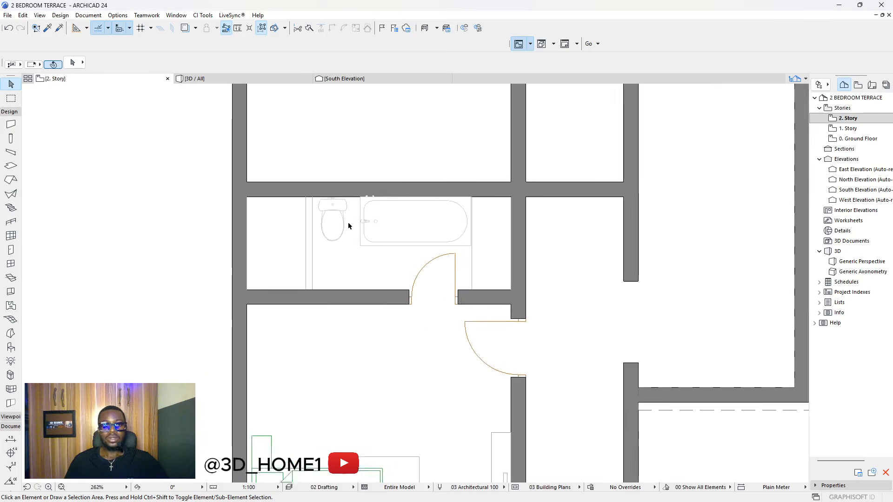
left_click(335, 221)
left_click_drag(331, 216, 334, 218)
key("Escape")
scroll(395, 218, "down", 1)
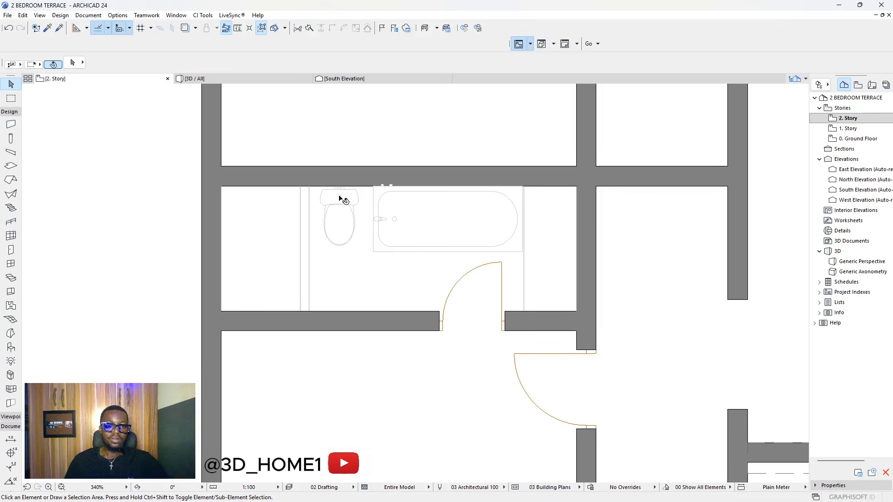
- Open the Object tool's default settings and search the library for "basin"
scroll(344, 237, "down", 2)
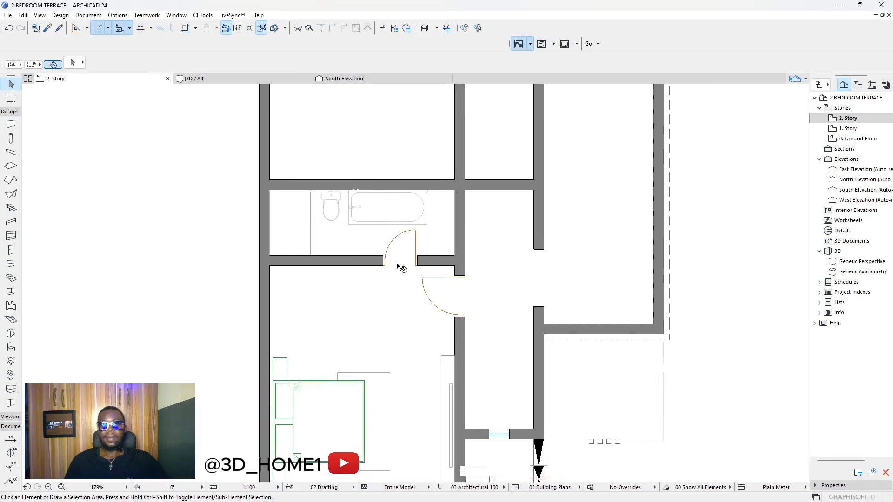
scroll(442, 208, "up", 2)
scroll(442, 208, "up", 3)
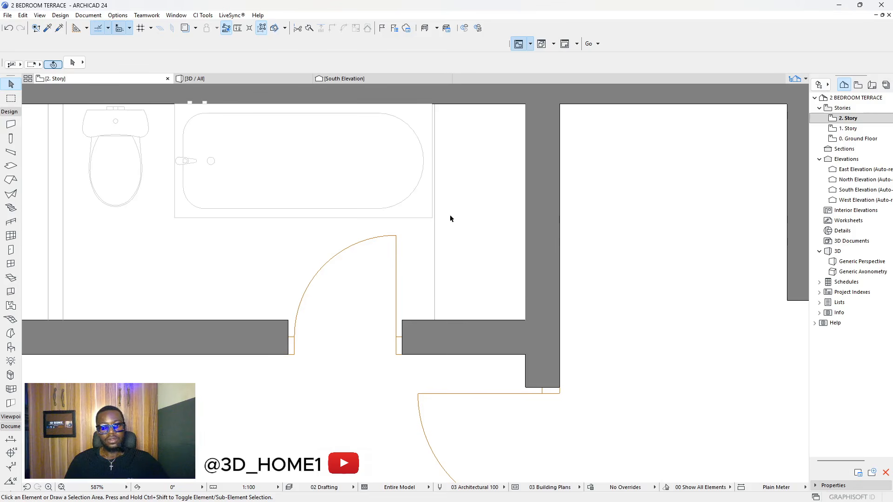
scroll(484, 270, "down", 4)
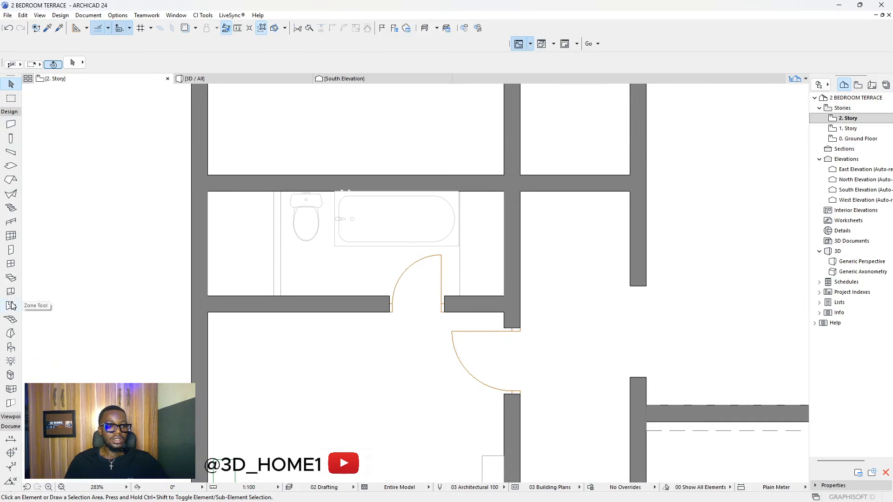
left_click(10, 348)
double_click(10, 348)
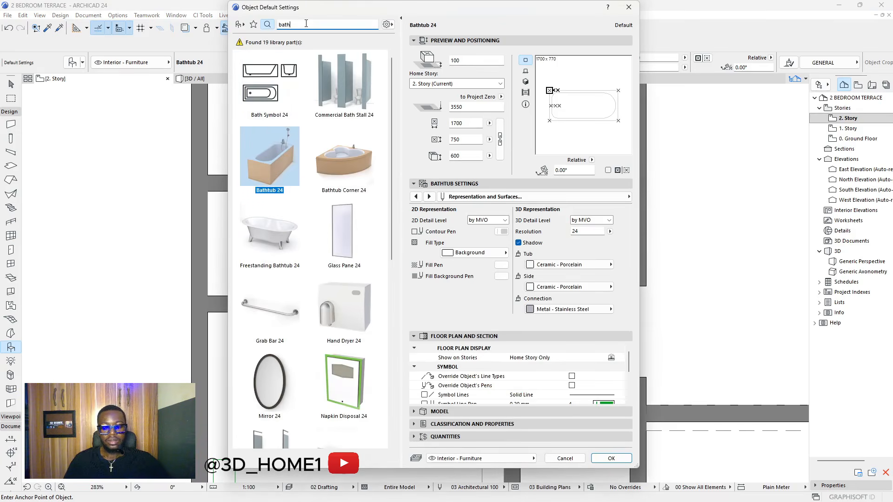
key("BackSpace")
key("BackSpace")
key("BackSpace")
key("BackSpace")
type("basi")
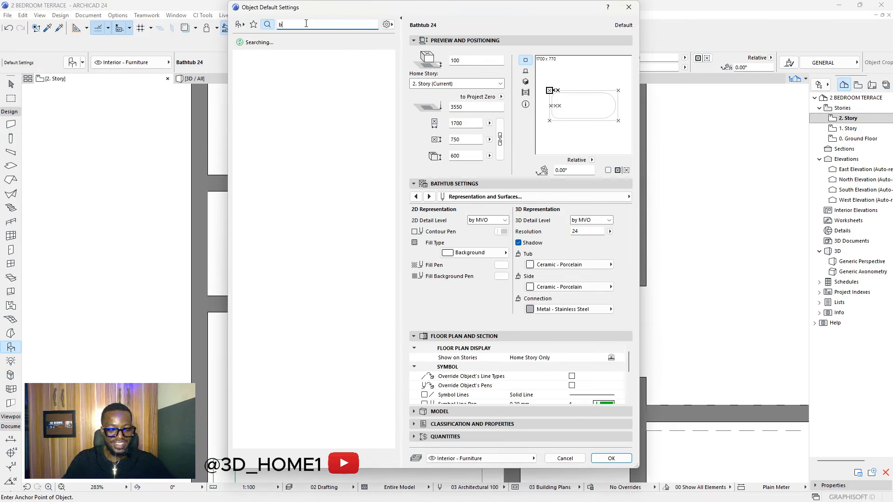
key("BackSpace")
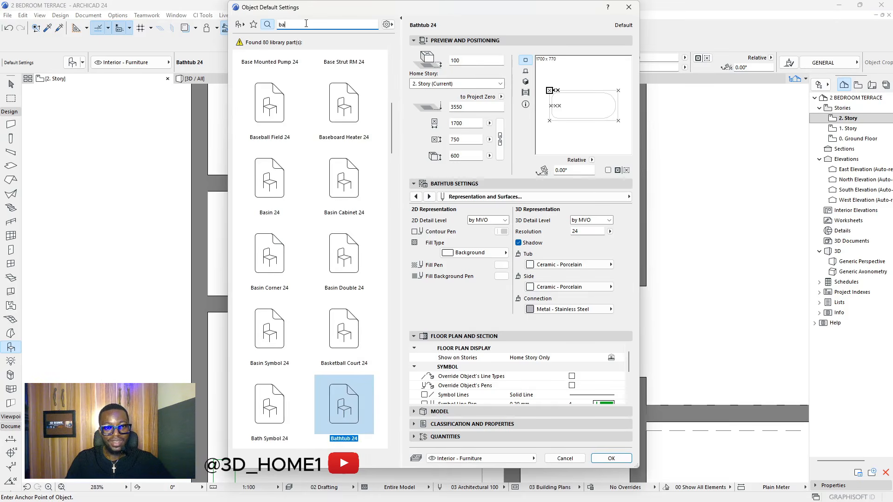
type("sin")
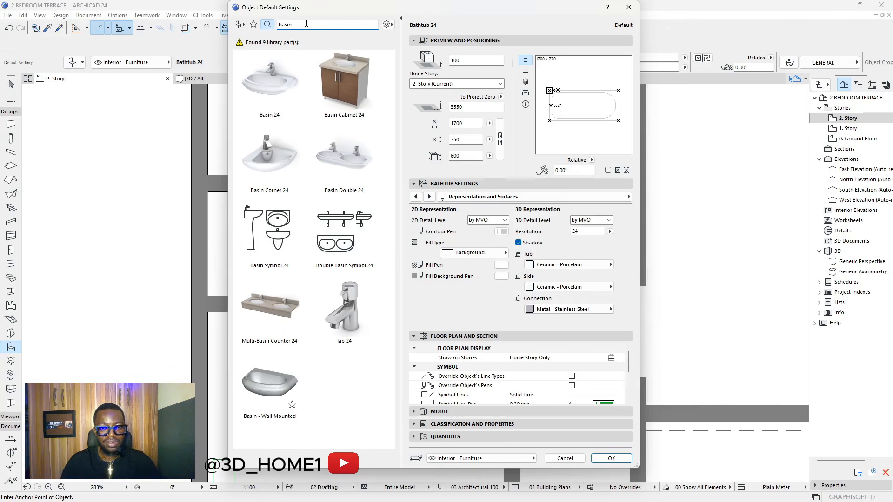
- Compare the Basin Cabinet 24, rectangular Basin 24, Multi-Basin Counter 24 and Basin Double 24 library objects
left_click(348, 75)
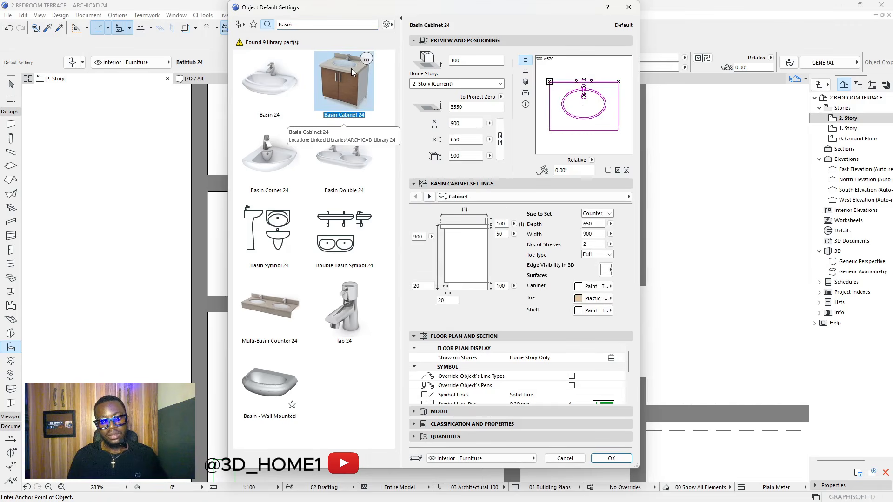
left_click(275, 91)
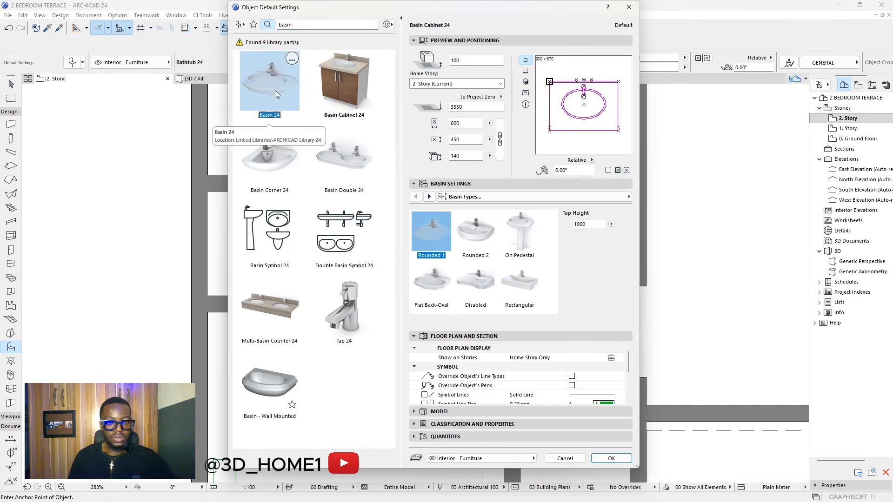
left_click(525, 280)
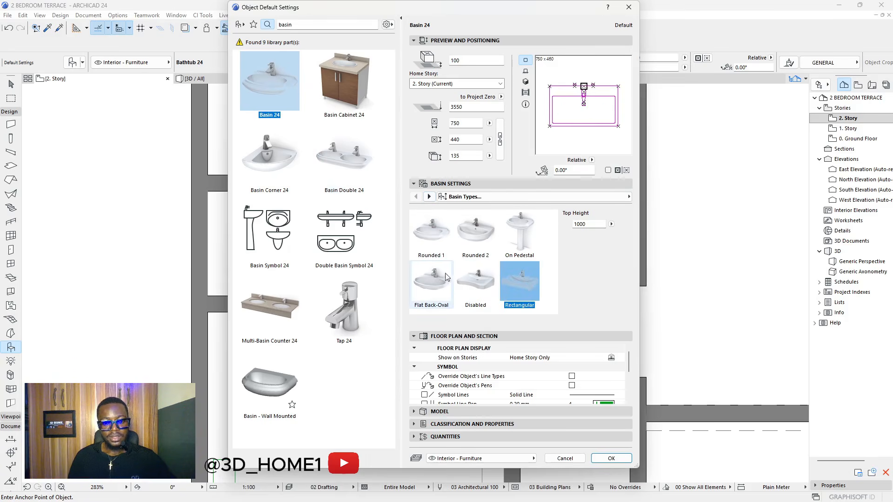
left_click(262, 300)
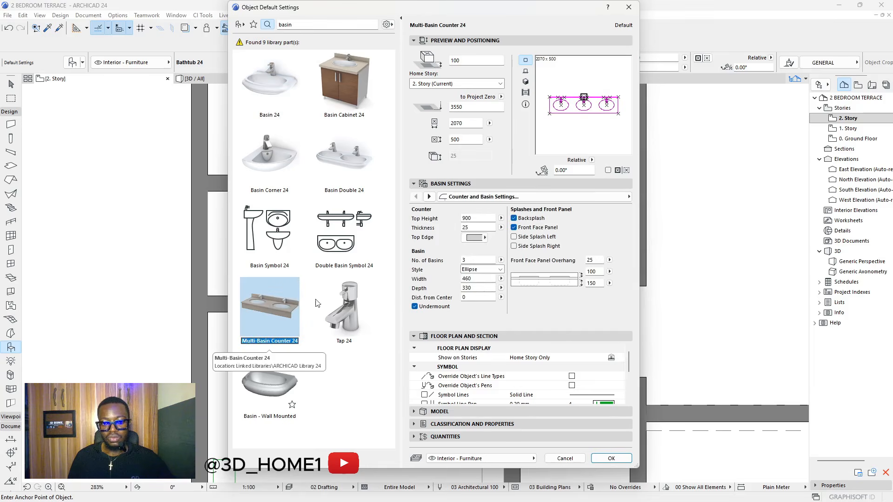
left_click(343, 156)
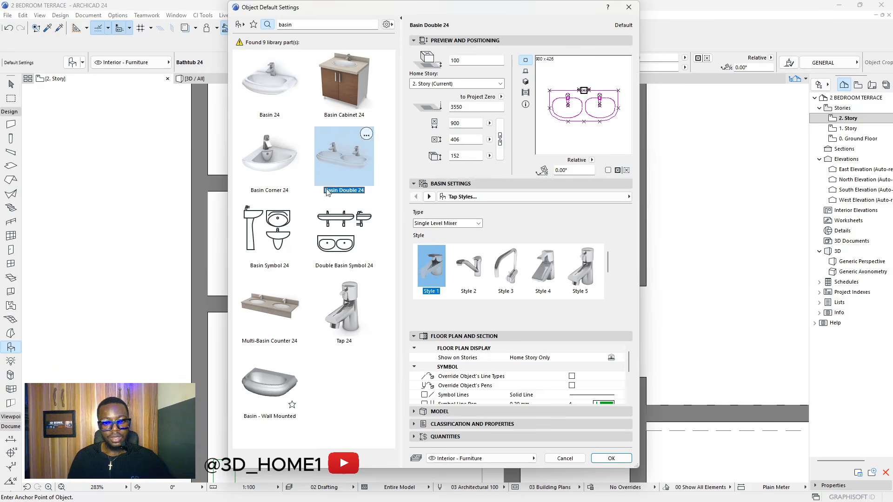
- Choose the Basin 24 object, try the Disabled basin type, and set its single level mixer tap to Style 4
left_click(266, 77)
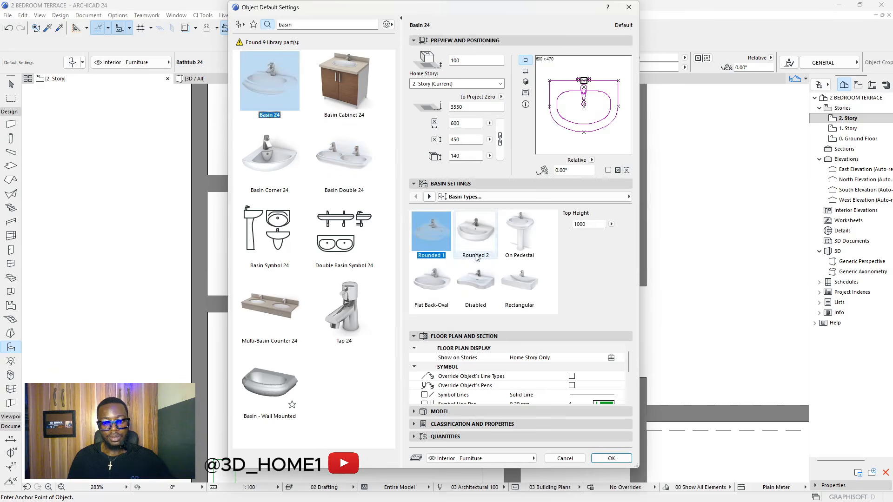
left_click(476, 281)
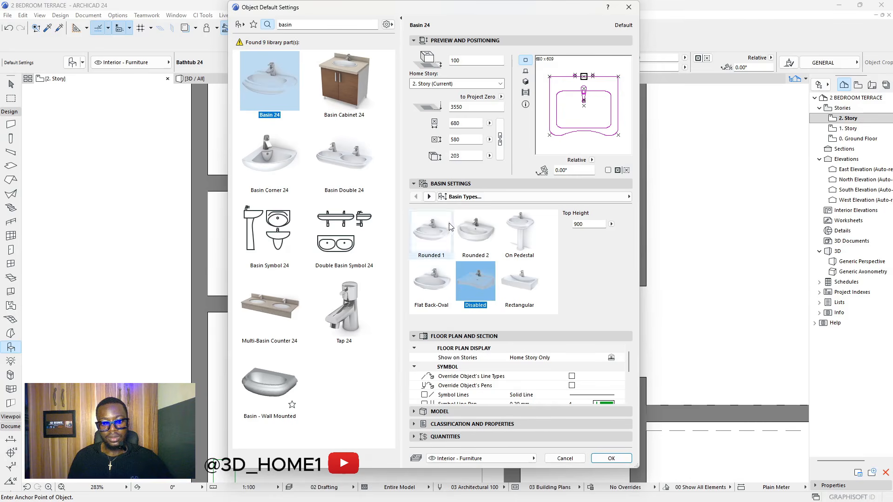
left_click(429, 197)
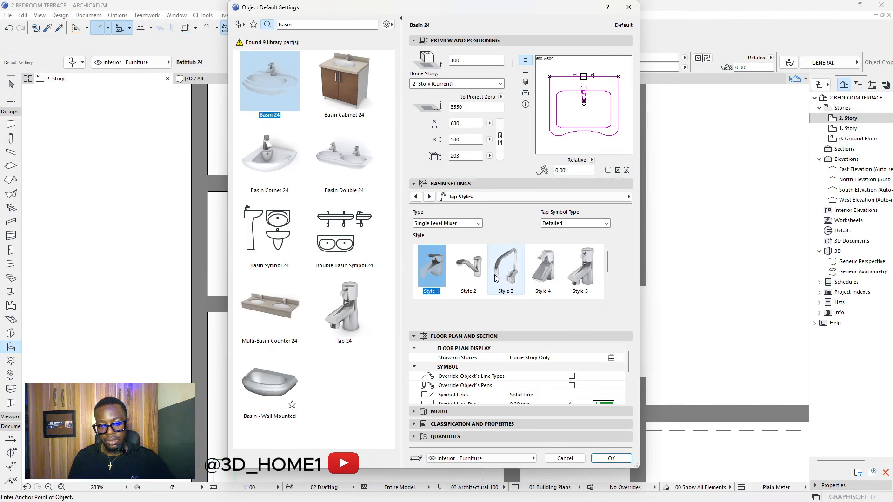
left_click(509, 274)
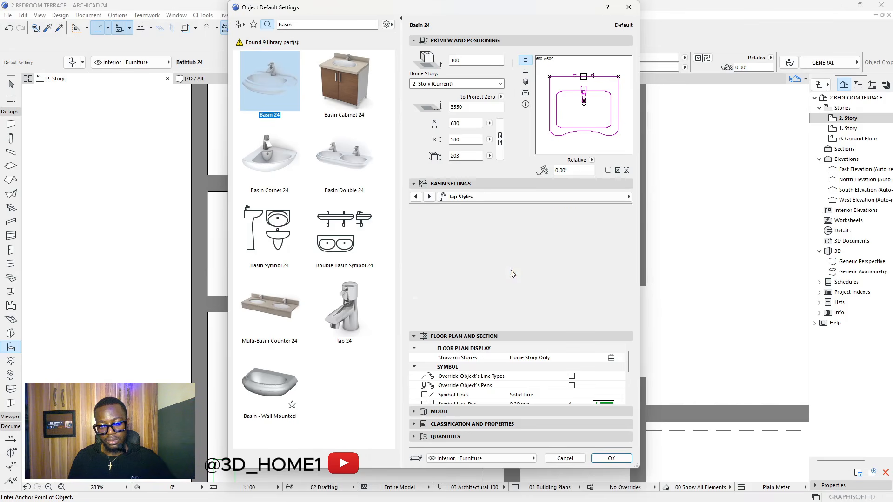
left_click(548, 272)
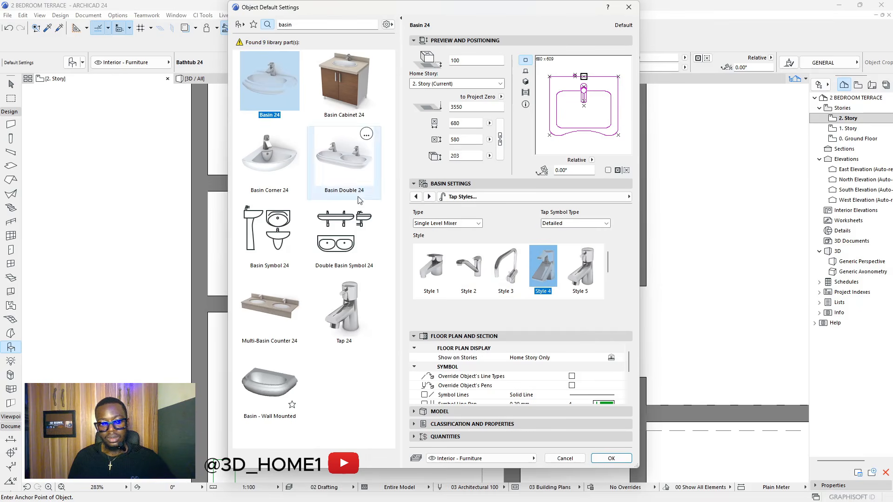
- Set the basin type to Rectangular and place the basin at the toilet's east end, beside the door
left_click(415, 196)
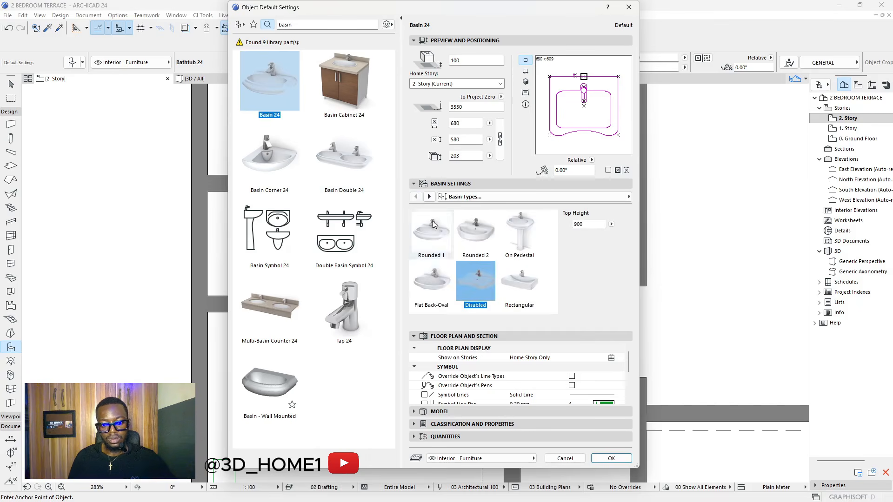
left_click(519, 282)
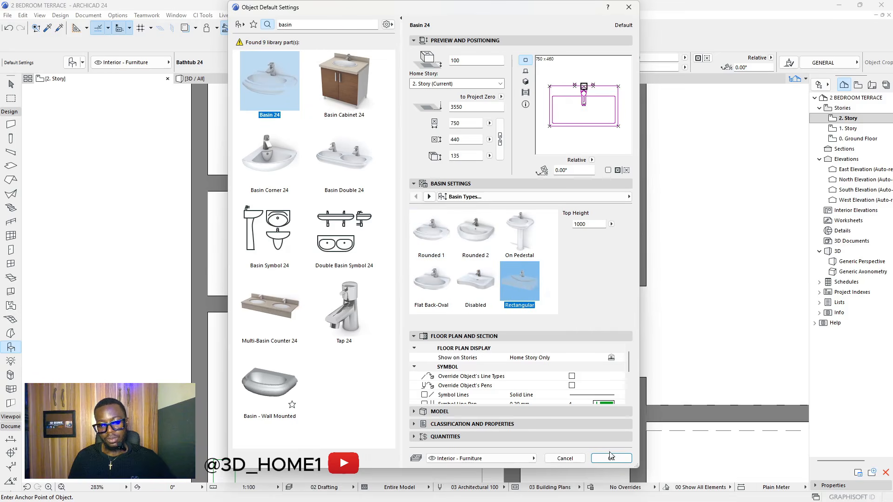
key("Return")
left_click(481, 258)
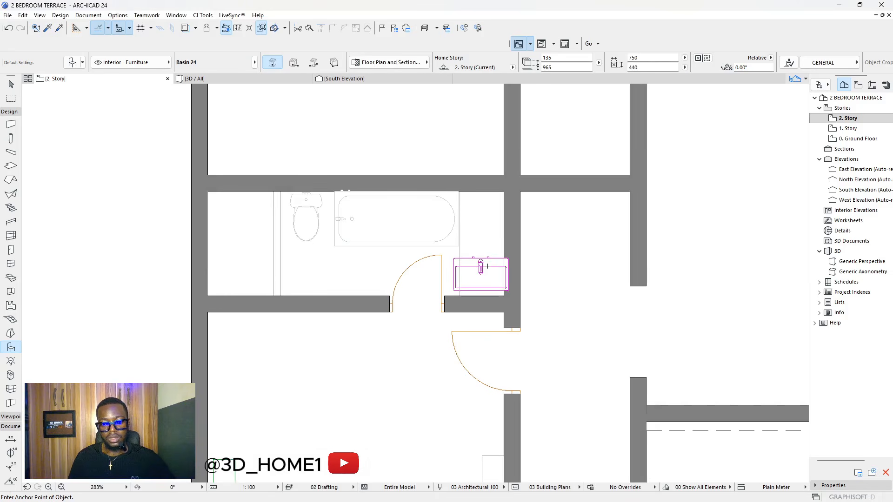
scroll(483, 265, "up", 3)
key("Escape")
- Rotate the placed basin 90° clockwise about the front end of its tap, so the tap side faces the eastern wall
left_click(473, 263)
key("ctrl+d")
left_click(471, 266)
left_click(479, 239)
left_click(489, 234)
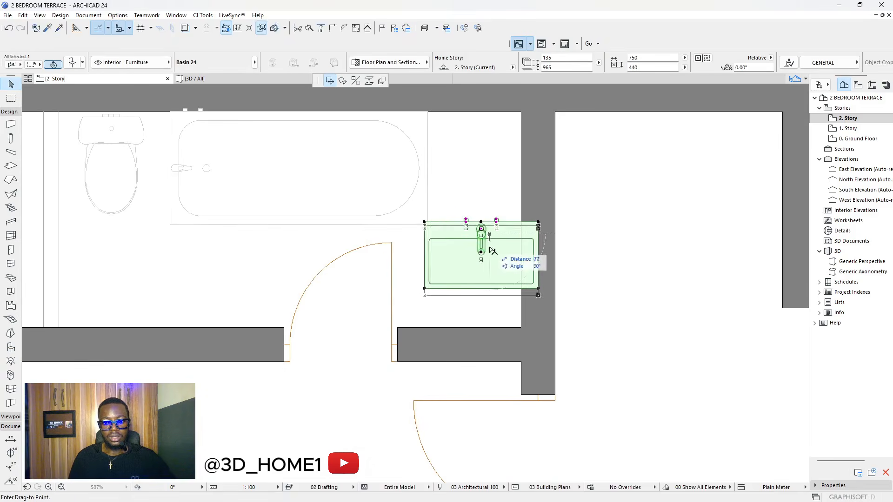
left_click(343, 81)
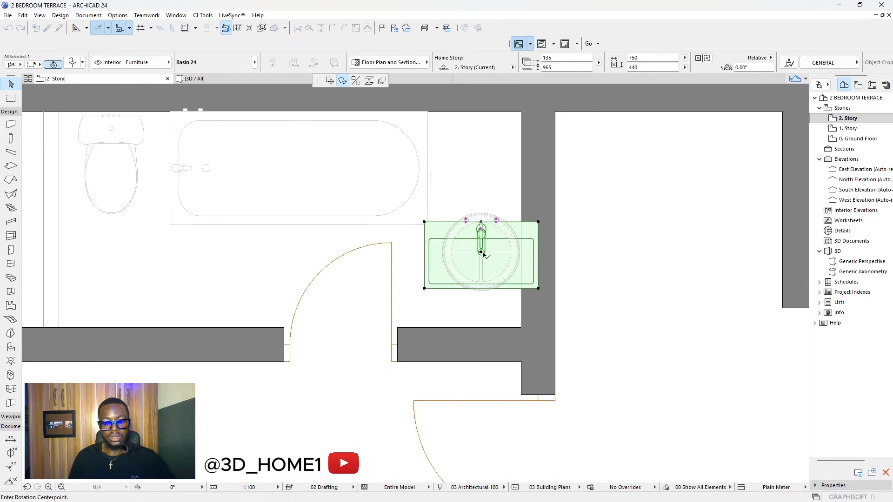
left_click(481, 251)
left_click(589, 251)
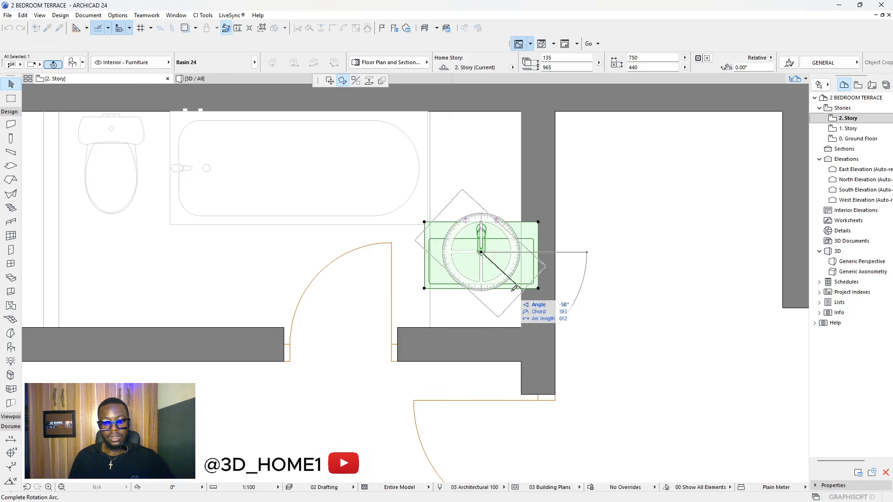
left_click(483, 320)
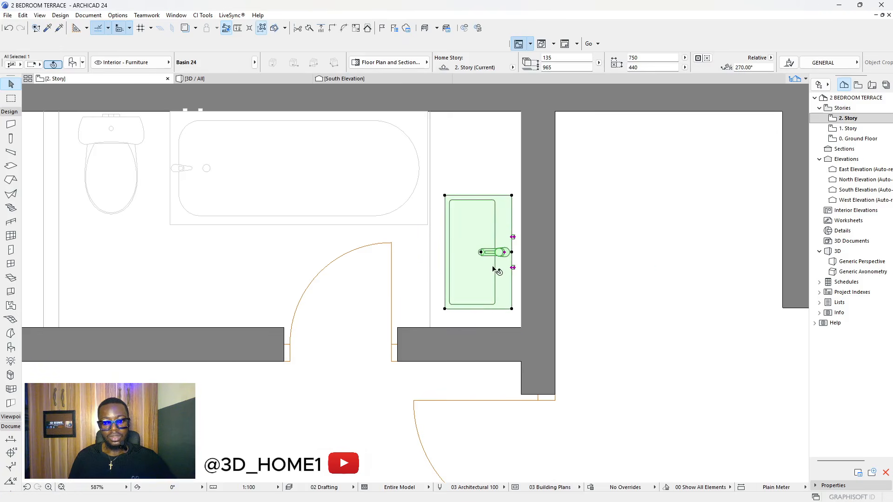
- Move the rotated basin into position at the toilet's east end
scroll(470, 258, "up", 2)
left_click(452, 286)
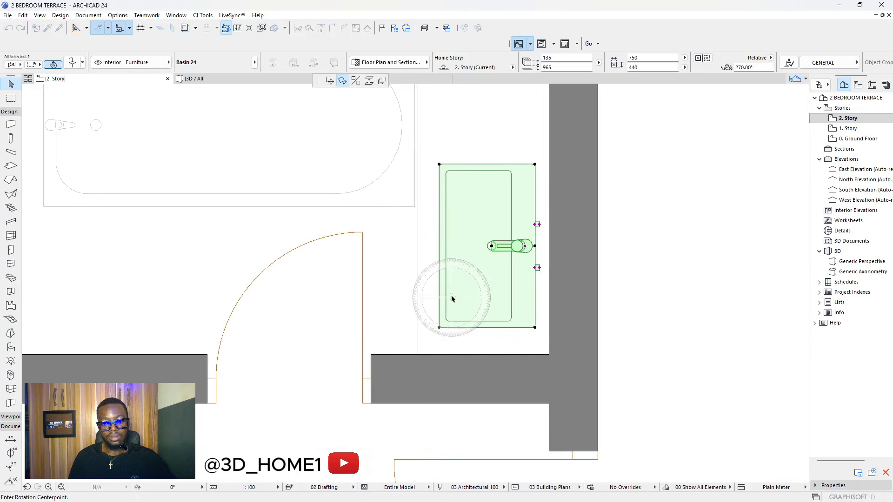
left_click(330, 81)
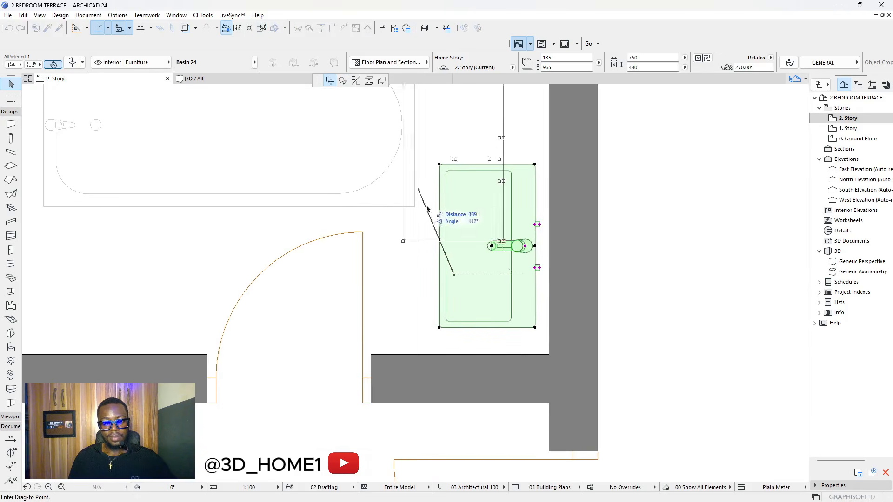
- Move the basin down beside the bathroom's lower wall, keeping it between the thin partition line and the right-hand wall
left_click(441, 297)
left_click(442, 297)
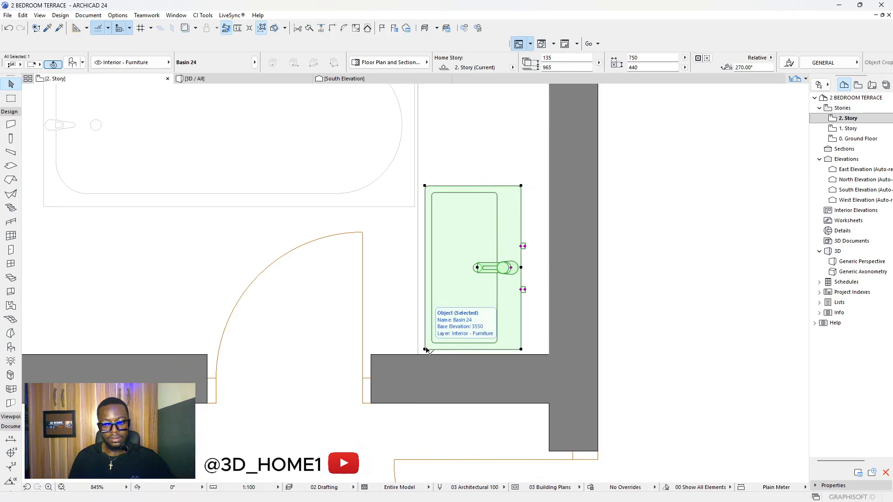
left_click_drag(487, 303, 495, 304)
key("Escape")
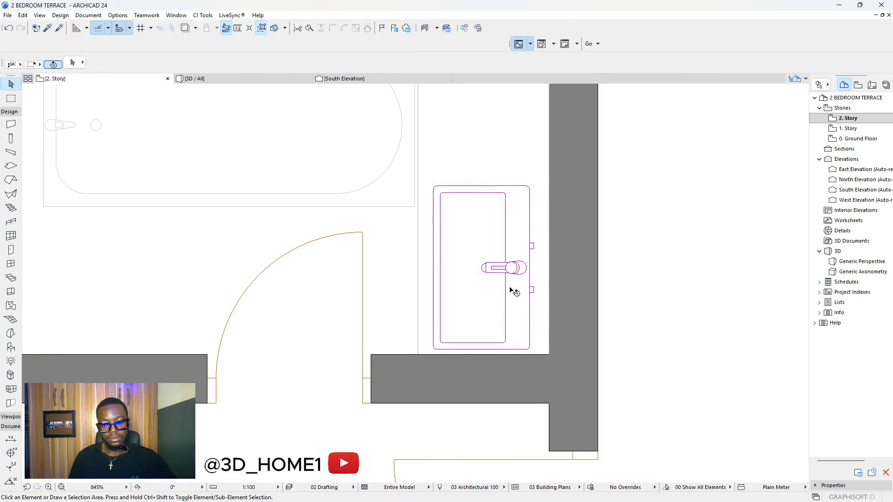
- Examine how the toilet, bathtub and basin fit together in the bathroom
scroll(526, 254, "down", 8)
scroll(460, 242, "up", 2)
scroll(460, 243, "up", 2)
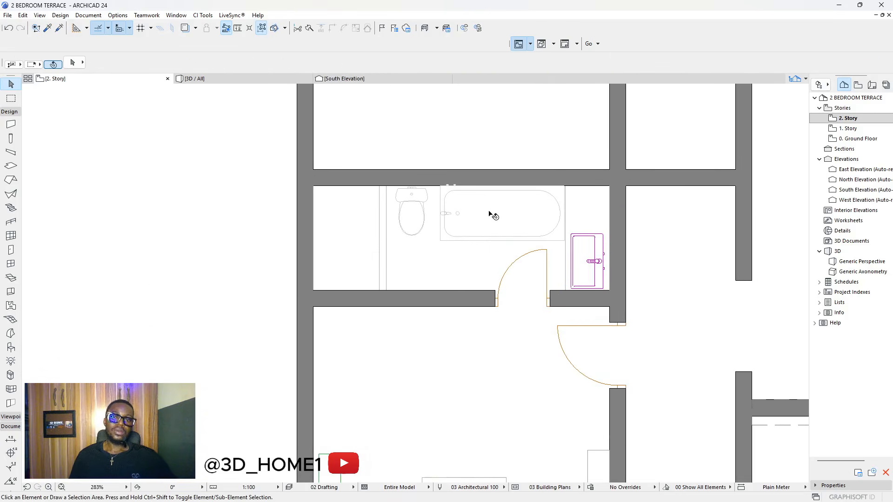
scroll(582, 238, "up", 2)
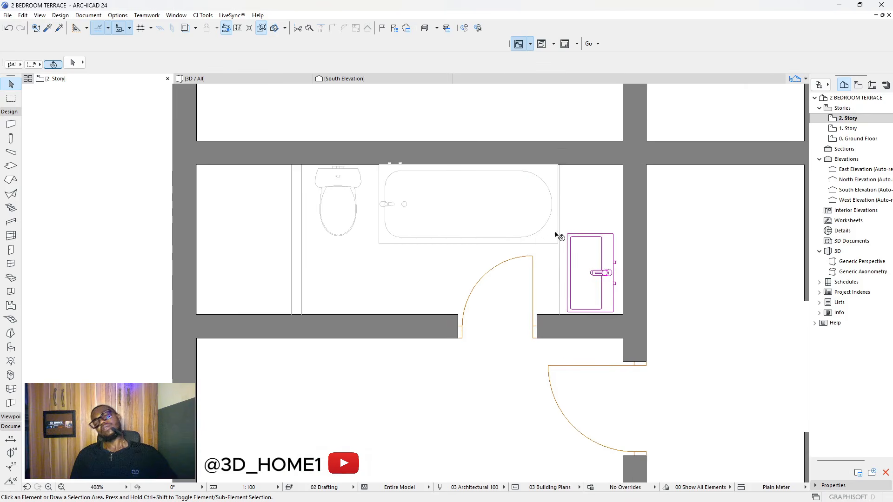
left_click(429, 207)
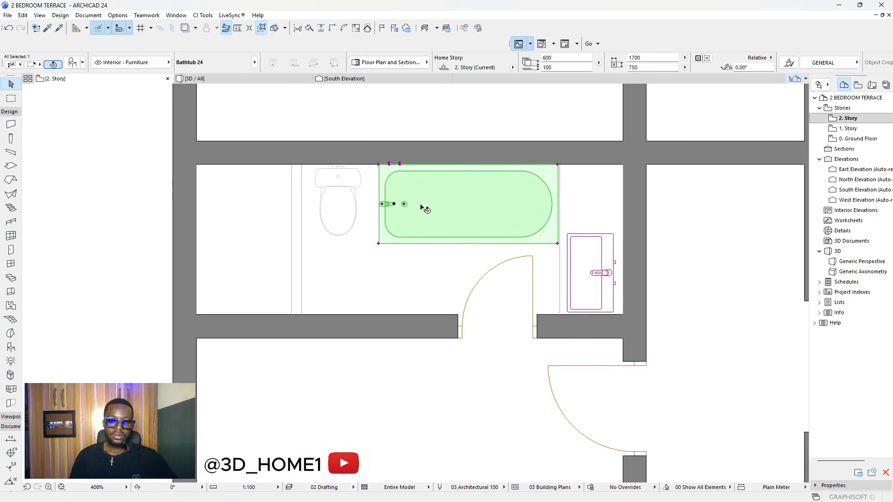
left_click(353, 277)
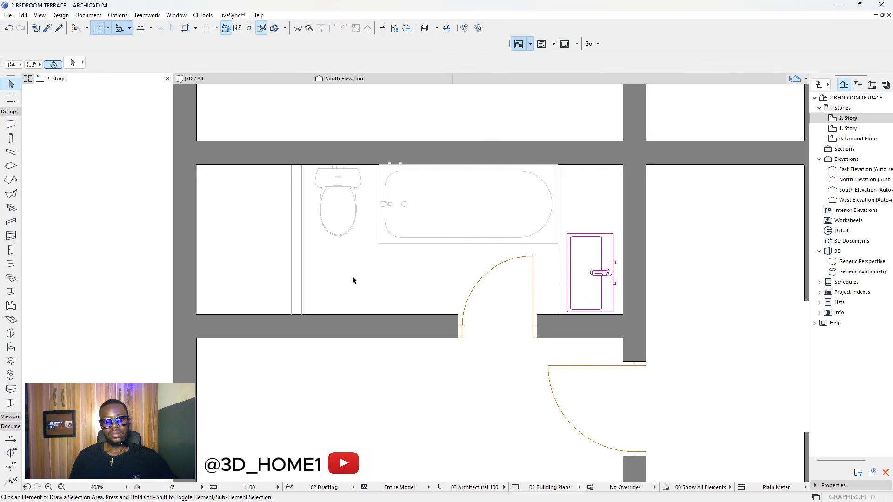
scroll(434, 220, "down", 3)
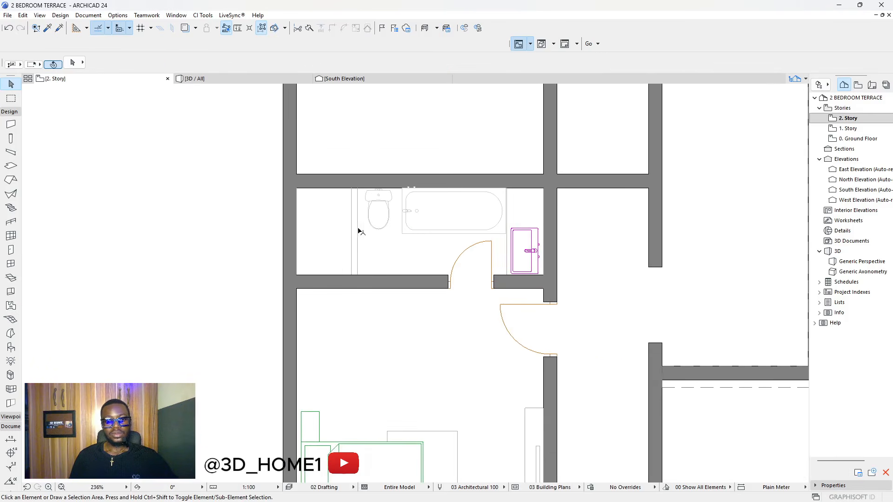
scroll(519, 216, "up", 3)
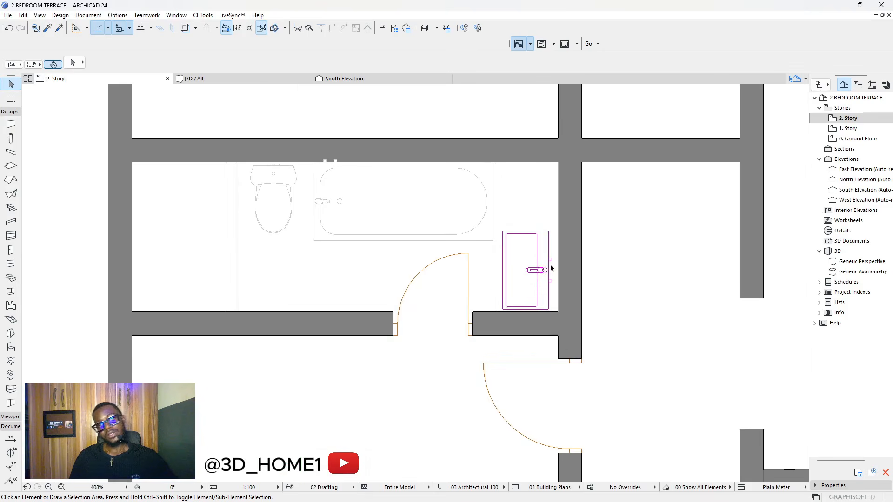
- Set the basin's Contour Pen to light grey in its Representation and Surfaces settings
left_click(548, 255)
left_click(74, 63)
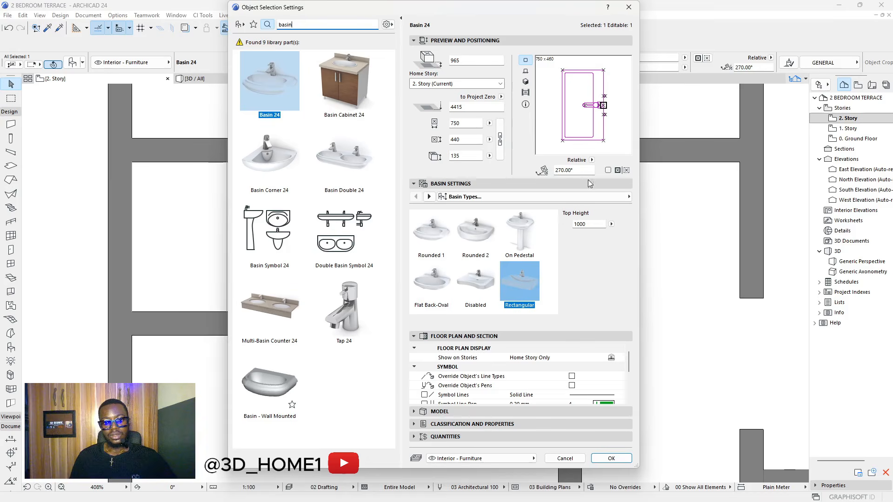
left_click(589, 197)
left_click(665, 218)
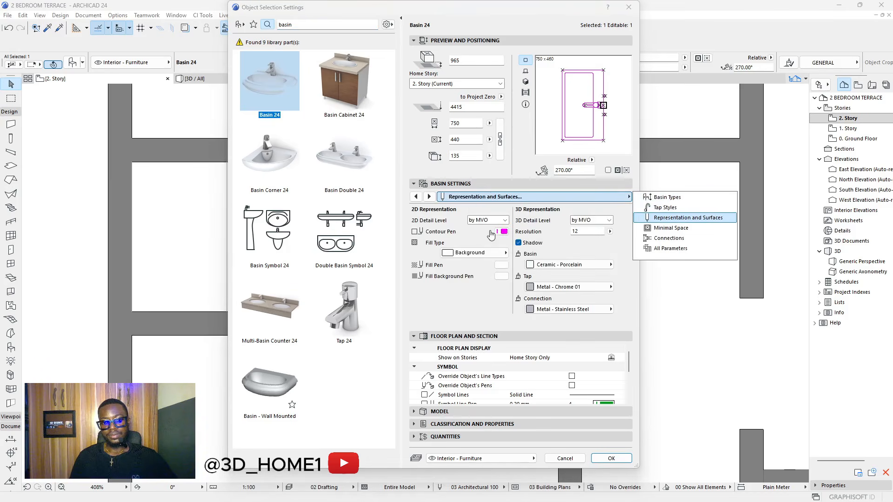
left_click(501, 231)
left_click(521, 256)
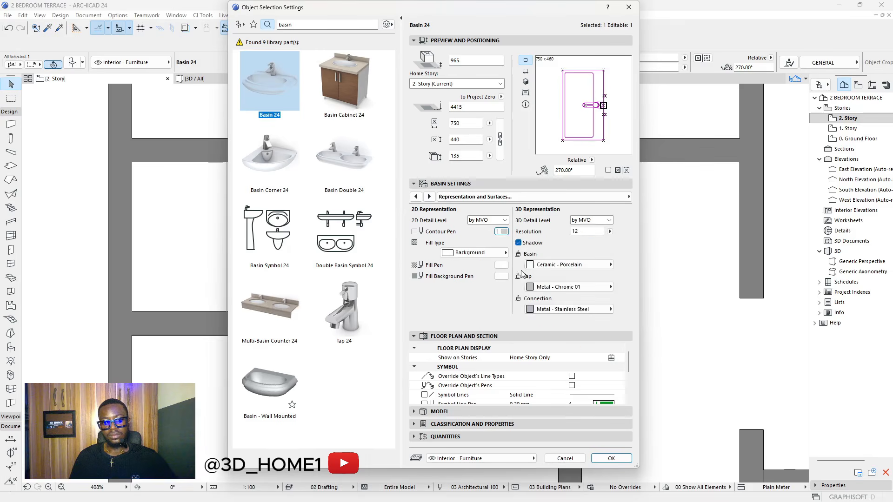
left_click(611, 458)
key("Escape")
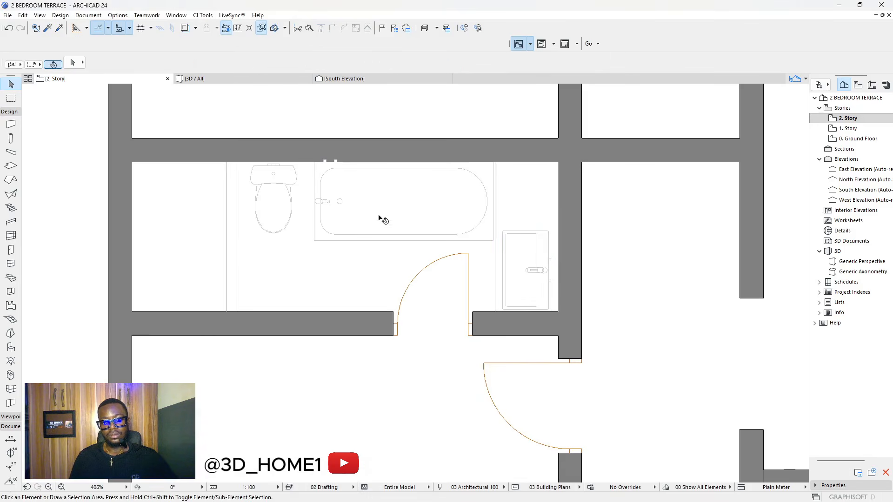
- Try moving the bathtub out of the bathroom to the west side of the building, and undo the move
scroll(379, 217, "down", 3)
scroll(299, 279, "up", 3)
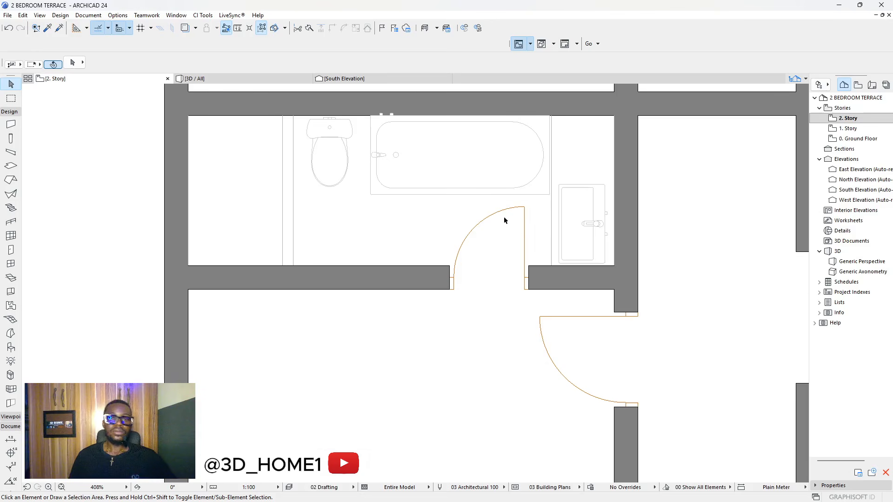
scroll(503, 256, "down", 3)
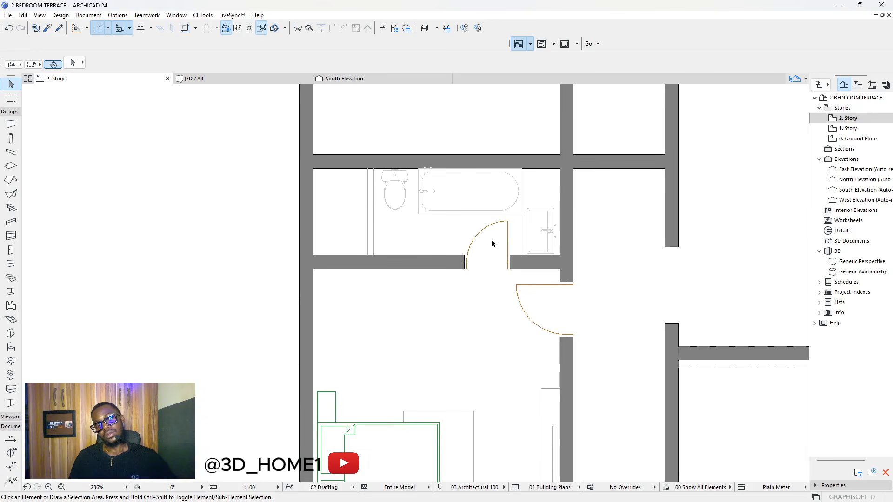
scroll(506, 257, "down", 2)
scroll(507, 258, "up", 2)
scroll(507, 258, "up", 1)
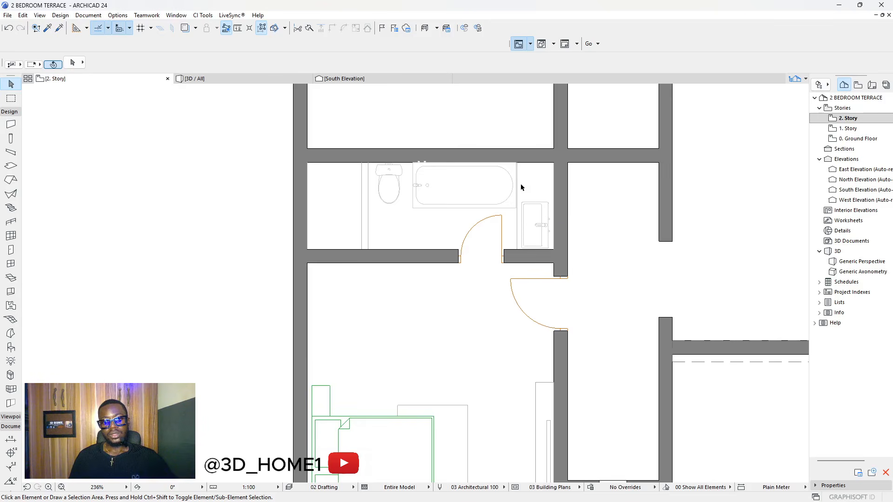
left_click(451, 193)
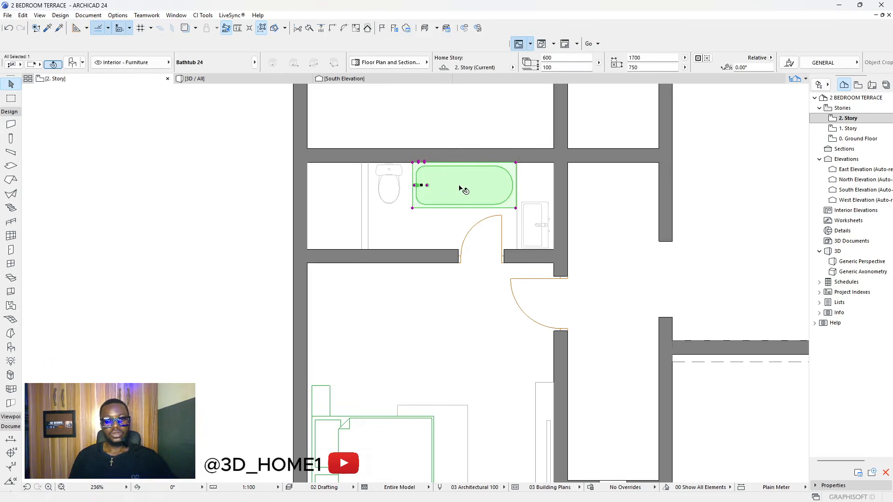
left_click_drag(460, 188, 188, 269)
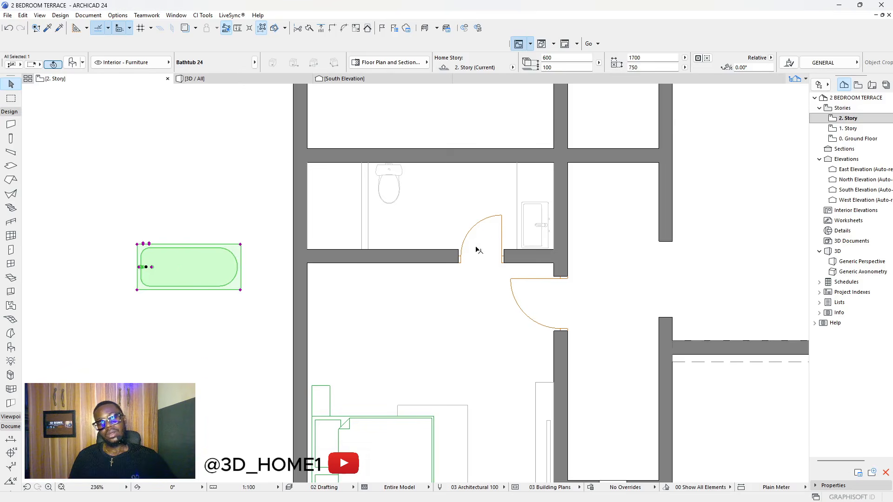
scroll(463, 259, "down", 5)
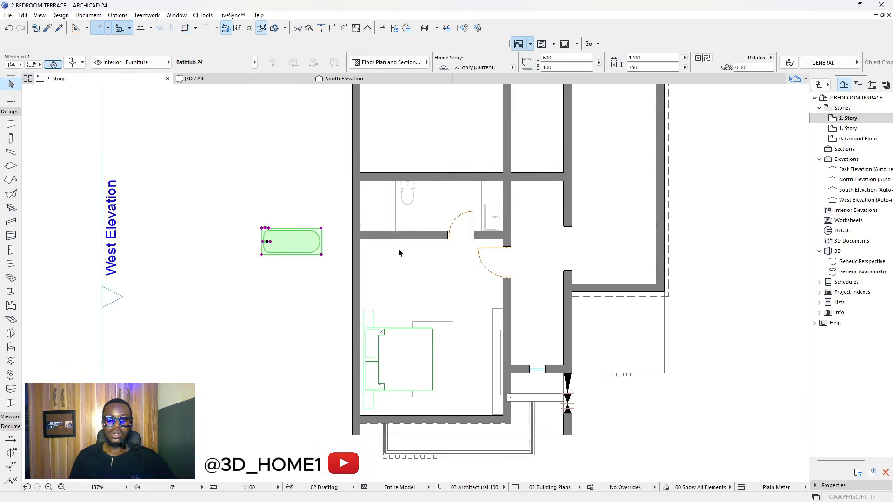
scroll(509, 213, "up", 4)
key("ctrl+z")
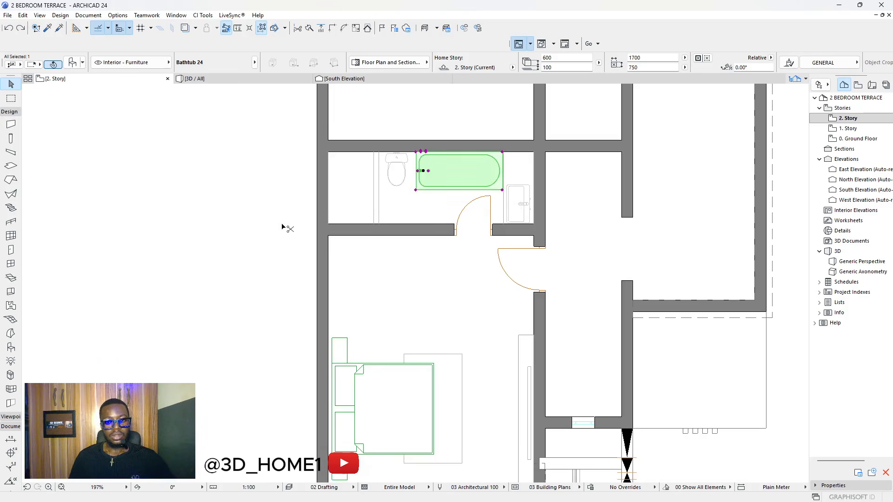
key("Escape")
- Examine the bathroom, its doors and the adjoining bedroom on the 2. Story plan
scroll(386, 271, "down", 5)
scroll(392, 233, "up", 5)
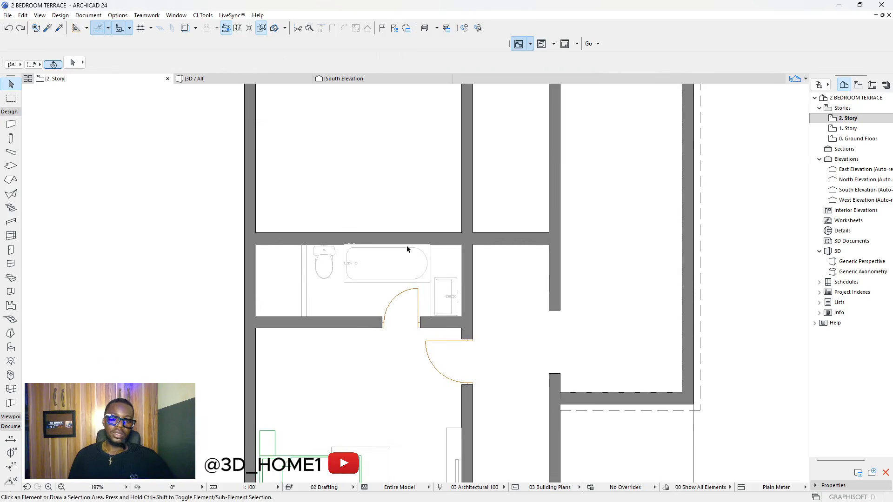
scroll(409, 259, "down", 3)
scroll(398, 259, "up", 3)
scroll(405, 285, "down", 4)
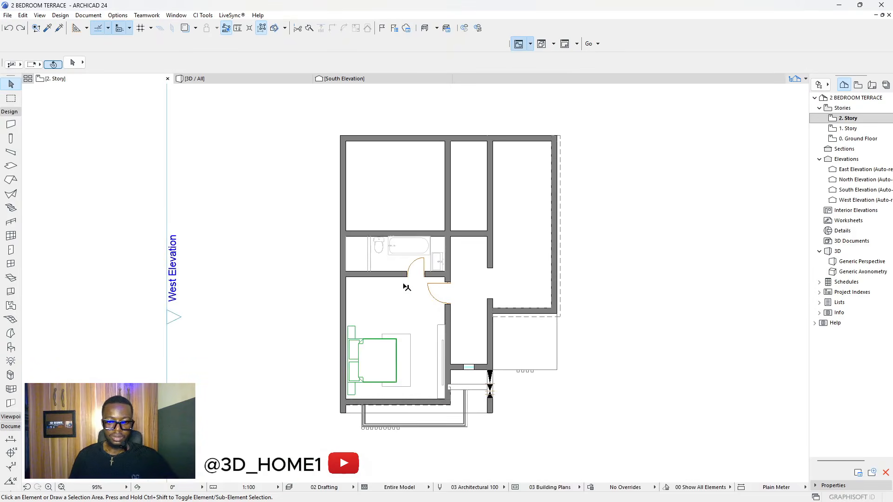
scroll(398, 293, "up", 2)
scroll(397, 293, "up", 2)
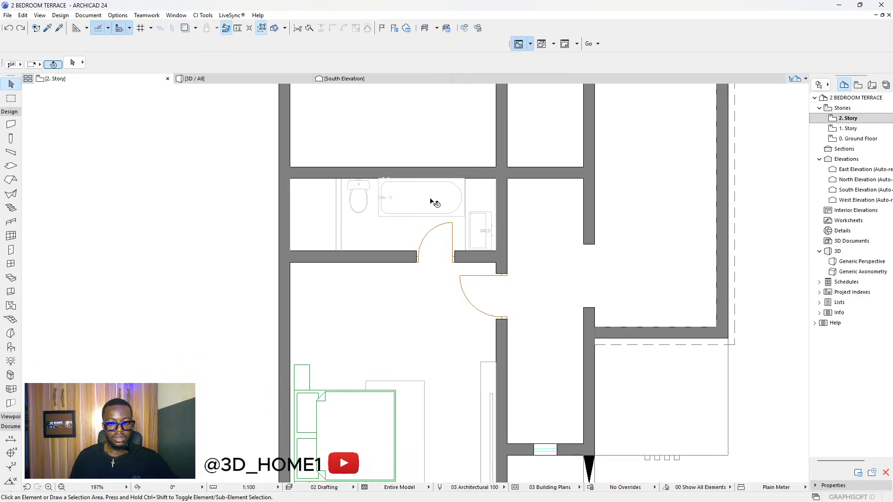
scroll(428, 239, "up", 1)
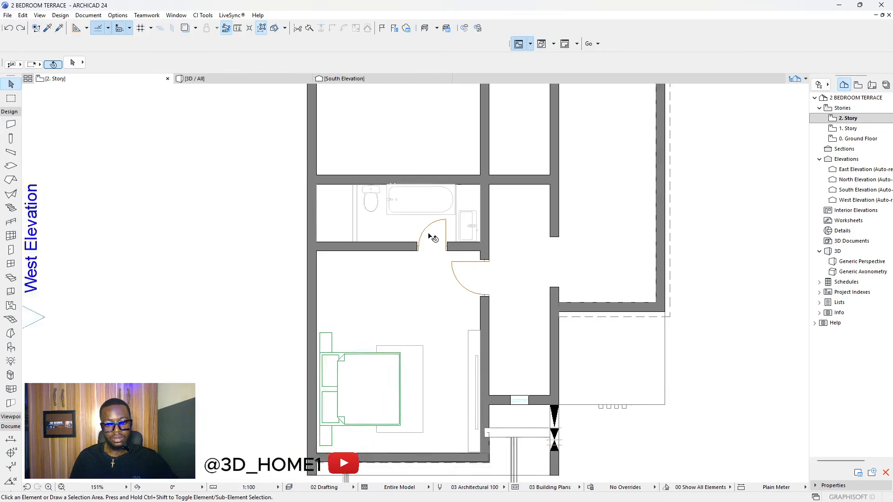
left_click(470, 275)
left_click(344, 229)
scroll(395, 277, "down", 3)
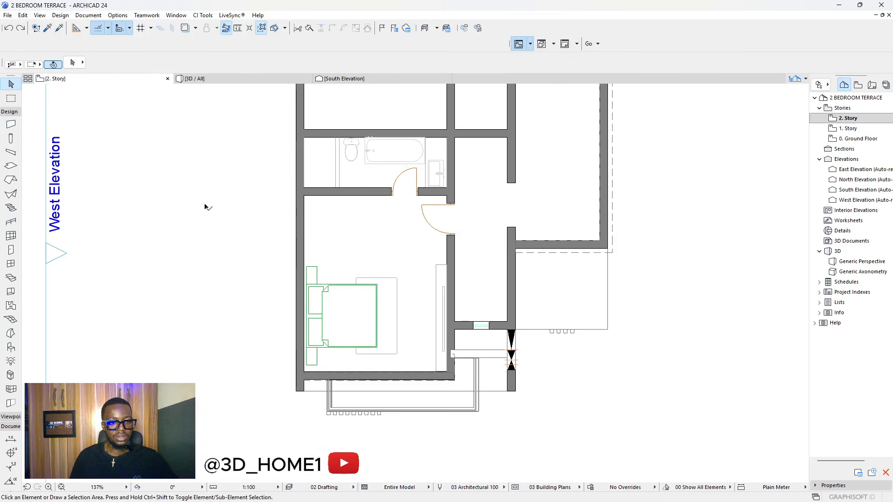
- Set the double bed layout's Contour Pen to light grey in its 2D Representation settings
left_click(334, 284)
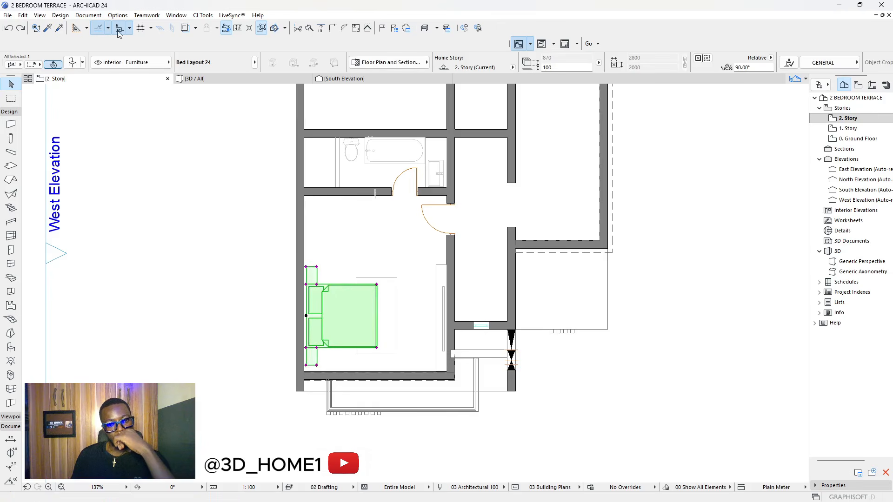
left_click(72, 63)
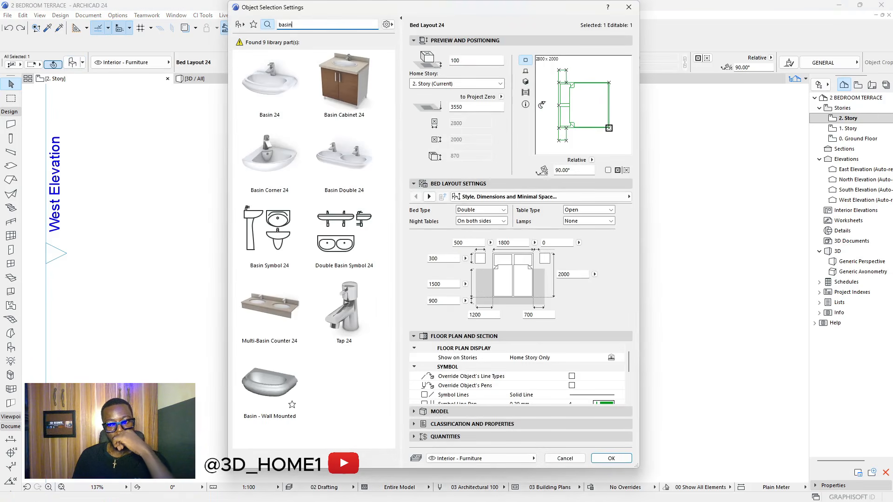
left_click(507, 197)
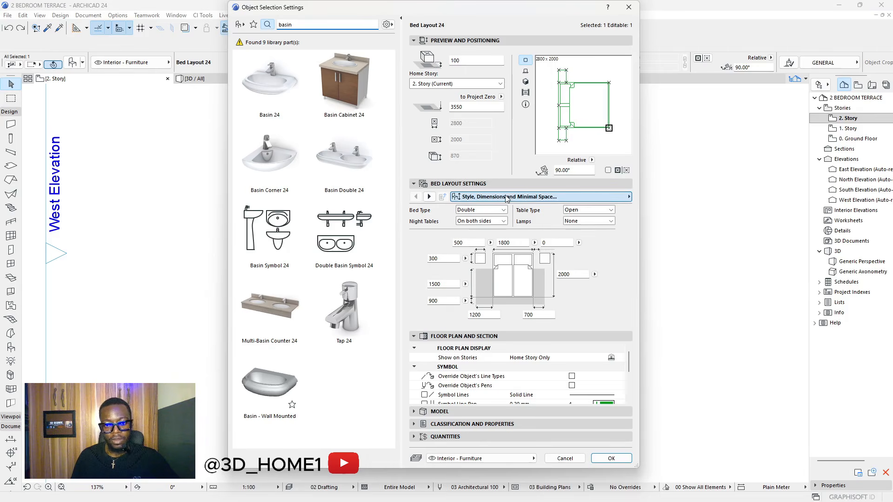
left_click(588, 200)
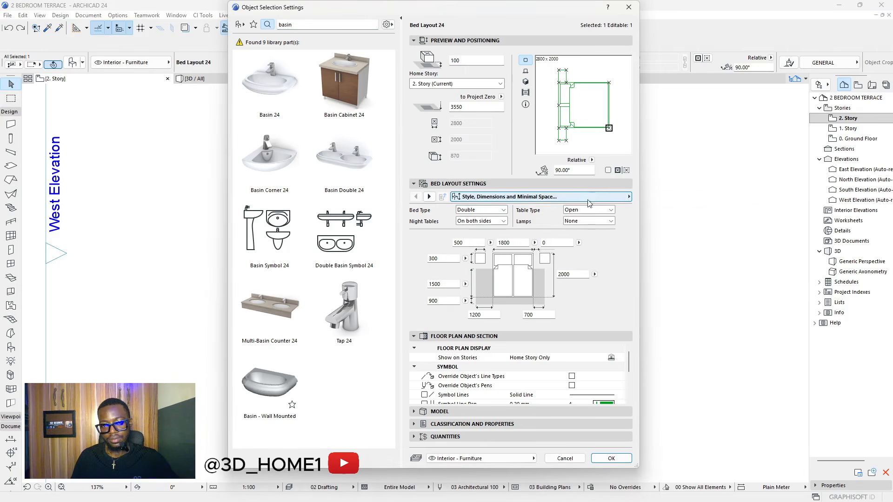
left_click(619, 195)
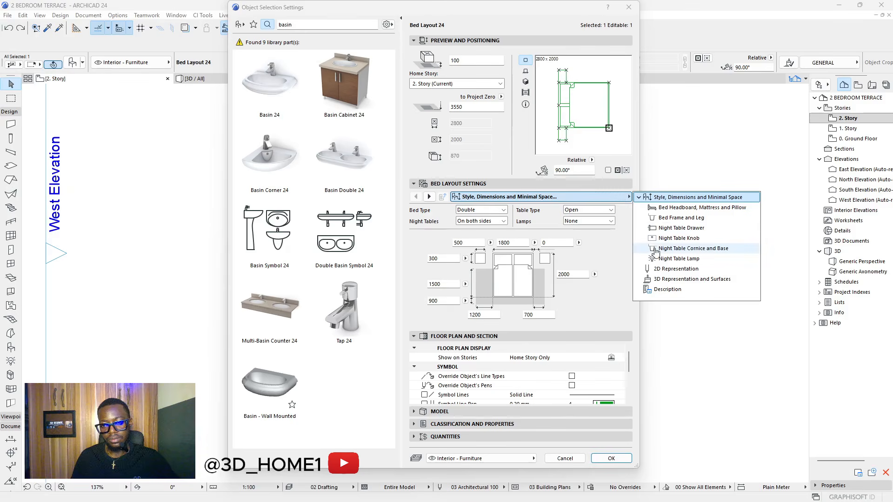
left_click(661, 270)
left_click(606, 251)
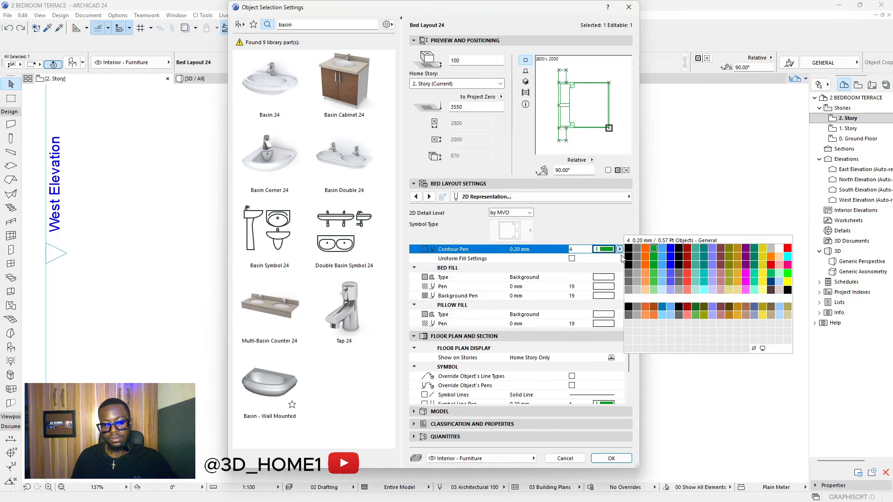
left_click(637, 287)
left_click(611, 458)
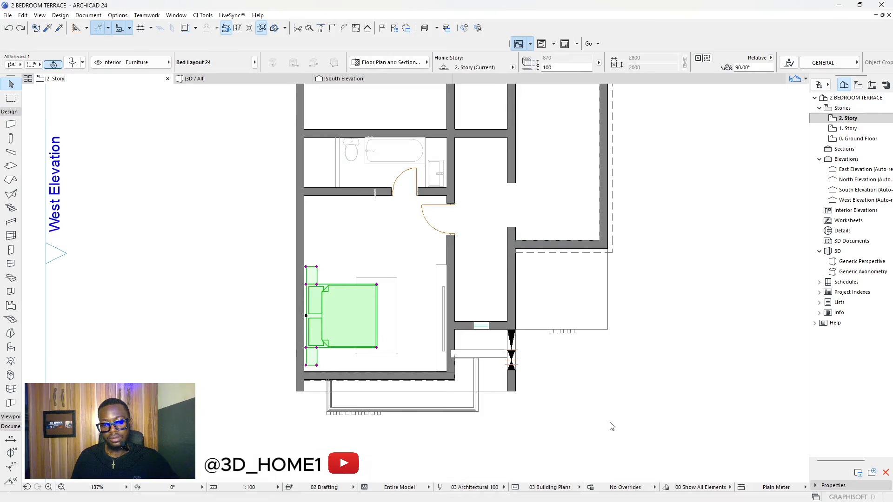
left_click(637, 326)
- Search the object library for "ward" and compare the Wardrobe 01 24, Wardrobe 02 24 and Wardrobe Modular 24 models
scroll(411, 298, "down", 3)
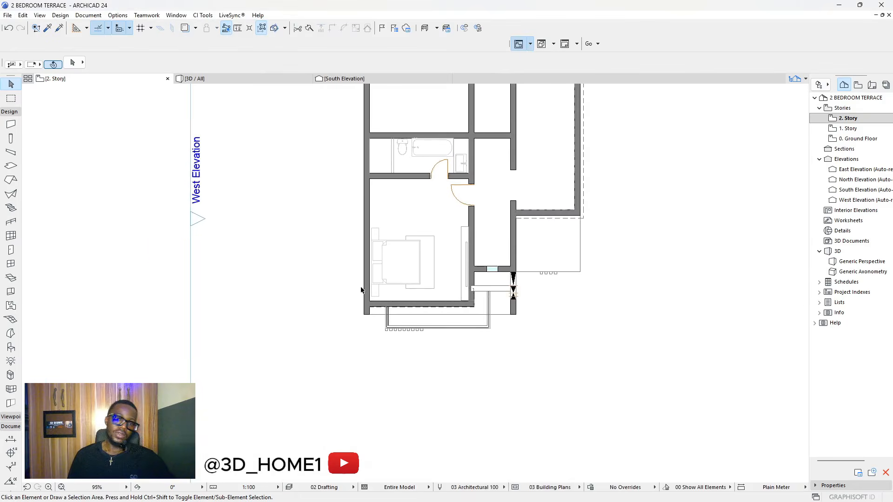
scroll(402, 235, "down", 3)
scroll(400, 191, "up", 6)
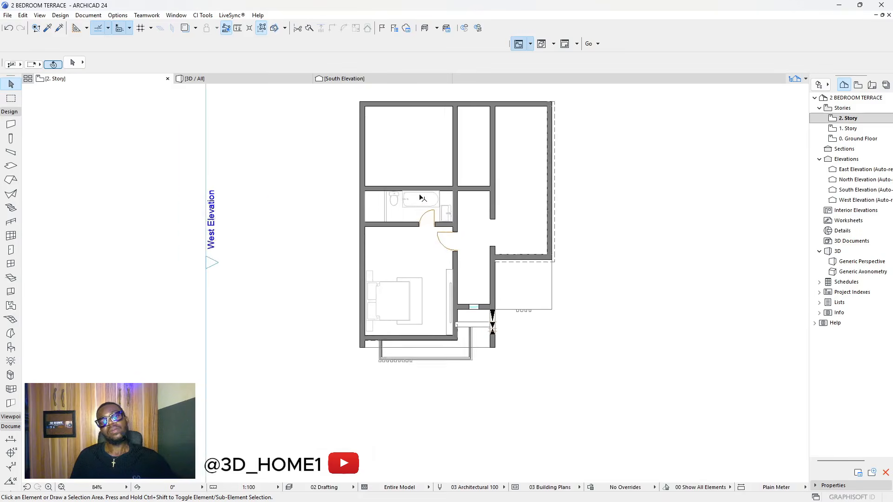
scroll(372, 256, "down", 2)
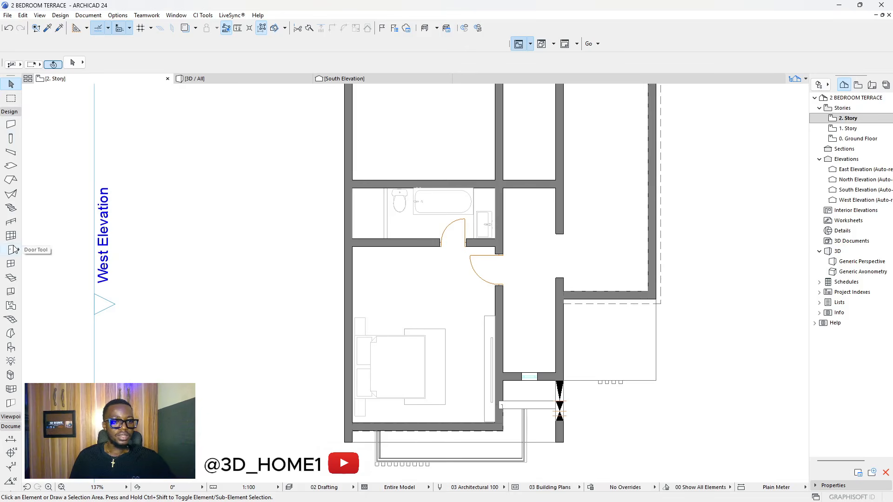
double_click(10, 348)
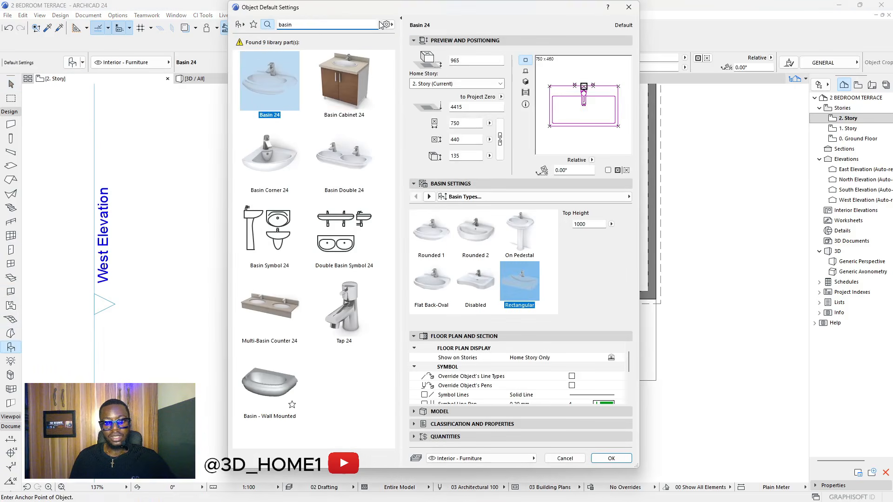
type("ward")
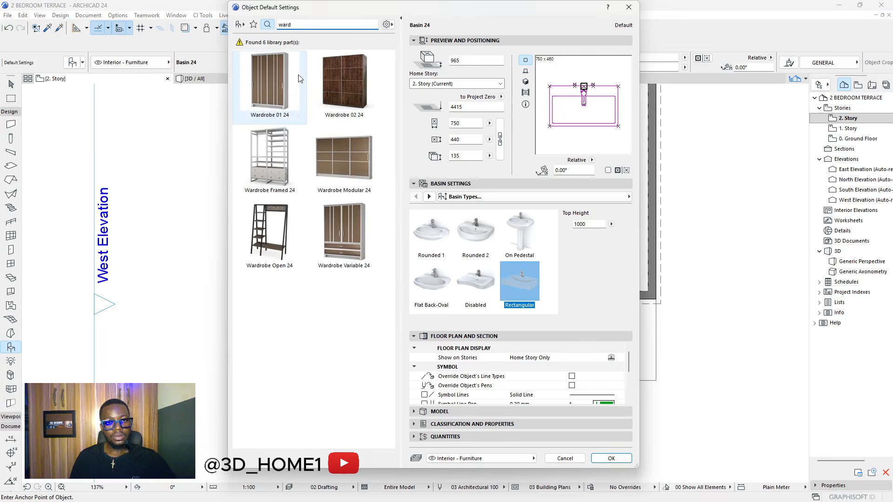
left_click(272, 80)
left_click(345, 80)
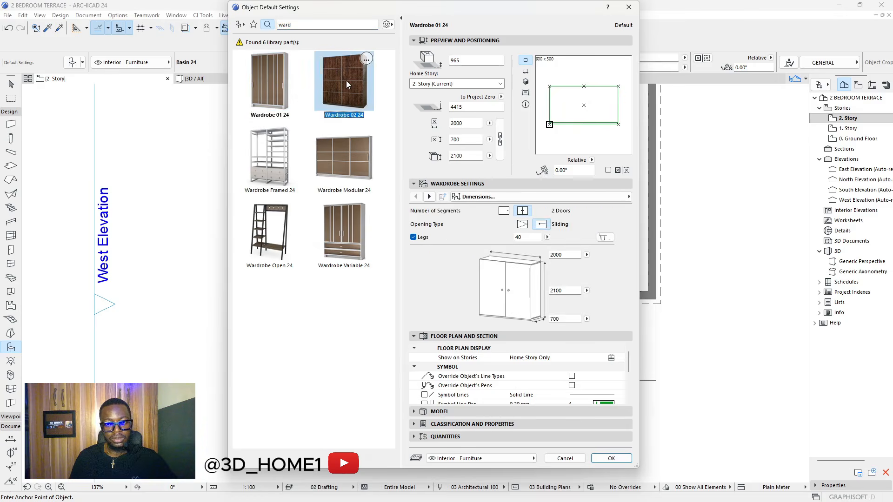
left_click(329, 156)
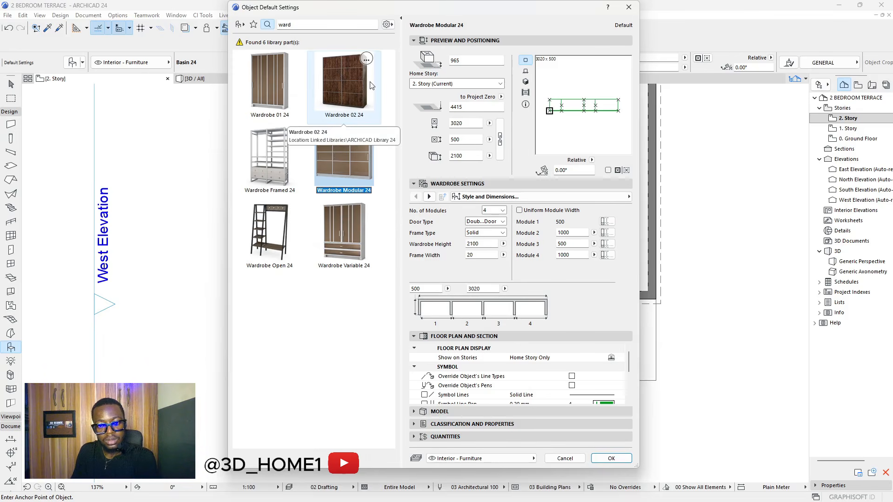
left_click(266, 86)
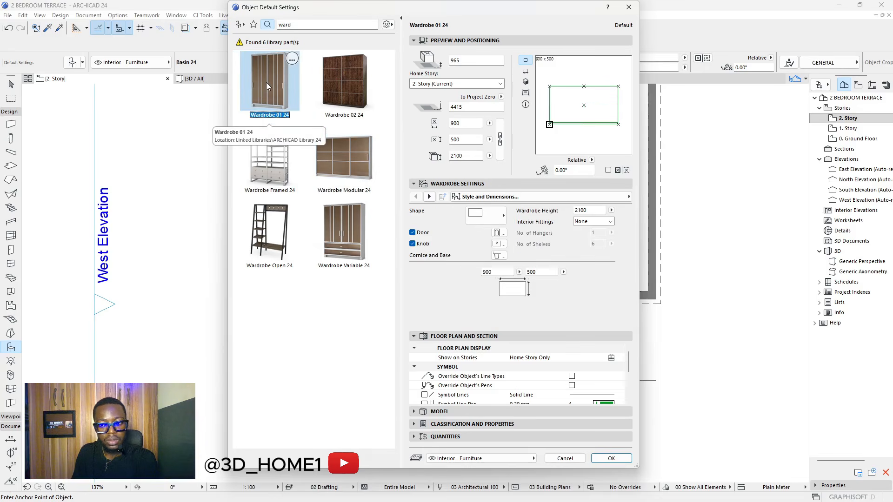
- Choose Wardrobe 02 24 as the default object and set its depth to 600
left_click(342, 87)
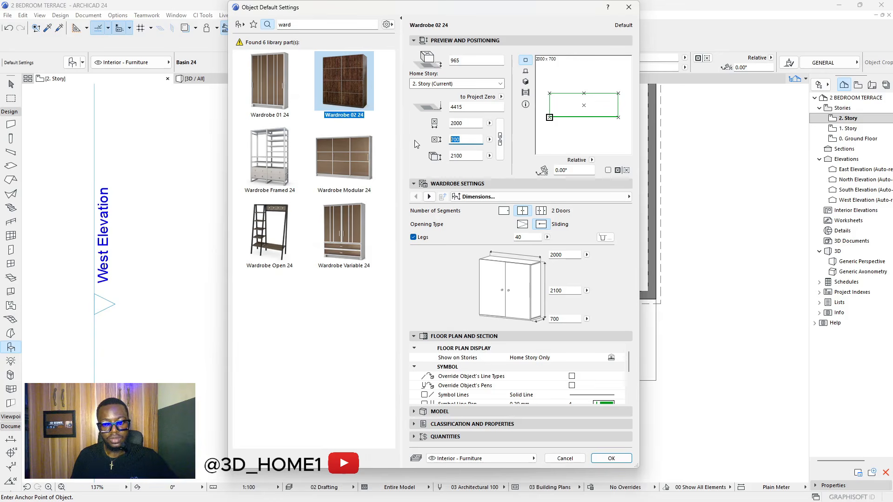
type("600")
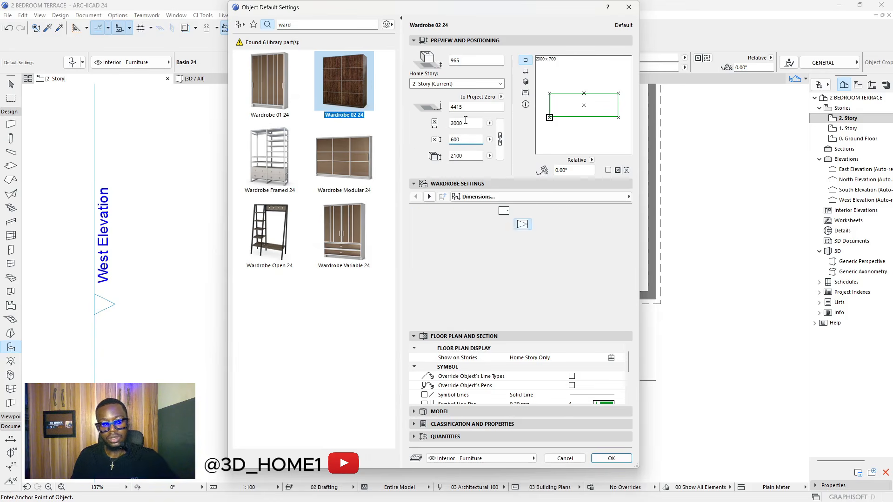
left_click(465, 123)
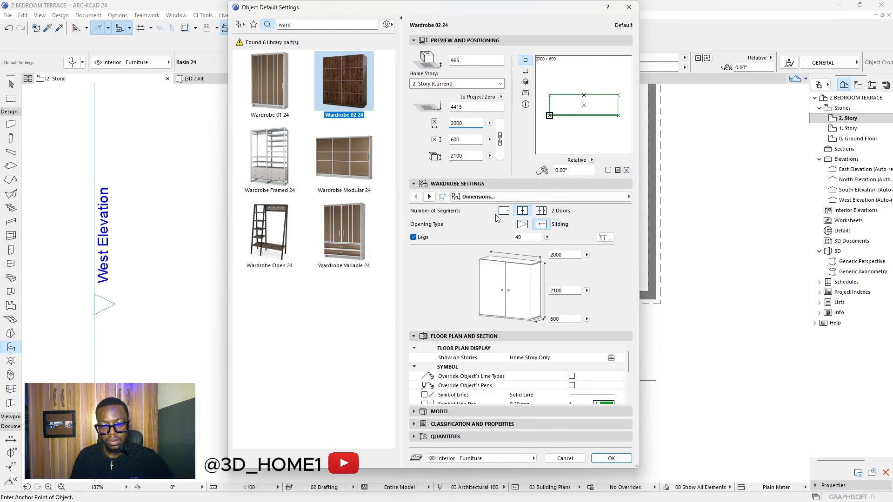
- Look through the Wardrobe 02 24 settings pages past Minimal Space and return to the Dimensions page
left_click(429, 197)
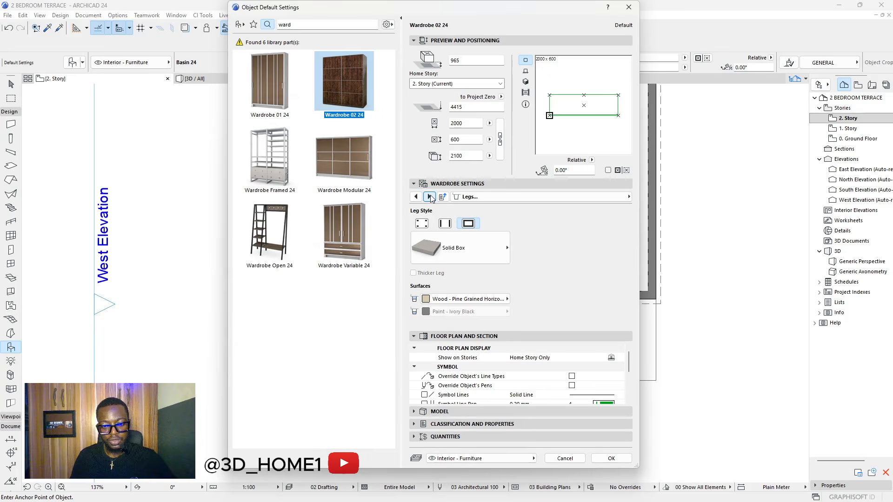
left_click(429, 197)
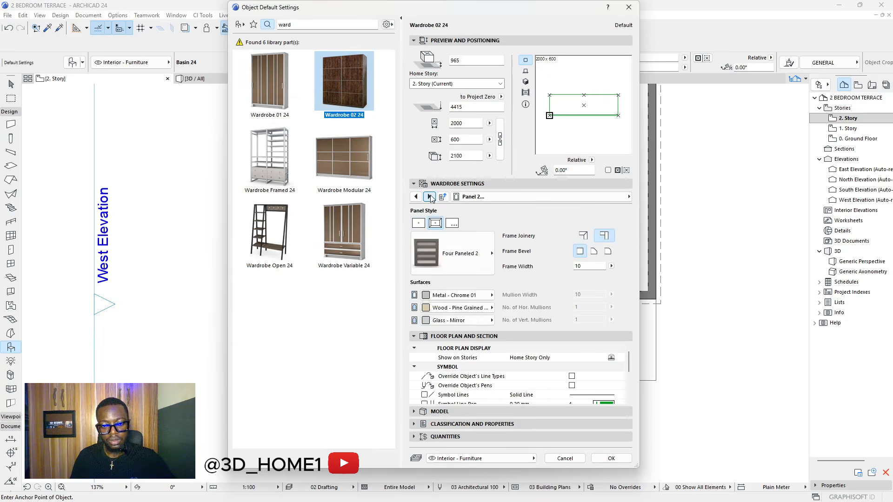
left_click(429, 197)
left_click(429, 197)
left_click(429, 197)
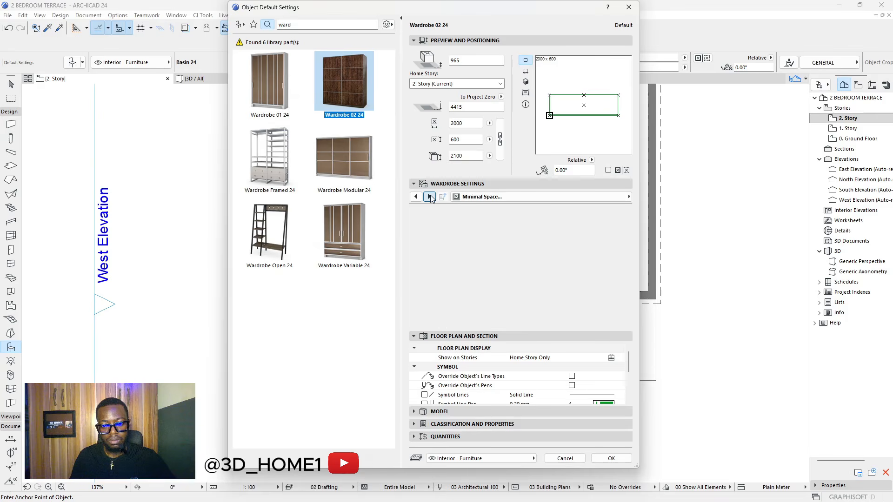
left_click(429, 196)
left_click(418, 196)
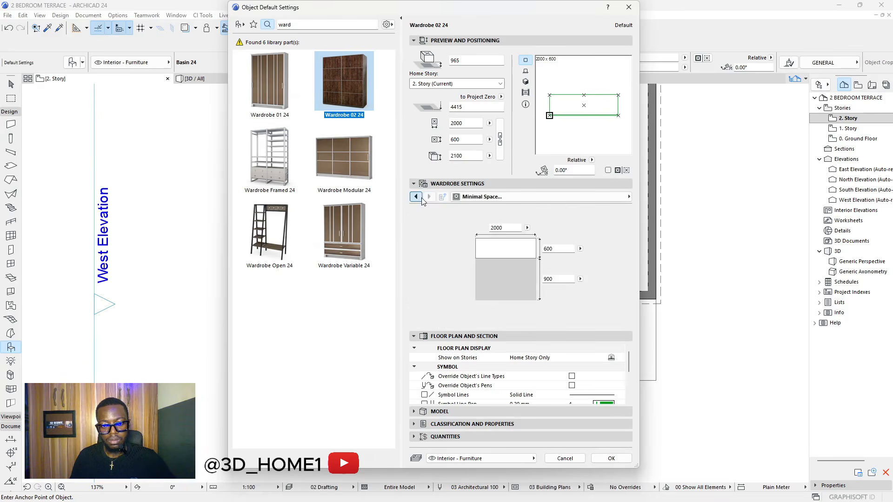
left_click(418, 197)
left_click(418, 197)
left_click(417, 197)
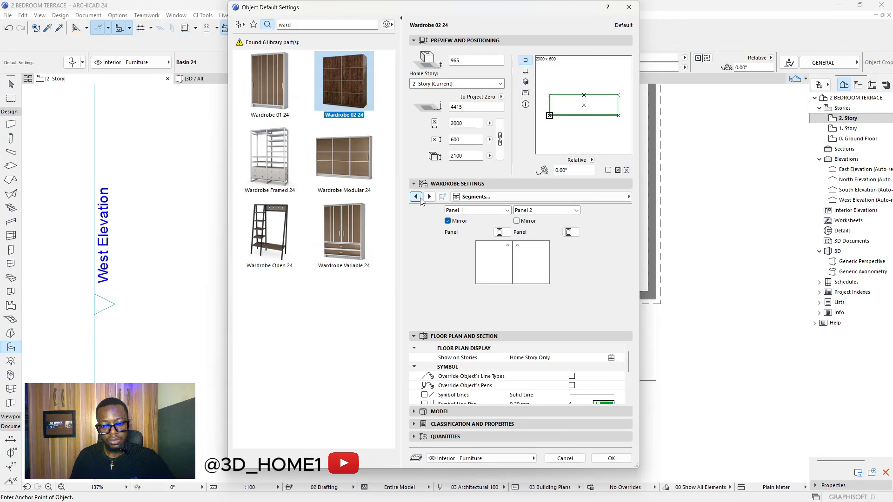
left_click(418, 197)
left_click(418, 197)
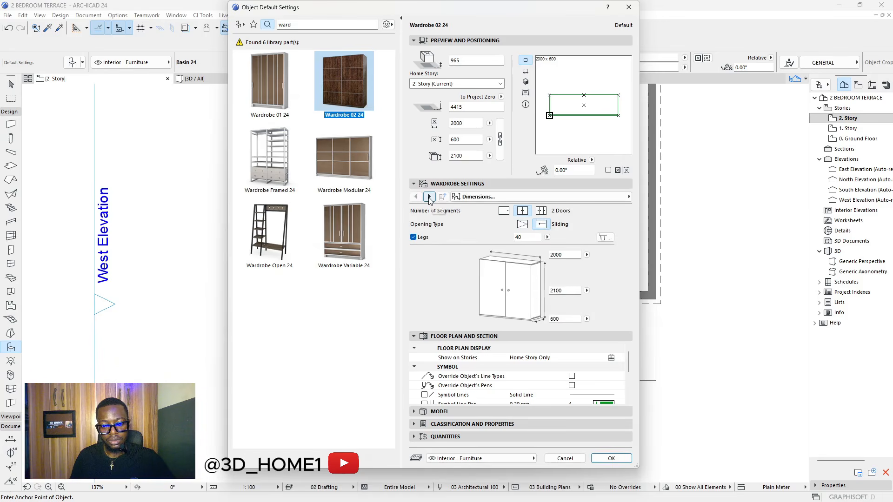
- Examine the leg, segment, panel, knob, representation, minimal space and description settings of Wardrobe 02 24
left_click(429, 197)
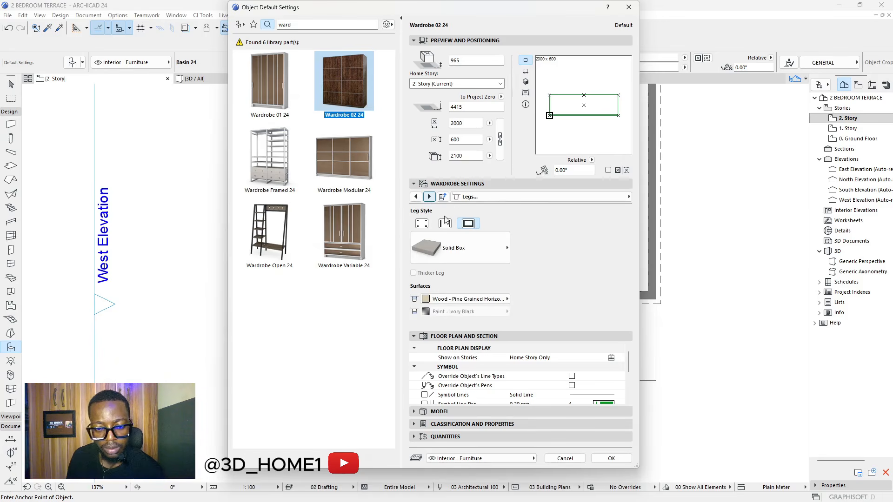
left_click(489, 253)
left_click(429, 197)
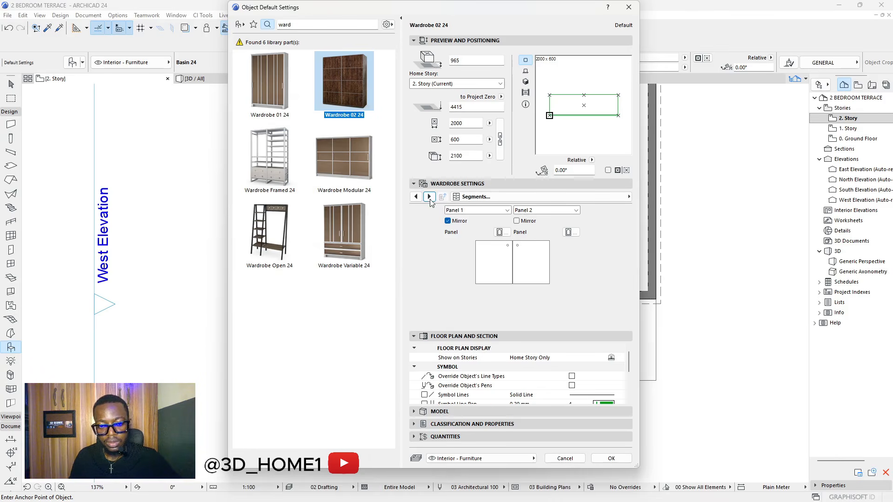
left_click(429, 197)
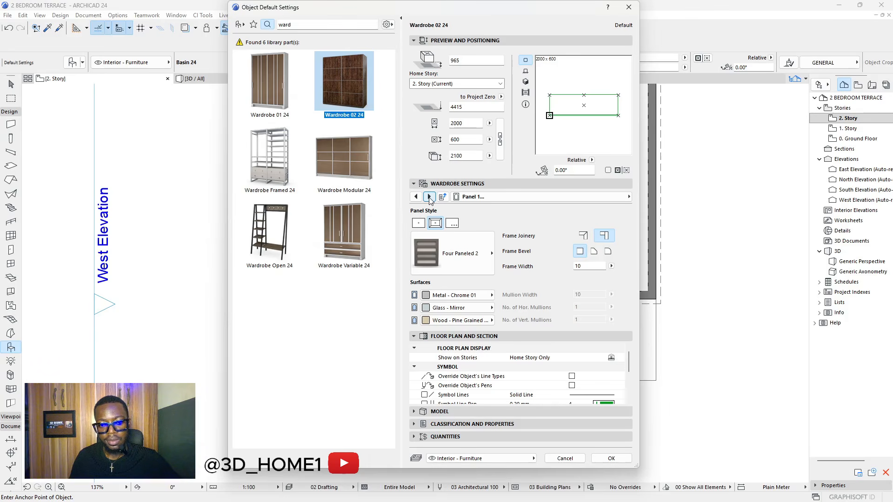
left_click(429, 197)
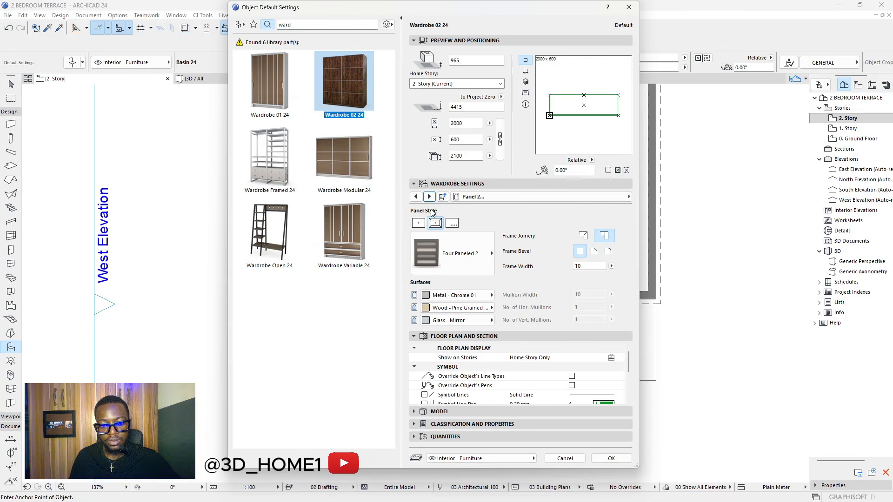
left_click(430, 198)
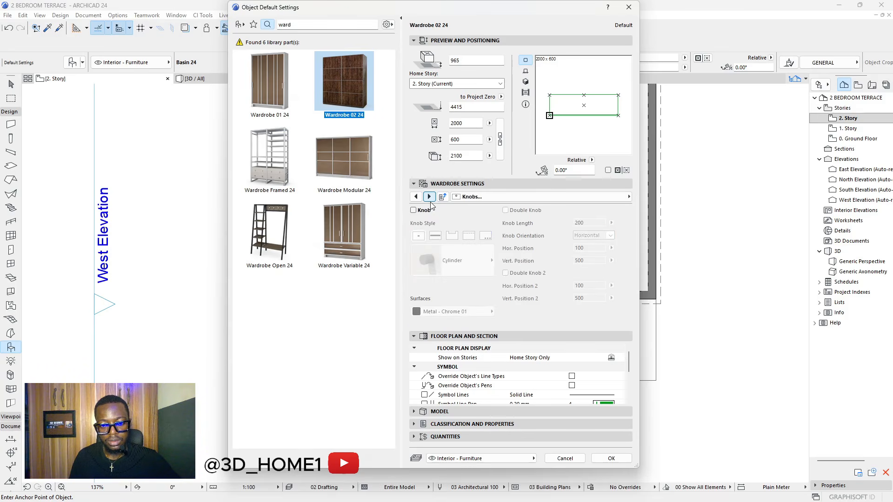
left_click(430, 197)
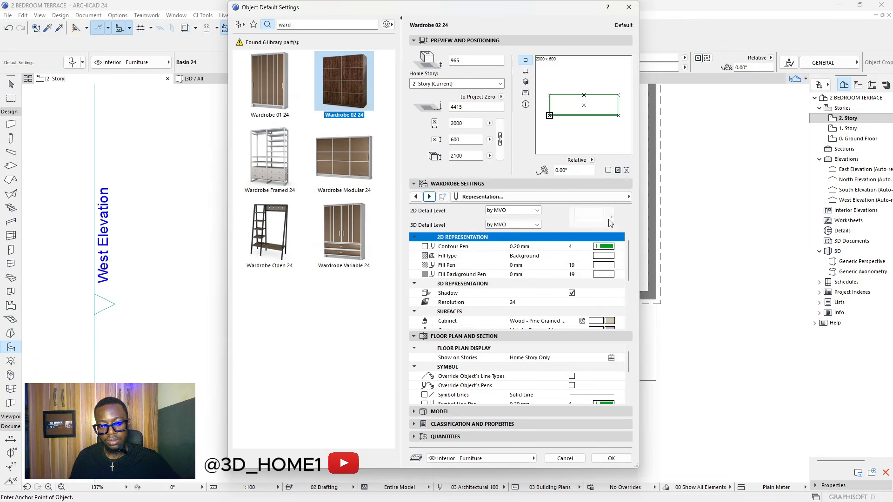
scroll(449, 247, "down", 5)
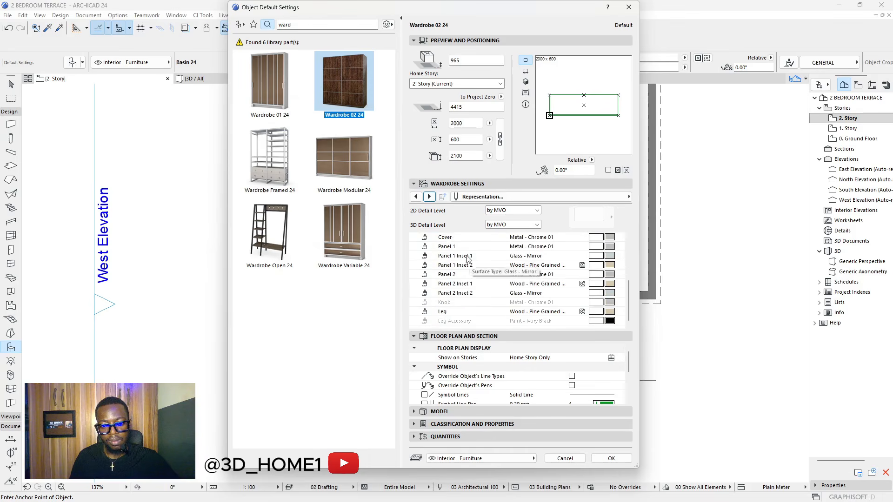
left_click(430, 197)
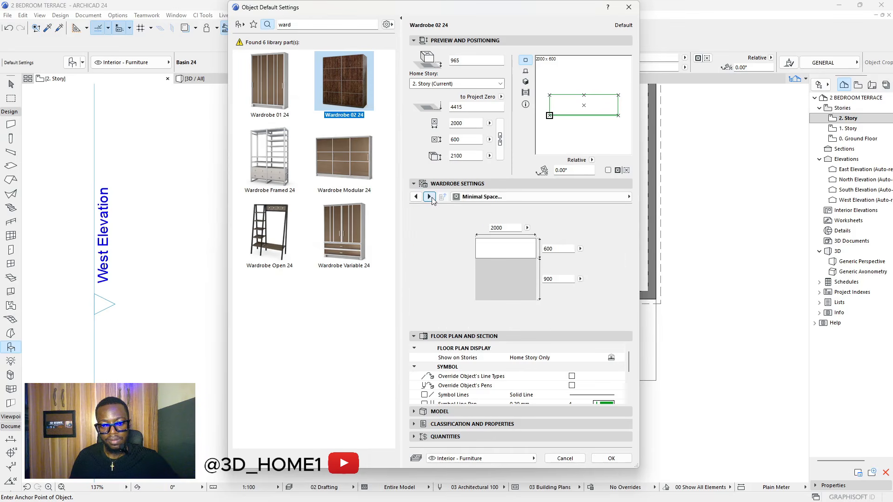
left_click(429, 197)
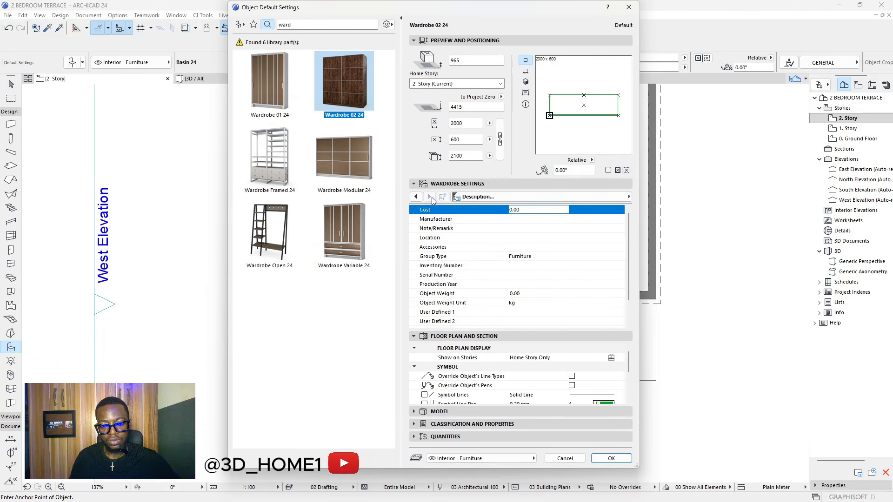
- Choose Wardrobe 01 24 as the default object, trying the Corner-L shape before restoring the Square shape
left_click(258, 84)
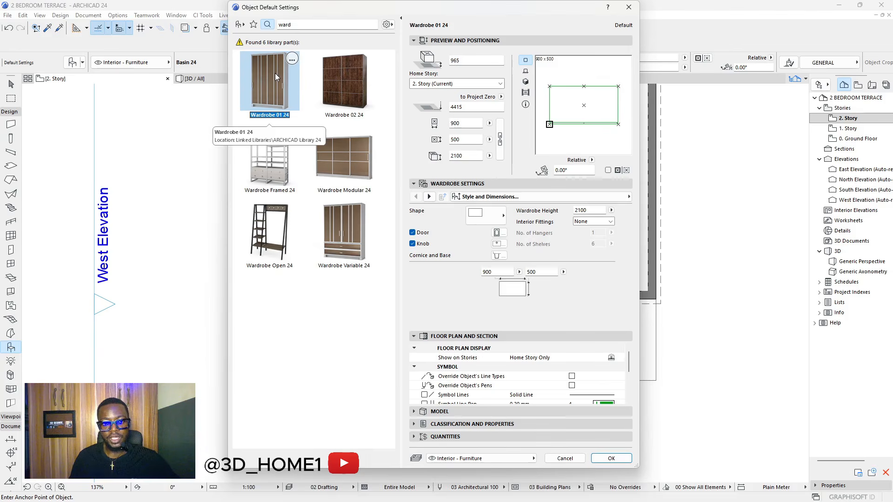
left_click(503, 219)
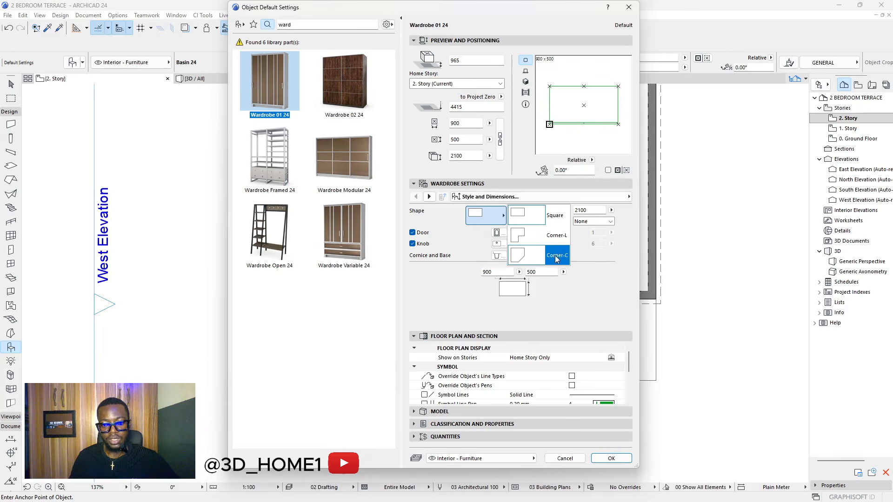
left_click(541, 230)
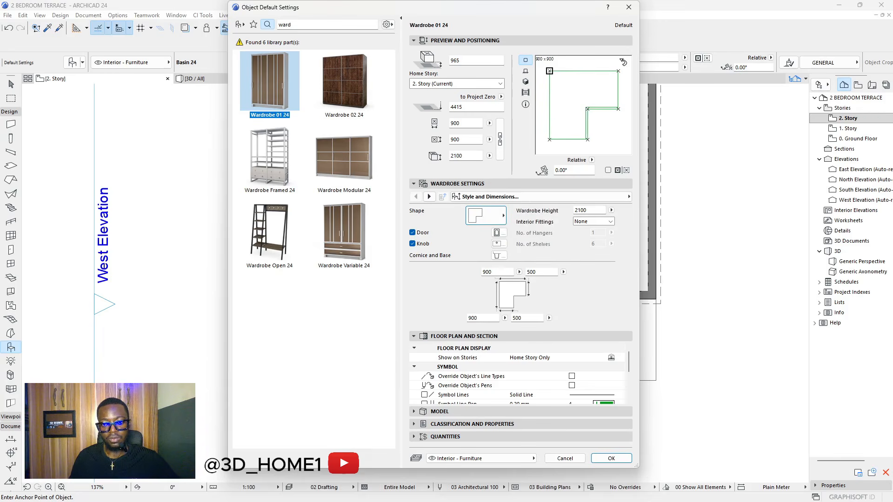
left_click(498, 217)
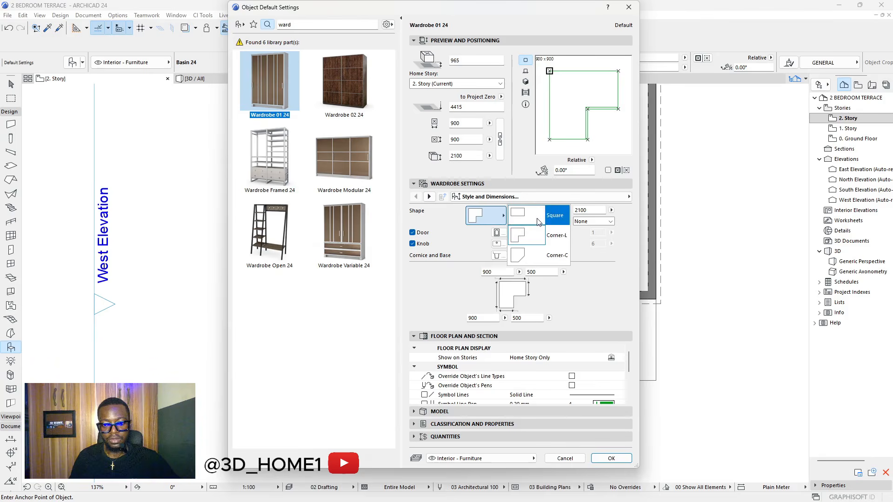
left_click(518, 230)
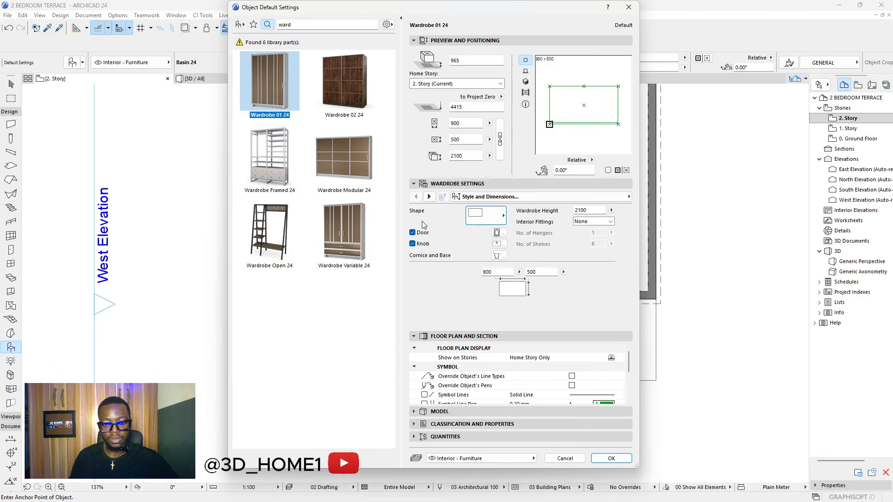
- Examine the cornice, door, knob and 2D representation settings of Wardrobe 01 24, including its 2D detail levels, and return to Style and Dimensions
left_click(430, 197)
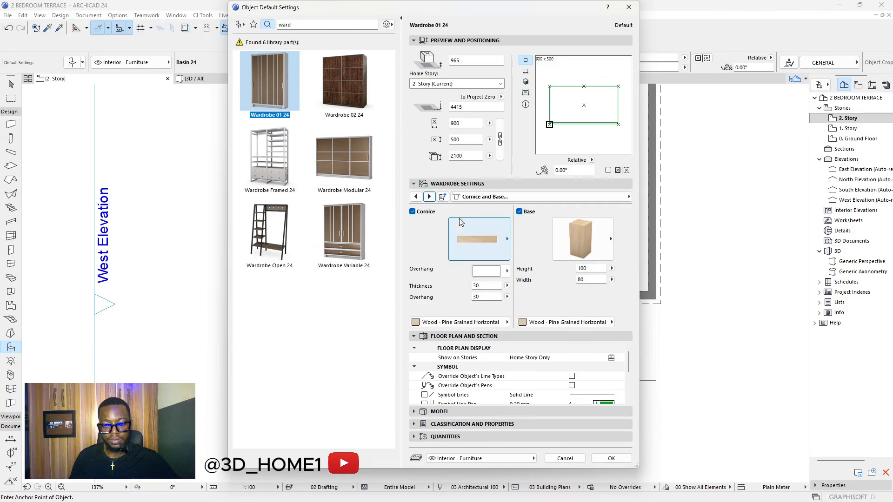
left_click(429, 197)
left_click(429, 197)
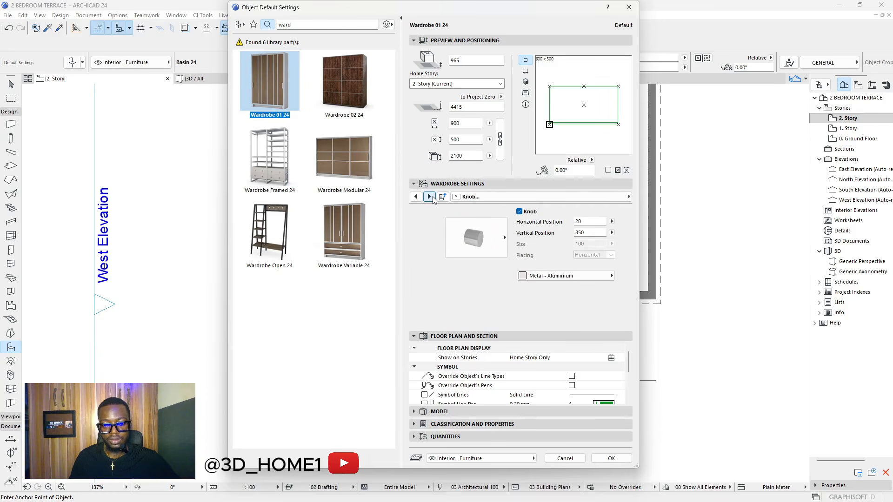
left_click(430, 197)
left_click(505, 214)
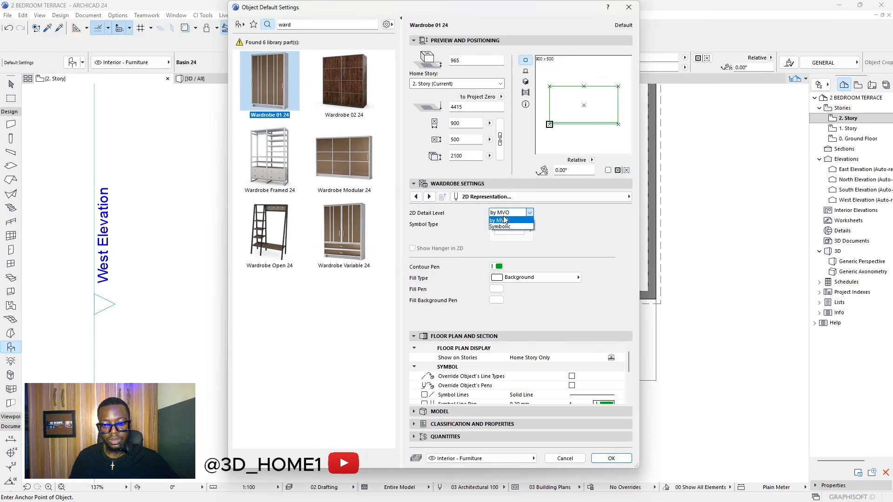
left_click(507, 218)
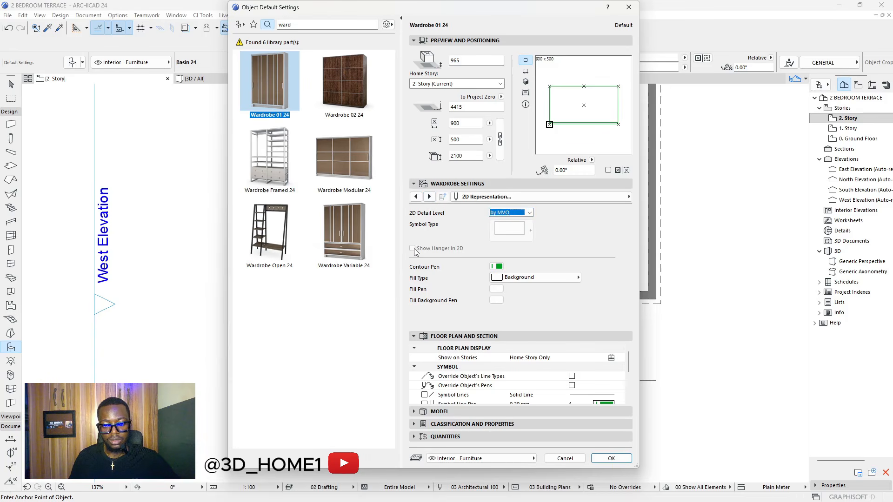
left_click(416, 197)
left_click(416, 197)
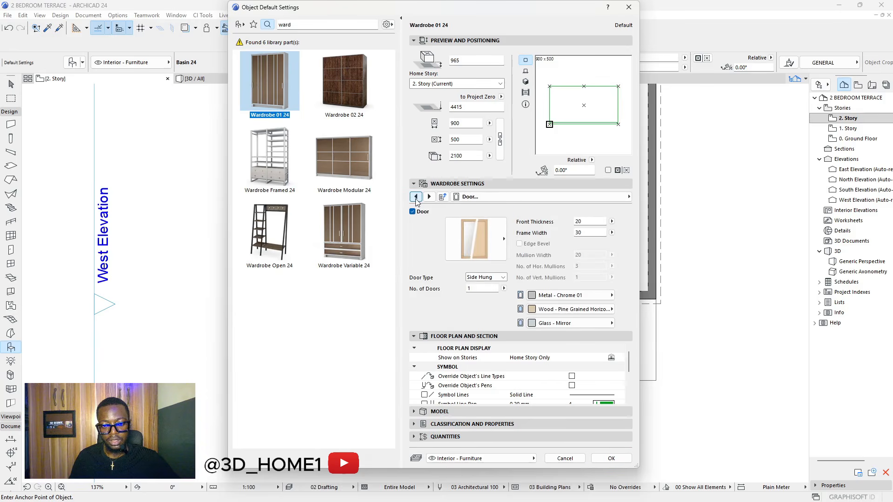
left_click(416, 197)
left_click(415, 197)
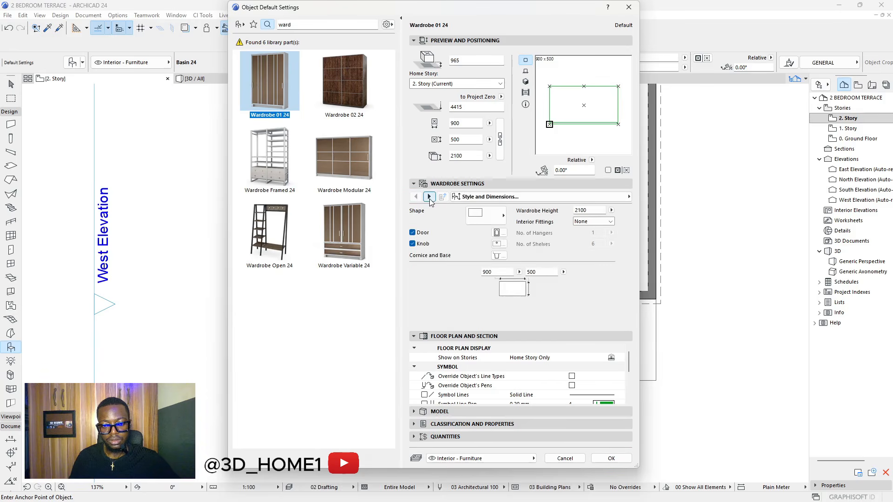
- Inspect the cornice and base settings, the available wardrobe shapes and the cornice overhang options of Wardrobe 01 24
left_click(429, 197)
left_click(494, 241)
left_click(449, 222)
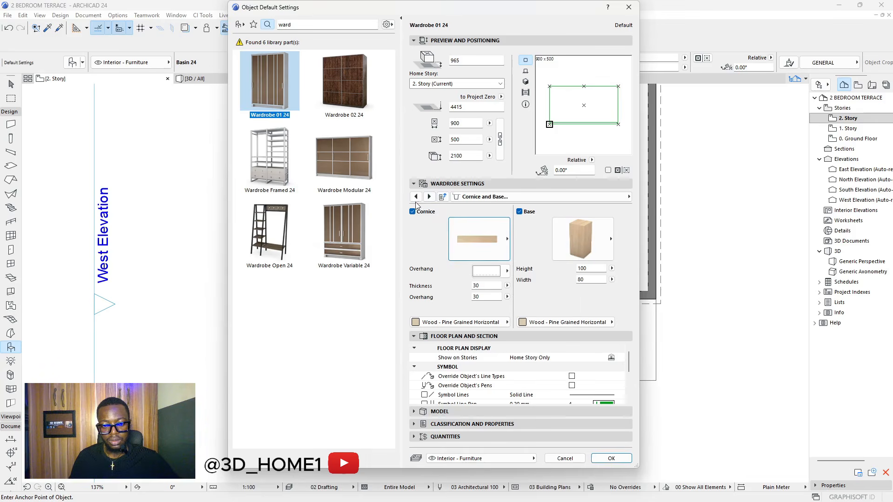
left_click(415, 200)
left_click(490, 218)
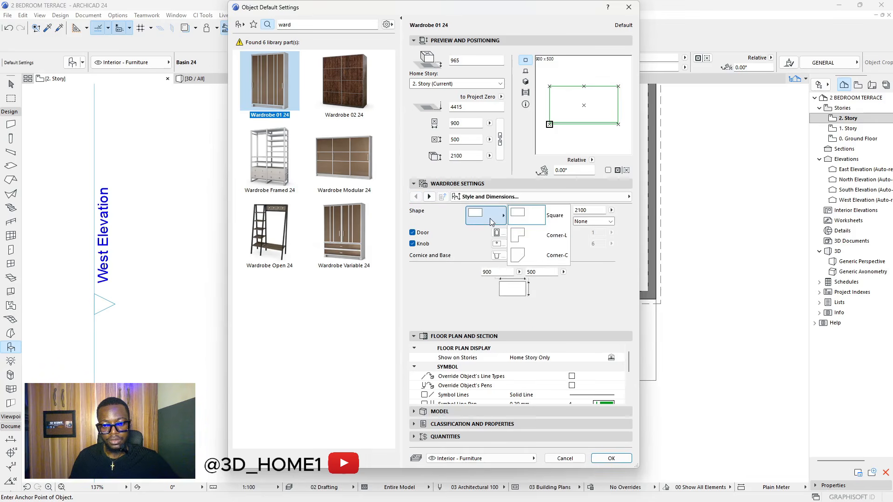
left_click(490, 218)
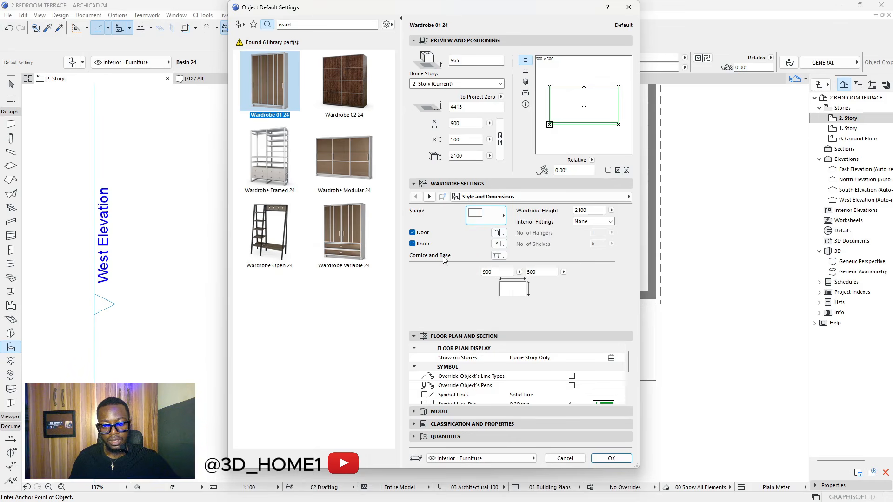
left_click(429, 196)
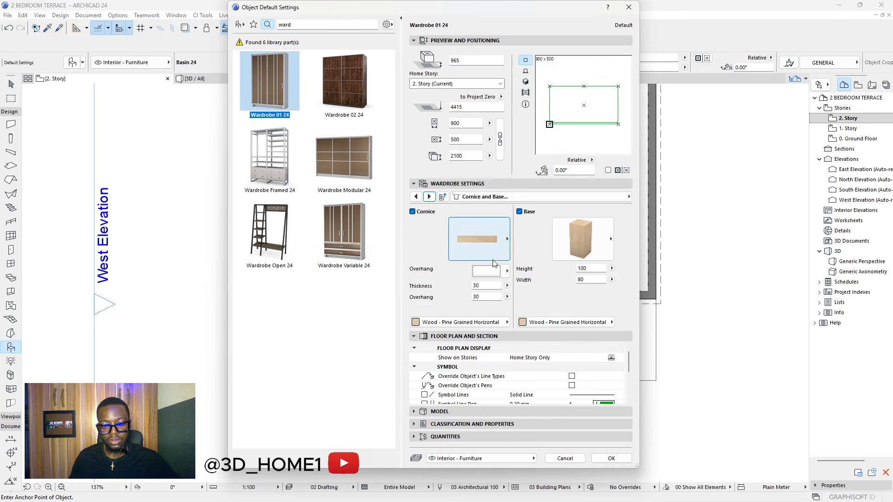
left_click(506, 272)
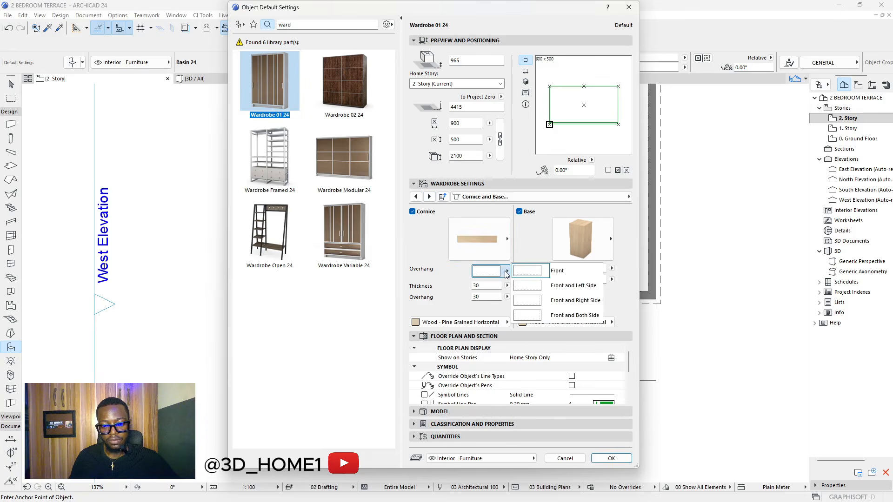
left_click(506, 272)
- Try the Symbolic 2D detail level for Wardrobe 01 24, then restore it to by MVO
left_click(429, 197)
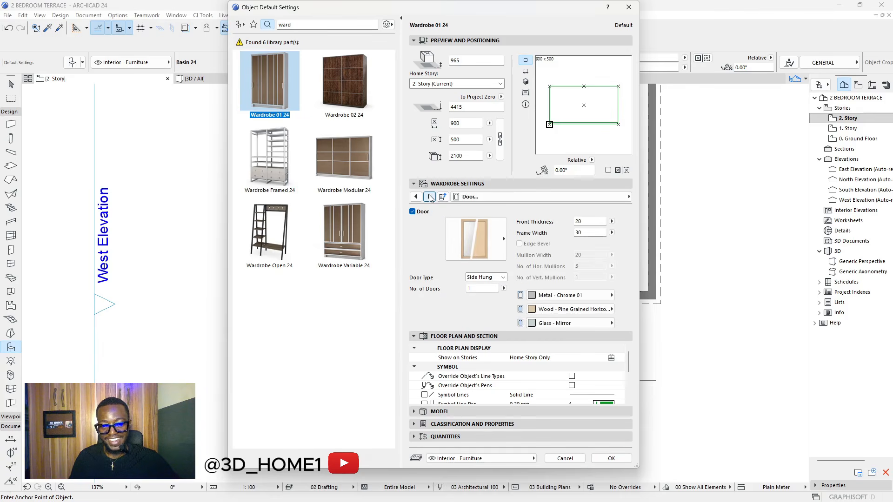
left_click(430, 197)
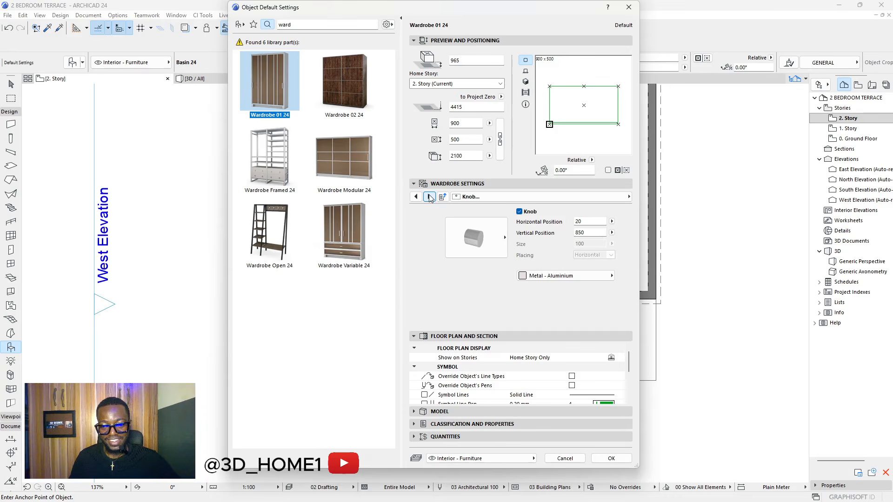
left_click(429, 197)
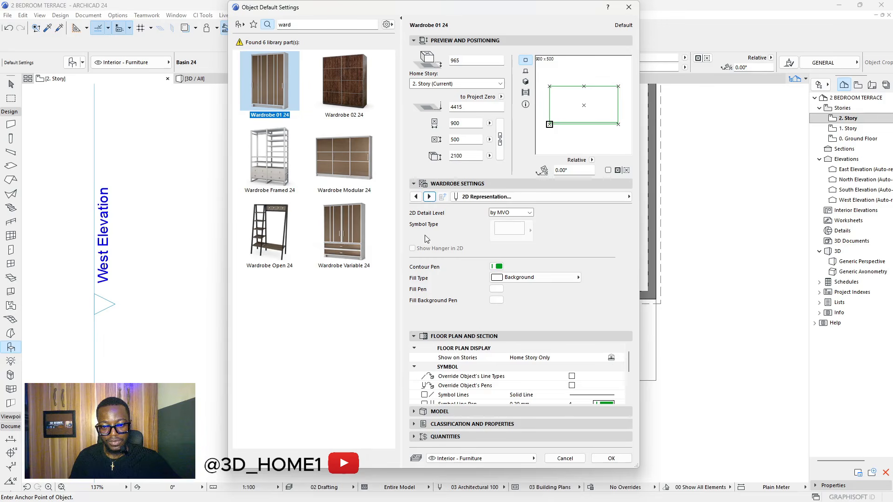
left_click(530, 214)
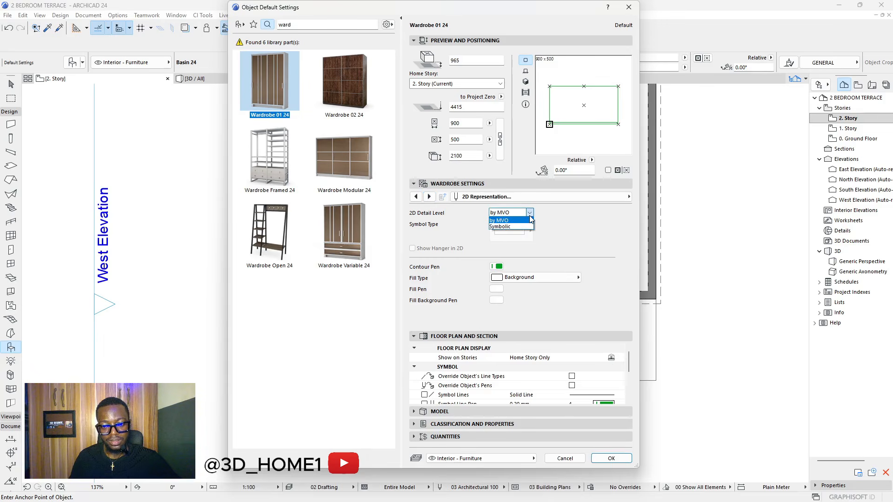
left_click(514, 226)
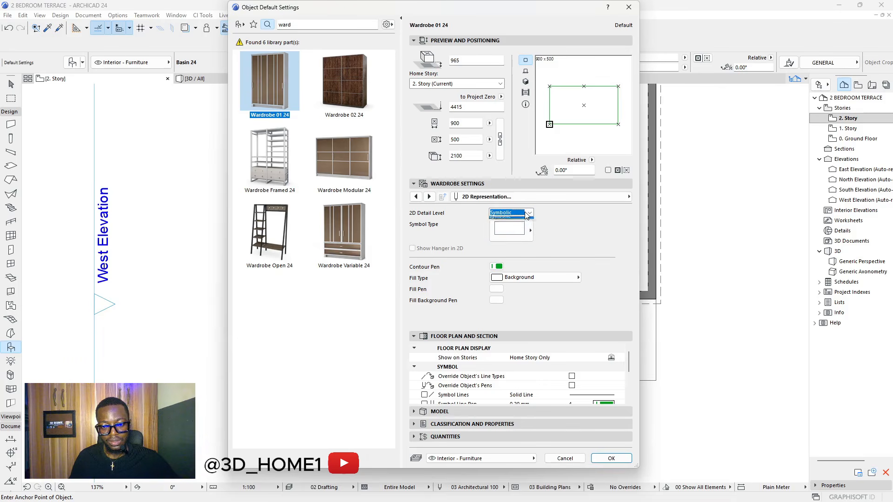
left_click(527, 213)
left_click(520, 220)
- Review the 3D representation, surfaces and description settings of Wardrobe 01 24, then go back through the pages to Style and Dimensions
left_click(429, 197)
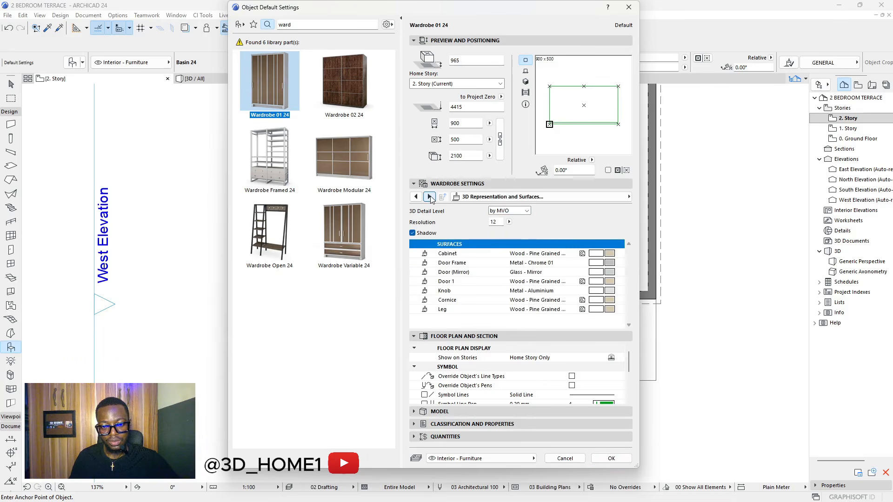
left_click(429, 196)
left_click(429, 197)
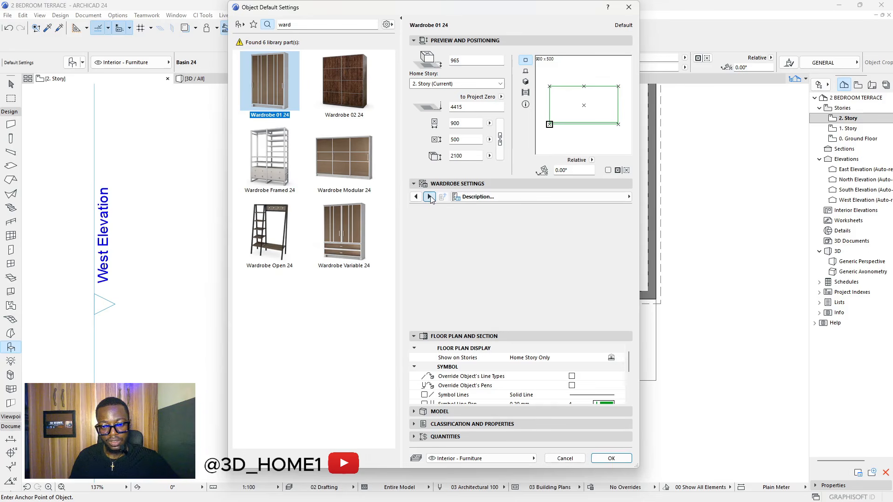
left_click(417, 197)
left_click(416, 196)
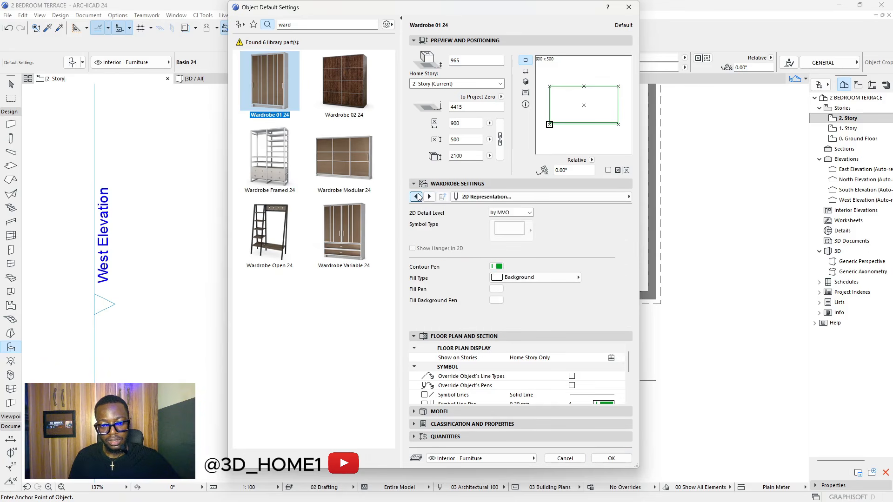
left_click(416, 197)
left_click(417, 196)
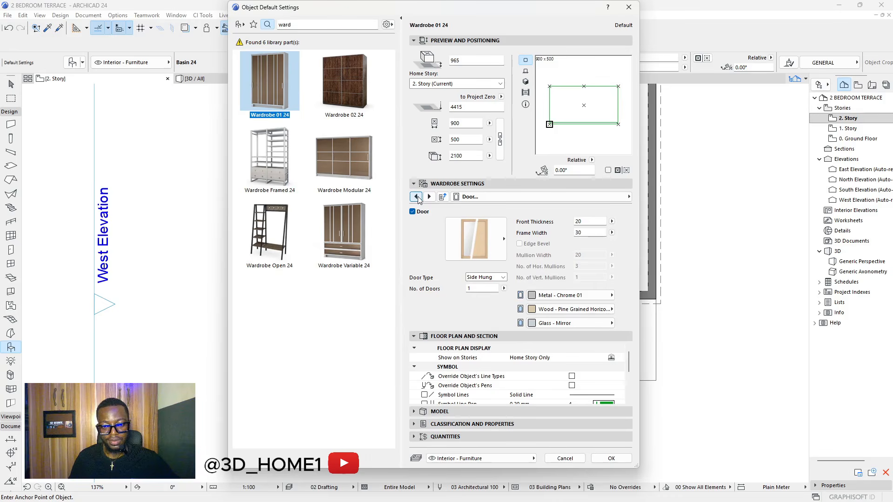
left_click(417, 196)
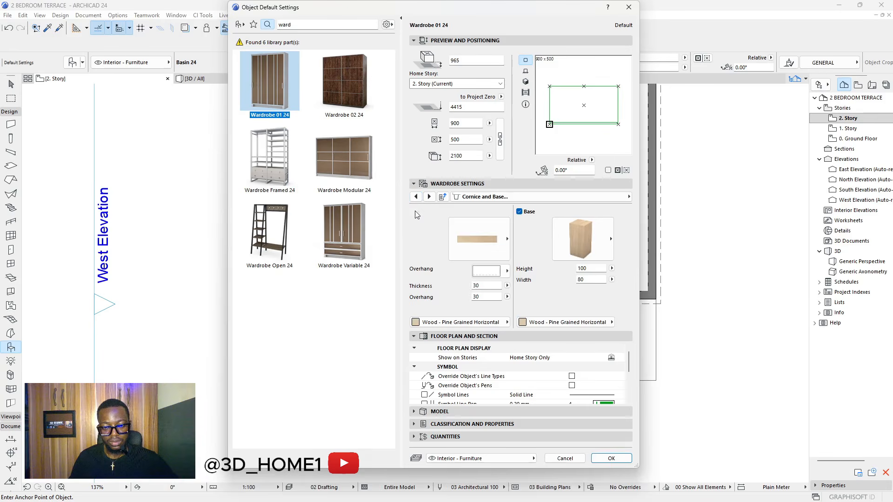
left_click(416, 196)
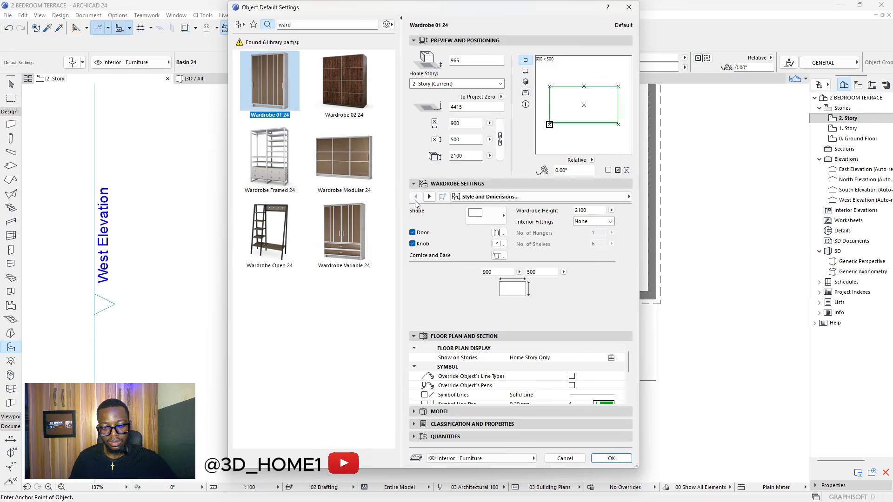
- Set the interior fittings of Wardrobe 01 24 to Hanger
left_click(594, 222)
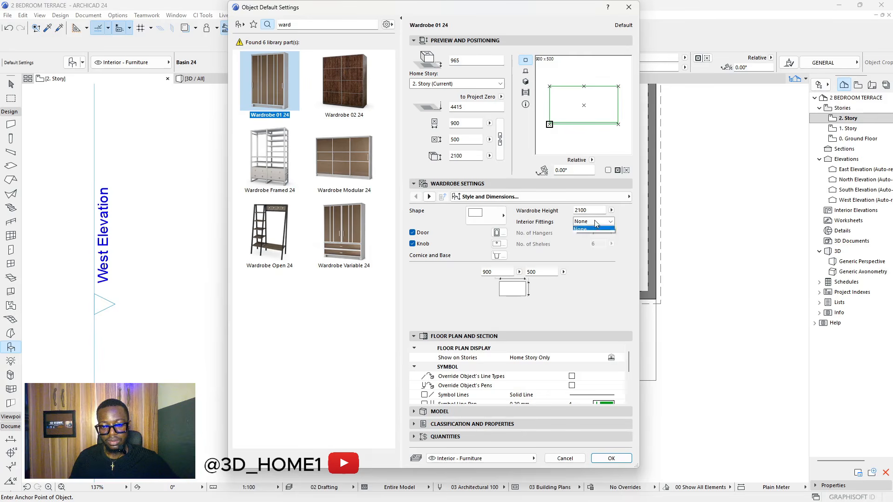
left_click(595, 222)
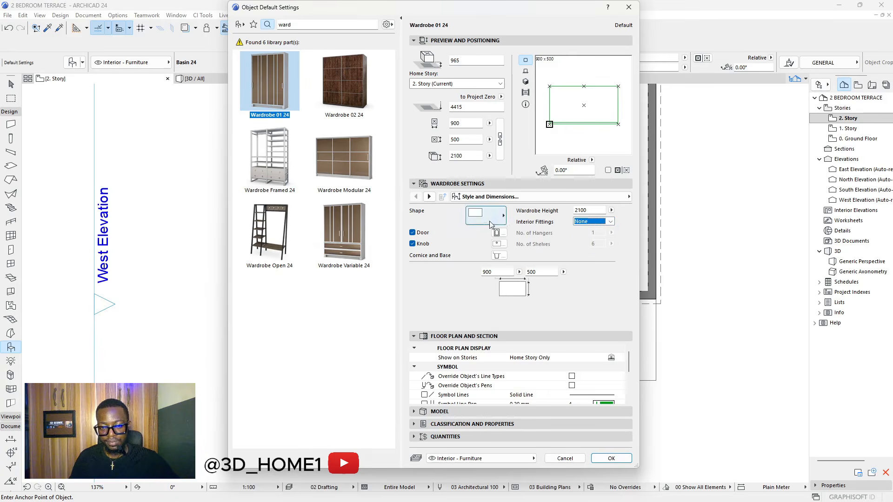
left_click(274, 82)
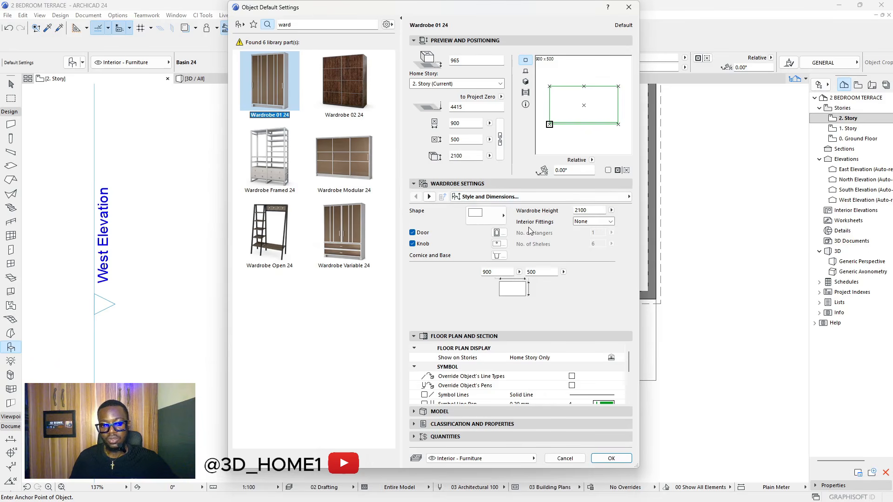
left_click(592, 222)
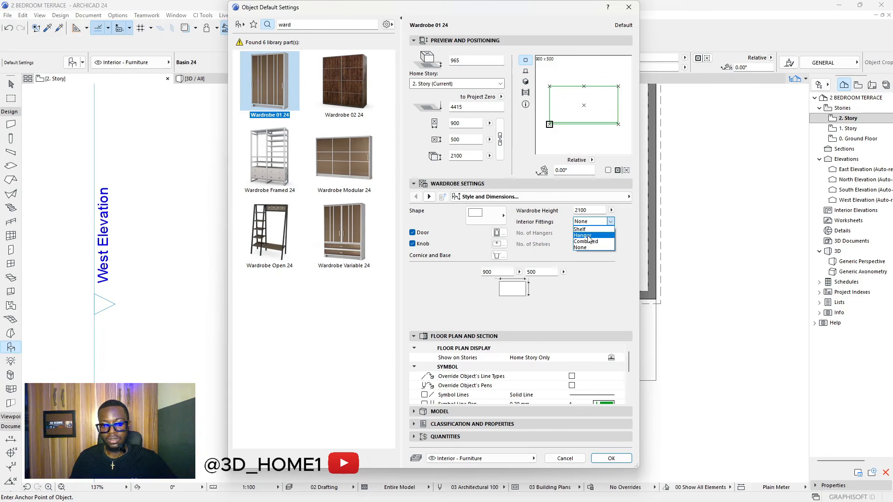
left_click(589, 236)
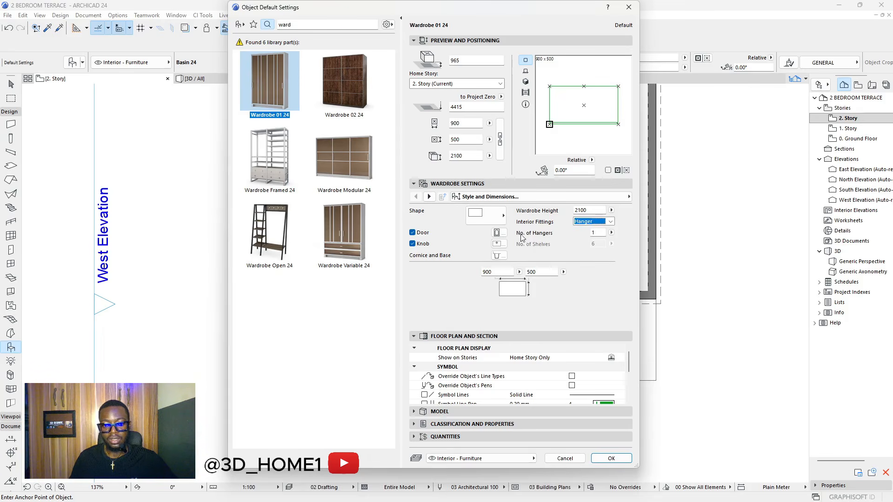
- Show the hangers in the wardrobe's 2D symbol, give it a light grey contour pen and accept the object default settings
left_click(429, 197)
left_click(429, 197)
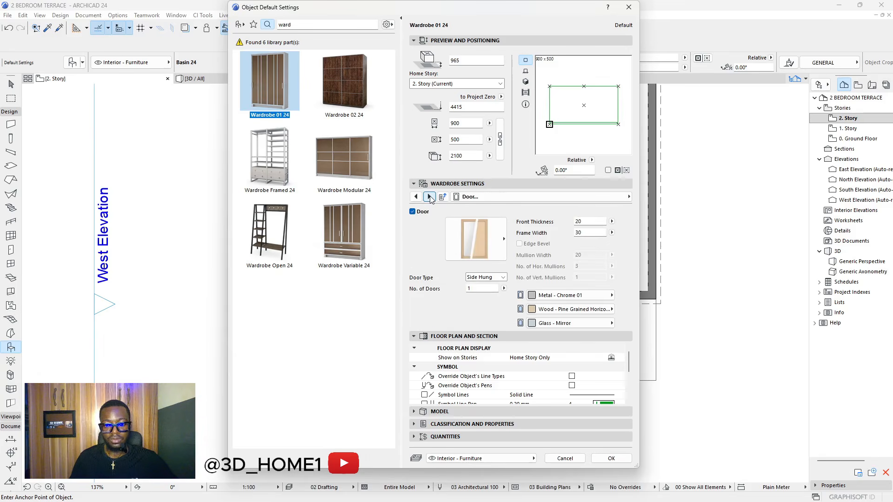
left_click(429, 196)
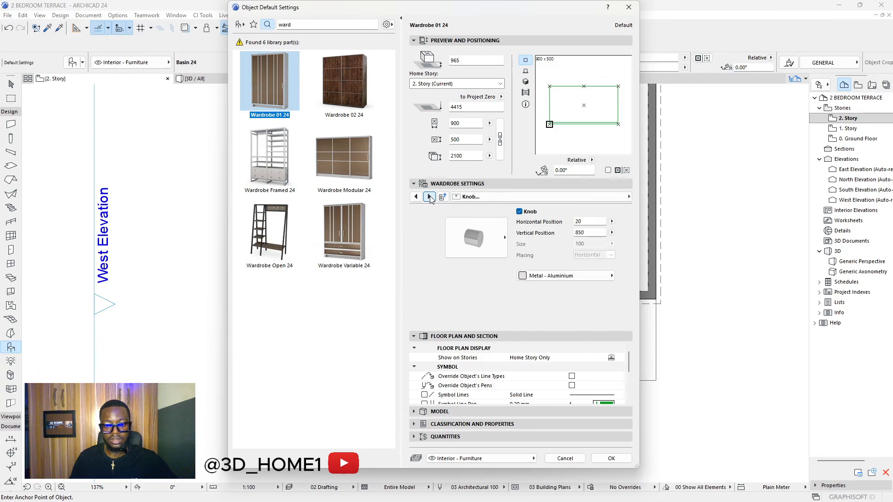
left_click(429, 197)
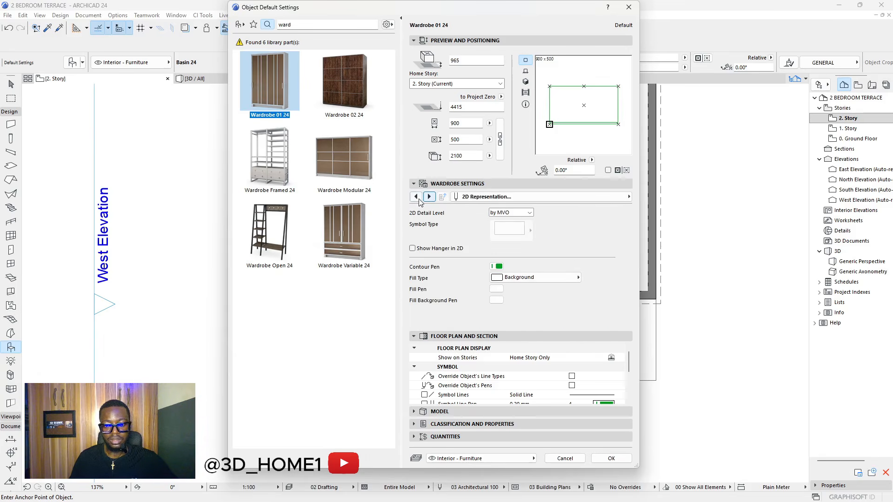
left_click(412, 249)
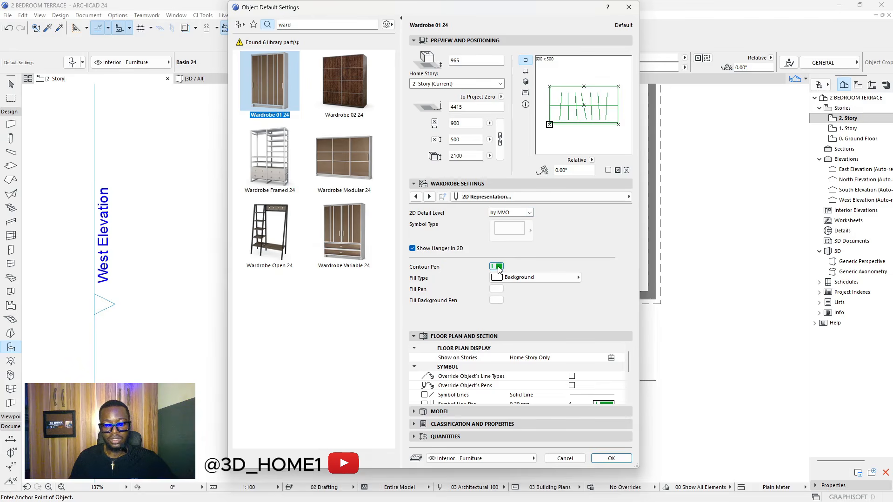
left_click(498, 269)
left_click(518, 303)
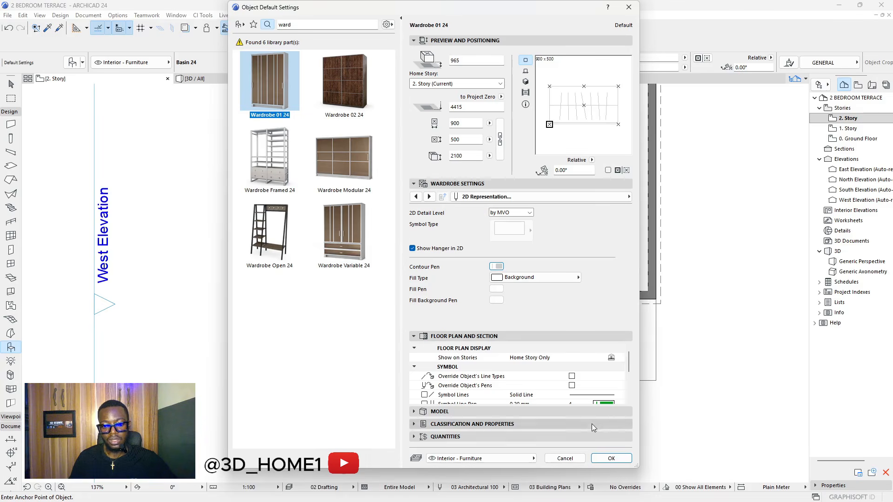
left_click(611, 459)
- Place Wardrobe 01 24 in the bedroom and move it into the corner between the outer wall and the bathroom wall
scroll(359, 250, "up", 3)
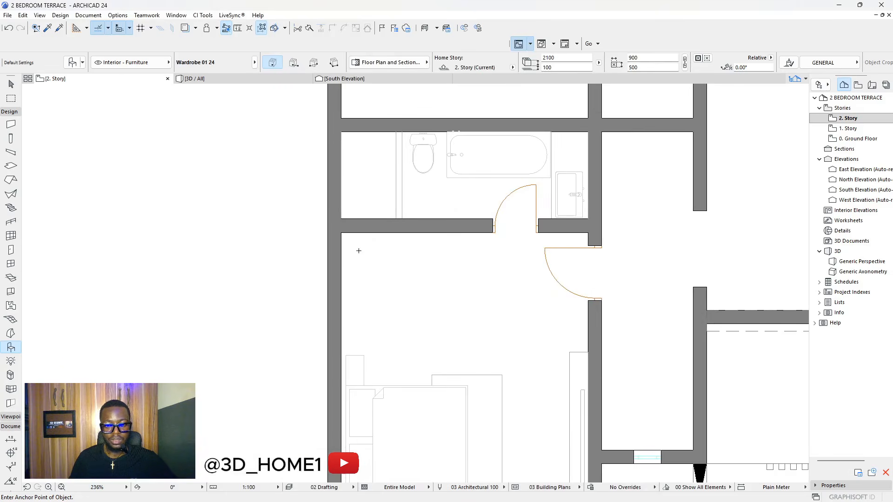
left_click(358, 251)
key("Escape")
left_click(385, 236)
left_click(386, 235)
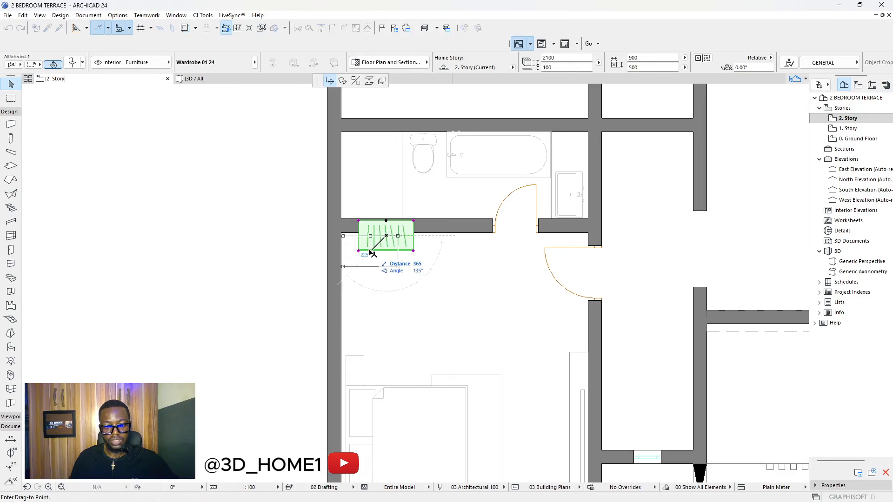
left_click(368, 247)
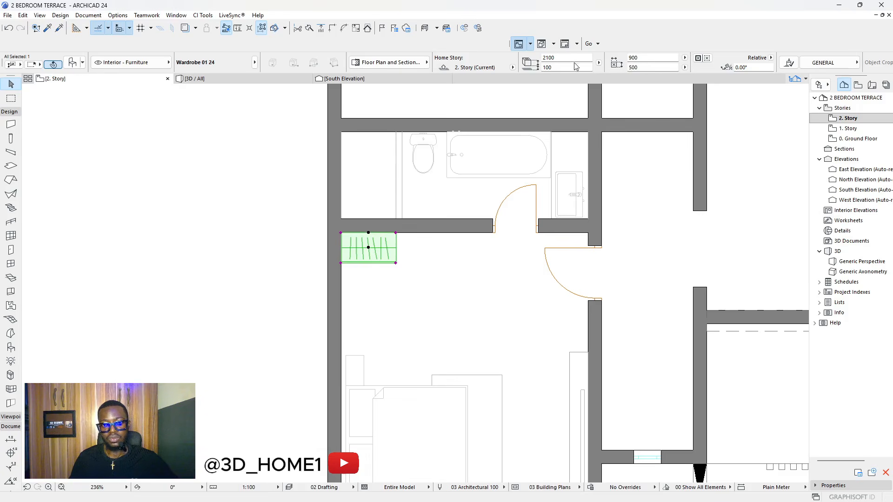
- Set the width of the wardrobe in the bedroom corner to 2000 mm and deselect it
left_click(647, 58)
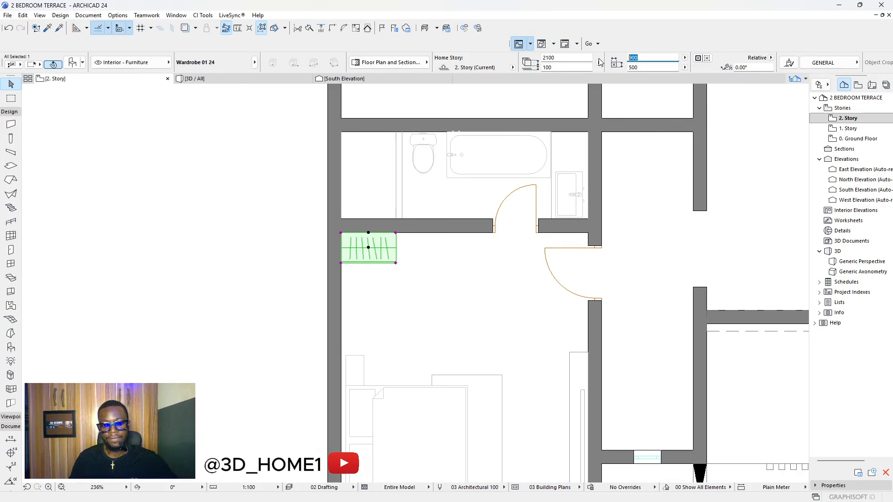
type("2000")
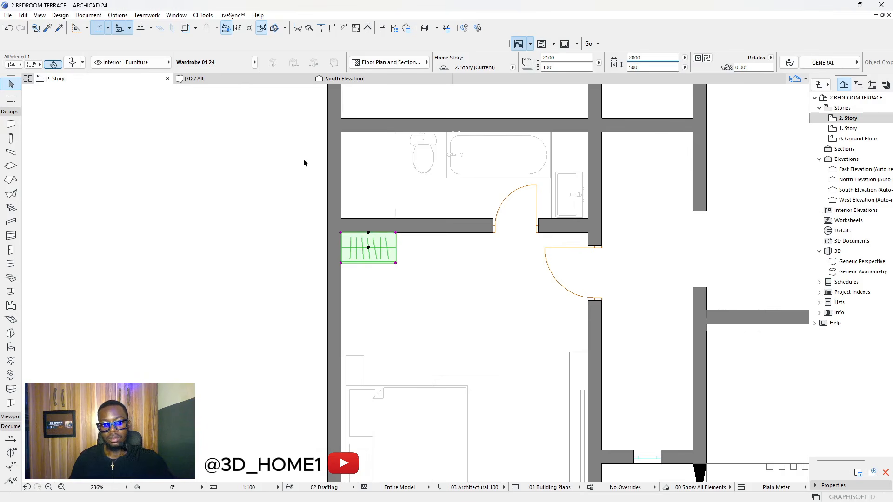
key("Return")
left_click(302, 162)
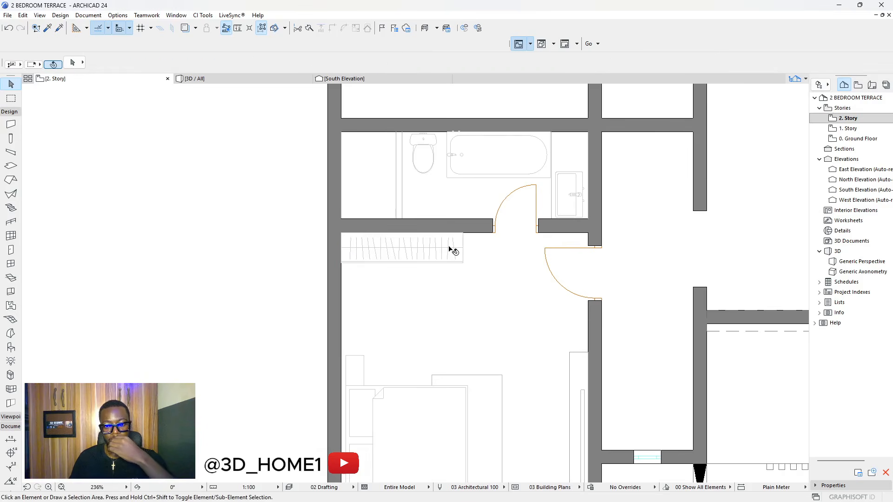
- Widen the bedroom wardrobe to 2500 mm along the bathroom wall and deselect it
left_click(450, 250)
left_click(650, 57)
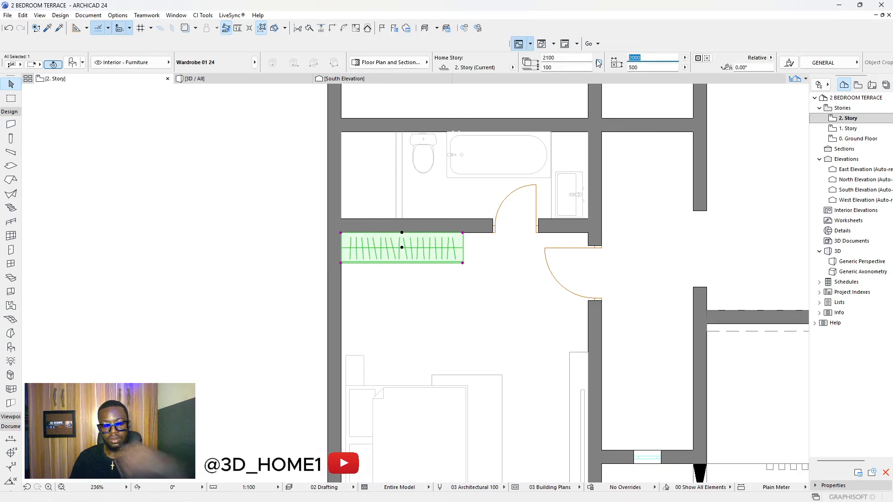
type("2500")
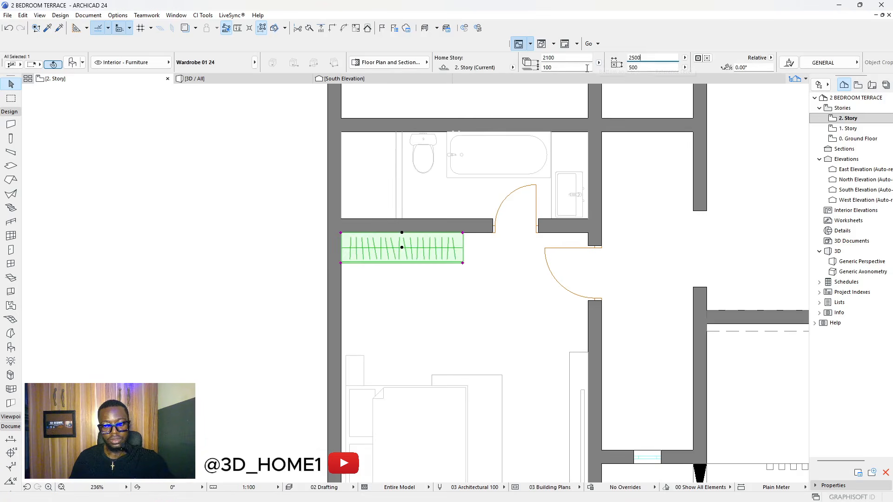
left_click(280, 180)
- Move the bathroom door slightly along its wall, away from the end of the wardrobe and towards the washbasin side
scroll(553, 228, "up", 1)
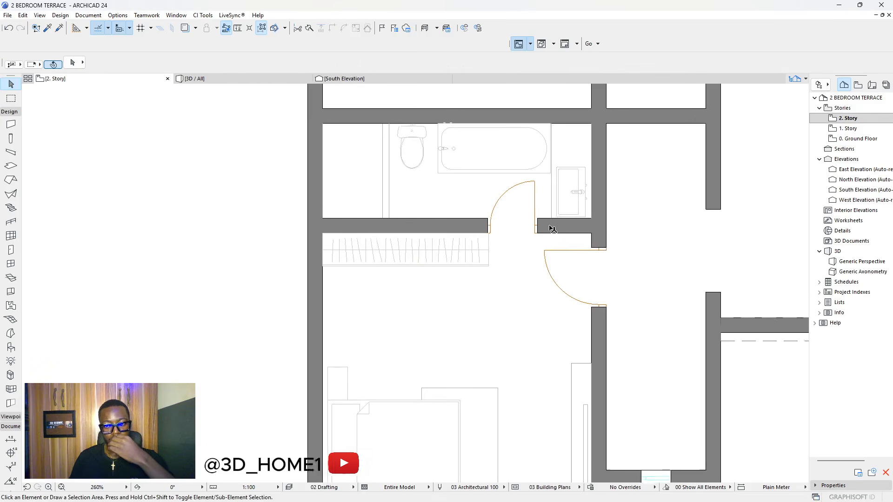
scroll(551, 229, "up", 8)
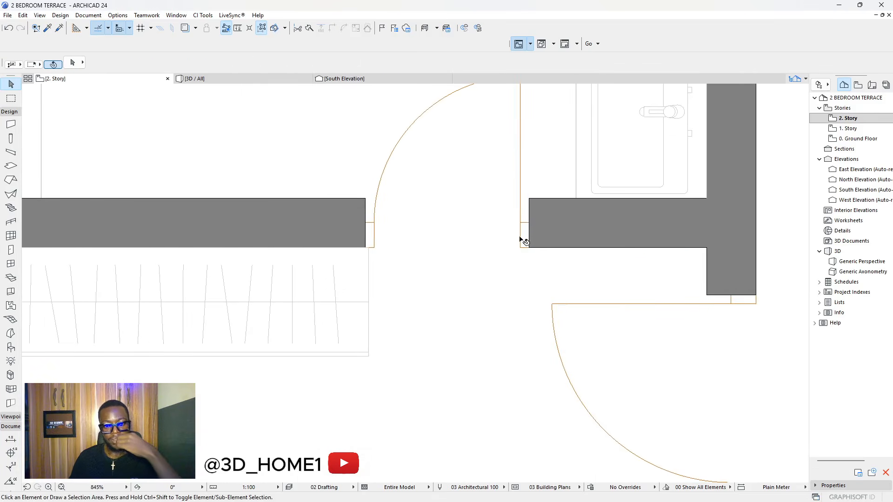
left_click(521, 239)
left_click(529, 199)
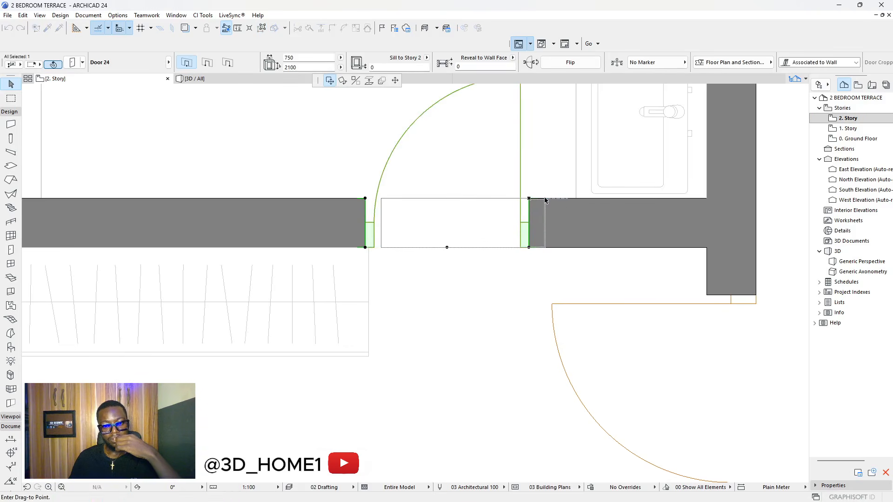
left_click(544, 200)
scroll(491, 255, "down", 7)
key("Escape")
scroll(506, 253, "down", 1)
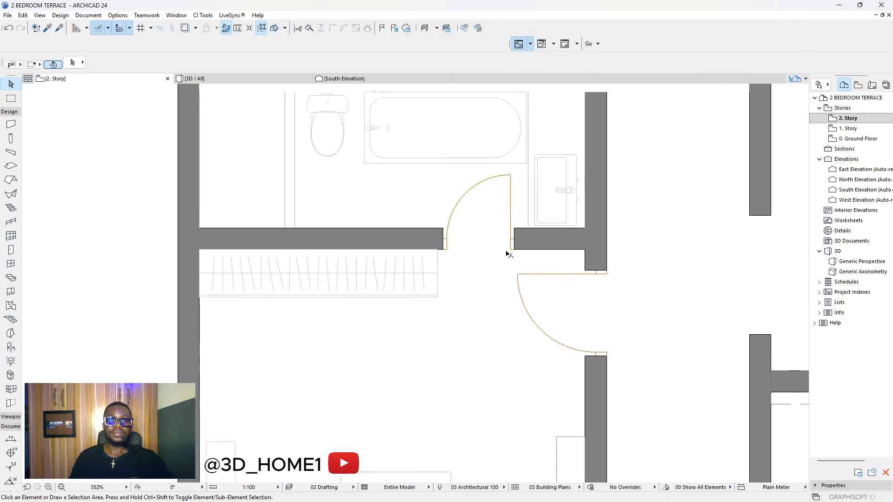
scroll(508, 254, "down", 6)
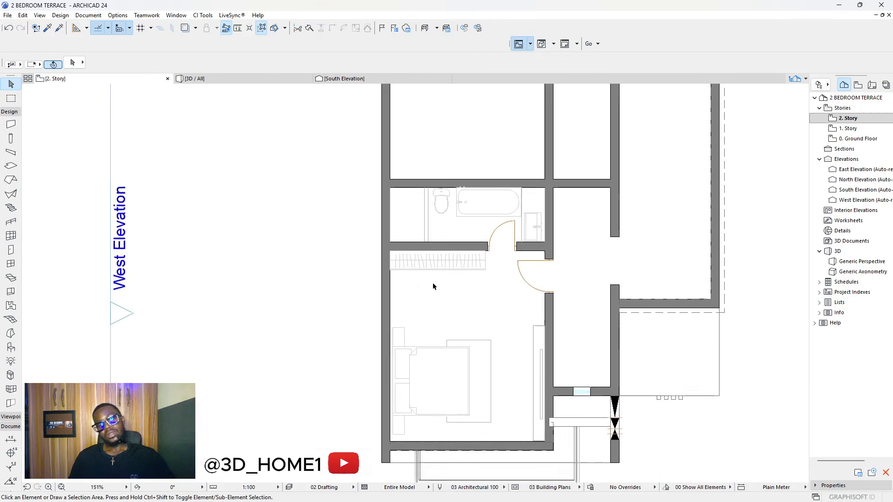
scroll(409, 274, "down", 3)
scroll(403, 265, "up", 4)
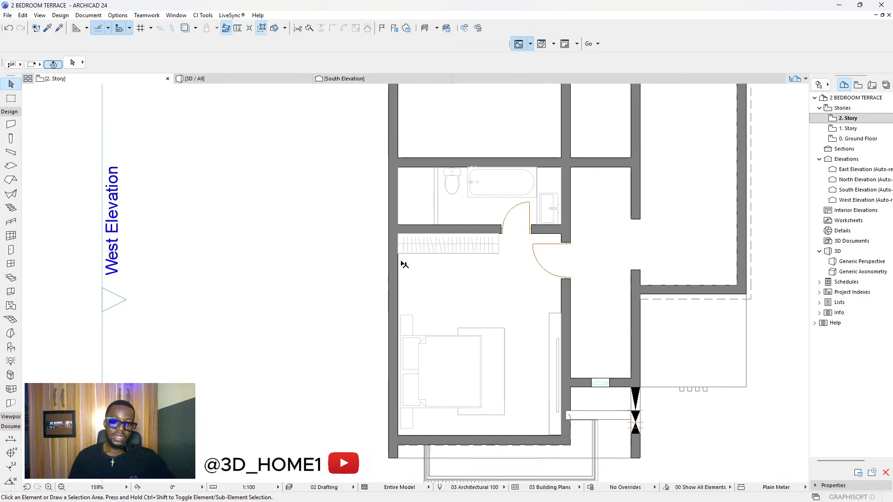
scroll(409, 262, "up", 1)
scroll(398, 296, "down", 5)
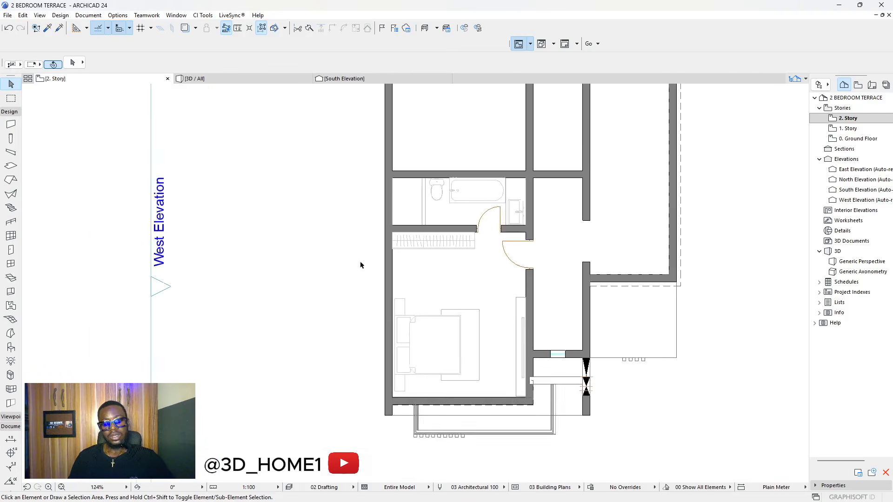
scroll(433, 247, "up", 4)
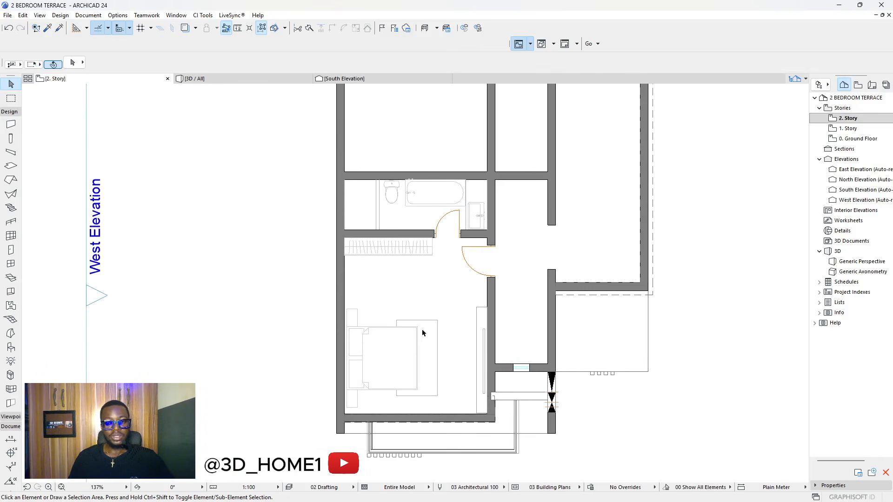
scroll(404, 249, "up", 3)
scroll(368, 241, "down", 1)
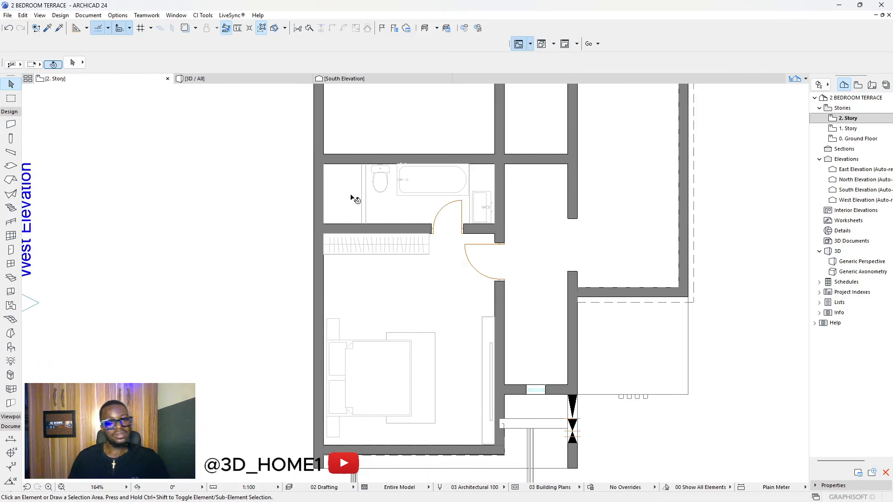
- Inspect the wardrobe, doors, bed and missing floor of the second-story bedroom in the 3D view
left_click(241, 79)
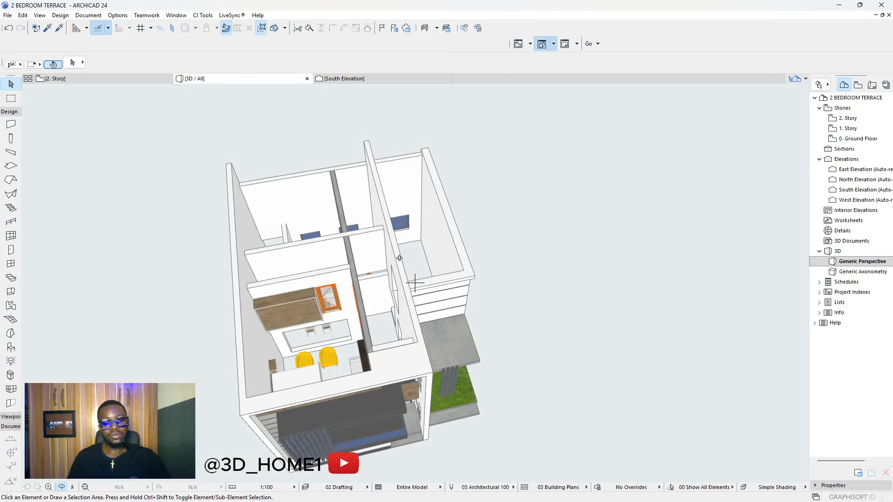
left_click_drag(380, 301, 382, 250)
scroll(290, 330, "up", 10)
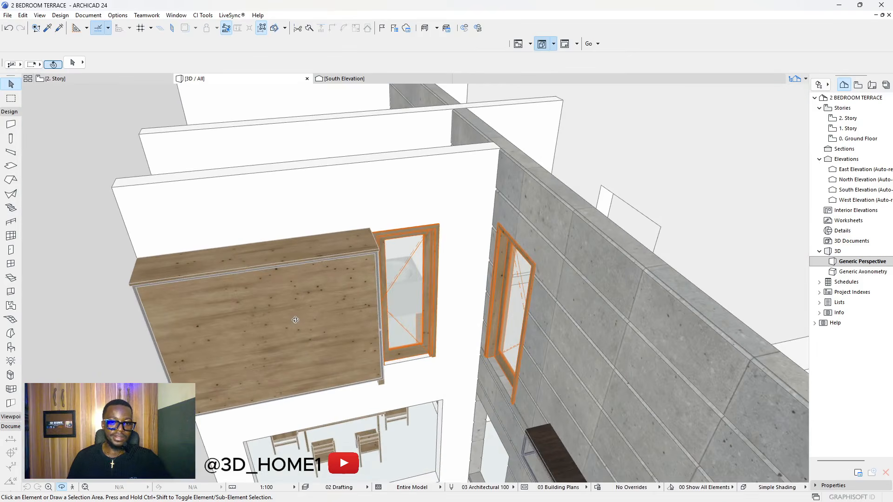
scroll(346, 333, "down", 3)
scroll(362, 326, "up", 3)
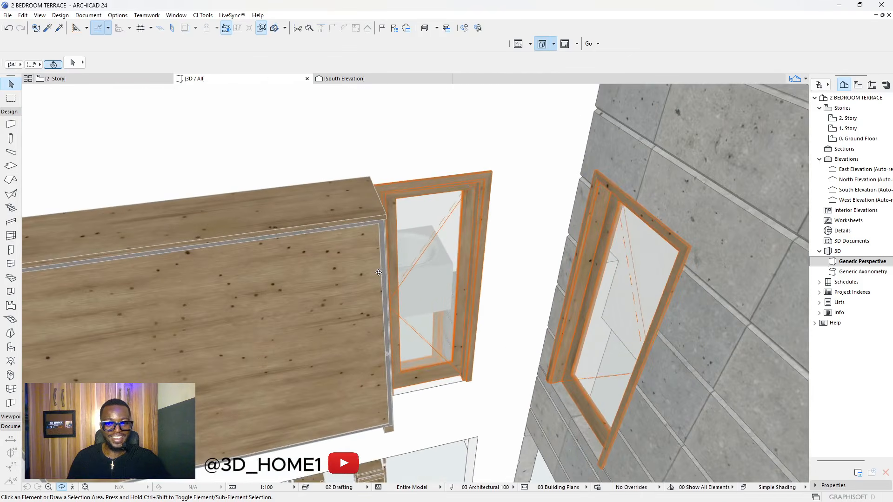
scroll(383, 313, "down", 5)
left_click_drag(382, 312, 405, 270)
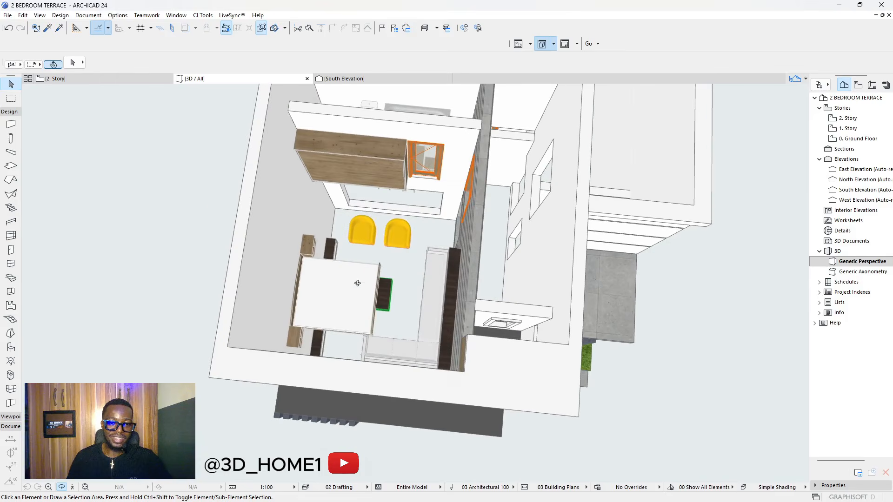
- Draw a rectangular 150 mm structural concrete slab, about 4050 by 10554 mm, on the second story beneath the rear room, bathroom and bedroom
left_click(126, 78)
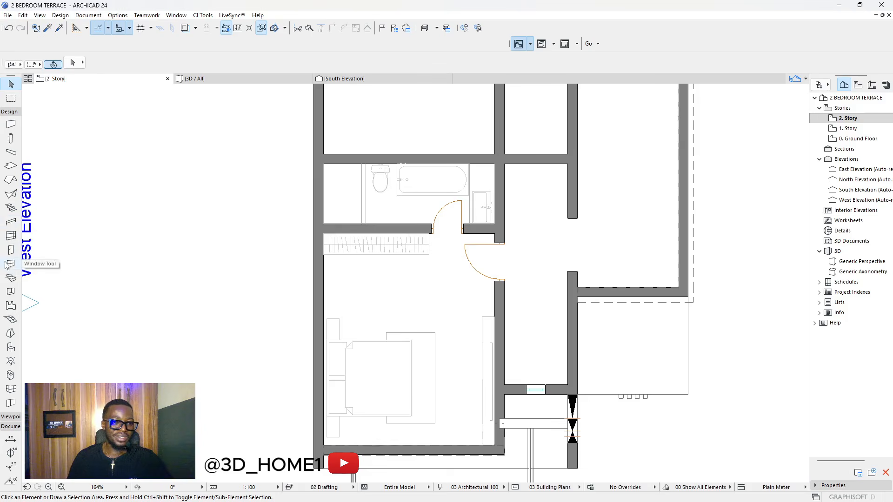
left_click(11, 166)
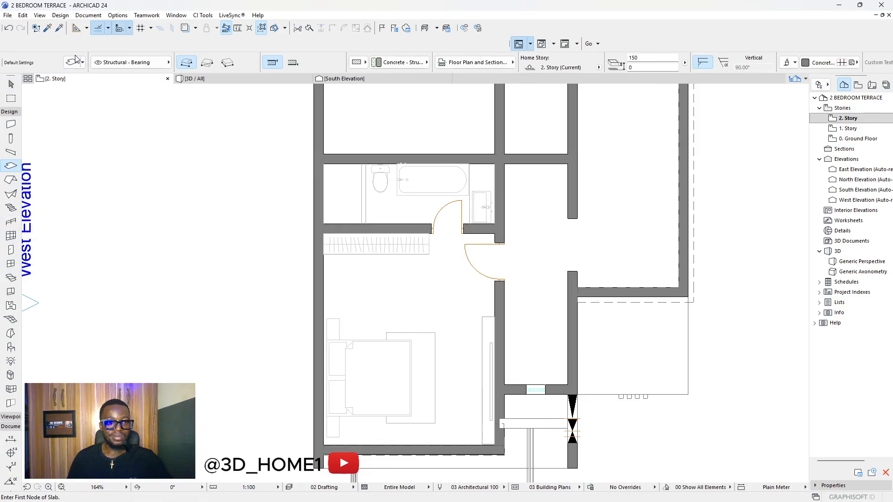
left_click(74, 61)
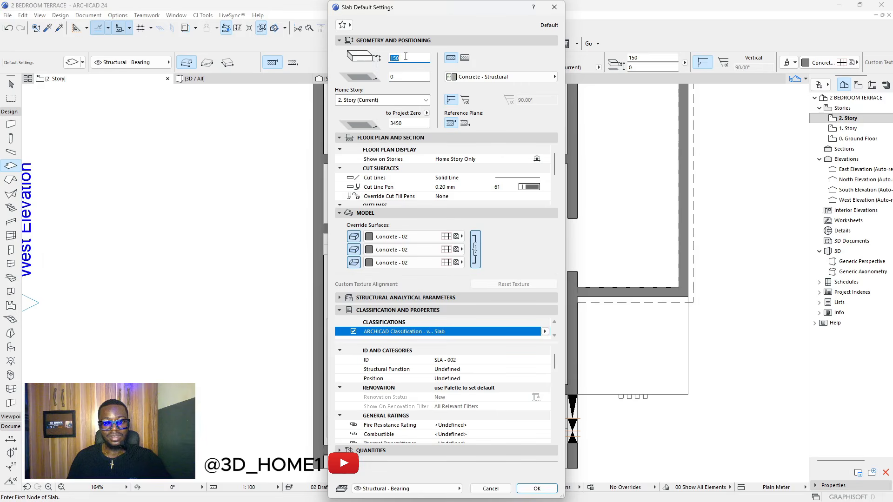
left_click(546, 489)
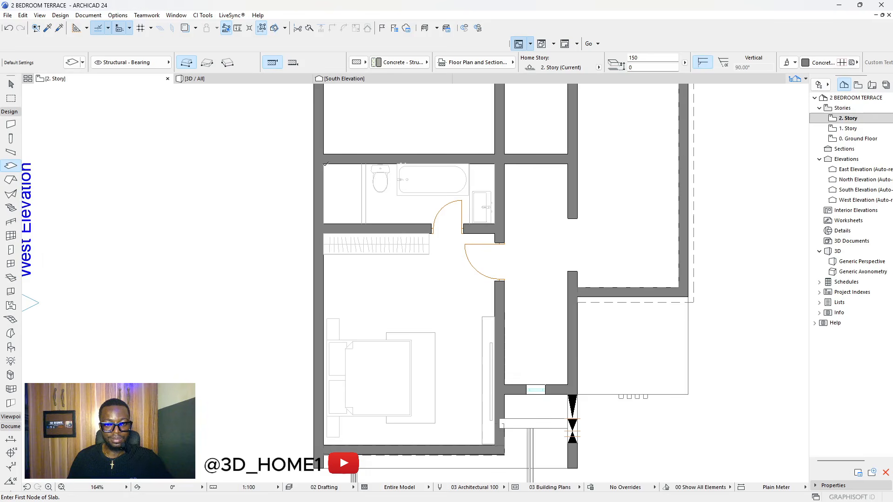
scroll(327, 170, "down", 4)
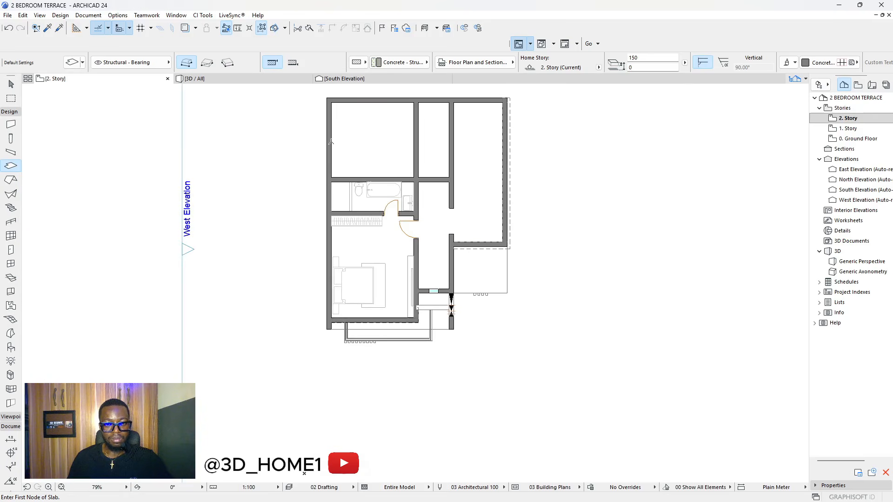
left_click(331, 101)
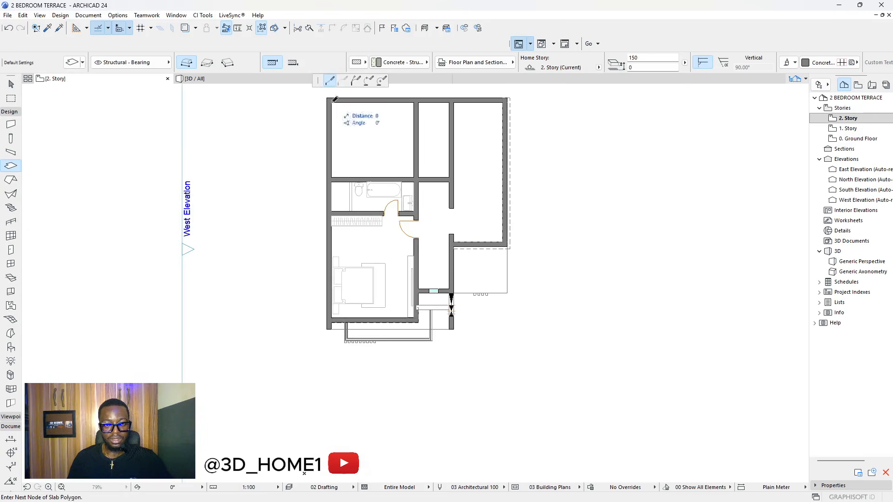
left_click(208, 63)
scroll(420, 318, "up", 4)
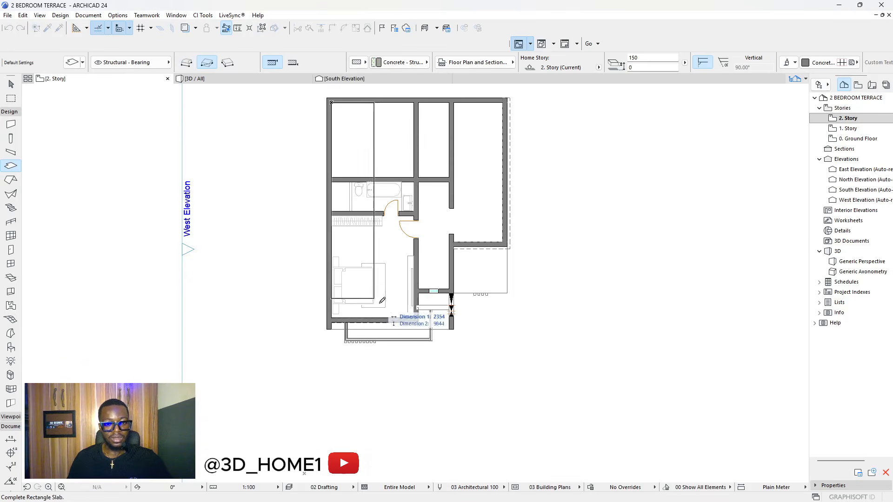
scroll(425, 310, "up", 4)
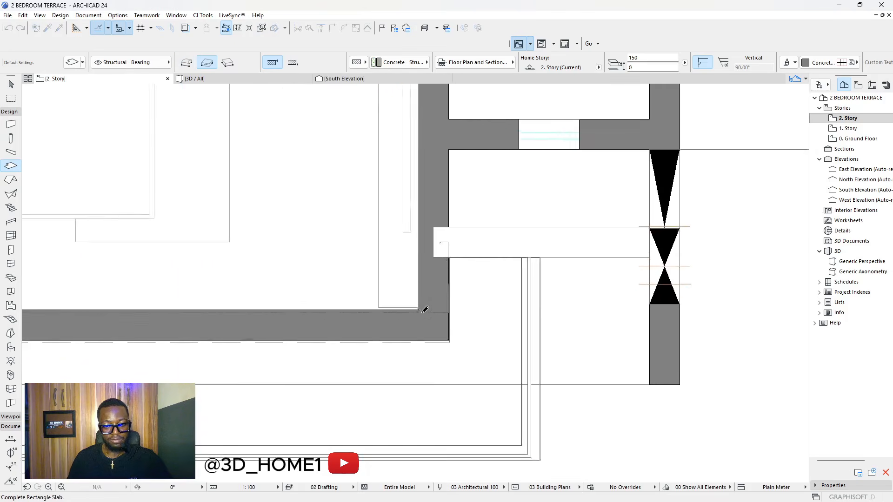
scroll(420, 302, "up", 3)
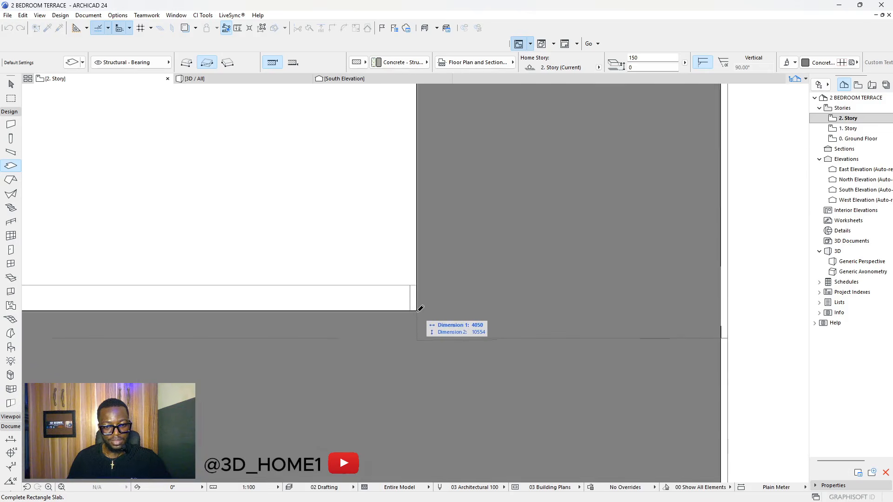
scroll(422, 322, "down", 10)
key("Escape")
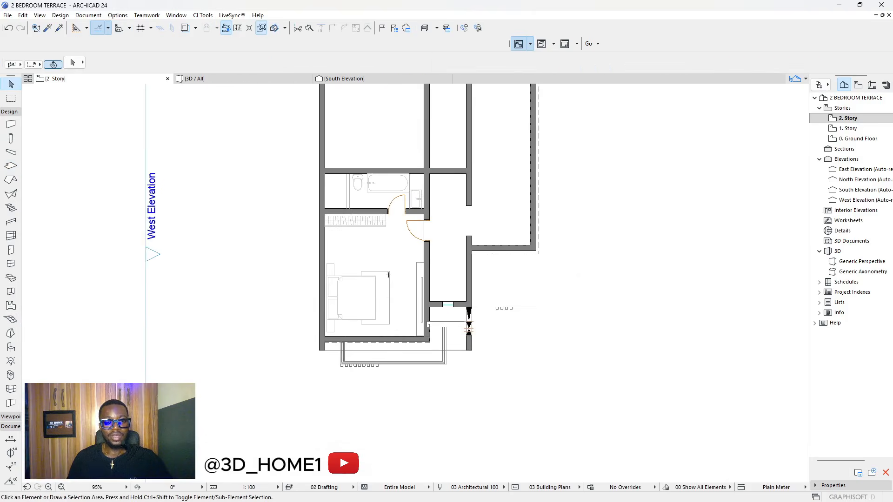
left_click(383, 244)
key("Escape")
- Inspect the new floor slab and the furniture in the bedroom, bathroom and rear room in the 3D view
left_click(194, 79)
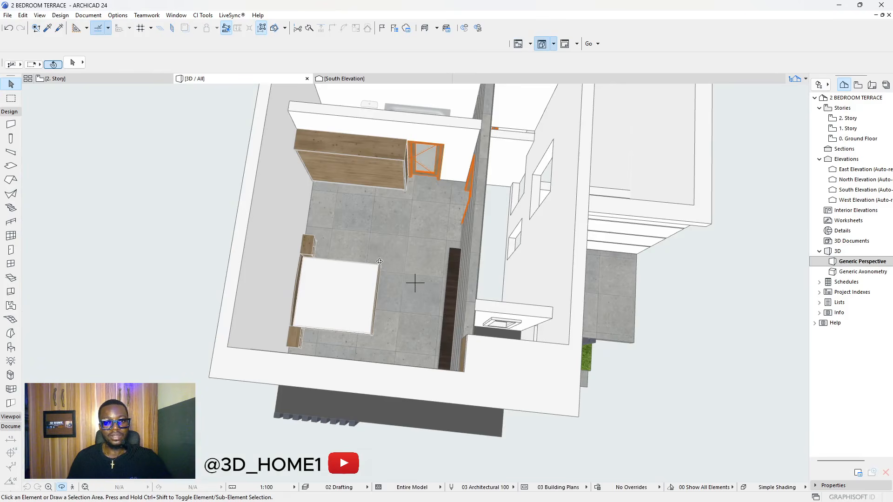
left_click_drag(366, 275, 380, 271)
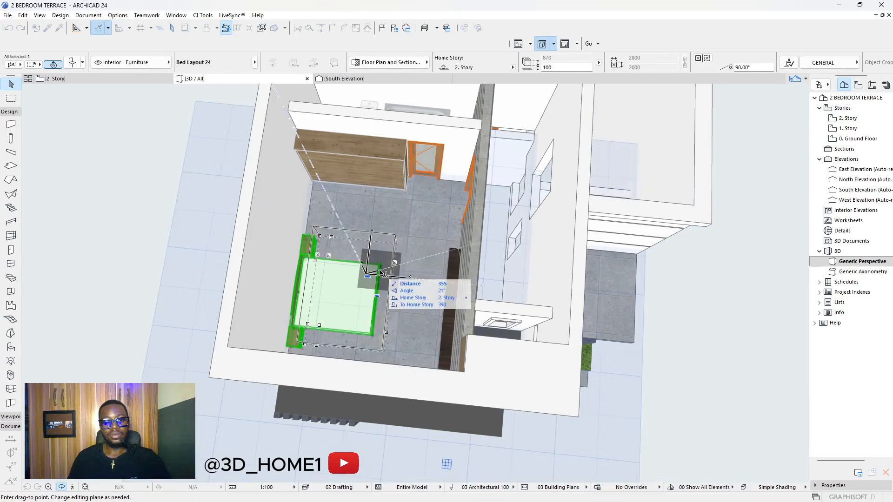
key("Escape")
key("Escape")
middle_click_drag(399, 269, 554, 205, "shift")
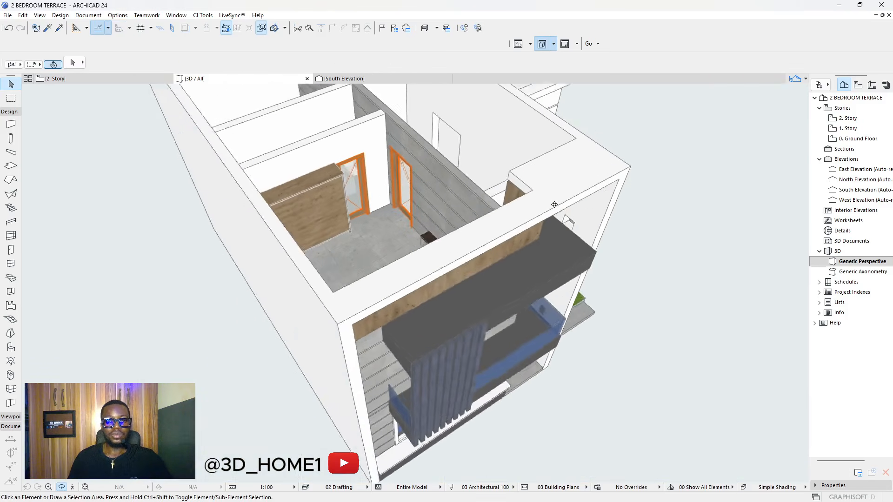
scroll(418, 221, "up", 5)
middle_click_drag(414, 228, 233, 278, "shift")
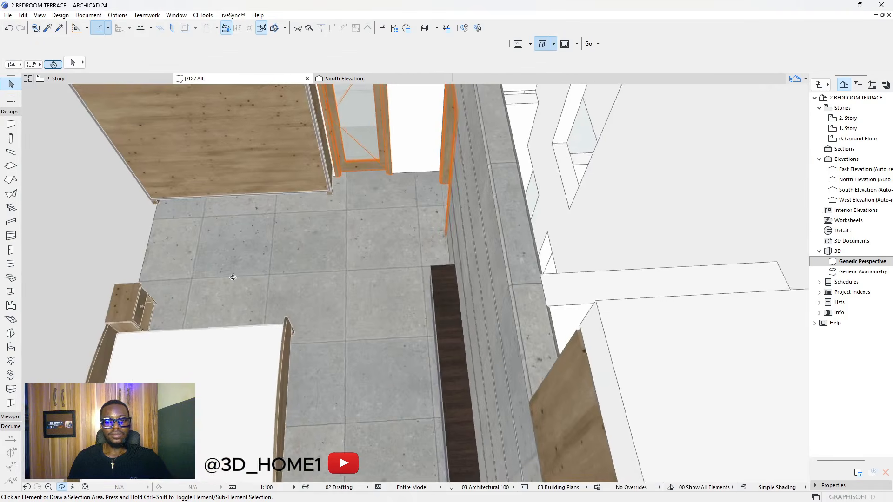
scroll(399, 223, "down", 4)
mouse_move(400, 223)
middle_mouse_down("shift")
mouse_move(405, 194)
mouse_move(465, 251)
mouse_move(398, 141)
mouse_move(386, 231)
middle_mouse_up("shift")
scroll(386, 232, "down", 5)
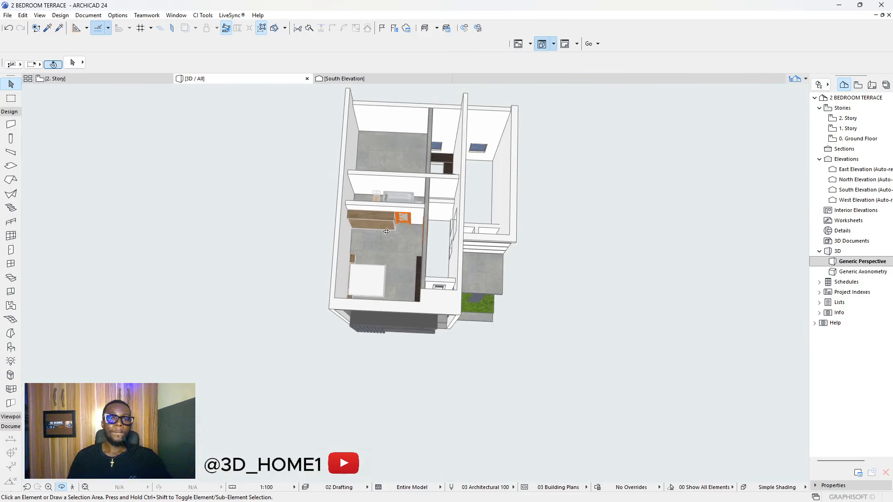
scroll(386, 232, "up", 8)
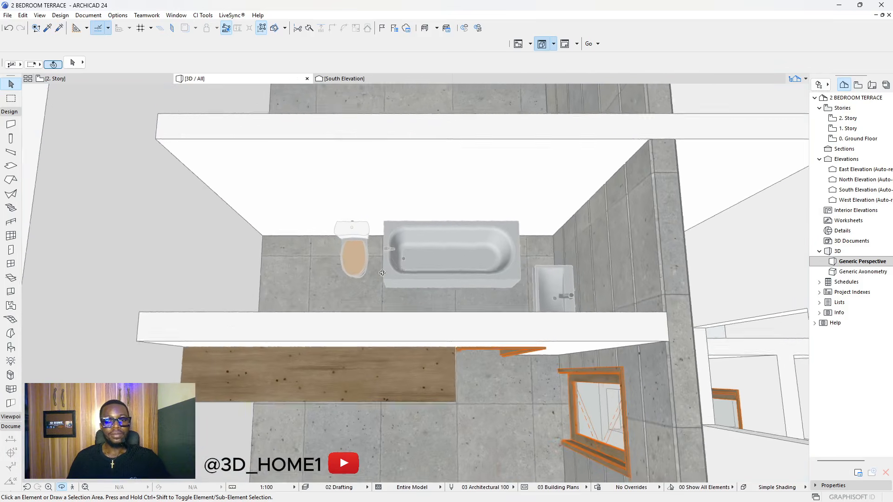
middle_click_drag(386, 231, 386, 424, "shift")
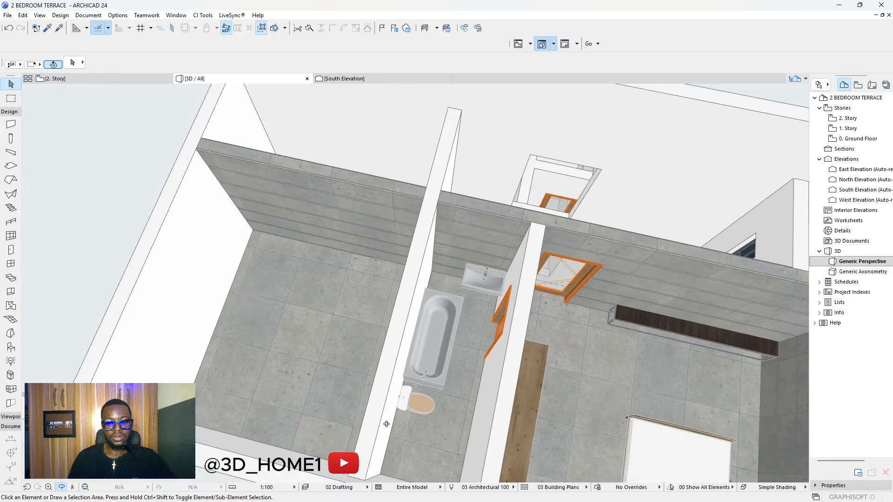
- Inspect the bathtub, washbasin, door and free floor space of the second-story bathroom in the 3D view
scroll(418, 410, "up", 4)
scroll(447, 385, "down", 3)
middle_click_drag(446, 386, 297, 364, "shift")
scroll(273, 367, "down", 3)
scroll(465, 256, "up", 5)
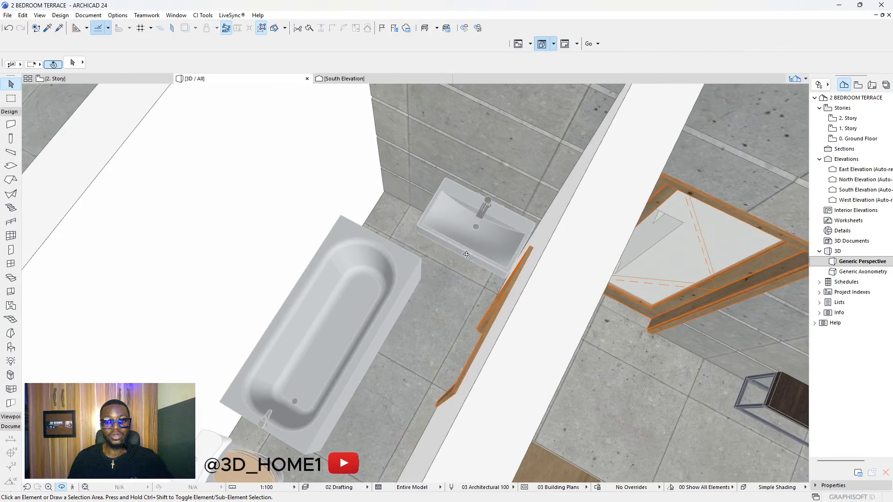
middle_click_drag(466, 254, 632, 199, "shift")
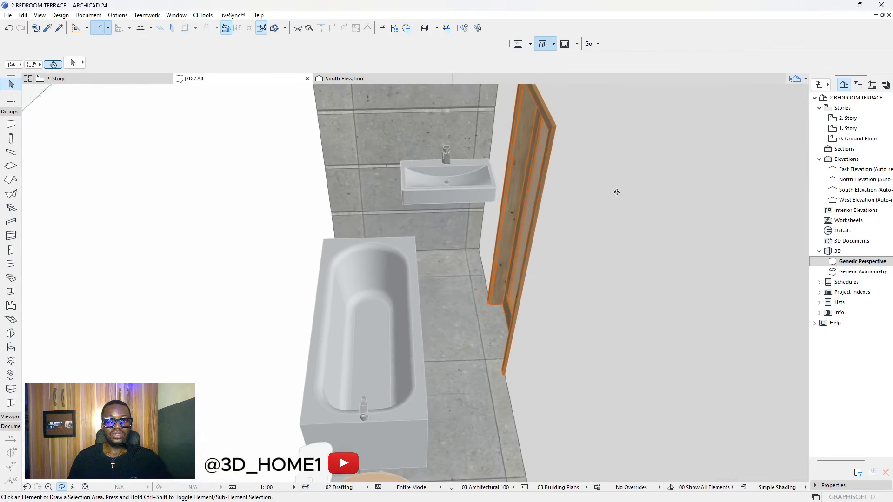
scroll(465, 235, "up", 5)
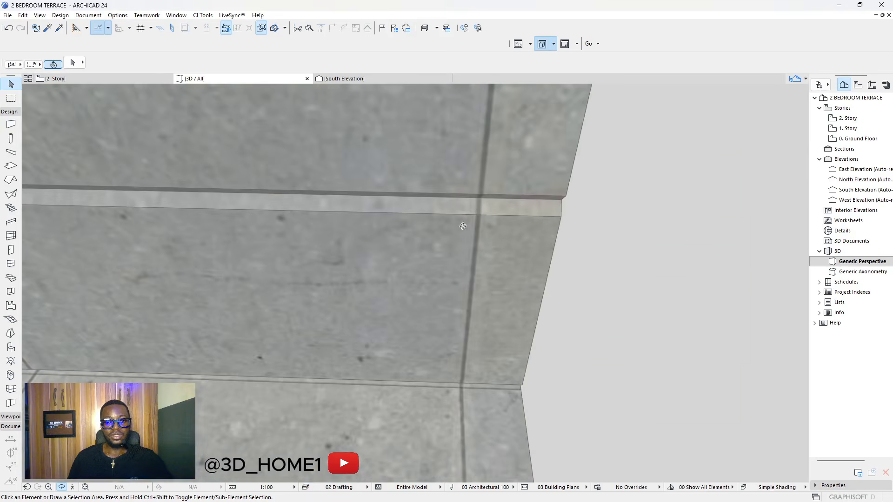
scroll(465, 235, "down", 4)
scroll(457, 191, "up", 5)
scroll(457, 191, "down", 5)
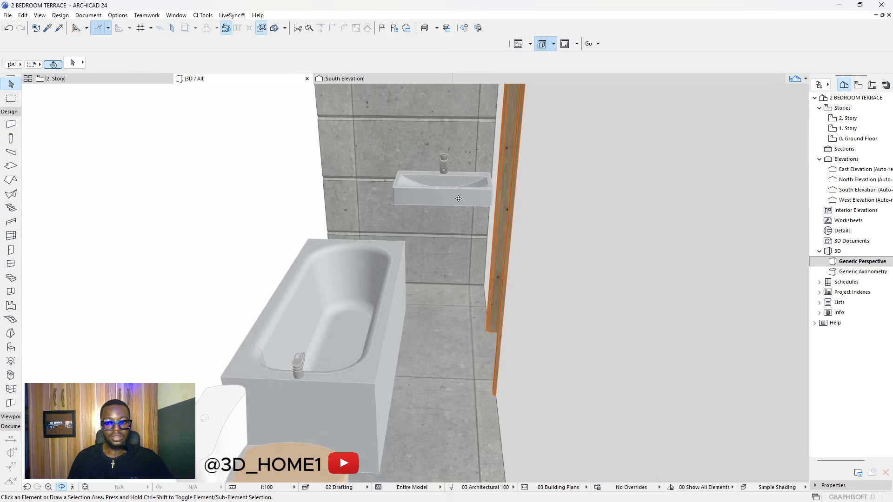
scroll(454, 189, "up", 3)
scroll(453, 189, "down", 3)
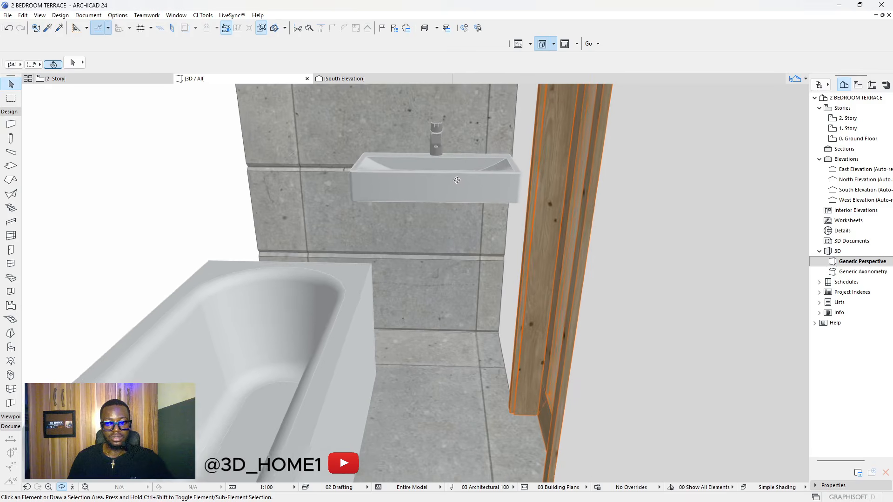
scroll(463, 158, "up", 4)
left_click_drag(460, 157, 414, 235)
scroll(415, 235, "down", 3)
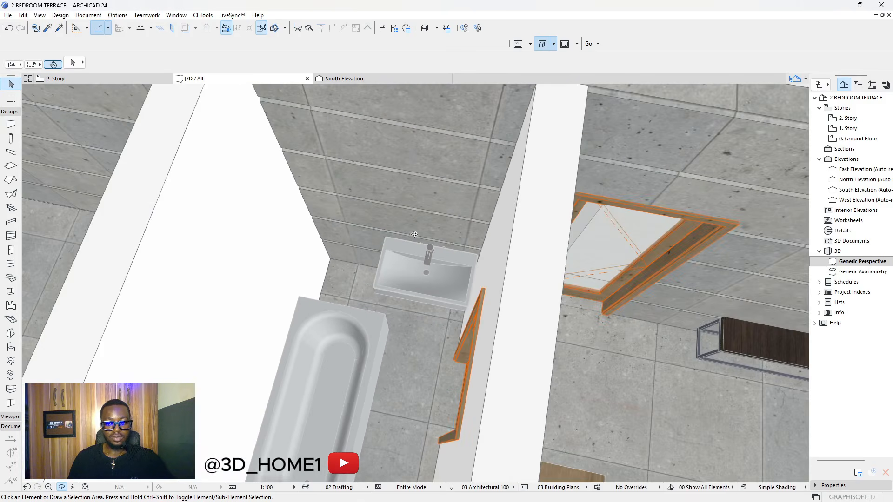
- Return to the second-story floor plan and measure the clearance between the bathtub and the bathroom's door wall
left_click(55, 78)
scroll(373, 251, "down", 3)
scroll(405, 205, "up", 4)
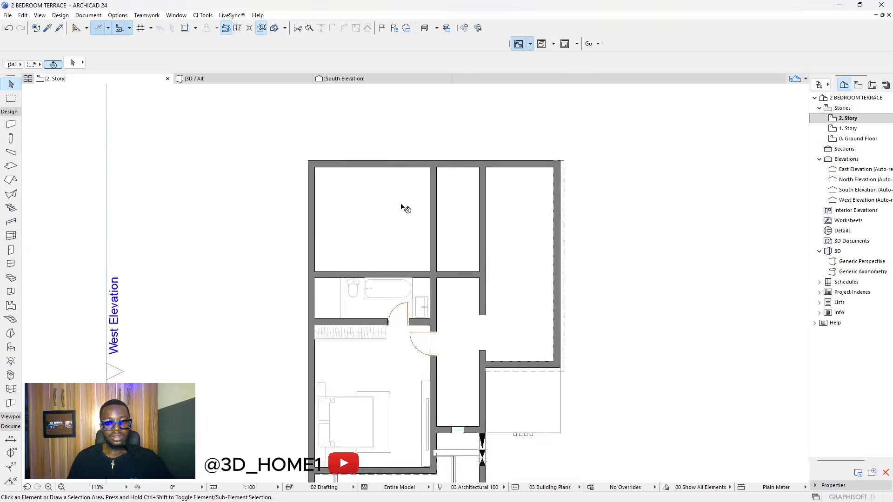
scroll(426, 284, "down", 1)
scroll(424, 284, "up", 5)
key("m")
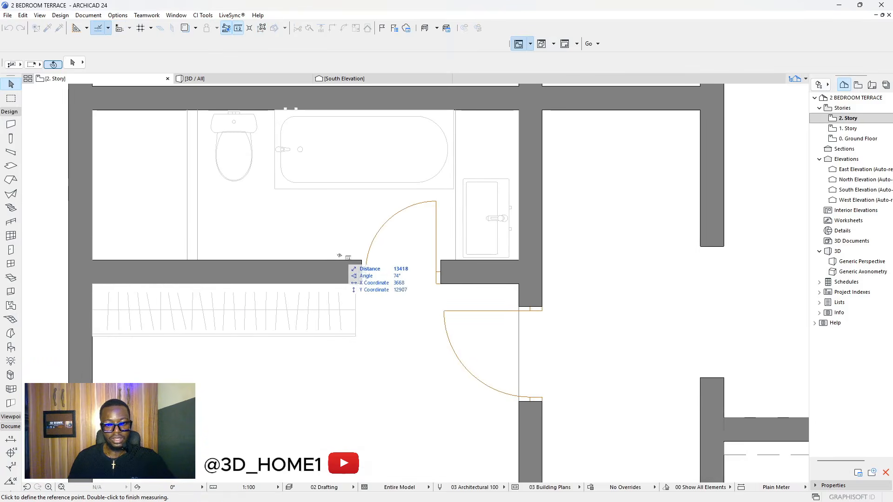
left_click(342, 260)
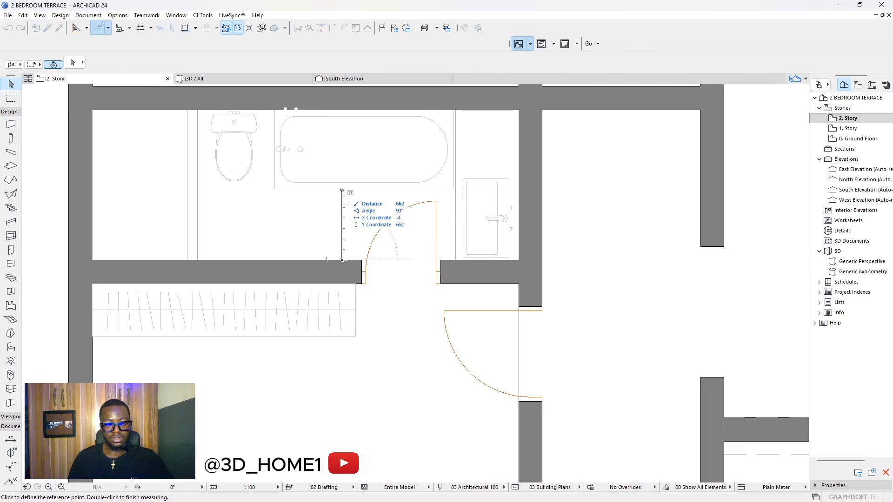
key("Escape")
scroll(372, 232, "down", 2)
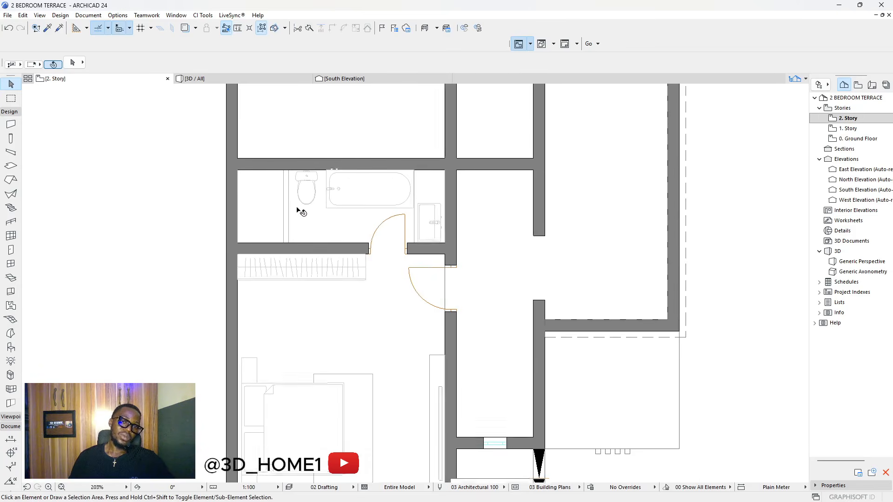
- Try to move the bathtub out of the bathroom to the empty area beyond the west wall
scroll(300, 205, "up", 1)
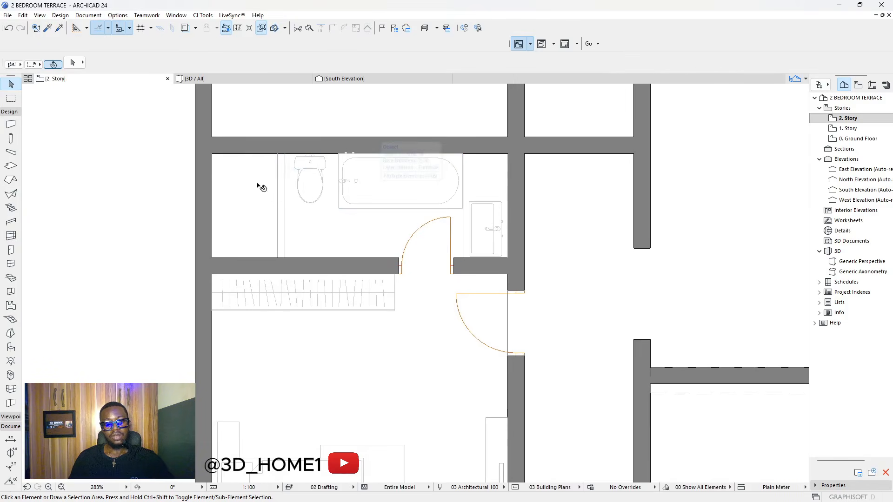
left_click(384, 188)
left_click(392, 187)
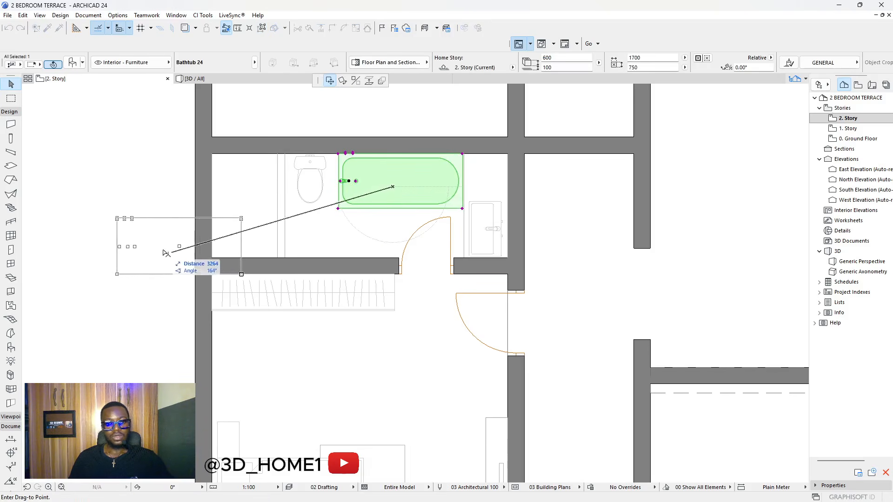
left_click(104, 254)
key("Escape")
scroll(432, 208, "down", 4)
scroll(465, 224, "up", 4)
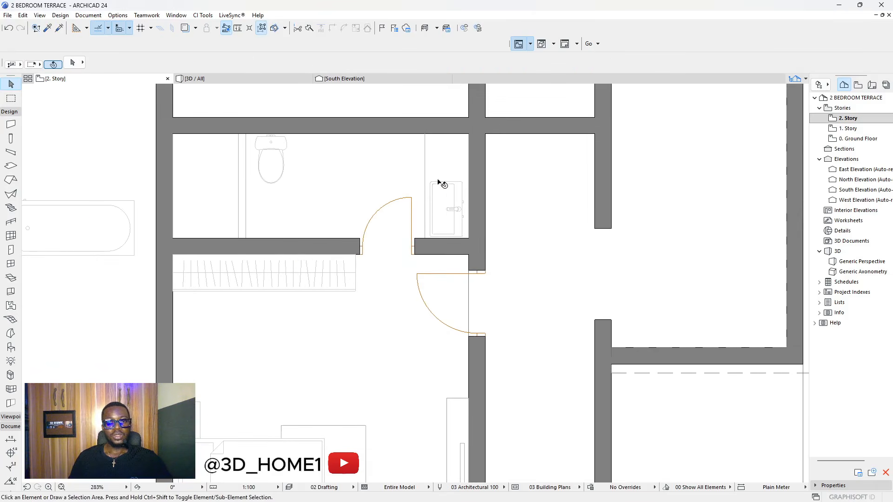
- Try to shift the WC along its wall towards the space freed by the bathtub
left_click(272, 150)
left_click(272, 147)
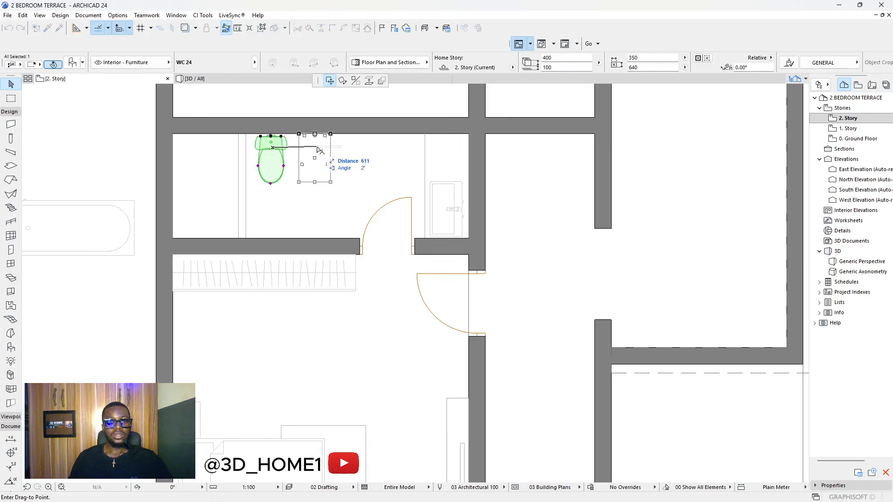
left_click(334, 150)
key("Escape")
scroll(393, 169, "down", 3)
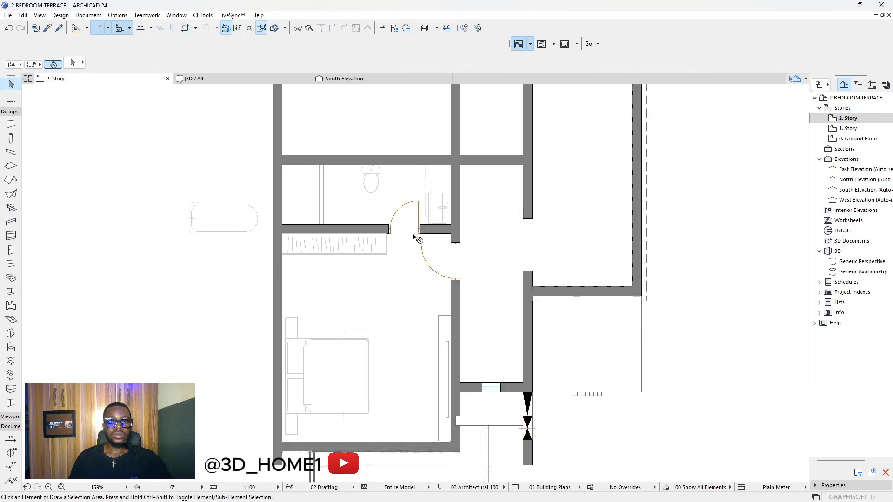
- Undo the last moves of the WC and the bathtub and clear the selection
key("ctrl+z")
key("ctrl+z")
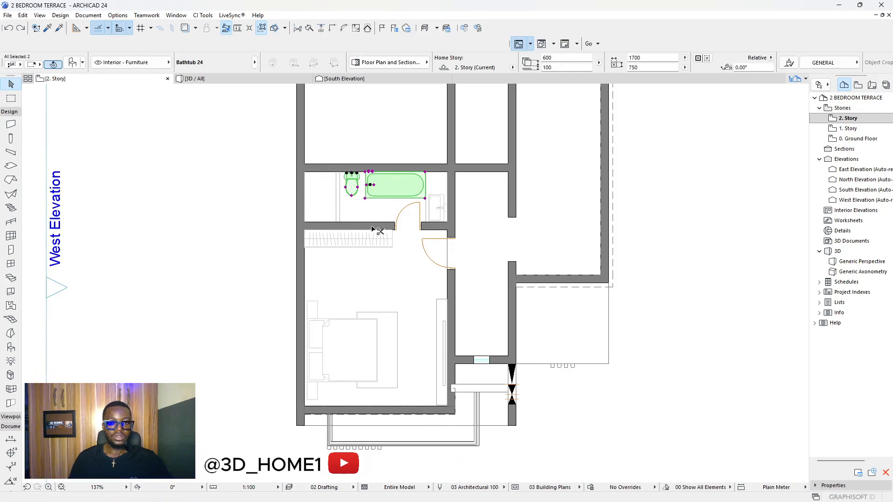
key("Escape")
- Examine the bathroom layout and the overall room arrangement on the second-story floor plan
scroll(402, 184, "up", 5)
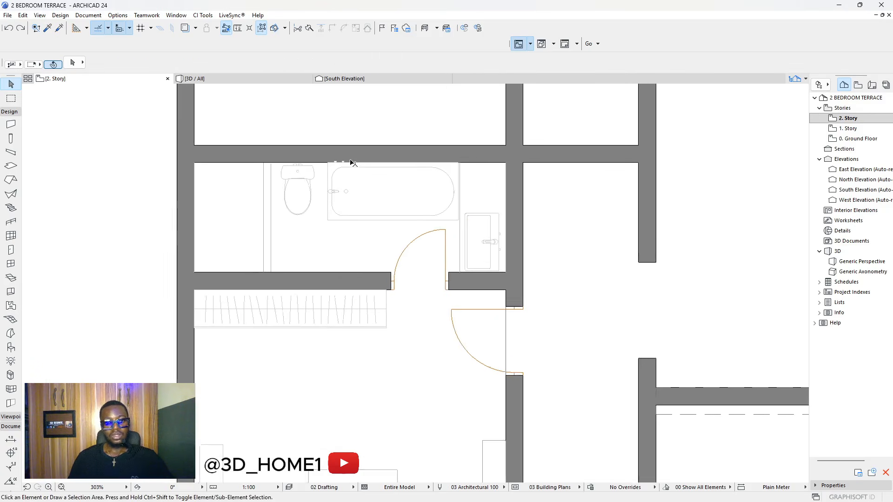
scroll(417, 205, "down", 4)
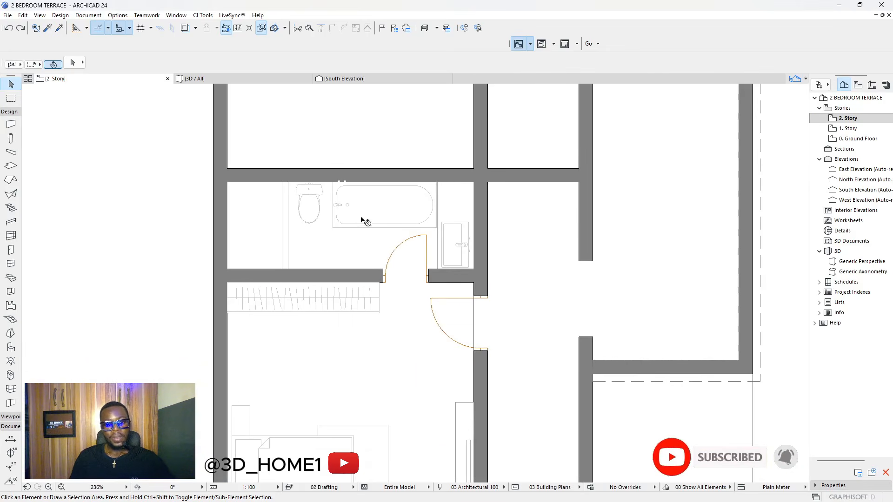
scroll(353, 217, "down", 5)
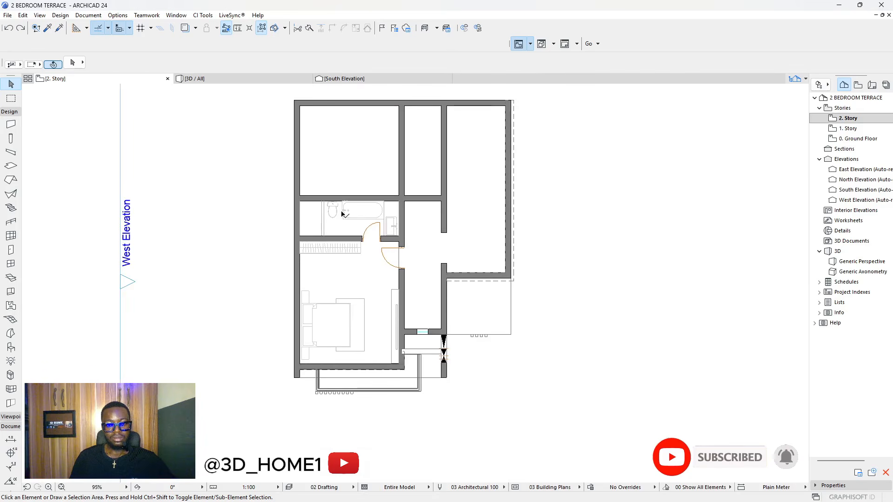
scroll(363, 195, "up", 2)
scroll(367, 204, "down", 3)
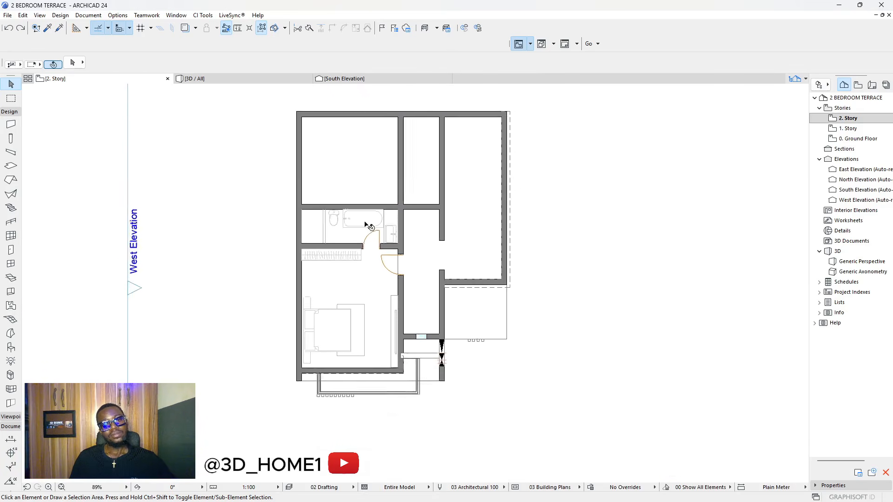
key("m")
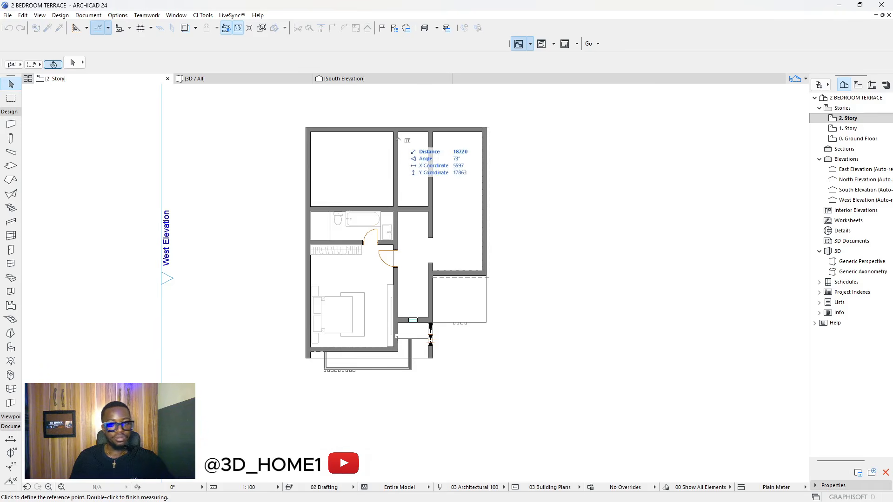
scroll(394, 208, "up", 3)
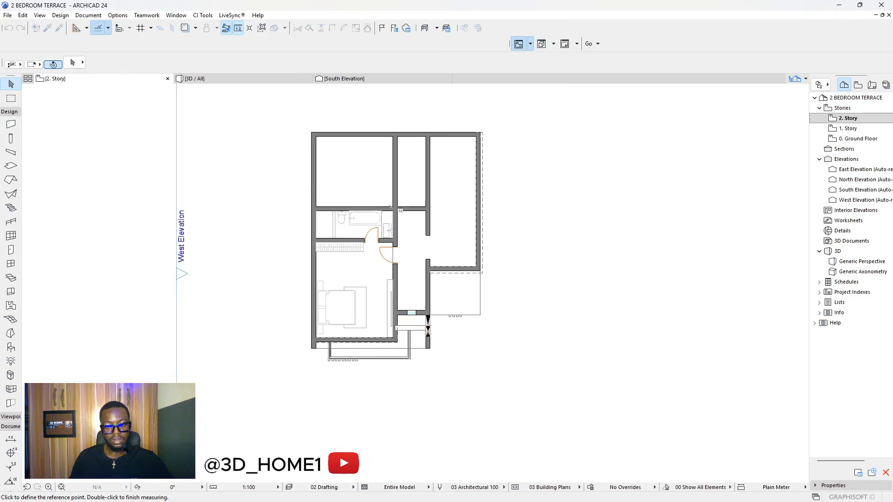
key("Escape")
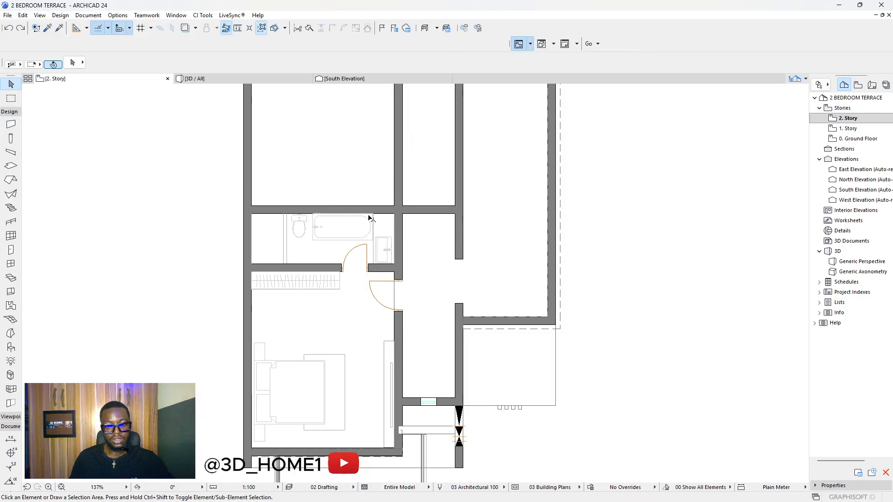
scroll(342, 279, "down", 5)
scroll(354, 261, "up", 3)
scroll(364, 225, "down", 3)
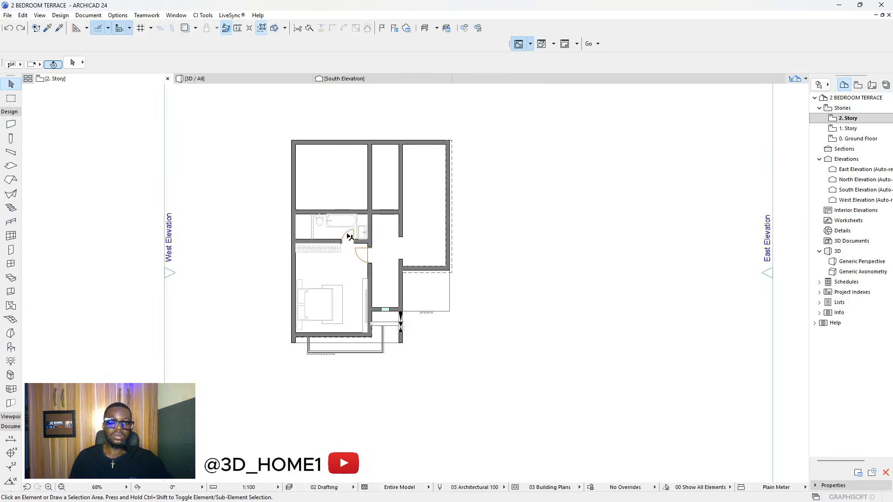
scroll(353, 223, "up", 3)
scroll(364, 159, "up", 2)
scroll(339, 224, "down", 3)
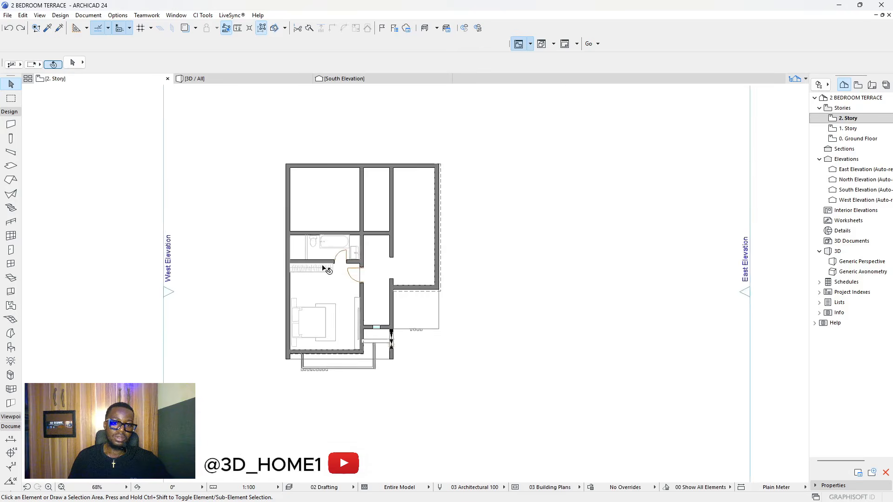
scroll(335, 244, "up", 3)
scroll(361, 244, "down", 3)
scroll(390, 223, "up", 2)
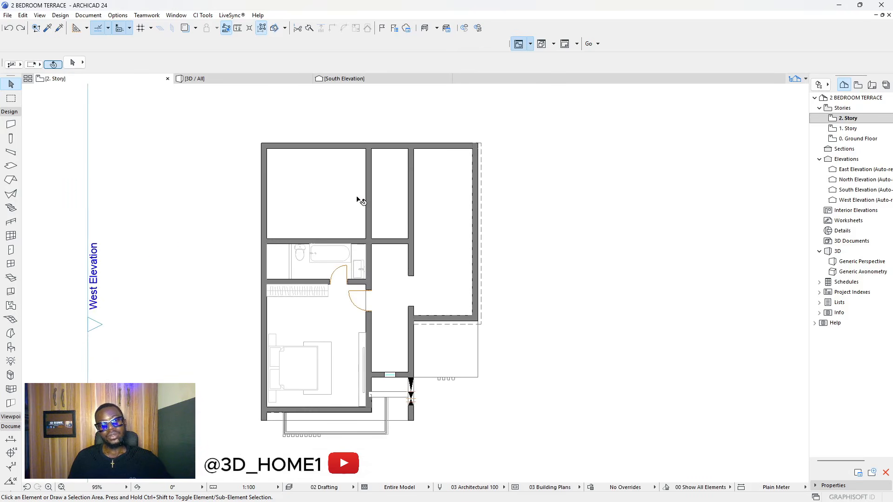
- Measure the building's overall length along the west wall and its width along the rear wall
key("m")
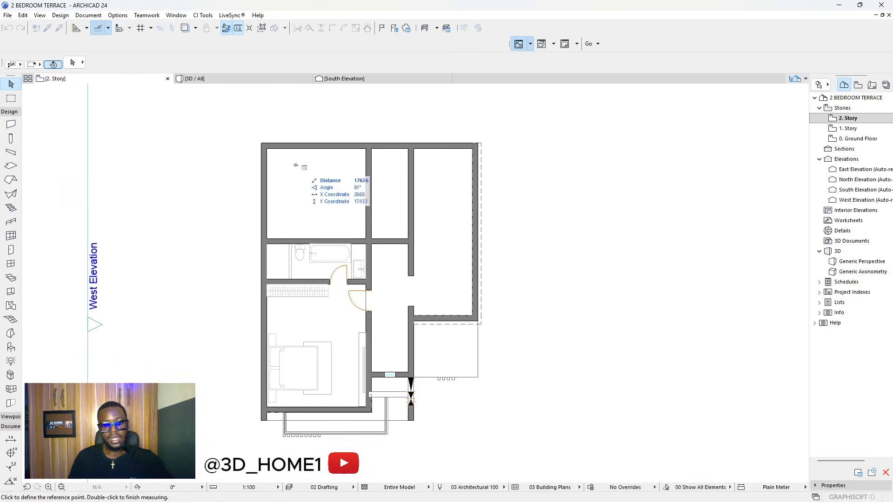
left_click(261, 144)
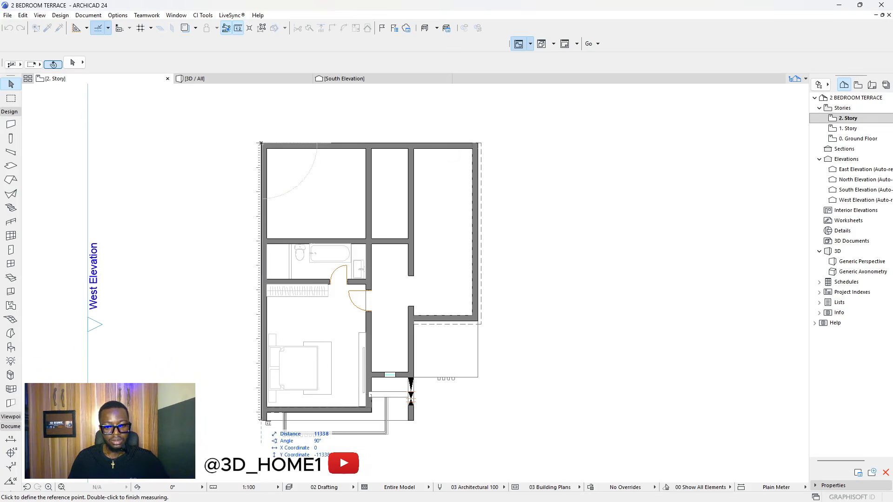
key("Escape")
key("m")
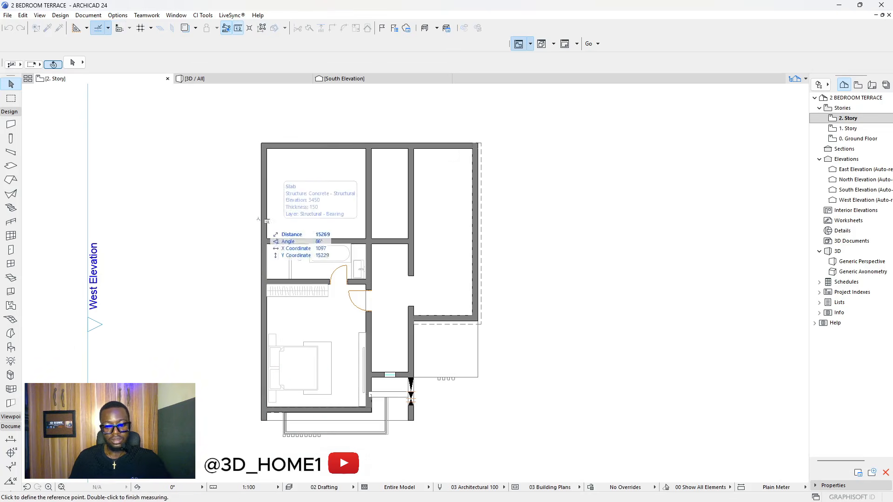
left_click(261, 144)
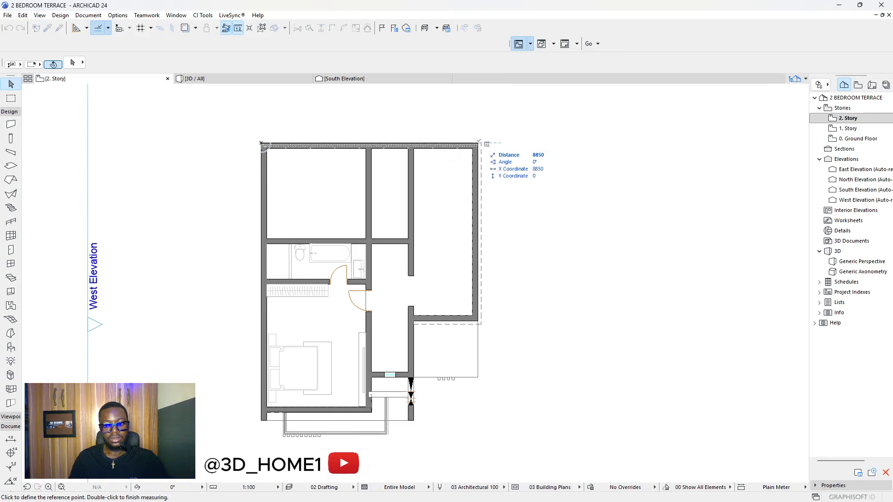
key("Escape")
scroll(312, 246, "down", 3)
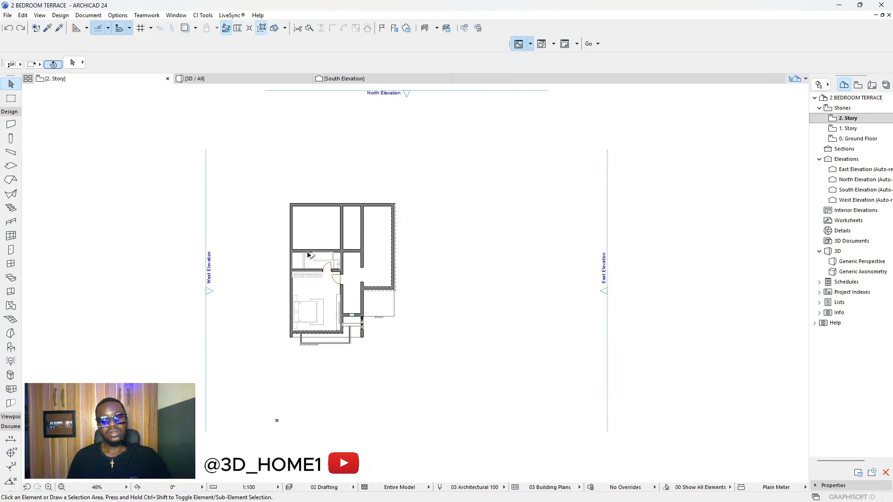
scroll(314, 257, "up", 3)
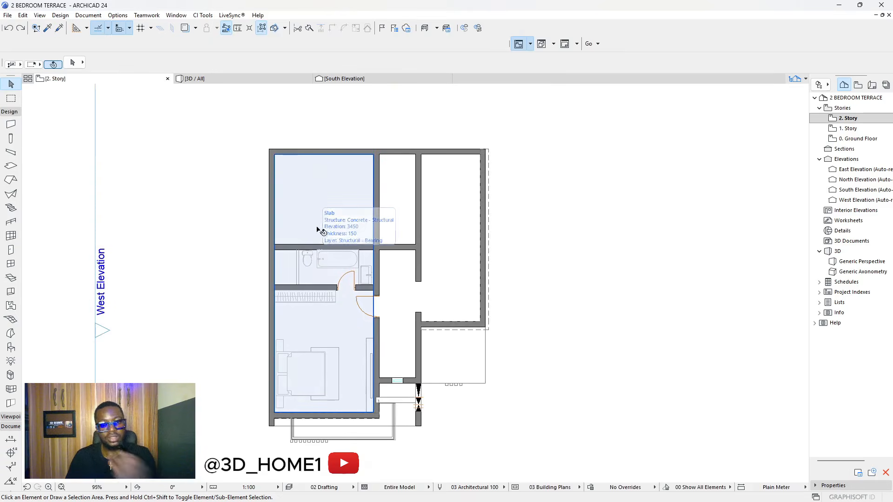
scroll(440, 224, "down", 3)
scroll(405, 223, "up", 5)
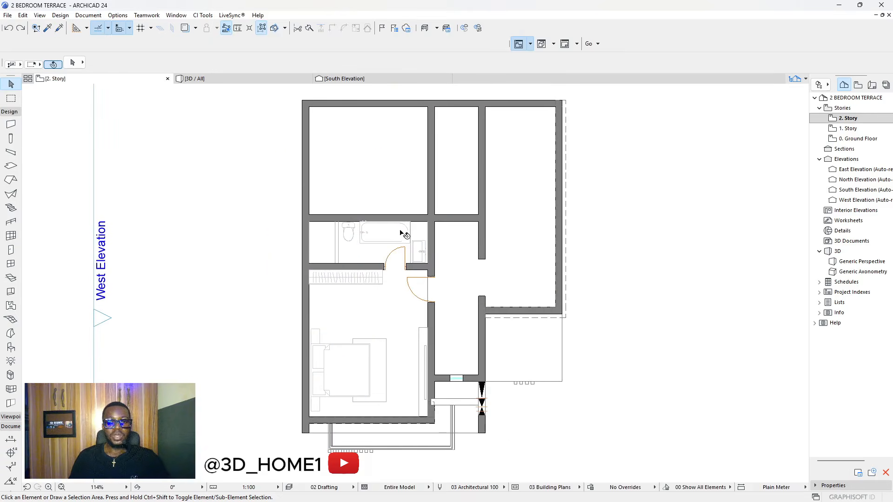
scroll(419, 237, "down", 3)
scroll(417, 244, "up", 3)
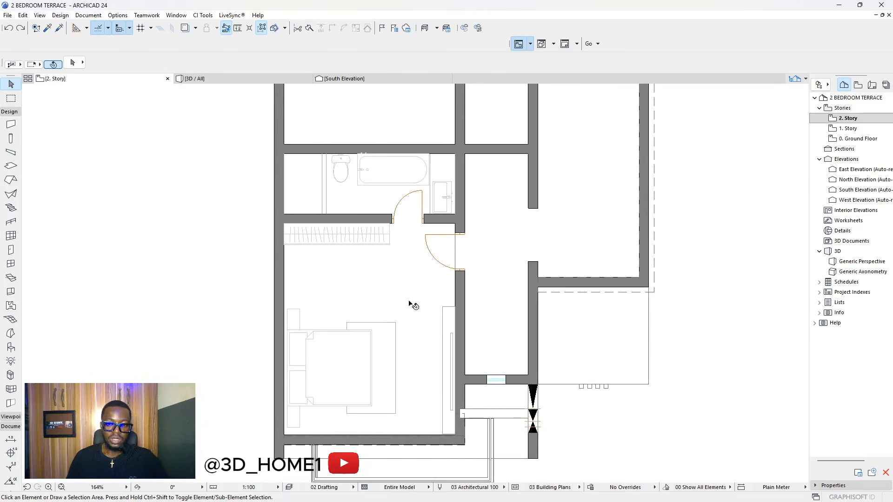
scroll(409, 247, "down", 3)
scroll(445, 225, "up", 3)
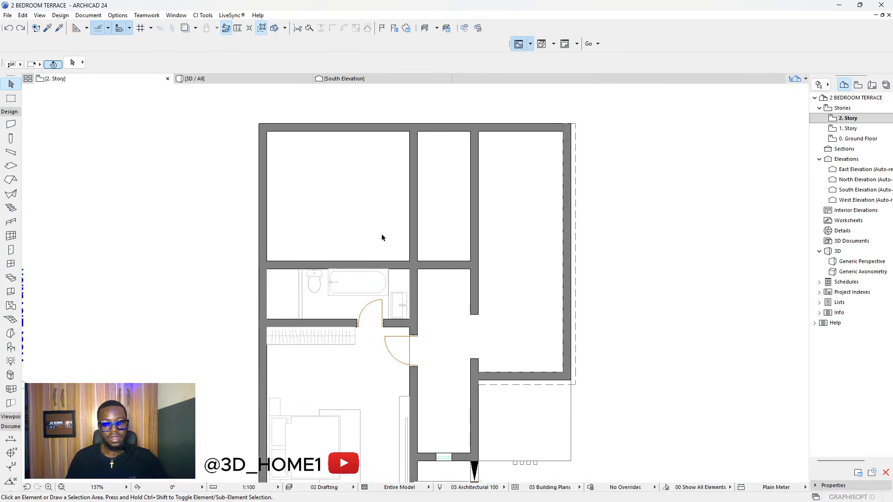
- Copy the wall behind the bathroom about 1100 mm towards the rear of the building
left_click(438, 265)
left_click(439, 265)
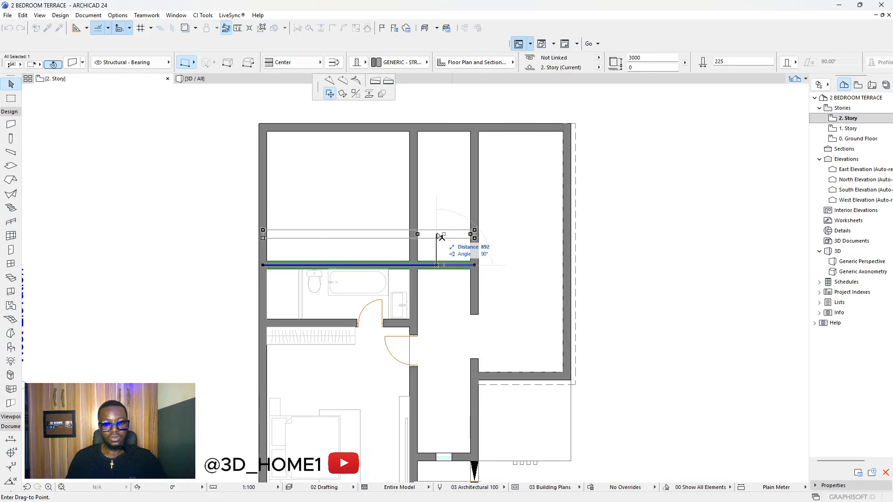
scroll(441, 235, "down", 3)
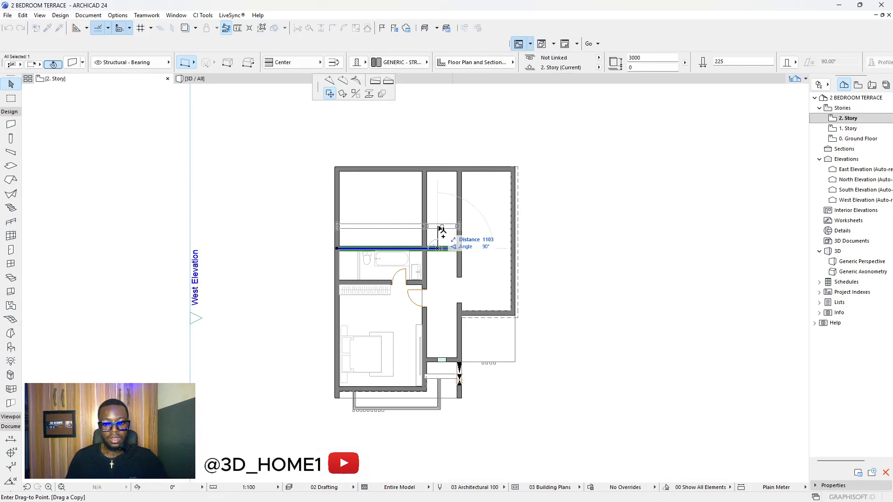
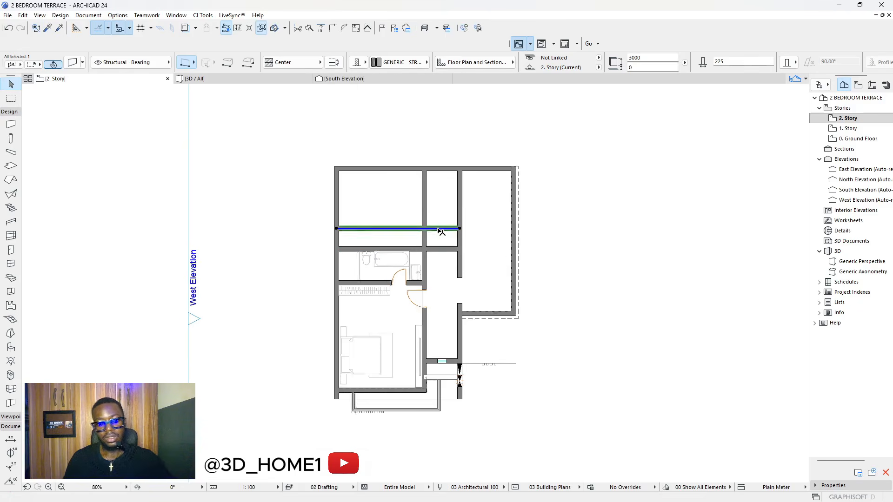
scroll(441, 228, "up", 3)
left_click(441, 223)
key("Escape")
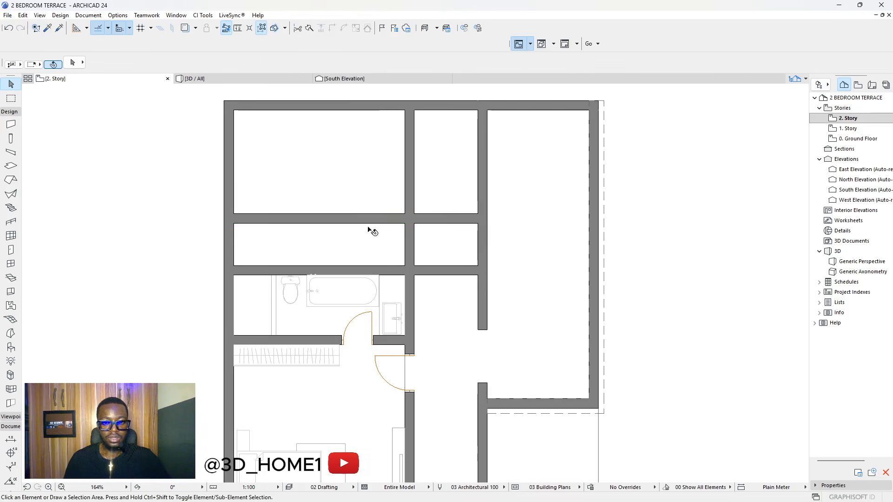
- Trim away the part of the copied wall that crosses the large room behind the bathroom
left_click(366, 220, "ctrl")
scroll(429, 229, "down", 3)
scroll(432, 241, "up", 3)
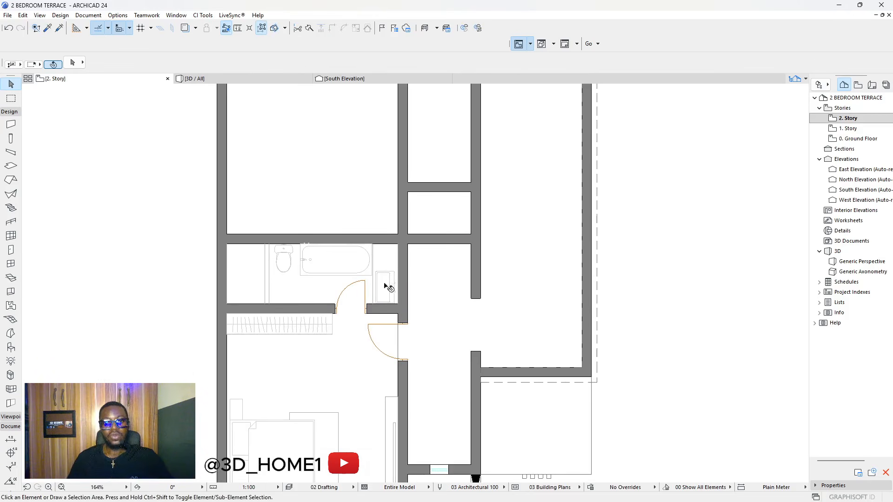
middle_click_drag(490, 172, 435, 234)
- Measure the clear gap in front of the remaining corridor wall piece, and delete that piece
key("m")
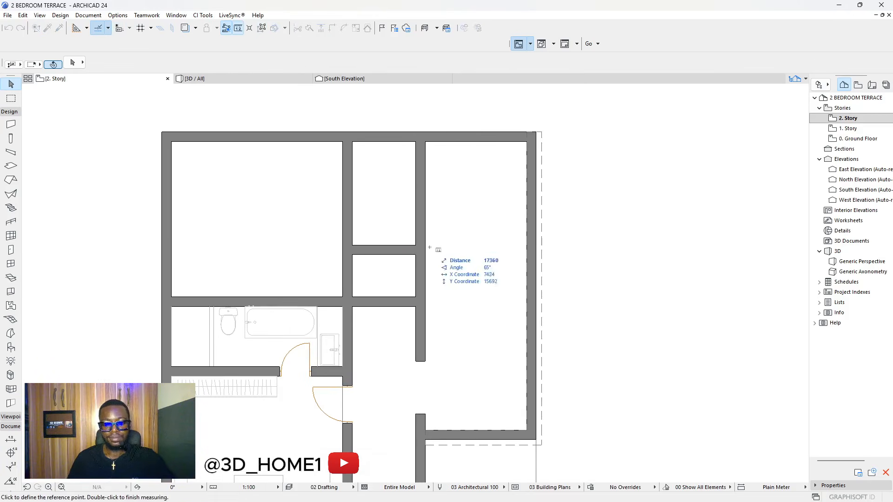
left_click(410, 297)
key("Escape")
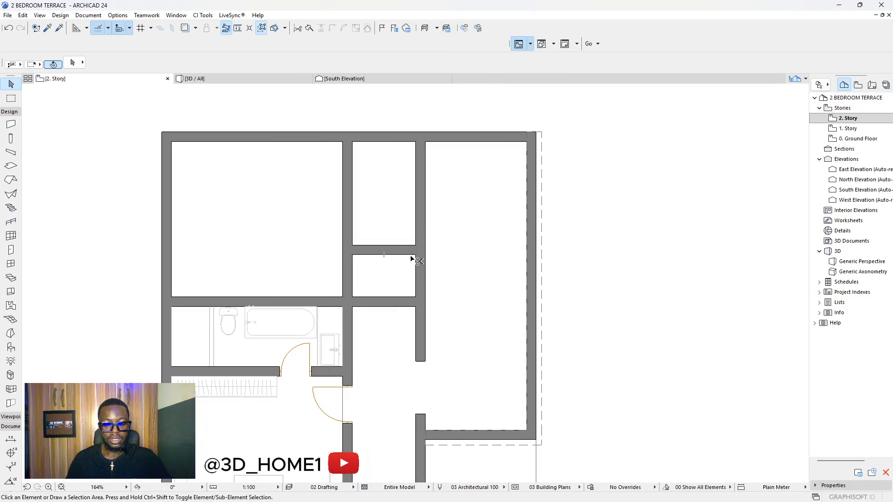
left_click(411, 256)
key("Delete")
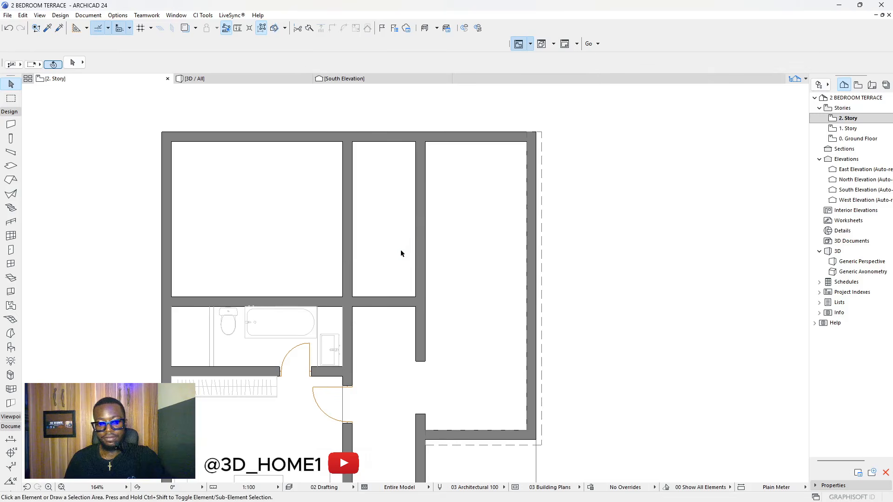
- Examine the reference line of the wall behind the bathroom along its whole length
left_click(395, 303)
scroll(397, 303, "up", 4)
scroll(399, 303, "down", 3)
scroll(413, 289, "up", 4)
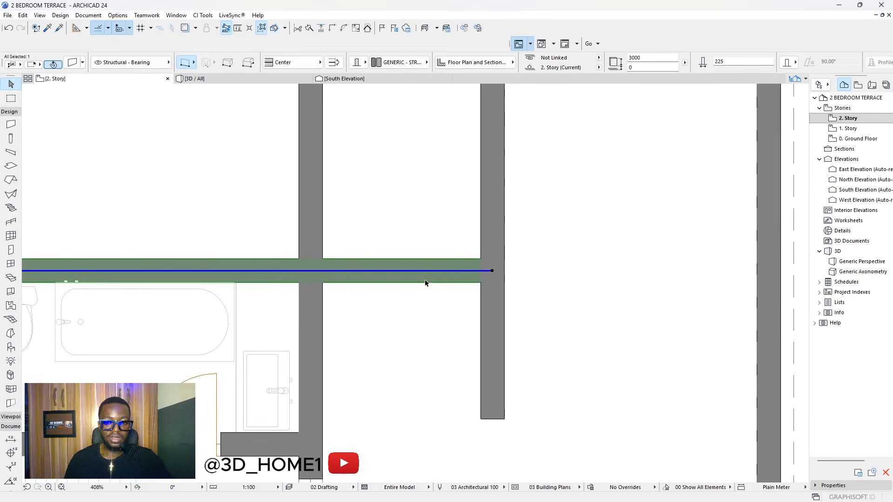
scroll(481, 272, "down", 3)
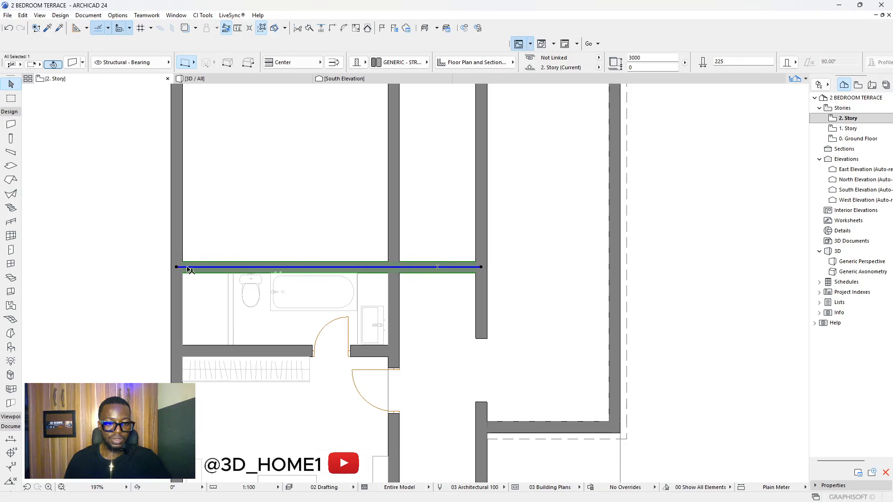
scroll(408, 244, "down", 3)
key("Escape")
- Pick up the interior wall's settings and draw a vertical test wall outside the building on its east side
left_click(49, 29)
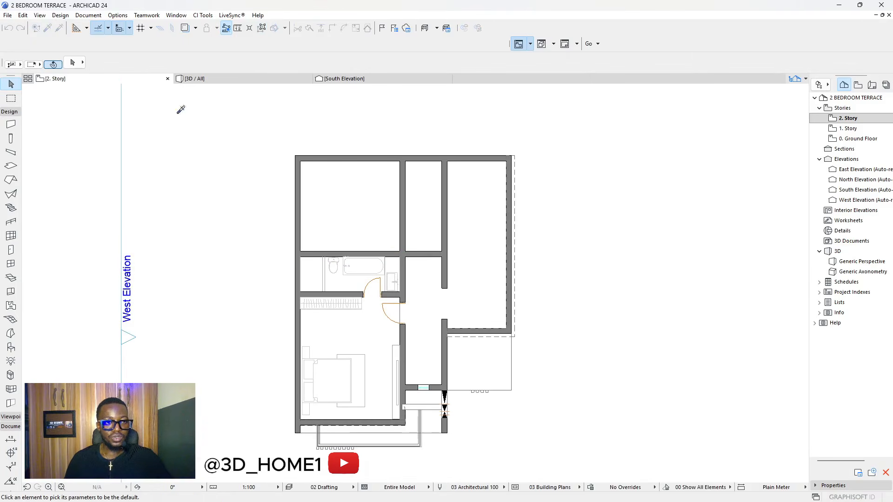
left_click(400, 195)
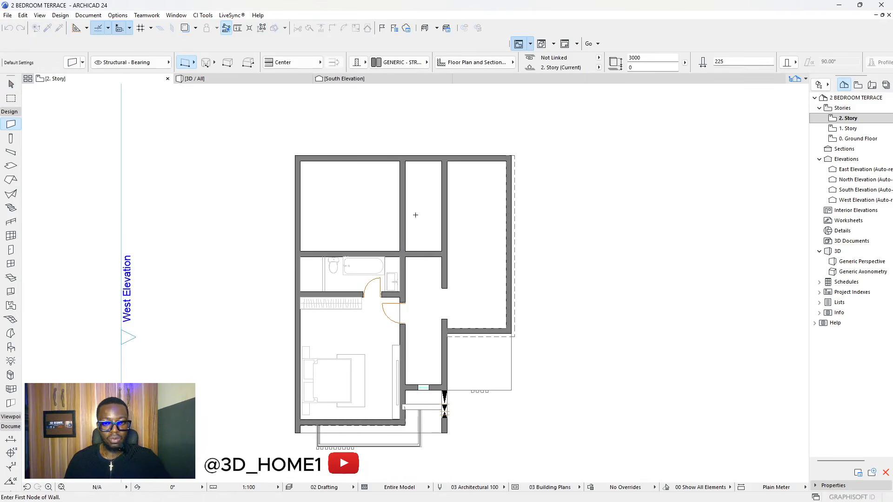
left_click(566, 358)
key("Escape")
scroll(575, 326, "up", 2)
scroll(572, 317, "up", 2)
left_click(555, 223)
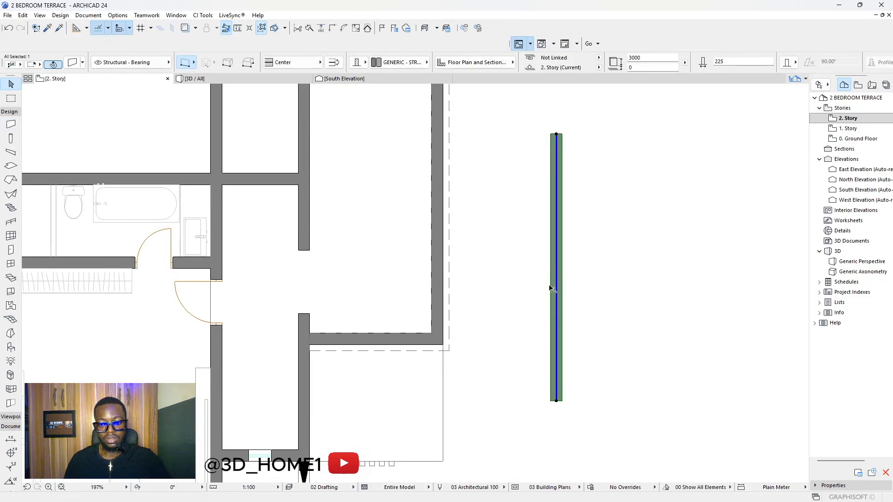
- Set the test wall's reference line to Inside Face and examine where it runs
scroll(538, 233, "down", 3)
scroll(510, 227, "up", 3)
scroll(509, 227, "up", 2)
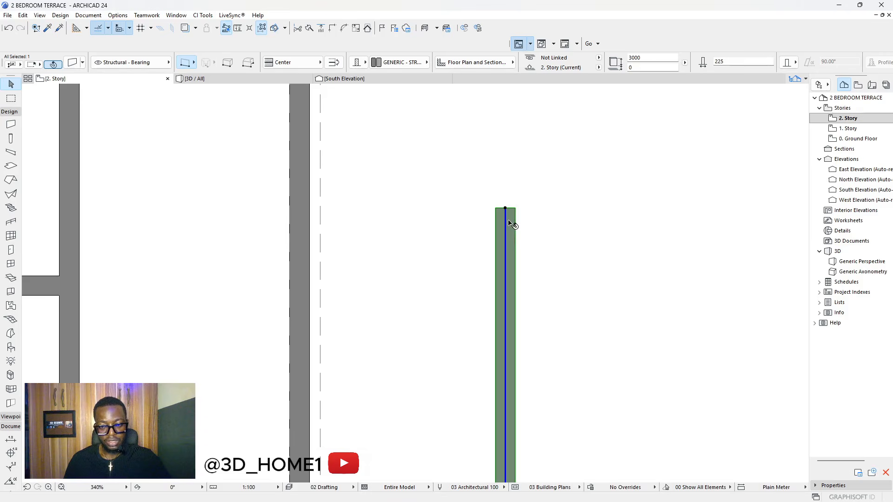
left_click(290, 63)
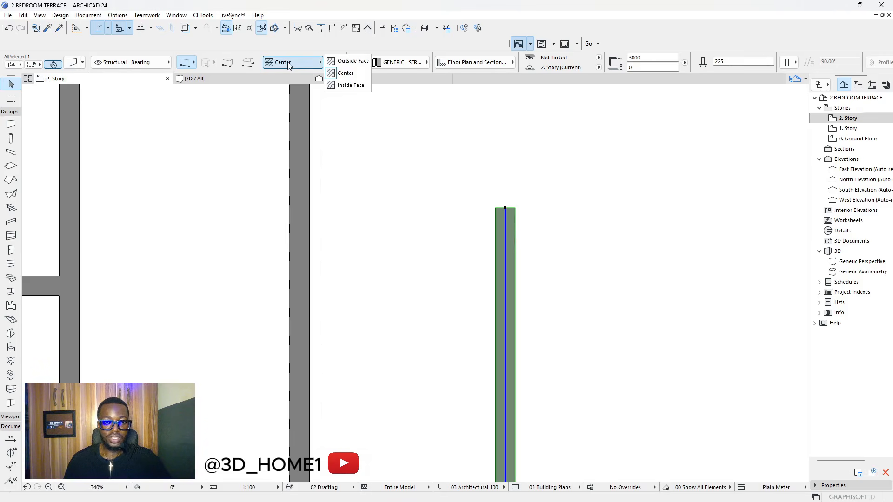
left_click(350, 85)
scroll(523, 229, "down", 2)
scroll(508, 208, "up", 3)
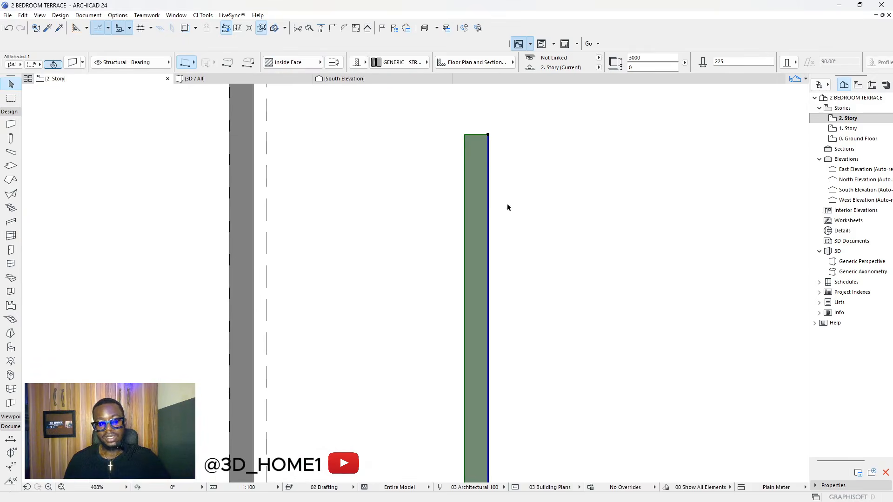
- Set the test wall's reference line to Outside Face
scroll(565, 168, "down", 4)
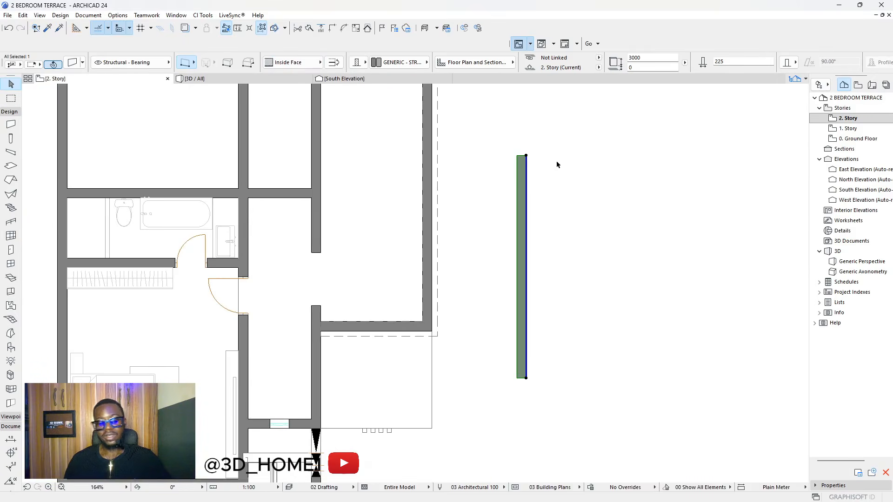
left_click(290, 62)
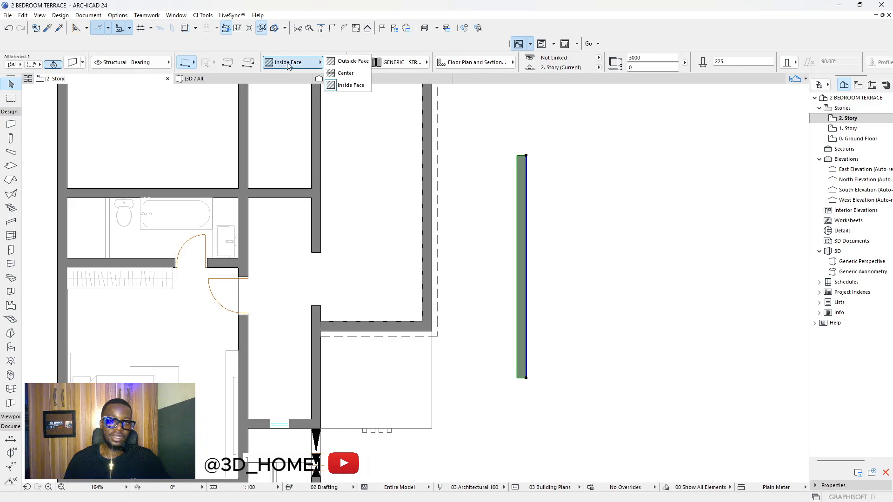
left_click(353, 61)
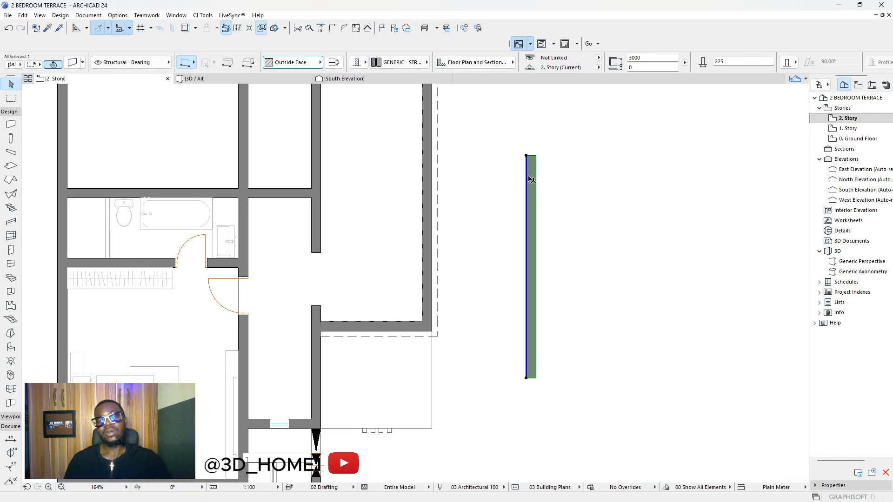
- Copy the test wall 1000 mm away from the building and measure the clear gap between the two walls
scroll(441, 195, "down", 3)
scroll(476, 202, "up", 4)
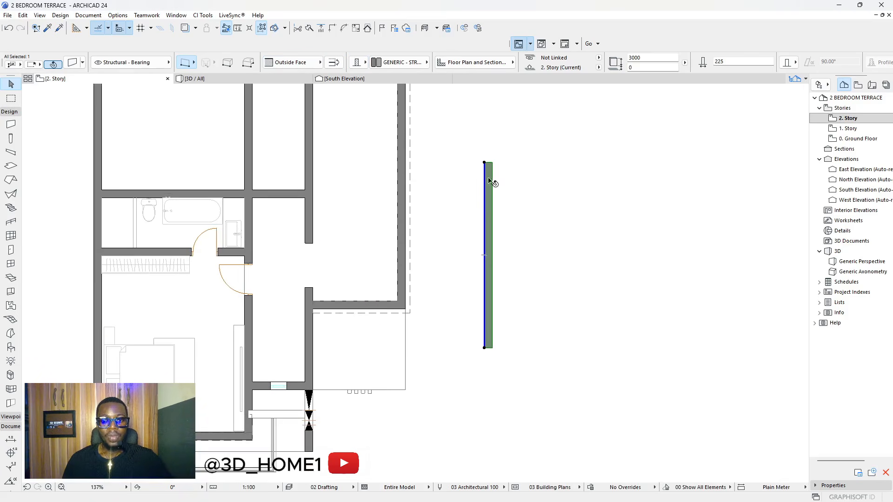
scroll(485, 186, "up", 3)
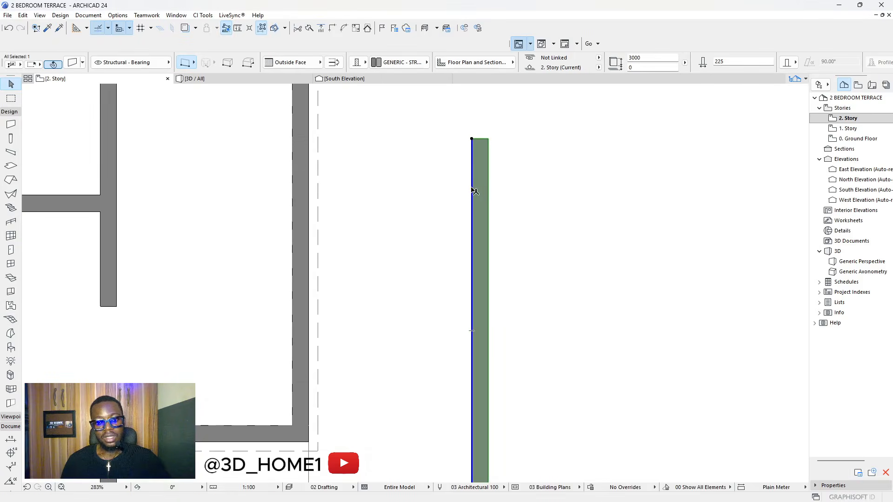
left_click(472, 188)
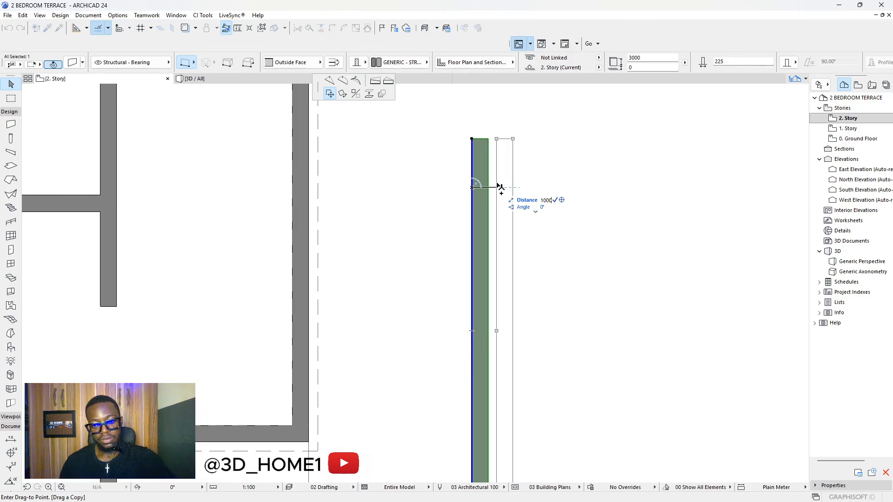
key("Return")
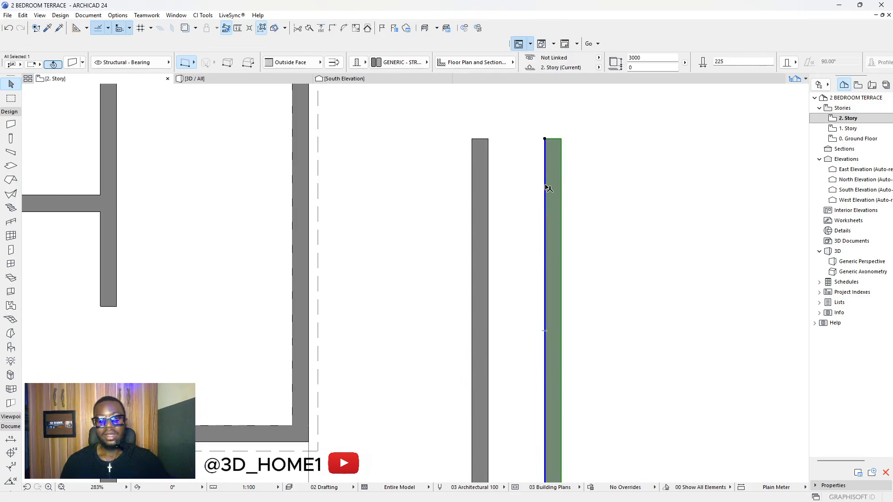
key("Escape")
key("m")
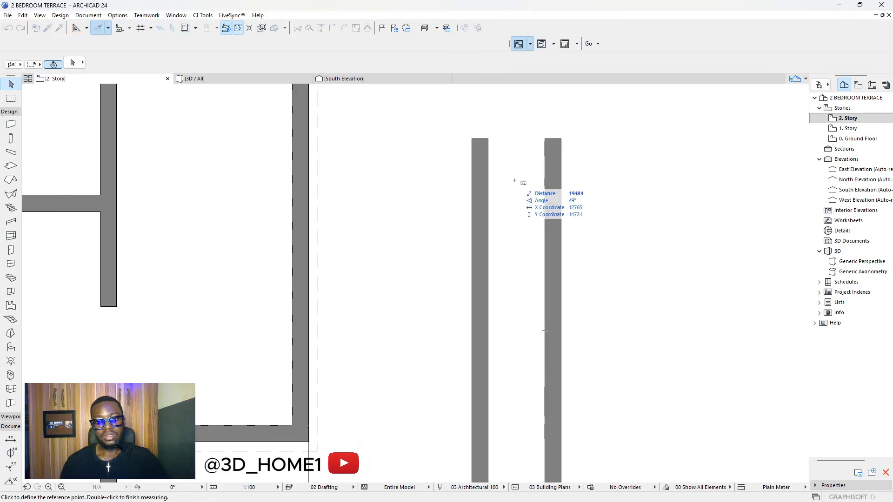
left_click(487, 180)
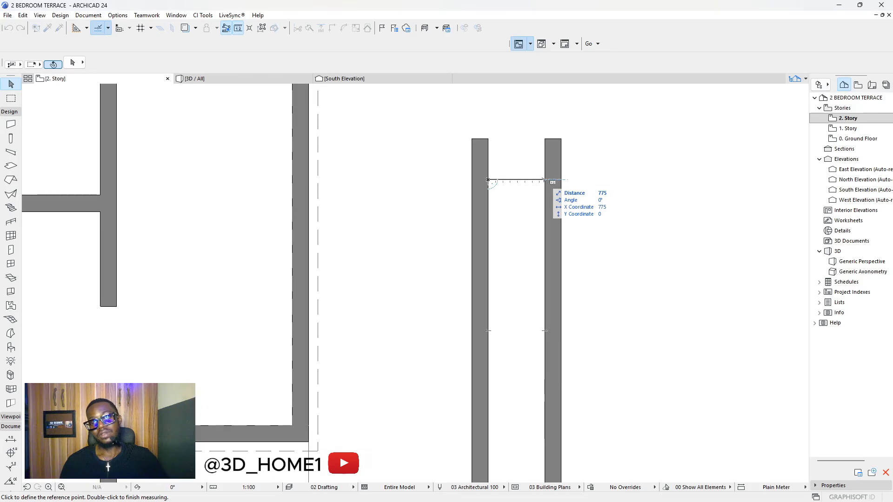
key("Escape")
- Move the copied test wall outward by its own 225 mm thickness and measure the clear gap again
left_click(547, 184)
left_click(545, 182)
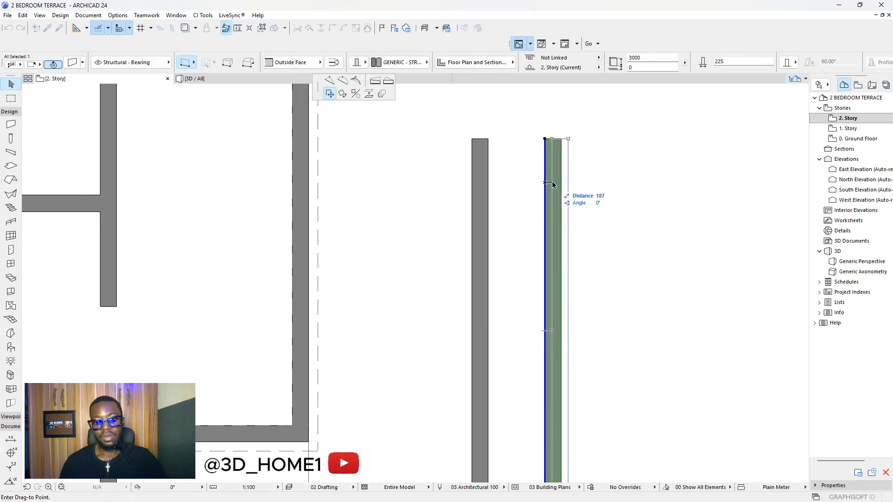
left_click(561, 183)
key("Escape")
key("m")
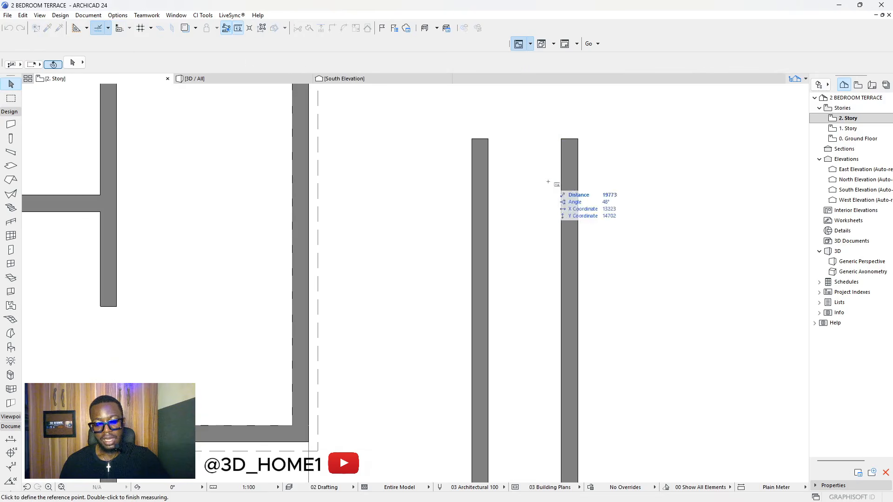
left_click(488, 172)
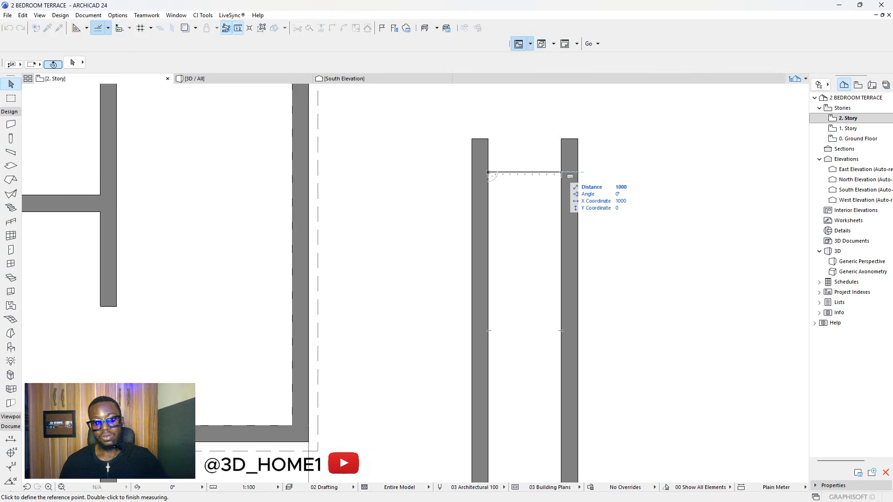
key("Escape")
- Delete both test walls beside the building
left_click(568, 176)
key("Delete")
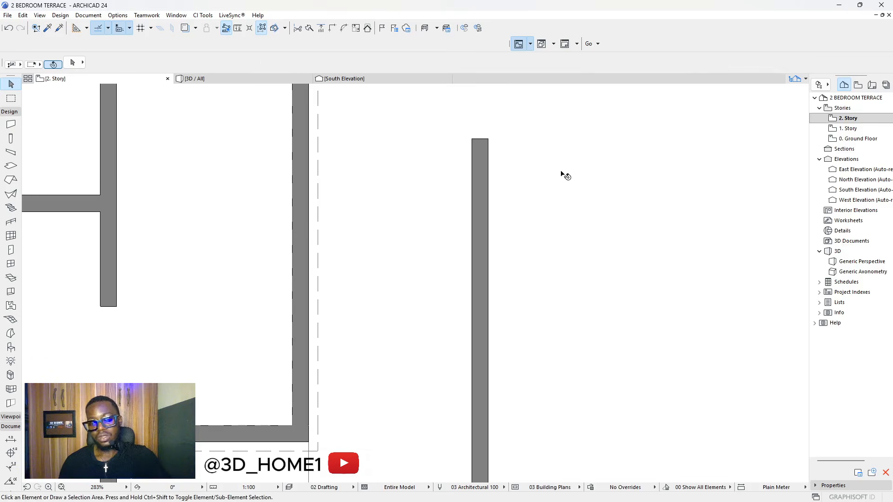
scroll(518, 182, "down", 3)
left_click(514, 180)
key("Delete")
scroll(509, 193, "down", 4)
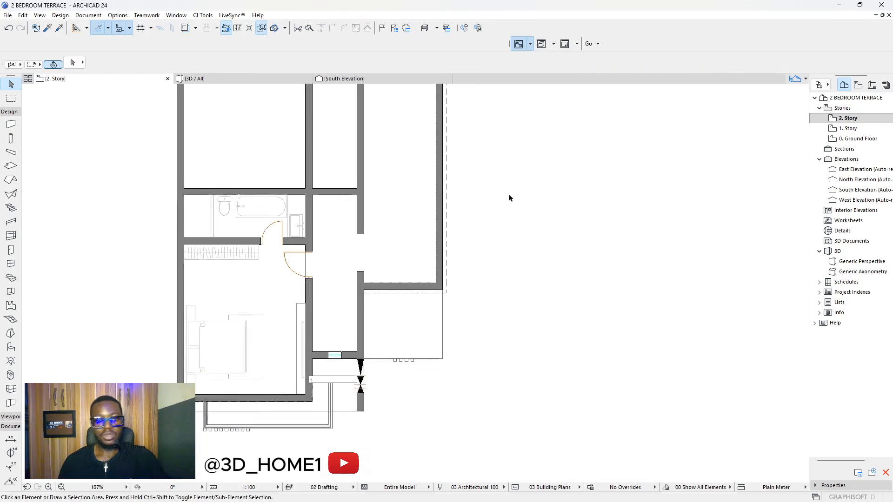
- Copy the wall behind the bathroom 1000 mm towards the rear of the building
scroll(413, 195, "up", 4)
left_click(426, 195)
scroll(427, 196, "up", 4)
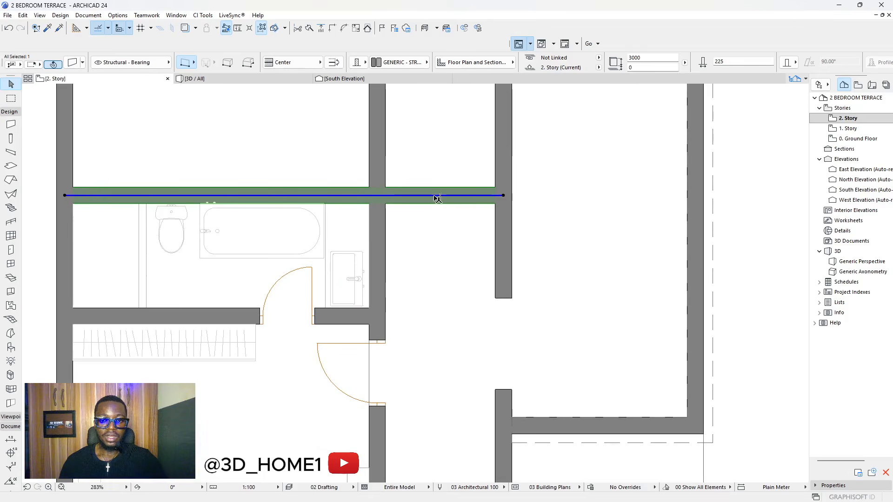
left_click(436, 196)
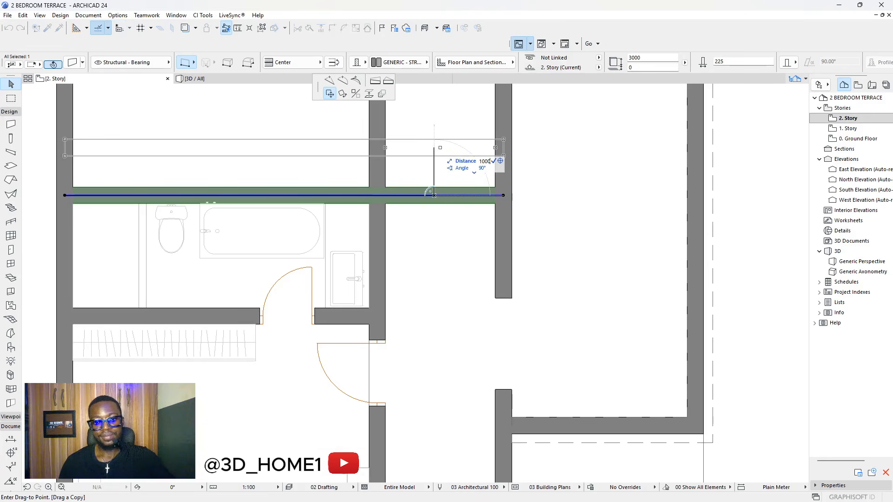
left_click(435, 126)
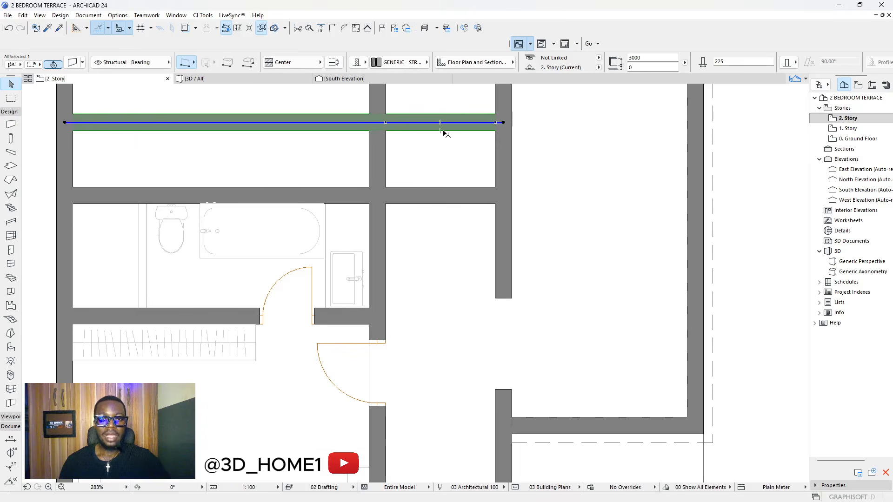
- Move the copied wall rearward by its own 225 mm thickness and measure the clear gap to the wall behind the bathroom
left_click(442, 130)
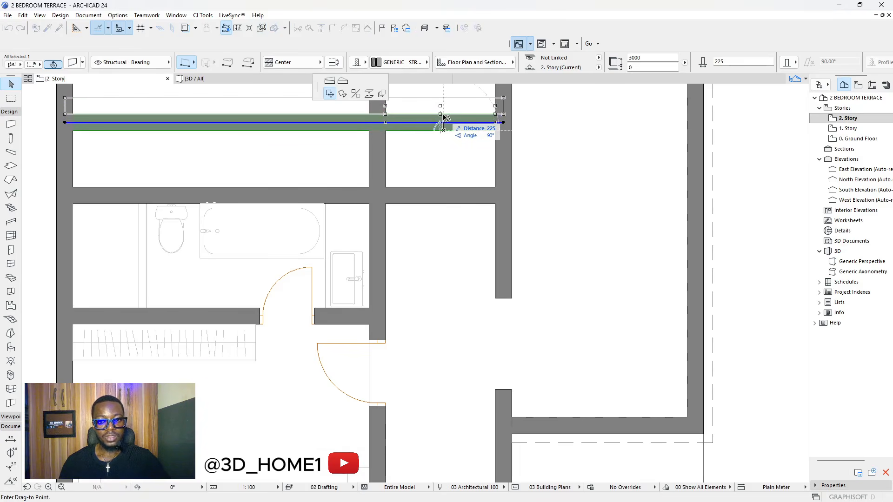
left_click(443, 124)
key("Escape")
key("m")
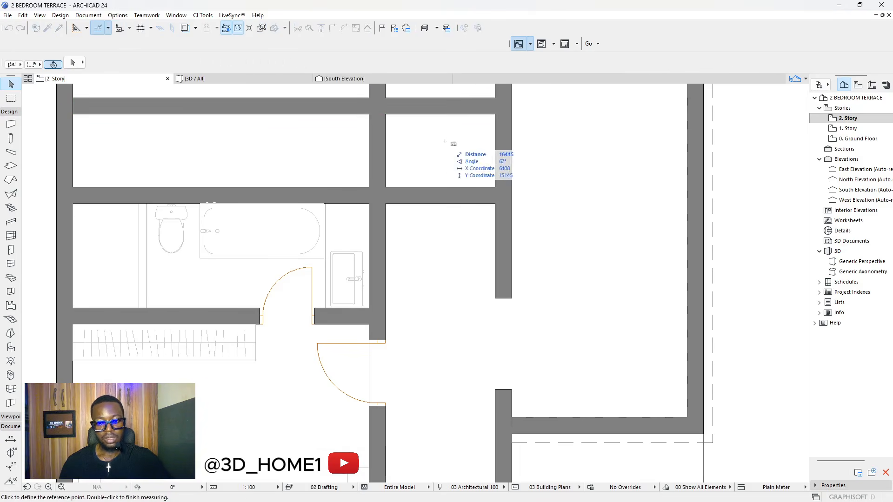
left_click(449, 187)
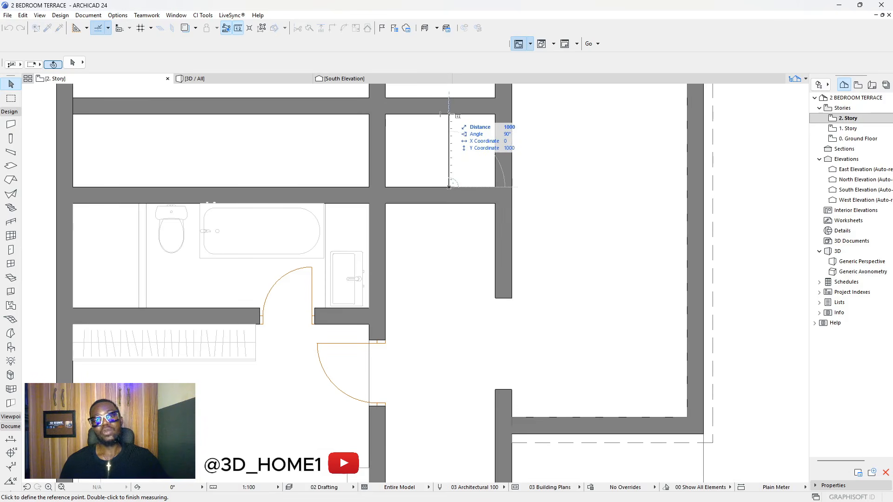
key("Escape")
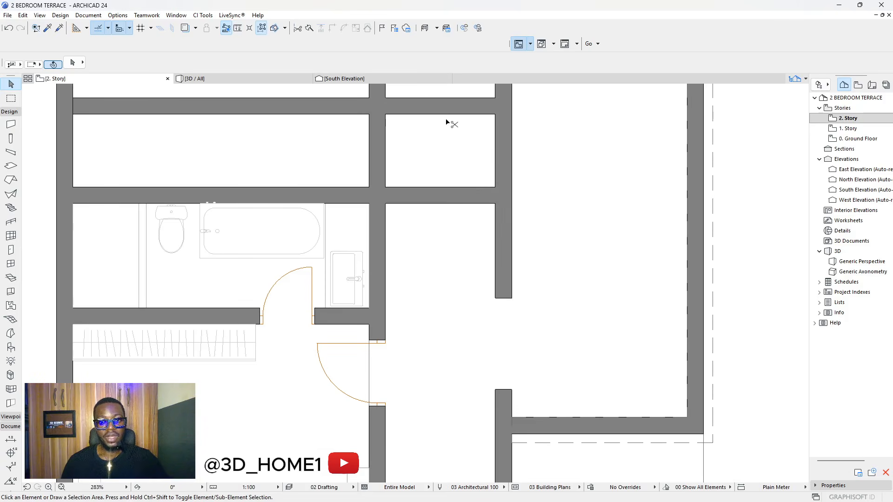
- Undo the last wall move and delete the copied wall behind the bathroom
key("ctrl+z")
key("Escape")
left_click(446, 129)
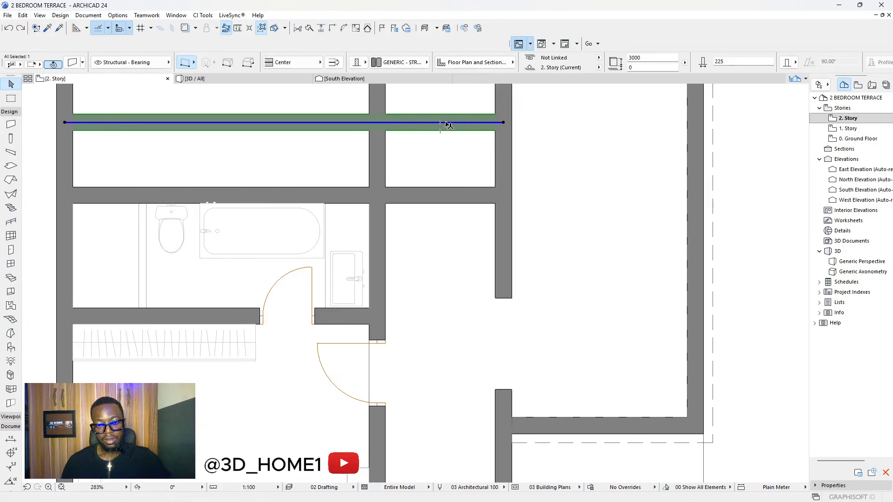
key("Delete")
- Copy the wall behind the bathroom 1000 mm towards the rear and measure the clear gap between both walls
left_click(448, 195)
left_click(448, 195)
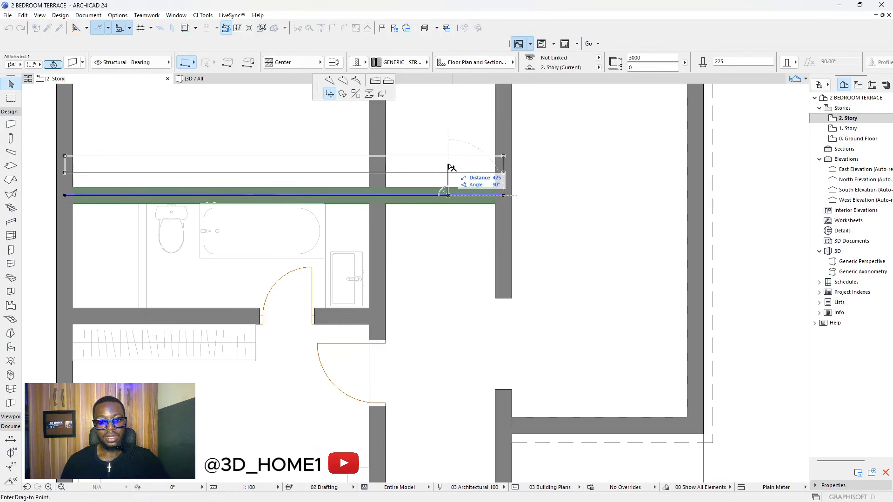
key("ctrl")
type("1000")
key("Return")
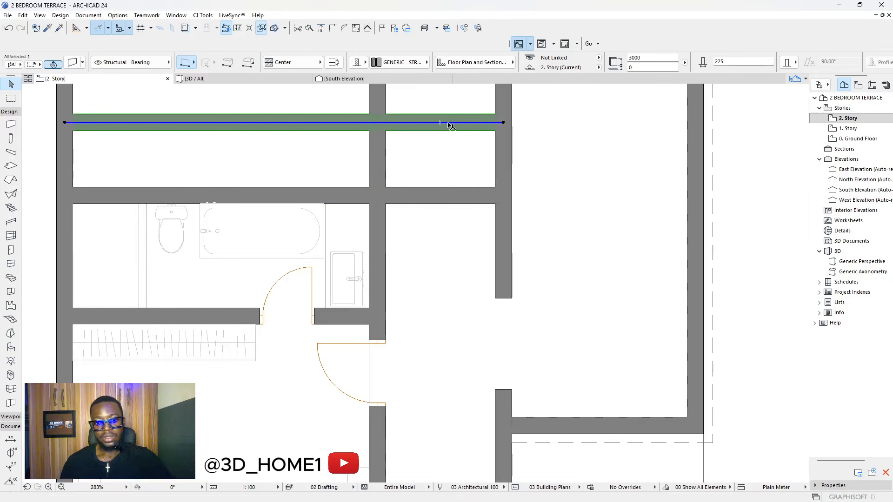
left_click(449, 134)
key("m")
left_click(453, 135)
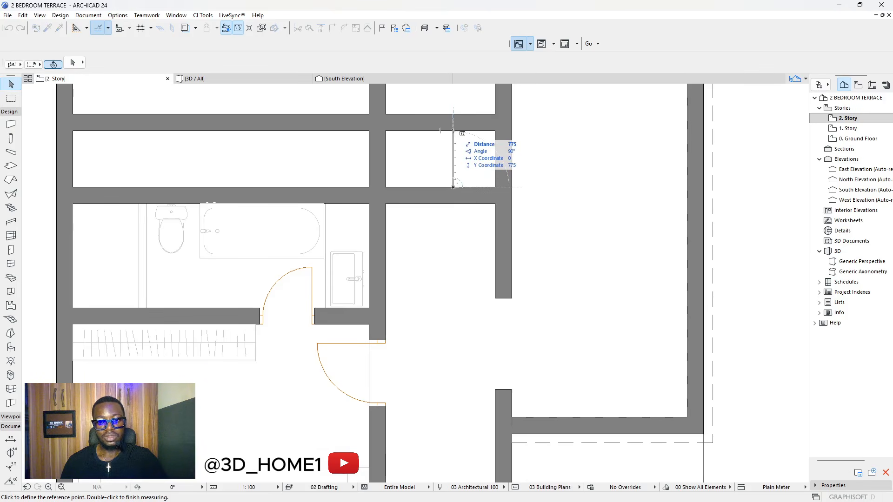
key("Escape")
- Shift the copied wall rearward by its full 225 mm thickness
left_click(456, 130)
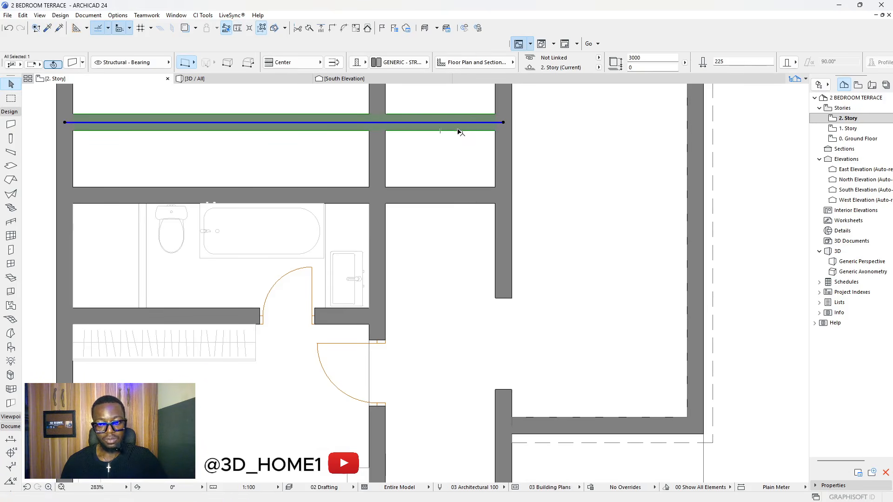
left_click_drag(460, 135, 461, 118)
key("Escape")
- Trim the copied wall to the part across the corridor and remove the corridor segment of the wall behind the bathroom
scroll(413, 124, "down", 6)
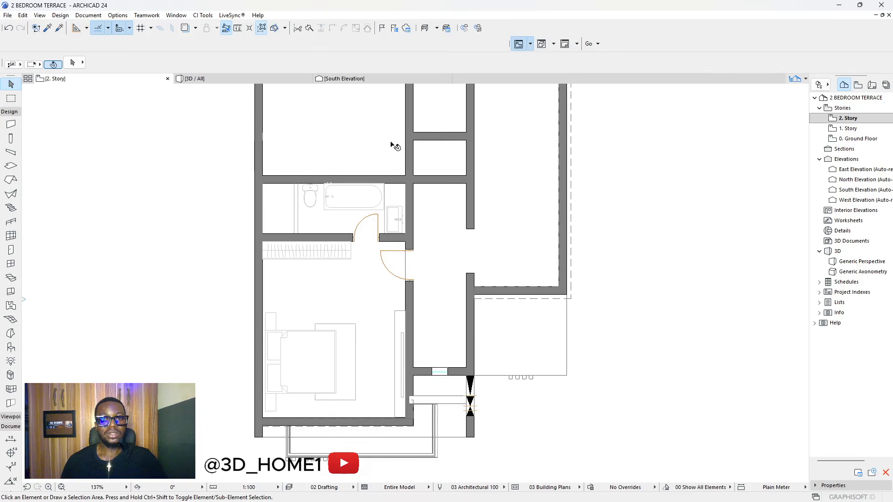
scroll(434, 144, "down", 2)
scroll(436, 144, "up", 3)
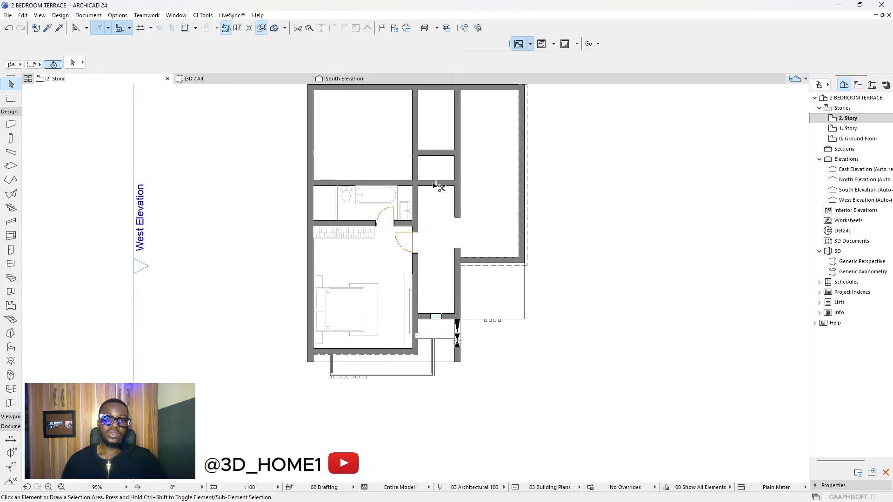
scroll(453, 183, "up", 1)
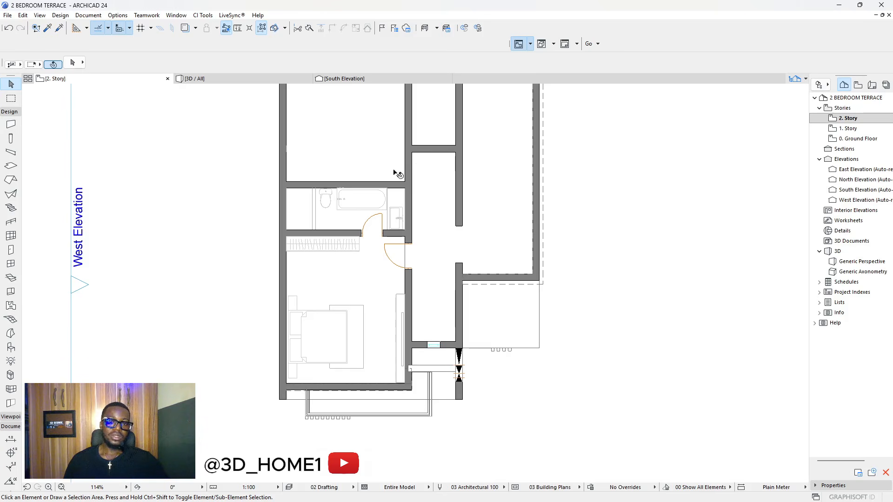
- Examine the front end of the corridor beside the bedroom and start measuring across it from its east wall
scroll(415, 210, "down", 3)
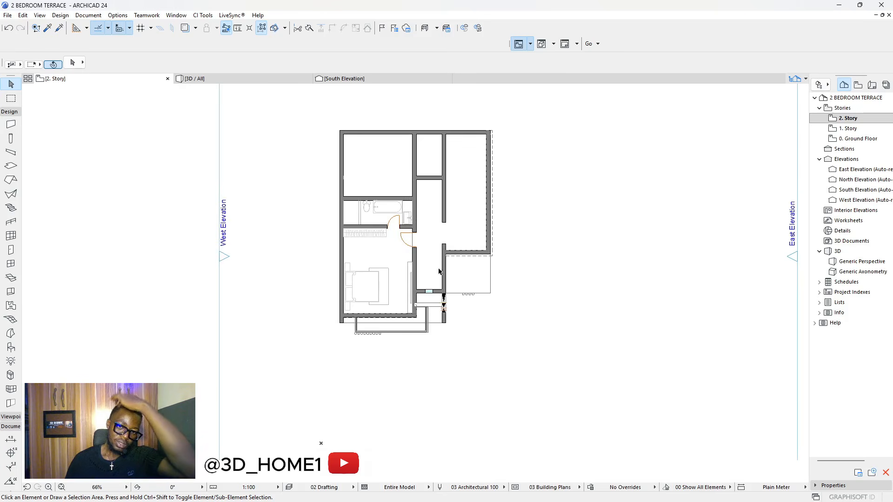
scroll(420, 251, "up", 5)
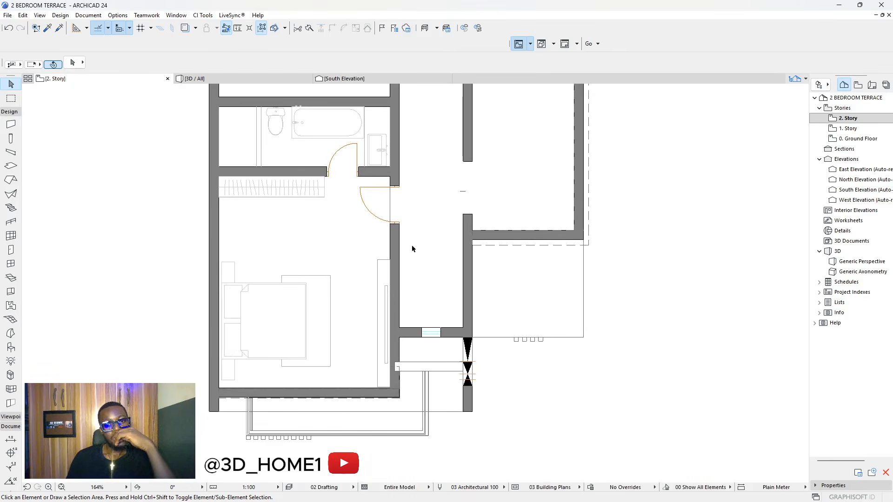
scroll(414, 247, "down", 1)
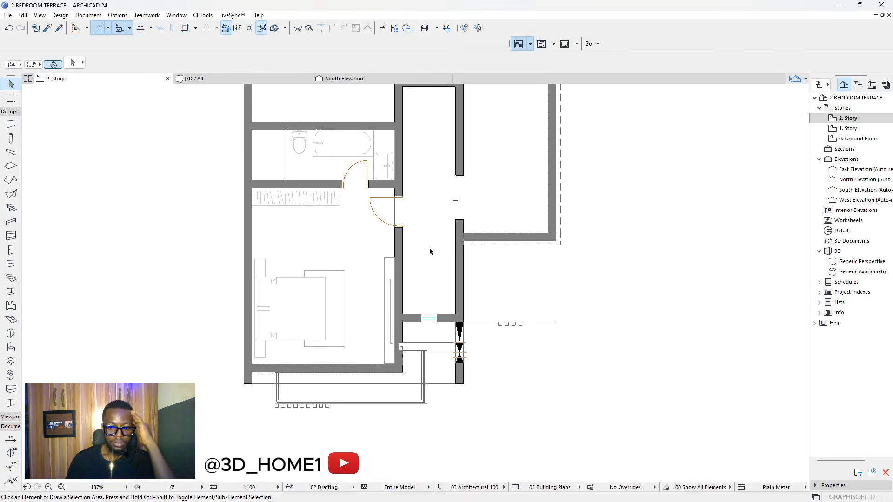
scroll(429, 305, "up", 2)
scroll(428, 309, "up", 3)
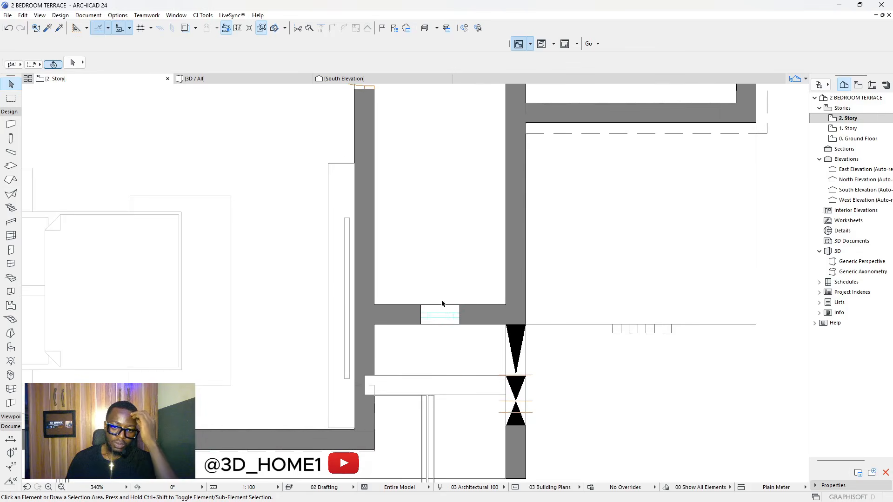
scroll(427, 332, "down", 4)
scroll(455, 309, "down", 3)
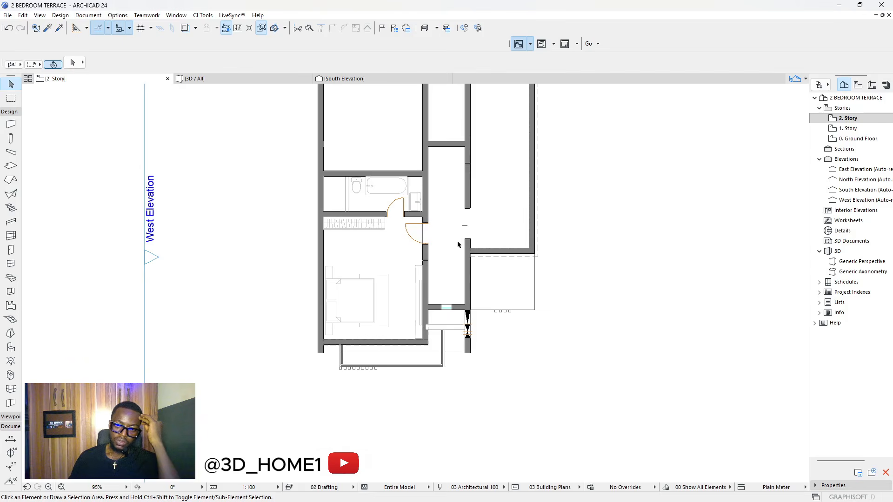
scroll(465, 269, "up", 3)
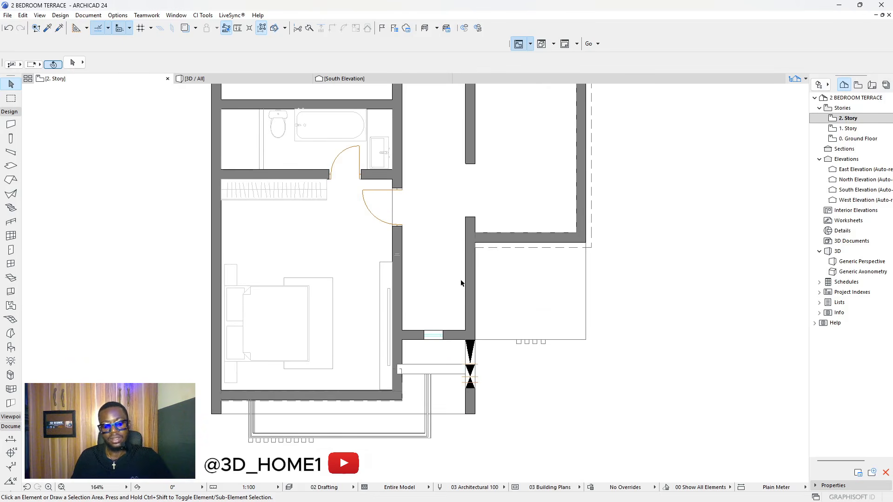
key("m")
left_click(465, 285)
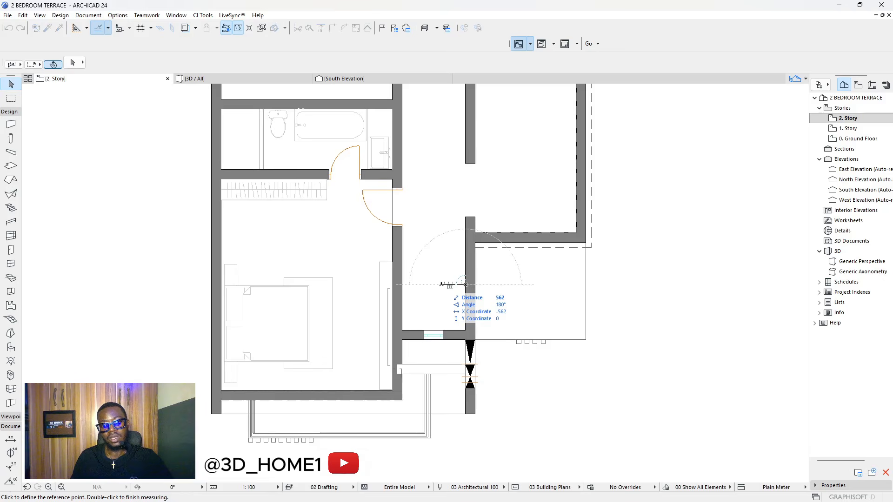
key("Escape")
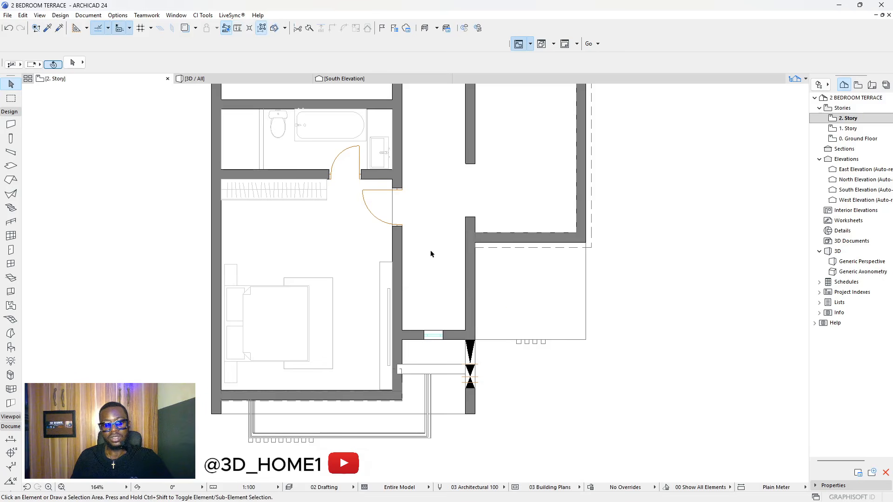
left_click(47, 29)
left_click(396, 231)
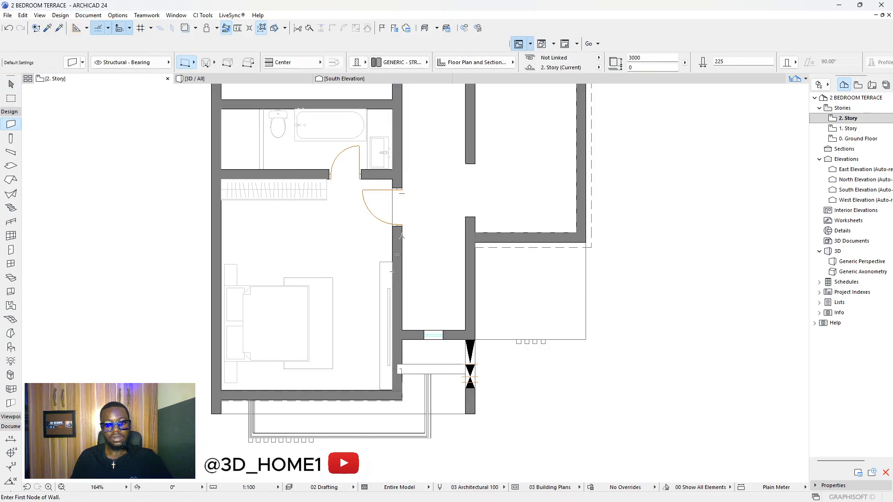
key("Escape")
- Stretch the front wall of the east room across the corridor until it meets the bedroom's east wall
left_click(480, 237)
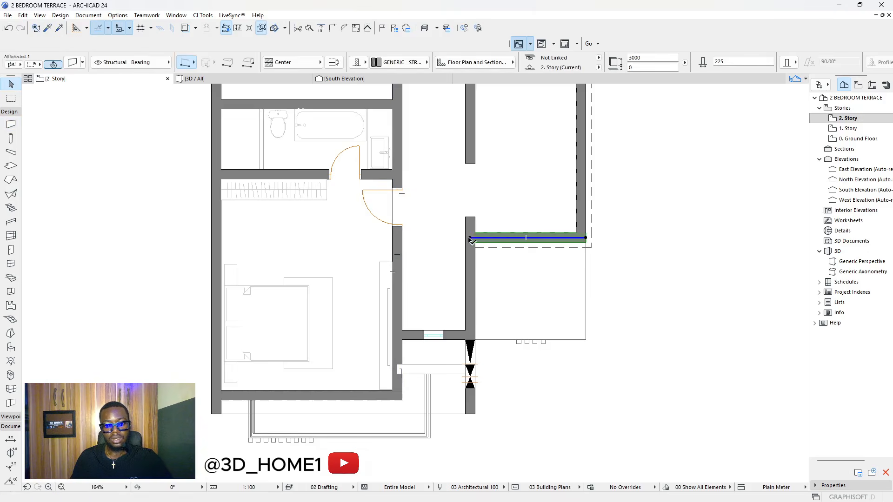
key("ctrl+d")
left_click(470, 238)
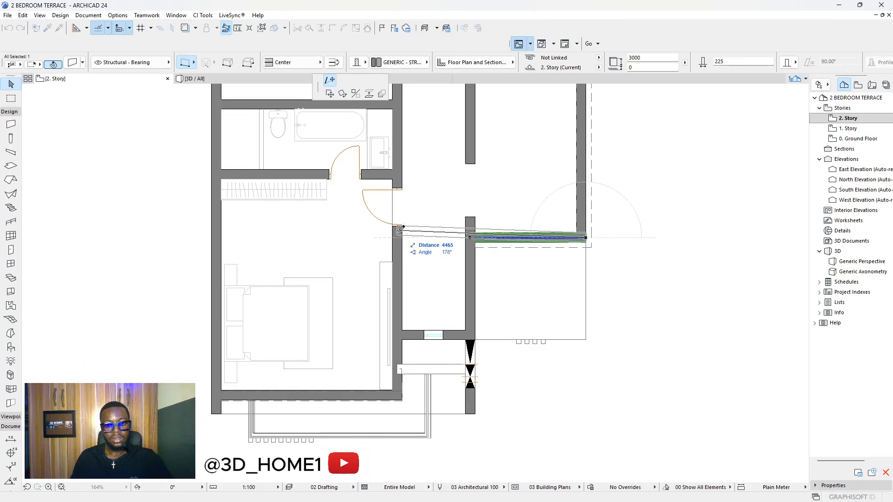
left_click(399, 236)
left_click(445, 258)
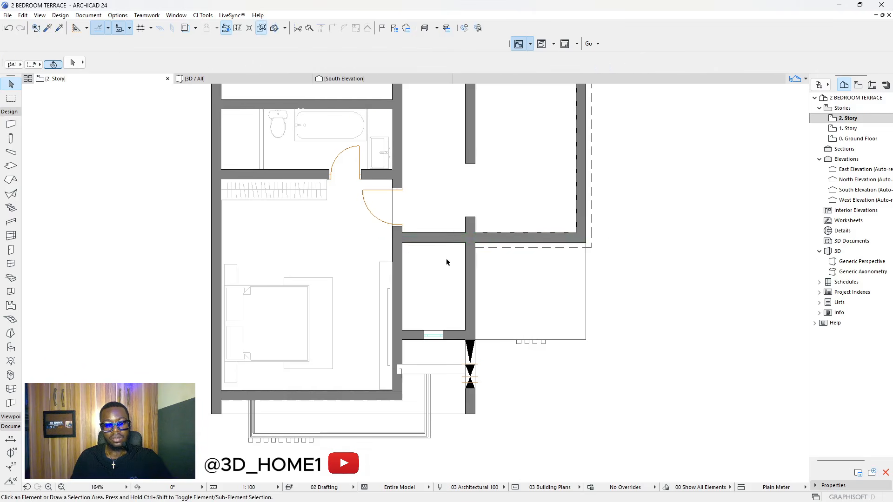
- Move the bedroom's corridor door along its wall, closer to the bathroom's front wall
scroll(439, 258, "down", 3)
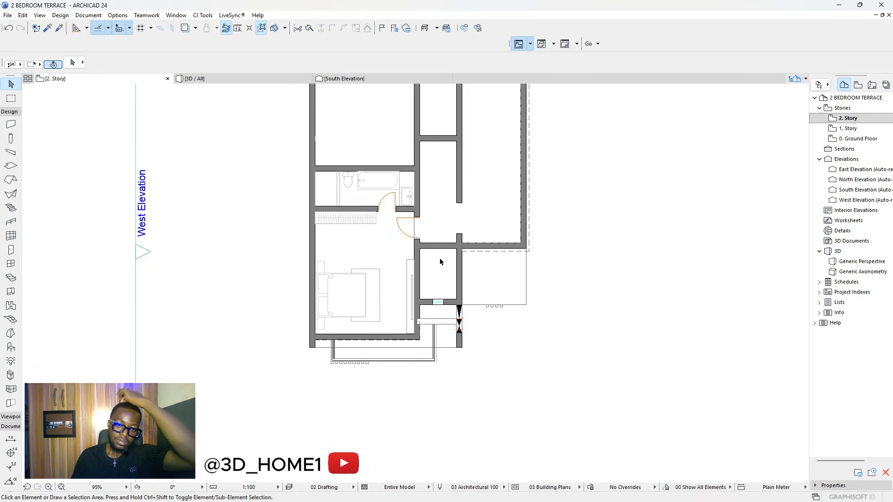
scroll(420, 213, "up", 1)
scroll(420, 213, "up", 5)
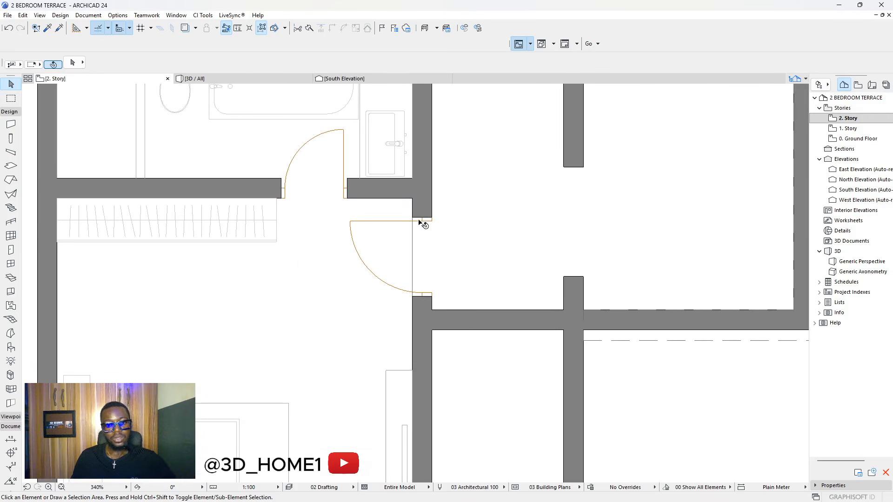
left_click(430, 219)
left_click_drag(430, 218, 427, 204)
key("Escape")
- Examine the bedroom door, the corridor and the small room enclosed at the corridor's front end
scroll(432, 242, "down", 3)
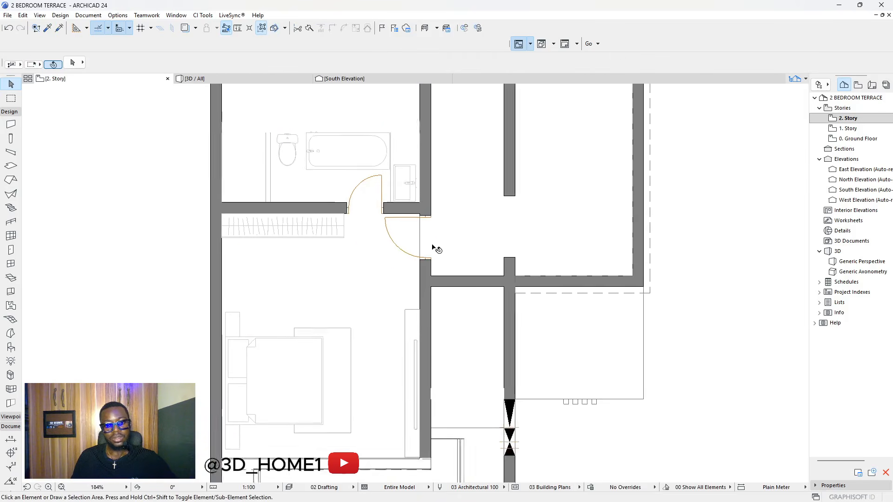
scroll(402, 218, "up", 3)
scroll(452, 264, "down", 3)
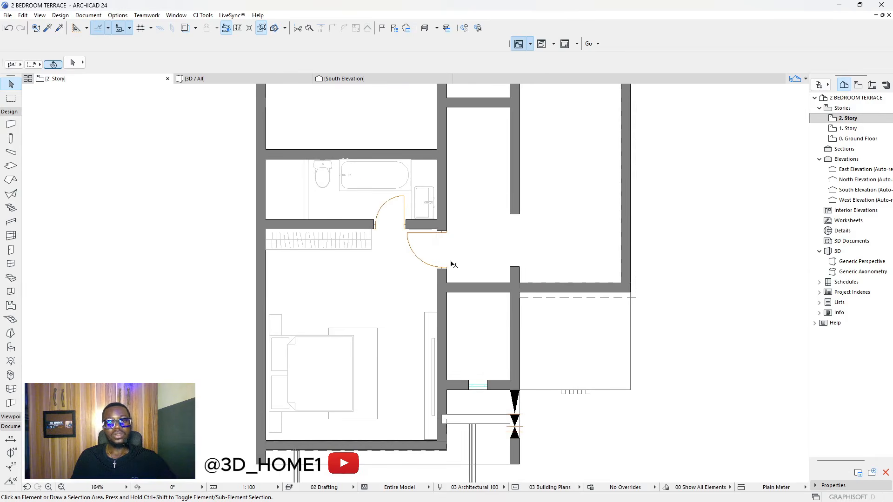
scroll(488, 297, "up", 3)
scroll(435, 253, "down", 2)
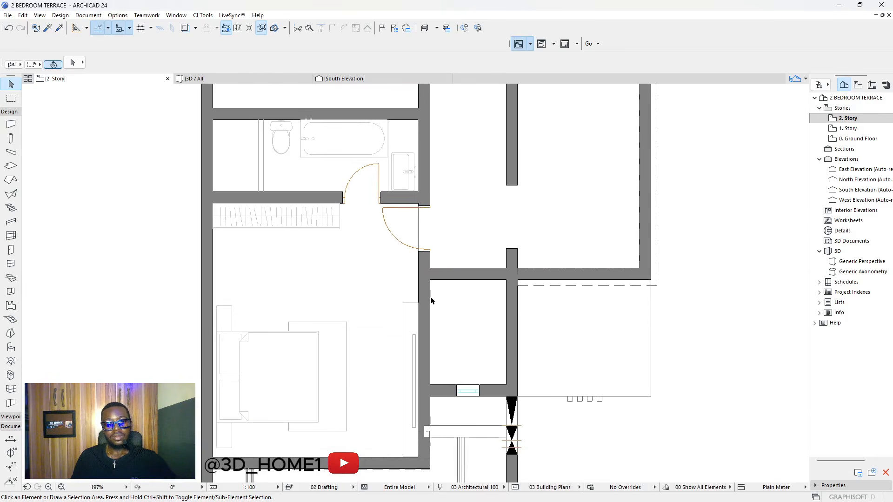
scroll(436, 301, "up", 1)
scroll(450, 266, "down", 3)
scroll(438, 299, "up", 1)
scroll(439, 283, "up", 1)
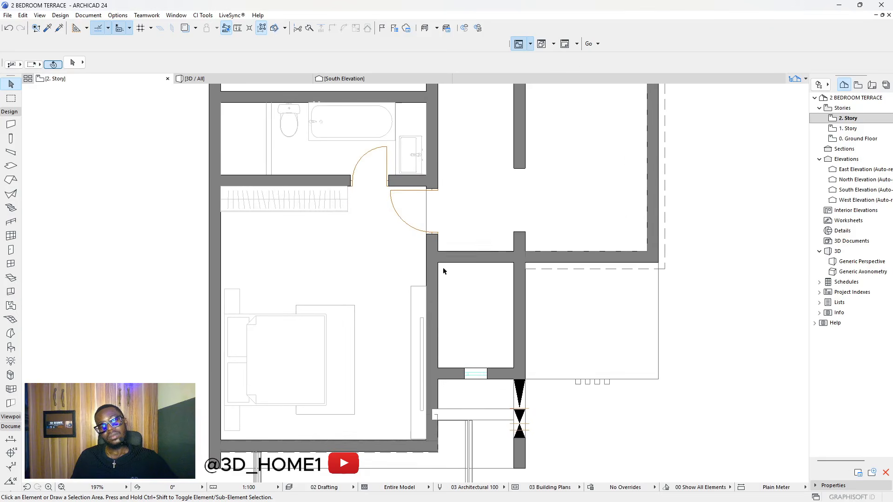
scroll(440, 297, "down", 1)
scroll(446, 274, "down", 2)
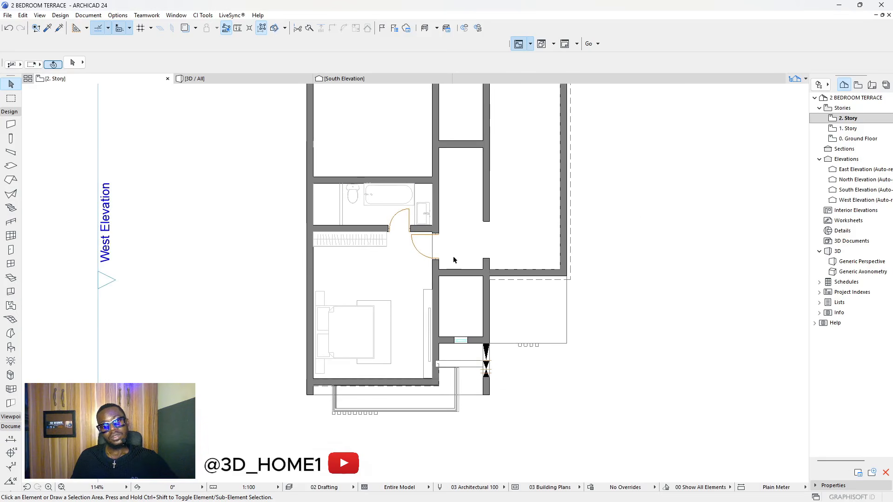
- Turn on the trace reference to show the other story's layout beneath the second-story plan
scroll(454, 260, "down", 3)
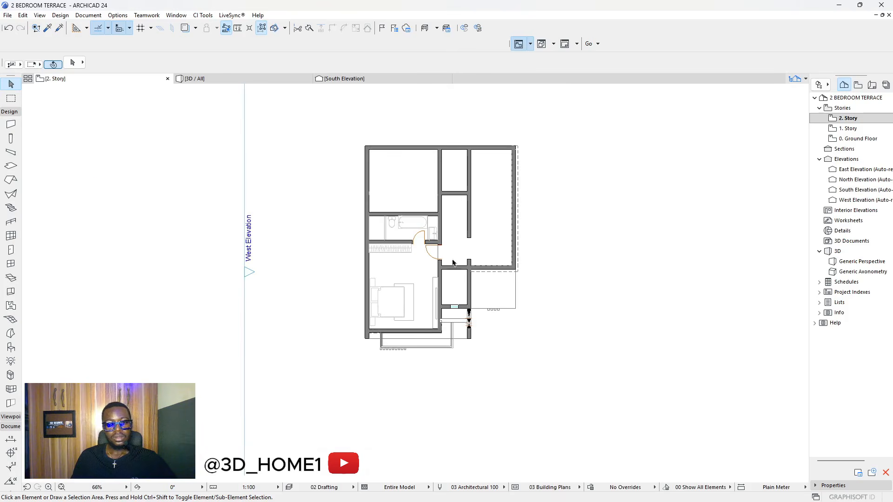
scroll(453, 263, "up", 5)
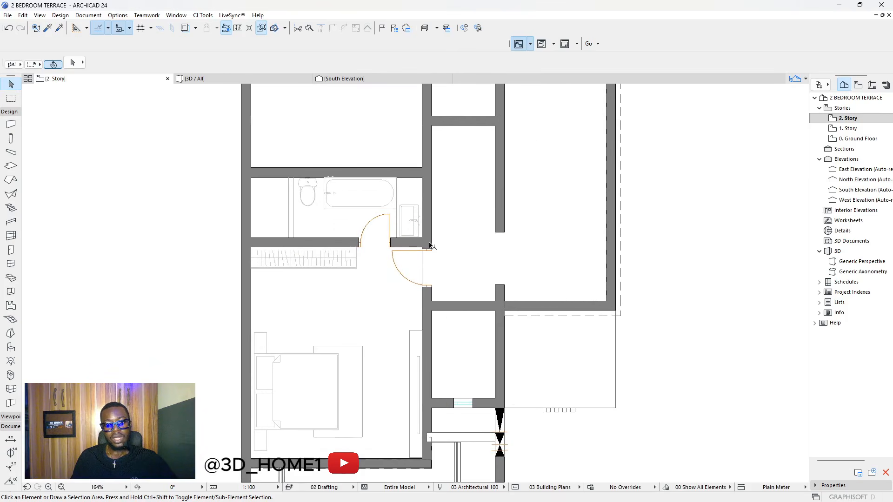
scroll(481, 235, "down", 3)
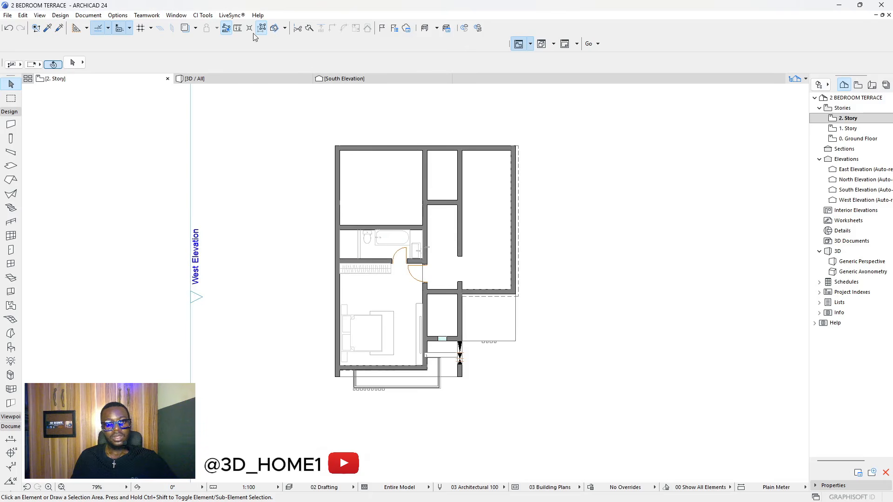
left_click(189, 29)
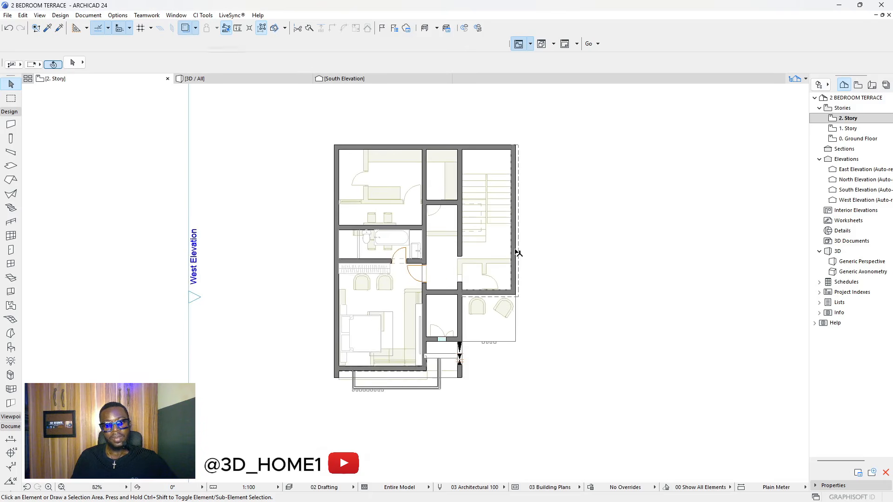
- Insert a new node on the floor slab's east edge at the front face of the bathroom's back wall
scroll(468, 203, "up", 2)
scroll(477, 234, "up", 2)
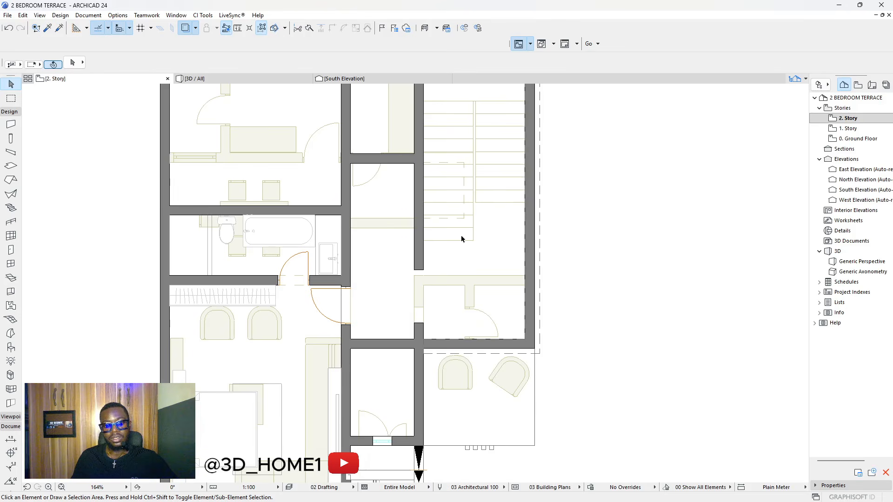
scroll(447, 258, "down", 2)
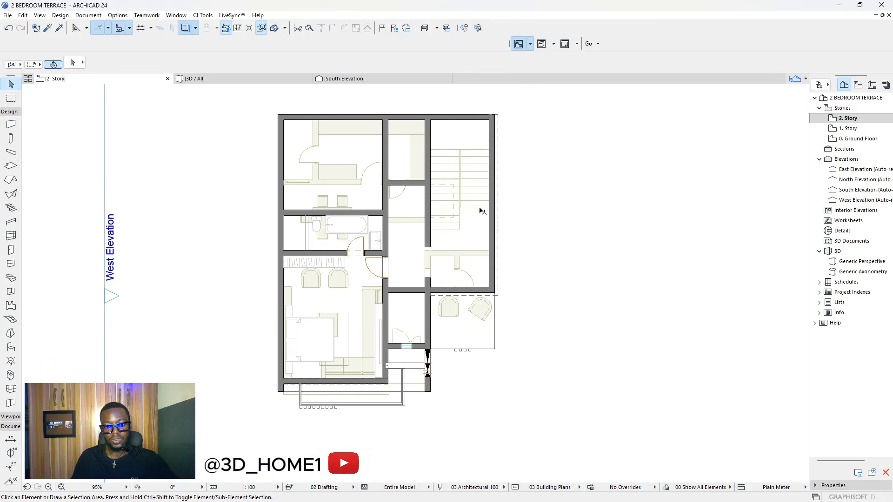
scroll(456, 219, "up", 2)
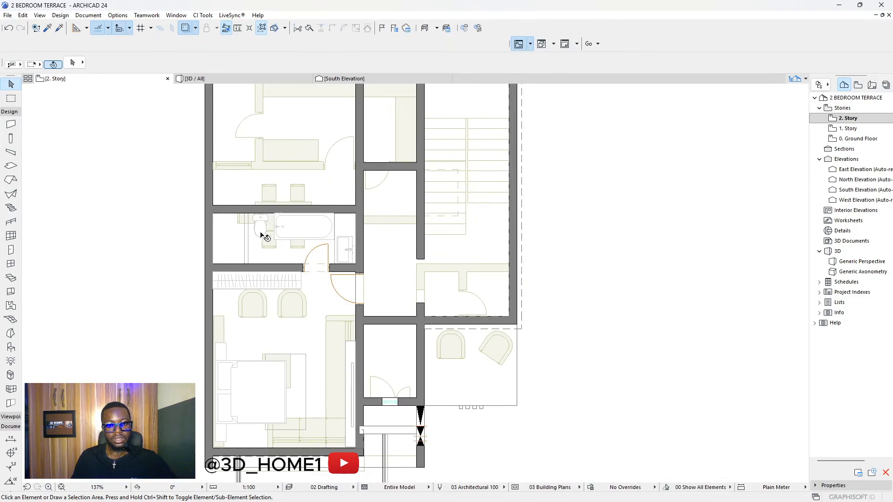
left_click(239, 237)
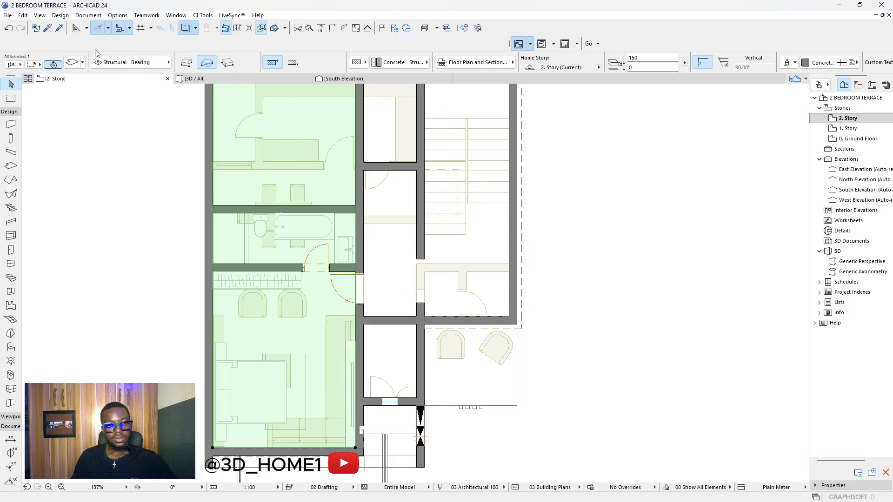
left_click(355, 224)
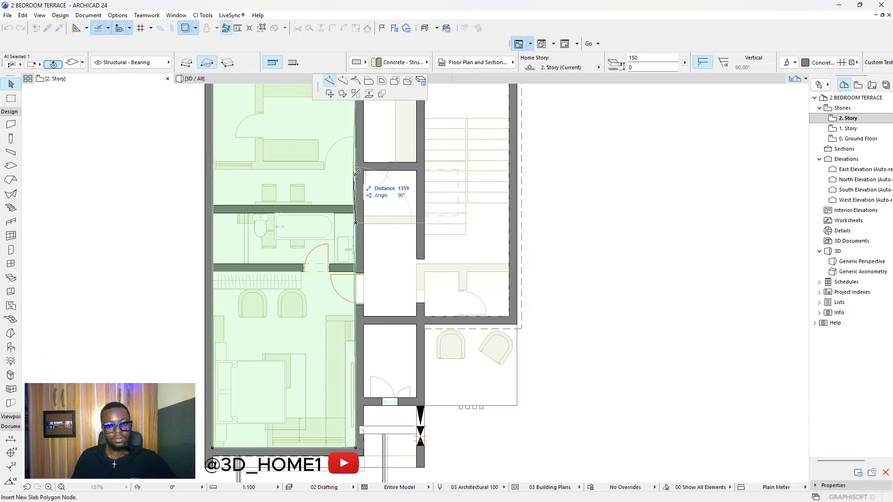
left_click(355, 213)
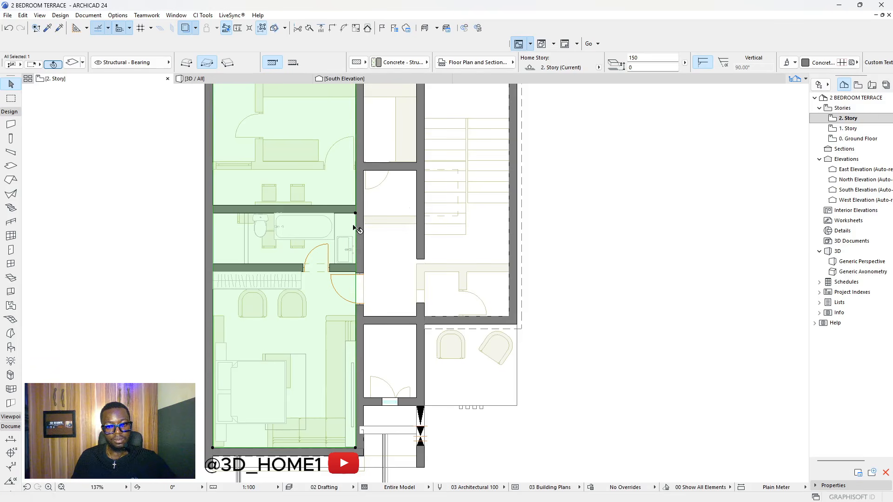
left_click(356, 232)
left_click(369, 80)
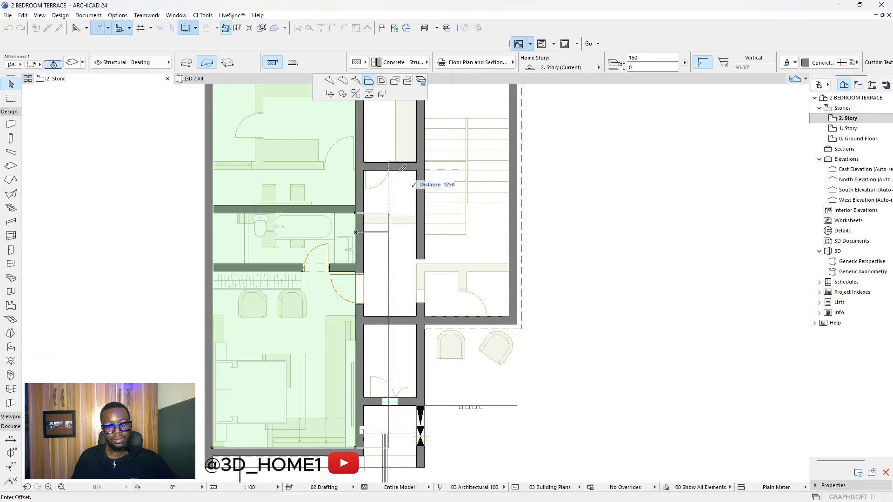
key("Escape")
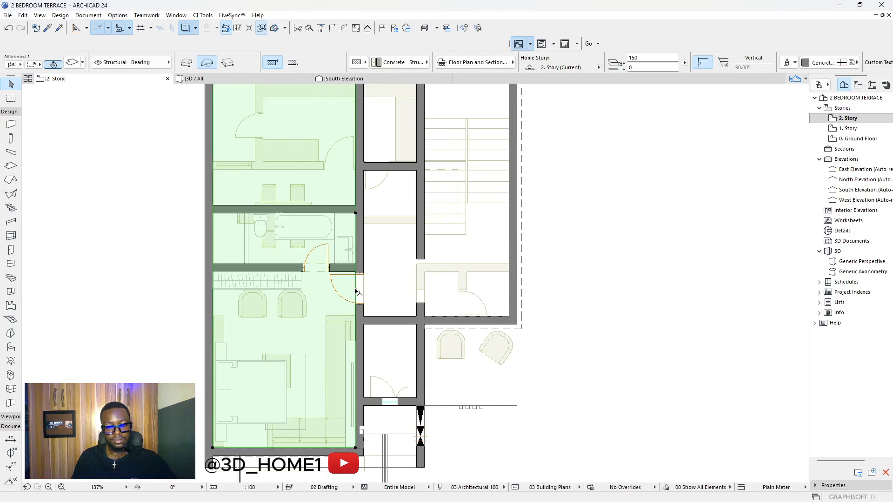
key("Escape")
- Insert a second node on the slab's east edge, just in front of the bedroom's corridor door
left_click(350, 237)
left_click(355, 233)
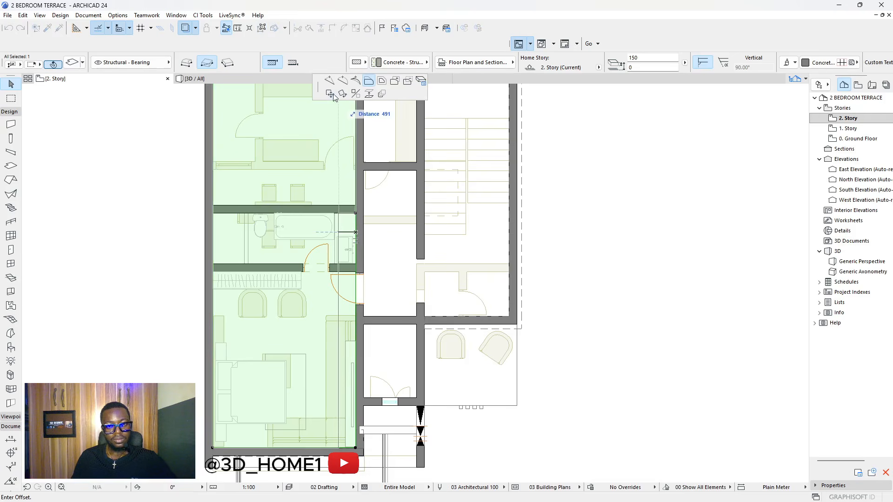
scroll(359, 316, "up", 2)
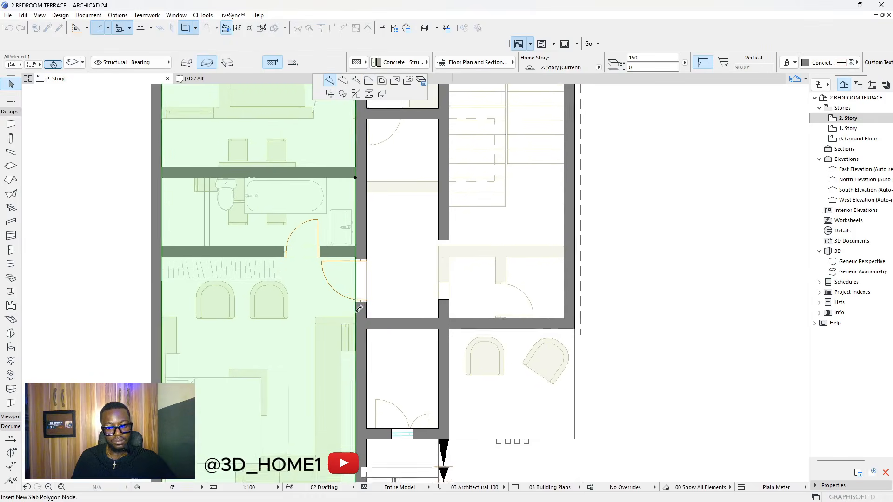
left_click(356, 317)
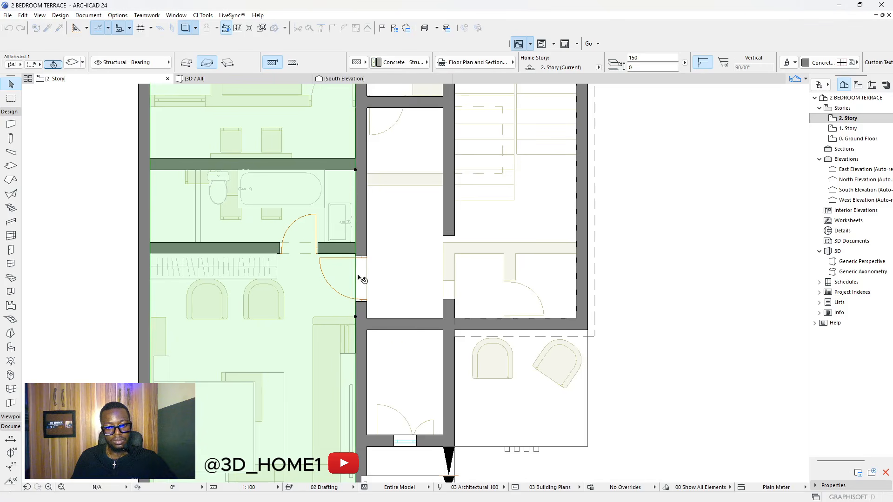
- Offset the slab edge between the two nodes to the east outer wall and shift the extension's back edge slightly farther back
left_click(356, 271)
left_click(369, 82)
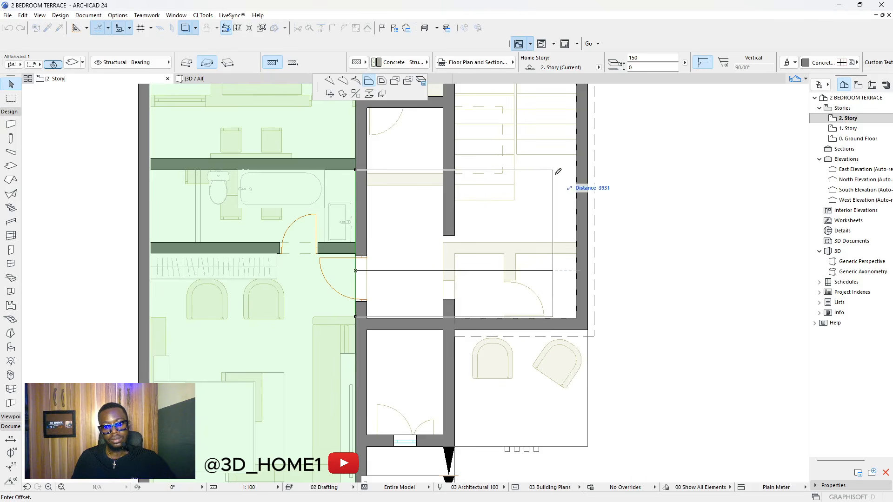
left_click(576, 172)
left_click(573, 170)
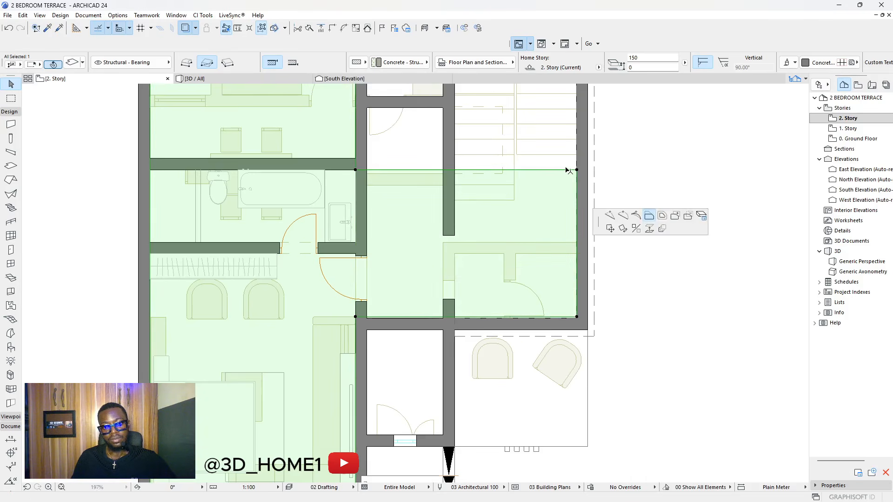
left_click(521, 155)
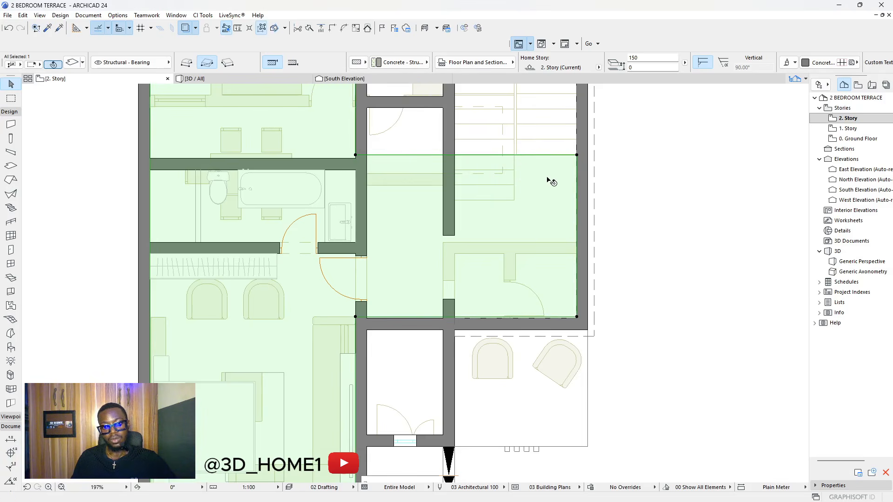
key("Escape")
- Move the door opening in the corridor's east wall back until it nearly reaches the extended slab's back edge
scroll(473, 232, "down", 3)
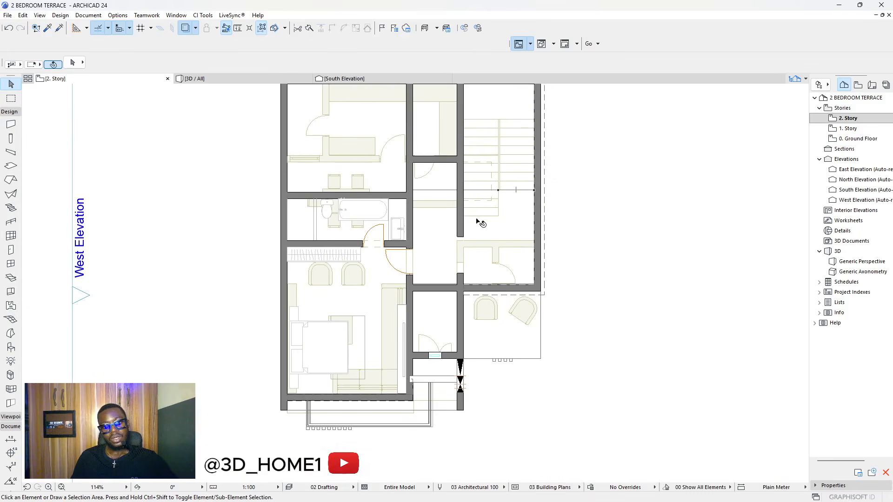
scroll(463, 238, "up", 4)
left_click(463, 237)
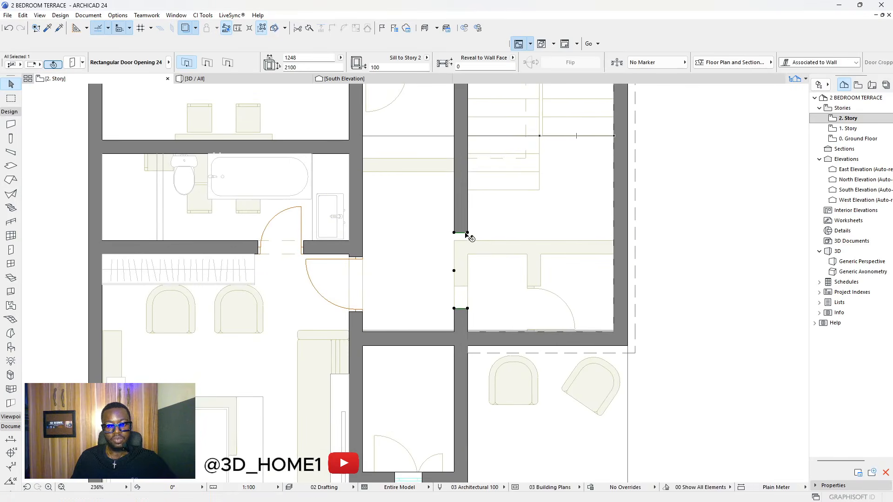
left_click(467, 232)
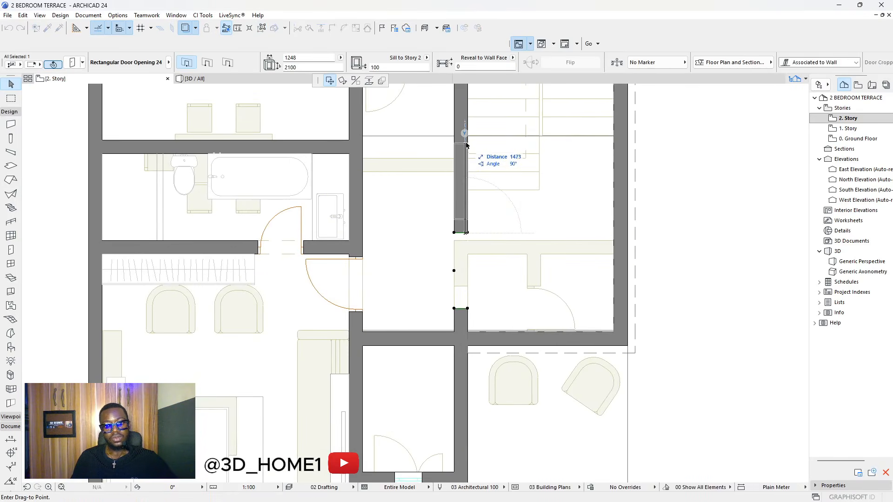
left_click(457, 168)
left_click(418, 233)
scroll(418, 234, "down", 2)
scroll(405, 282, "up", 3)
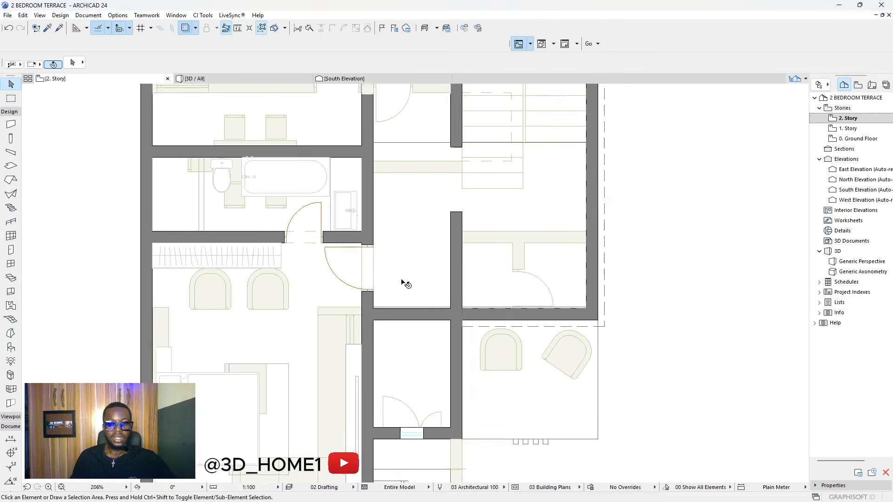
- Hide the trace reference and trim away the wall segment crossing the corridor in front of the bedroom door
scroll(372, 300, "down", 2)
scroll(405, 321, "up", 2)
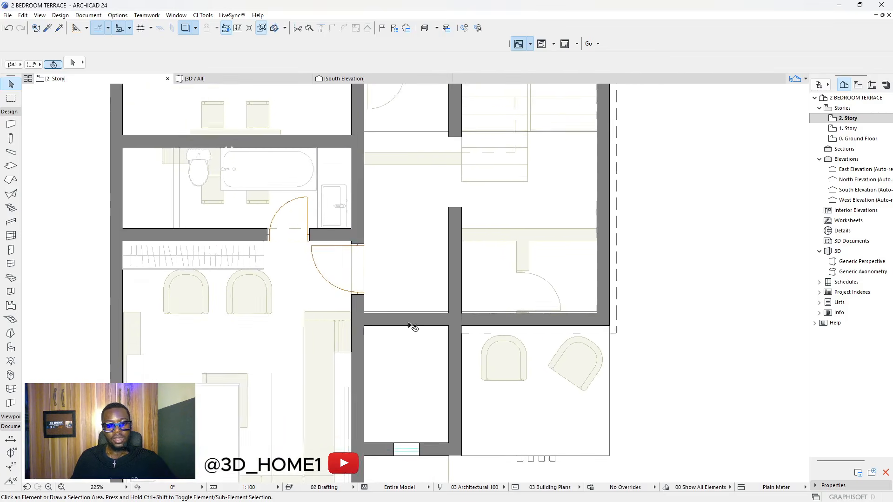
scroll(367, 292, "down", 3)
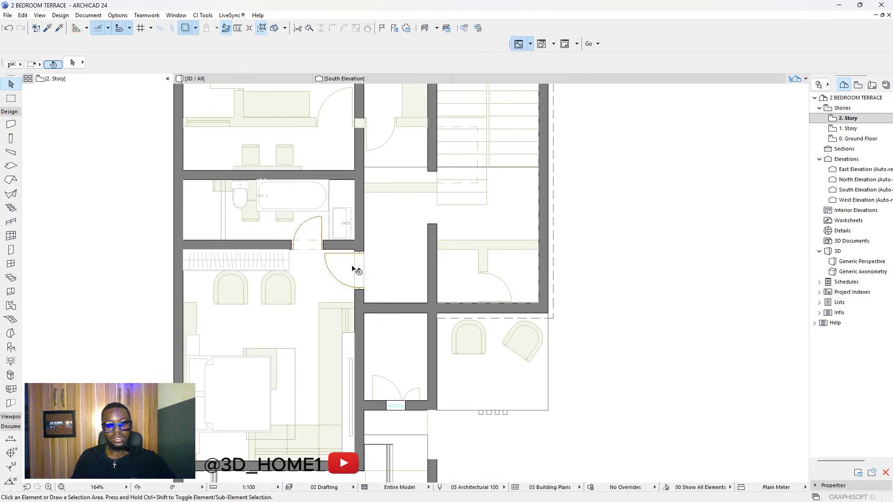
left_click(189, 32)
left_click(409, 307)
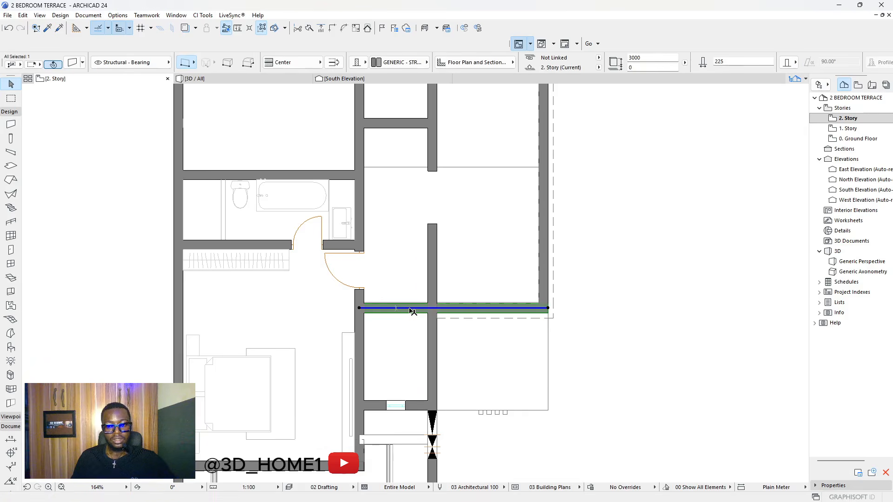
left_click(409, 308, "ctrl")
key("Escape")
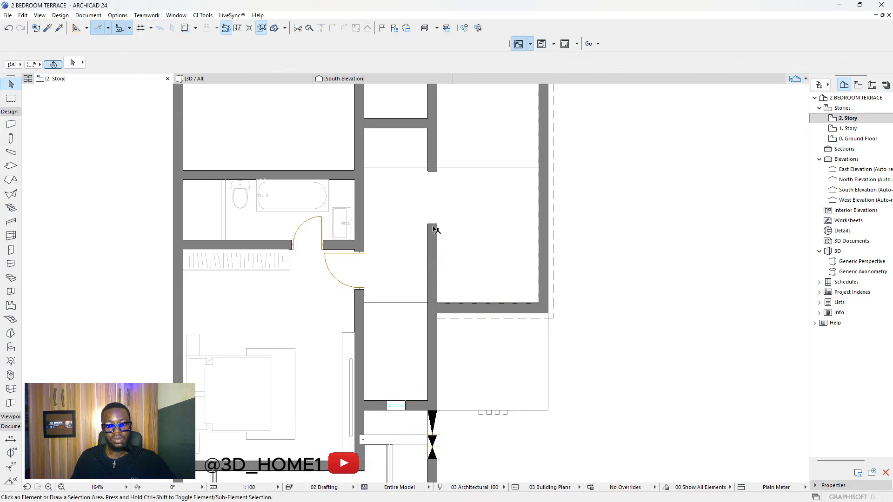
- Delete the bedroom's corridor door from the bedroom's east wall
left_click(362, 256)
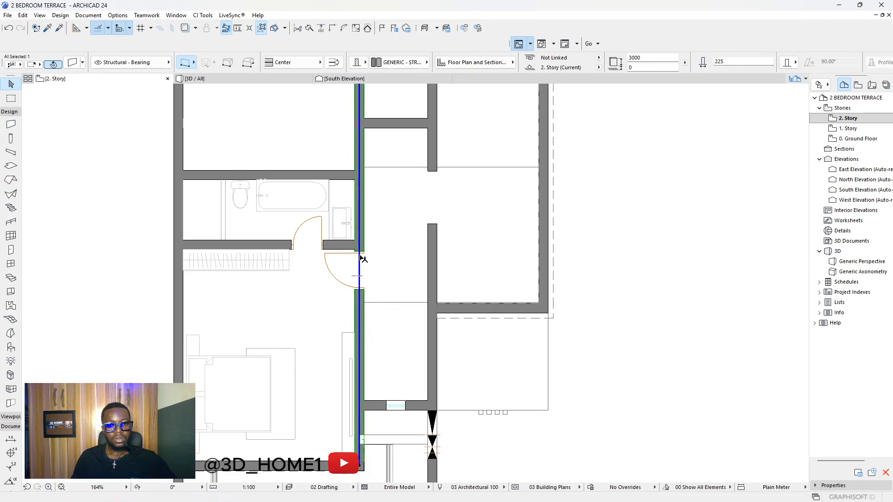
left_click(364, 252)
key("Delete")
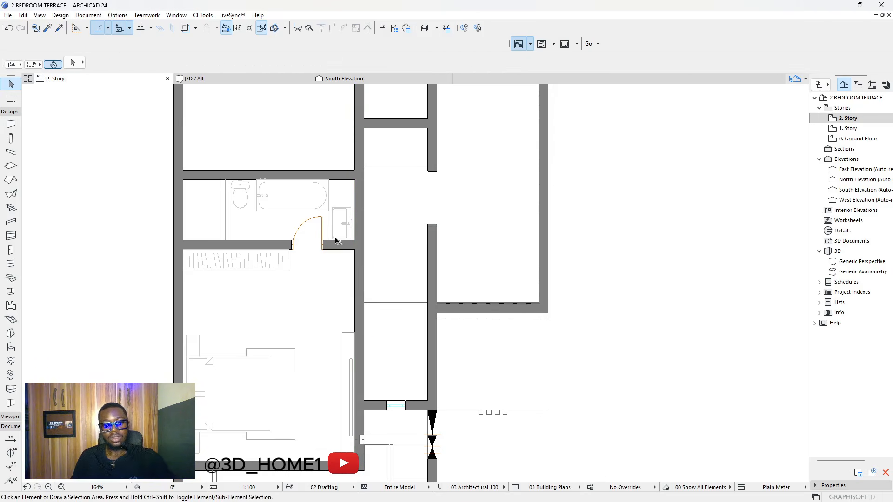
- Copy the corridor opening's settings and place a matching Rectangular Door Opening 24 in the bedroom's east wall
left_click(48, 28)
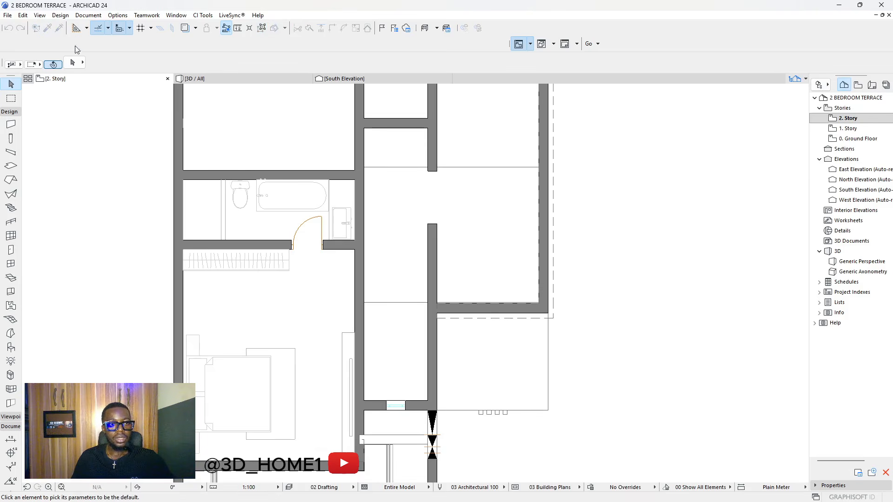
left_click(430, 225)
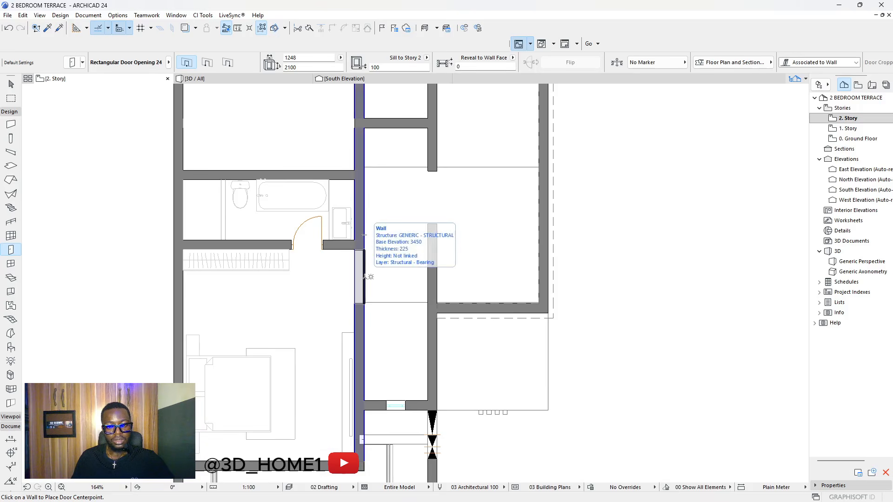
left_click(364, 277)
left_click(345, 276)
key("Escape")
- Add a slab node at the corridor's east wall and extend the slab's front edge to the corridor's front window wall
left_click(377, 302)
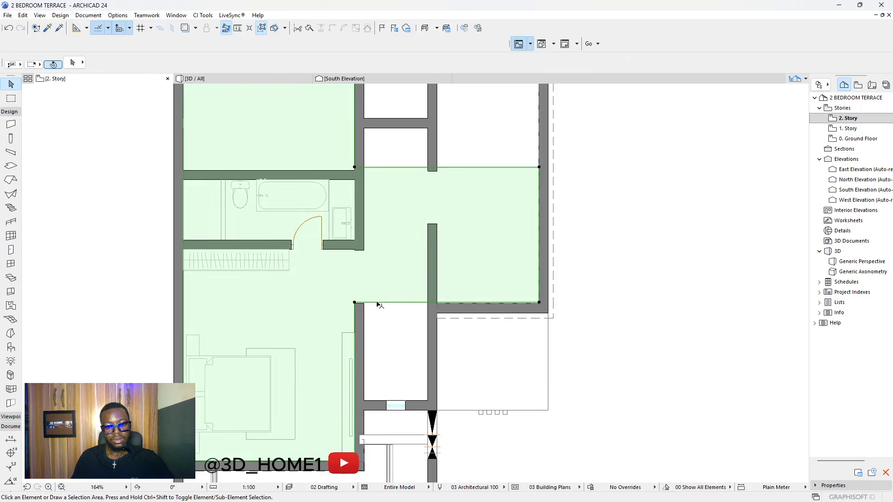
left_click(376, 303)
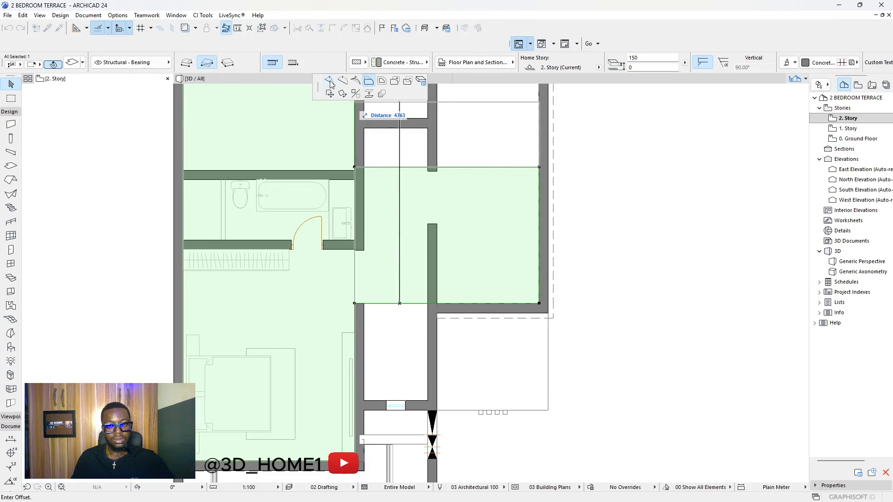
left_click(432, 301)
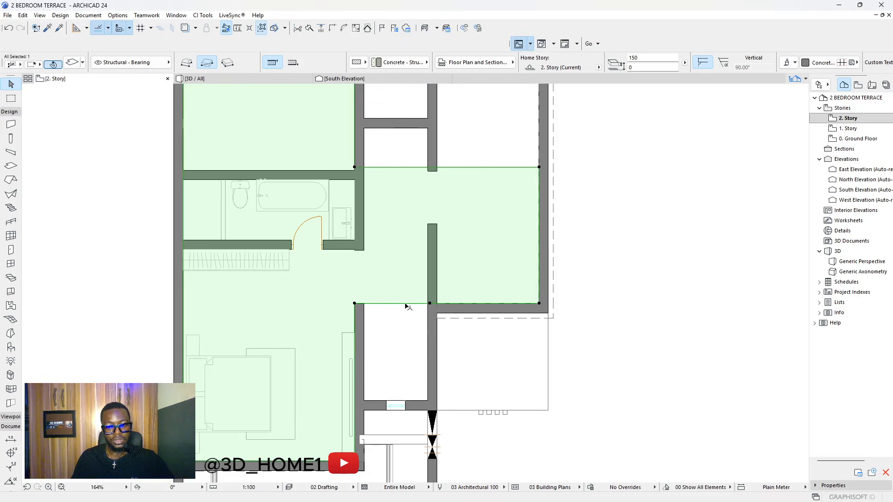
left_click(405, 303)
left_click(369, 83)
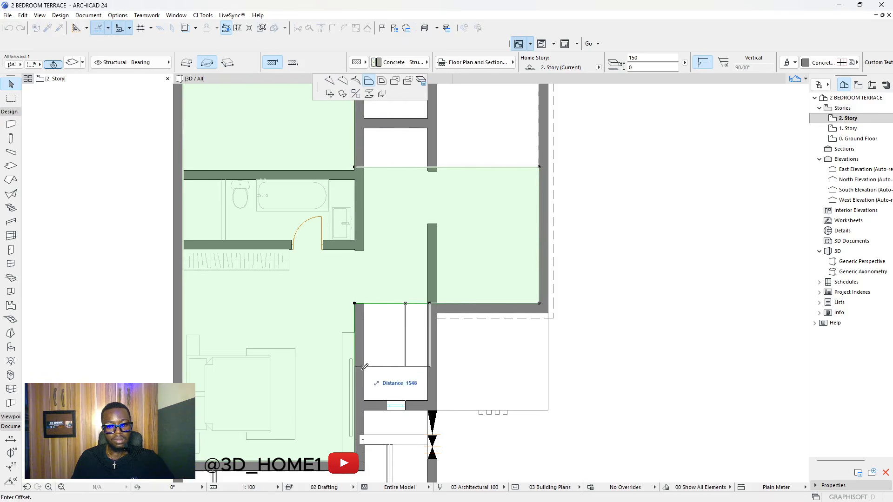
left_click(366, 401)
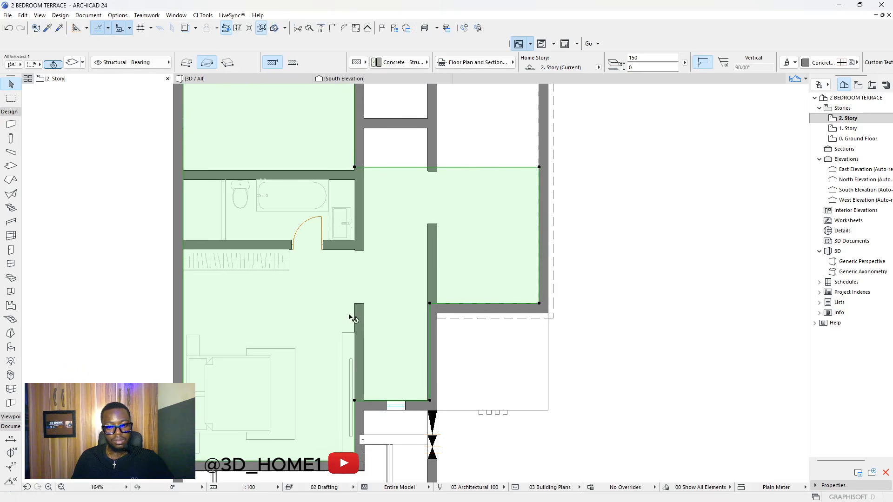
key("Escape")
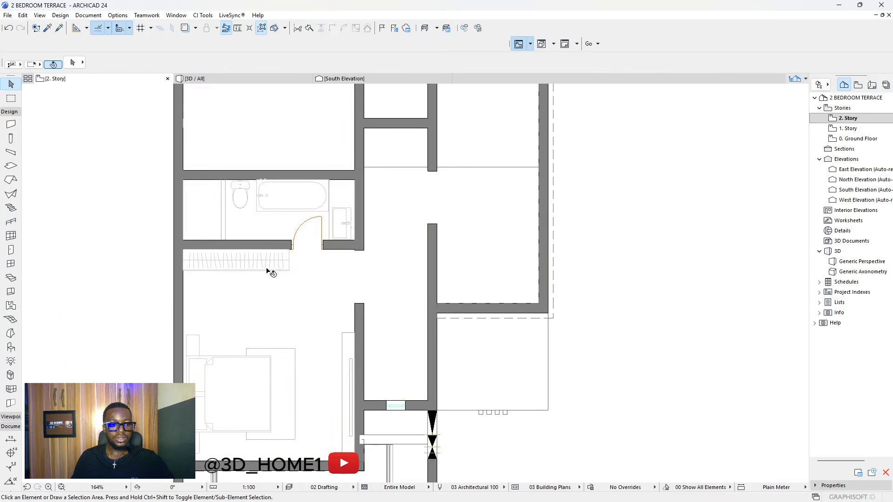
- Turn the trace reference back on to compare the plan and its stair area with the other story's layout
scroll(387, 255, "down", 3)
scroll(390, 215, "up", 3)
scroll(392, 218, "down", 1)
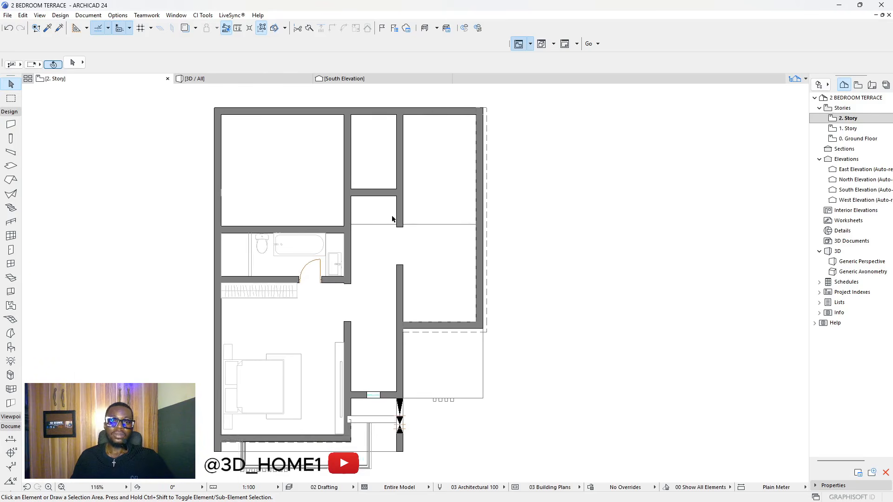
scroll(392, 219, "down", 1)
left_click(186, 29)
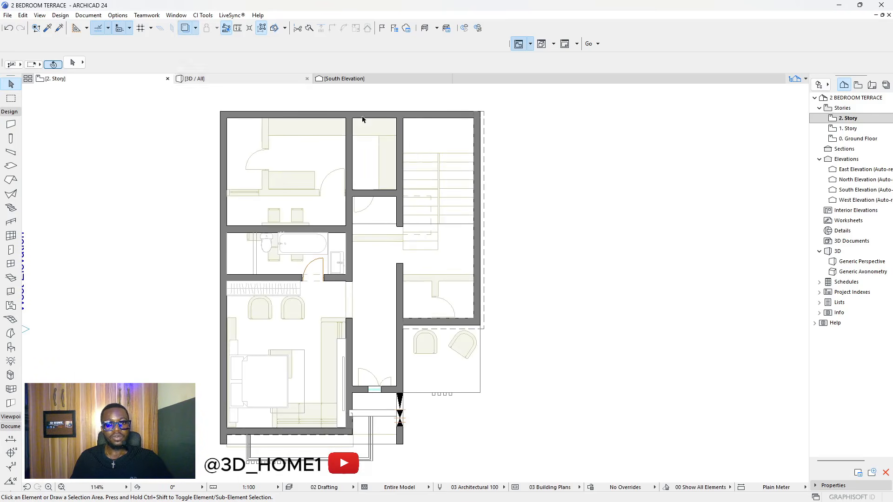
scroll(442, 179, "up", 2)
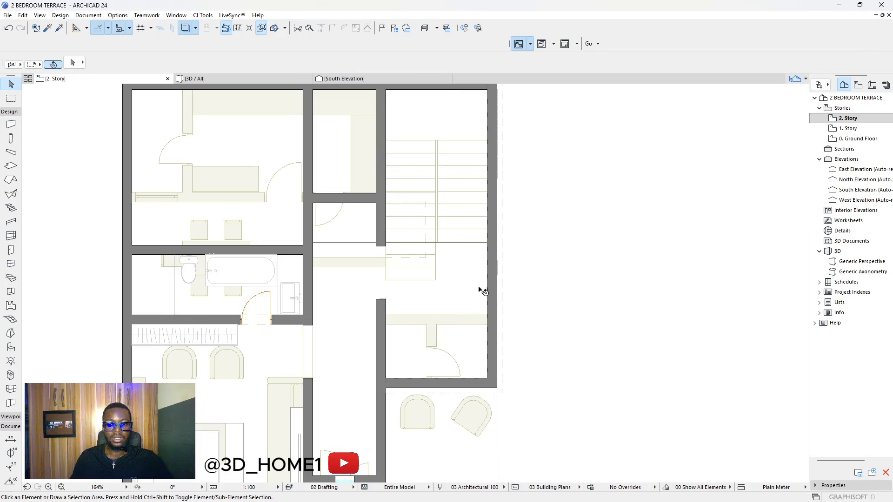
left_click(48, 28)
left_click(377, 313)
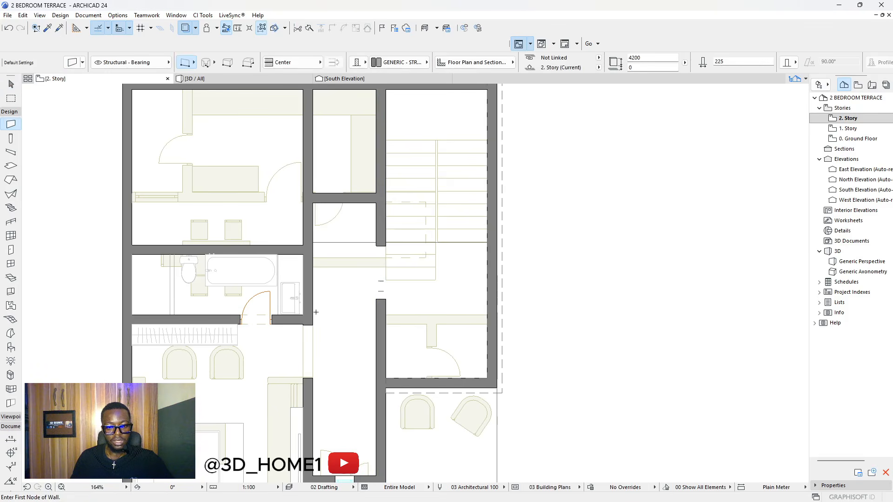
scroll(315, 307, "up", 2)
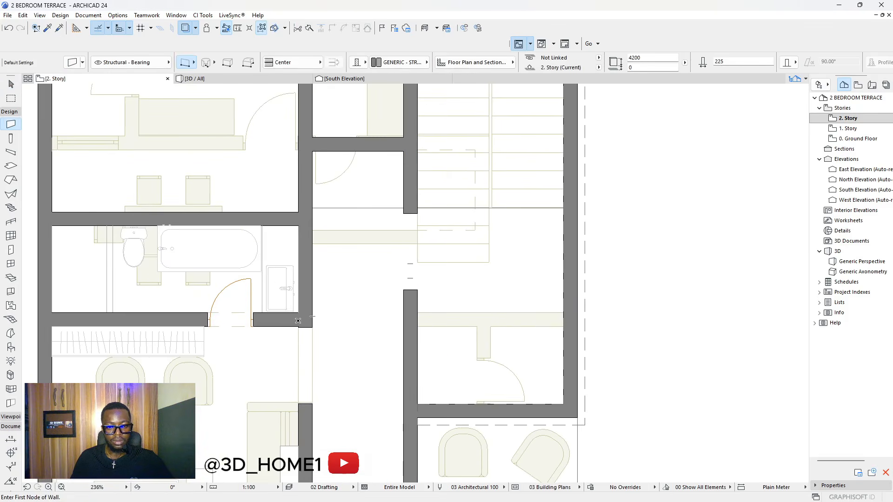
key("Escape")
- Extend the wall between the bathroom and the bedroom eastward across the corridor to the corridor's east wall
left_click(294, 321)
left_click(305, 320)
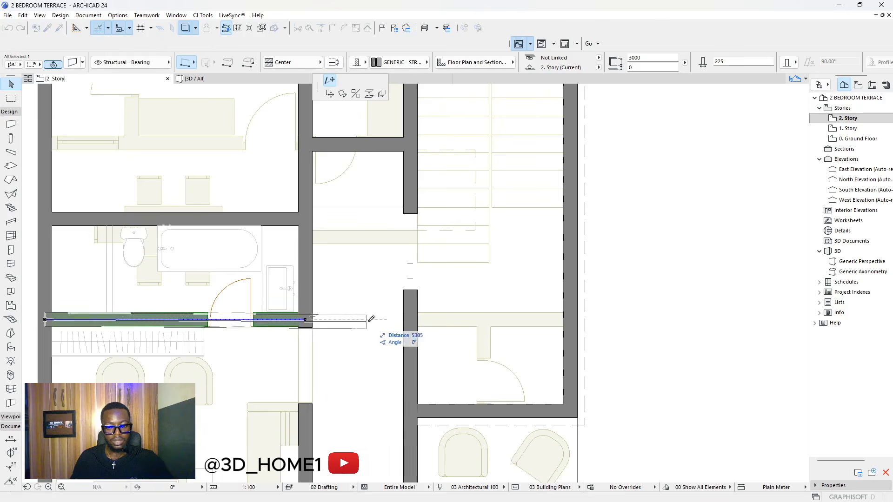
left_click(408, 319)
key("Escape")
scroll(384, 305, "down", 4)
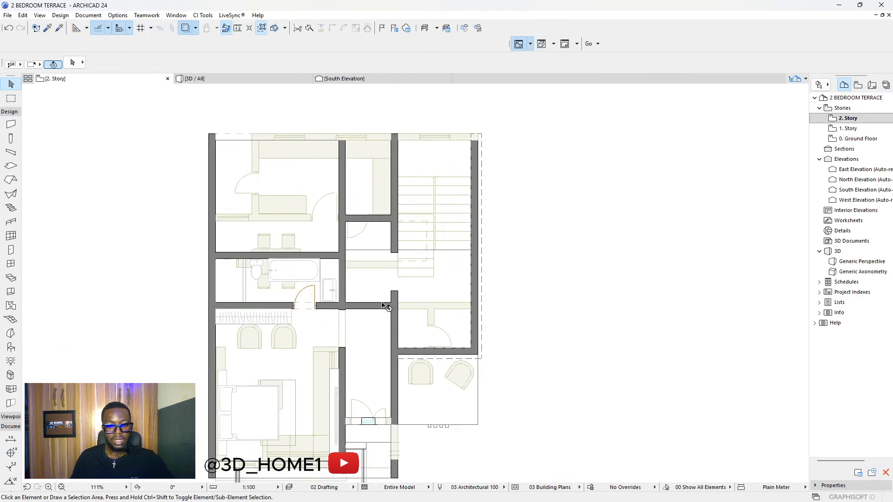
scroll(384, 305, "down", 2)
scroll(378, 325, "up", 3)
scroll(376, 304, "down", 2)
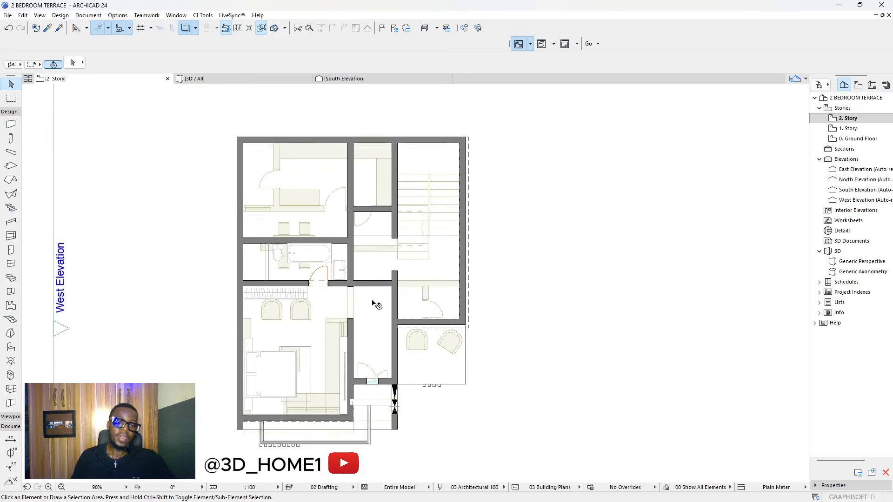
- Move the Wardrobe 01 24 from the bedroom's north wall into the enclosed front part of the corridor
scroll(377, 305, "up", 4)
scroll(395, 305, "down", 2)
scroll(401, 365, "up", 2)
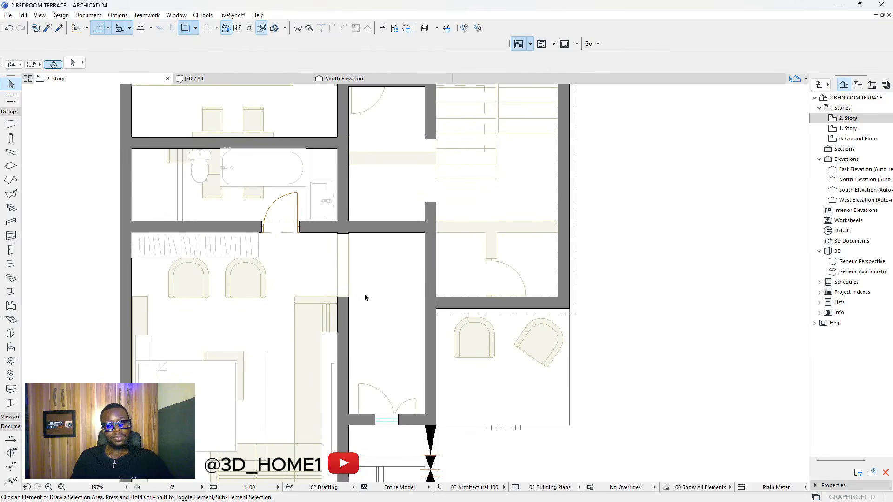
scroll(362, 278, "down", 2)
scroll(254, 247, "up", 3)
left_click(258, 251)
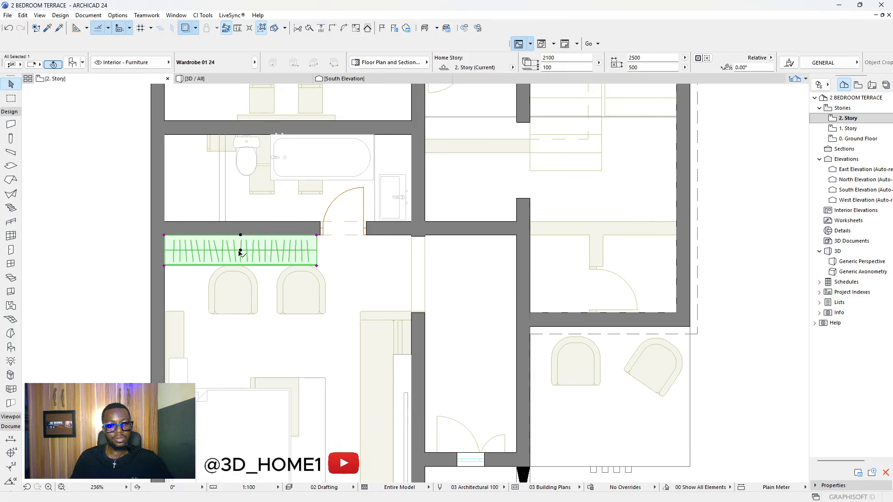
left_click(240, 250)
left_click(479, 374)
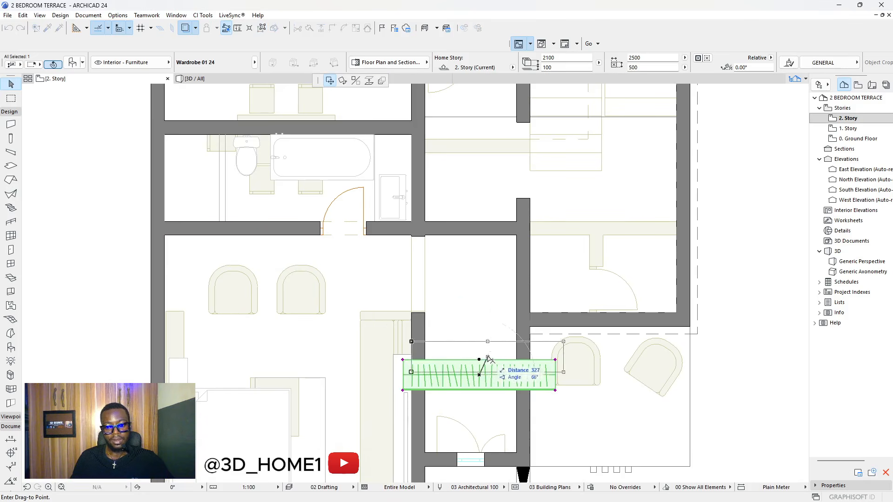
- Rotate the wardrobe 90° about its centre and move it sideways toward the corridor's east wall
left_click(342, 80)
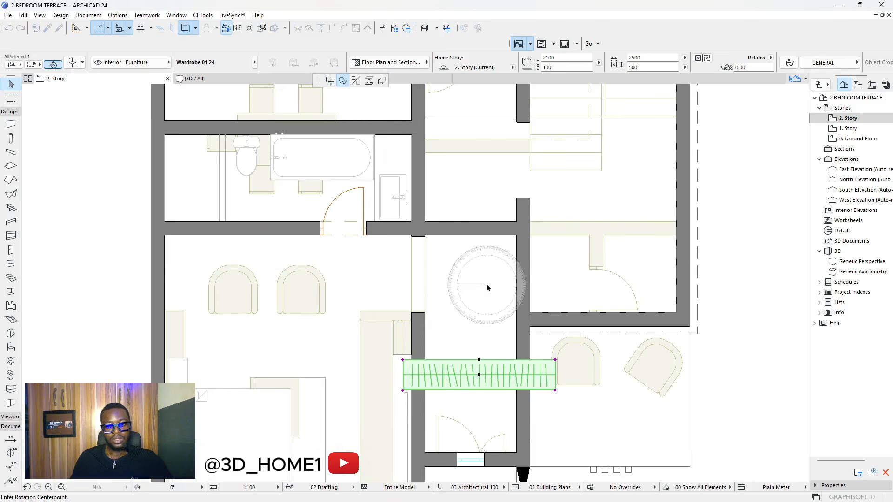
left_click(479, 374)
left_click(391, 374)
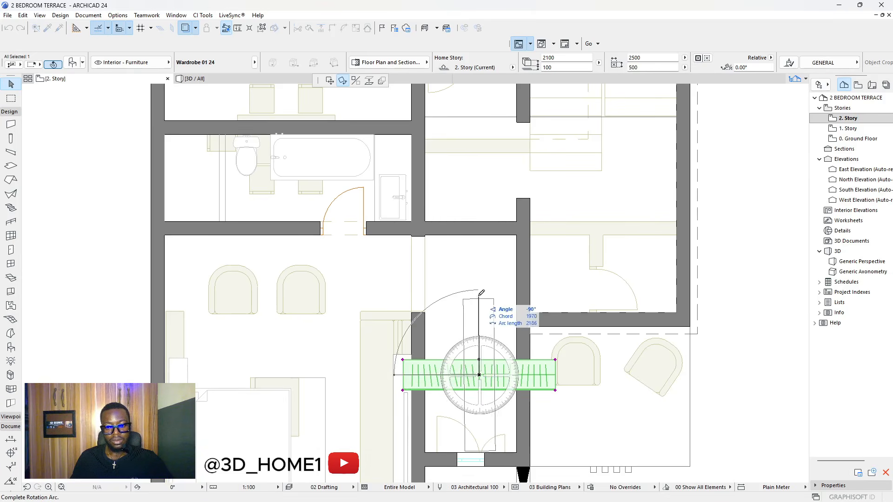
left_click(484, 320)
left_click(479, 374)
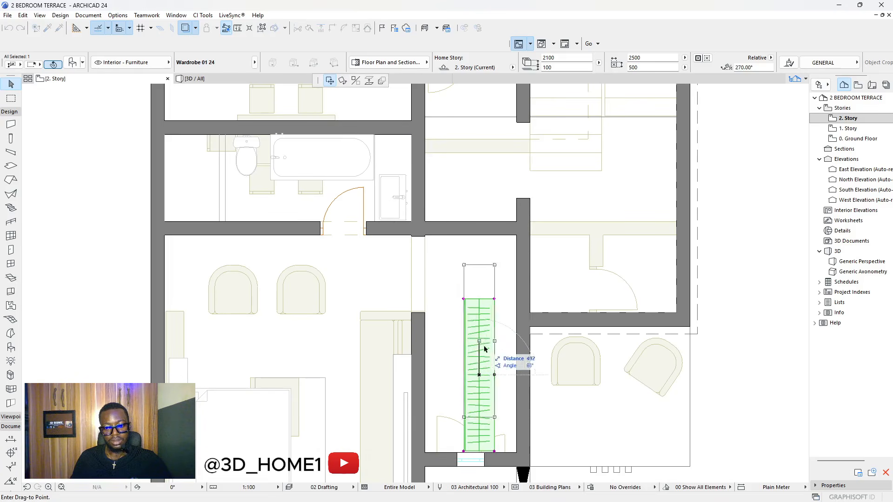
left_click(500, 375)
key("Escape")
scroll(508, 367, "up", 4)
scroll(491, 330, "down", 4)
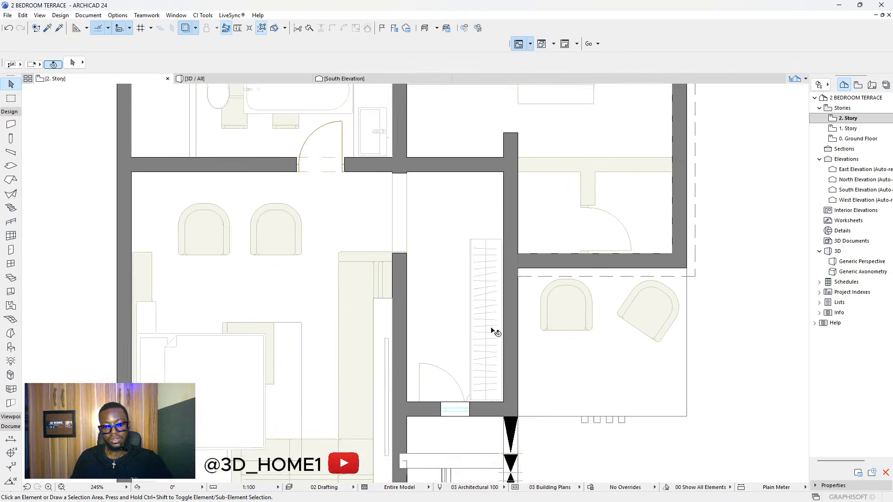
- Shift the corridor's front window slightly west and nudge the wardrobe closer to the corner beside the east wall
scroll(491, 329, "up", 6)
left_click(430, 375)
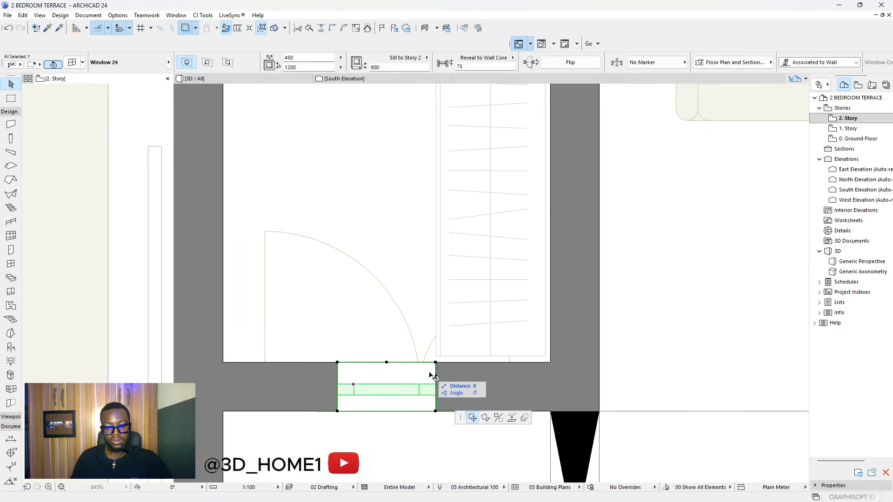
left_click(422, 374)
left_click(502, 326)
left_click(529, 334)
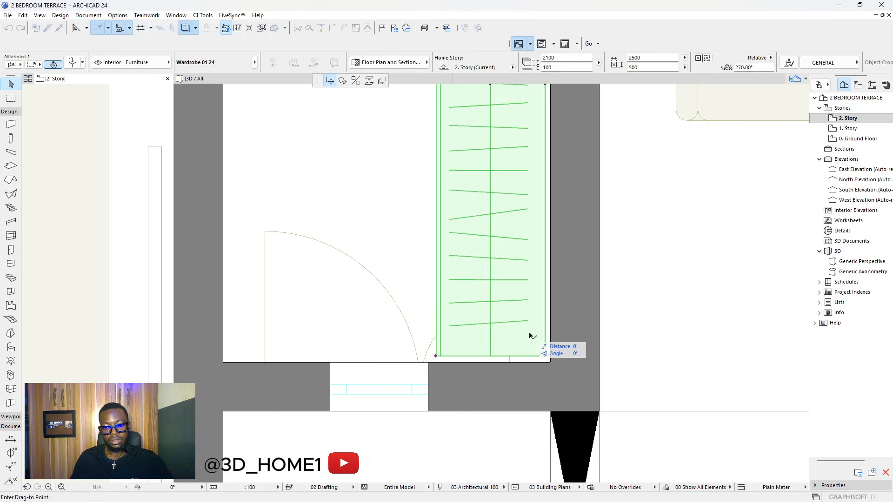
key("Escape")
key("Escape")
scroll(480, 367, "down", 7)
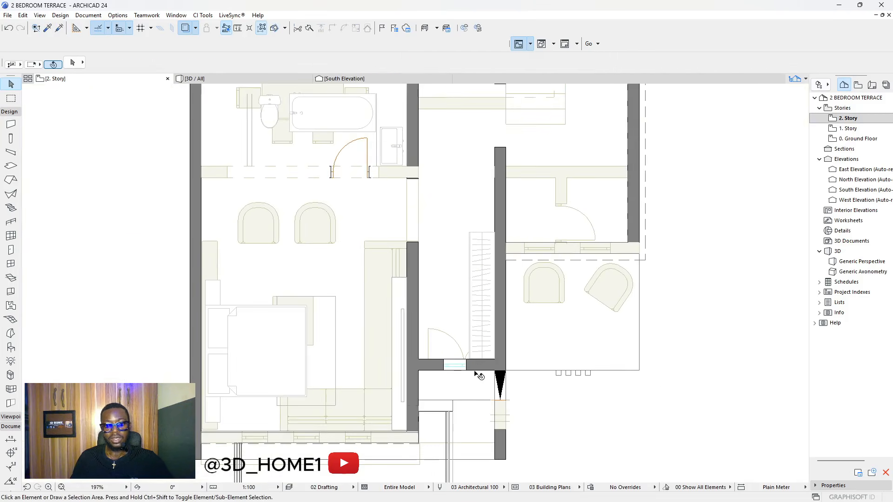
- Check both ends of the wardrobe up close and nudge it flush into the corner of the east and front window walls
scroll(487, 243, "up", 10)
left_click(502, 234)
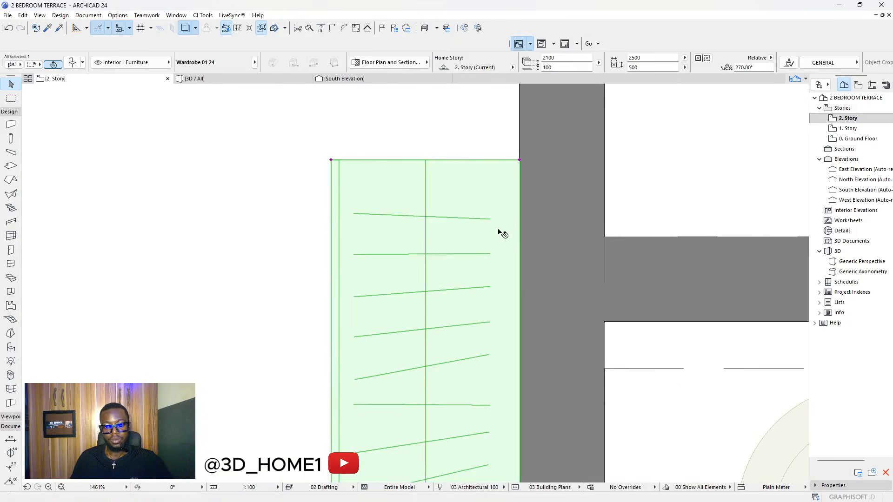
scroll(501, 236, "down", 6)
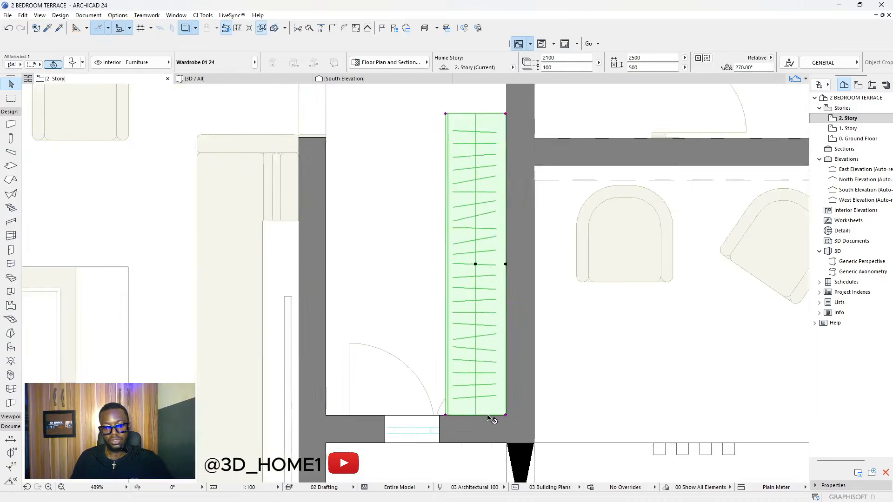
scroll(492, 420, "up", 6)
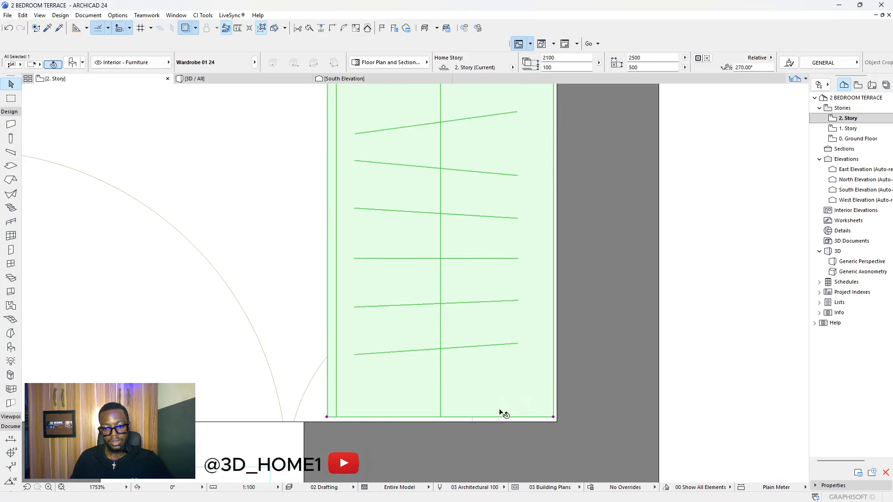
key("Escape")
scroll(513, 404, "up", 3)
left_click(511, 406)
left_click(504, 394)
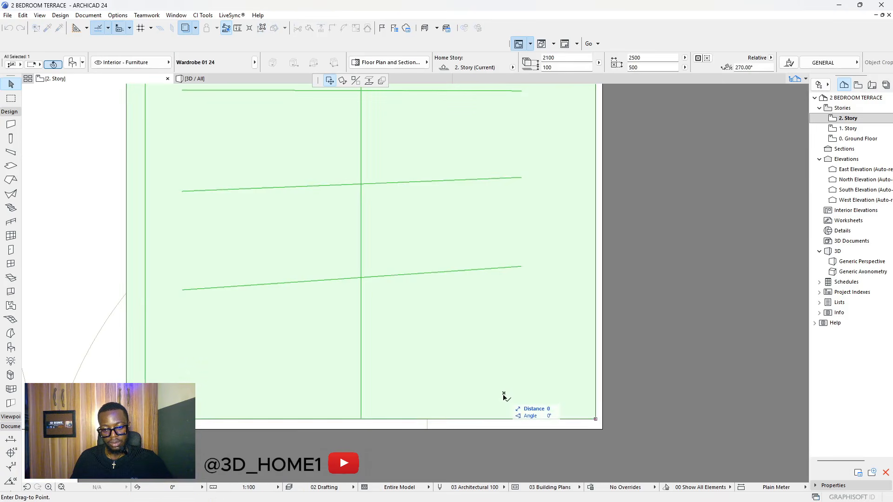
key("Escape")
key("Escape")
scroll(498, 409, "down", 10)
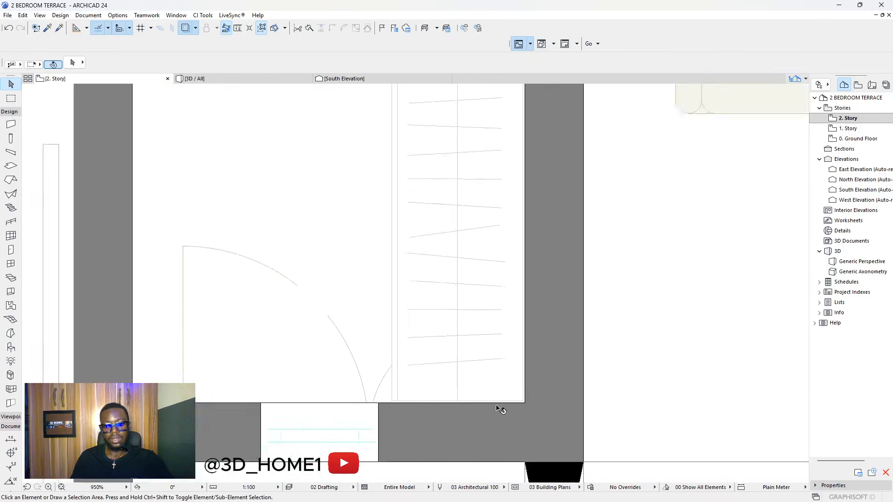
scroll(479, 296, "down", 3)
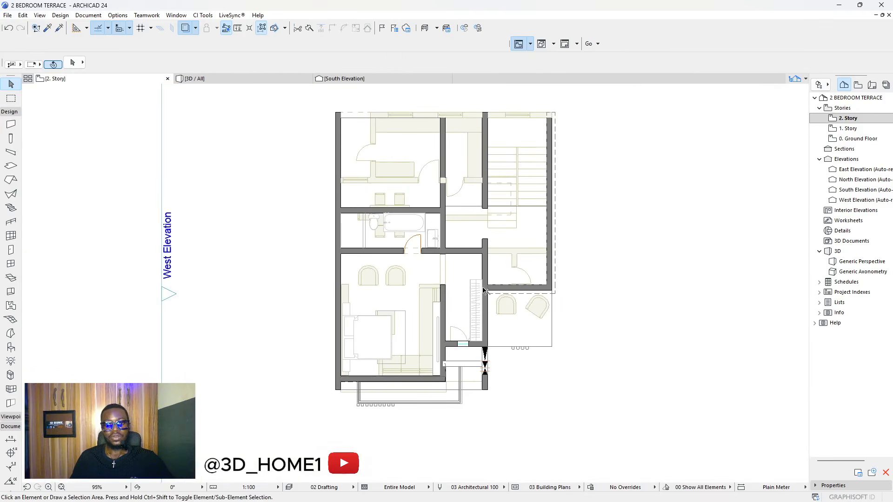
- Stretch the wardrobe north to the new cross wall, making it 3568 mm wide at its 500 mm depth
scroll(470, 279, "up", 4)
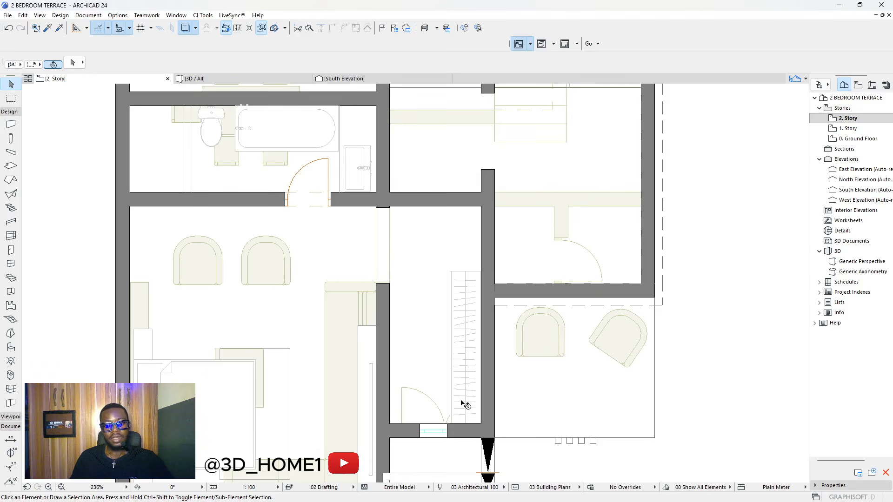
left_click(464, 403)
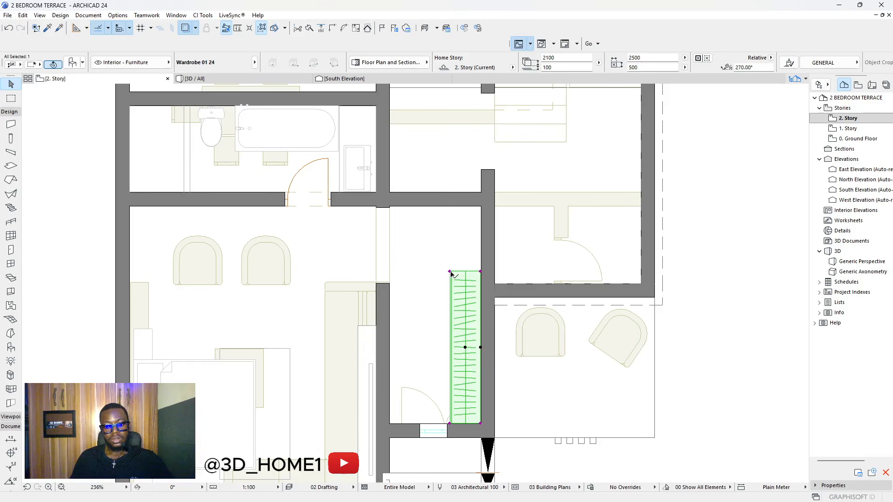
left_click(450, 271)
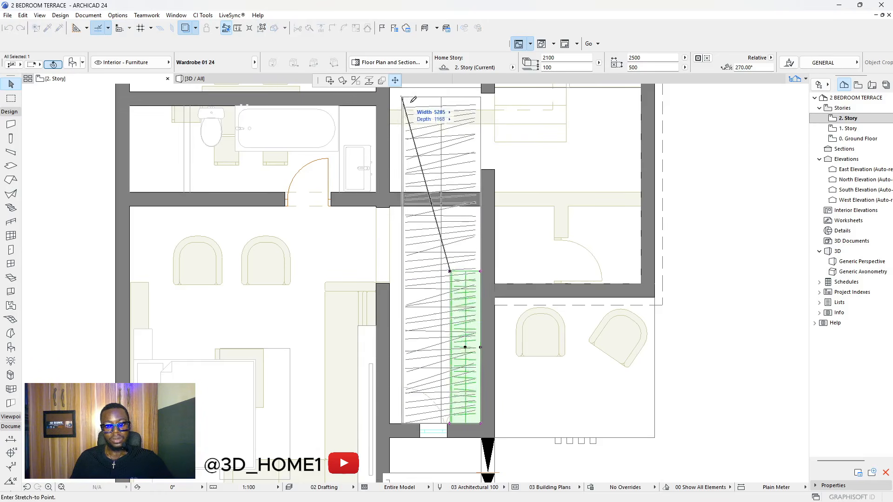
left_click(456, 206)
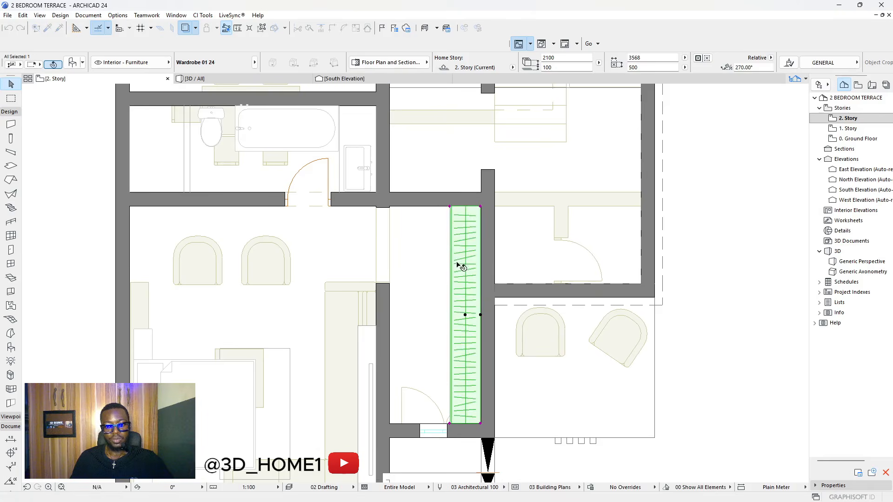
key("Escape")
scroll(442, 335, "down", 3)
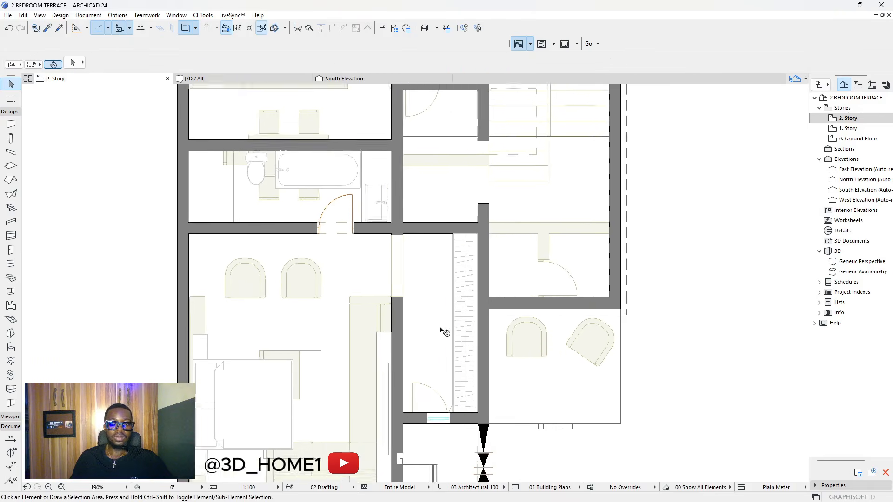
- Copy the bathroom door's settings and place a matching 750 x 2100 Door 24 in the new cross wall, hinged east and opening toward the wardrobe
left_click(45, 27)
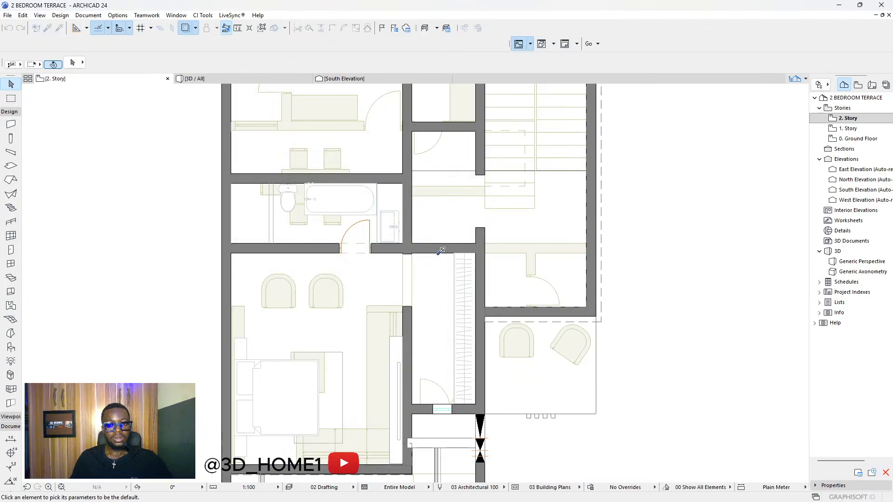
scroll(441, 251, "up", 2)
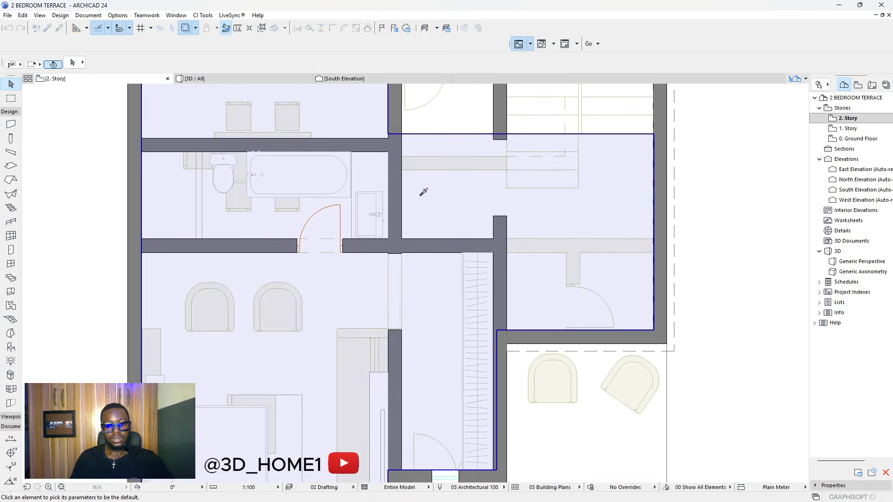
scroll(445, 217, "down", 2)
scroll(399, 270, "up", 2)
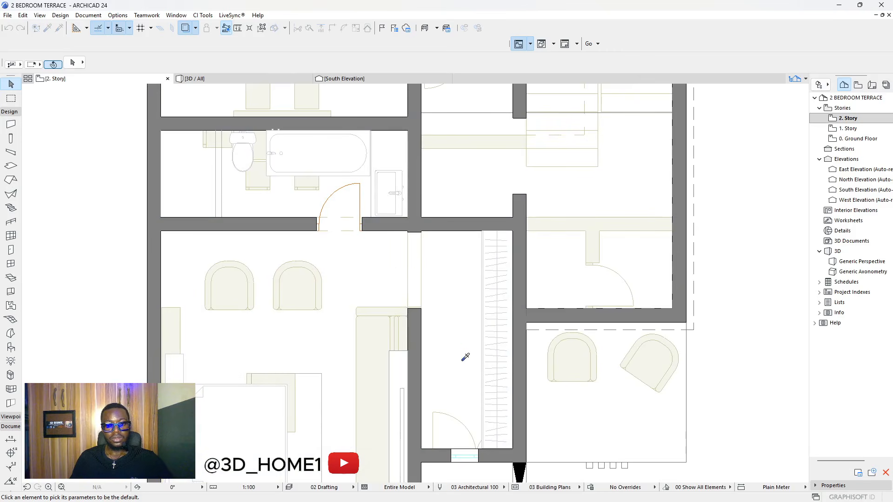
scroll(466, 288, "down", 2)
scroll(486, 226, "up", 2)
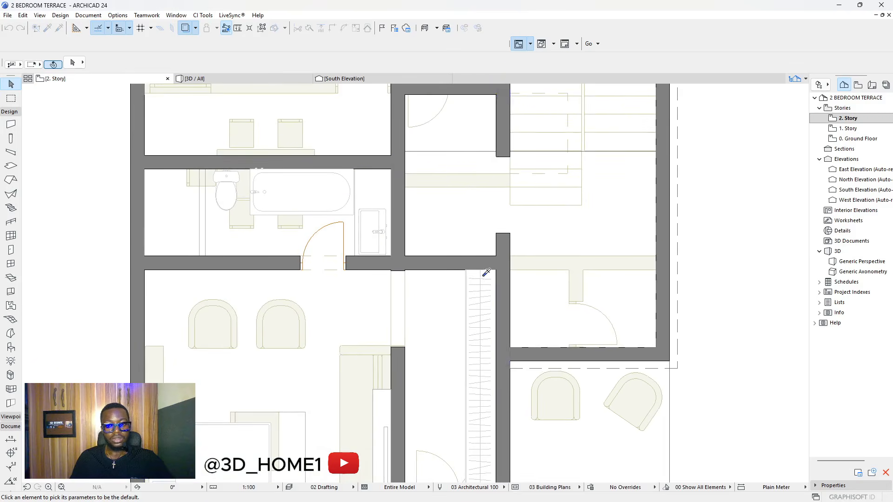
scroll(379, 225, "up", 2)
scroll(326, 244, "down", 3)
scroll(351, 273, "up", 3)
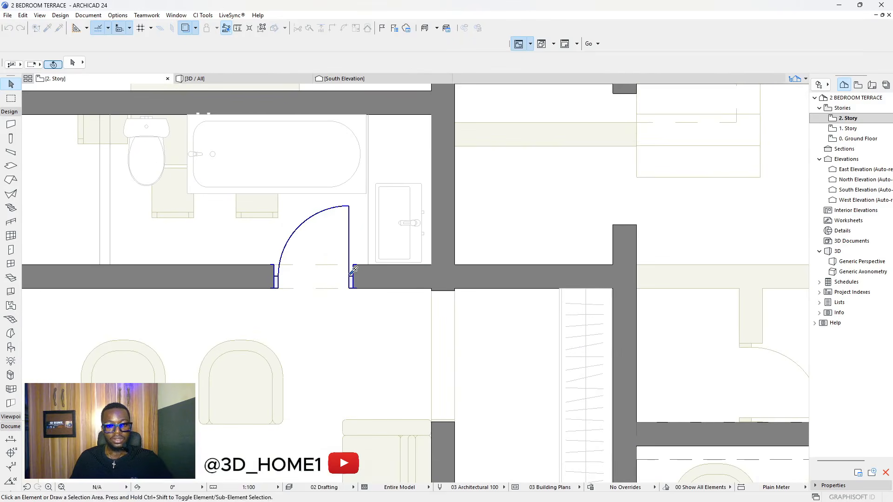
left_click(354, 270)
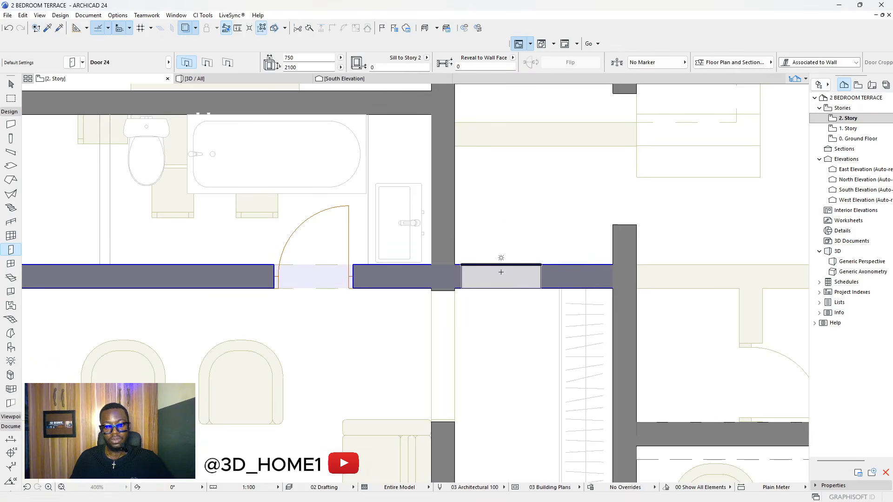
left_click(501, 272)
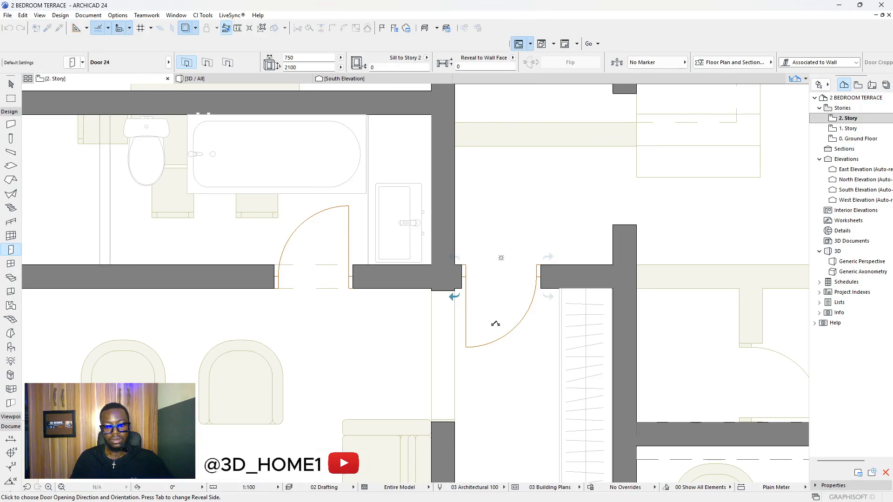
left_click(528, 339)
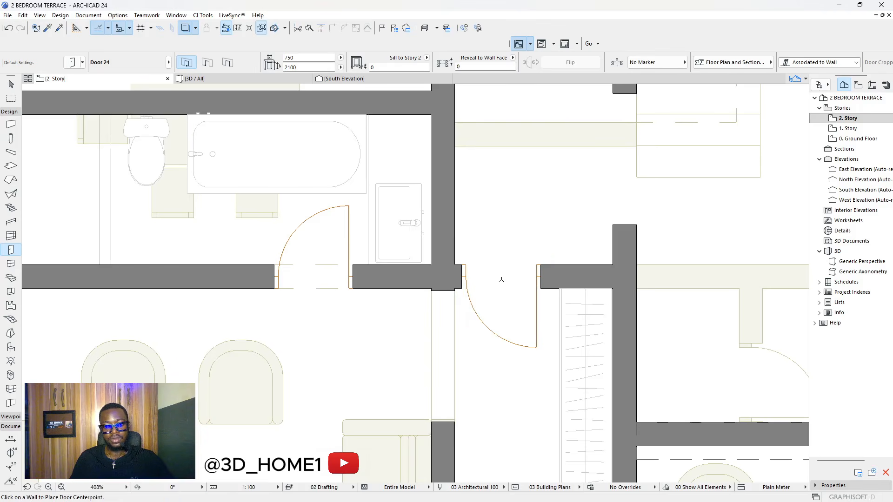
scroll(530, 321, "down", 6)
scroll(497, 311, "up", 5)
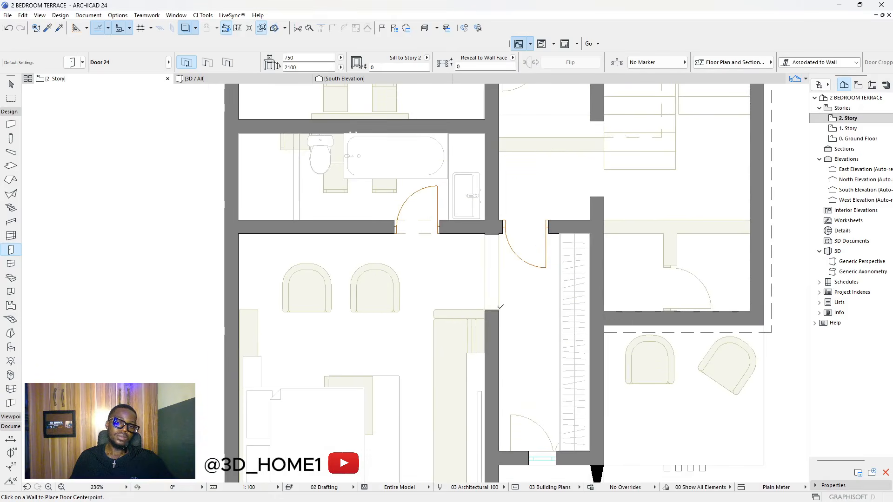
- Turn off the trace reference on the second-story plan
key("Escape")
scroll(505, 331, "down", 4)
scroll(527, 385, "up", 3)
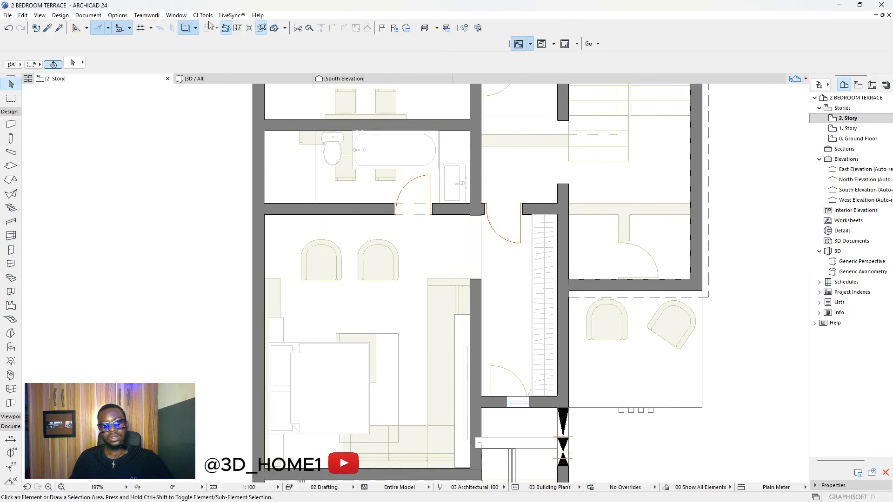
left_click(186, 28)
scroll(398, 226, "down", 3)
scroll(409, 243, "up", 4)
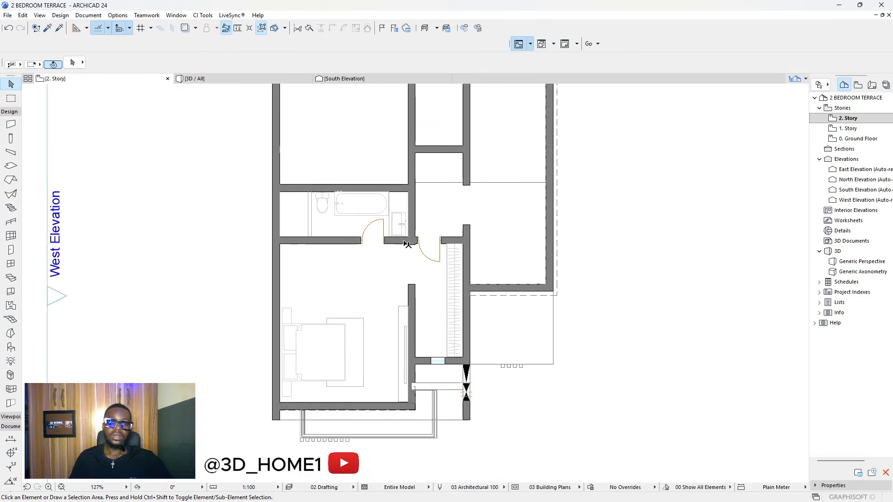
scroll(328, 262, "up", 2)
scroll(436, 267, "down", 2)
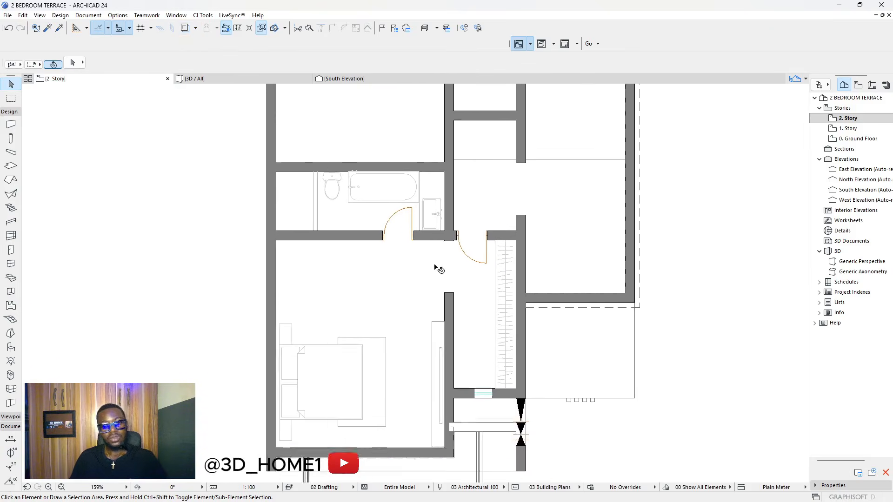
scroll(439, 309, "up", 3)
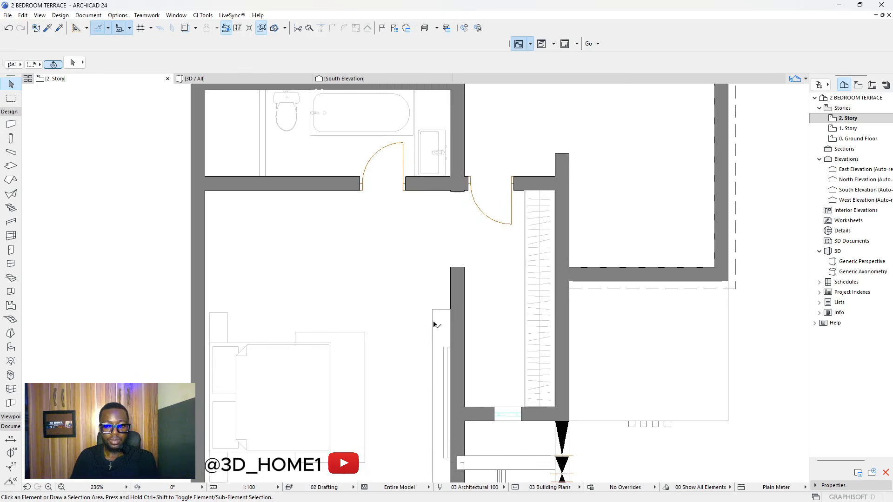
left_click(443, 313)
left_click(446, 314)
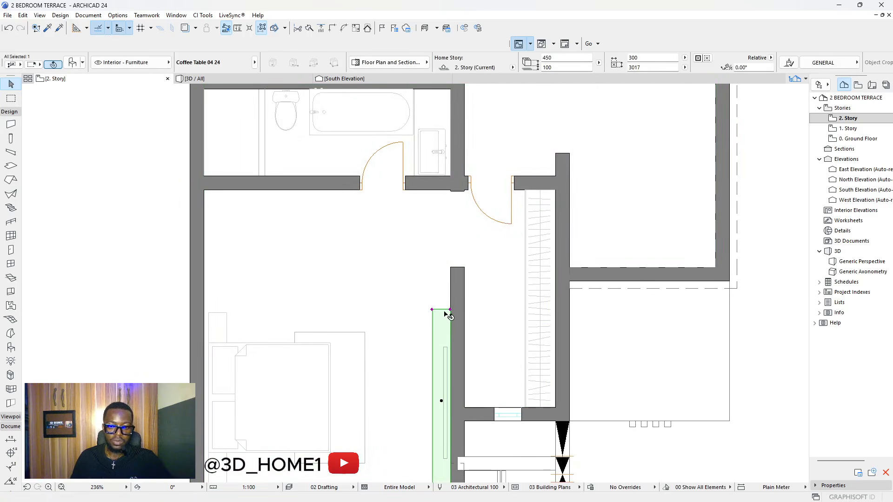
left_click(445, 310)
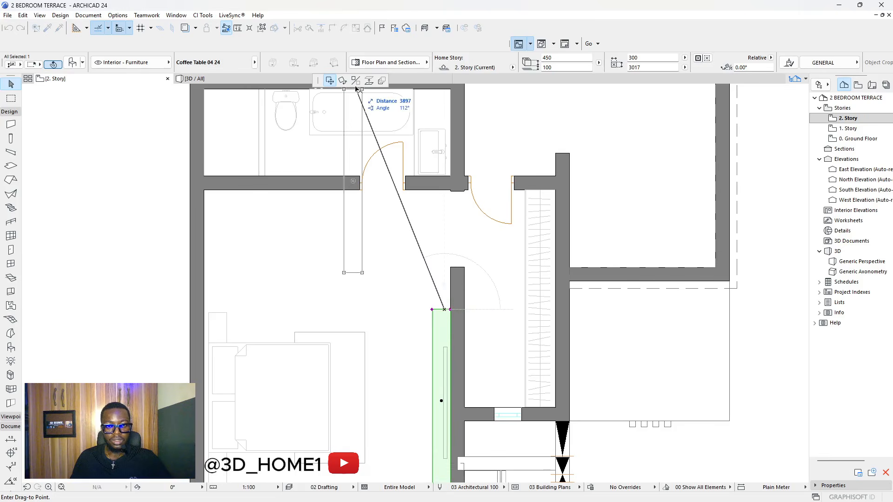
key("Escape")
key("Escape")
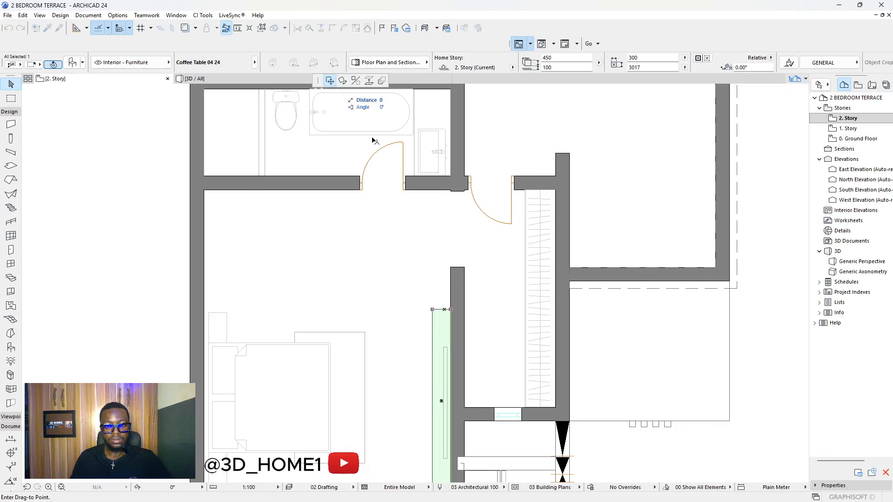
- Stretch the console against the bedroom's east wall north to a length of 3413 mm, keeping its 300 mm depth
left_click(444, 321)
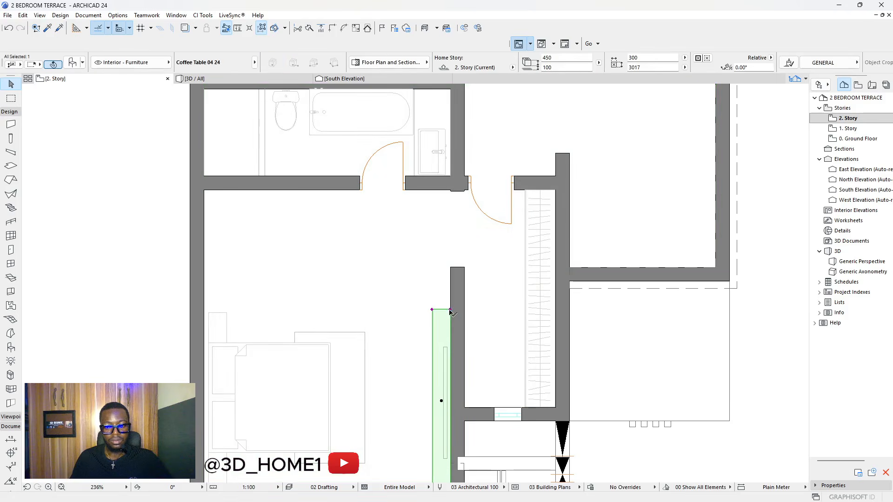
left_click(450, 309)
left_click(451, 285)
scroll(451, 285, "down", 5)
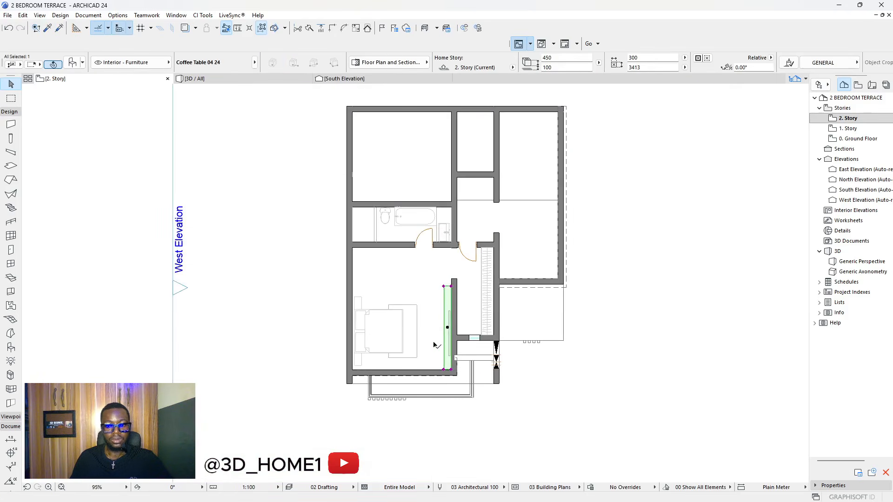
key("Escape")
- Move the grouped TV outline on the bedroom console slightly north, toward the middle of the lengthened console
scroll(449, 337, "up", 4)
left_click(455, 315)
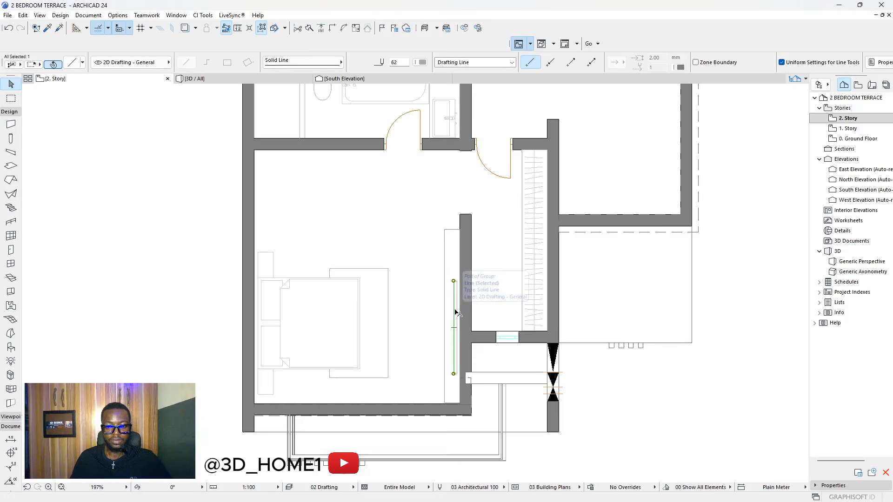
scroll(455, 279, "up", 3)
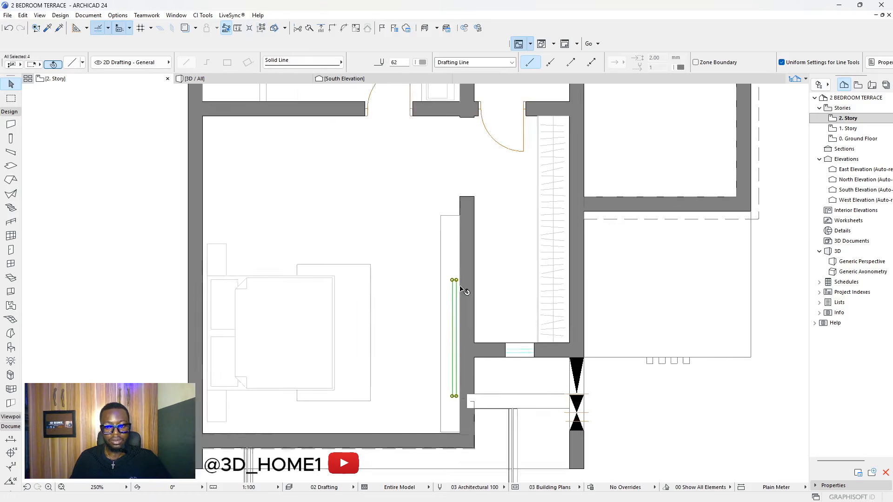
left_click(455, 281)
left_click(455, 260)
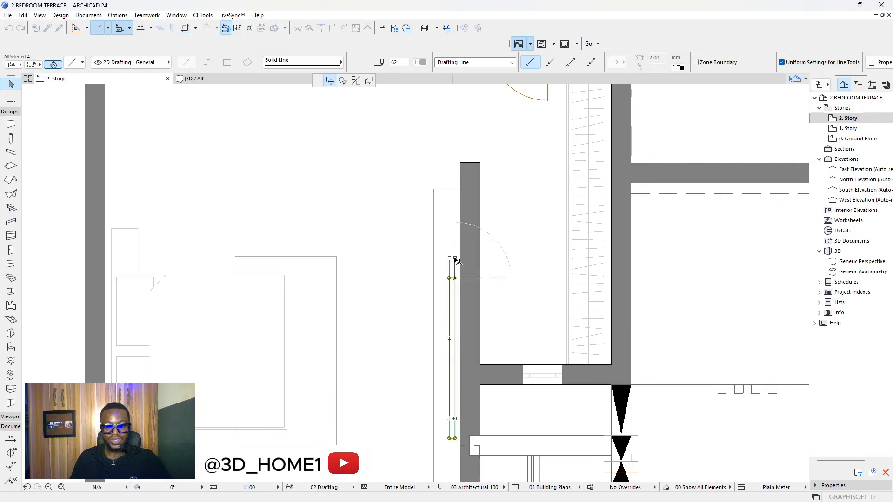
scroll(465, 261, "down", 4)
key("Escape")
scroll(481, 280, "down", 3)
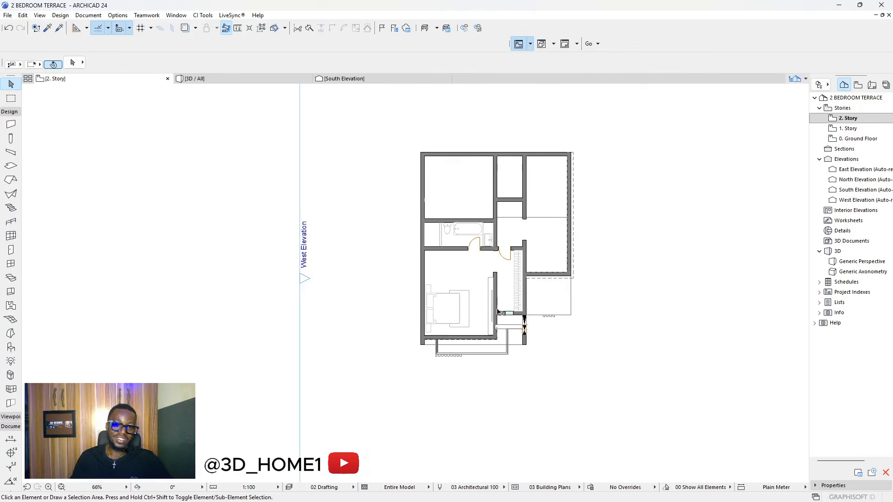
scroll(478, 259, "up", 5)
scroll(418, 269, "down", 2)
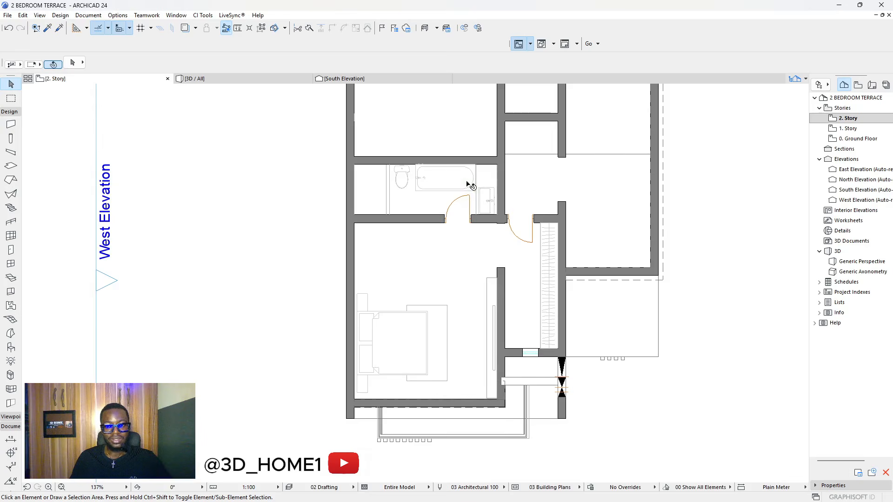
left_click(492, 308)
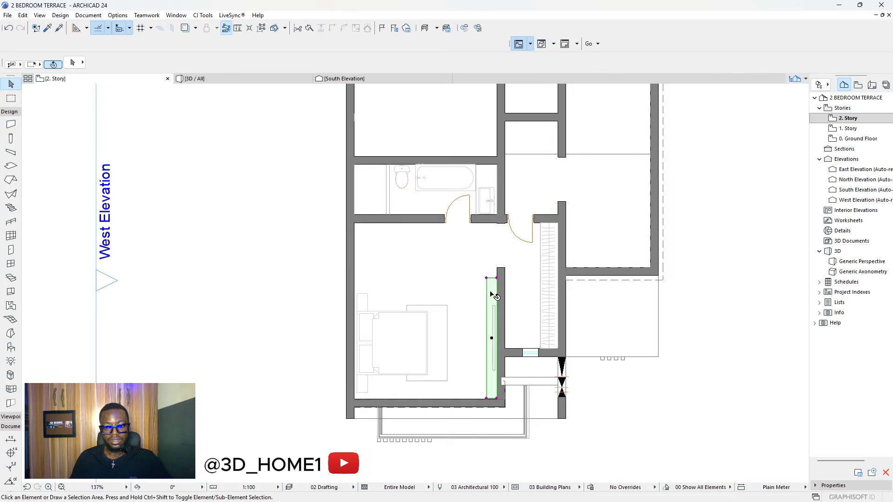
left_click_drag(491, 290, 373, 241)
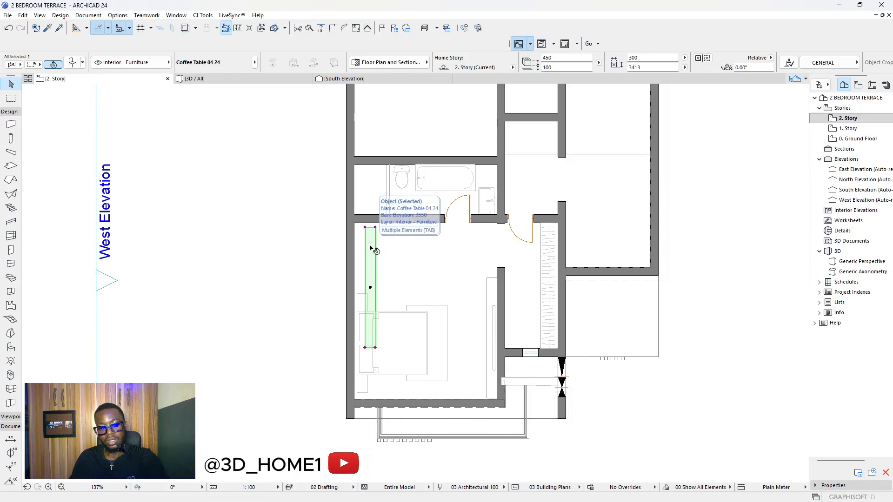
key("Delete")
- Go to the 1. Story plan and pick up the settings of an armchair on the veranda beside the lobby
scroll(373, 232, "down", 4)
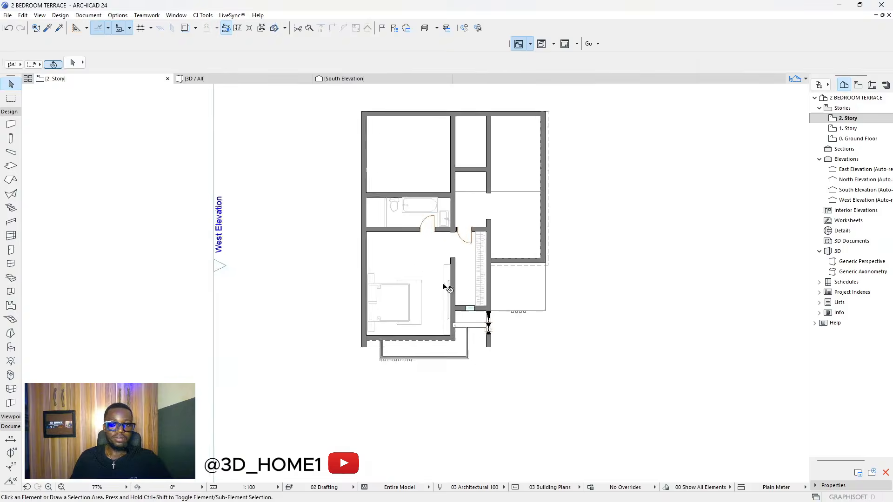
scroll(474, 305, "up", 4)
left_click(48, 29)
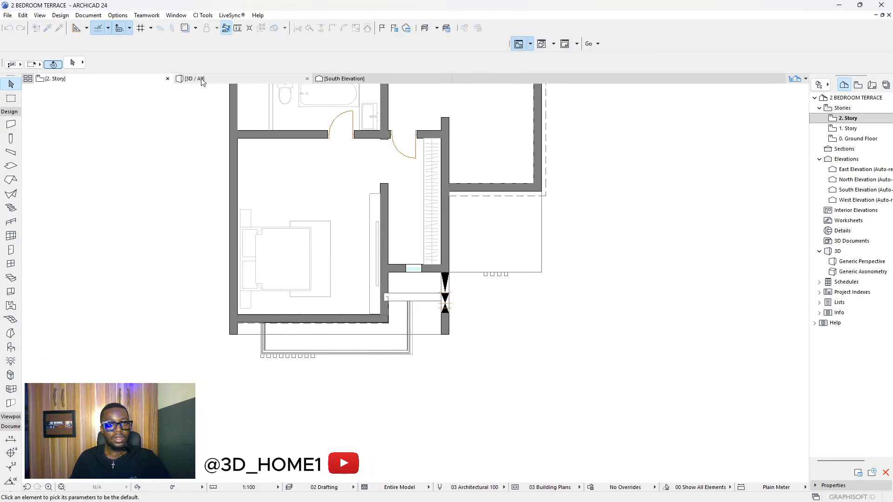
double_click(847, 129)
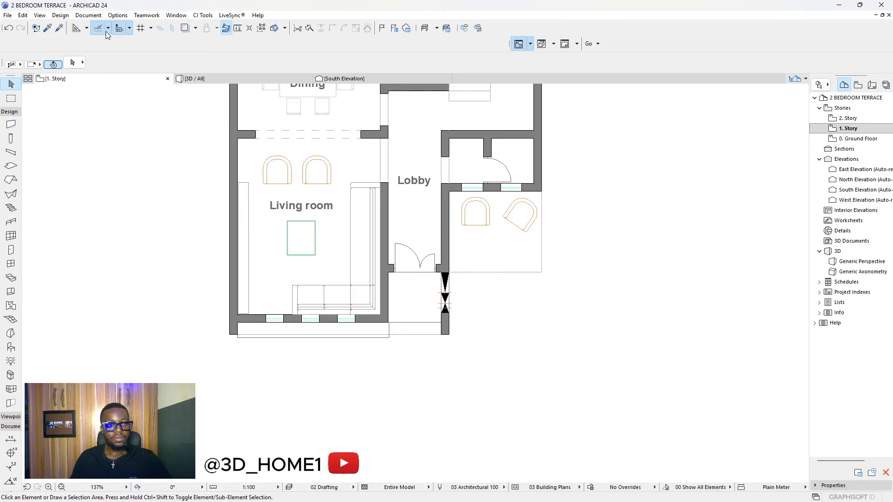
left_click(49, 26)
left_click(479, 211)
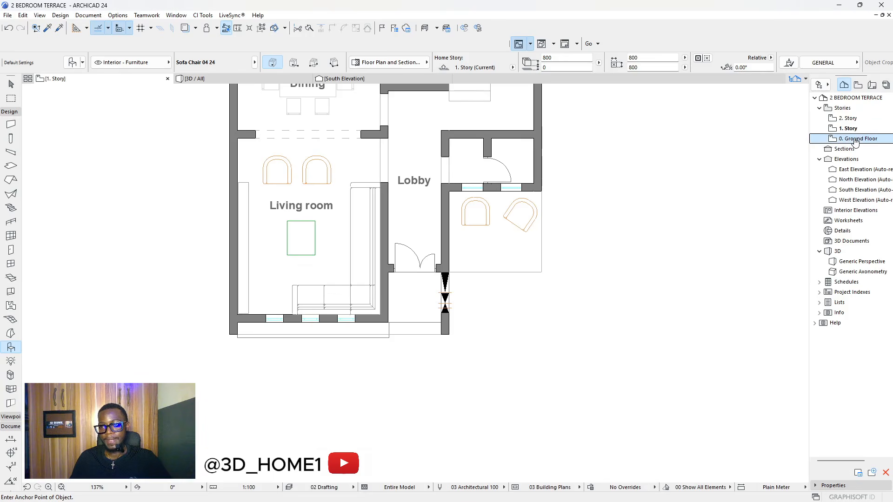
- Return to the 2. Story plan and place a Sofa Chair 04 24 in the bedroom above the bed
double_click(850, 118)
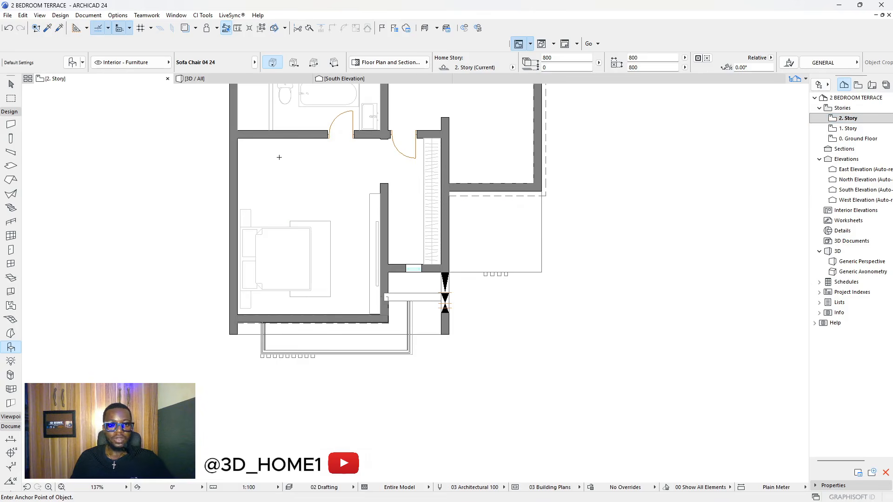
left_click(279, 157)
key("Escape")
- Move the sofa chair towards the bedroom's upper-left corner
scroll(300, 170, "up", 3)
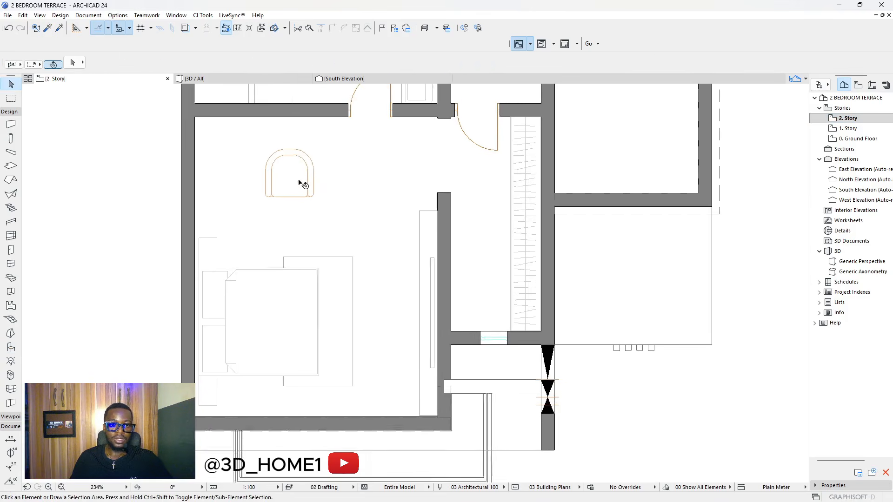
left_click(289, 176)
left_click(289, 173)
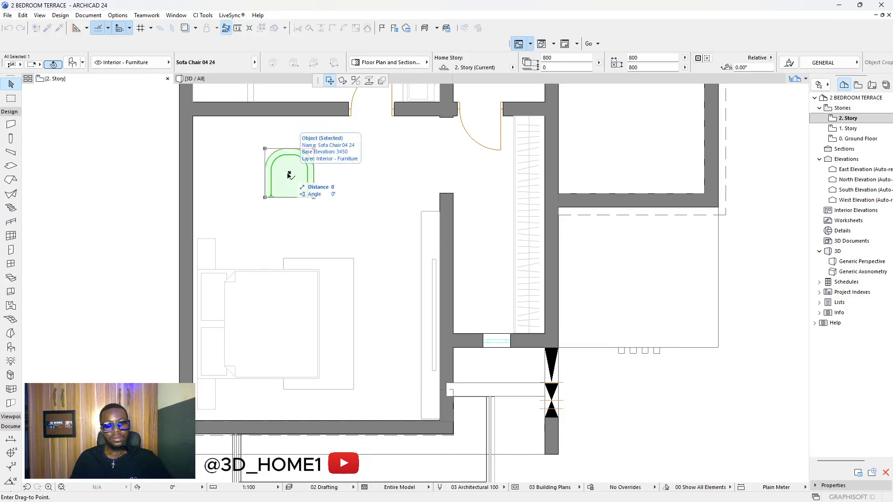
left_click(242, 157)
left_click(243, 157)
left_click(228, 166)
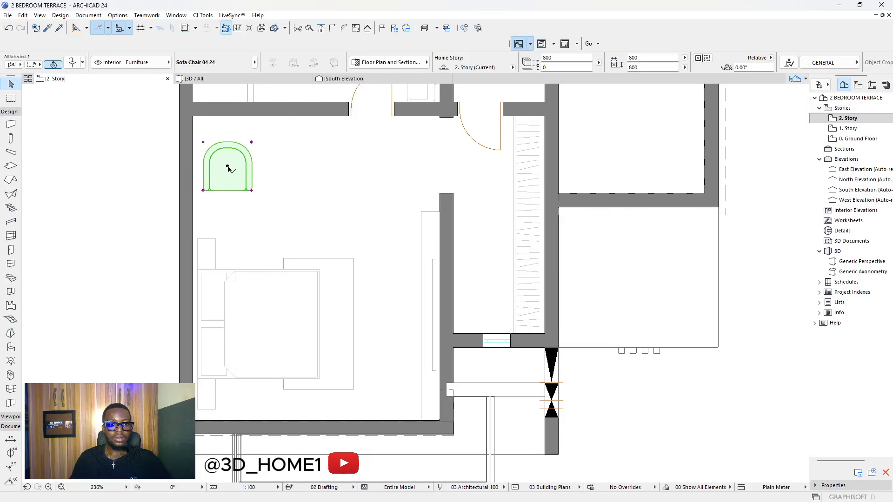
- Place a copy of the sofa chair directly to its right
left_click(228, 167)
left_click(298, 166, "ctrl")
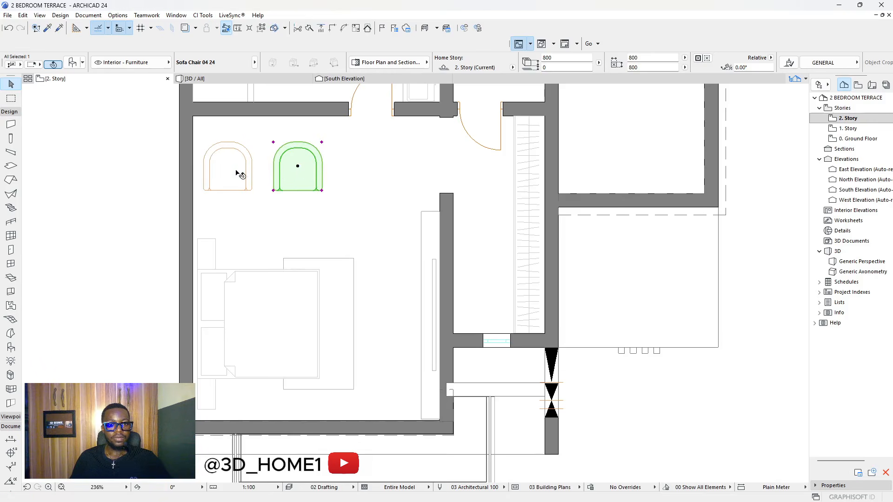
- Rotate the left sofa chair about its centre to an angle of about 31°, turning it towards the middle of the room
left_click(229, 176)
left_click(228, 166)
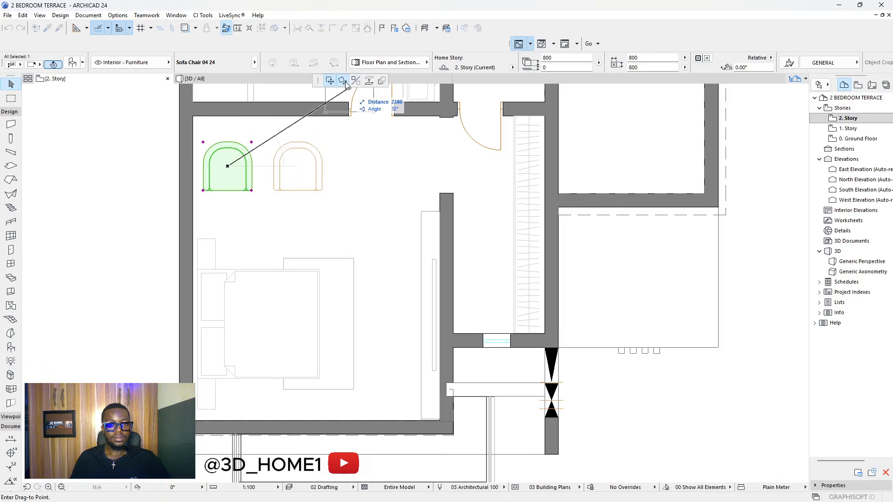
left_click(342, 81)
left_click(227, 166)
left_click(243, 191)
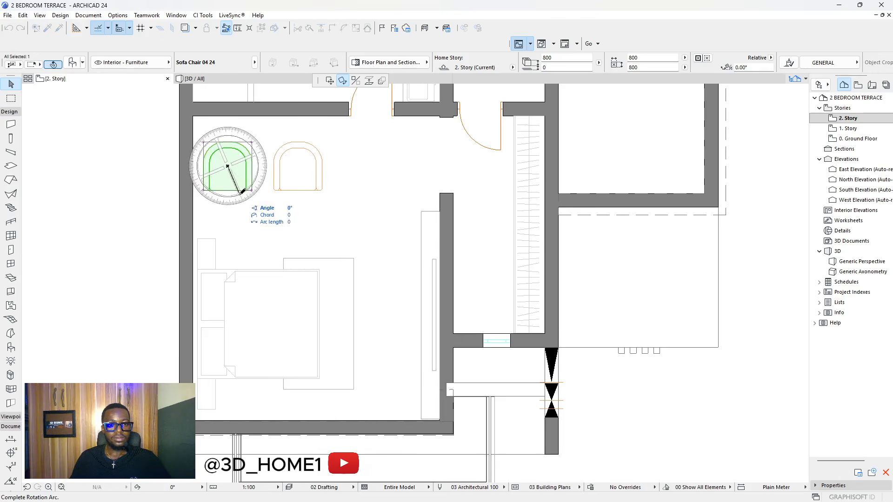
left_click(263, 192)
left_click(338, 194)
scroll(339, 194, "down", 2)
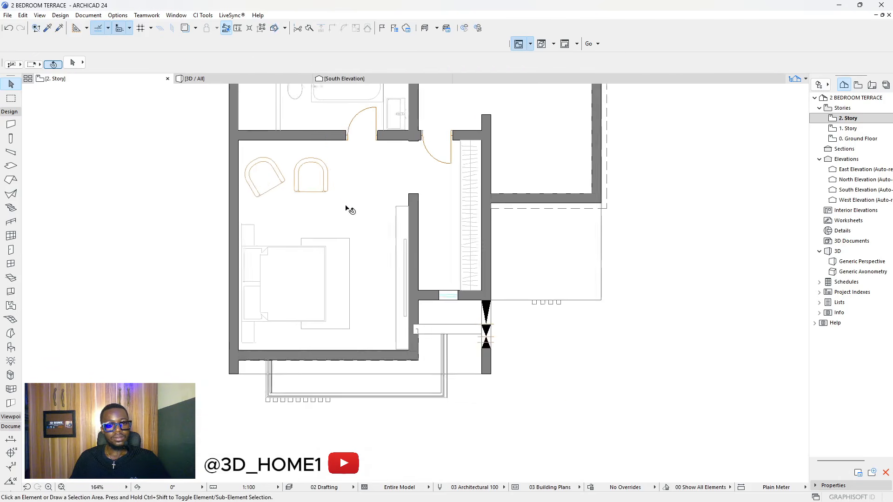
- Delete the unrotated sofa chair on the right
scroll(350, 209, "down", 1)
left_click(314, 186)
key("Delete")
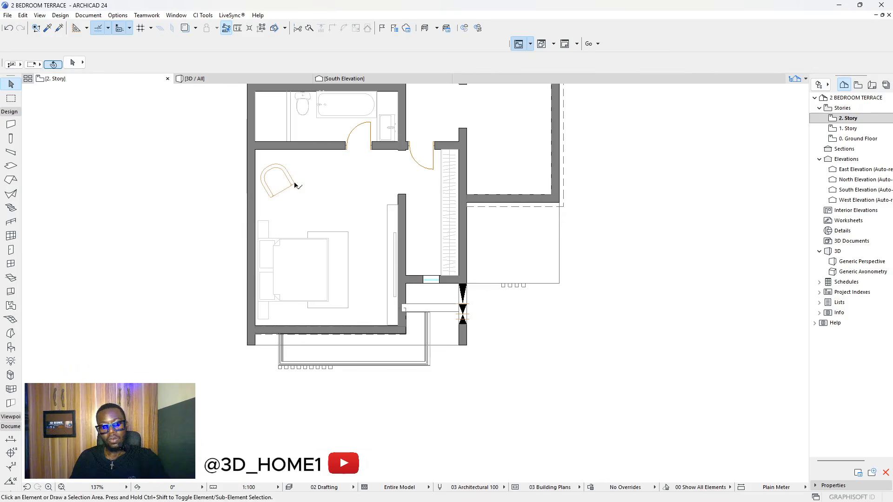
- Move the rotated sofa chair slightly away from the bedroom's upper-left corner
left_click(276, 178)
key("ctrl+e")
left_click(330, 81)
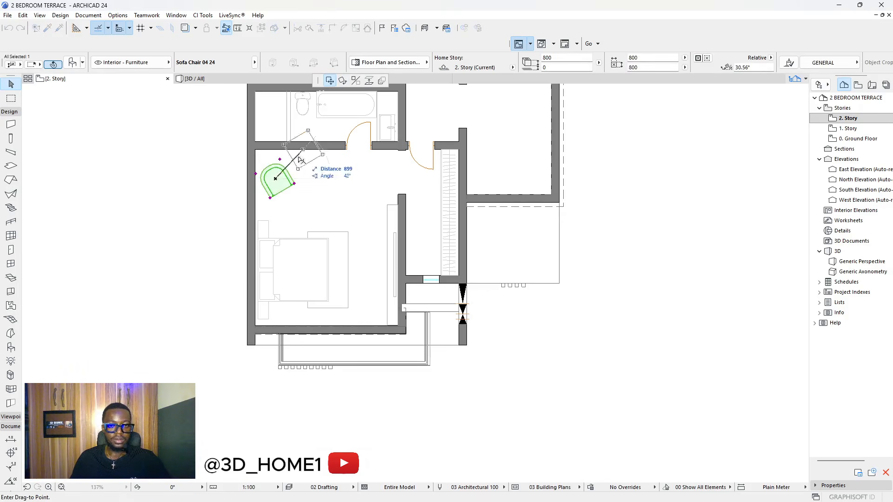
left_click(299, 200)
left_click(339, 197)
- Pick up the settings of the long TV console and place another such table near the bedroom's upper-left corner
scroll(374, 215, "up", 2)
left_click(401, 229)
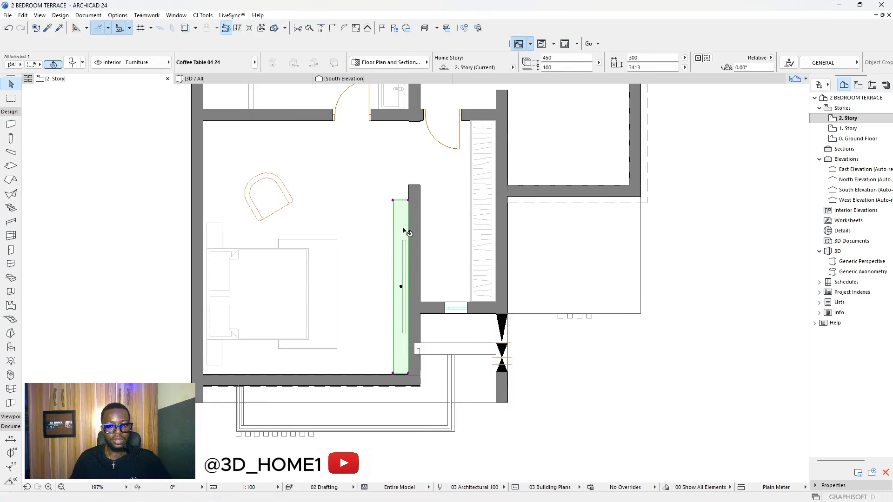
key("Escape")
left_click(47, 27)
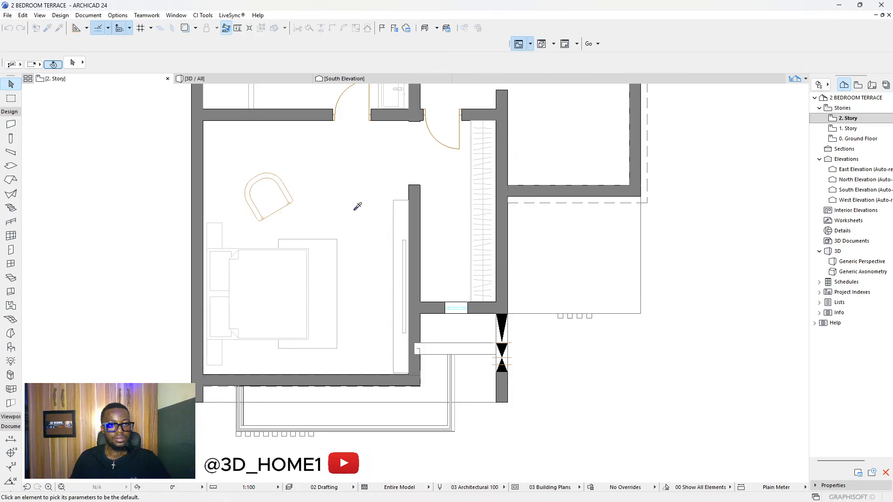
left_click(396, 214)
left_click(216, 131)
key("Escape")
- Move the new table into the bedroom's upper-left corner and stretch it to about 1769 by 524 as a desk
left_click(216, 132)
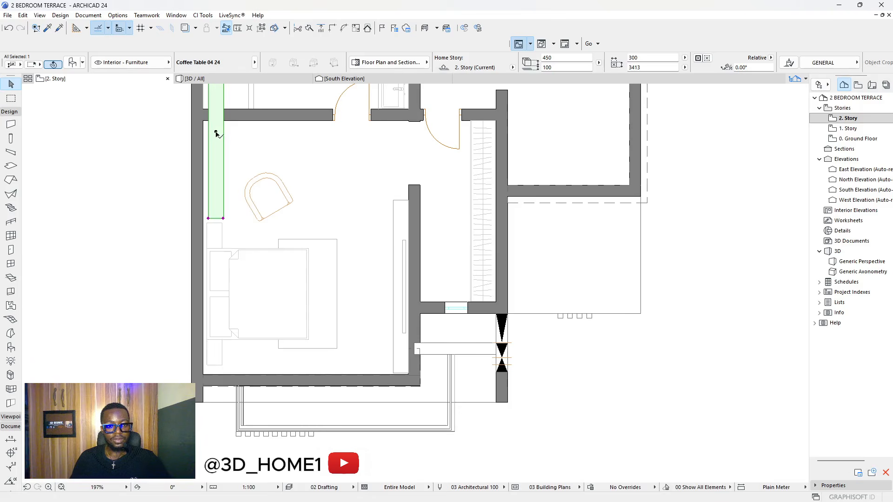
left_click(216, 132)
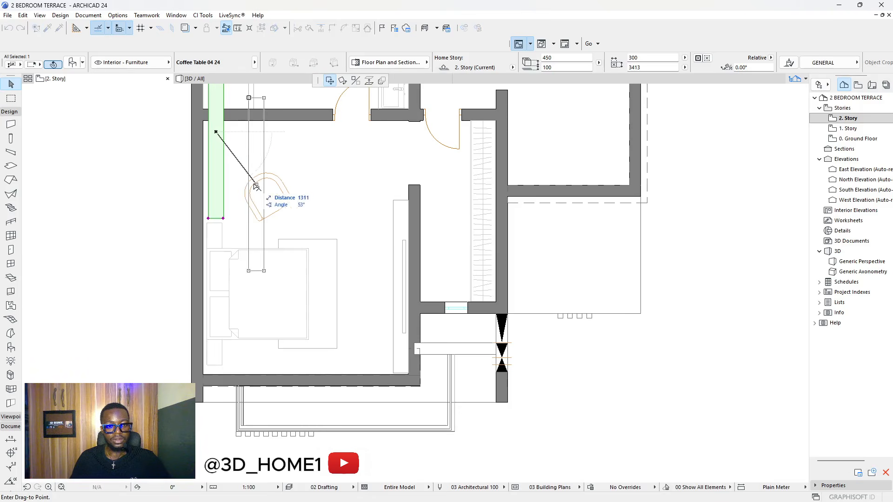
left_click(210, 207)
left_click(216, 294)
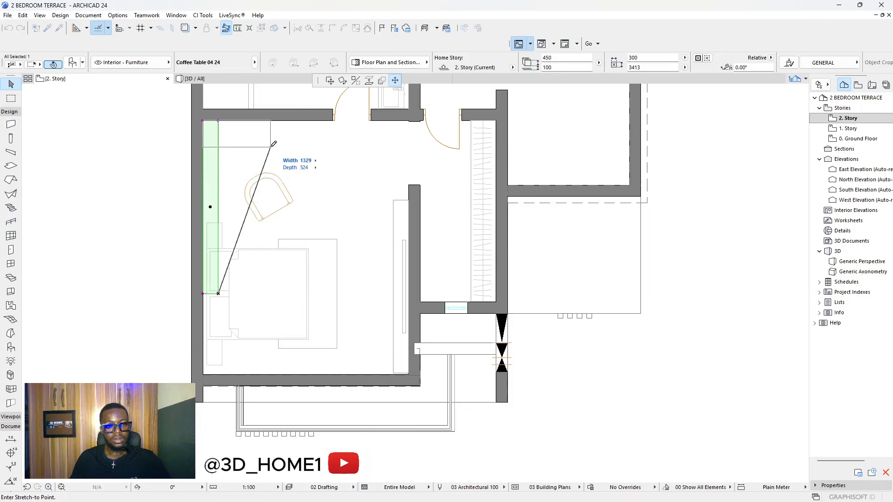
left_click(295, 143)
- Shift the desk slightly away from the adjoining walls in the bedroom corner
scroll(247, 139, "up", 3)
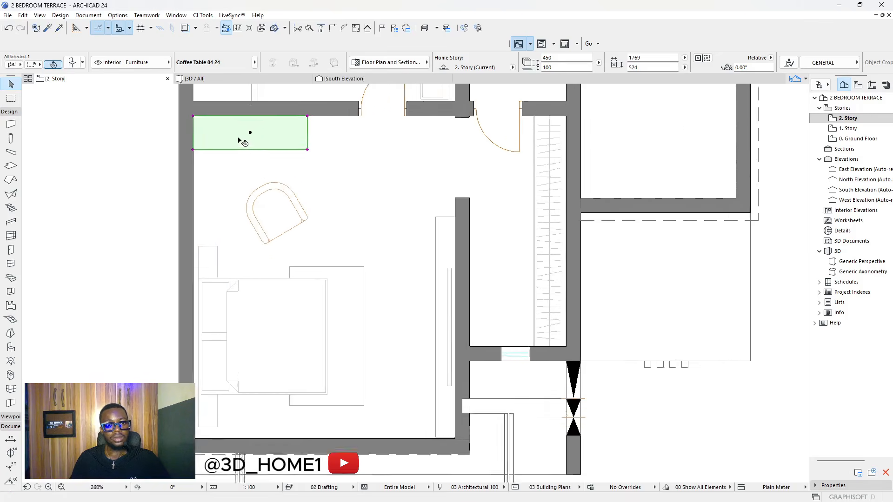
left_click(252, 139)
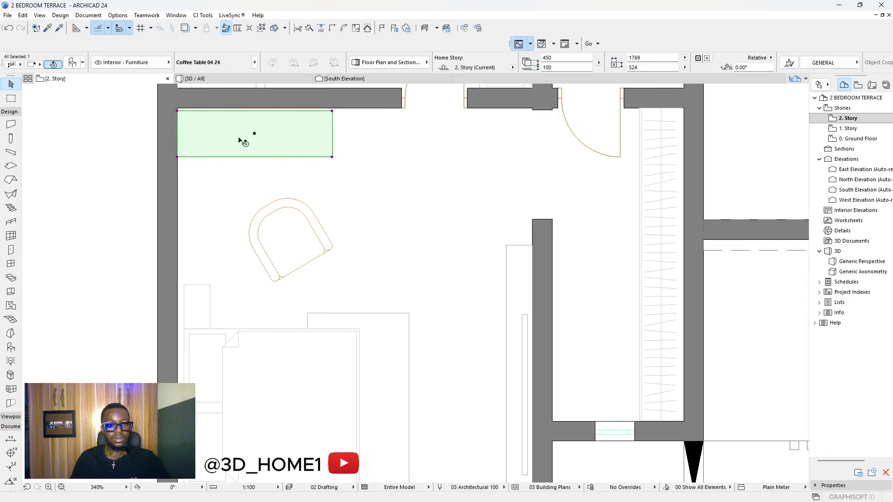
scroll(202, 133, "up", 3)
left_click(179, 132)
key("Escape")
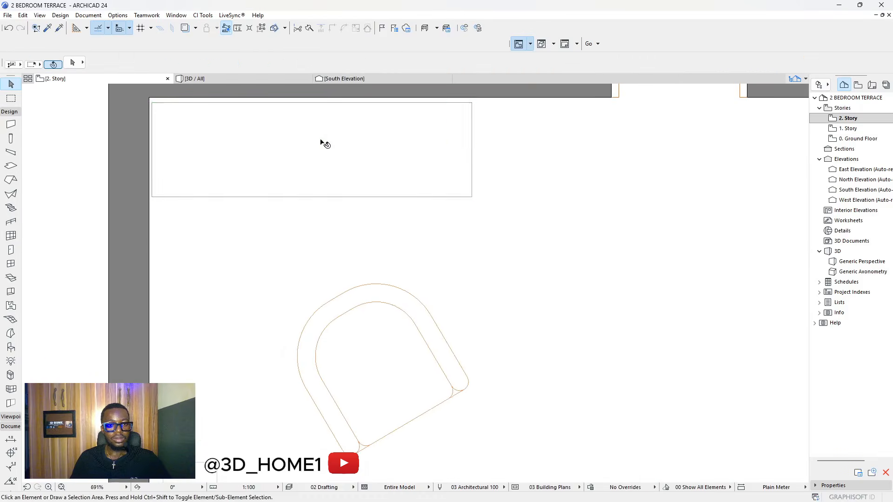
scroll(324, 143, "down", 3)
- Set the desk's size to 1200 by 600
left_click(366, 151)
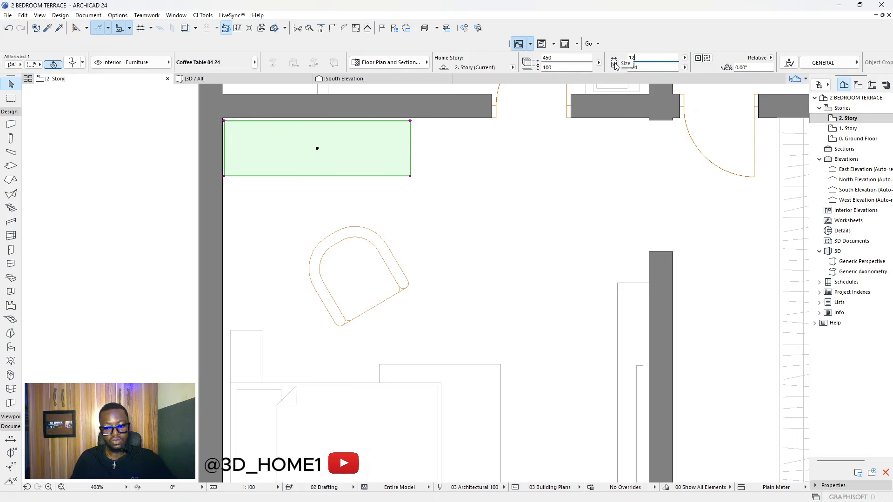
key("Return")
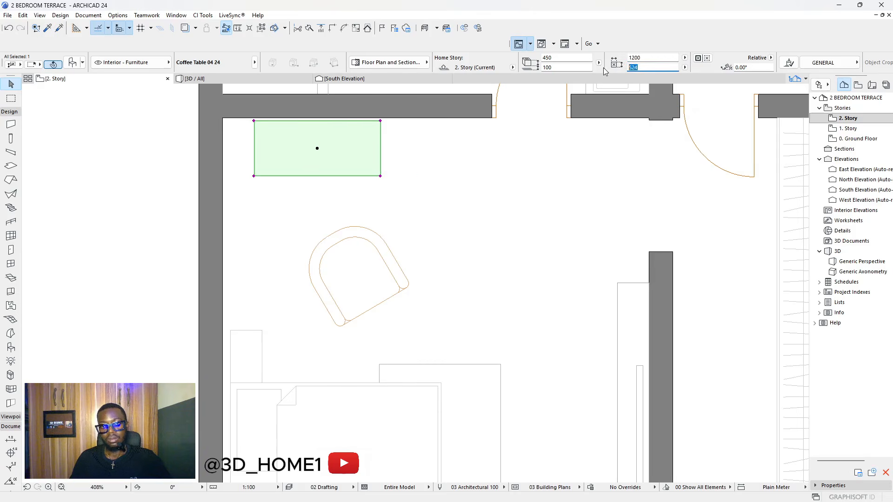
left_click(428, 191)
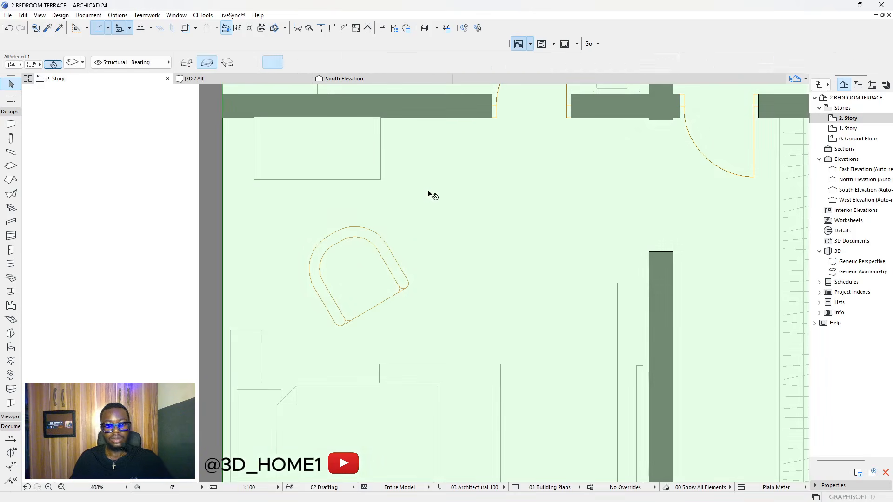
key("Escape")
- Move the resized desk towards the bedroom's upper-left corner, leaving a small gap to both walls
left_click(281, 145)
left_click_drag(288, 141, 279, 143)
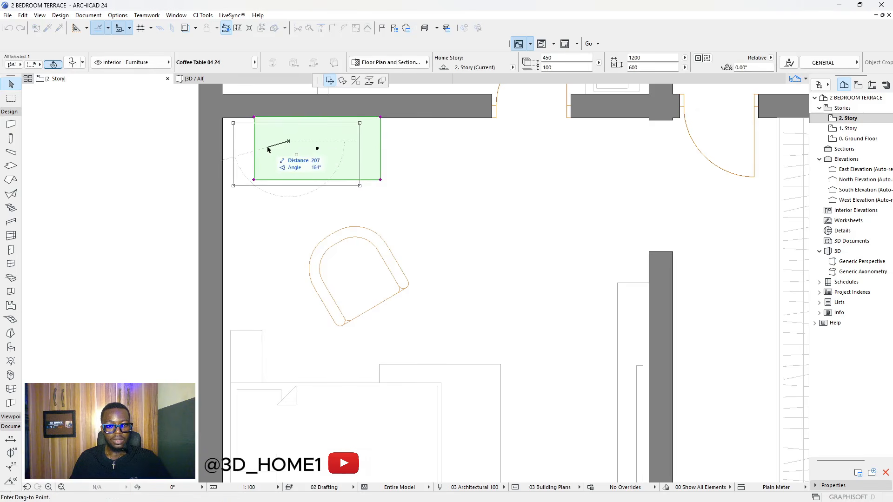
left_click(266, 148)
key("Escape")
- Rotate the sofa chair to an angle of about 192° so that it faces the desk
left_click(354, 253)
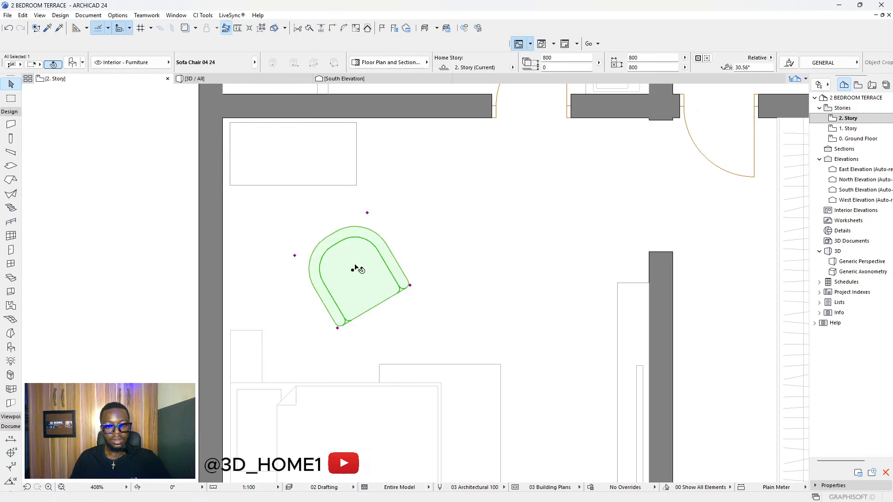
left_click(356, 265)
left_click(342, 80)
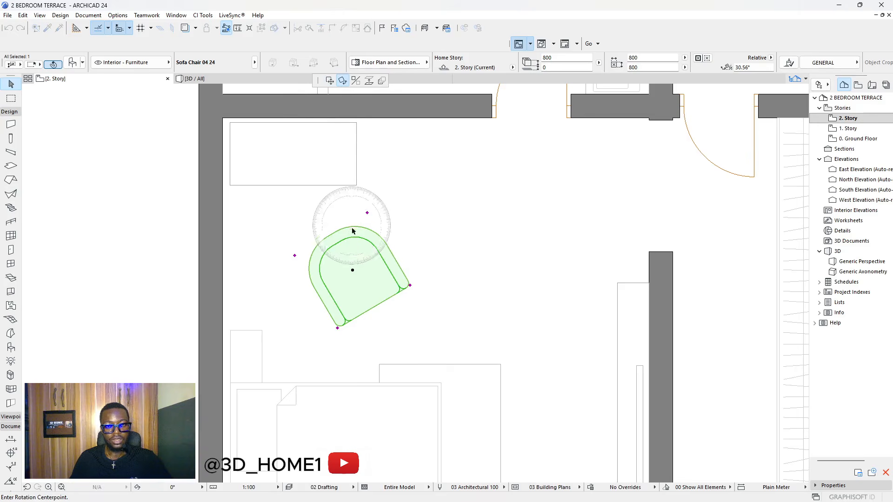
left_click(355, 265)
left_click(367, 286)
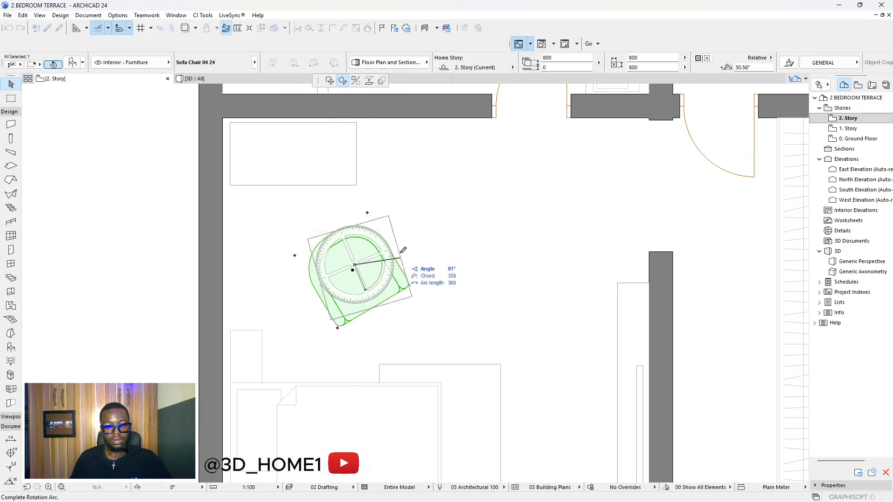
left_click(319, 229)
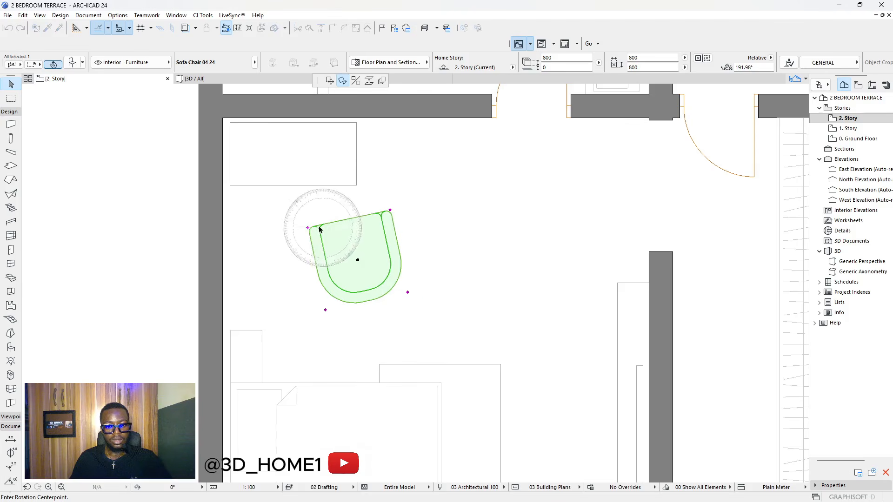
- Move the sofa chair up to the lower edge of the desk and deselect it
left_click(329, 80)
left_click(293, 238)
scroll(417, 175, "down", 3)
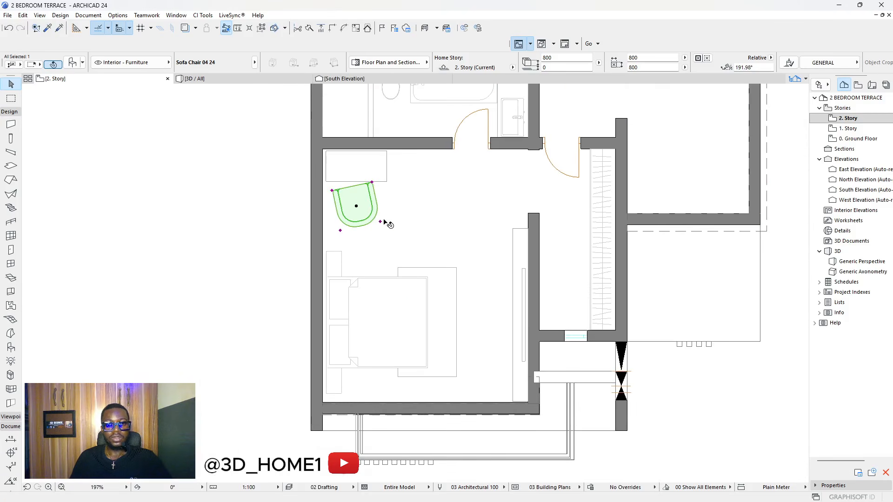
left_click(402, 199)
scroll(358, 208, "down", 1)
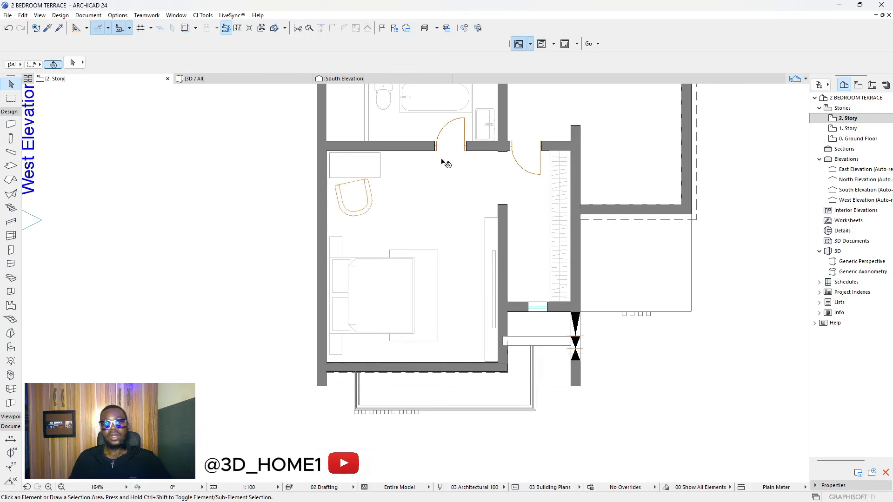
scroll(443, 162, "up", 2)
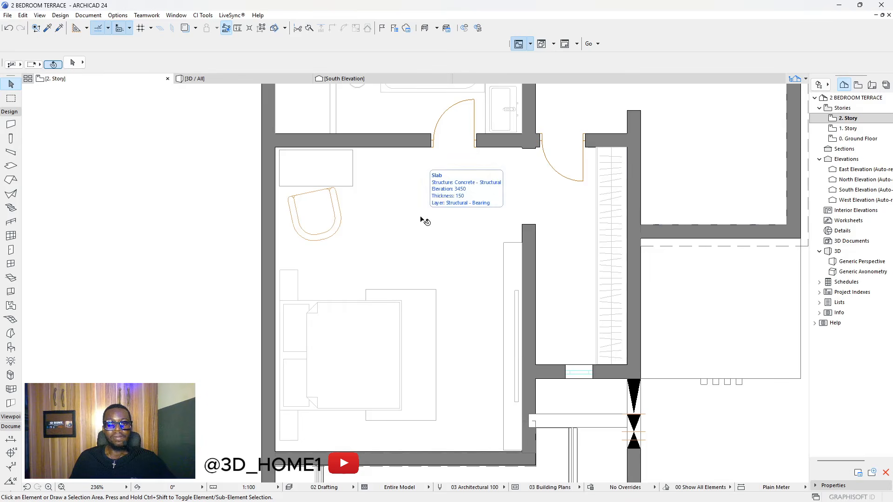
- Stretch the rectangular opening between the bedroom and the wardrobe passage so its upper edge is flush with the bathroom wall's face
scroll(395, 226, "down", 4)
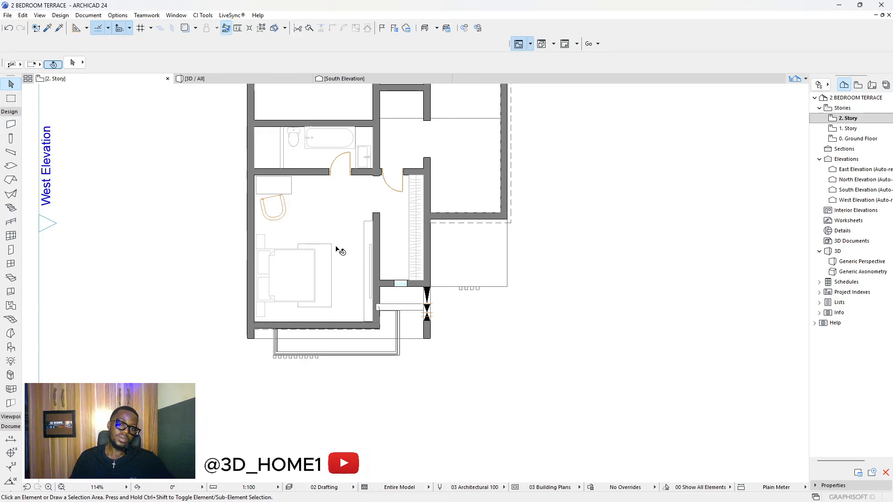
scroll(329, 206, "up", 2)
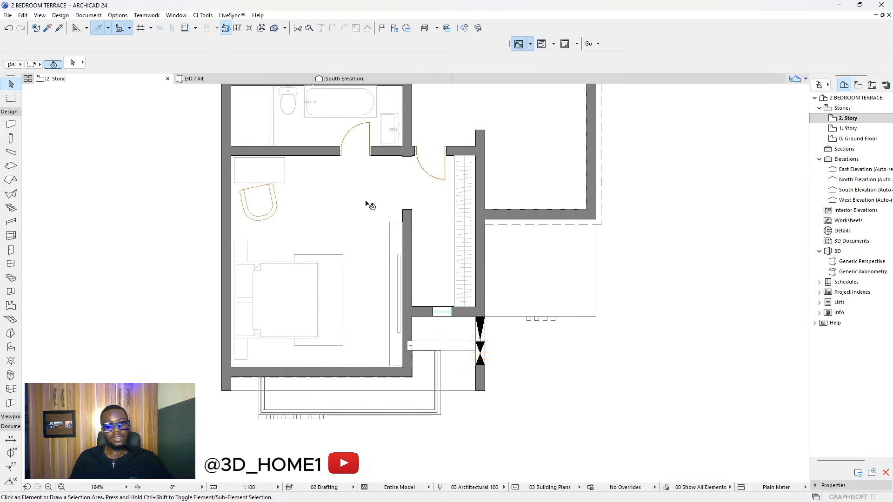
scroll(368, 205, "down", 2)
scroll(424, 218, "up", 4)
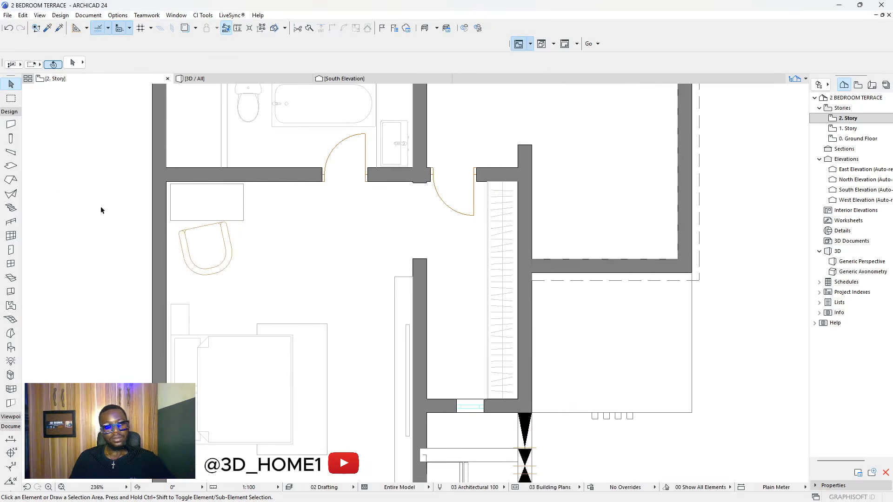
scroll(405, 214, "up", 3)
scroll(434, 173, "up", 3)
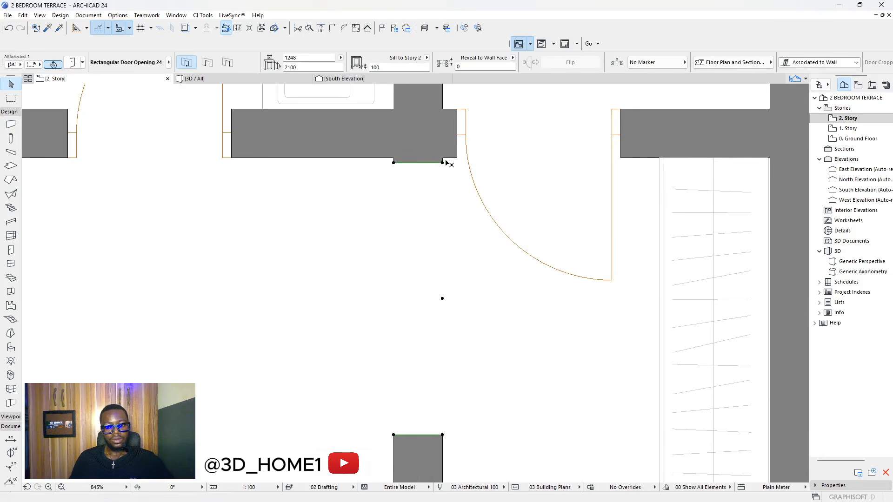
left_click_drag(443, 164, 442, 158)
scroll(435, 186, "down", 4)
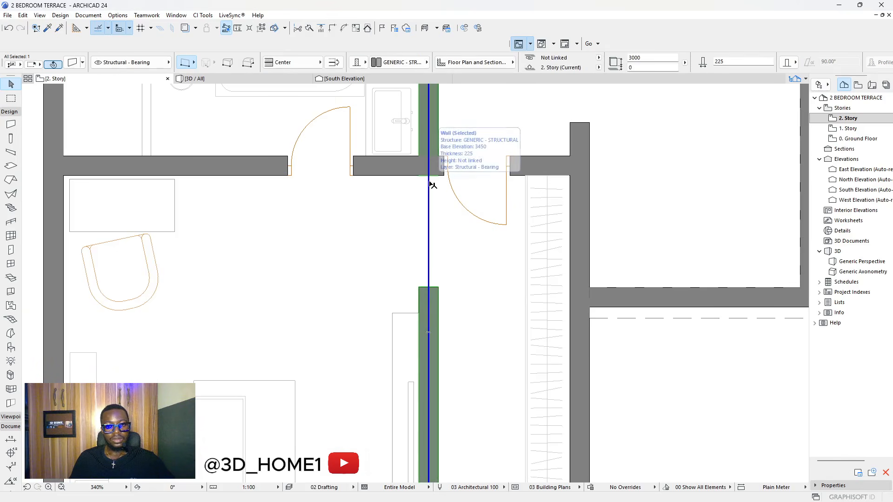
key("Escape")
- Examine the layout of the bedroom, bathroom and wardrobe passage on the second story
scroll(437, 213, "down", 6)
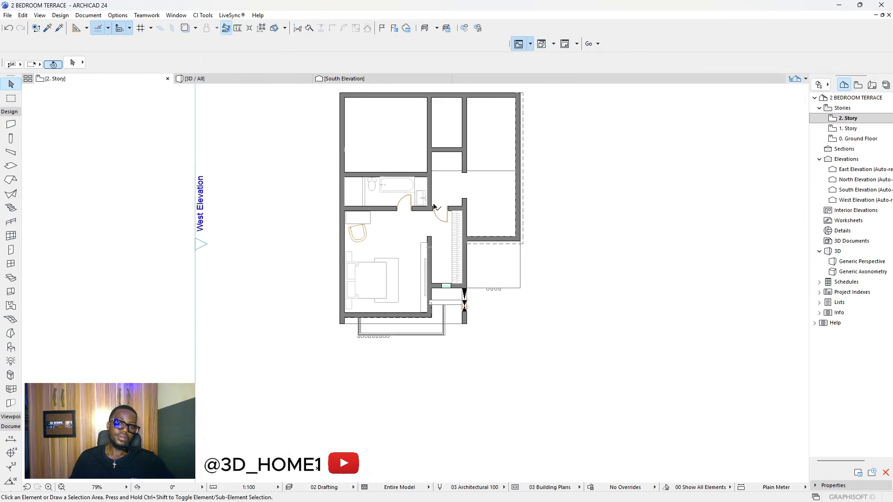
scroll(433, 206, "up", 3)
scroll(398, 279, "down", 3)
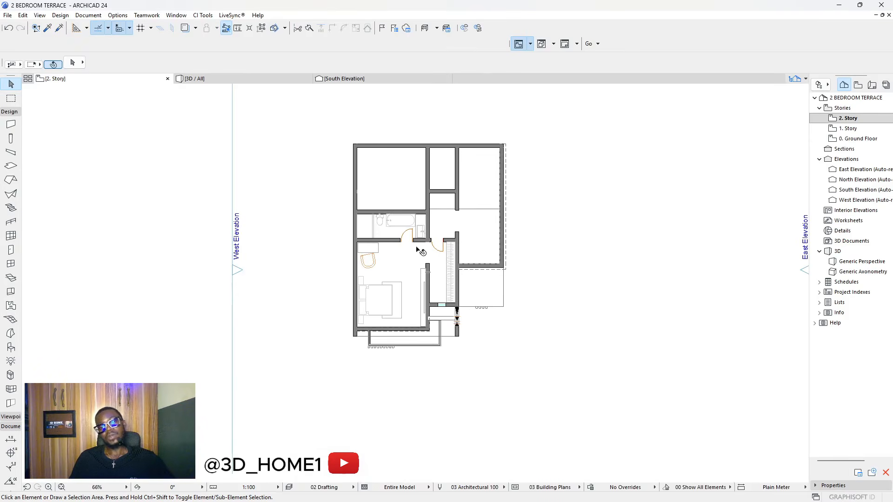
scroll(403, 255, "up", 1)
scroll(438, 249, "up", 2)
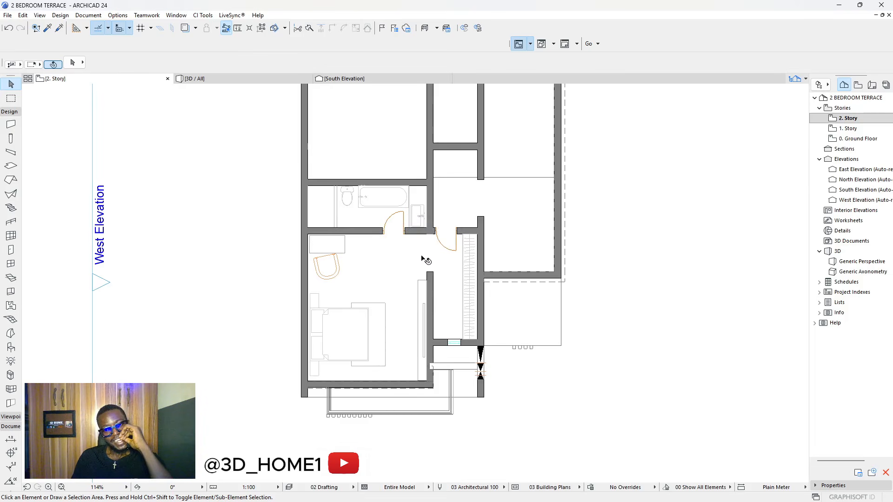
scroll(428, 252, "up", 3)
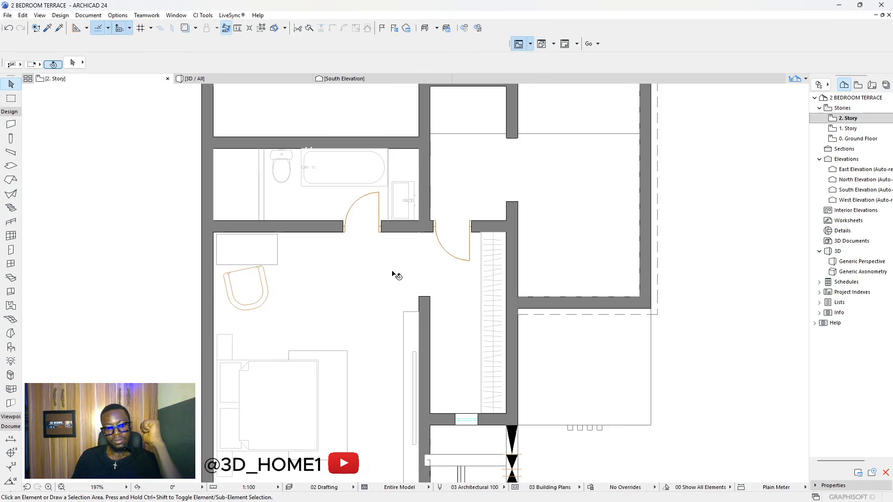
scroll(394, 276, "down", 3)
scroll(351, 274, "up", 2)
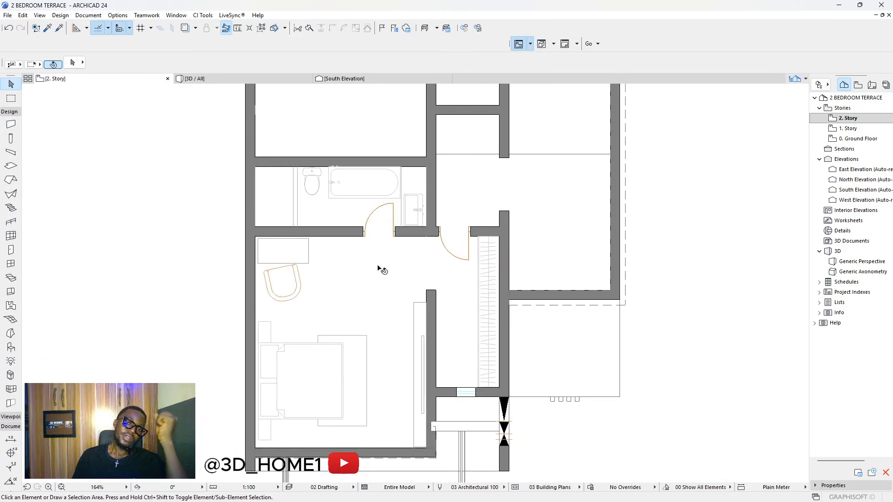
scroll(459, 202, "down", 4)
scroll(462, 199, "up", 3)
scroll(453, 207, "down", 3)
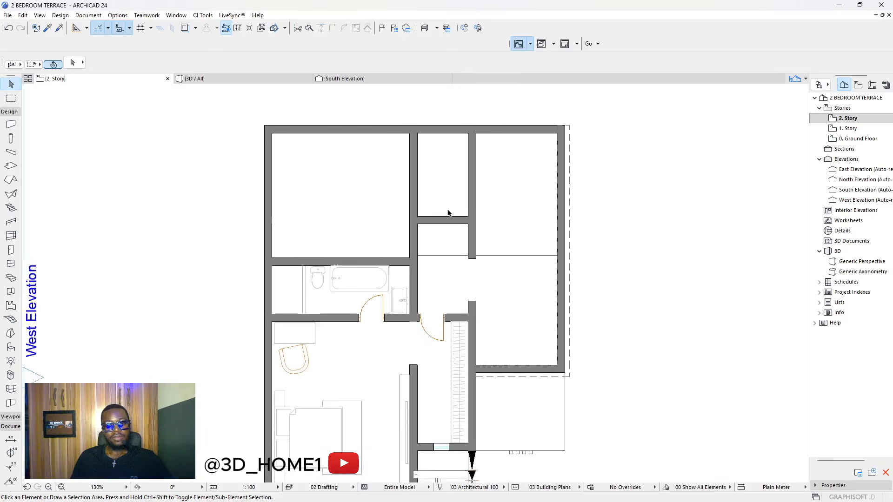
- Set the width of the bedroom entrance door above the wardrobe passage to 900
scroll(413, 271, "up", 4)
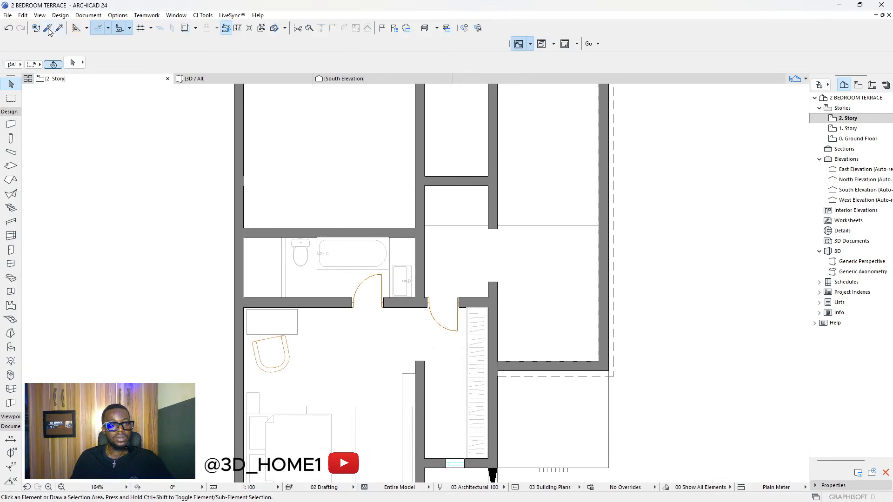
scroll(410, 298, "up", 3)
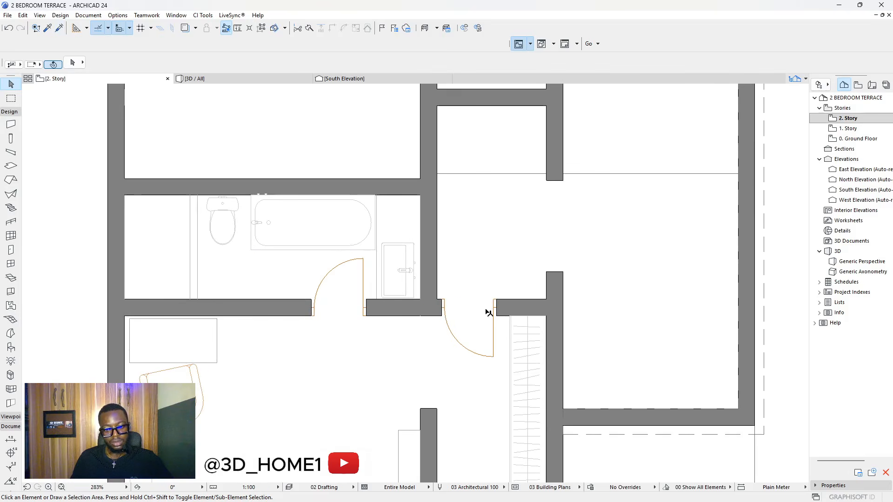
left_click(495, 310)
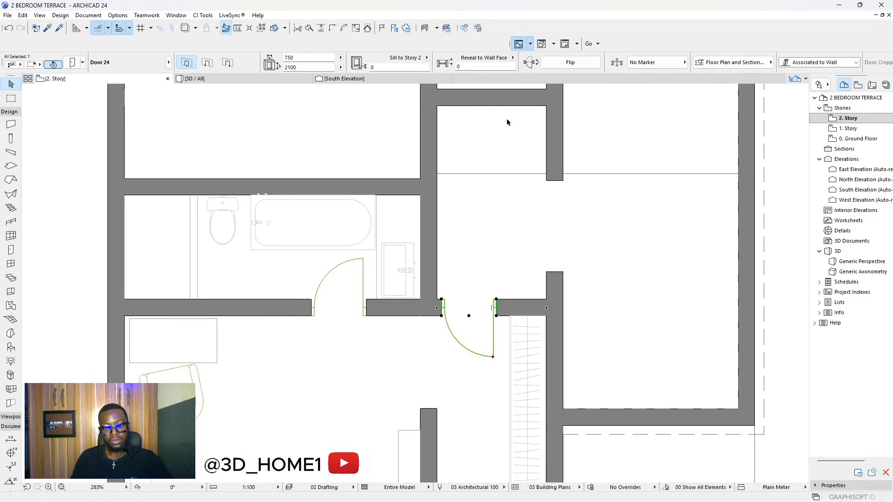
type("900")
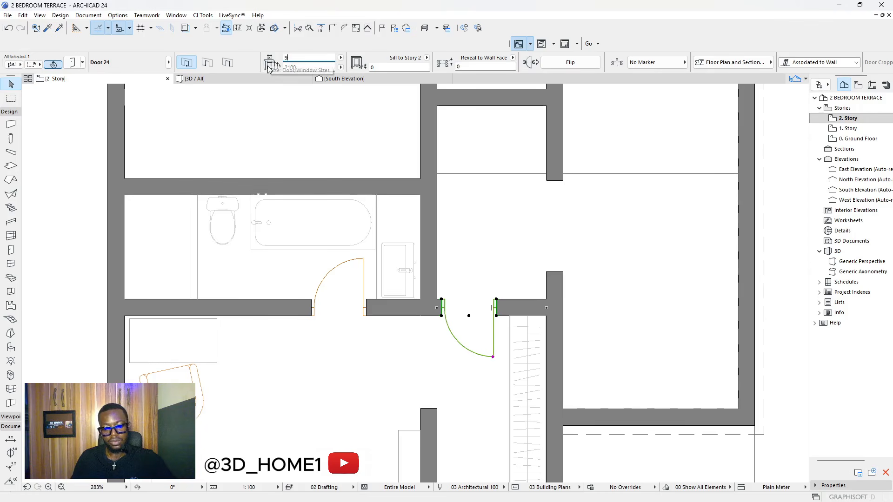
key("Return")
left_click(509, 217)
- Shift the bedroom entrance door slightly right along its wall, away from the bathroom corner
scroll(500, 302, "up", 5)
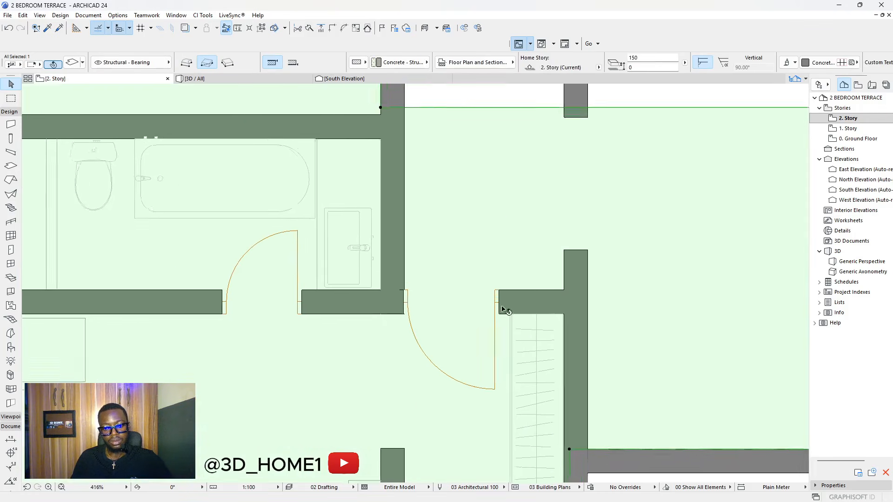
left_click(494, 293)
left_click(497, 292)
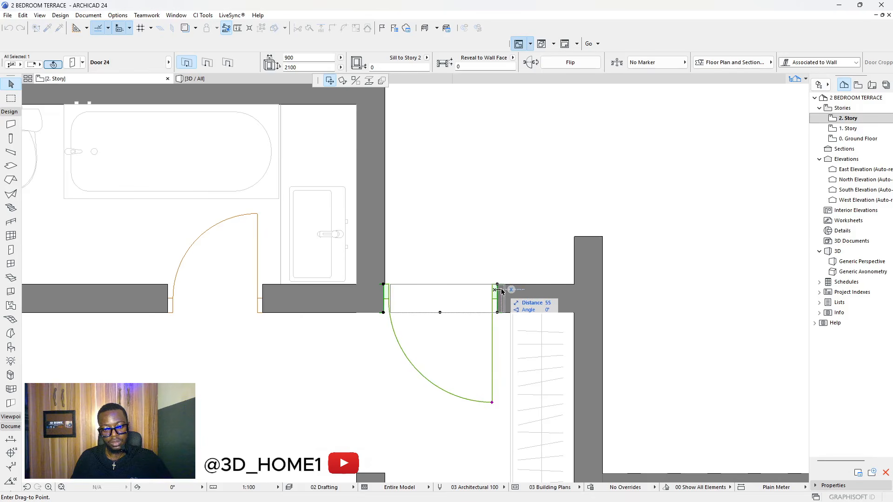
left_click(501, 290)
key("Escape")
scroll(485, 254, "down", 1)
scroll(486, 255, "down", 3)
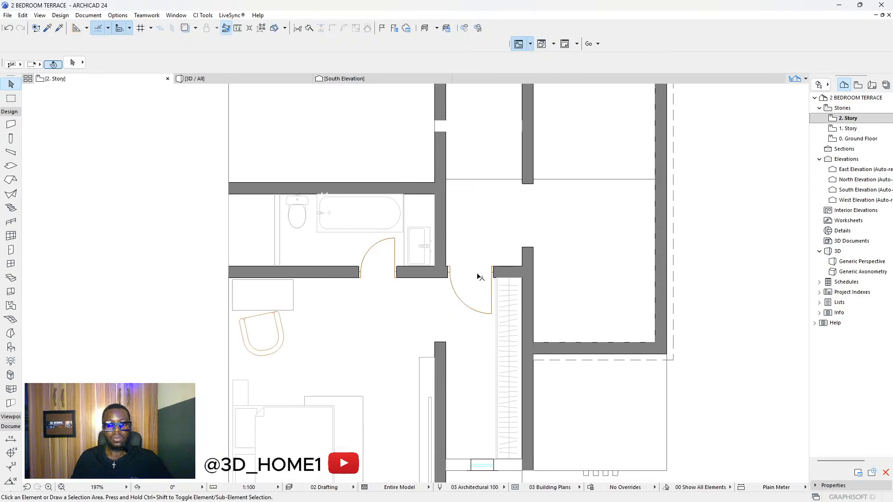
- Nudge the bedroom entrance door slightly back left towards the bathroom corner and deselect it
scroll(477, 262, "up", 2)
scroll(474, 246, "up", 3)
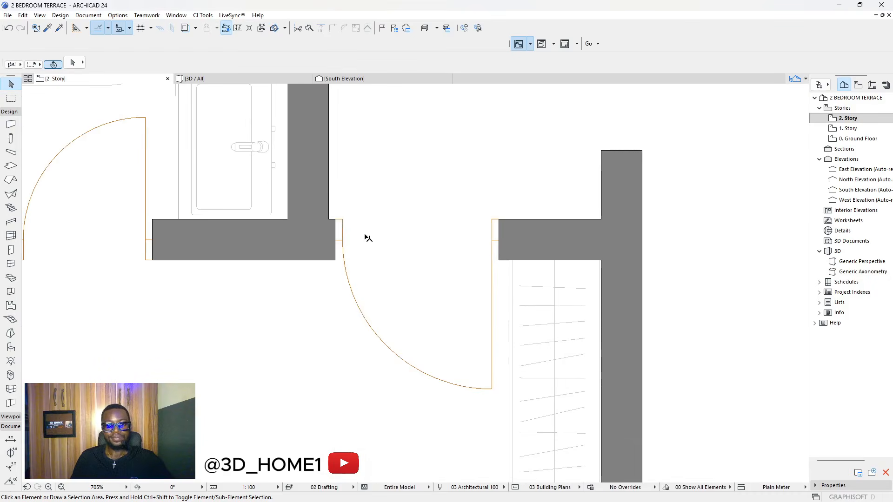
left_click(343, 236)
scroll(343, 235, "up", 2)
key("ctrl+d")
left_click(340, 229)
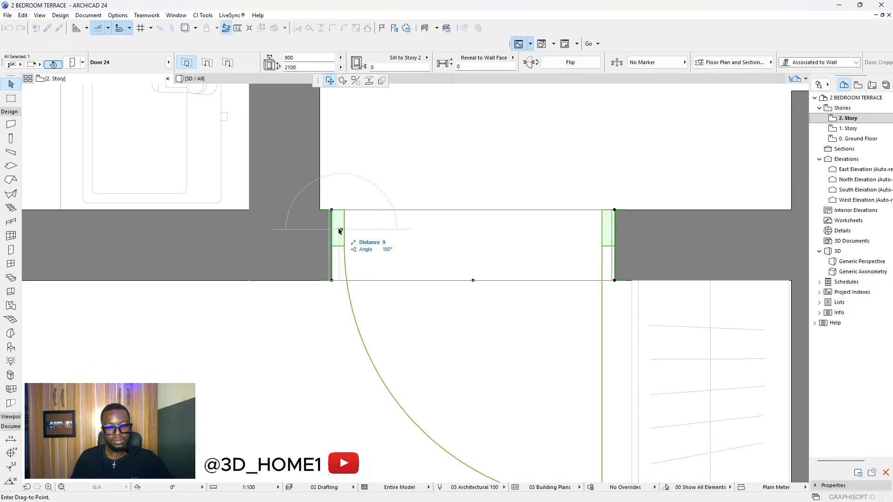
left_click(337, 229)
key("Escape")
scroll(414, 237, "down", 3)
scroll(440, 268, "down", 5)
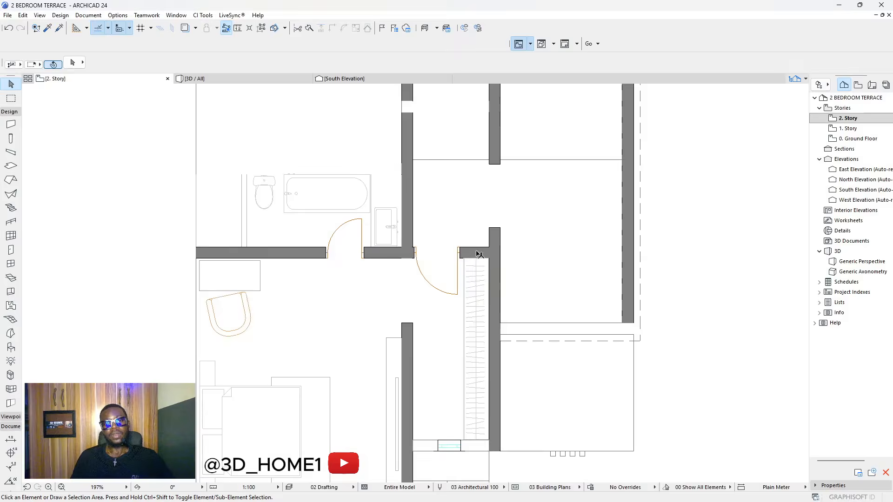
- Draw two single straight lines across the opening between bedroom and wardrobe passage, each continuing one face of the wall
scroll(457, 263, "up", 2)
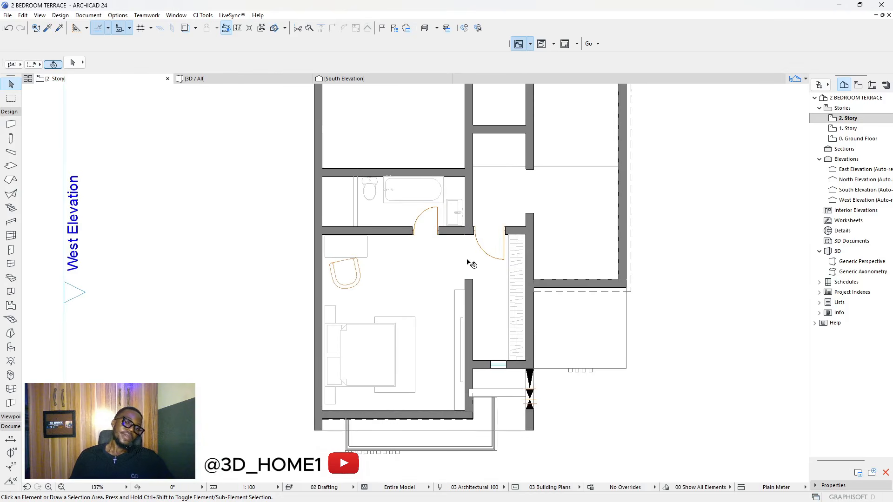
left_click(8, 114)
left_click(10, 269)
scroll(447, 246, "up", 4)
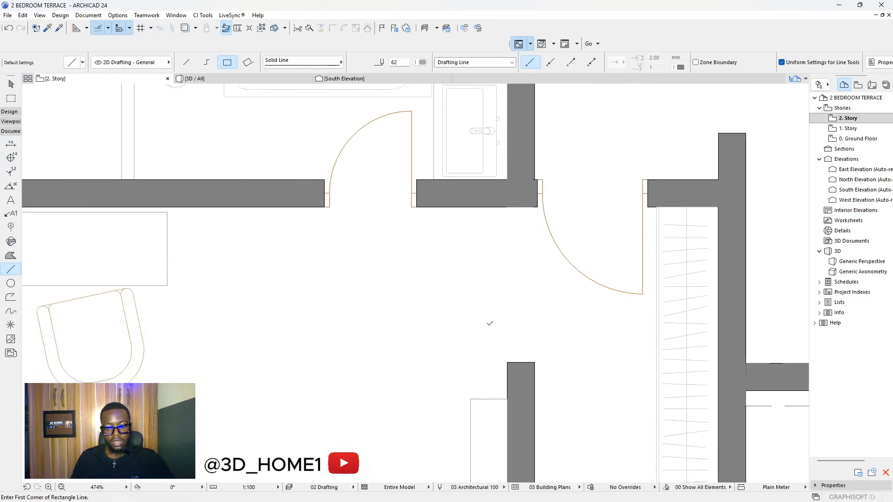
left_click(509, 365)
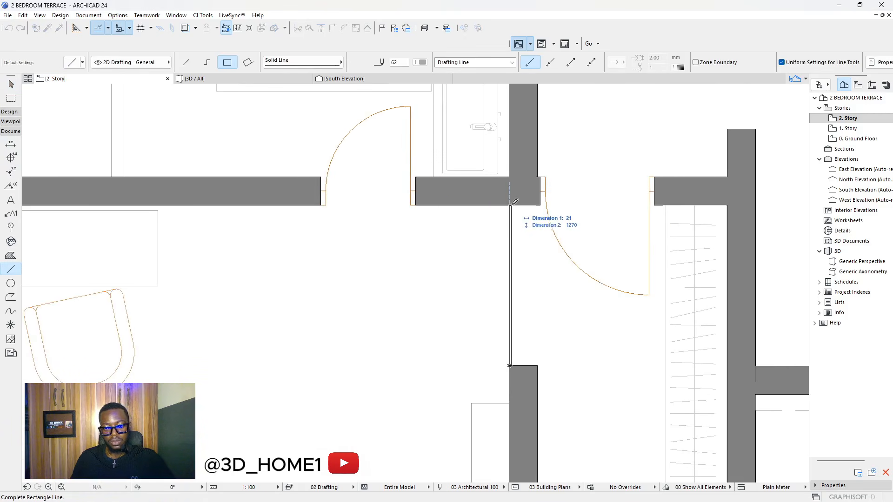
left_click(187, 62)
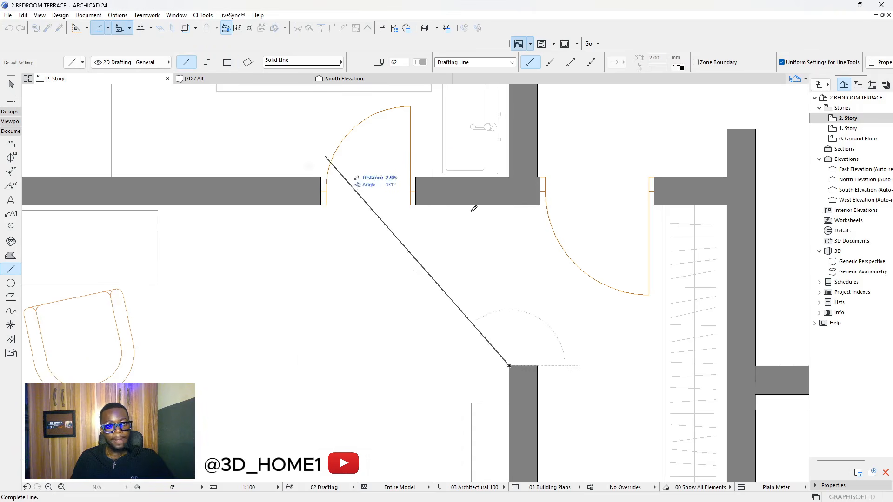
left_click(510, 203)
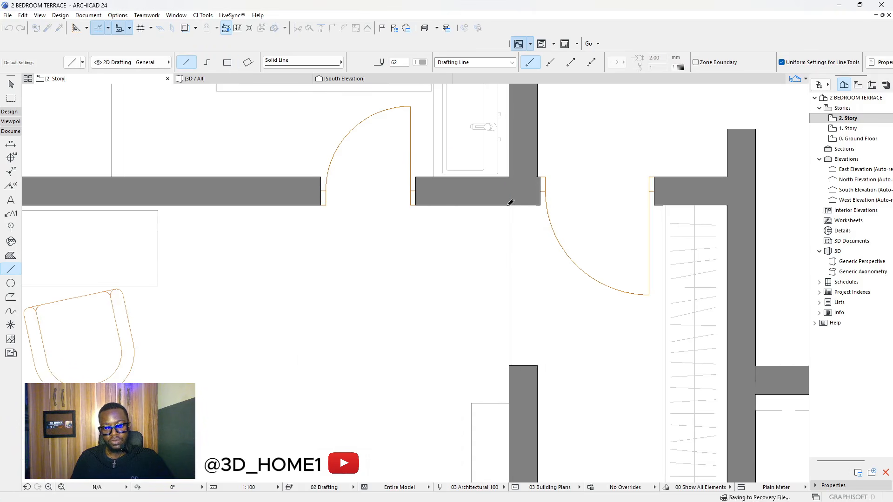
left_click(538, 366)
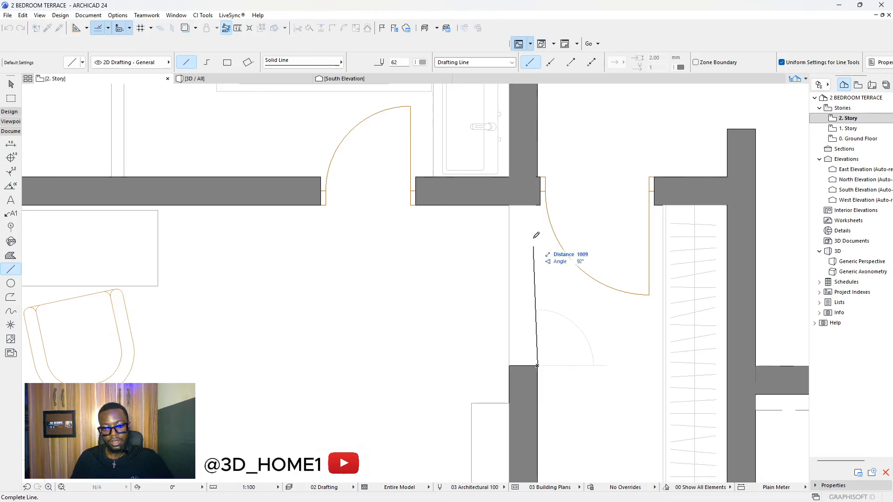
left_click(538, 204)
key("Escape")
- Change both lines across the opening from solid to a dashed line type and deselect them
left_click(527, 231)
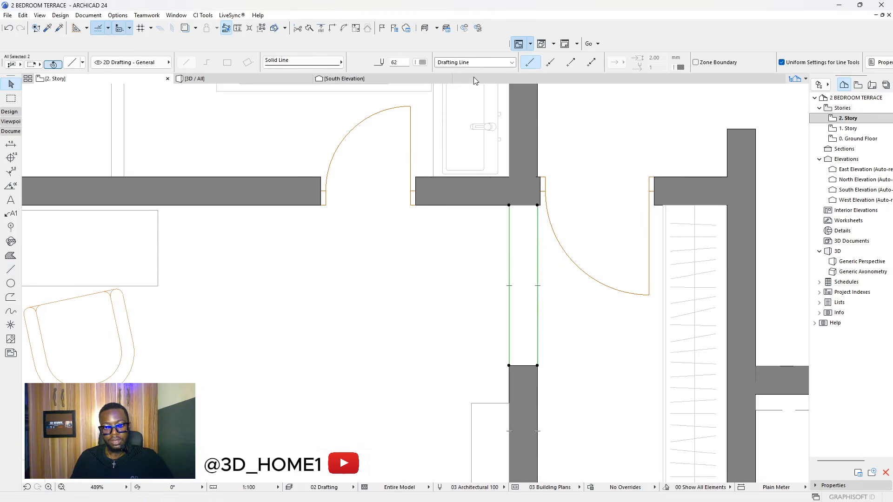
left_click(472, 63)
left_click(334, 63)
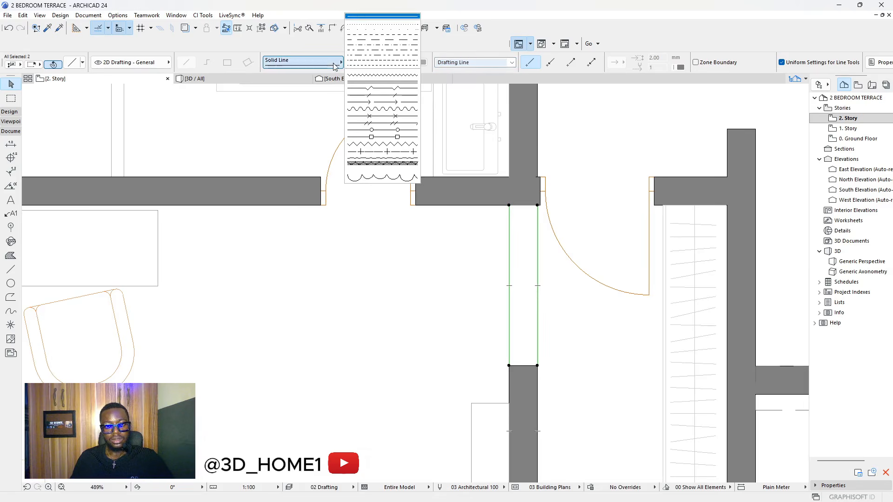
left_click(375, 40)
key("Escape")
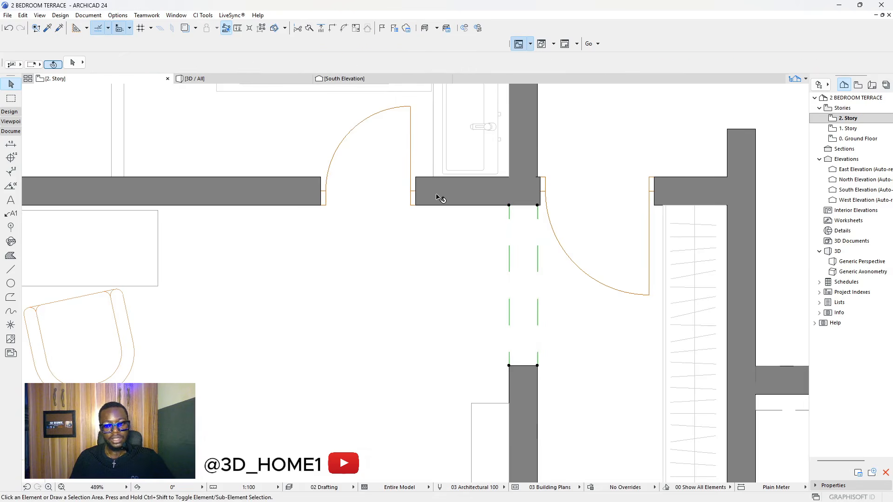
- Place a centred bold text block reading "Master's Bedroom" on two lines in the middle of the furnished bedroom
scroll(441, 199, "down", 5)
scroll(482, 343, "down", 1)
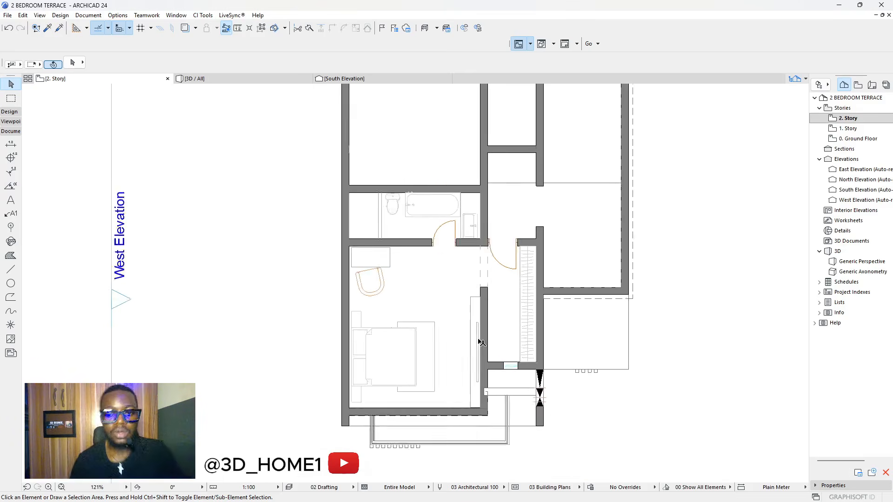
scroll(493, 266, "down", 1)
scroll(494, 259, "up", 2)
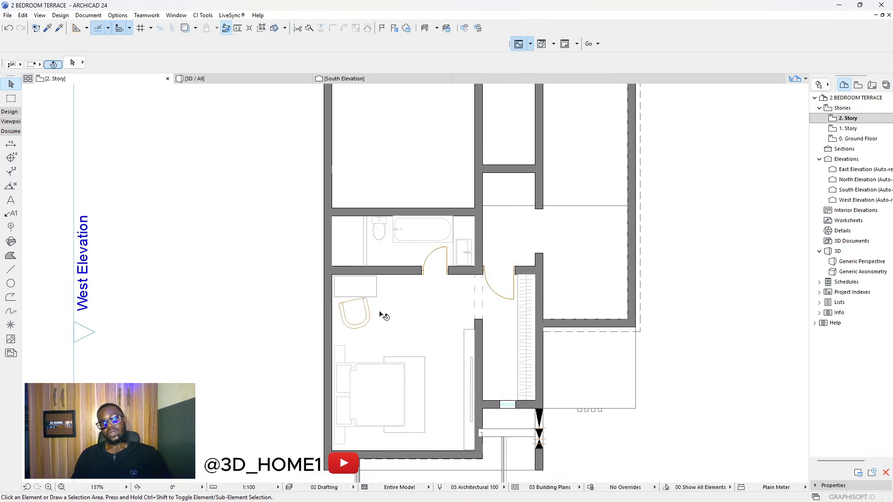
scroll(430, 325, "down", 2)
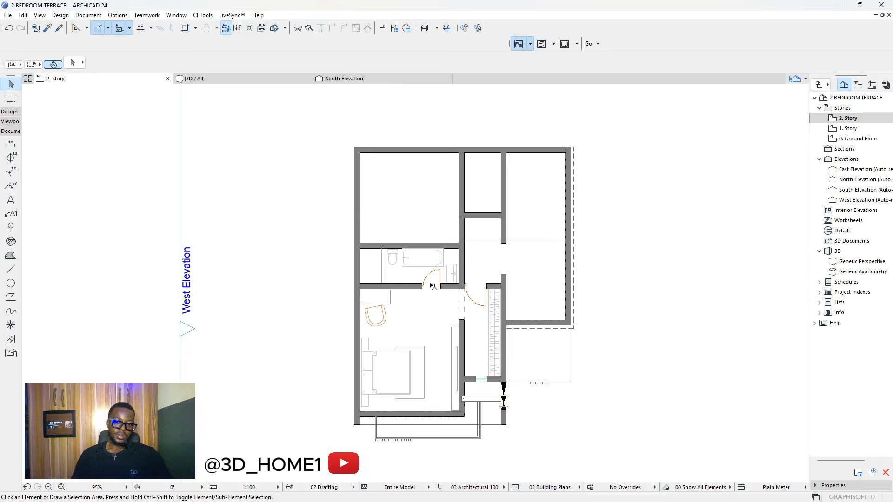
scroll(431, 286, "up", 4)
scroll(431, 282, "down", 4)
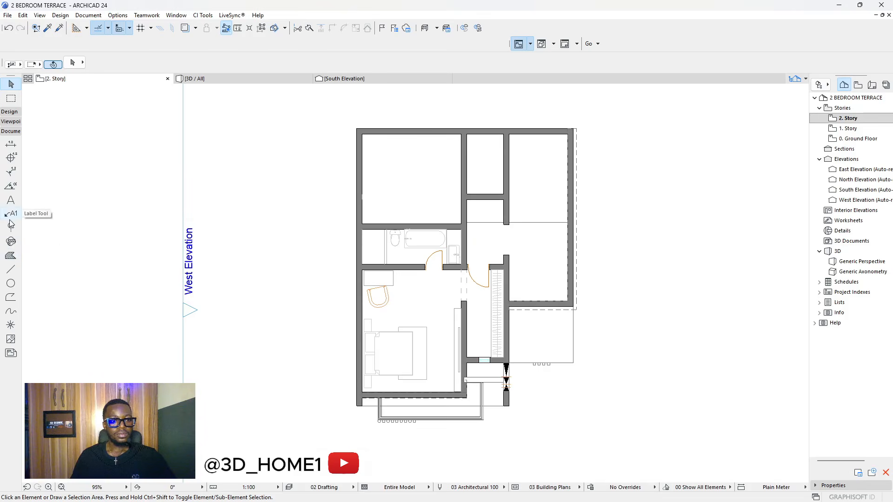
left_click(10, 200)
left_click_drag(386, 312, 467, 340)
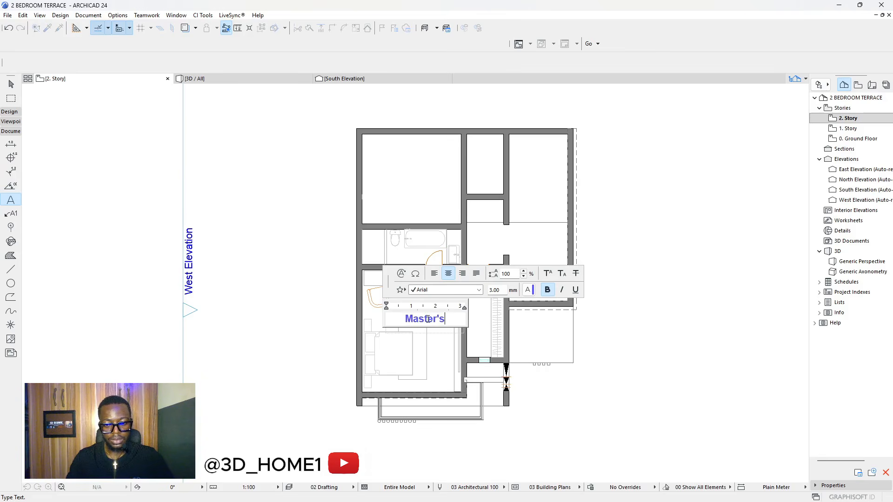
key("Return")
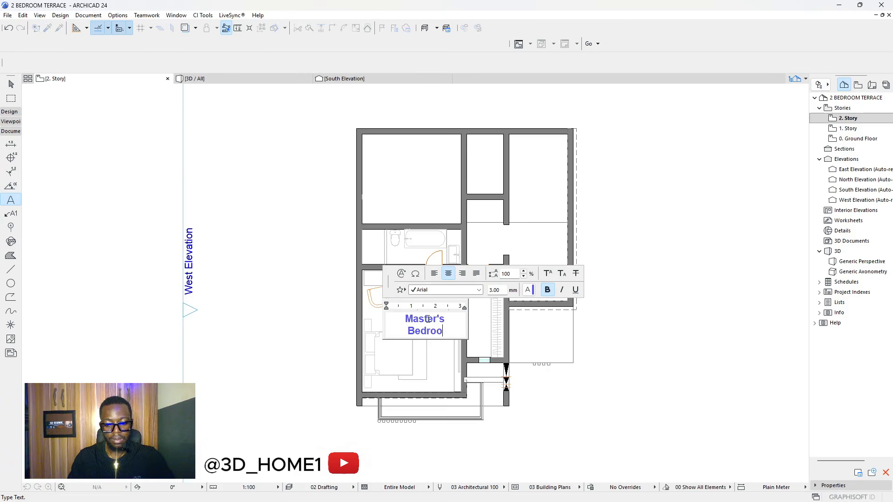
left_click(604, 285)
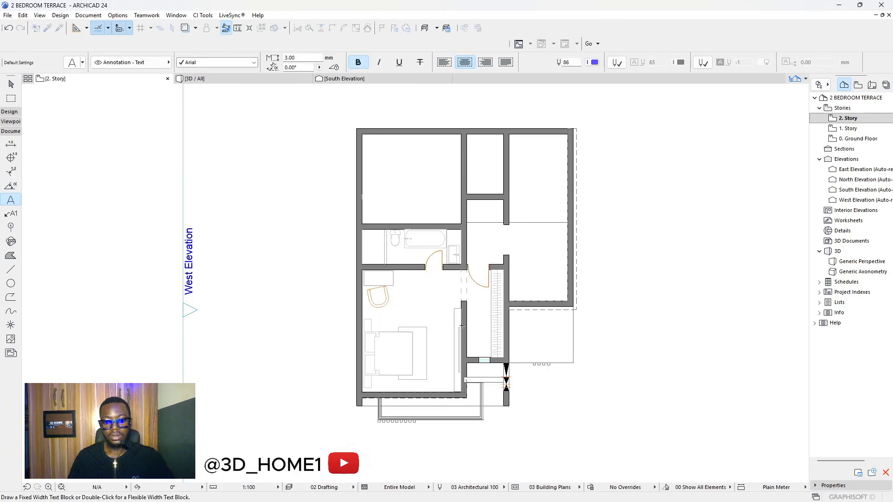
key("Escape")
- Change the pen colour of the "Master's Bedroom" label to black and deselect it
left_click(429, 315)
left_click(591, 62)
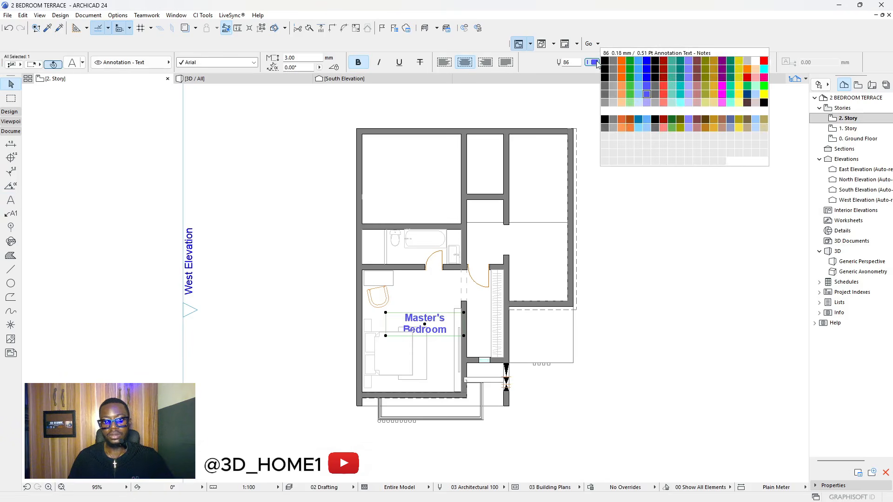
left_click(605, 79)
left_click(491, 239)
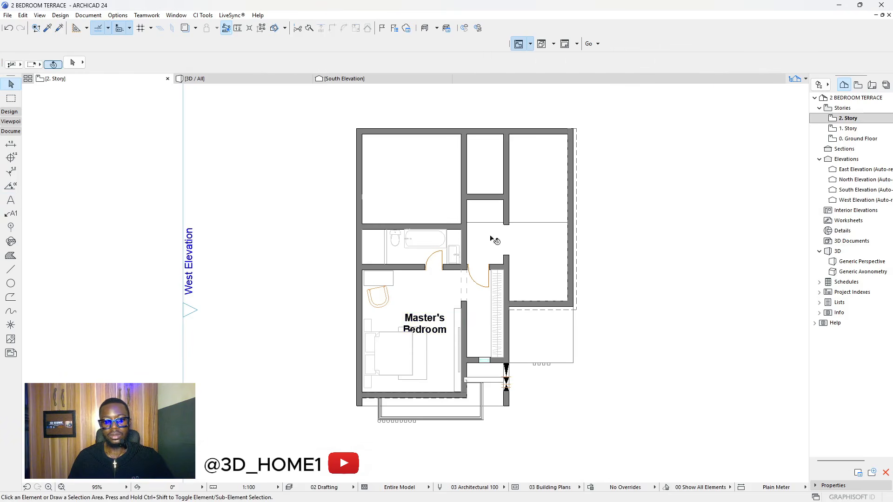
- Move the "Master's Bedroom" label up into the clear area above the bed and recolour it dark grey
left_click(431, 324)
left_click_drag(425, 324, 422, 308)
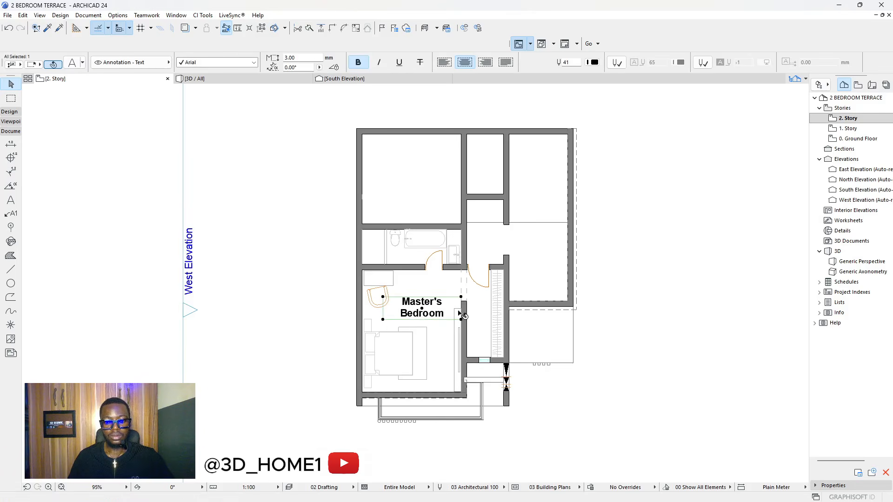
left_click(594, 62)
left_click(606, 87)
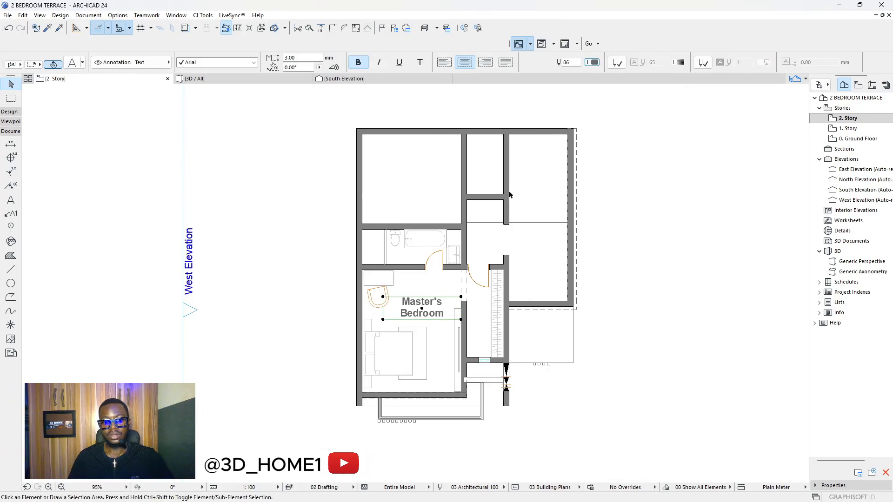
left_click(364, 298)
left_click(425, 310)
left_click(460, 209)
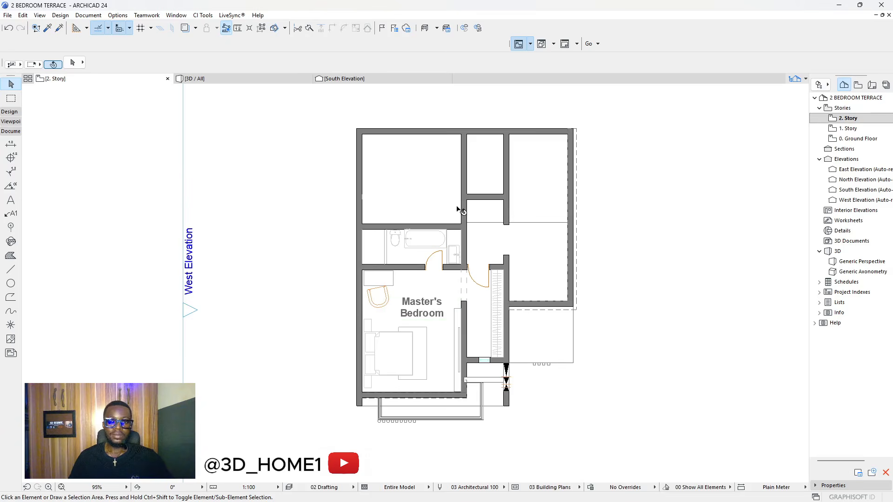
- Show the trace reference of the story below briefly to compare layouts, and hide it again
scroll(469, 207, "up", 2)
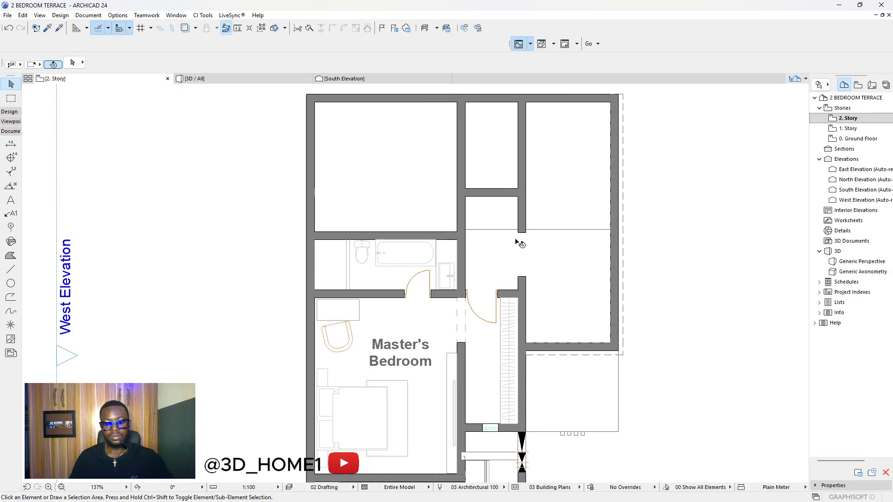
left_click(186, 28)
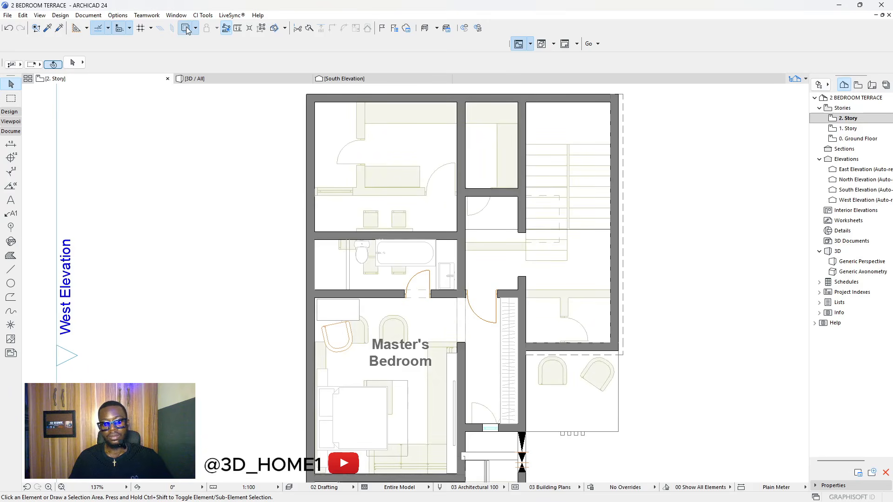
left_click(187, 29)
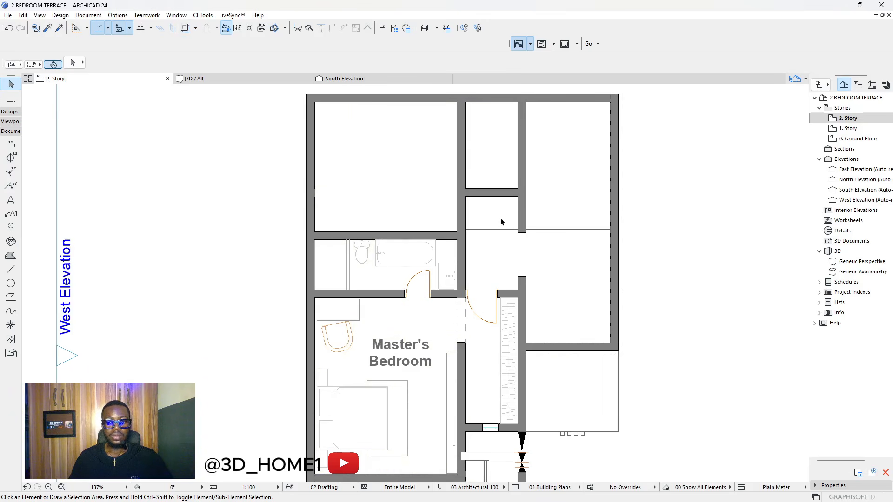
- Insert a new node on the floor slab's edge where it meets the face of the wall between corridor and stair hall
scroll(501, 219, "up", 1)
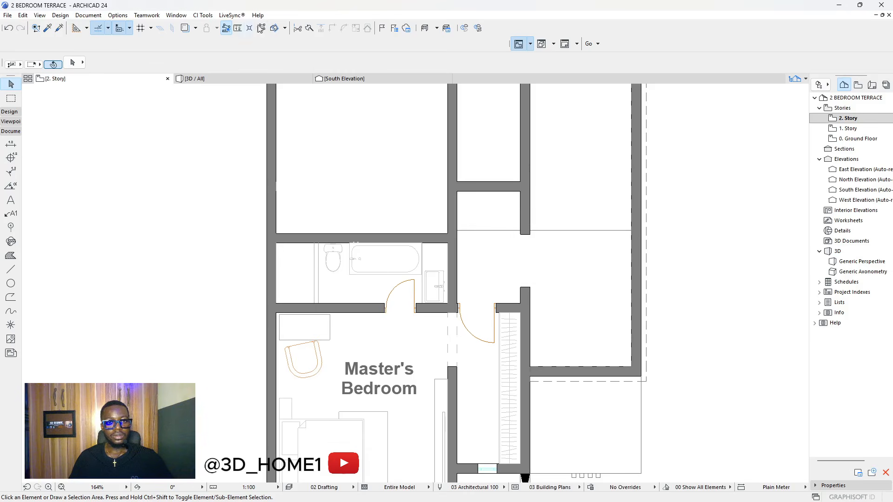
left_click(538, 230)
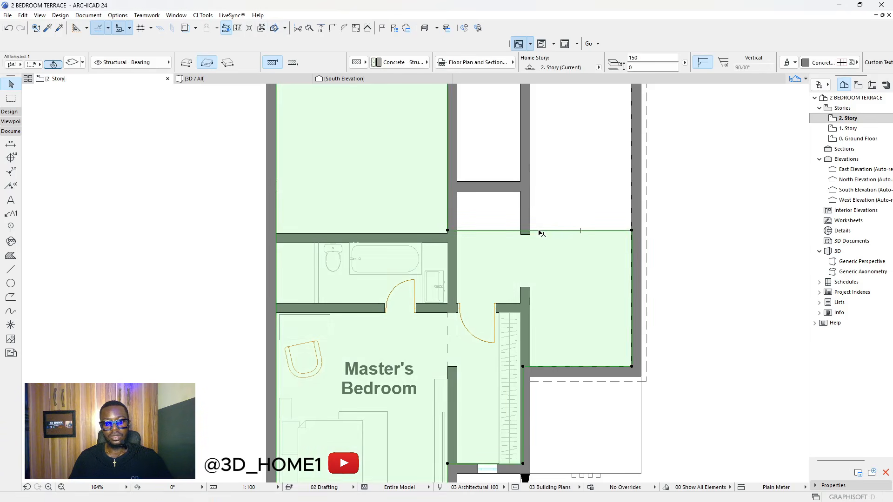
left_click(538, 230)
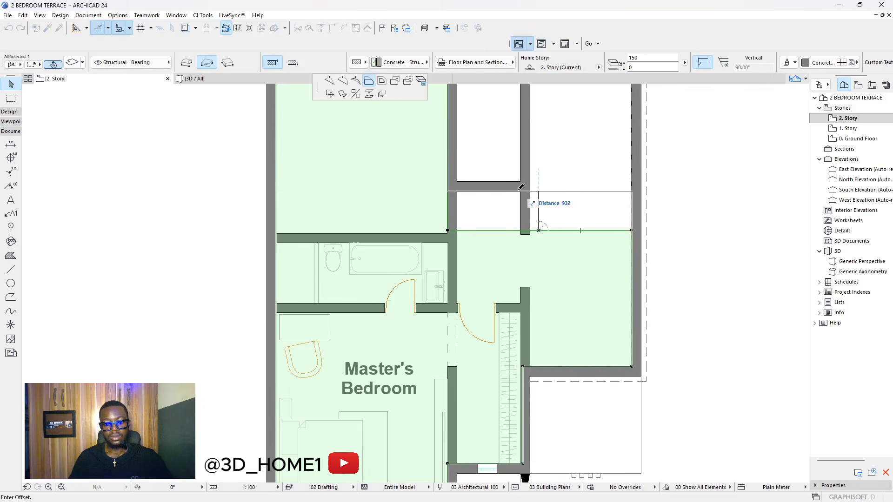
key("Escape")
left_click(515, 230)
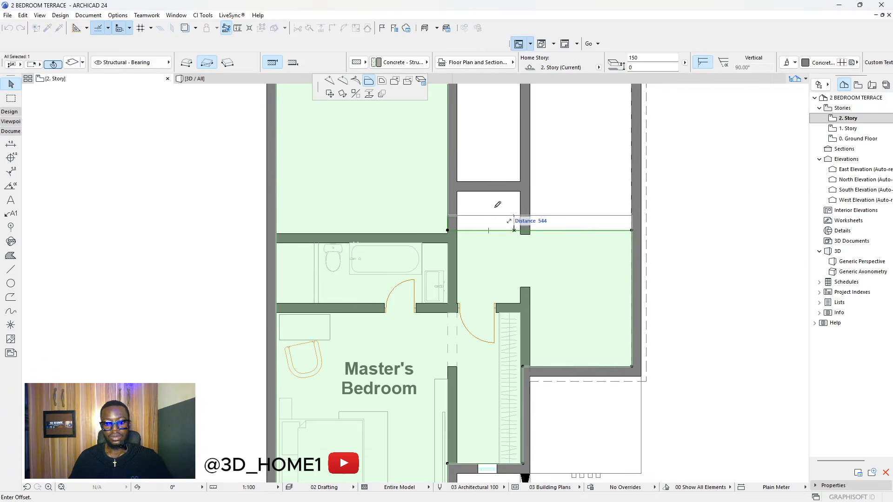
left_click(330, 81)
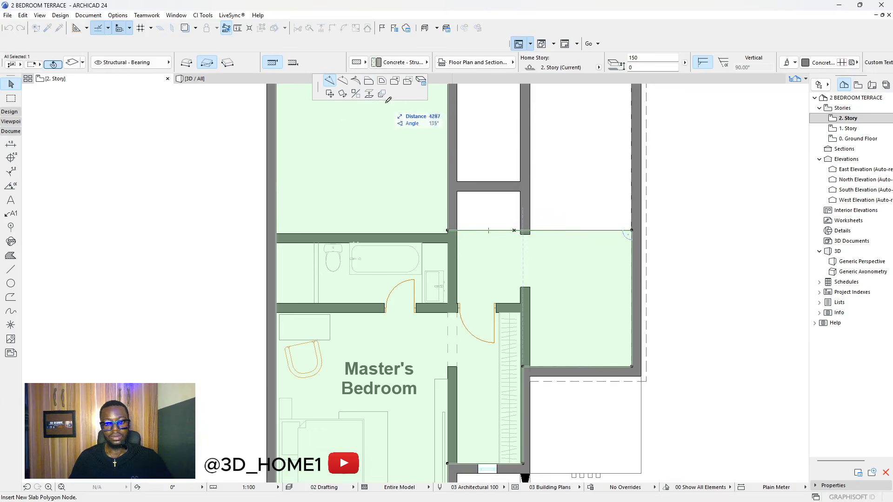
left_click(521, 231)
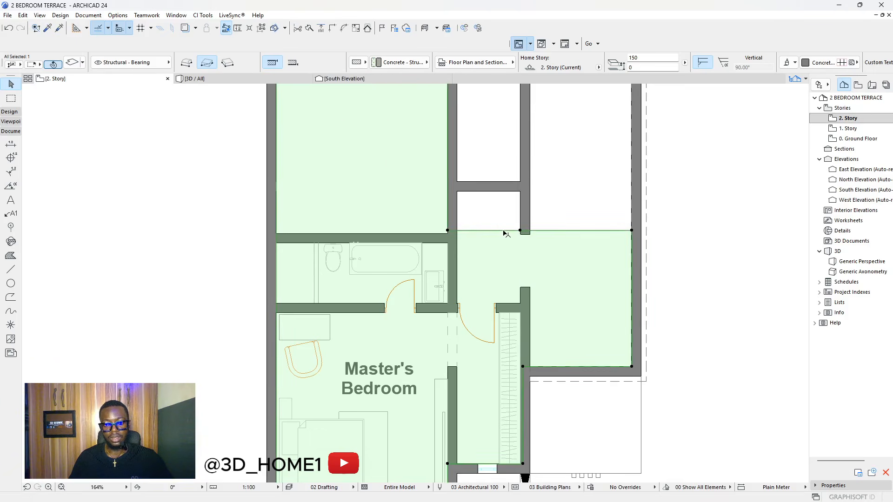
- Offset the corridor segment of the slab edge up to the cross wall closing the corridor, and deselect the slab
left_click(503, 231)
left_click(369, 81)
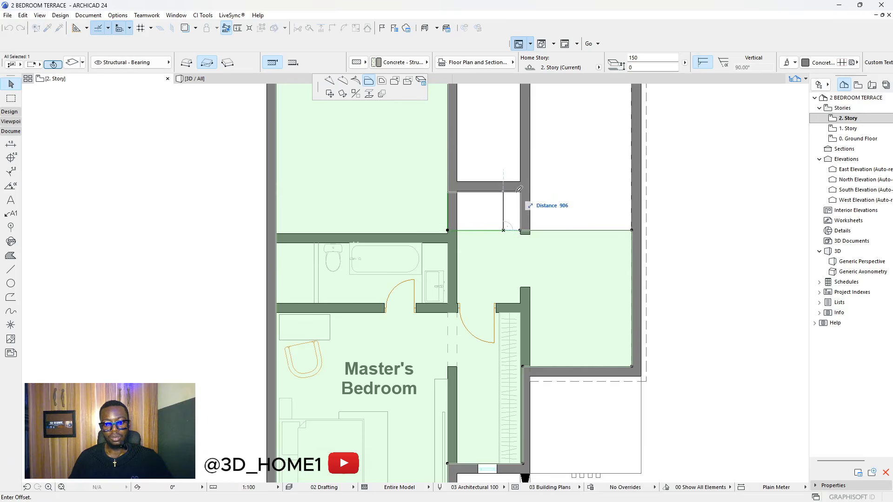
left_click(520, 189)
key("Escape")
scroll(479, 220, "down", 5)
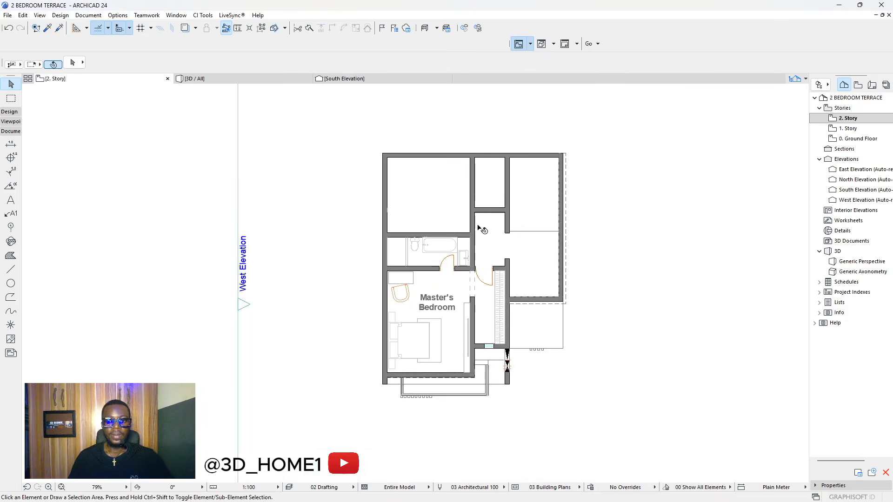
- Switch to the 3D view and examine the master bedroom's doors and the threshold of the wardrobe passage opening
scroll(487, 217, "up", 5)
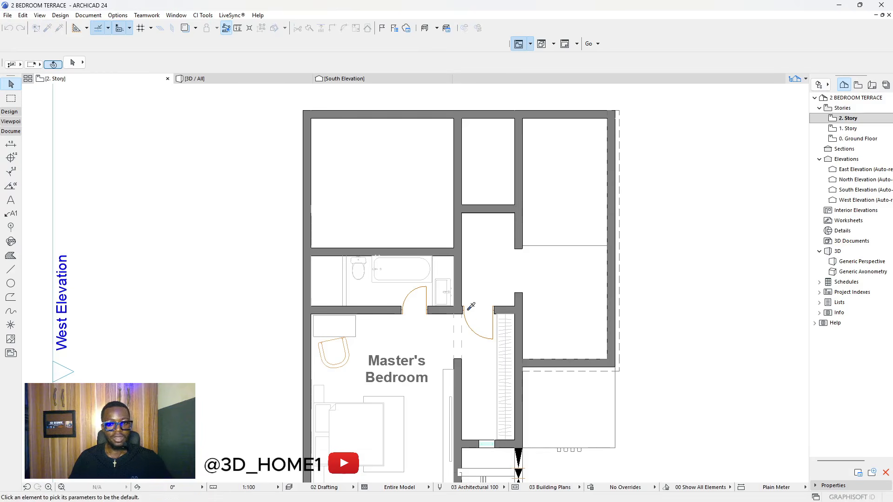
scroll(470, 302, "up", 5)
left_click(211, 80)
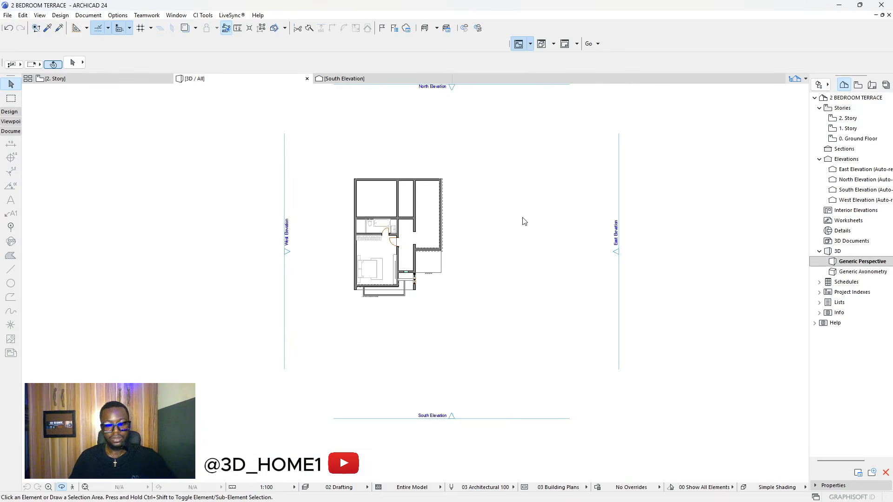
scroll(405, 190, "down", 8)
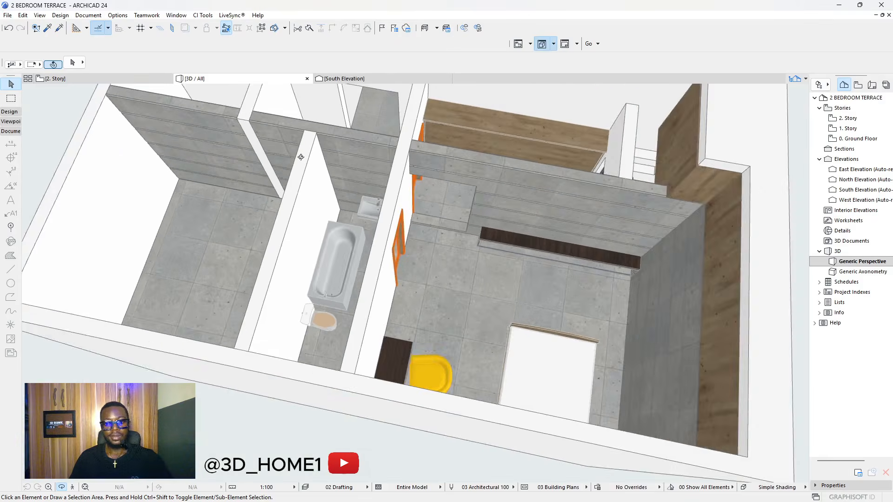
left_click_drag(300, 156, 502, 262)
left_click_drag(386, 264, 325, 253)
scroll(303, 244, "down", 6)
scroll(463, 255, "up", 10)
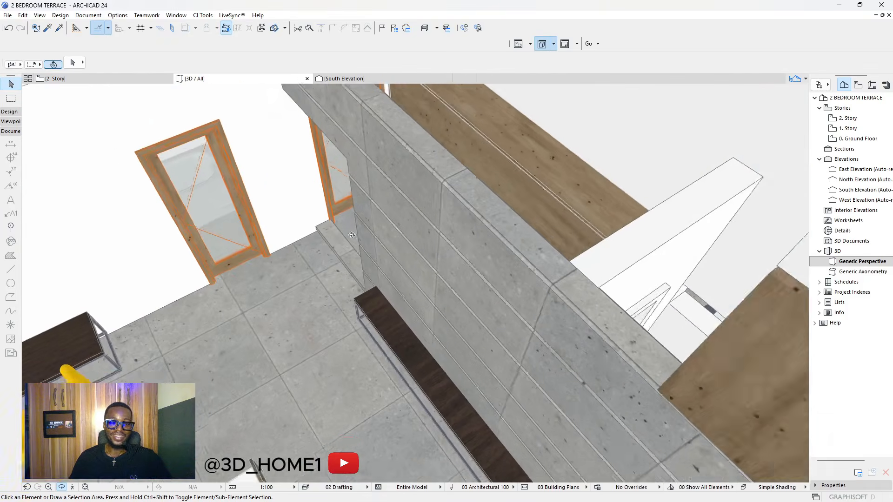
scroll(326, 251, "down", 6)
left_click_drag(233, 246, 339, 210)
scroll(338, 210, "up", 5)
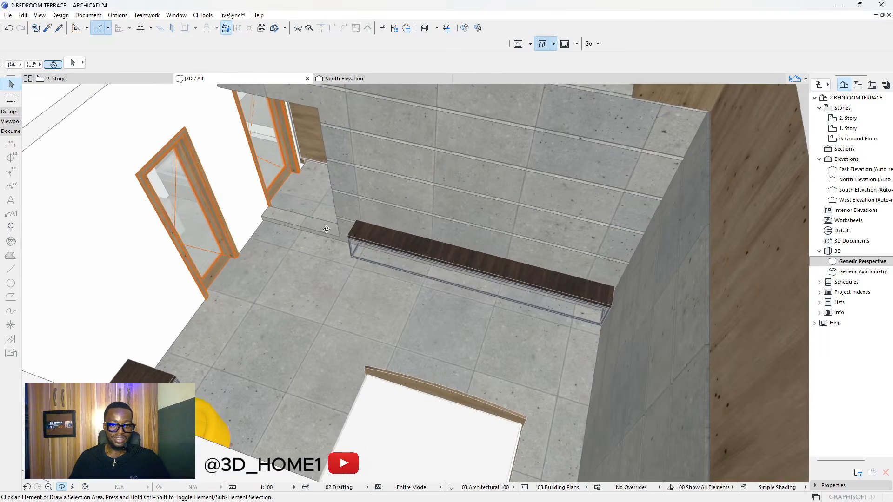
- Lower the sill of the rectangular door opening between bedroom and wardrobe passage to floor level and check the result
left_click(339, 237)
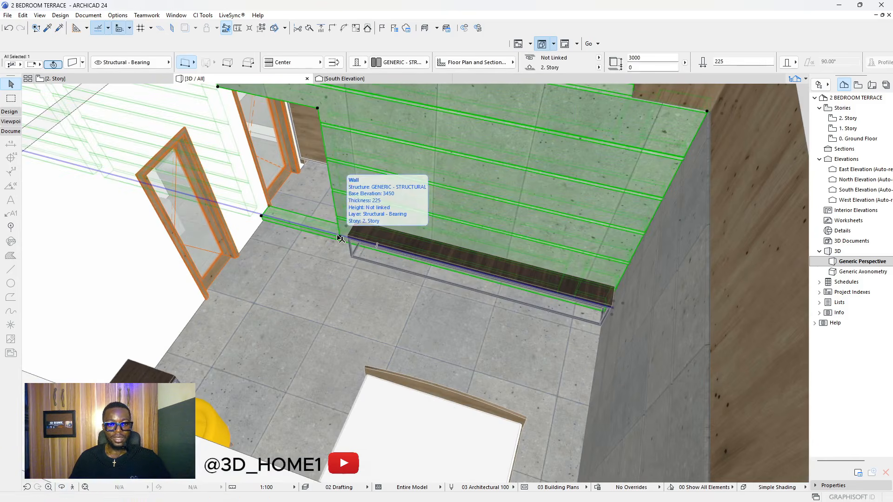
left_click(261, 218)
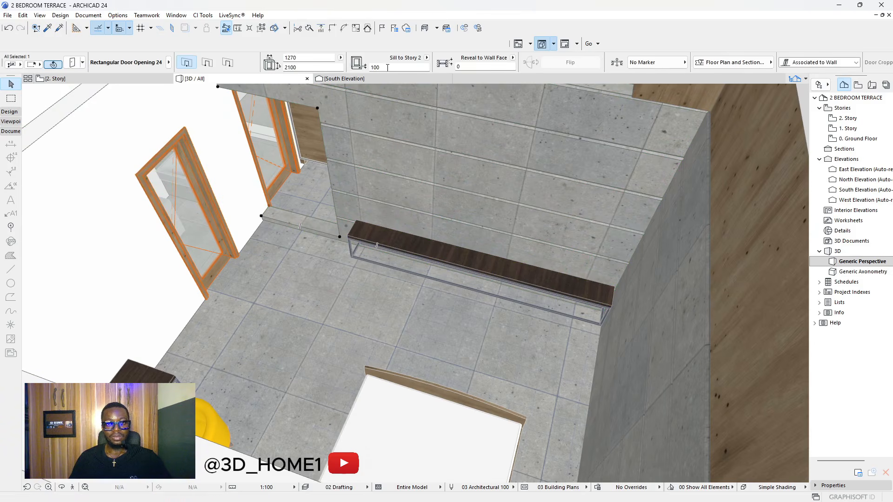
scroll(541, 172, "down", 3)
middle_click_drag(542, 172, 427, 215, "shift")
left_click(752, 210)
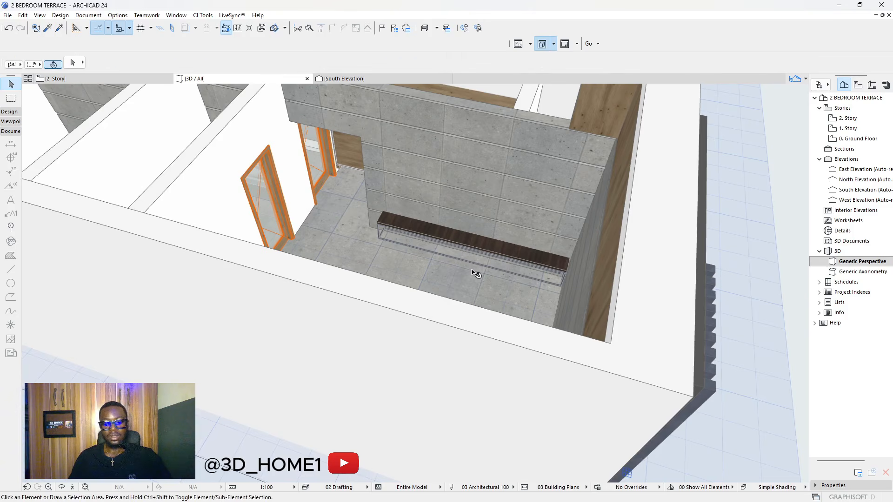
middle_click_drag(475, 273, 219, 245, "shift")
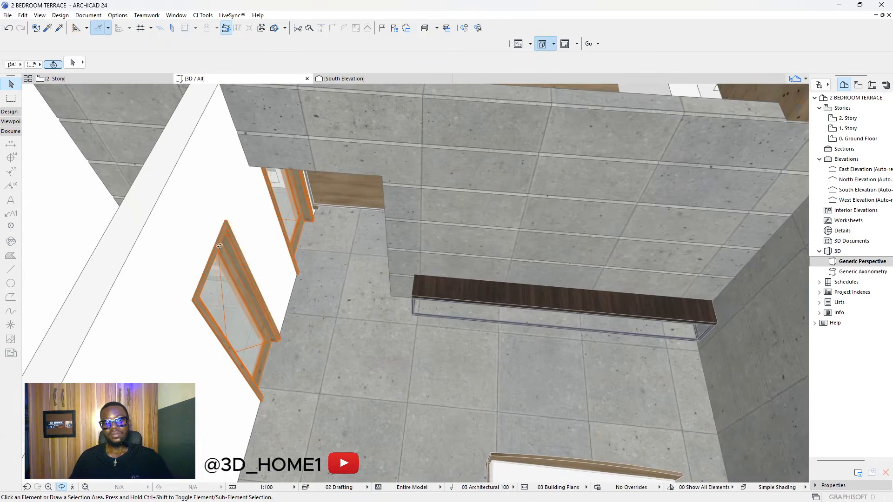
- Return to the 2. Story plan, copy the master bedroom entrance door's settings, and place a matching door from the corridor into the upper-left bedroom, swinging inward
left_click(68, 79)
scroll(408, 224, "up", 2)
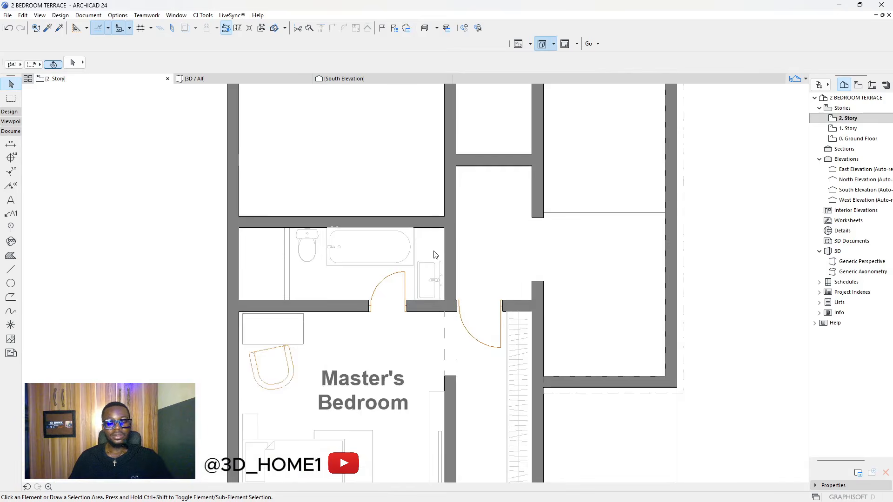
scroll(440, 256, "down", 5)
scroll(440, 255, "down", 1)
scroll(434, 232, "up", 5)
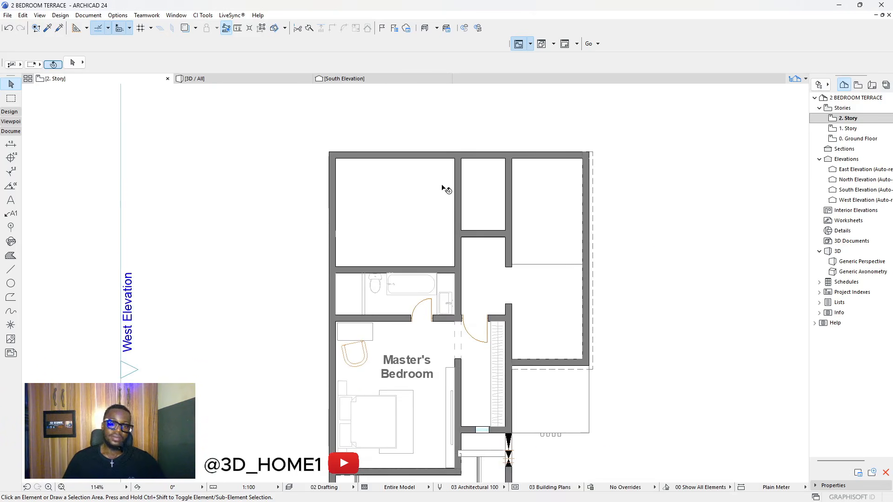
left_click(49, 28)
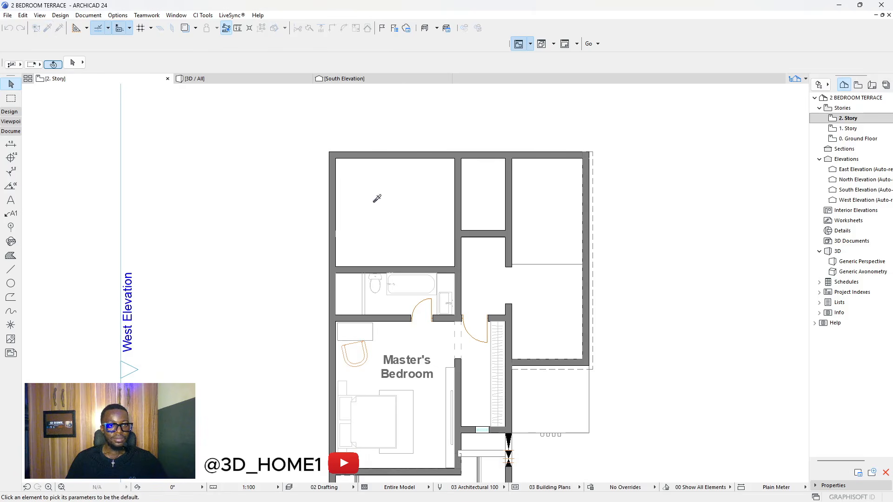
scroll(428, 307, "up", 2)
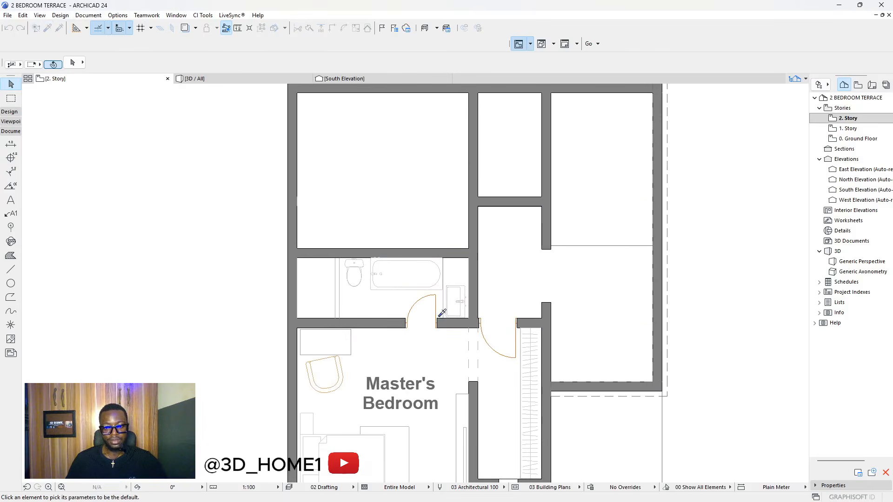
scroll(505, 332, "up", 3)
left_click(506, 334)
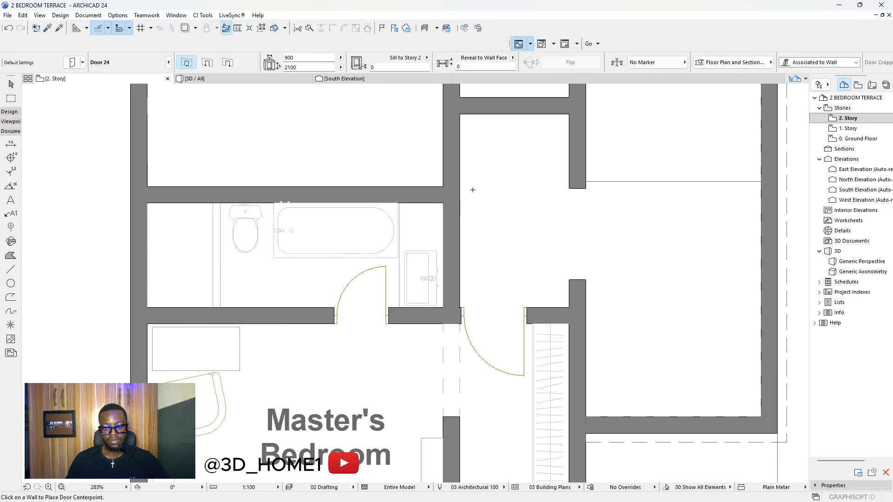
left_click(465, 151)
left_click(433, 158)
scroll(441, 209, "down", 5)
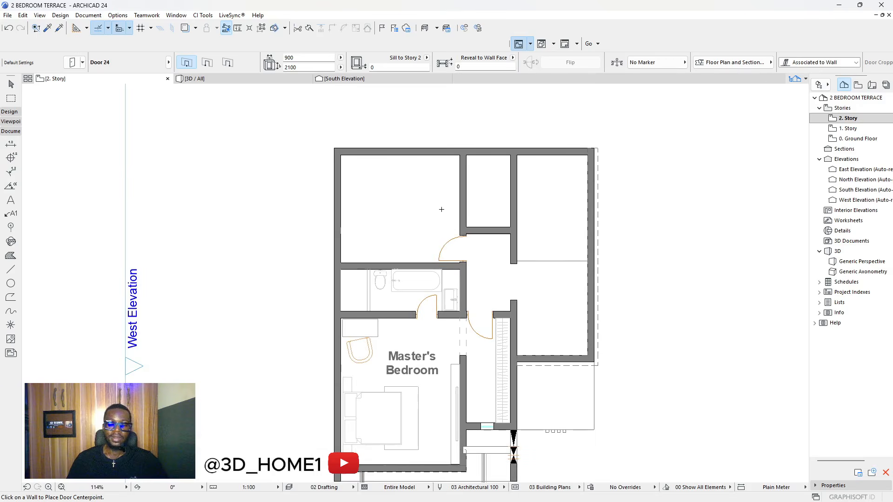
- Copy the master bedroom's bed layout into the upper-left bedroom and rotate the copy 90° so its headboard faces the upper wall
key("Escape")
left_click(368, 414)
left_click_drag(366, 414, 369, 140, "ctrl")
left_click(343, 80)
left_click(396, 195)
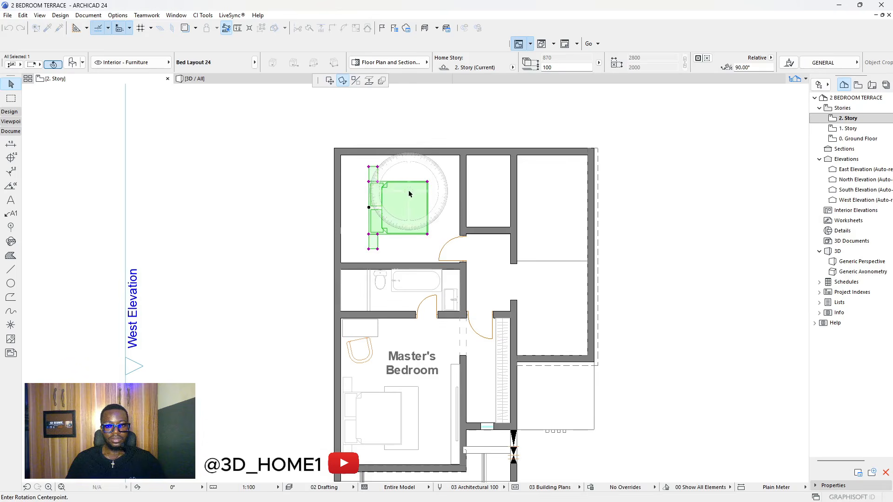
left_click(345, 195)
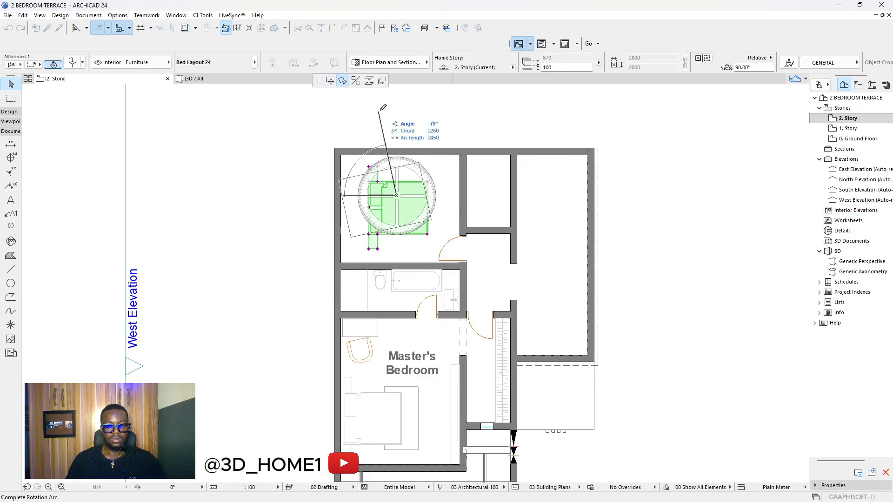
left_click(396, 103)
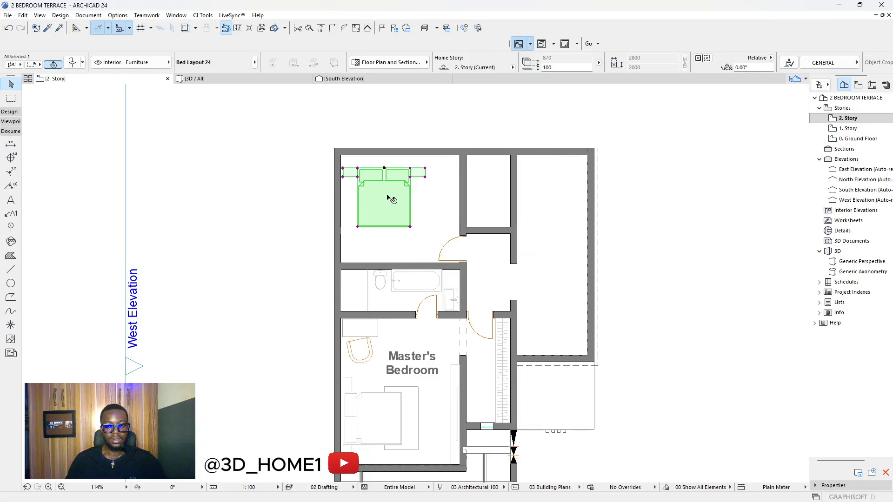
- Move the copied bed close to the upper wall, roughly midway along the bedroom, and deselect it
left_click(389, 196)
left_click(329, 81)
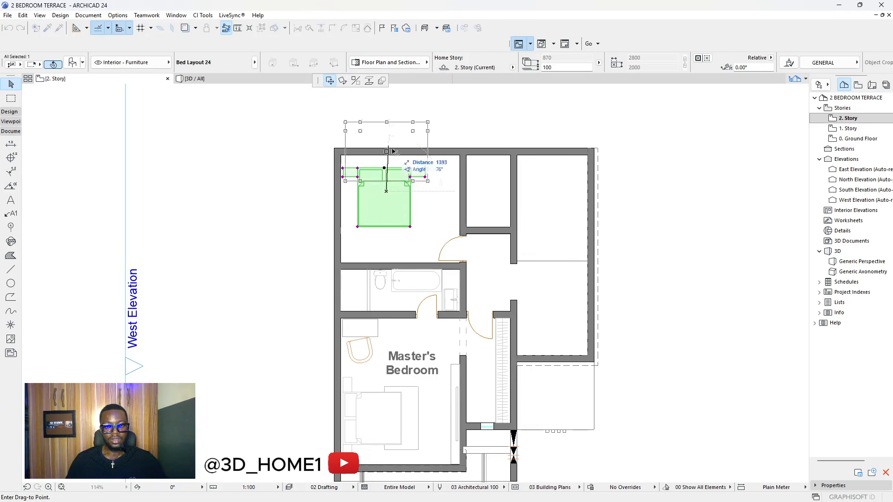
left_click(399, 185)
scroll(391, 176, "up", 3)
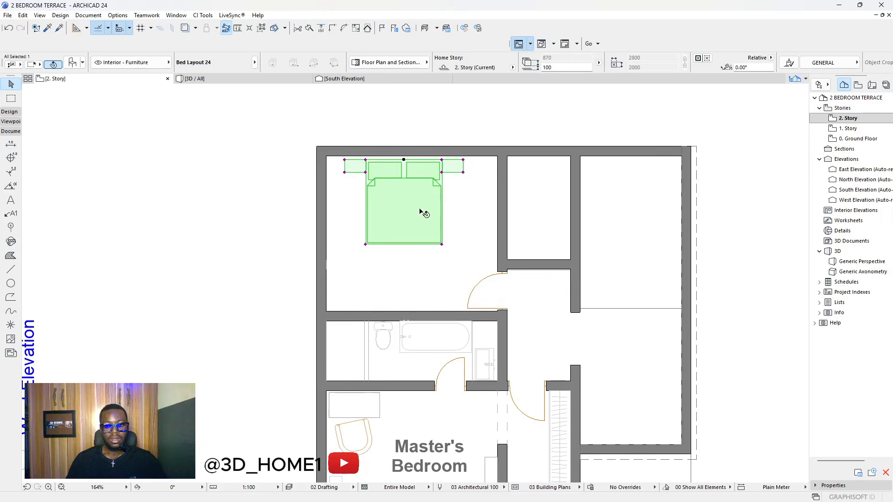
key("Escape")
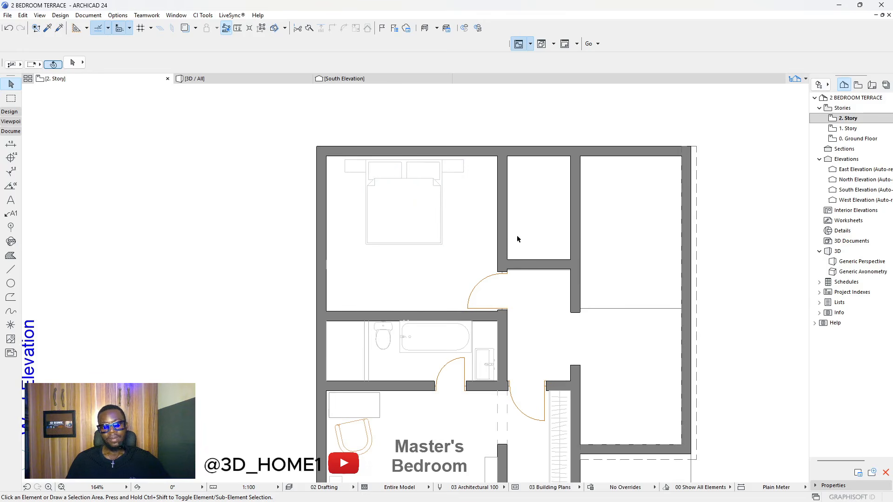
- Copy the wardrobe from the master bedroom's passage into the upper-left bedroom, against the door wall and reaching the upper wall
scroll(479, 216, "down", 2)
scroll(525, 343, "up", 1)
scroll(533, 346, "down", 3)
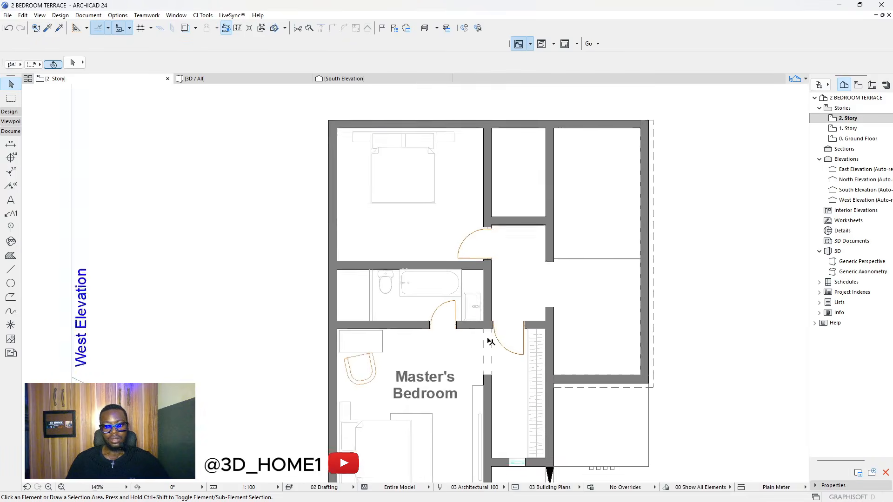
left_click(523, 356)
left_click(522, 354)
scroll(479, 219, "up", 3)
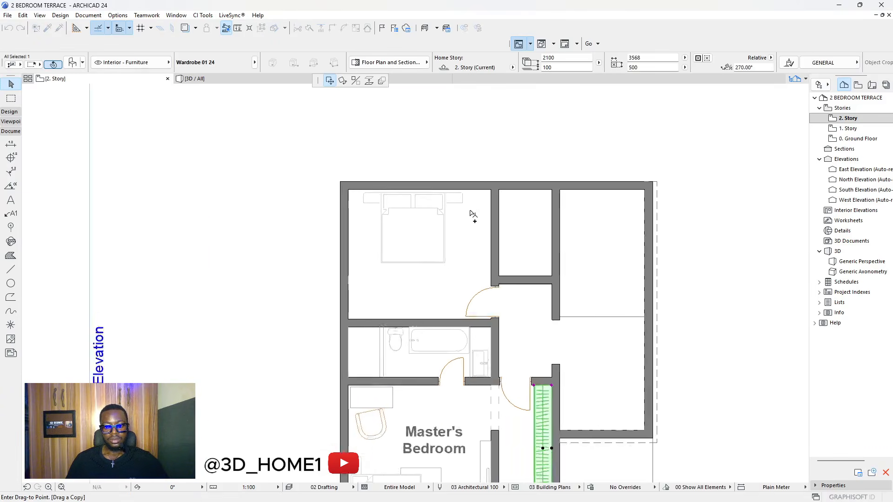
left_click(488, 228)
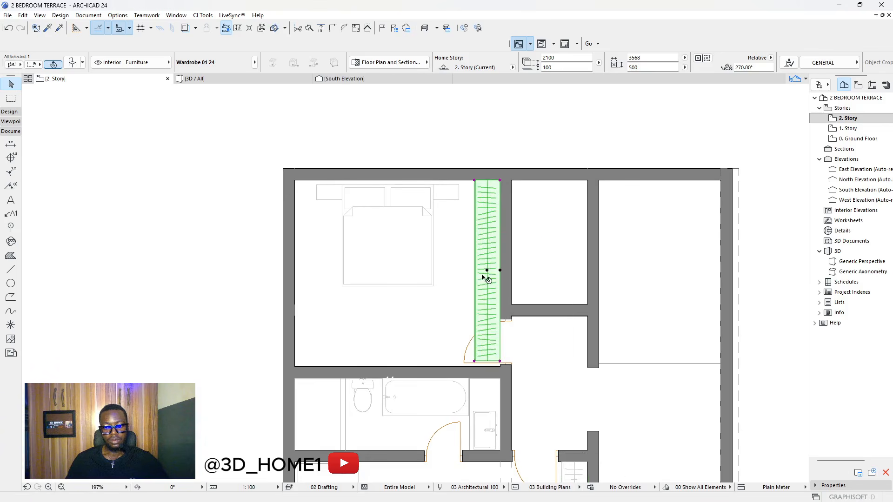
- Shorten the copied wardrobe so it clears the bedroom door, and set its width to 1500
scroll(514, 269, "down", 1)
scroll(507, 335, "up", 2)
left_click(494, 331)
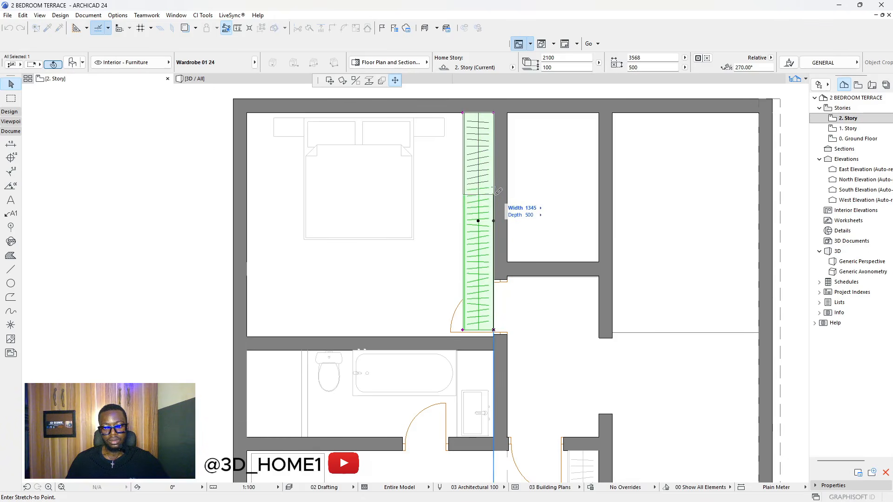
left_click(496, 195)
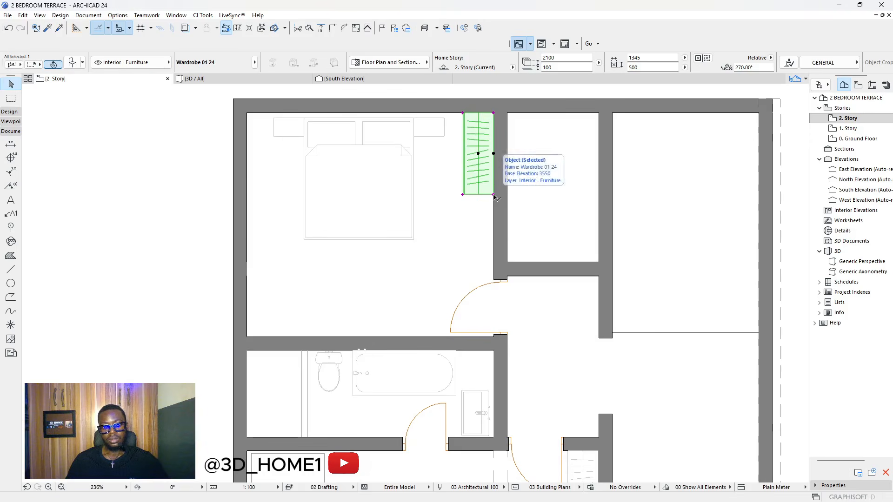
double_click(652, 58)
type("1")
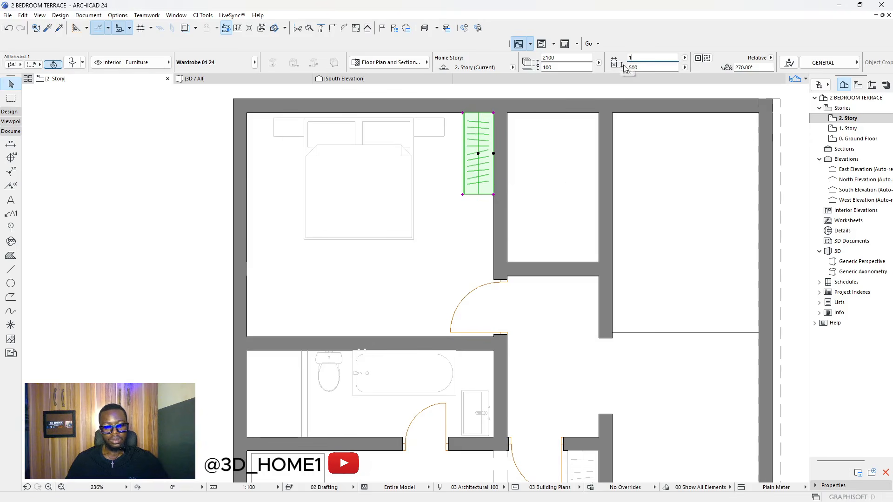
left_click(208, 159)
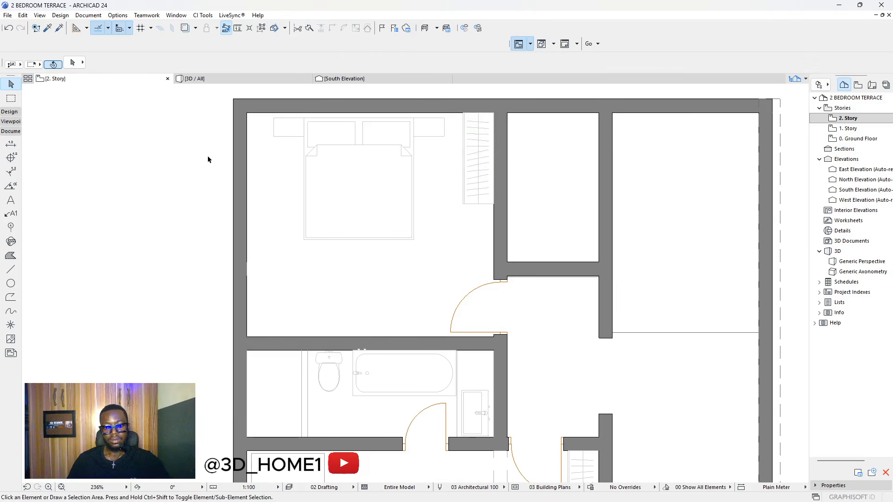
- Nudge the shortened wardrobe closer to the upper wall in the bedroom's corner and deselect it
scroll(489, 101, "up", 3)
left_click(470, 149)
left_click(468, 148)
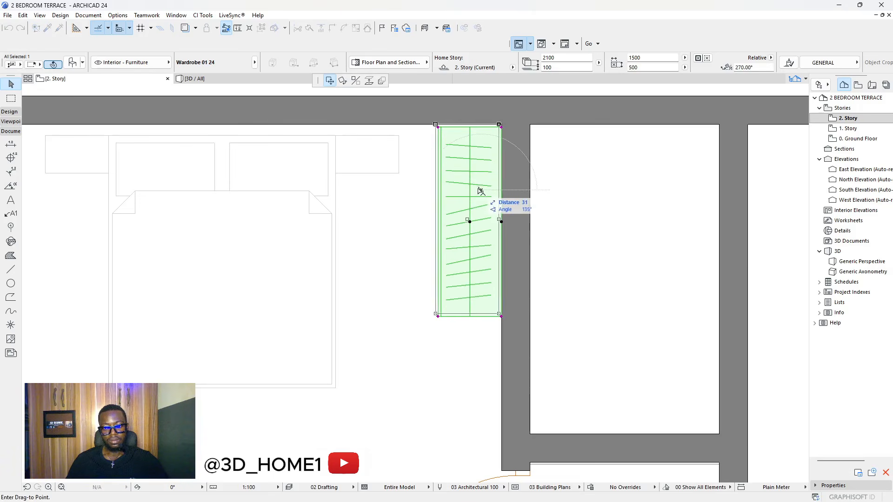
scroll(490, 123, "up", 5)
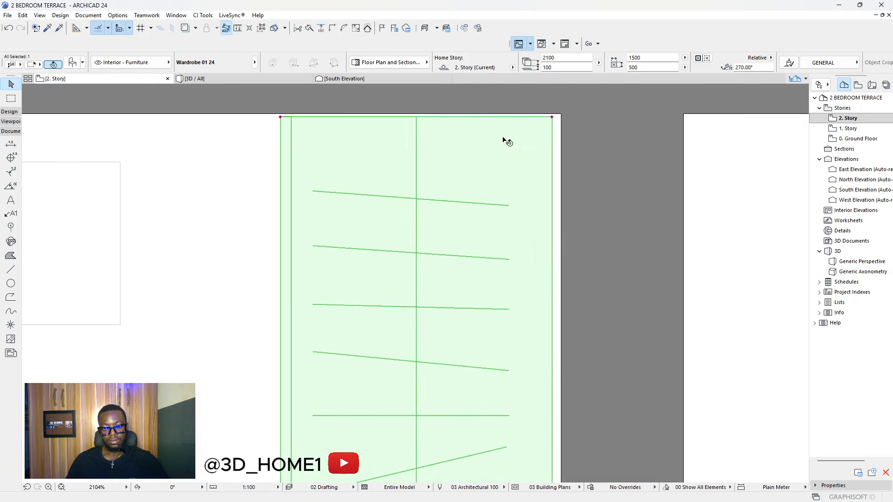
left_click(506, 142)
key("Escape")
scroll(507, 149, "down", 8)
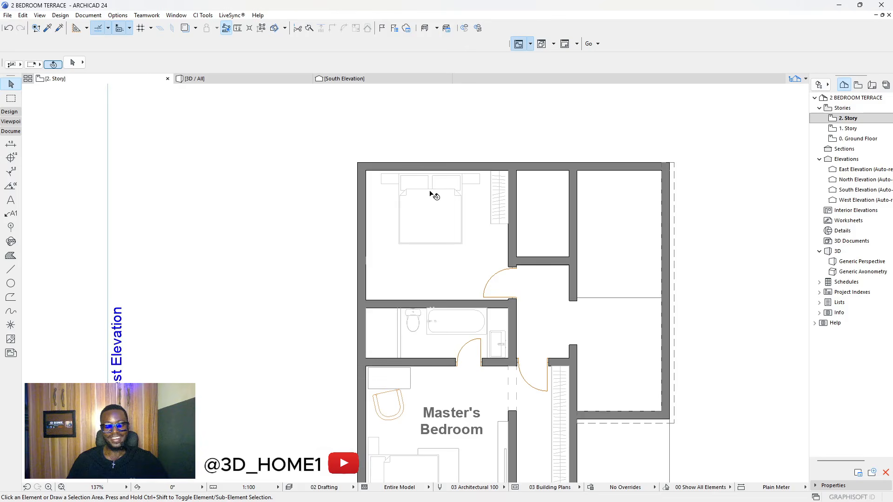
- Shift the upper bedroom's bed slightly away from the wardrobe and narrow its night tables, making the whole bed layout about 2490 wide
scroll(431, 201, "up", 3)
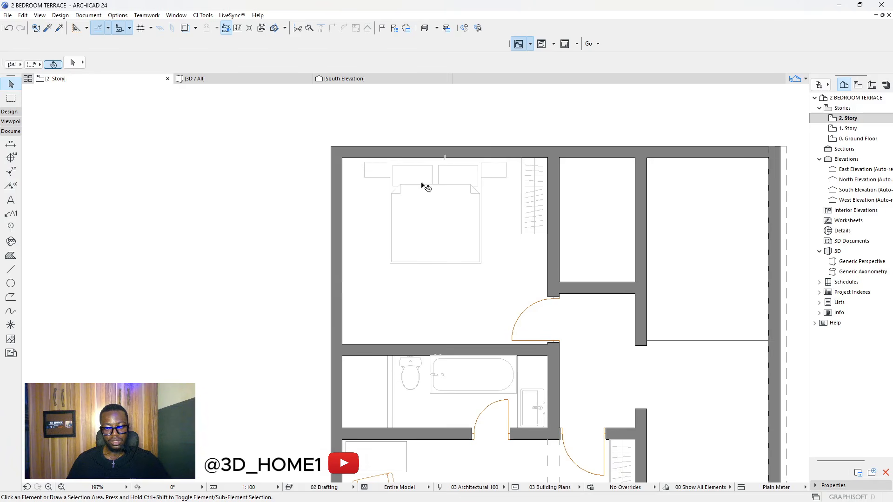
left_click(435, 188)
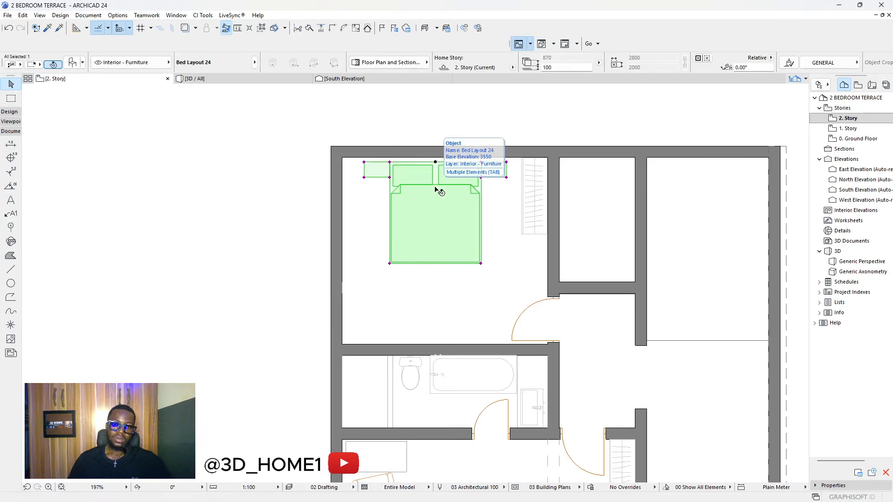
left_click(434, 188)
key("Escape")
scroll(369, 171, "up", 3)
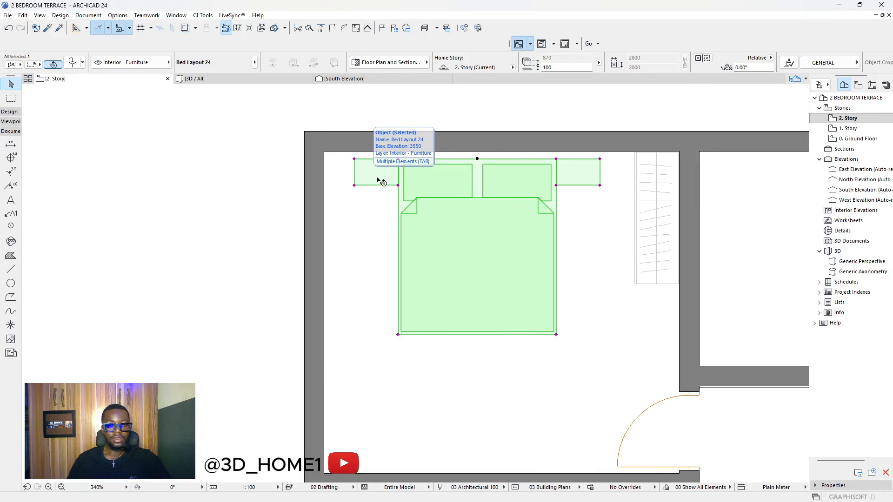
left_click(355, 159)
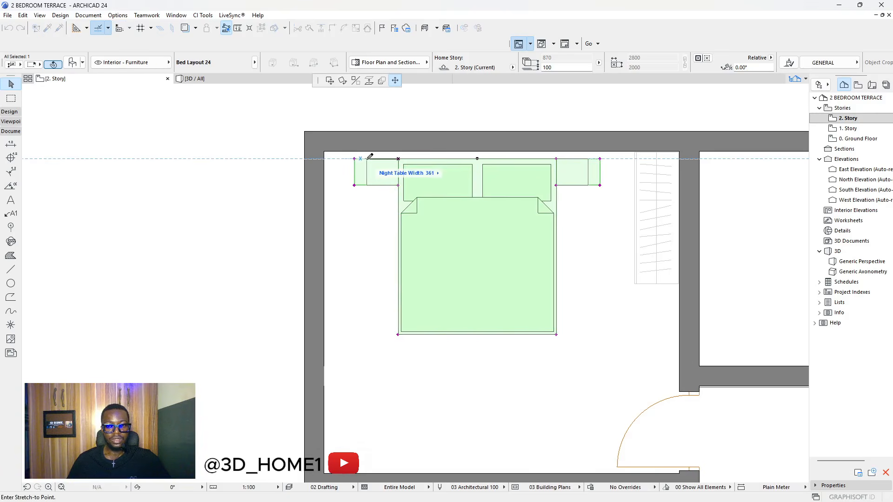
left_click(366, 159)
scroll(425, 172, "down", 2)
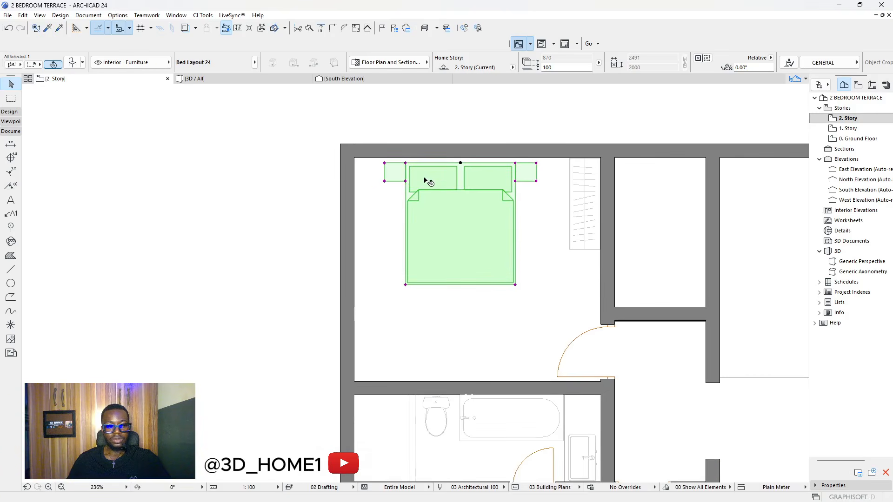
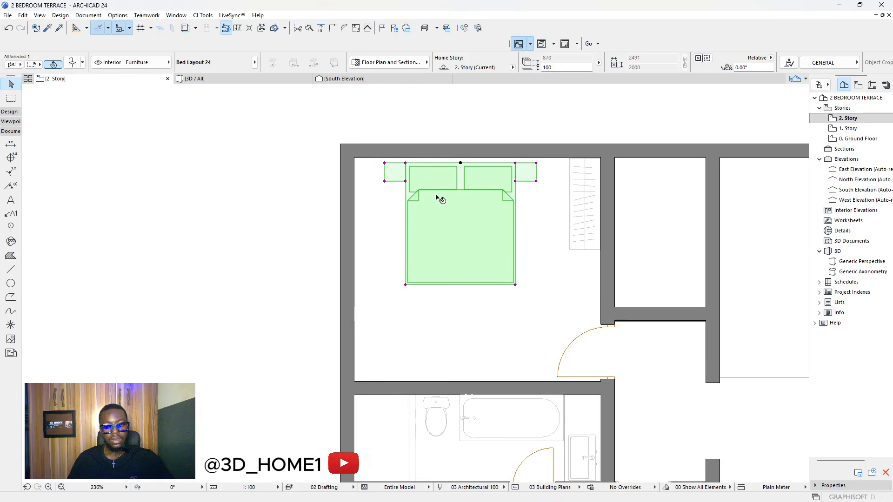
left_click(391, 200)
- Measure the clearances from the bed's sides to the outer wall and to the wardrobe
scroll(401, 194, "down", 4)
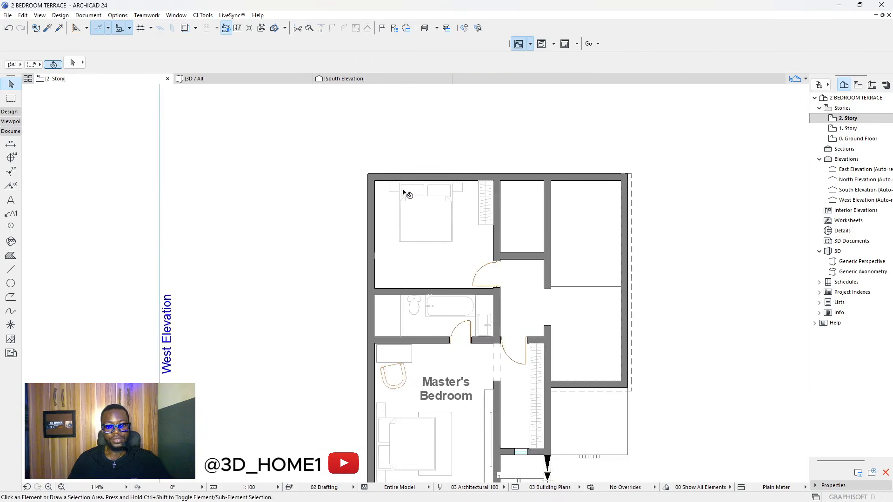
scroll(391, 186, "up", 3)
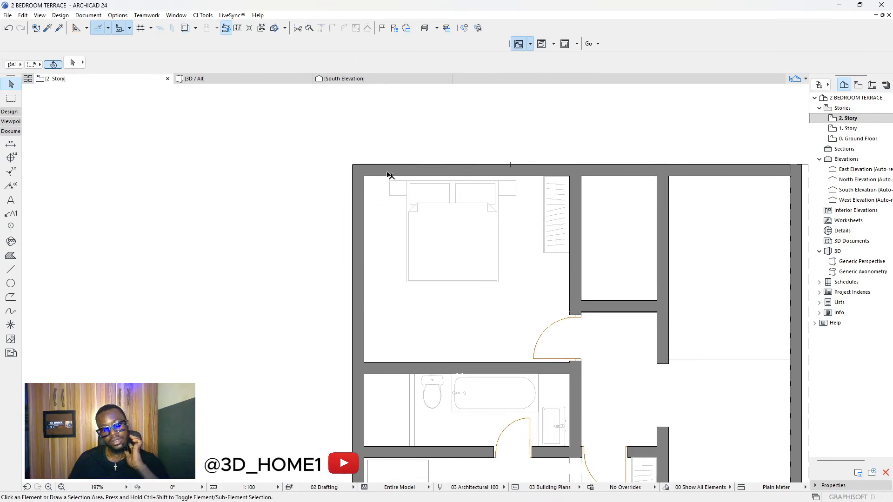
scroll(285, 159, "down", 5)
scroll(326, 162, "up", 2)
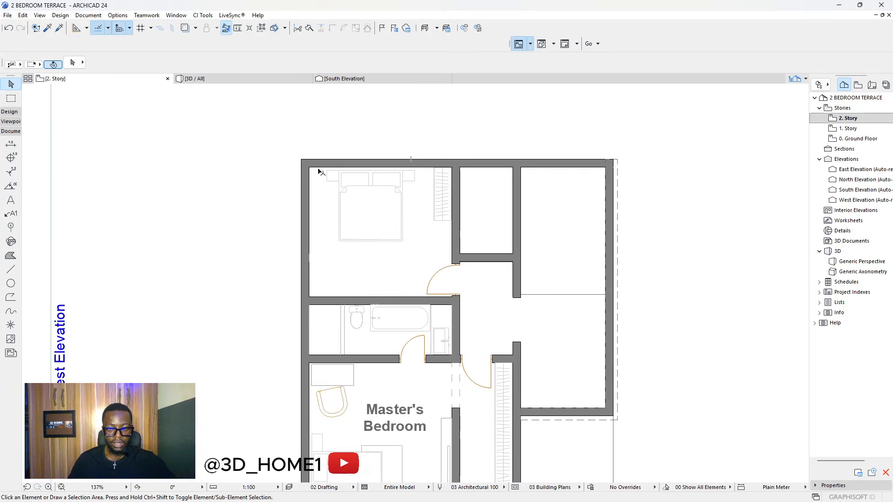
scroll(320, 172, "up", 2)
key("m")
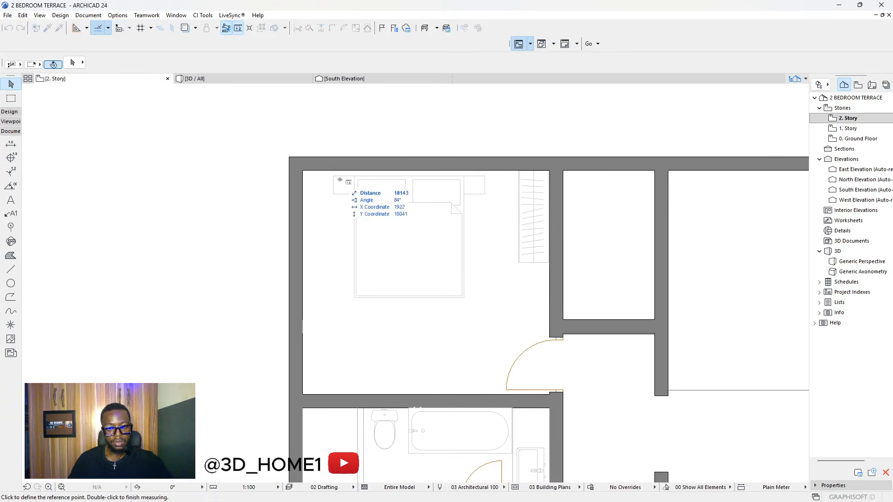
left_click(353, 179)
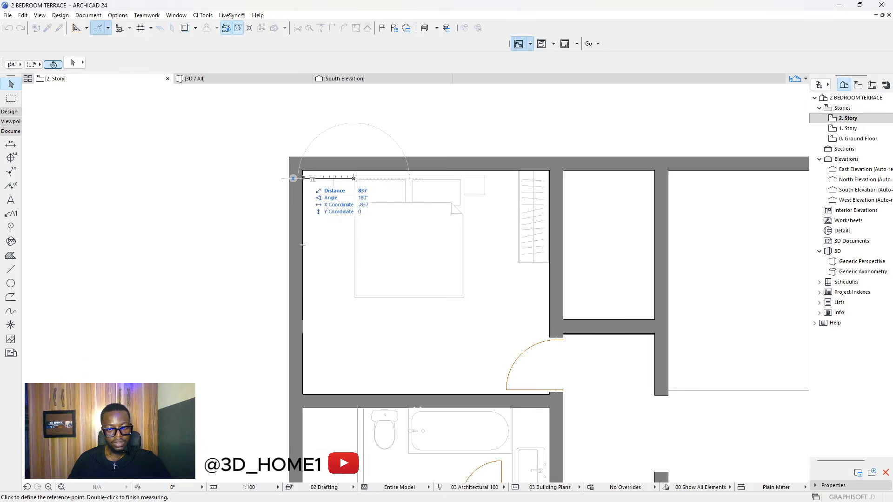
key("Escape")
key("m")
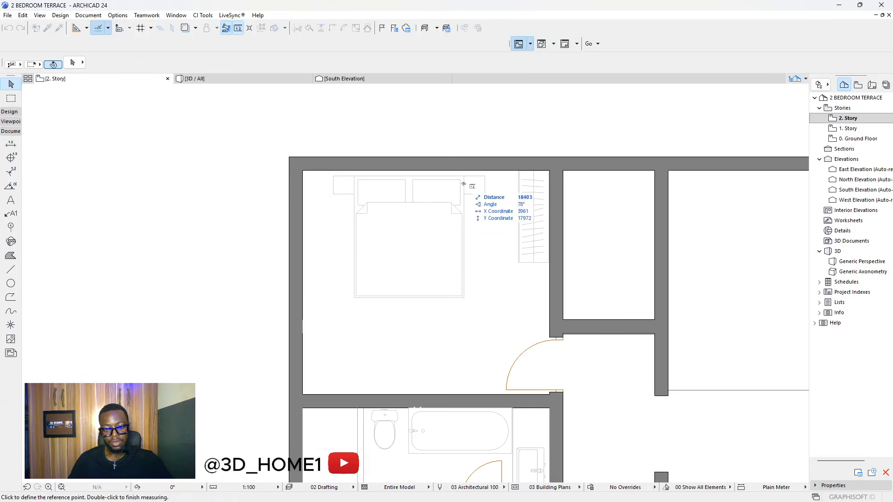
left_click(463, 184)
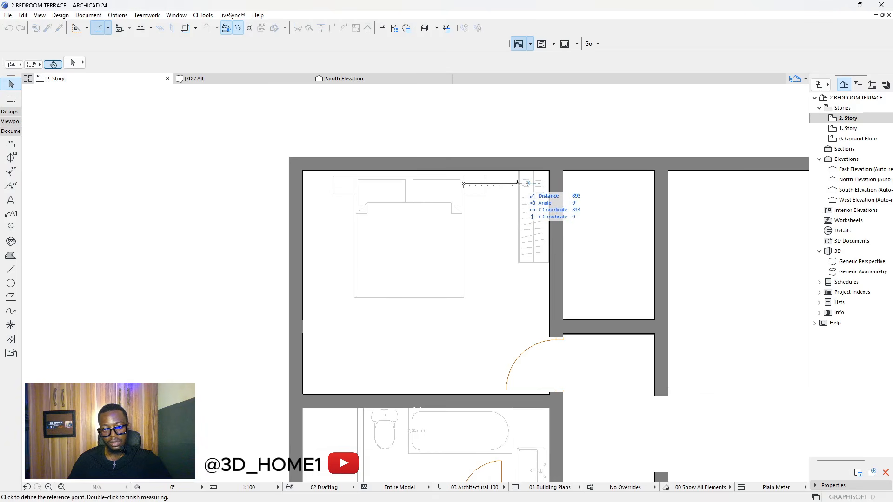
- Place a copy of the long coffee-table console from the master's bedroom in the upper bedroom, just below the bed
key("Escape")
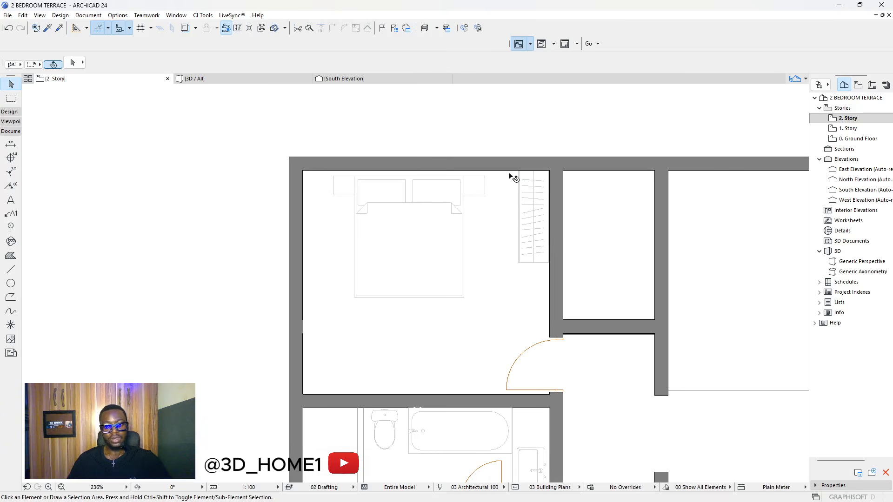
scroll(494, 195, "down", 3)
scroll(430, 235, "up", 1)
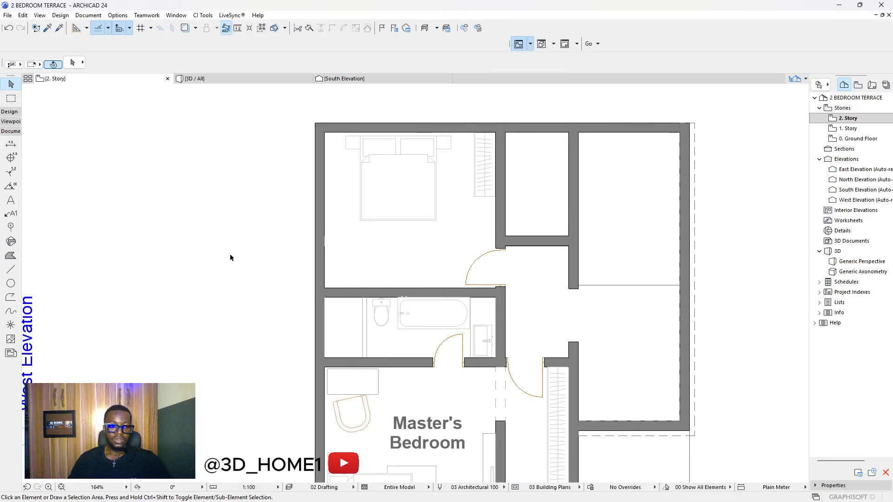
scroll(327, 242, "down", 2)
scroll(413, 358, "up", 2)
left_click(402, 313)
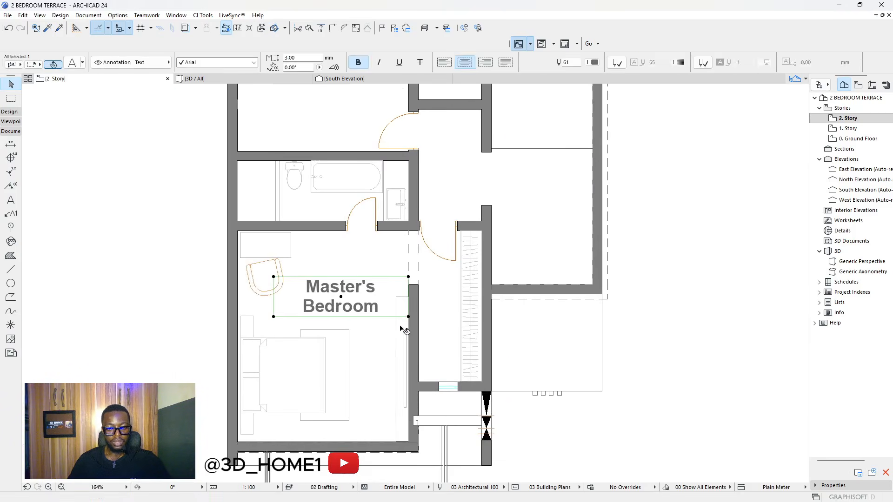
left_click(401, 325)
key("ctrl+shift+d")
left_click(402, 322)
scroll(344, 278, "down", 3)
scroll(331, 234, "up", 2)
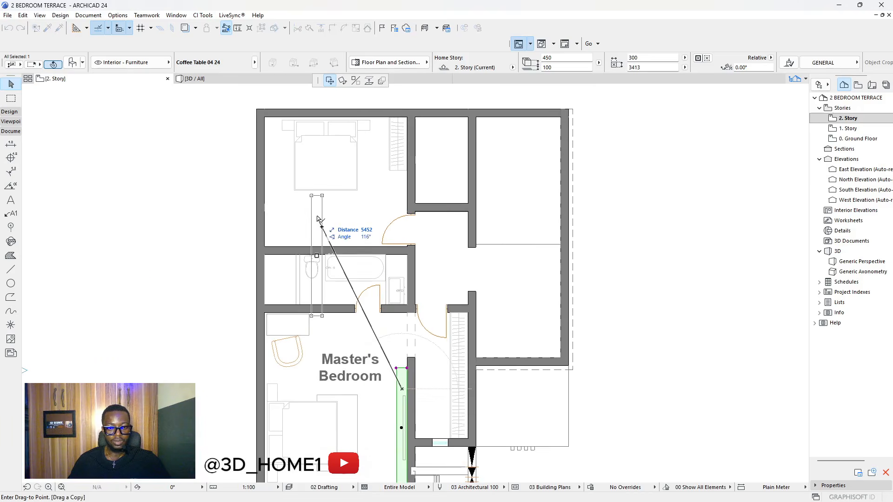
left_click(318, 219)
- Rotate the copied console 90° clockwise so it lies horizontally, parallel to the bathroom wall
scroll(318, 232, "up", 3)
left_click(319, 259)
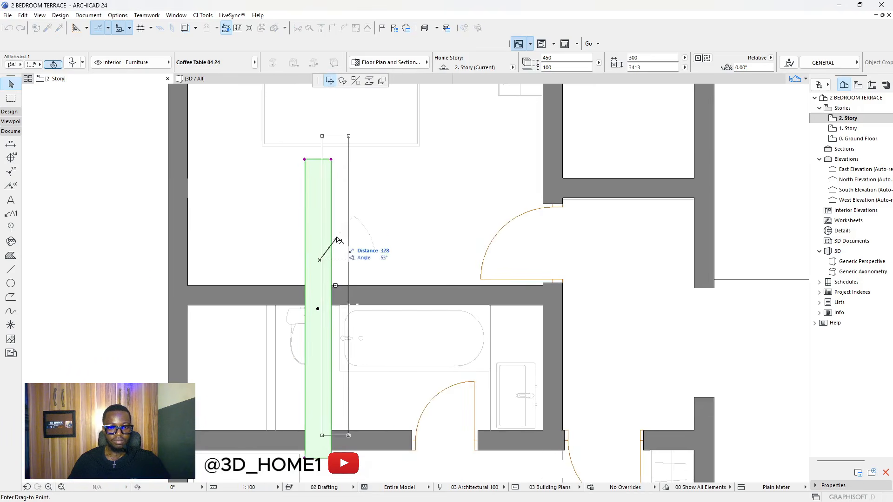
left_click(343, 80)
left_click(319, 246)
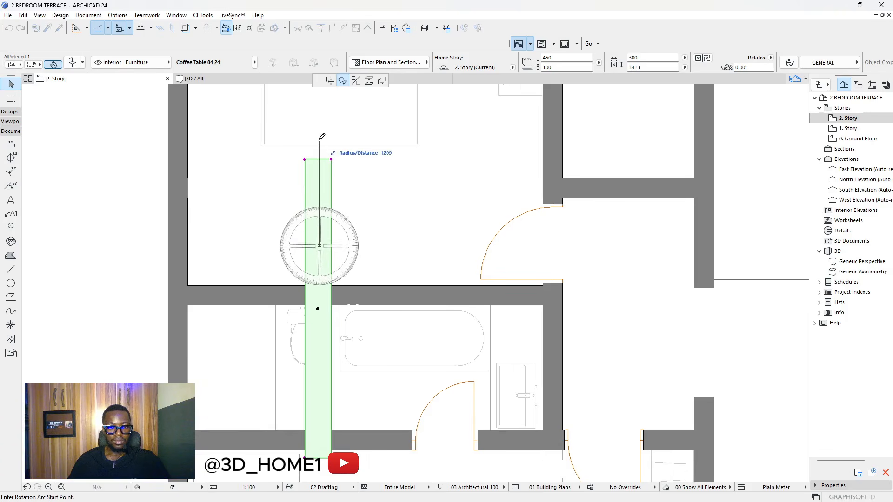
left_click(319, 124)
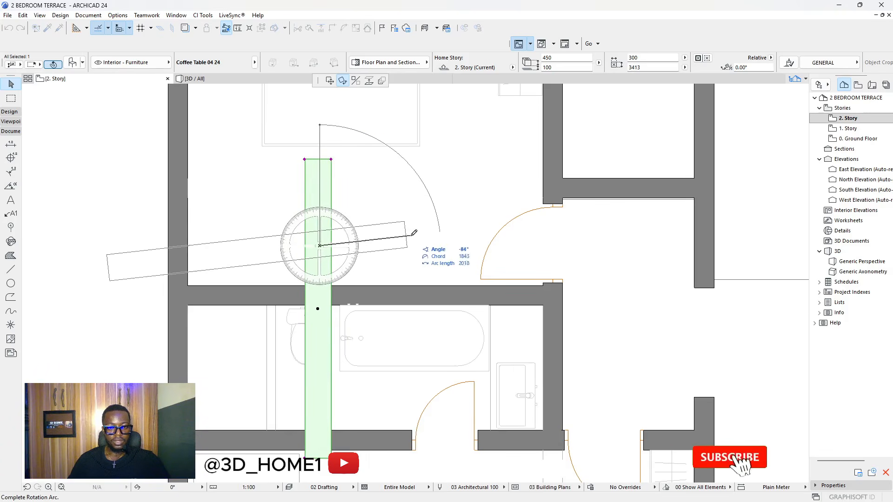
left_click(423, 246)
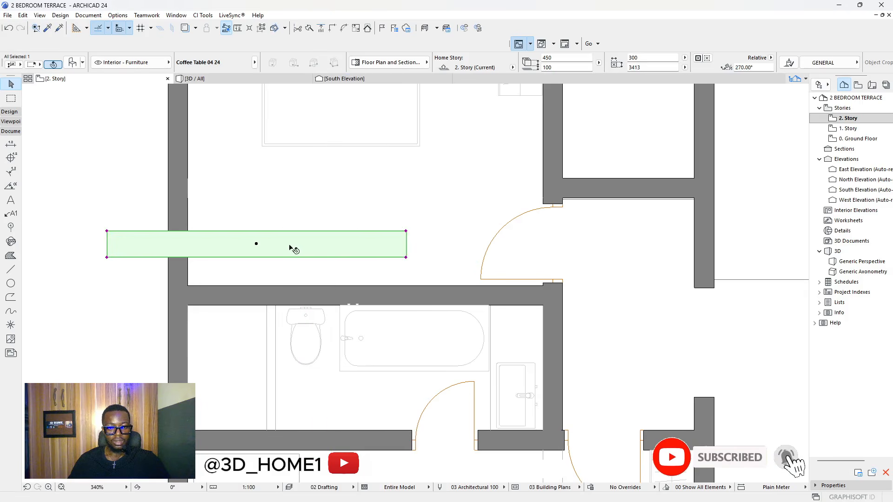
- Move the rotated console into the bedroom's lower-left corner, against the outer wall and the bathroom wall
left_click(213, 239)
left_click(329, 81)
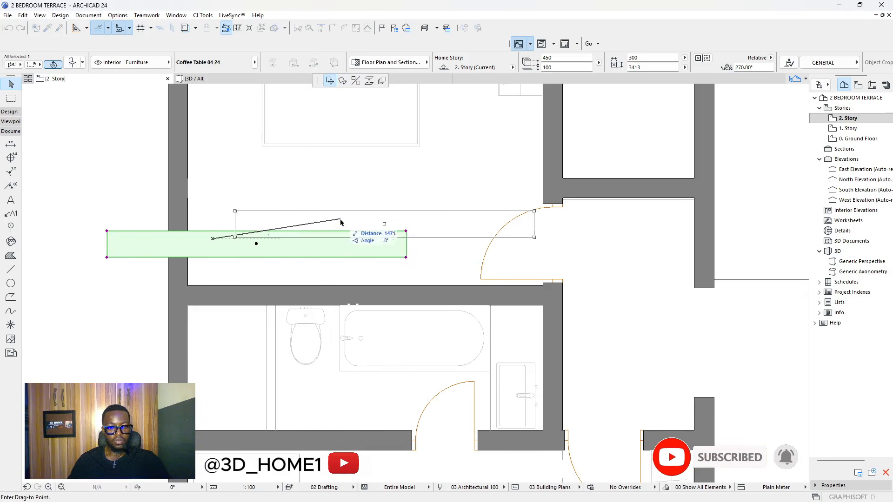
left_click(297, 269)
scroll(199, 277, "up", 5)
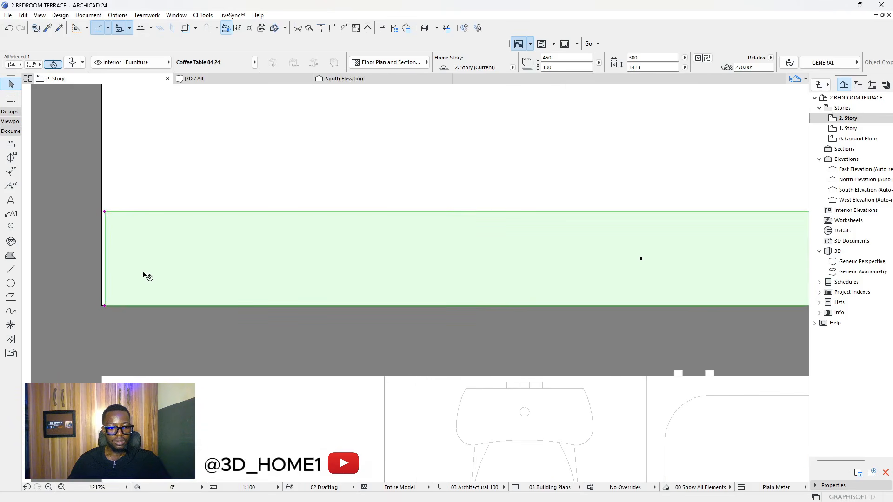
scroll(125, 266, "down", 4)
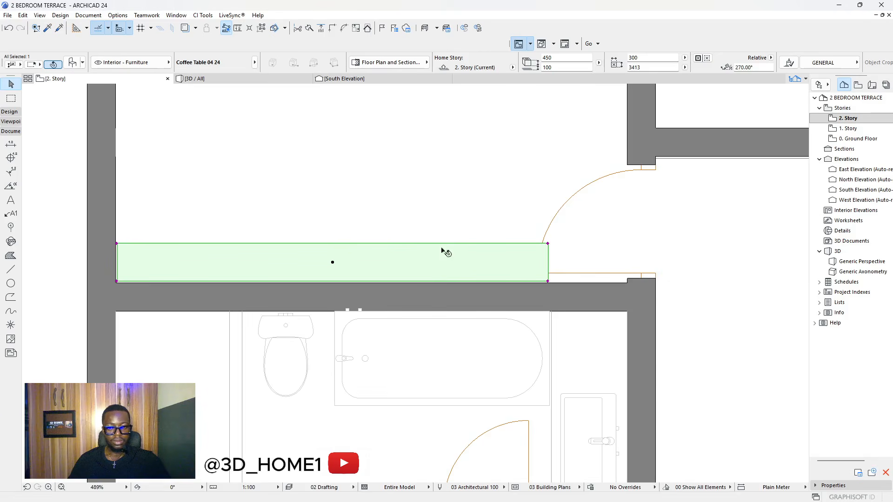
- Shorten the console to about 2785 so it clears the bedroom door's swing, and deselect it
left_click(548, 243)
scroll(489, 241, "down", 3)
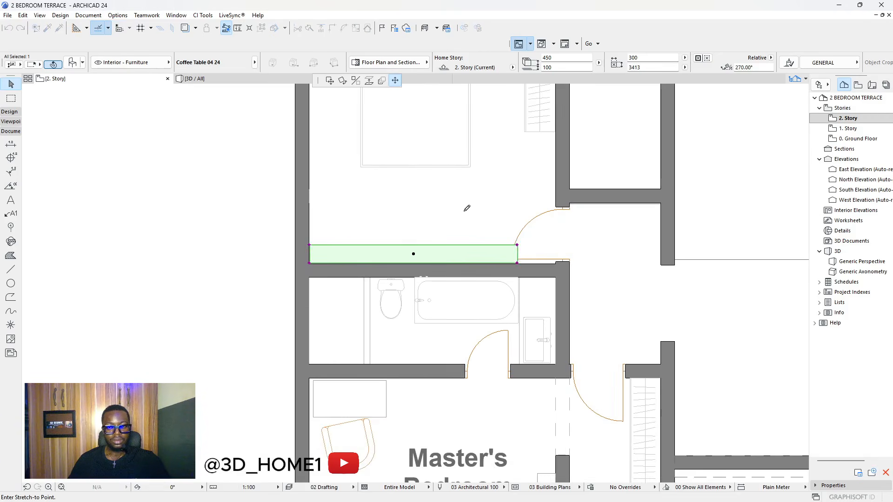
left_click(486, 235)
scroll(377, 253, "down", 3)
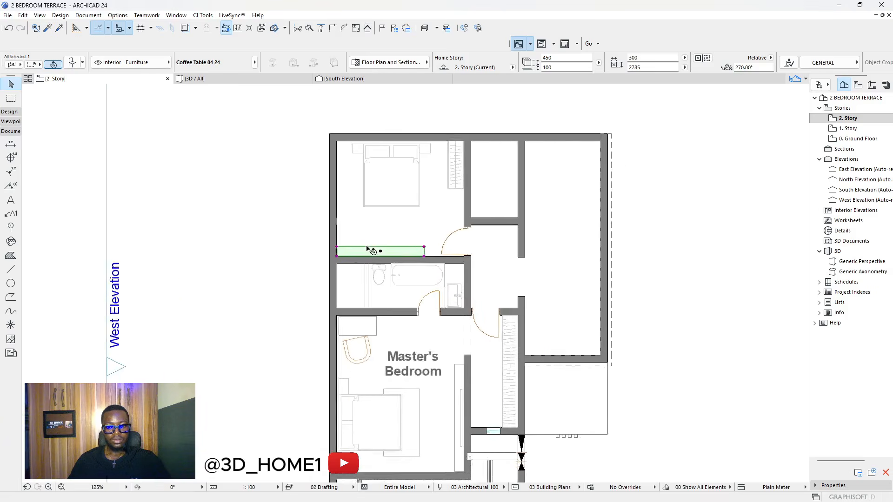
scroll(367, 250, "up", 2)
scroll(409, 253, "down", 4)
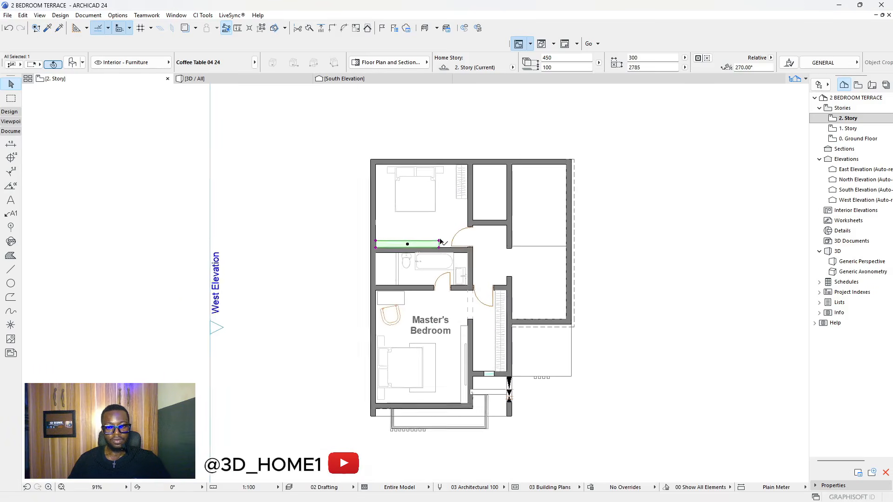
scroll(423, 256, "up", 2)
left_click(462, 383)
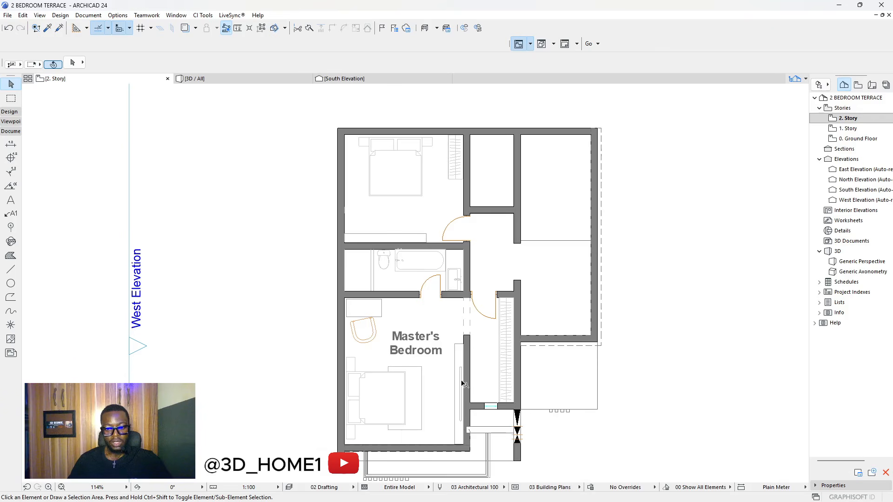
- Draw a thin rectangle with the Line tool on the console to represent the bedroom's TV
left_click(11, 269)
scroll(372, 253, "up", 5)
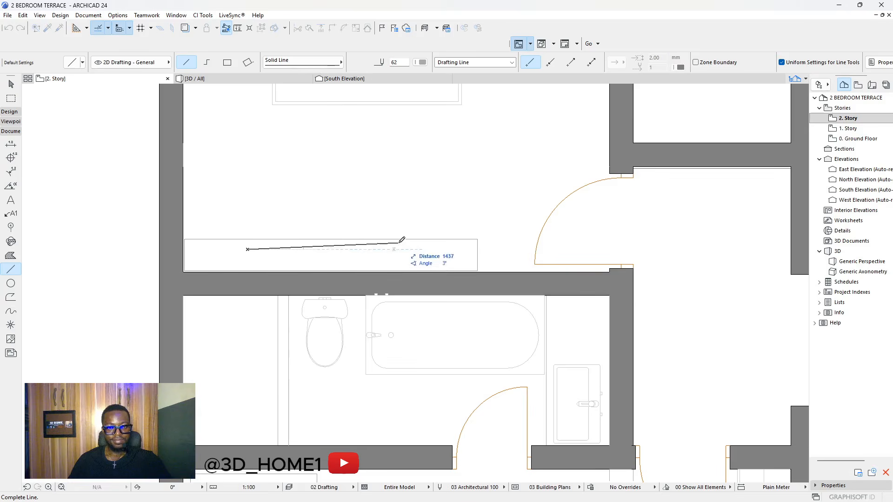
left_click(227, 62)
key("Escape")
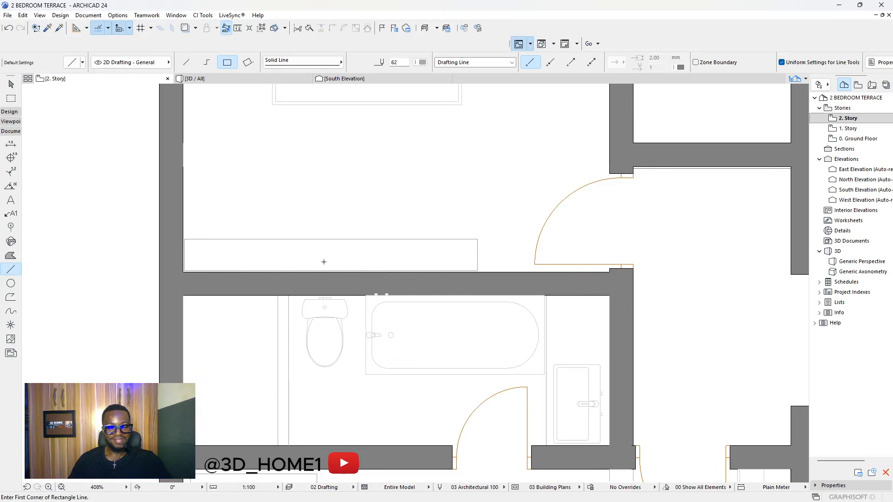
left_click(256, 257)
left_click(398, 261)
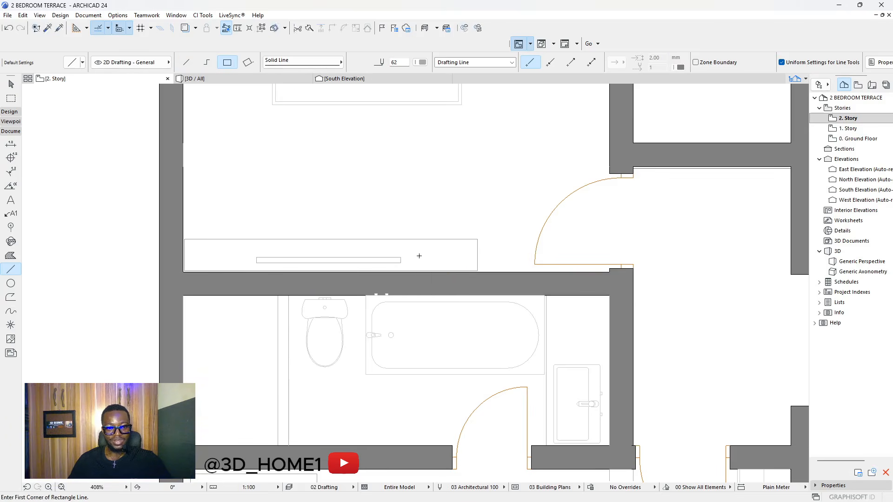
scroll(399, 262, "down", 4)
scroll(421, 269, "down", 1)
scroll(451, 185, "down", 2)
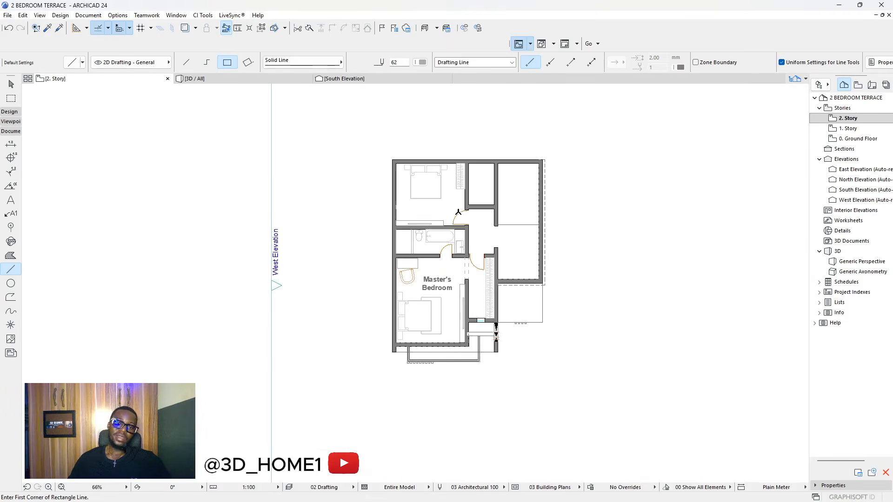
scroll(433, 190, "up", 4)
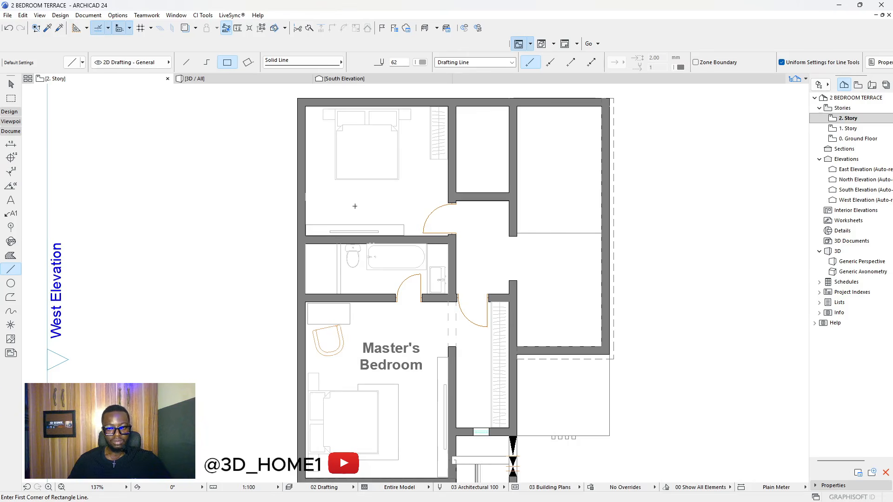
scroll(451, 158, "up", 2)
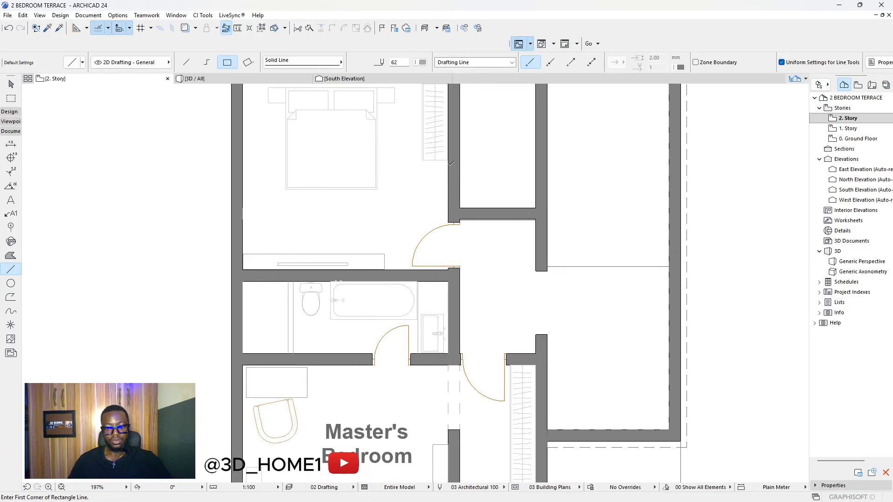
- Place a 750 × 2100 door matching the bathroom's in the wall between the upper bedroom and the small adjoining room, opening into that room
key("Escape")
left_click(48, 28)
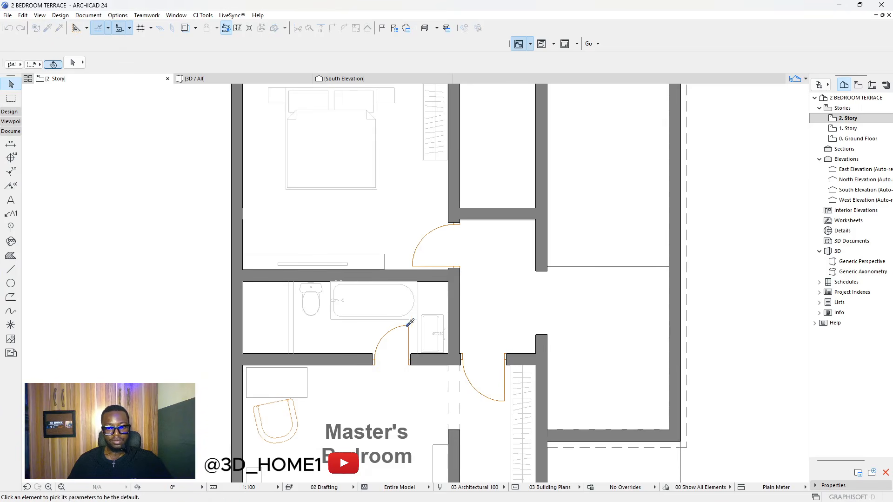
left_click(411, 355)
scroll(460, 172, "up", 3)
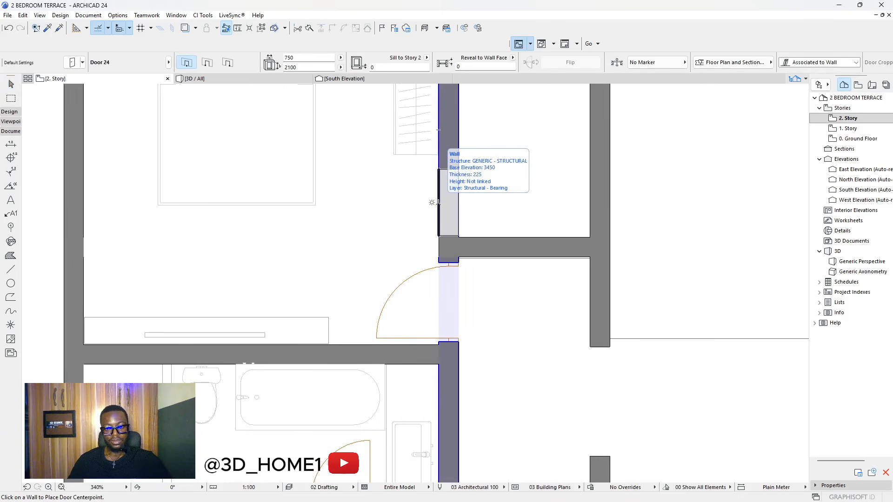
left_click(438, 202)
left_click(505, 212)
scroll(446, 274, "down", 4)
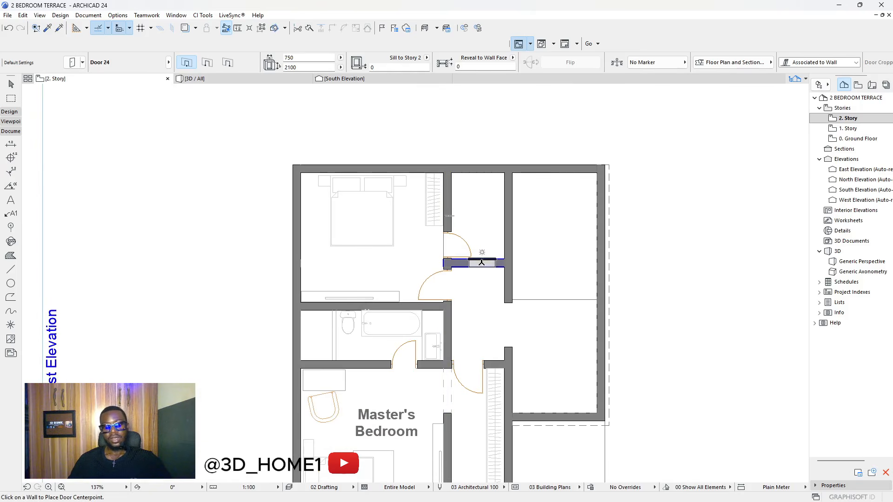
key("Escape")
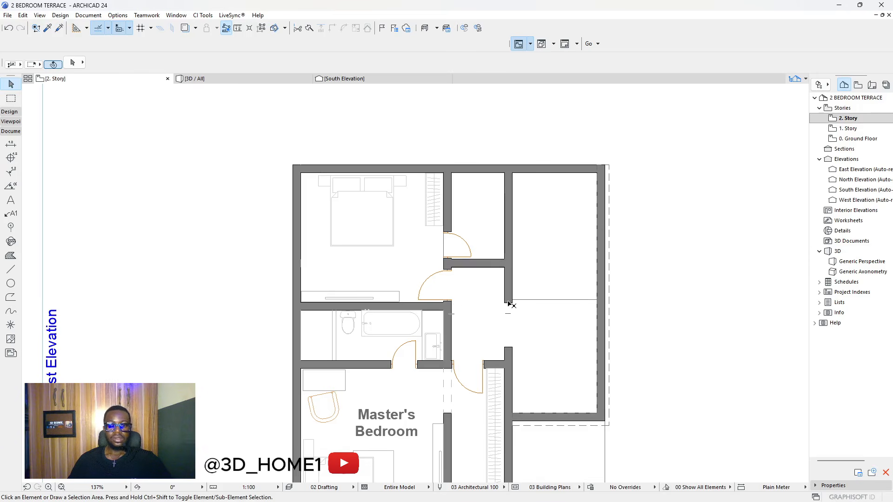
- Place a matching 750 × 2100 door in the small room's lower wall, near the bedroom wall and opening into the small room
scroll(463, 306, "up", 2)
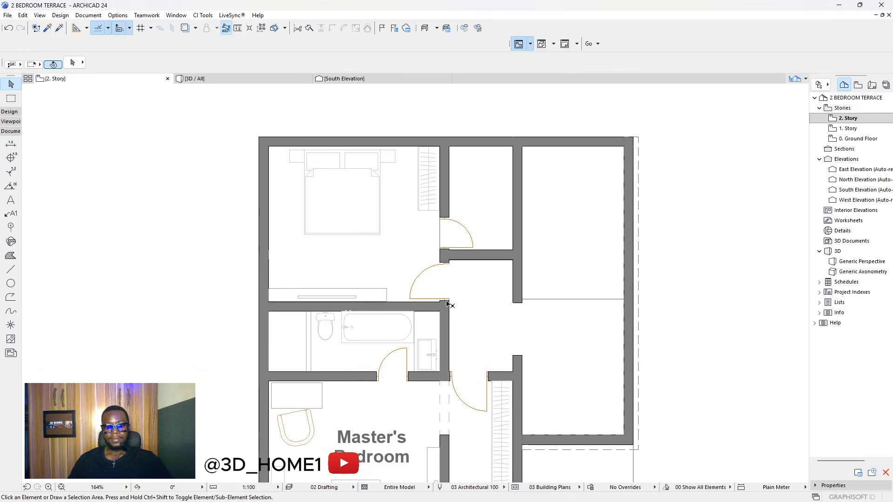
scroll(447, 303, "up", 1)
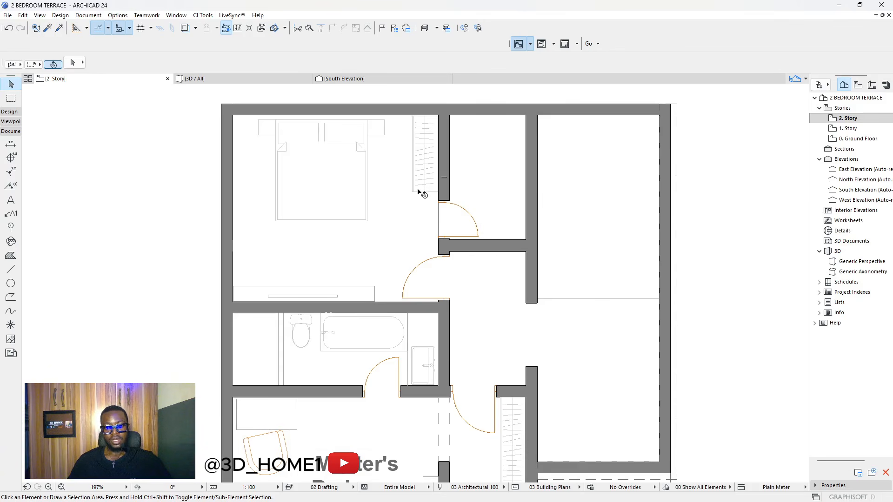
scroll(448, 209, "up", 3)
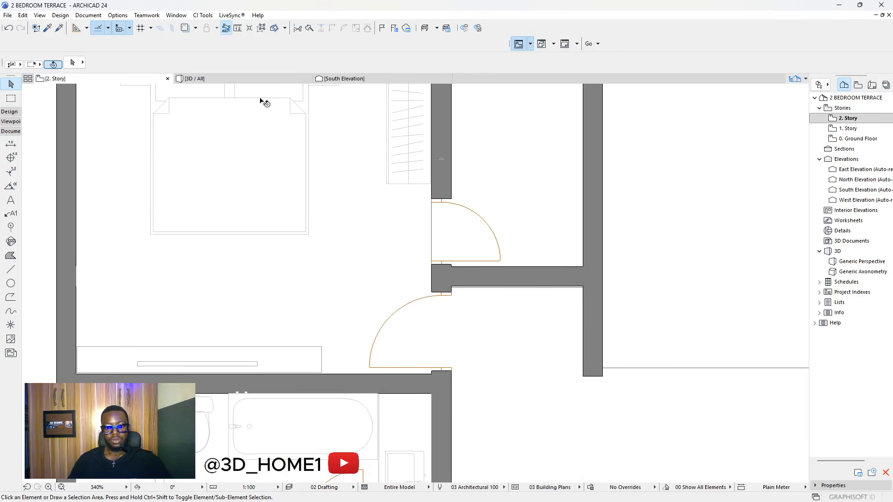
left_click(61, 28)
scroll(421, 183, "up", 2)
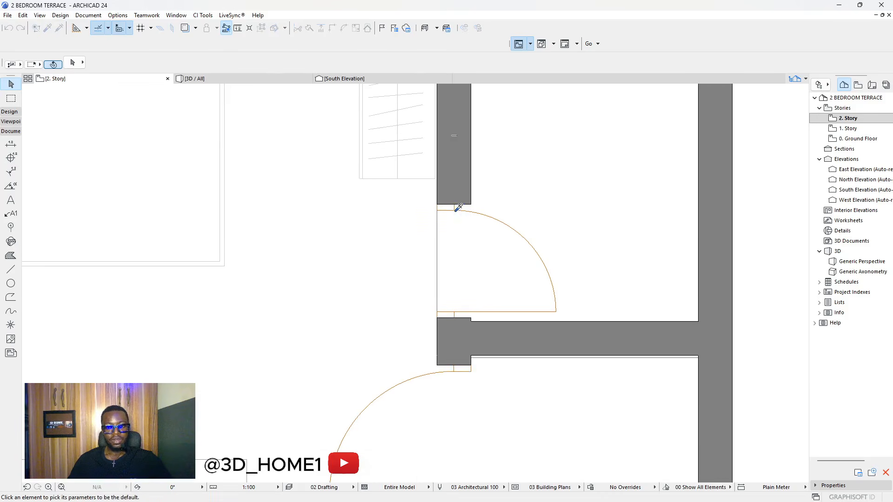
left_click(443, 211, "alt")
scroll(508, 295, "down", 3)
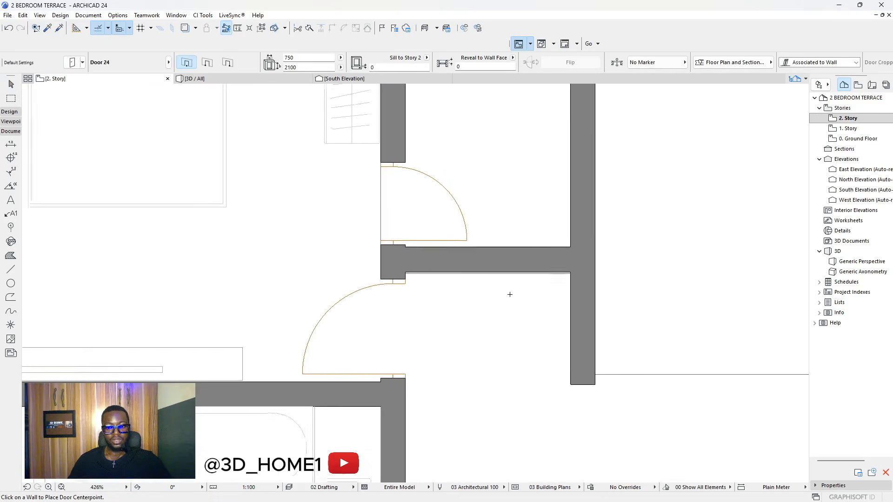
scroll(521, 284, "up", 2)
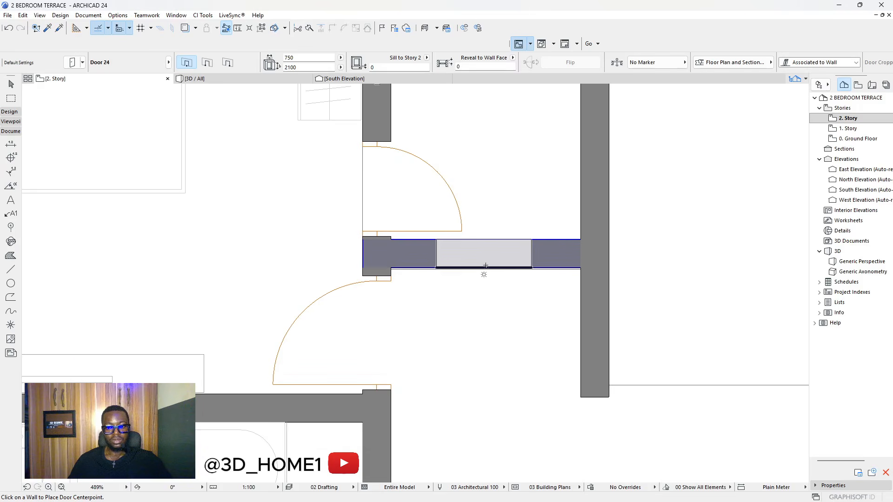
left_click(439, 268)
left_click(416, 200)
key("Escape")
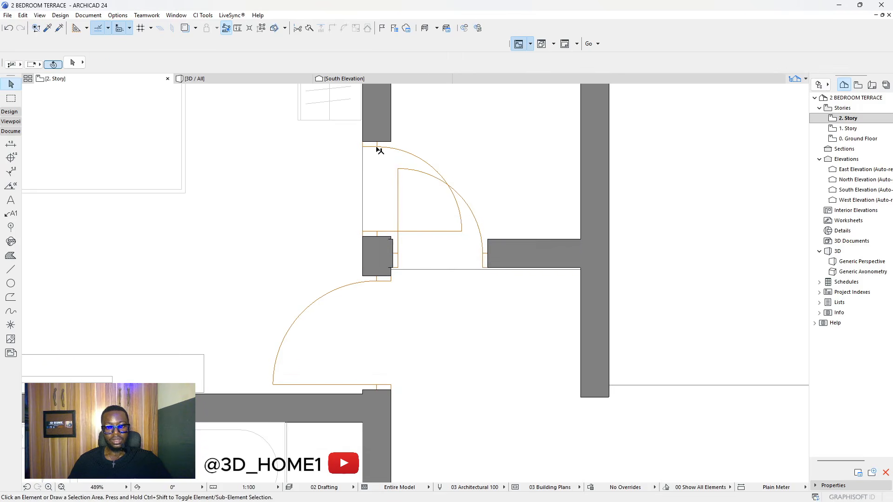
- Delete the door between the upper bedroom and the small adjoining room
left_click(375, 146)
left_click(369, 147)
key("Escape")
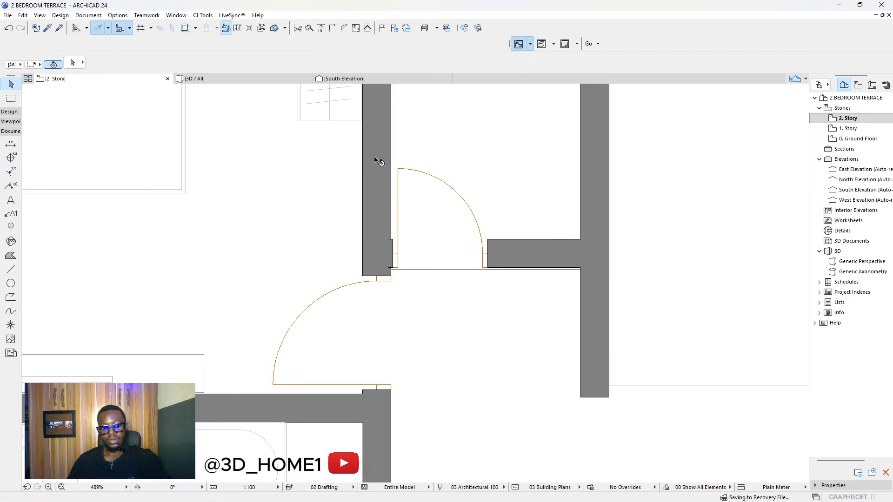
- Extend the wall between the upper bedroom and the bathroom across the corridor to the stair-side wall
scroll(393, 181, "down", 4)
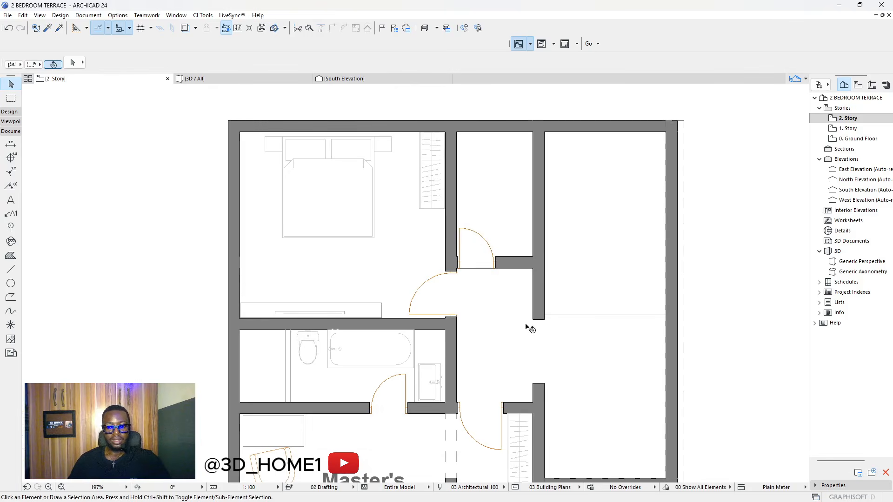
scroll(527, 325, "up", 2)
left_click(399, 332)
left_click(398, 325)
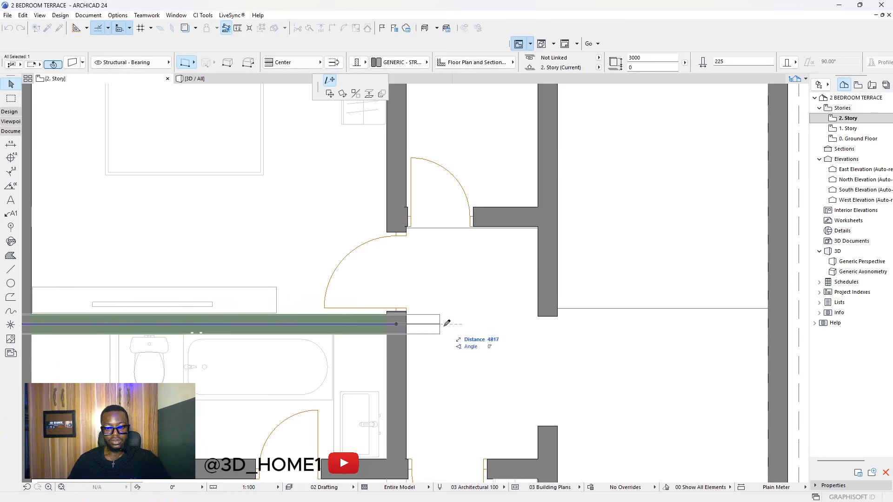
left_click(547, 324)
key("Escape")
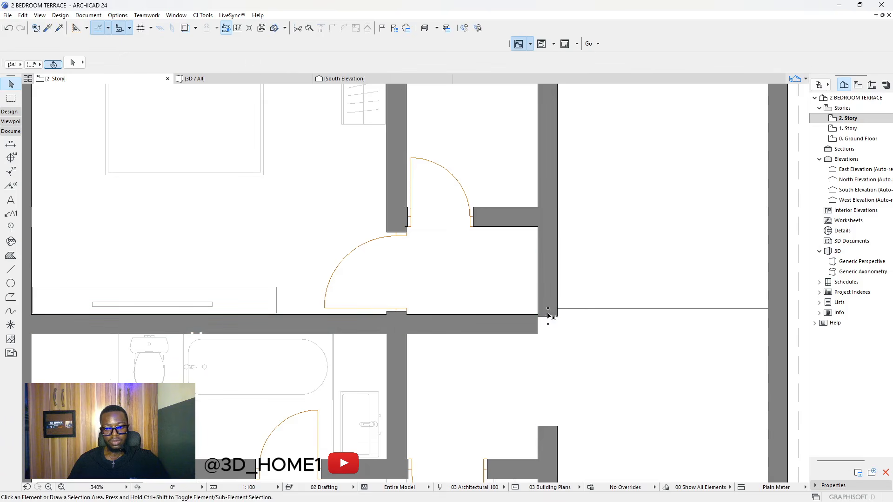
- Move the 1248 × 2100 door opening in the stair-side wall down so it starts just below the extended wall
left_click(548, 325)
key("Escape")
left_click(550, 321)
key("ctrl+d")
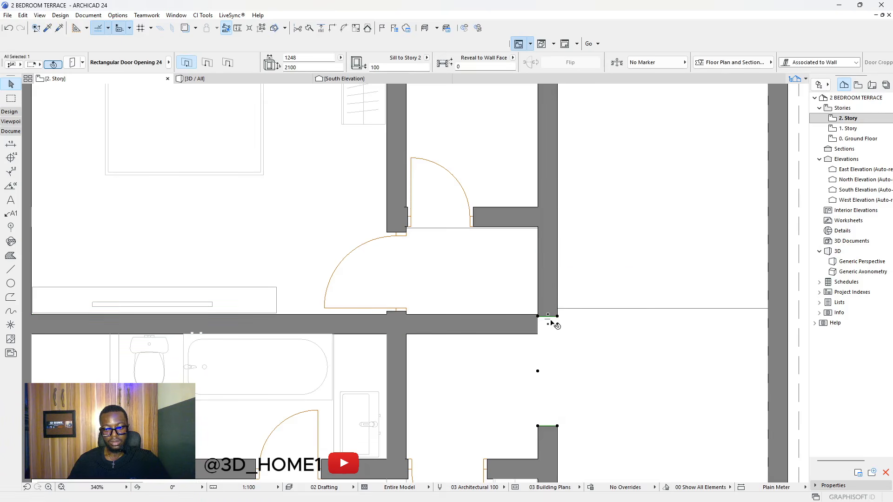
left_click(550, 321)
left_click(551, 346)
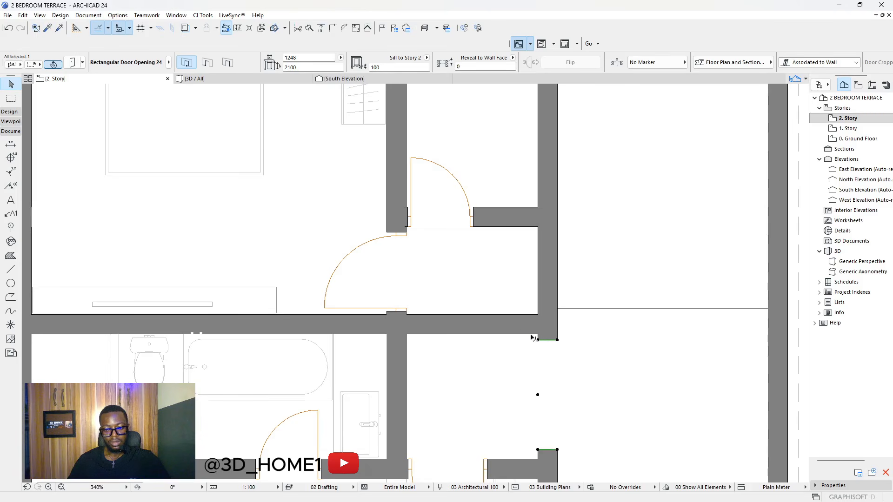
key("Escape")
- Pick up the settings of the upper bedroom's 900 × 2100 door as the defaults for a new door
scroll(411, 297, "down", 5)
scroll(442, 297, "up", 3)
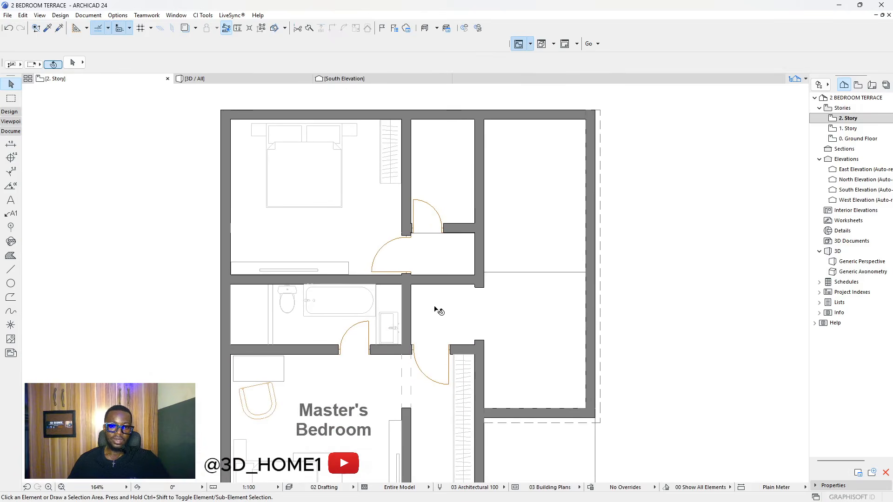
scroll(441, 247, "up", 2)
scroll(459, 279, "down", 6)
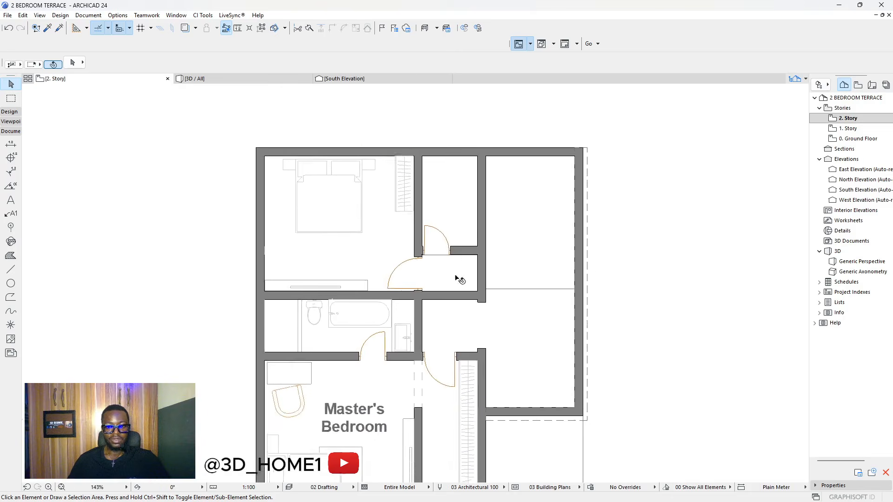
scroll(465, 278, "up", 7)
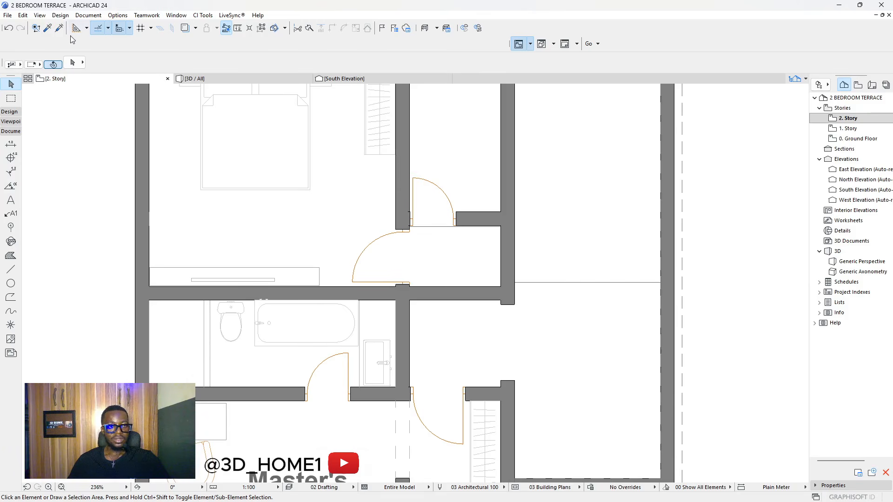
left_click(50, 28)
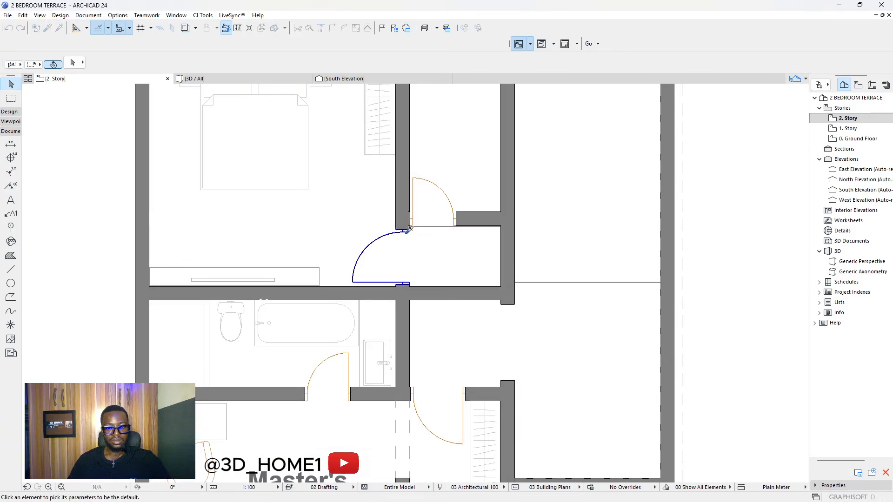
left_click(408, 230)
scroll(470, 279, "up", 2)
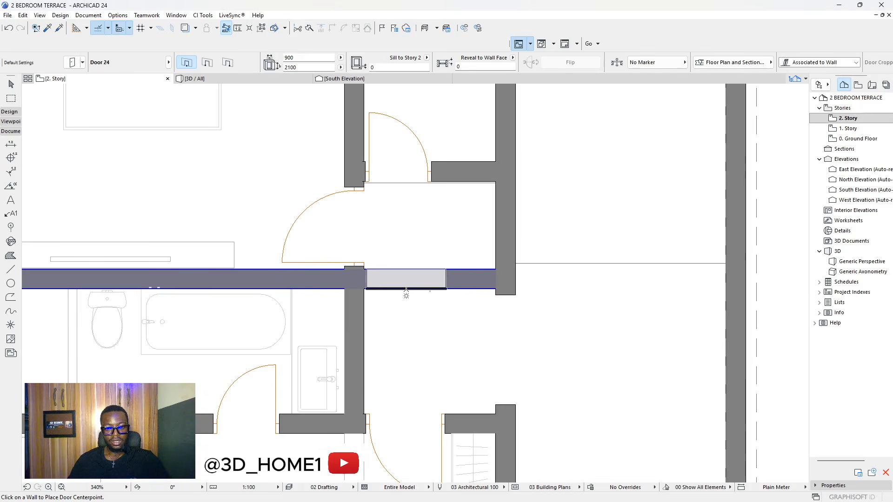
left_click(406, 288)
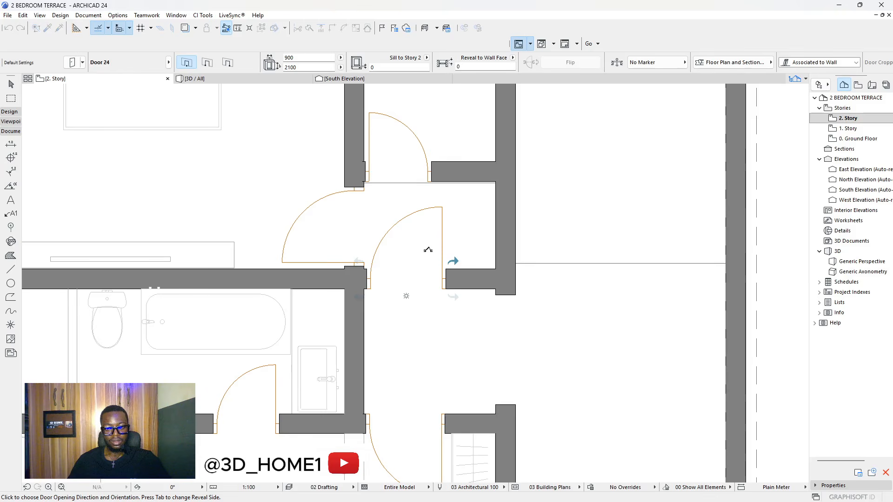
key("Escape")
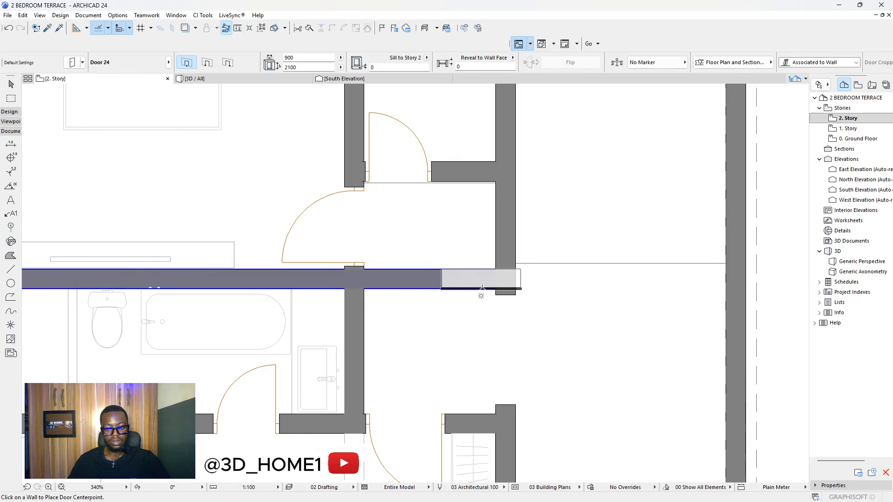
left_click(453, 296)
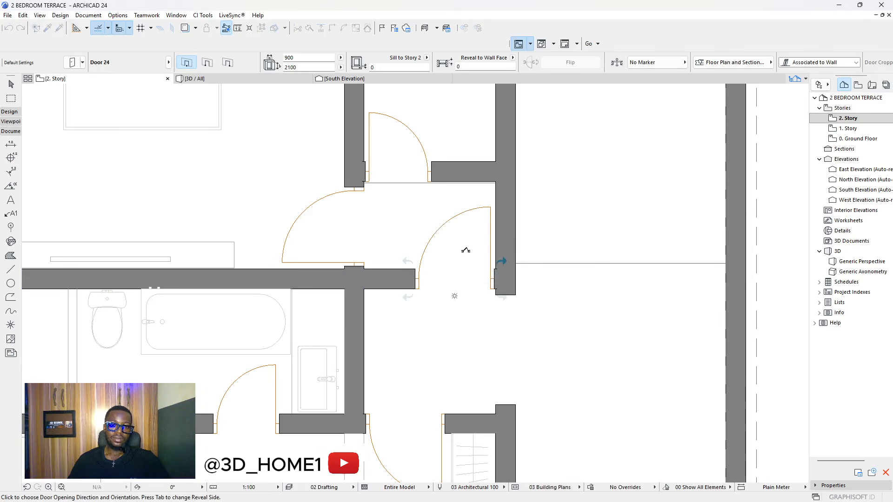
key("Escape")
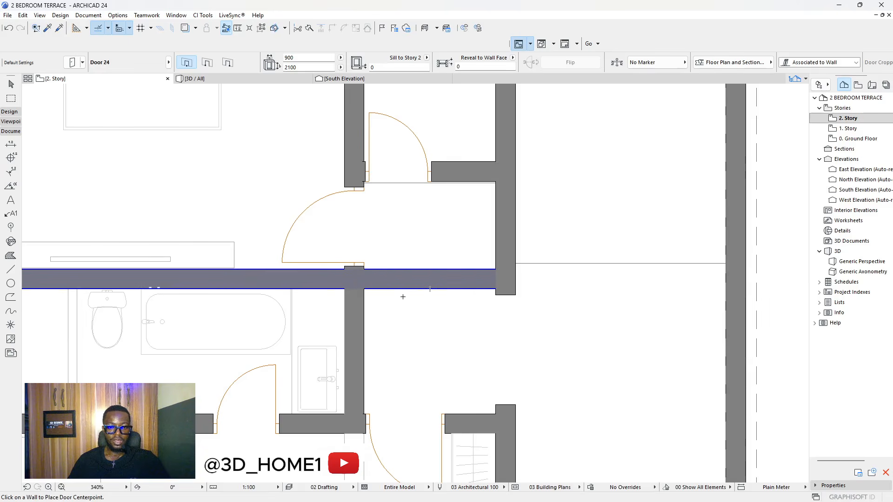
- Place a 900 × 2100 door in the extended wall beside the bathroom wall, opening upward toward the small room
left_click(398, 295)
left_click(404, 295)
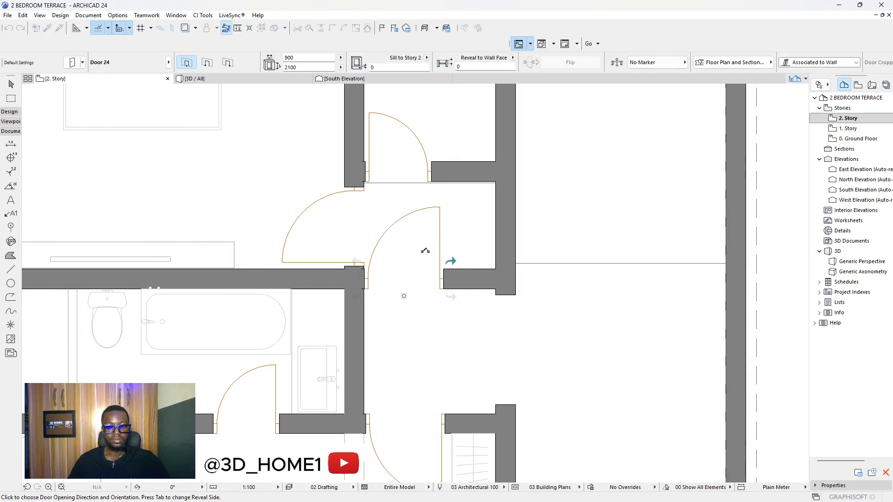
left_click(427, 250)
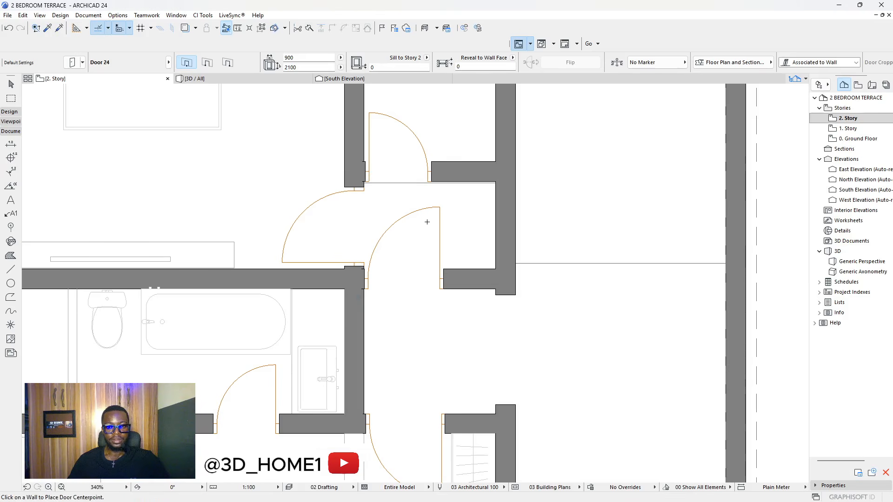
key("Escape")
- Try deleting the 750 × 2100 door in the small room's lower wall, and undo the deletion
scroll(432, 159, "up", 4)
left_click(424, 192)
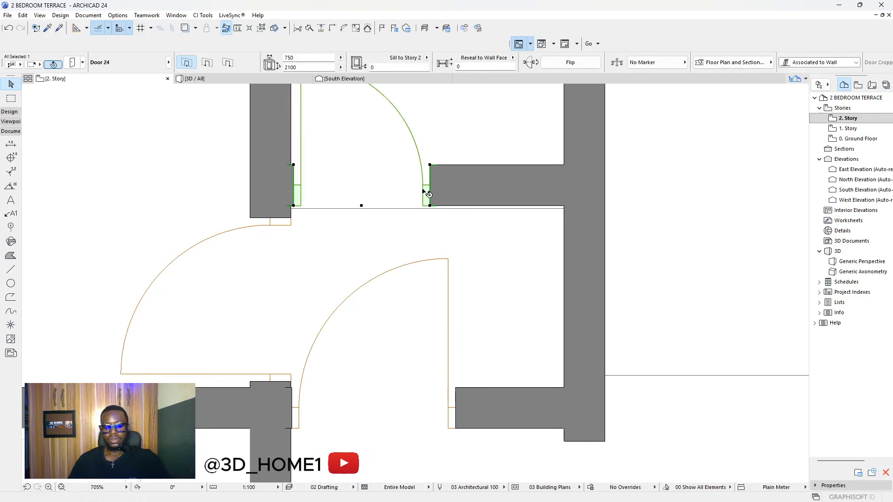
key("Delete")
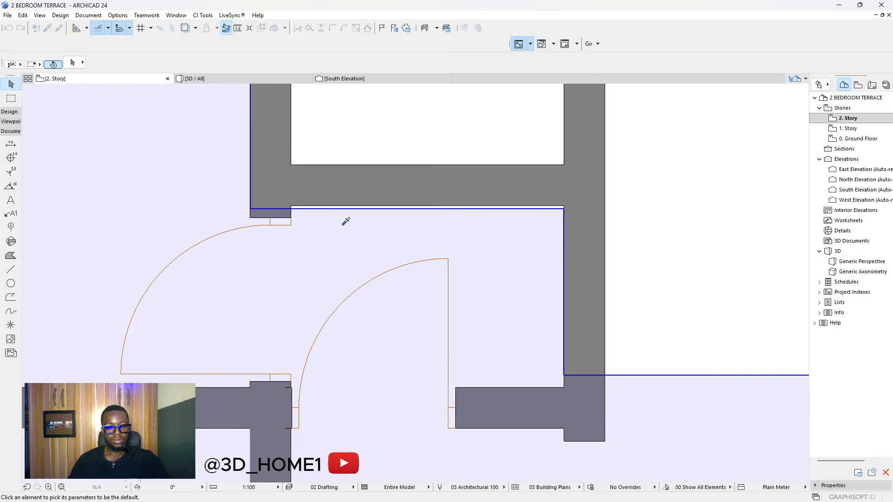
key("ctrl+z")
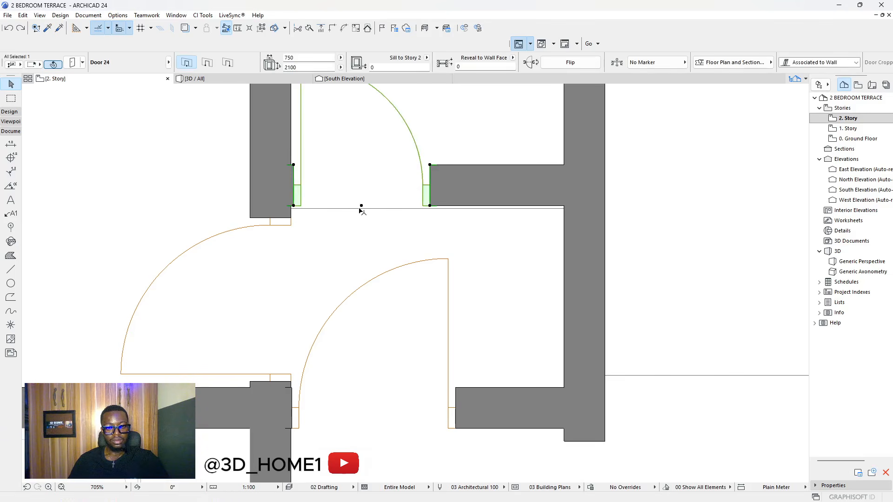
- Mirror the small room's 750 × 2100 door about its vertical centre axis so it hinges on the stair side
left_click(361, 205)
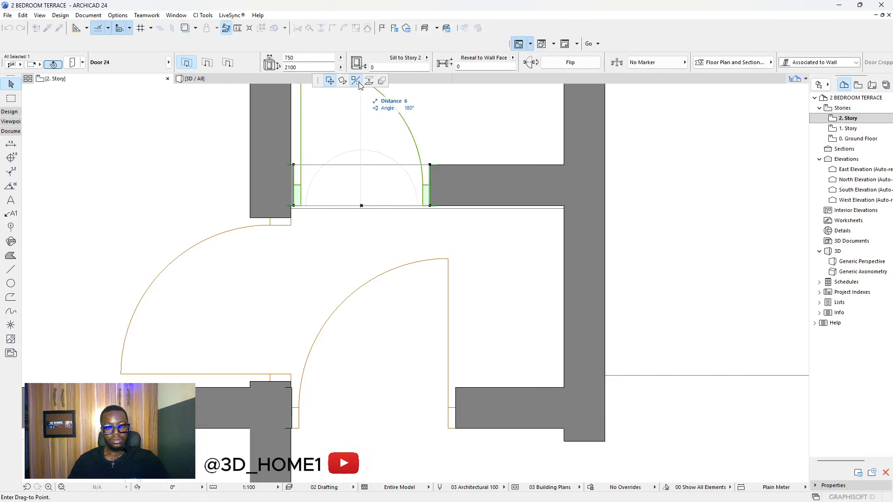
left_click(355, 80)
left_click(362, 206)
left_click(360, 223)
left_click(358, 241)
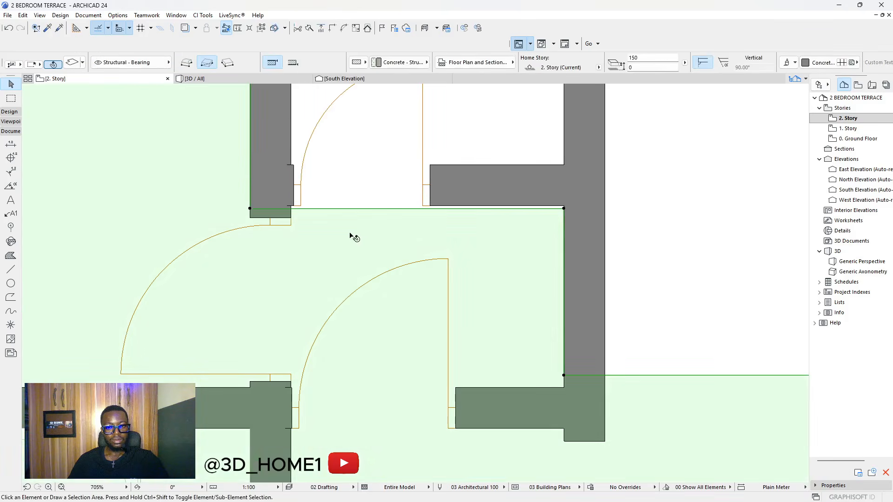
key("Escape")
- Move the small room's door along its wall until it sits against the stair-side wall
scroll(354, 233, "down", 4)
left_click(387, 215)
left_click(391, 218)
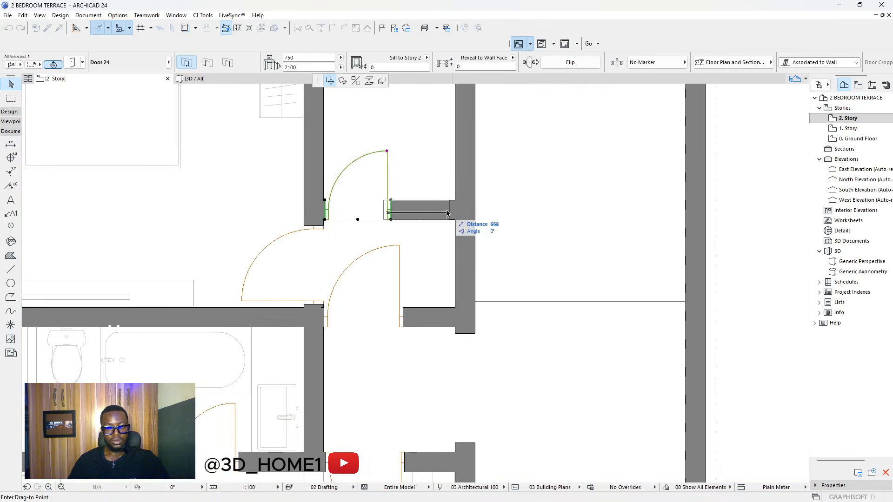
scroll(448, 215, "up", 2)
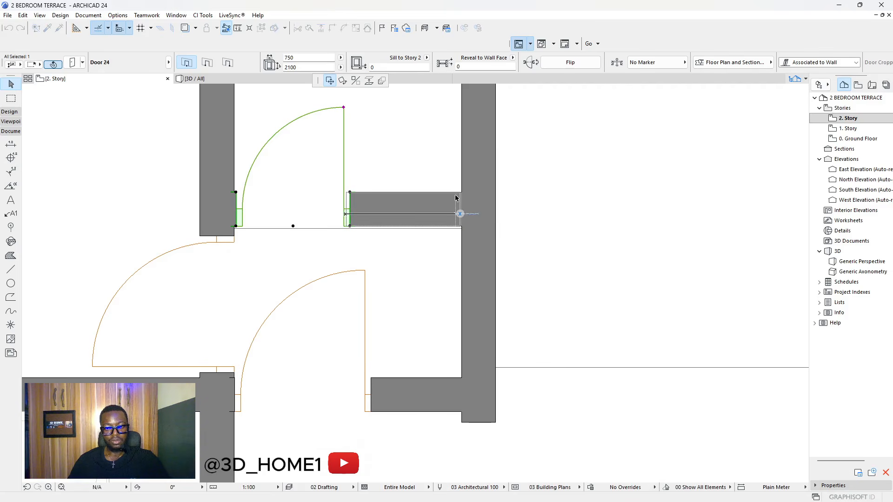
left_click(460, 212)
key("Escape")
- Delete the old door in the wall between the upper bedroom and the lobby below the small room
scroll(418, 262, "down", 2)
scroll(386, 259, "down", 2)
scroll(372, 247, "up", 2)
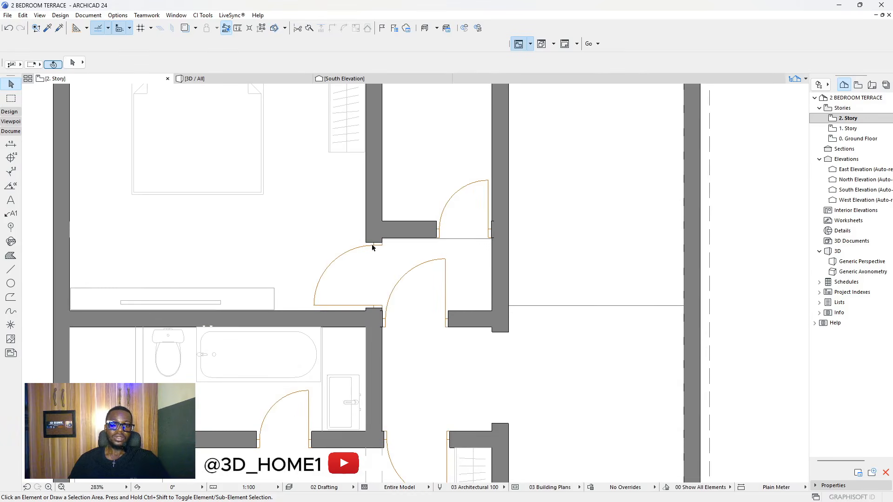
left_click(379, 242)
key("Escape")
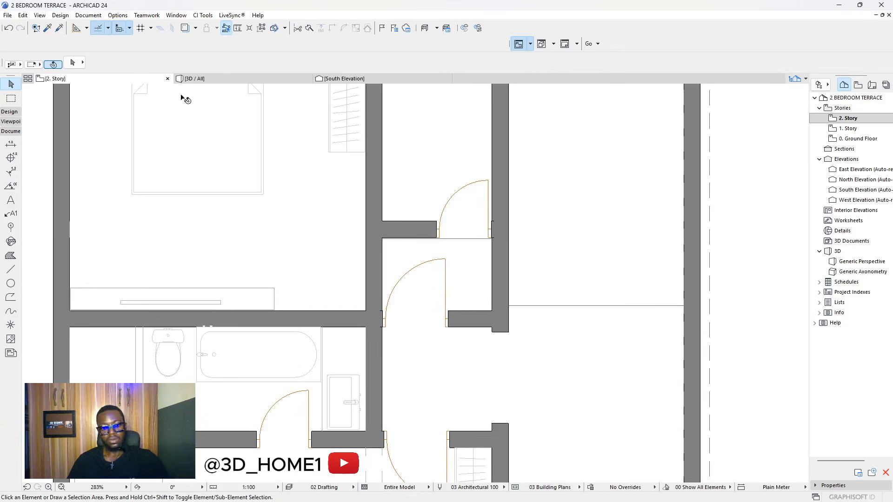
- Place a 1248 × 2100 rectangular opening, matching the stair-side one, in the wall between the upper bedroom and the lobby
scroll(427, 241, "down", 2)
scroll(438, 254, "up", 1)
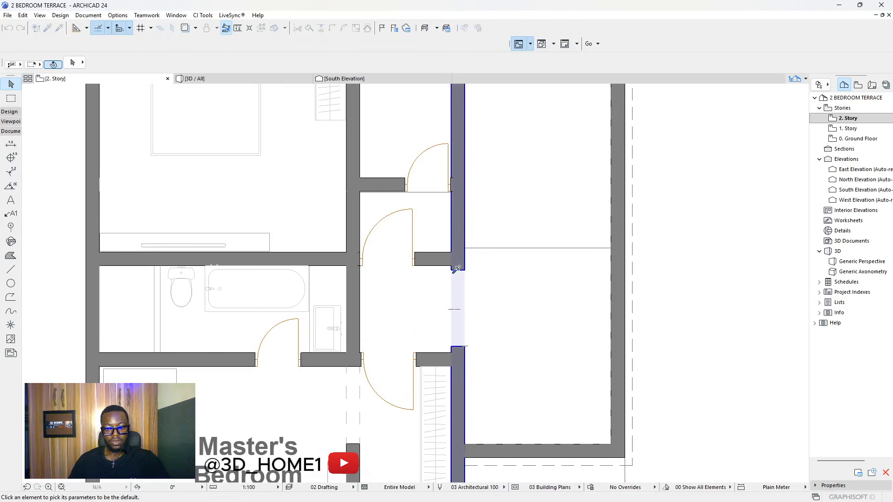
left_click(465, 274, "alt")
scroll(374, 227, "up", 4)
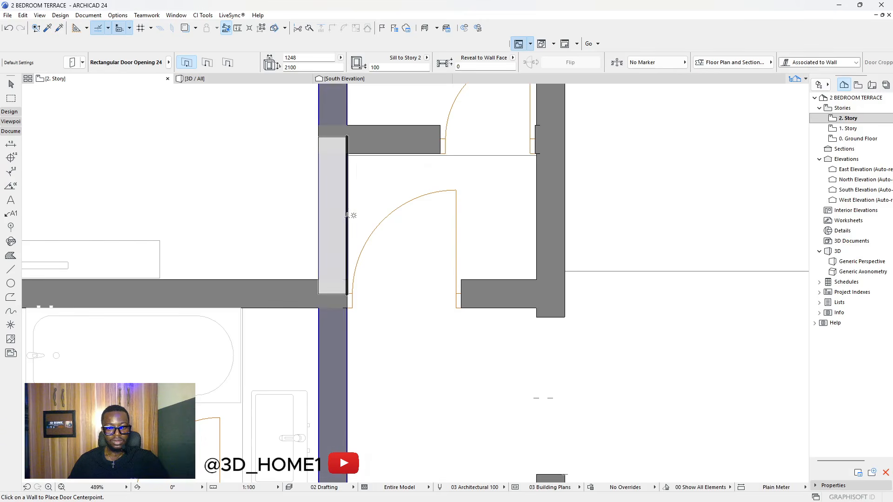
key("Escape")
left_click(349, 154)
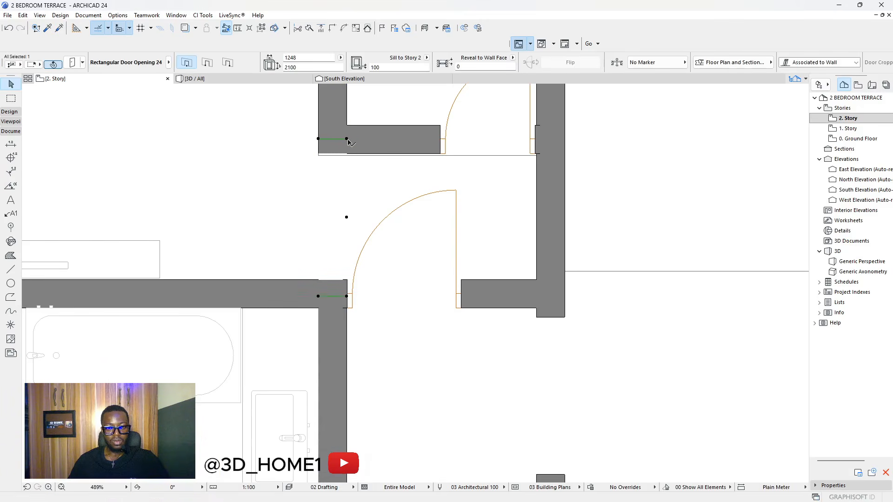
- Stretch the new opening's ends to the underside of the small room's lower wall and the upper face of the bathroom wall
left_click(347, 139)
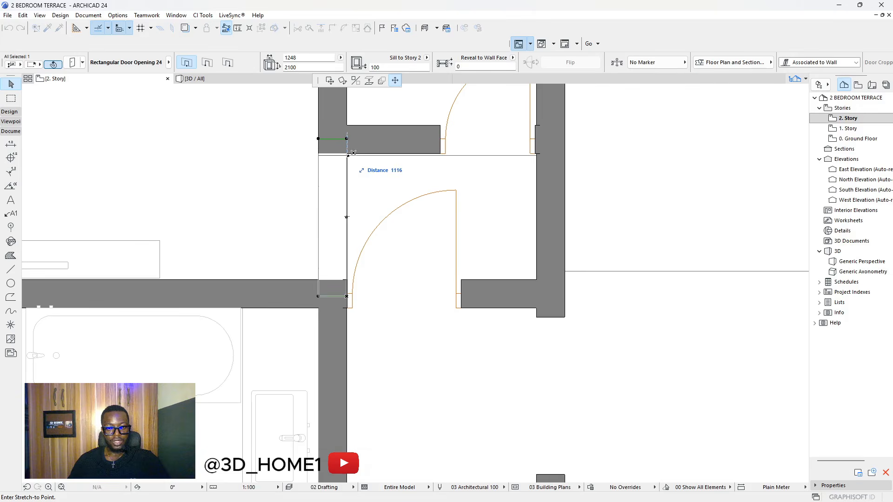
left_click(352, 153)
left_click(347, 297)
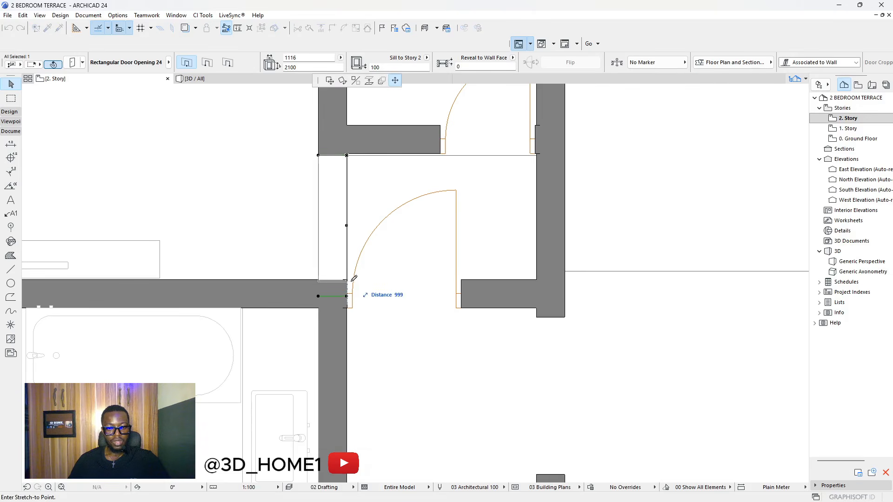
scroll(339, 278, "up", 4)
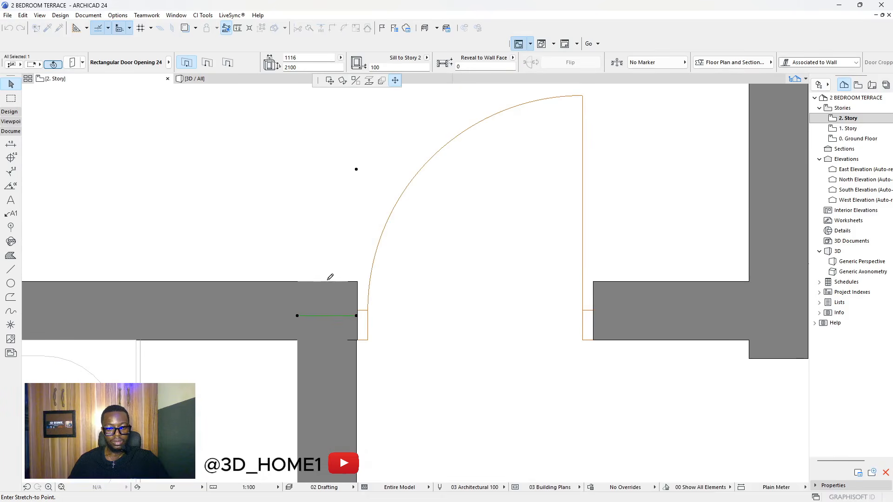
left_click(300, 280)
key("Escape")
scroll(441, 300, "down", 3)
scroll(457, 316, "down", 3)
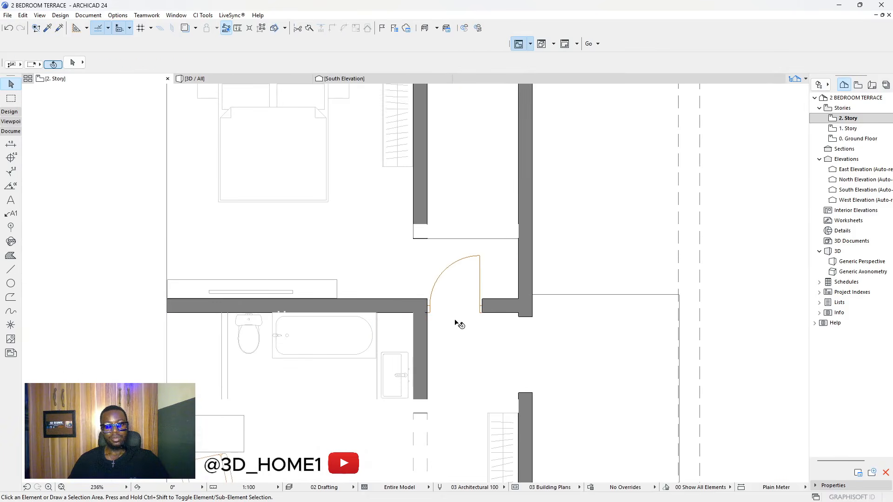
- Try to offset the floor slab's edge to the face of the small room's lower wall
scroll(462, 247, "up", 3)
left_click(561, 256)
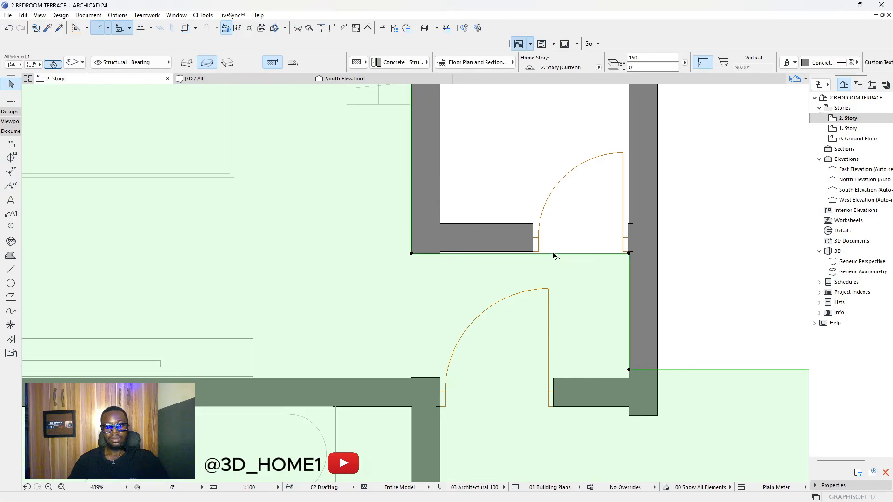
scroll(551, 258, "up", 3)
left_click(547, 257)
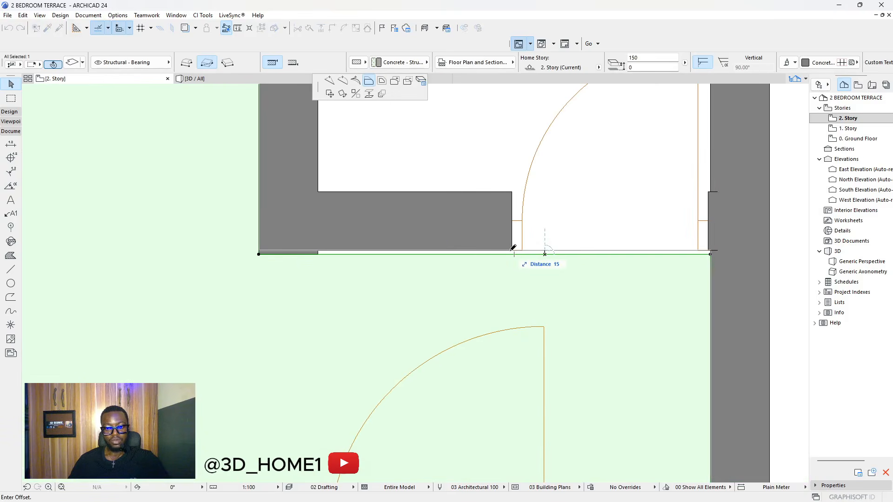
key("Escape")
key("Escape")
scroll(444, 274, "down", 3)
scroll(447, 274, "down", 5)
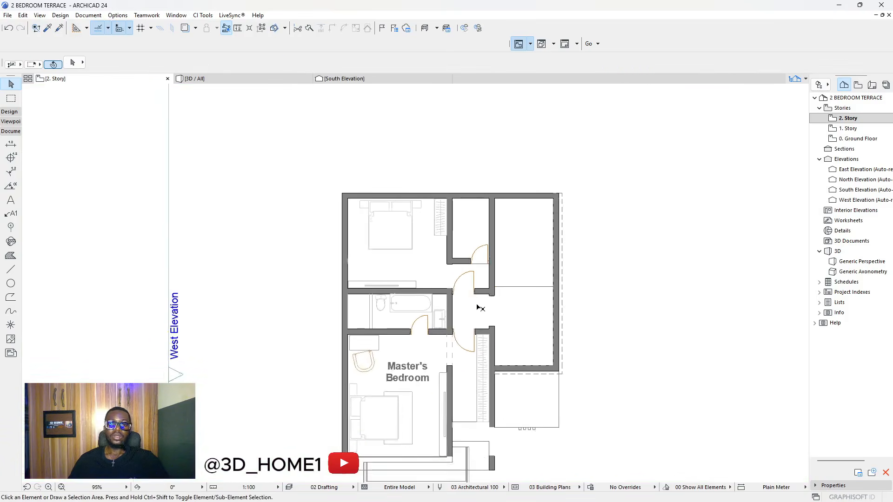
scroll(497, 247, "up", 1)
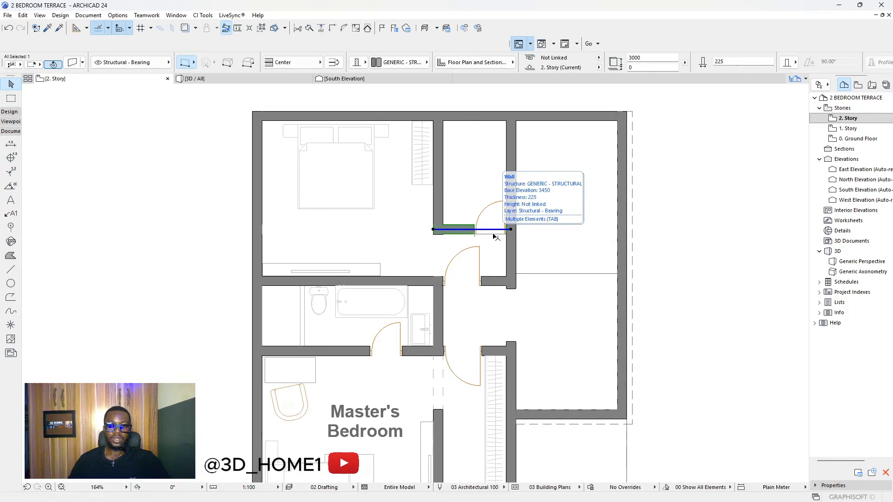
scroll(488, 240, "up", 3)
scroll(486, 243, "up", 5)
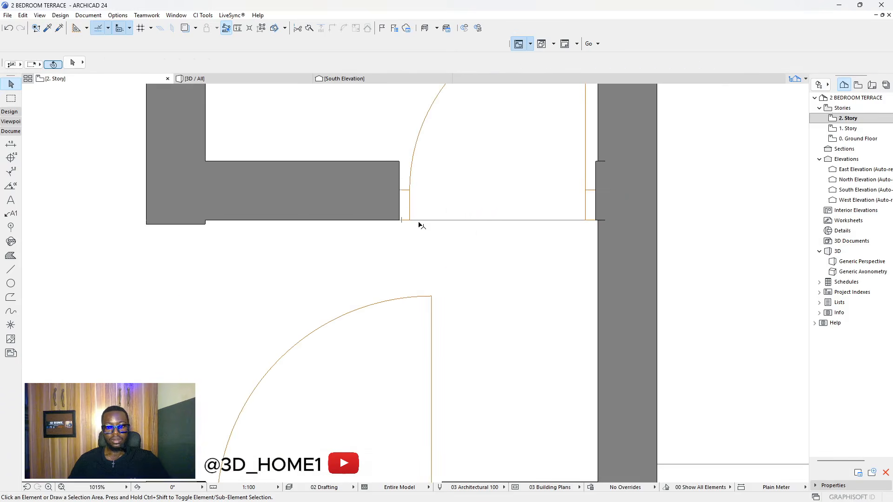
scroll(469, 235, "down", 8)
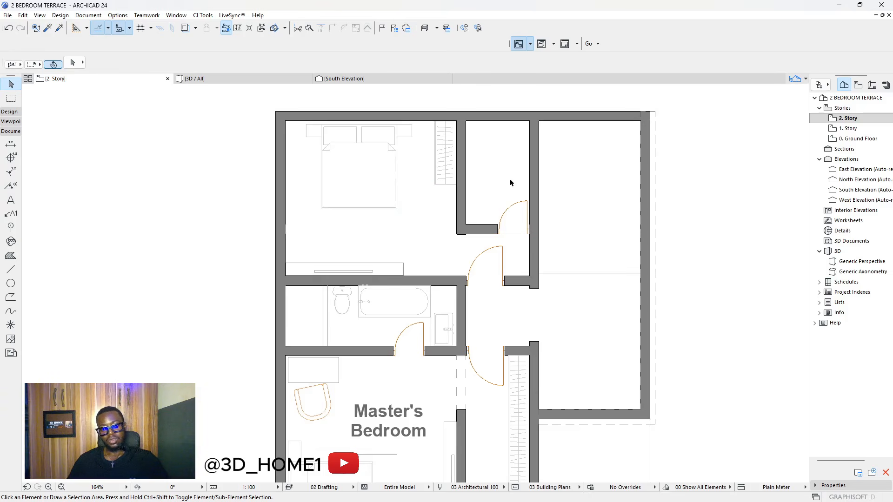
scroll(486, 253, "up", 3)
scroll(470, 260, "down", 3)
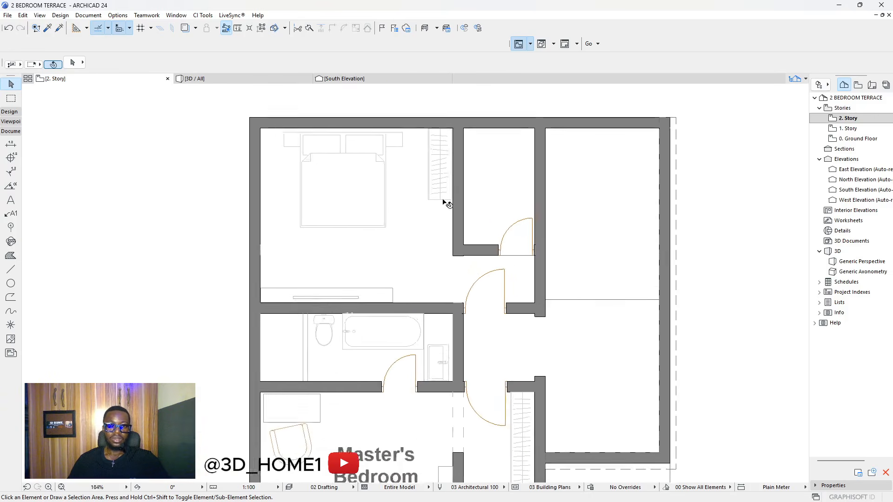
- Stretch the upper bedroom's wardrobe along the wall to a width of 2500, keeping its depth at 500
scroll(443, 200, "up", 2)
left_click(443, 200)
left_click(453, 201)
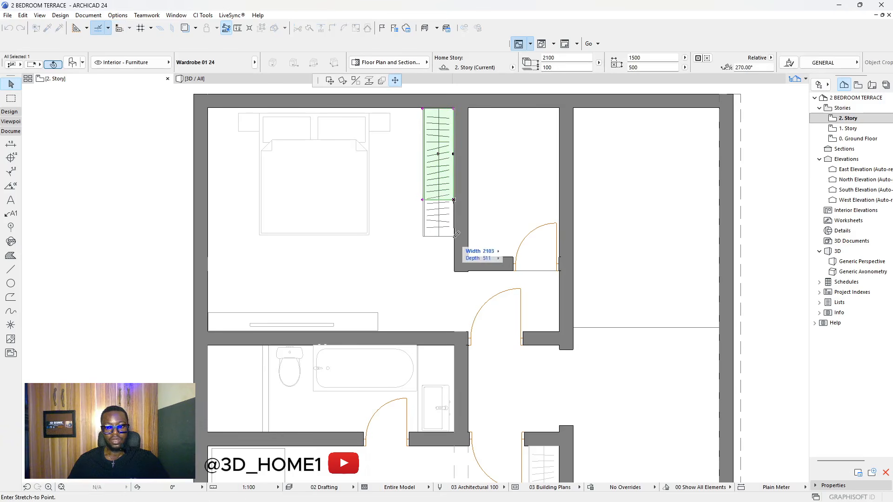
scroll(453, 254, "up", 2)
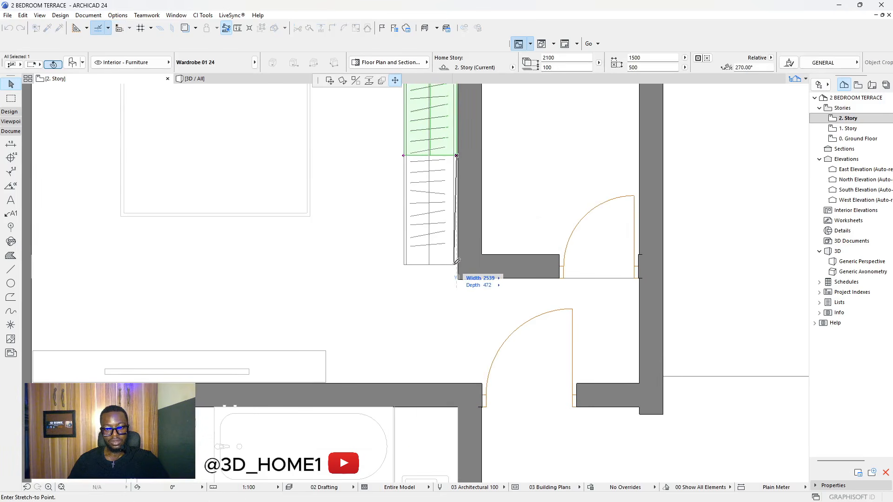
scroll(458, 263, "up", 2)
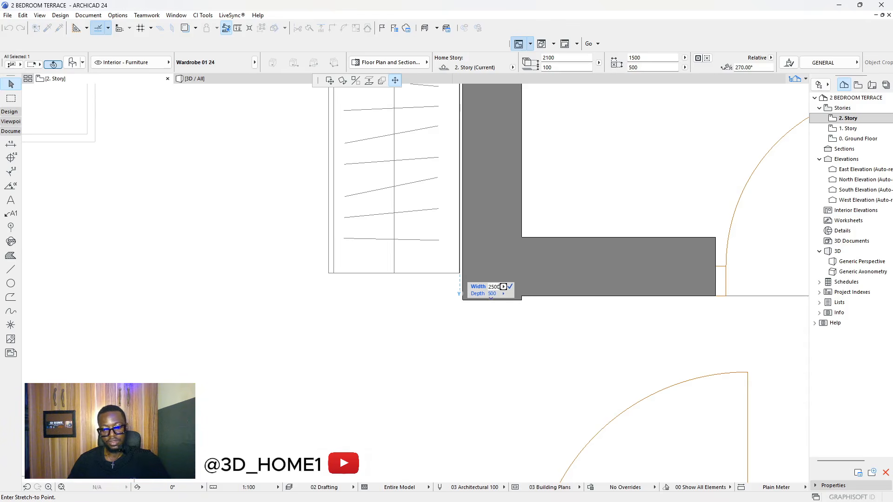
key("Return")
scroll(465, 275, "down", 4)
key("Escape")
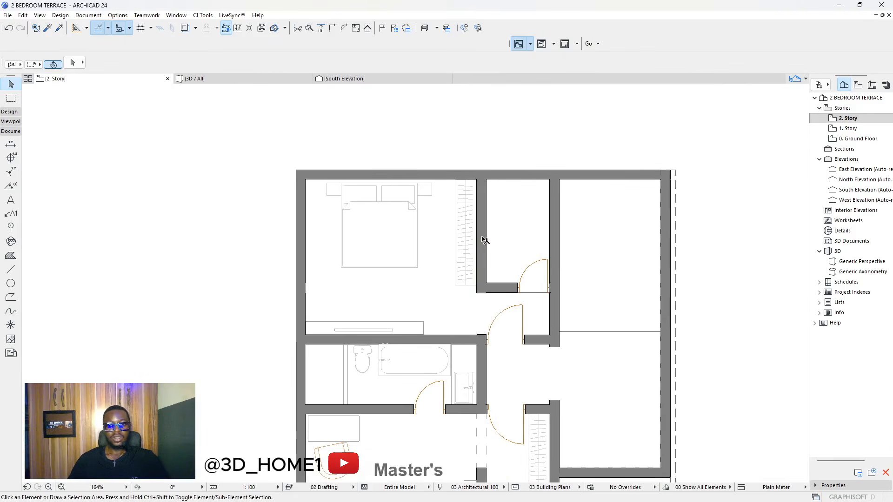
scroll(396, 215, "up", 2)
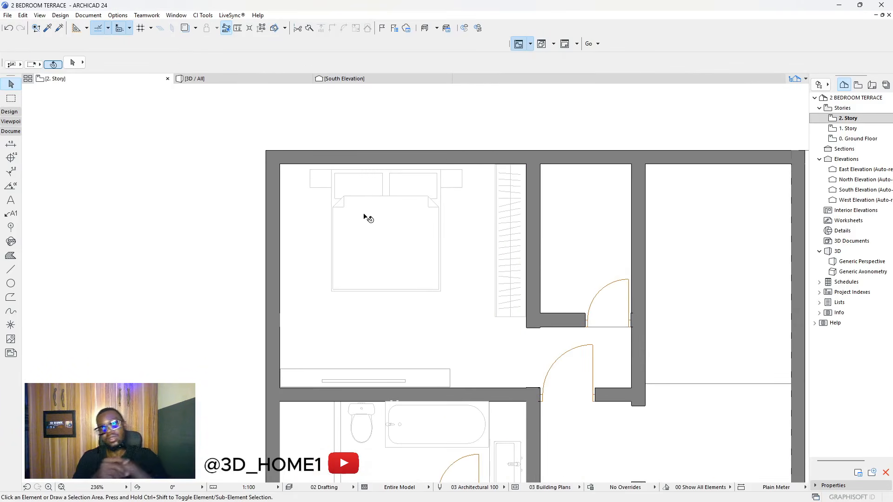
left_click(365, 218)
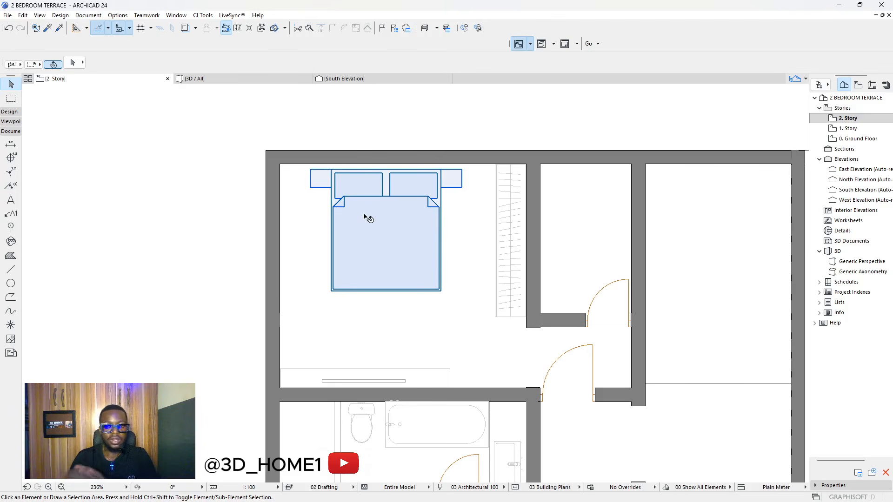
left_click(366, 301)
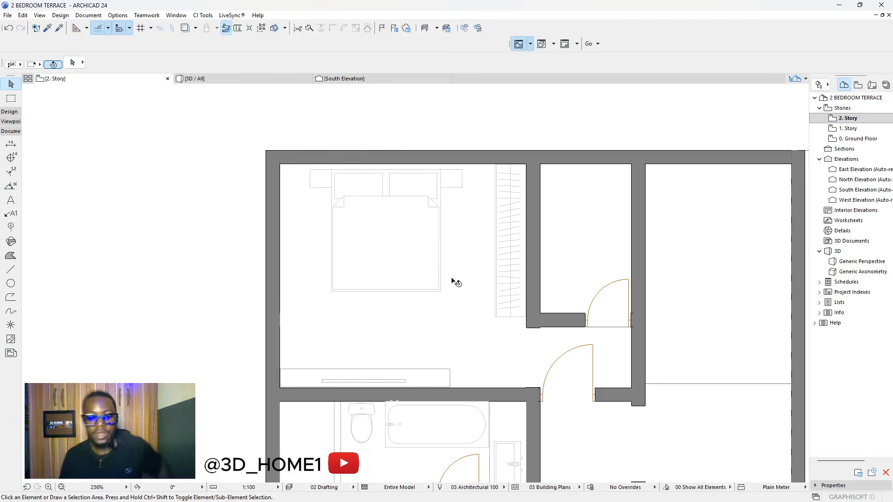
scroll(423, 224, "down", 6)
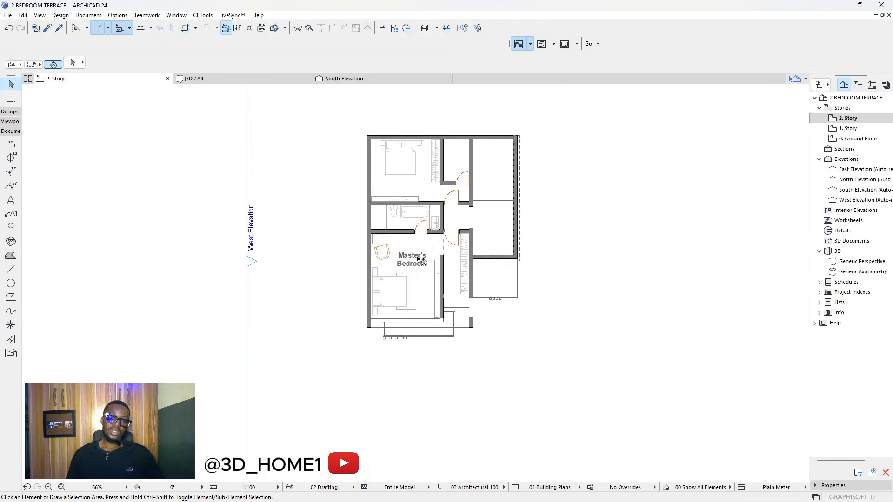
scroll(444, 200, "up", 3)
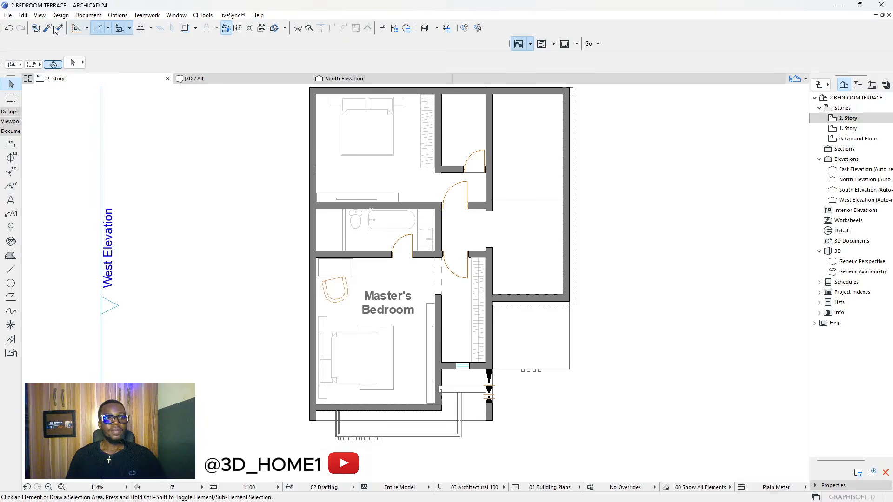
- Overlay the story below as a trace reference to compare its staircase with the second story
left_click(185, 28)
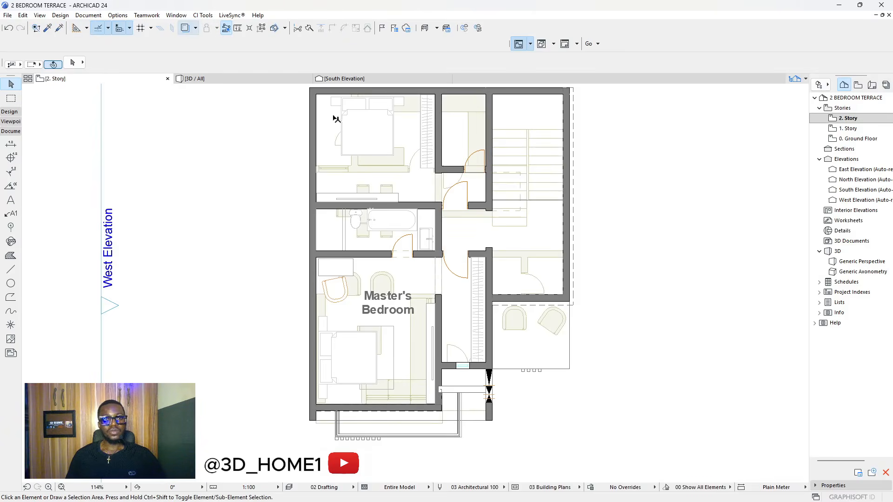
scroll(521, 159, "down", 2)
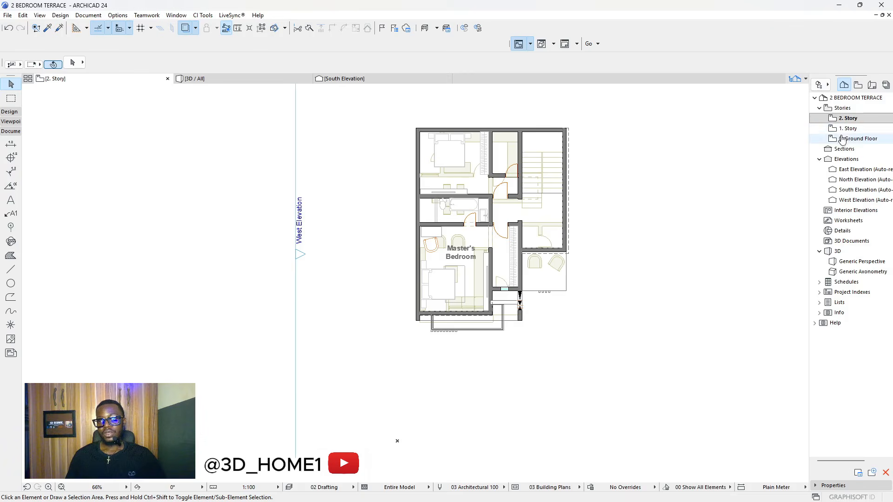
scroll(558, 175, "up", 2)
- Open 1. Story and select all staircase lines for copying, leaving out the store's dashed outline
left_click(850, 128)
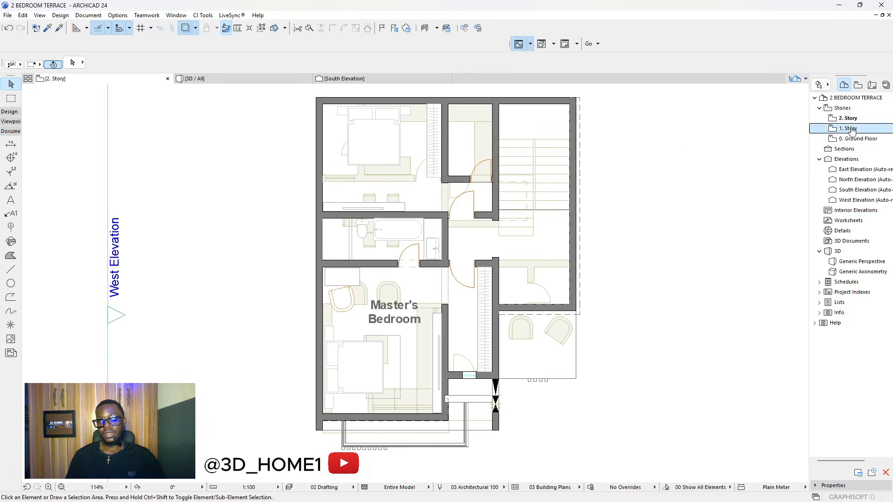
scroll(527, 215, "up", 3)
left_click(563, 253)
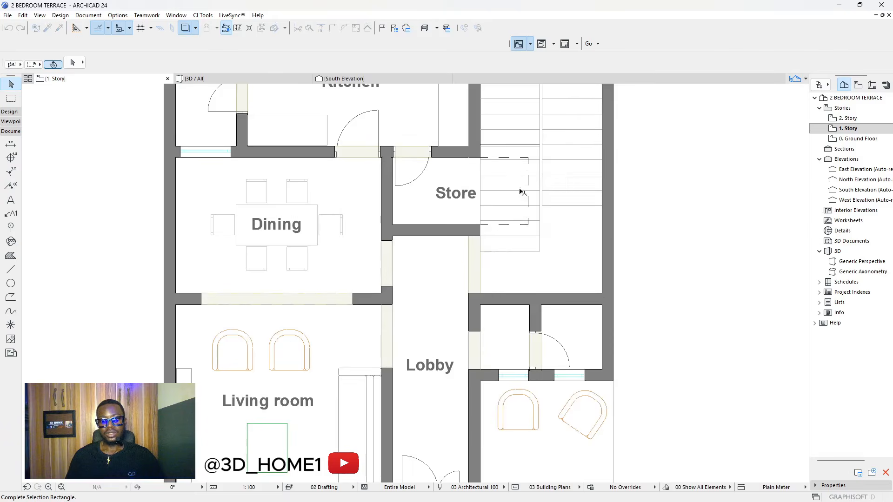
scroll(522, 188, "down", 3)
left_click(521, 129)
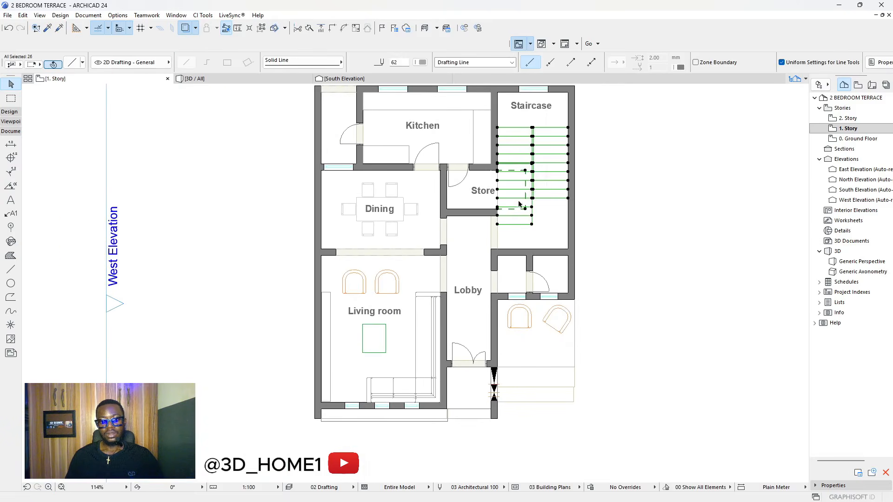
scroll(519, 204, "up", 3)
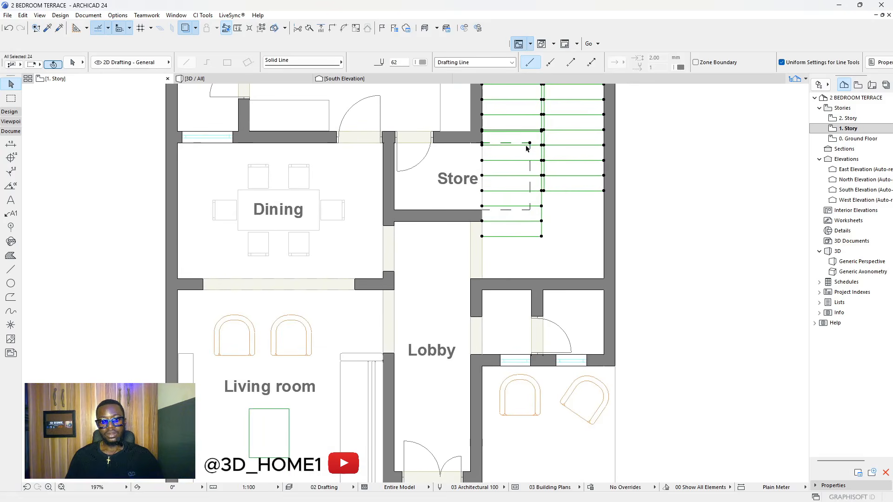
scroll(505, 176, "up", 5)
scroll(528, 264, "down", 8)
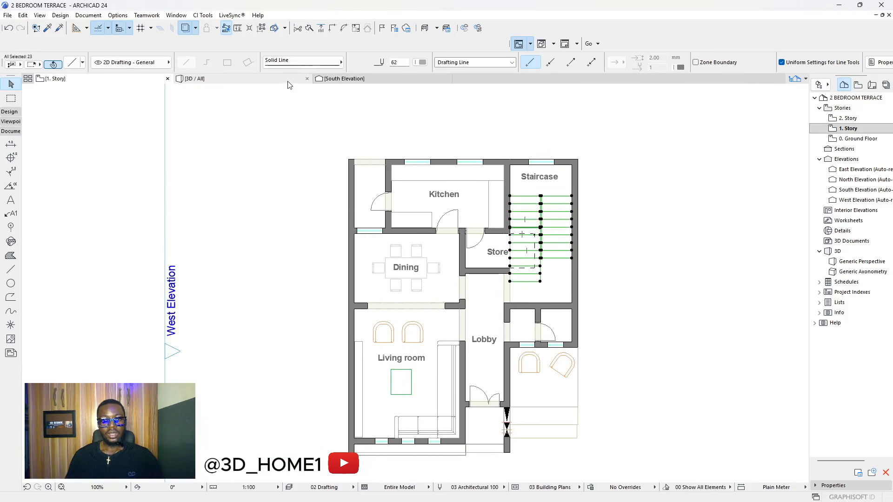
- Examine the whole terrace model in 3D and return to the 1. Story plan
left_click(260, 82)
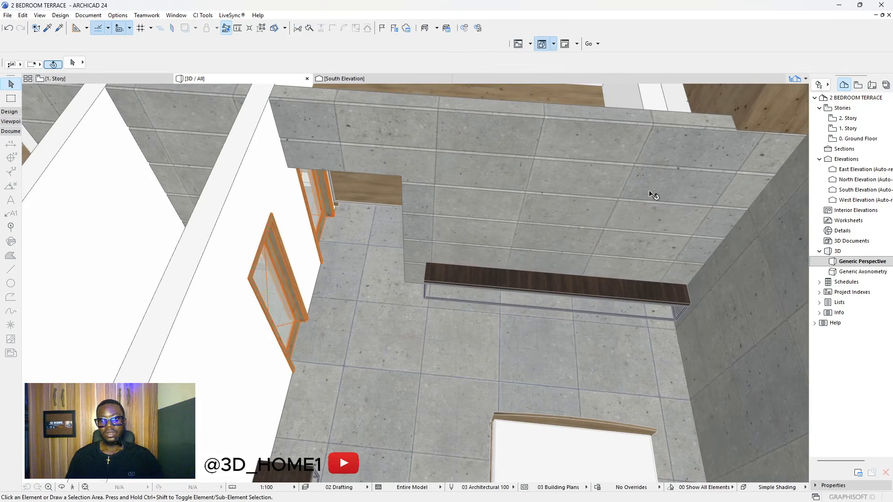
scroll(367, 262, "down", 10)
scroll(432, 224, "down", 3)
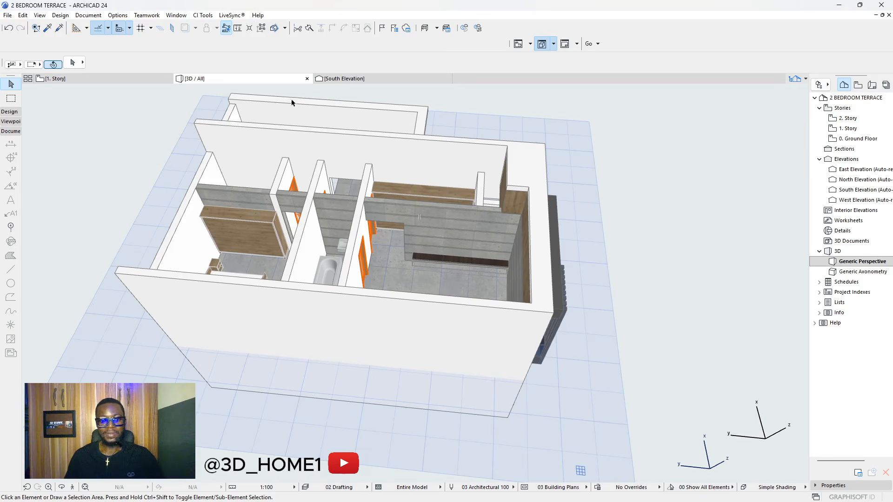
left_click(140, 79)
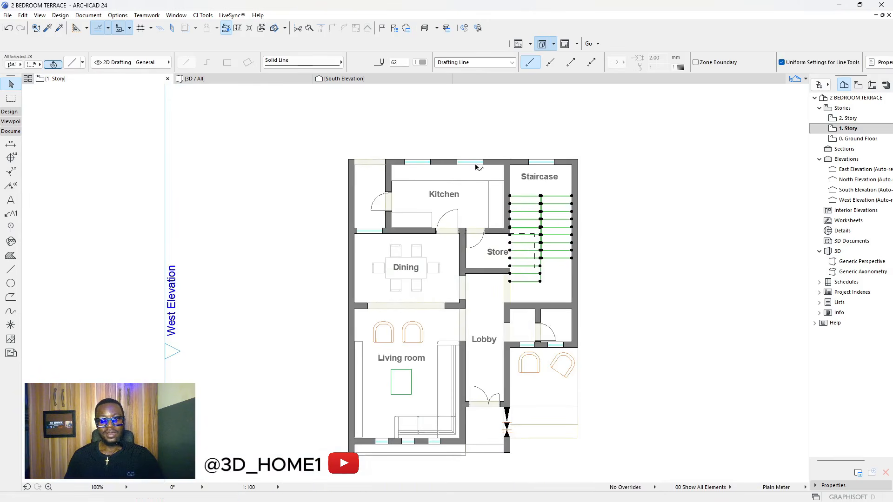
- Paste the staircase lines at their original location on 2. Story and turn off the trace reference
scroll(573, 167, "down", 2)
double_click(850, 120)
scroll(509, 202, "up", 3)
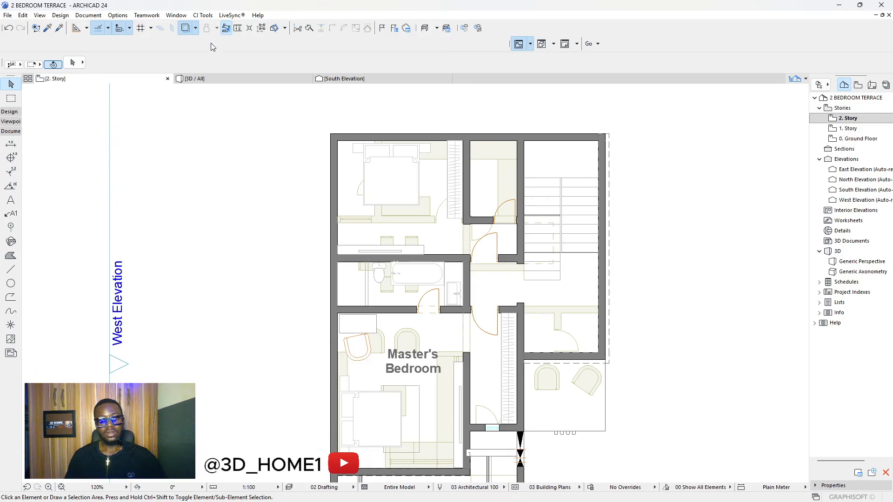
left_click(188, 30)
scroll(582, 270, "up", 3)
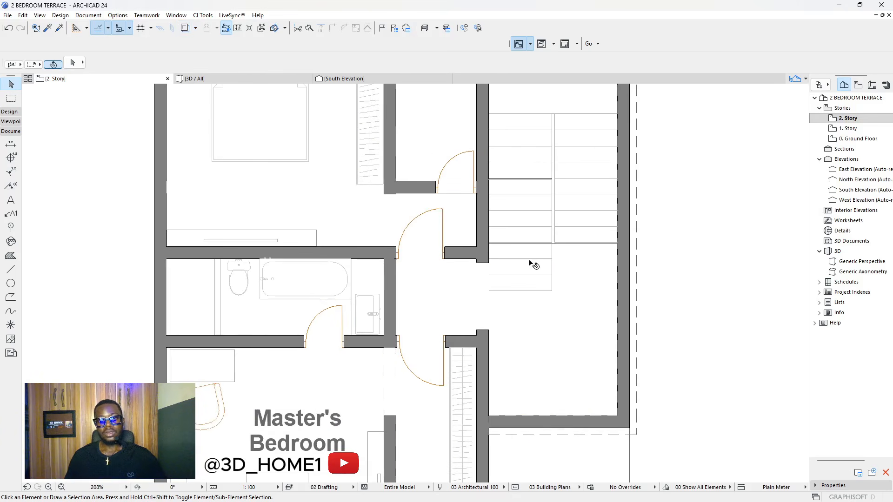
- Try to trim away the staircase's vertical line beyond the floor slab's edge
left_click(552, 254)
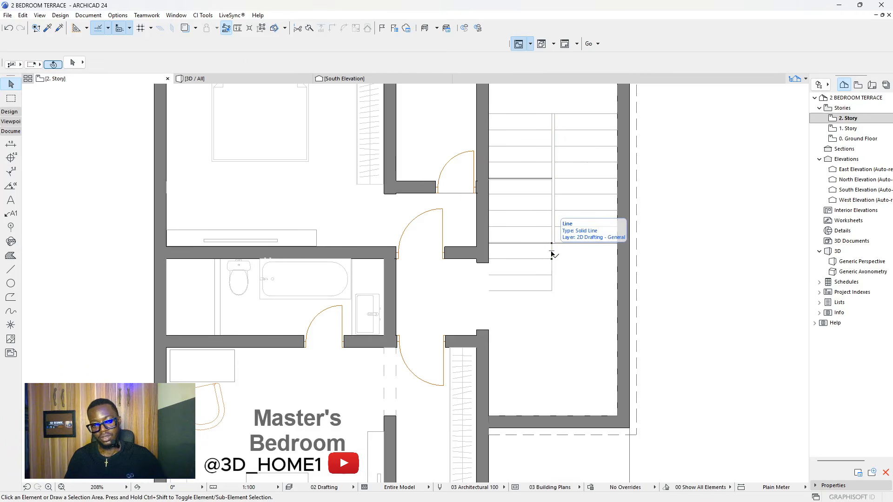
left_click(551, 255, "ctrl")
key("Delete")
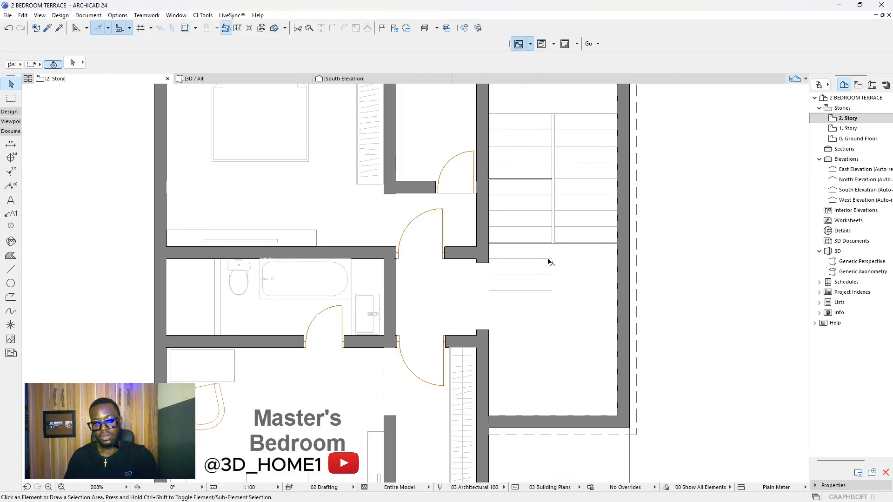
left_click(546, 260)
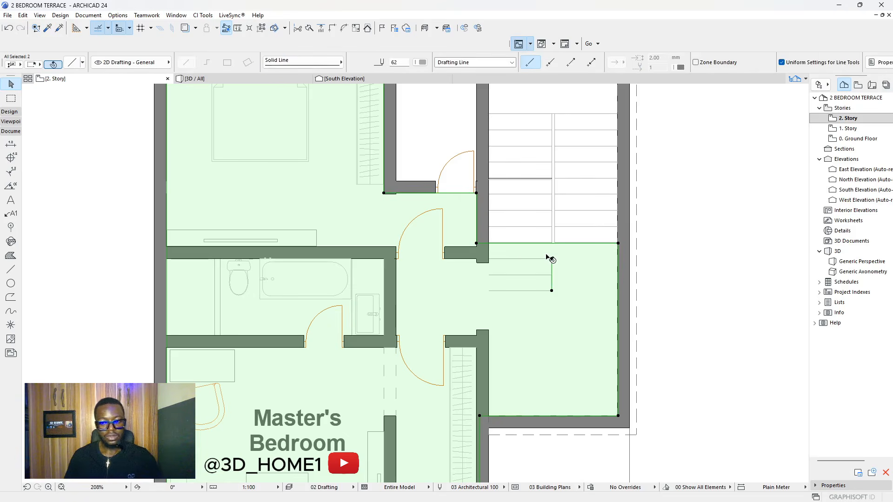
key("Escape")
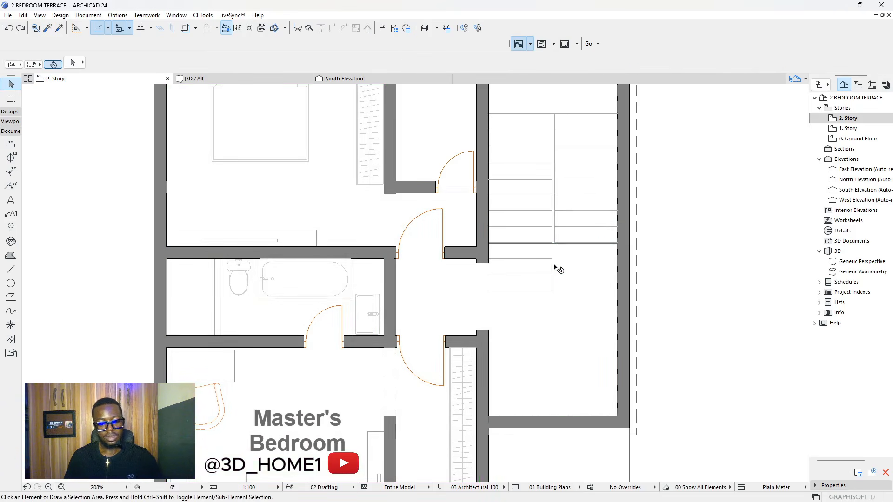
key("ctrl+z")
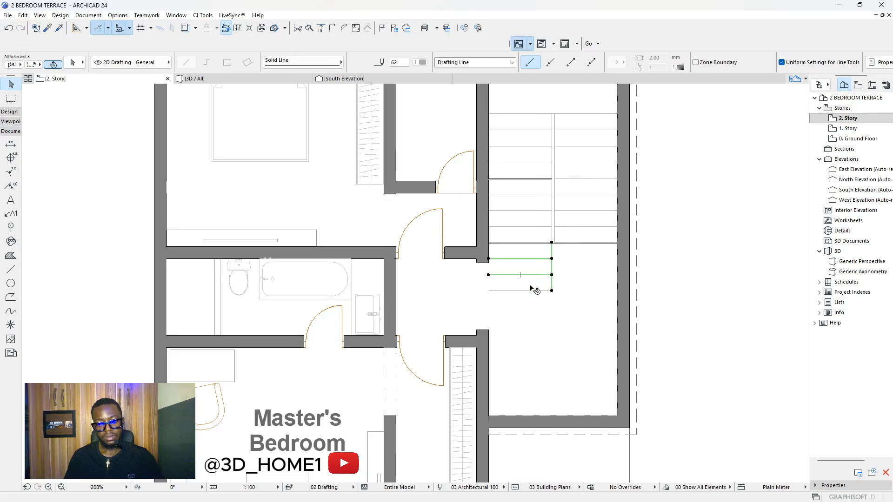
- Set the three tread lines overlapping the floor slab and their vertical side line to the Dashed line type
left_click(303, 62)
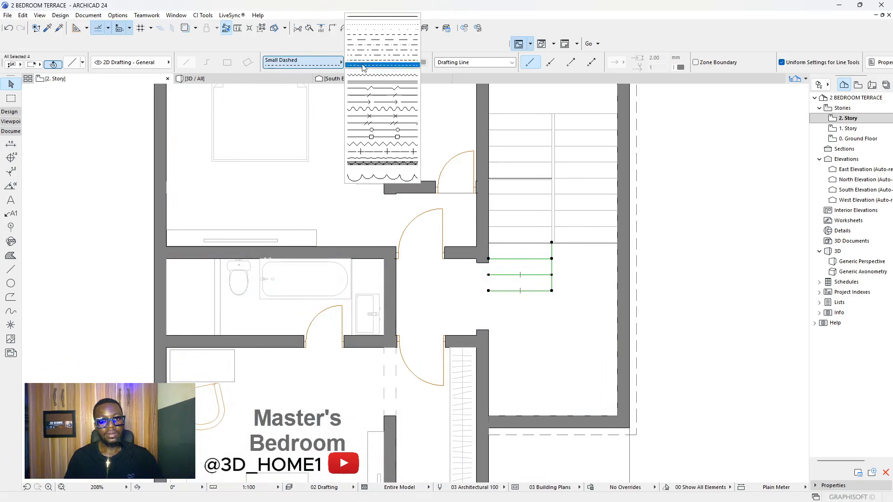
left_click(371, 30)
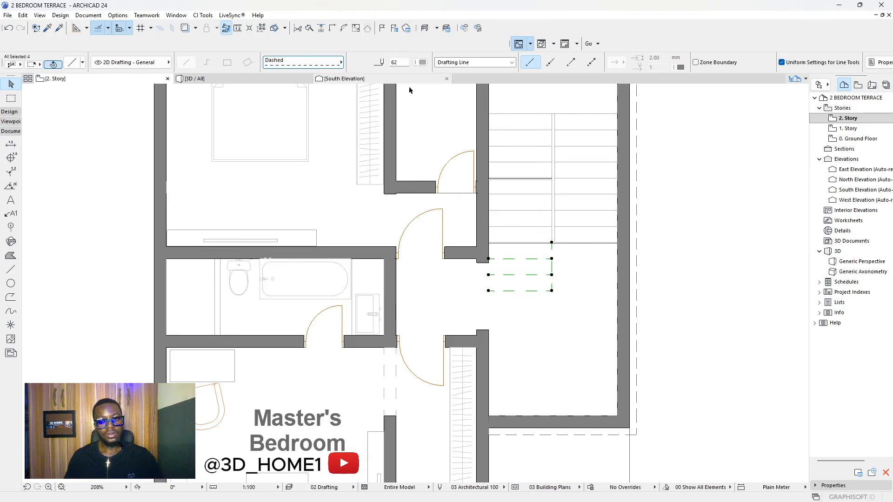
left_click(597, 236)
- Delete the dark pen 1 line crossing the stair flight beside the small room
scroll(514, 278, "down", 2)
scroll(513, 278, "down", 3)
scroll(535, 241, "up", 8)
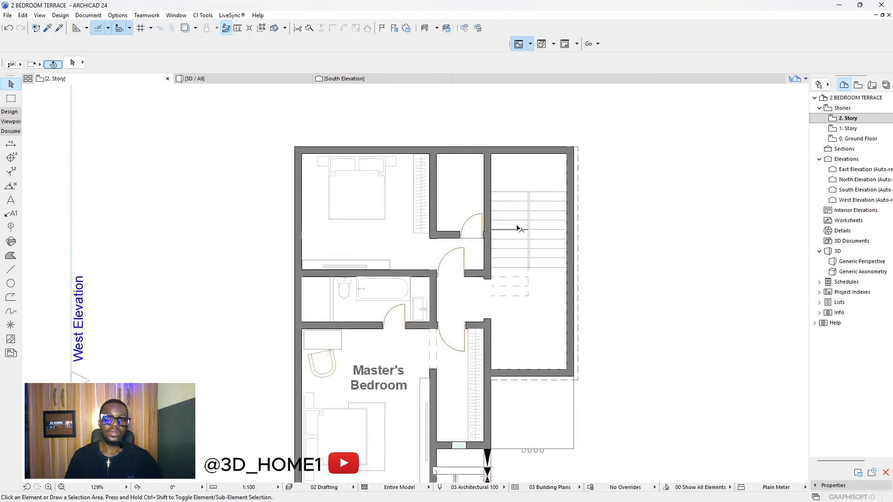
left_click(542, 234)
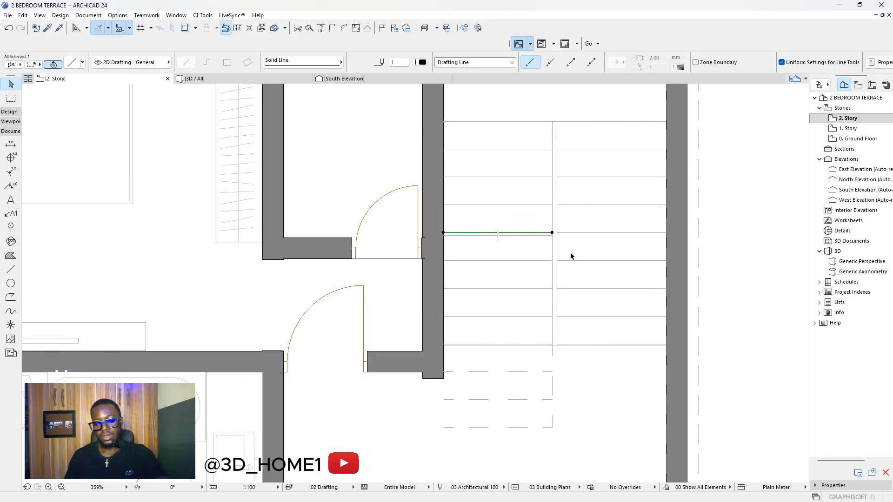
key("Delete")
scroll(521, 253, "down", 10)
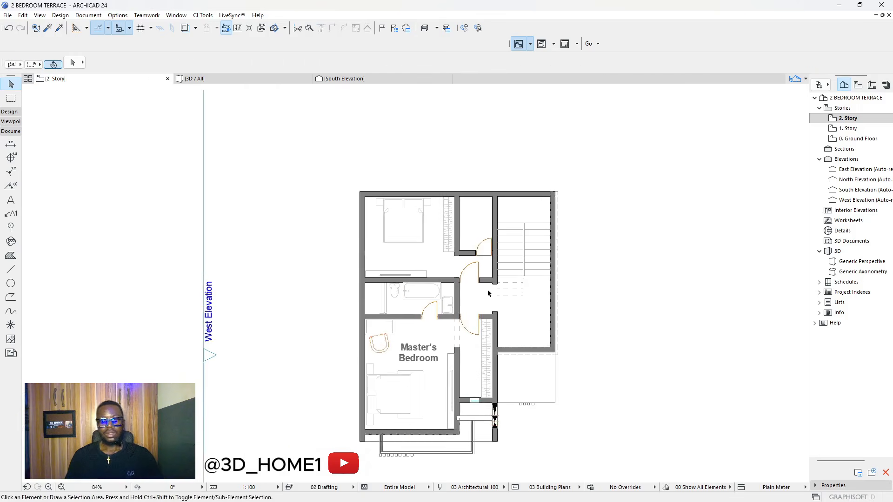
- Examine the stair landing and lobby on 2. Story against the 3D view and the 1. Story plan
scroll(539, 271, "up", 5)
scroll(529, 274, "down", 2)
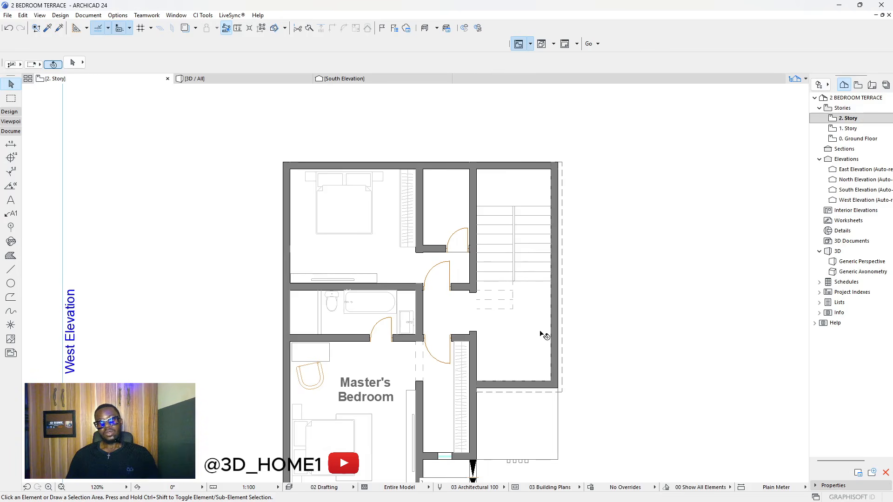
scroll(539, 305, "down", 1)
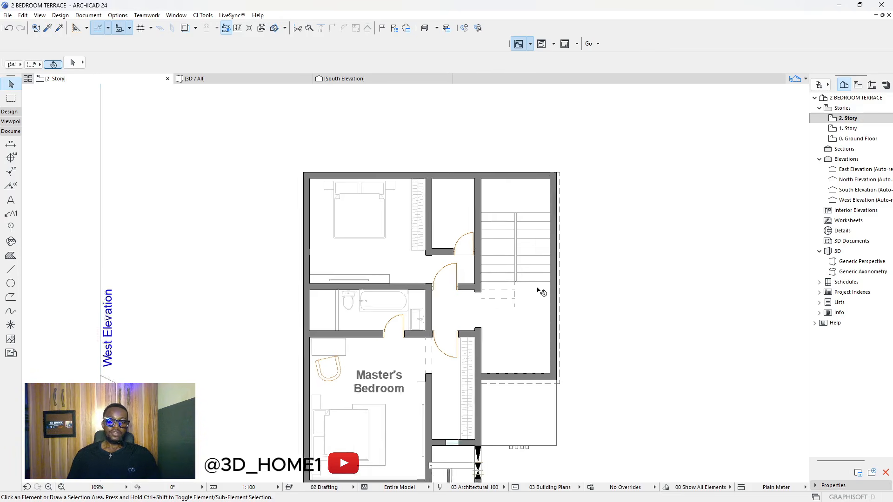
scroll(530, 309, "up", 1)
scroll(447, 279, "down", 3)
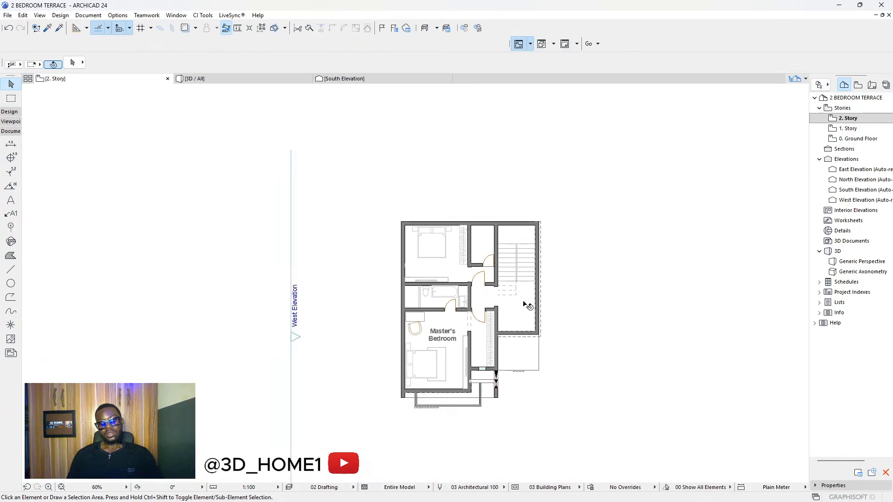
scroll(522, 319, "up", 3)
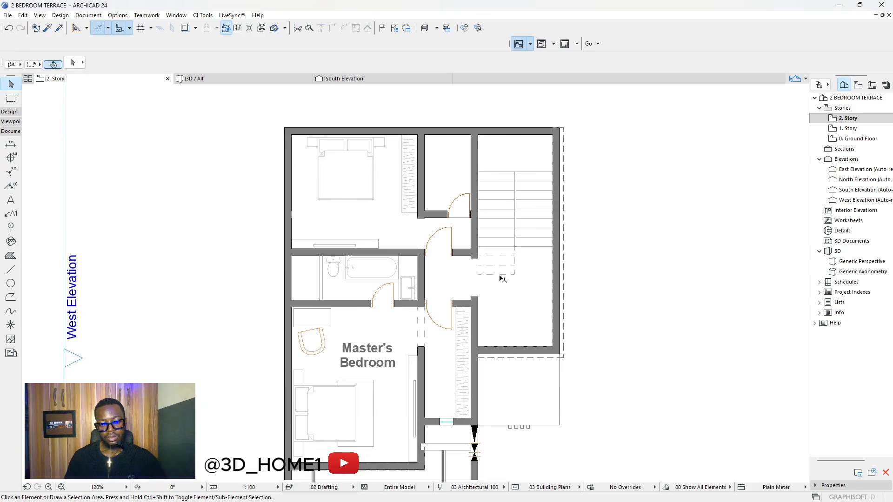
scroll(500, 278, "up", 1)
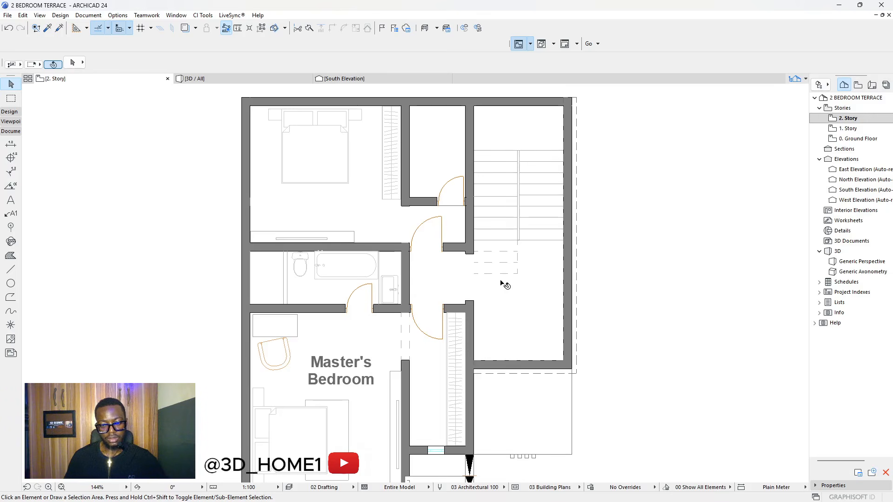
left_click(224, 80)
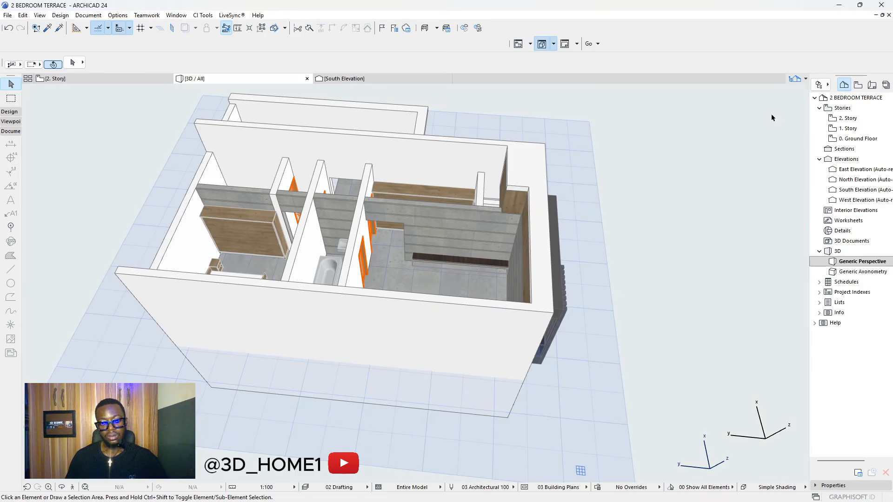
double_click(849, 128)
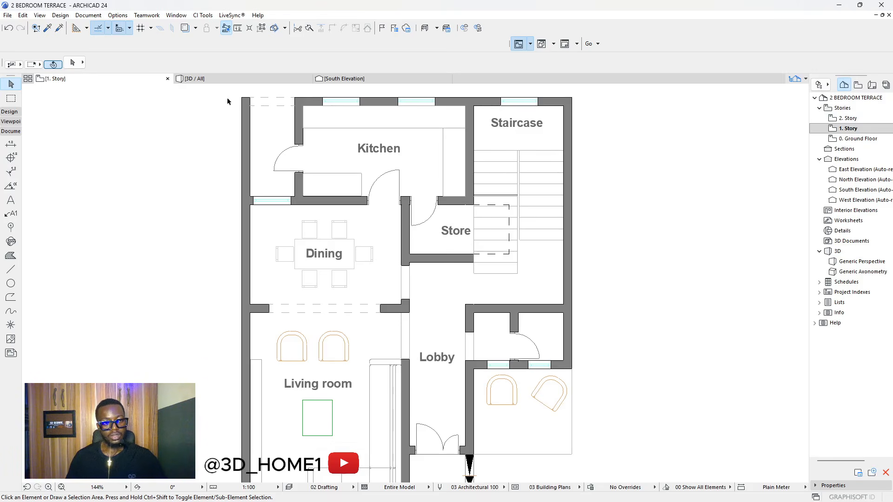
double_click(849, 118)
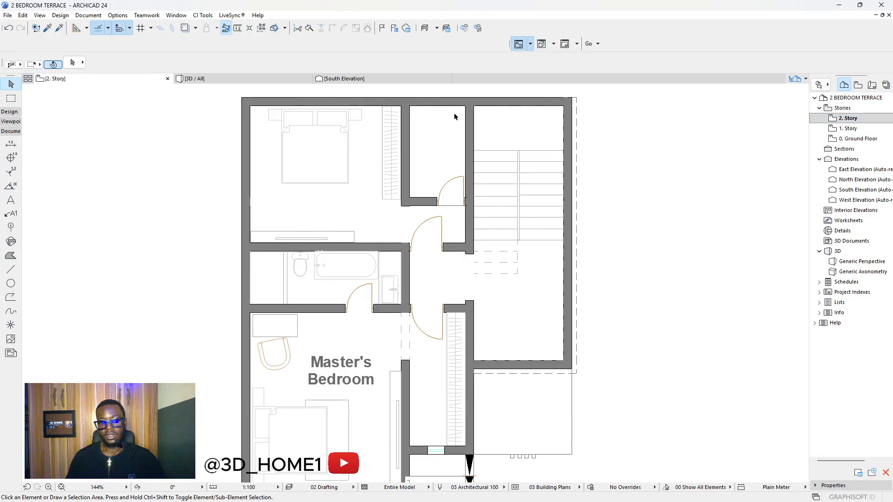
scroll(495, 247, "up", 2)
scroll(444, 259, "down", 2)
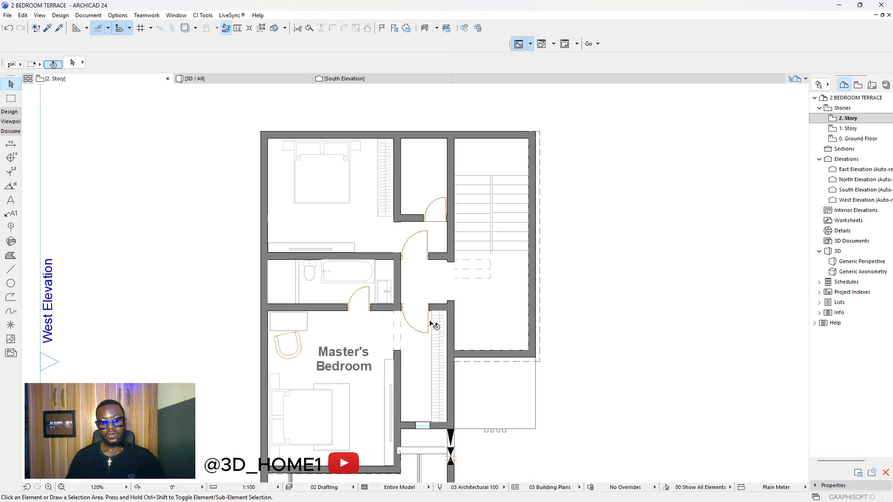
scroll(430, 322, "up", 1)
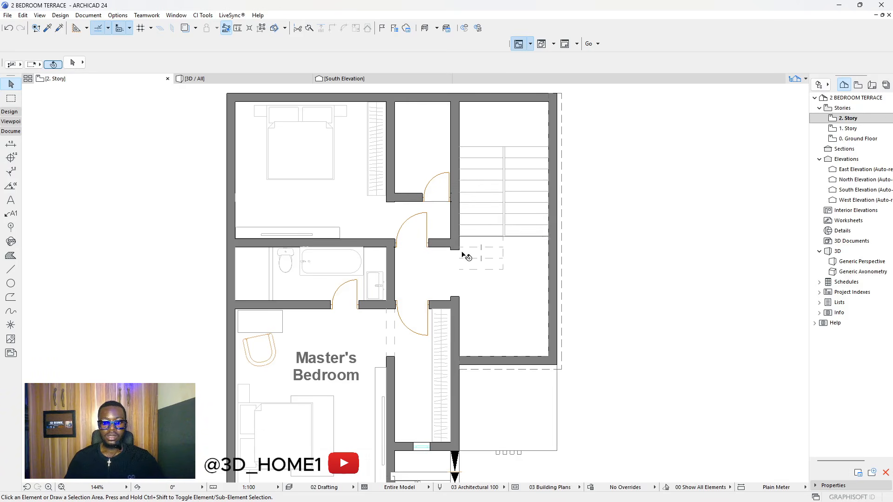
- Measure the gap between the wall end of the lobby's stair opening and the lowest dashed tread line
scroll(489, 265, "up", 1)
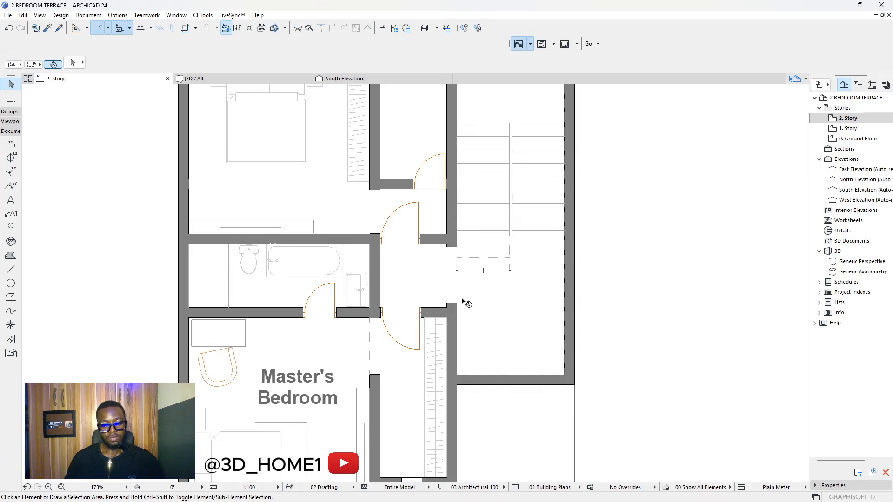
key("m")
left_click(457, 271)
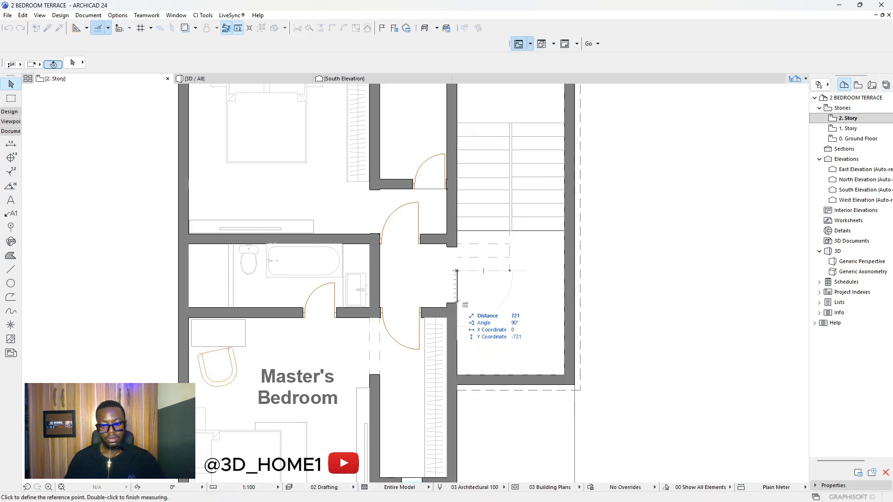
key("Escape")
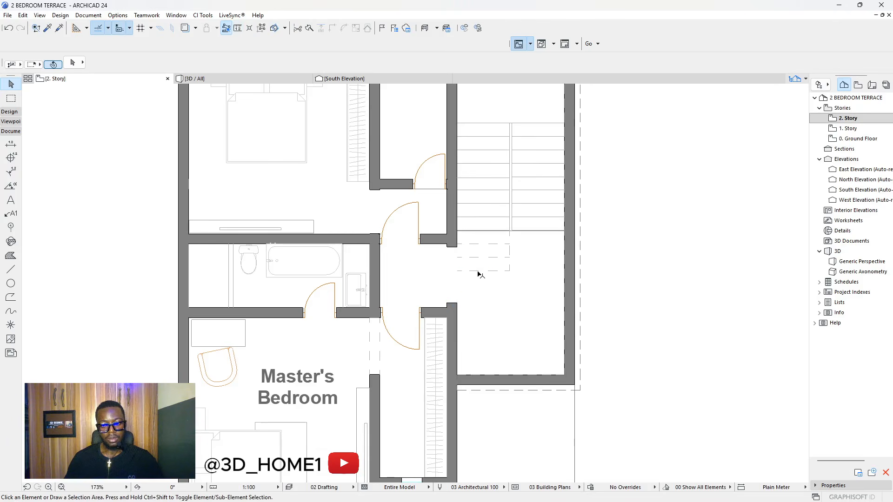
- Try to move the lowest dashed tread line 1200 mm down the stair landing
left_click(474, 271)
left_click(475, 271)
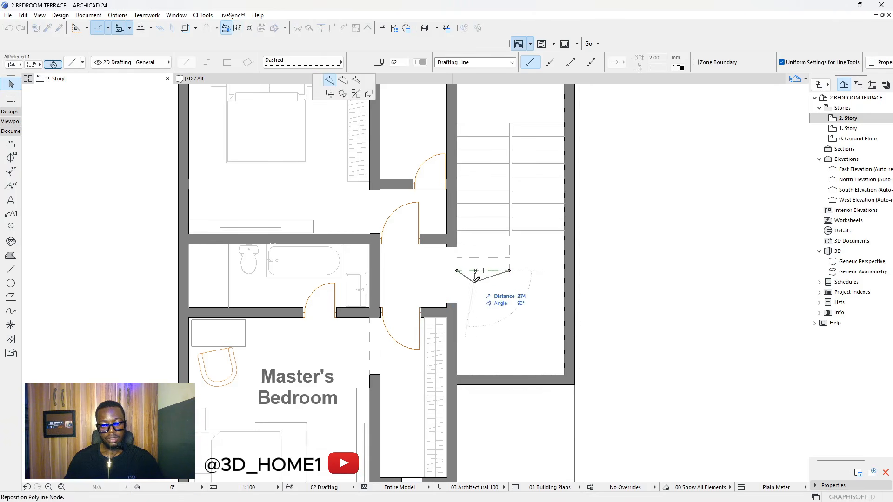
left_click(329, 94)
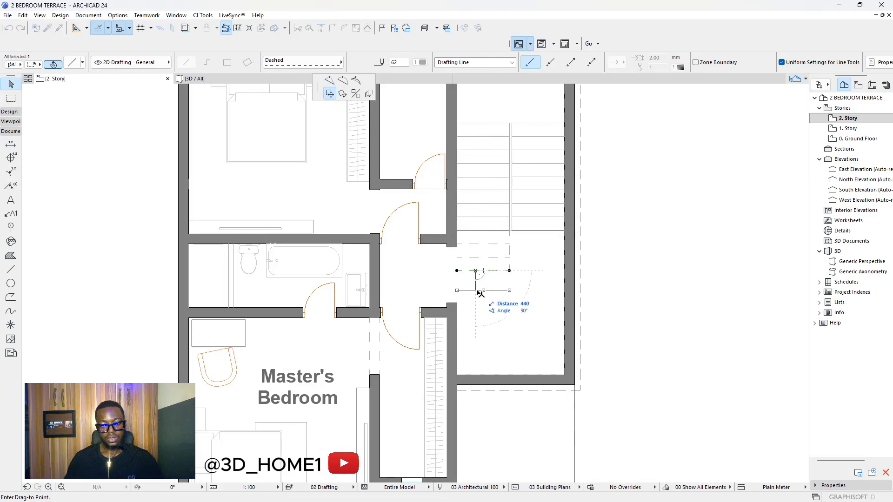
type("12")
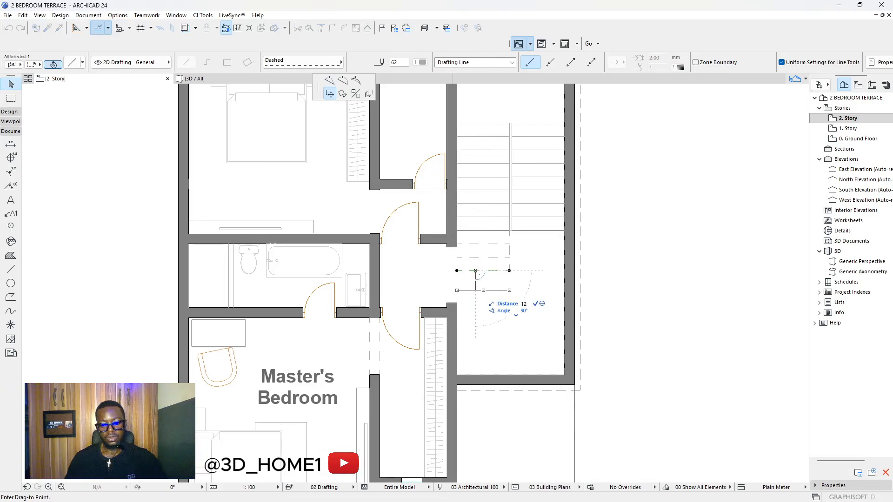
type("00")
key("Return")
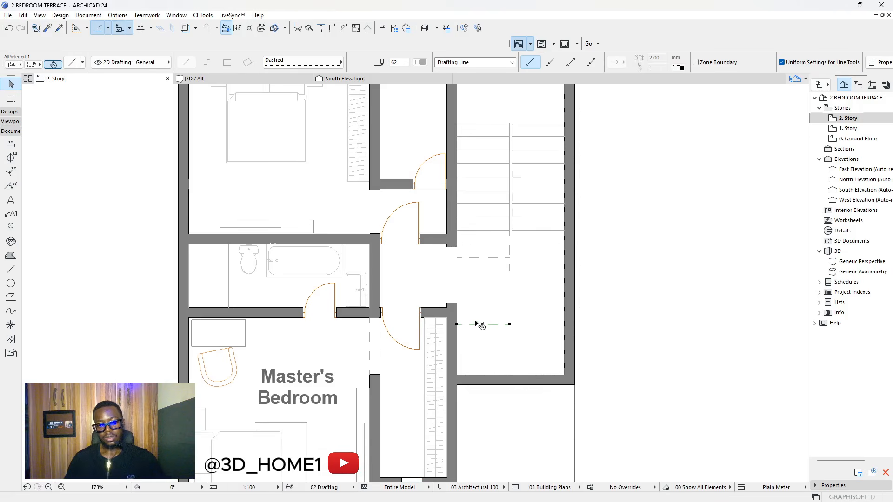
- Copy the lowest dashed tread line 1200 mm down the stair landing as a guide
left_click(493, 271)
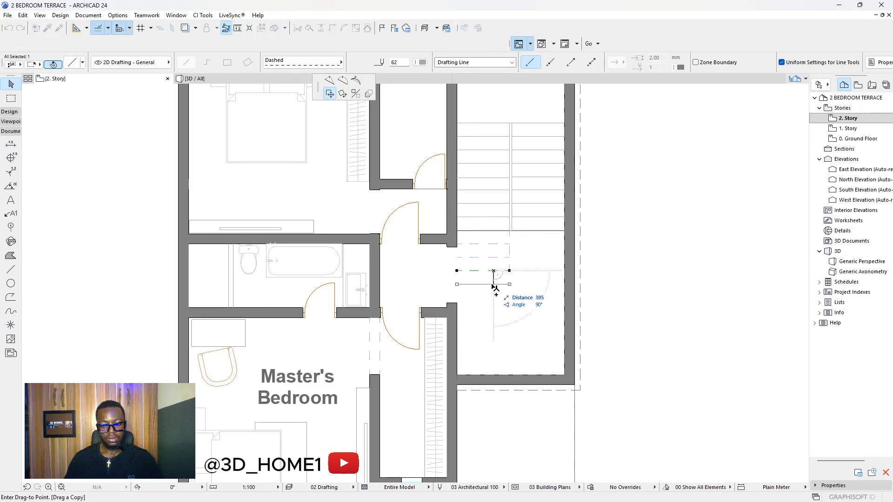
type("1200")
key("Return")
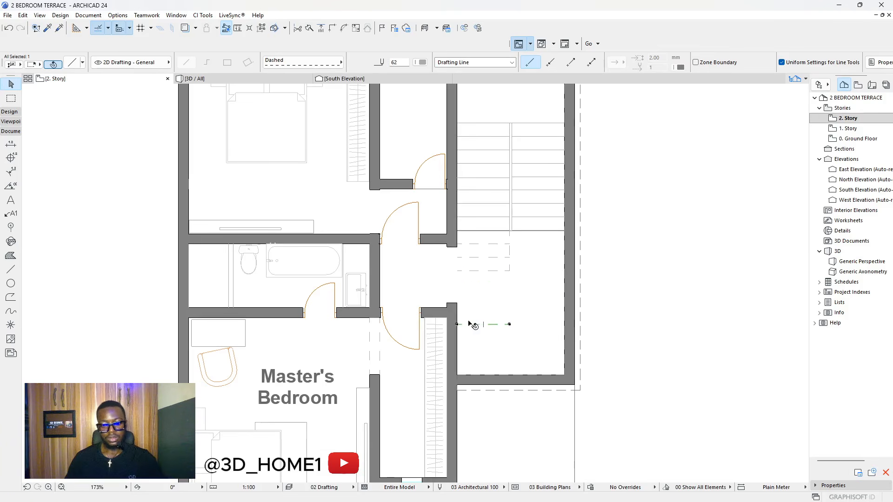
key("Escape")
- Copy the wall between the bathroom and Master's Bedroom down so its upper face meets the dashed guide line, and delete that guide line
scroll(458, 316, "up", 2)
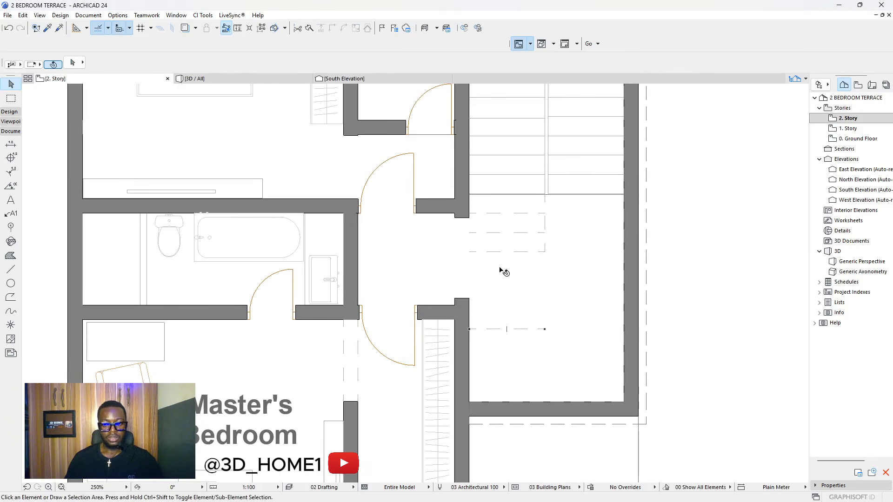
scroll(514, 252, "down", 2)
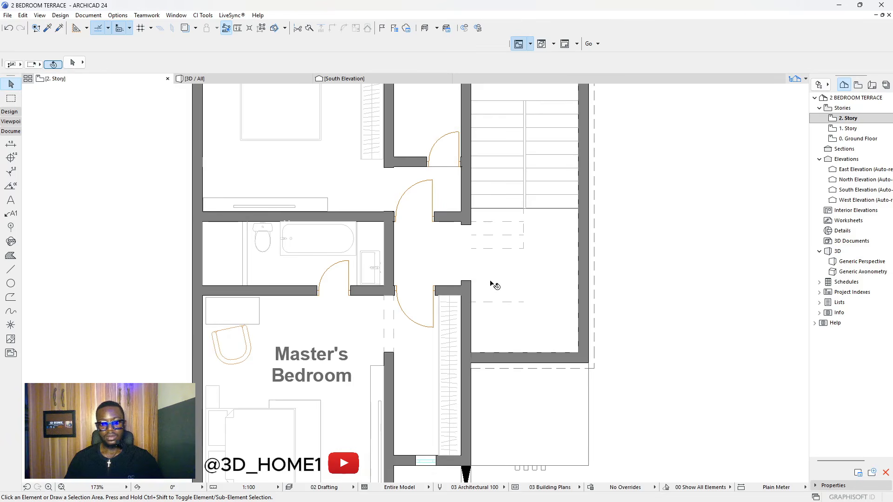
scroll(432, 293, "up", 2)
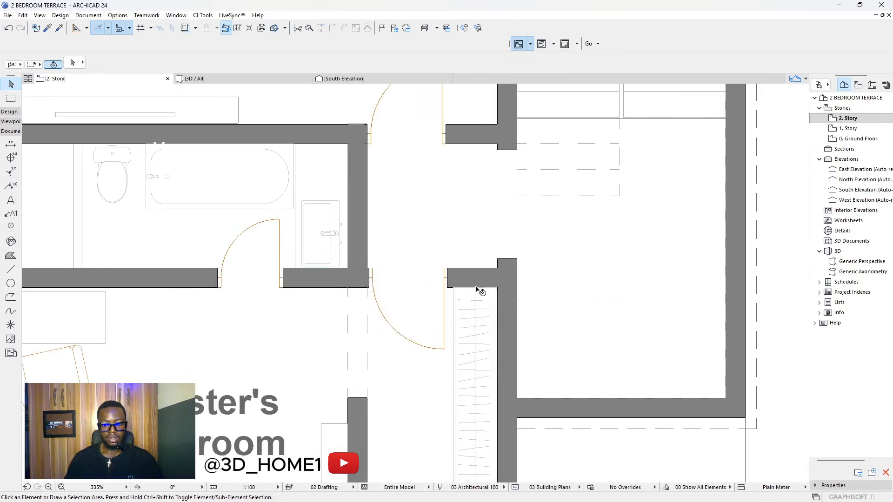
left_click(483, 279)
left_click(508, 278)
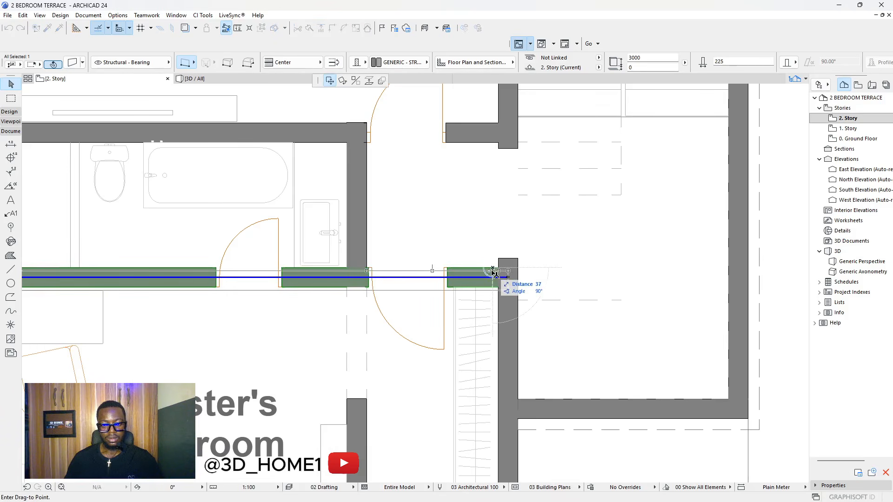
key("ctrl")
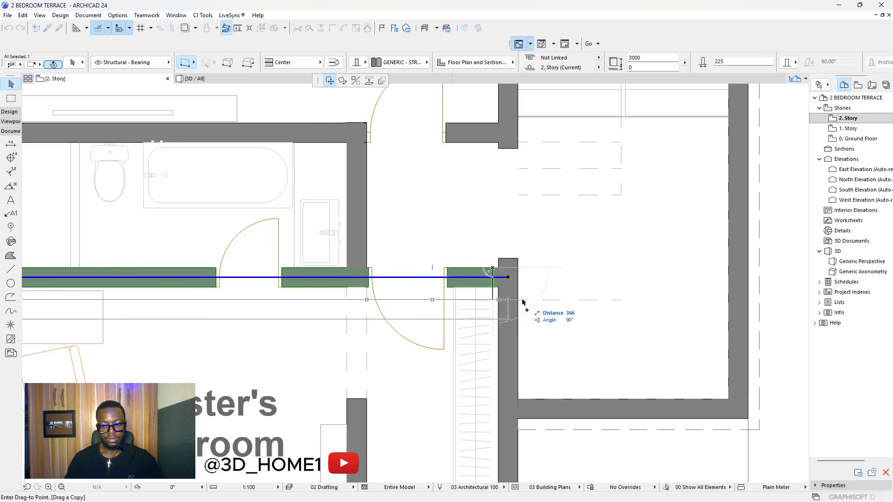
left_click(610, 303)
left_click(549, 301)
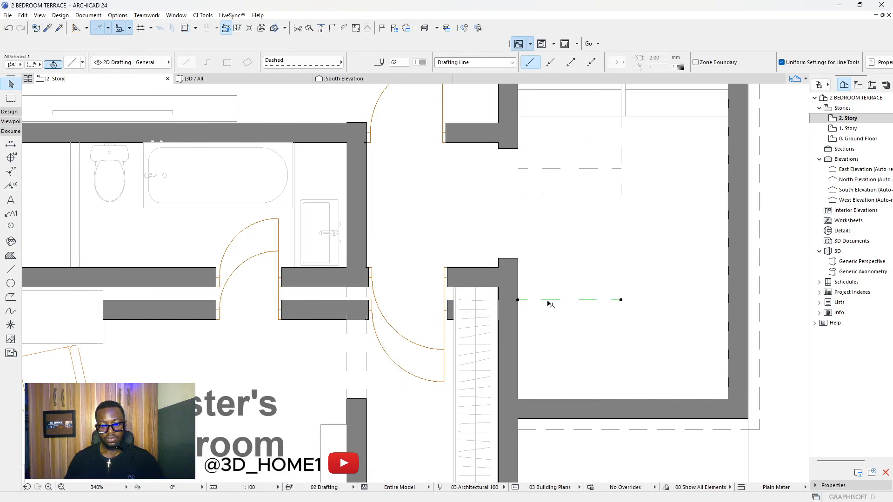
left_click(546, 305)
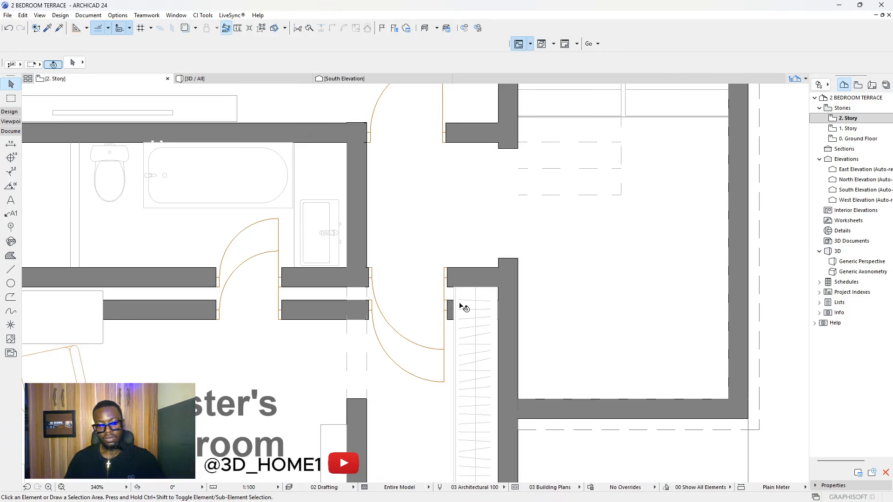
- Shorten the wardrobe's upper end to the lower face of the copied wall
left_click(472, 297)
left_click_drag(456, 289, 455, 322)
left_click(532, 305)
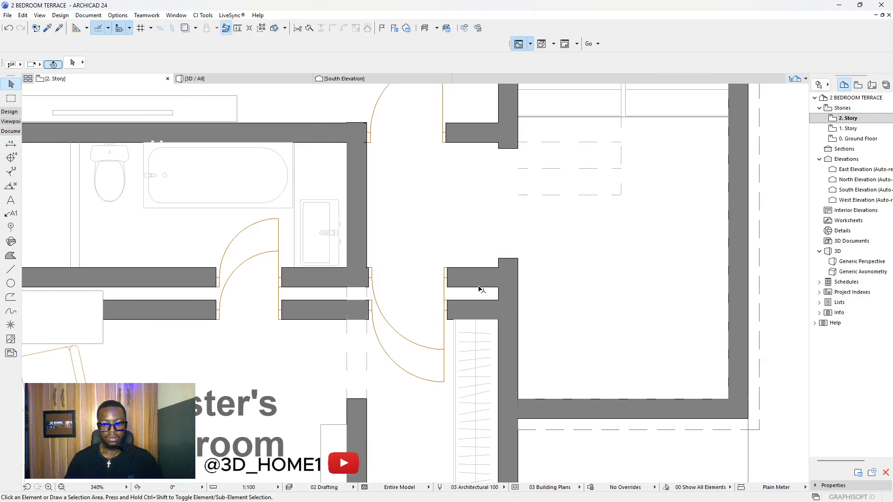
- Trim away the old wall segments and door between the lobby and the copied wall, and delete the remaining stair side wall
left_click(507, 293, "ctrl")
left_click(503, 278)
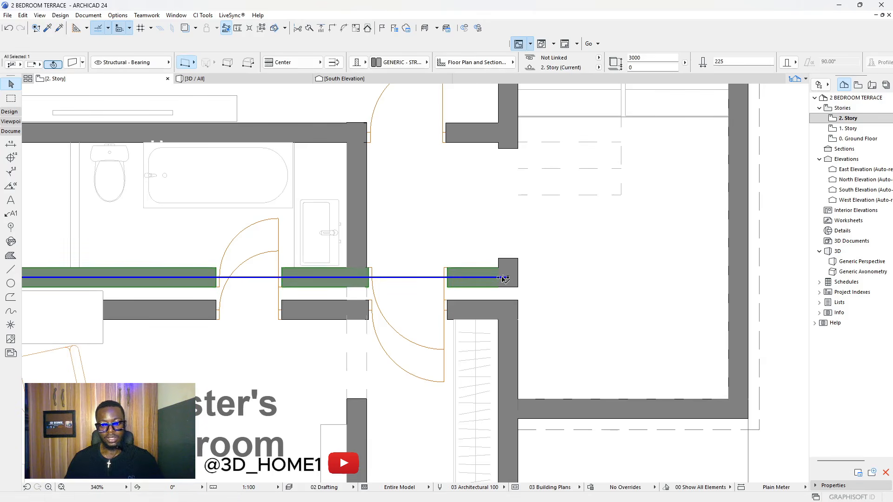
left_click(461, 280, "ctrl")
left_click(511, 275)
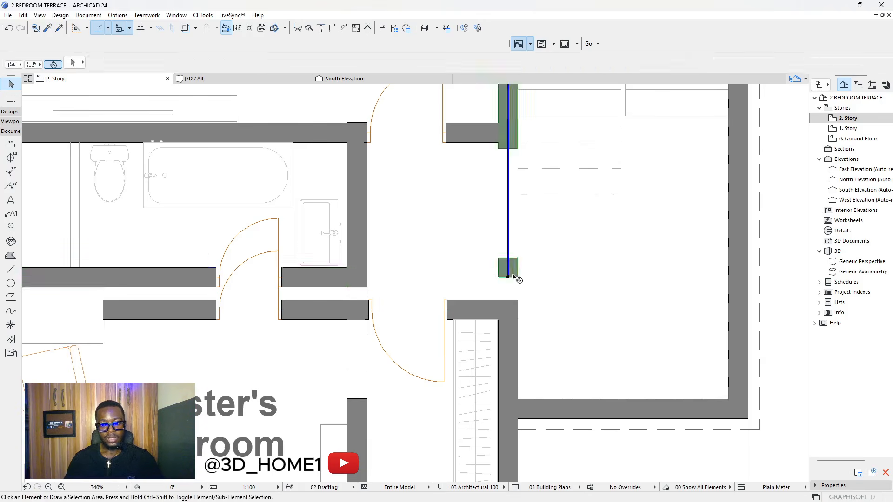
key("Delete")
- Trim away the copied wall's stretch with its duplicate door across the Master's Bedroom, up to the dashed opening beside the wardrobe passage
left_click(333, 311)
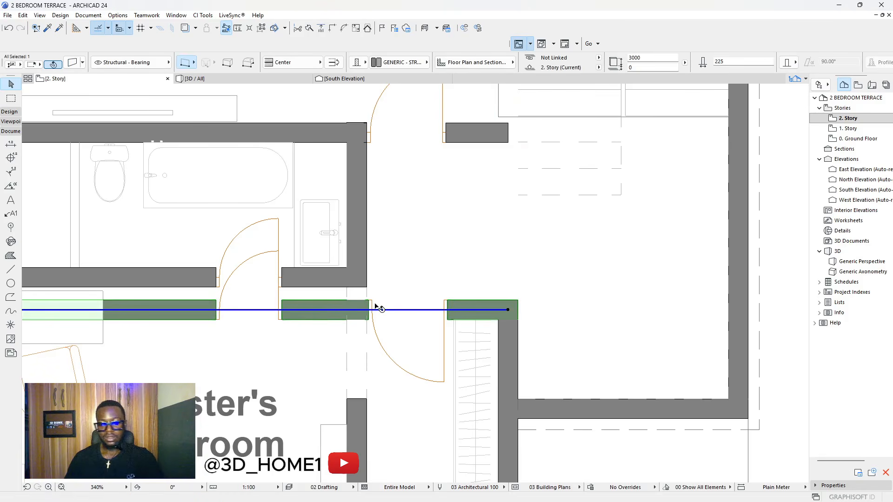
key("Delete")
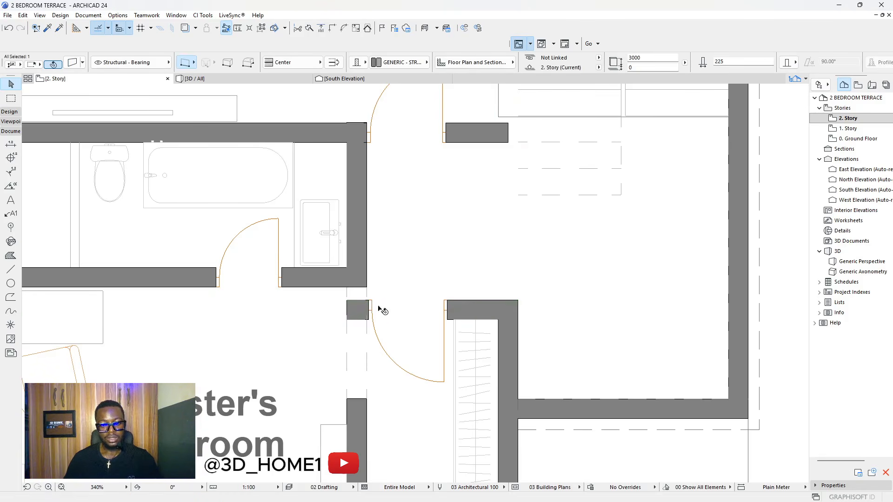
scroll(487, 283, "down", 3)
scroll(483, 282, "down", 2)
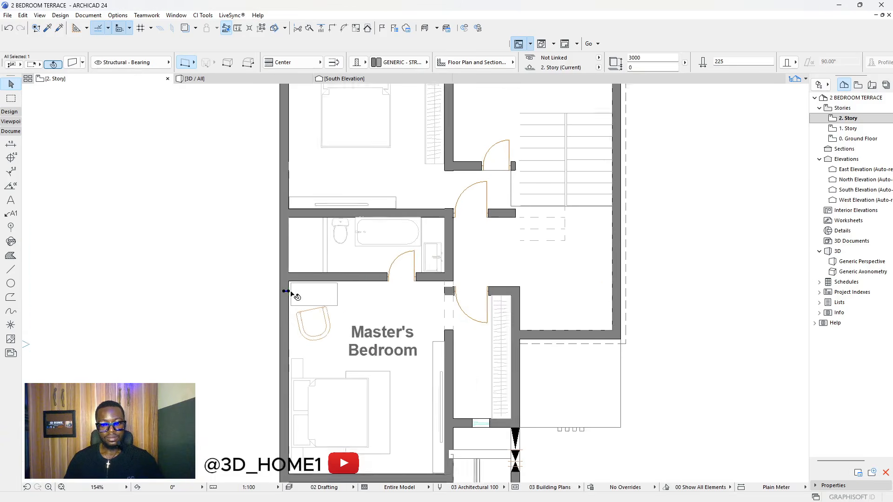
scroll(286, 291, "up", 5)
key("Escape")
scroll(286, 291, "down", 5)
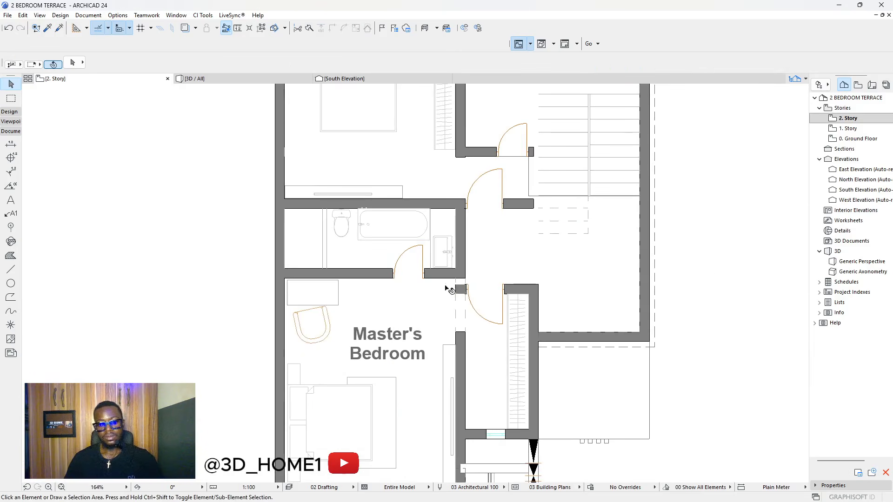
- Move the rectangular door opening between the Master's Bedroom and the wardrobe passage down so its upper edge meets the copied wall's lower face
scroll(430, 285, "up", 3)
scroll(516, 274, "down", 2)
scroll(484, 277, "up", 2)
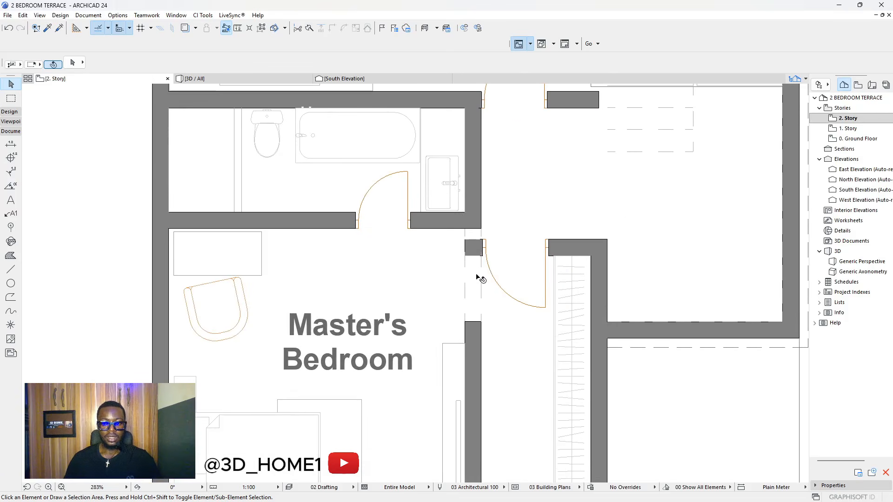
left_click(475, 263)
key("Escape")
left_click(476, 261)
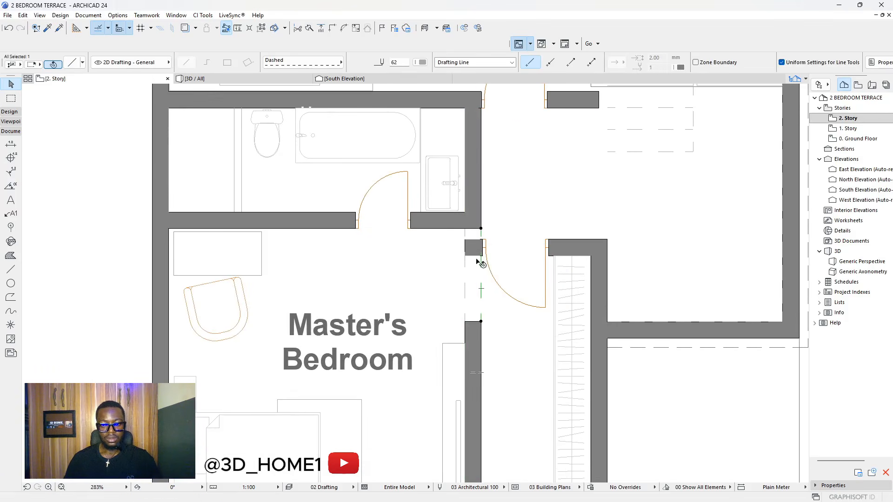
key("Escape")
left_click(475, 258)
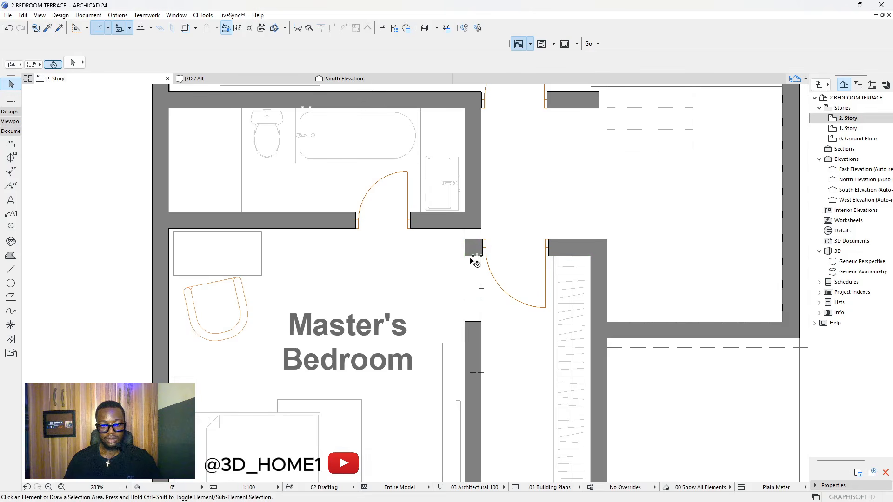
left_click(482, 229)
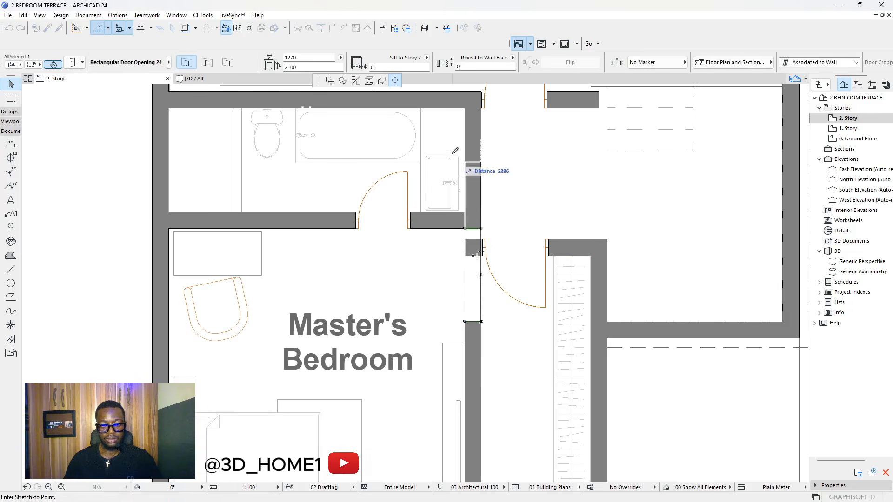
left_click(329, 85)
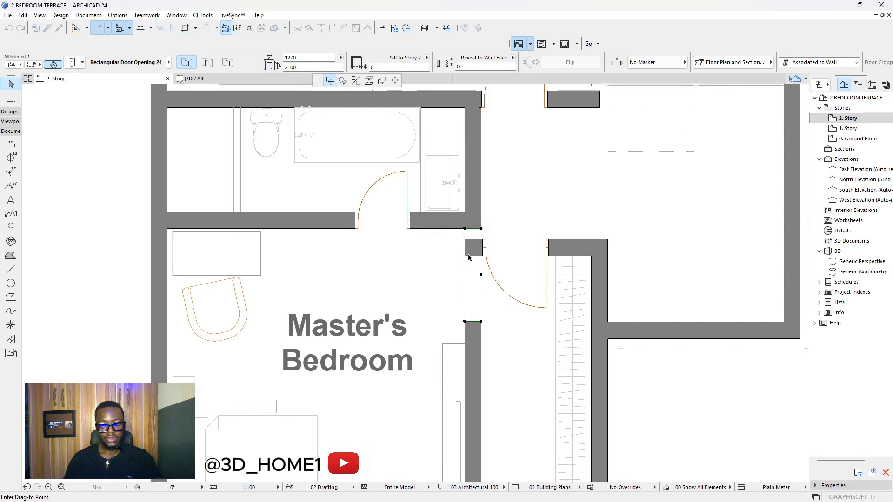
scroll(469, 255, "up", 3)
left_click(490, 256)
key("Escape")
scroll(486, 260, "down", 4)
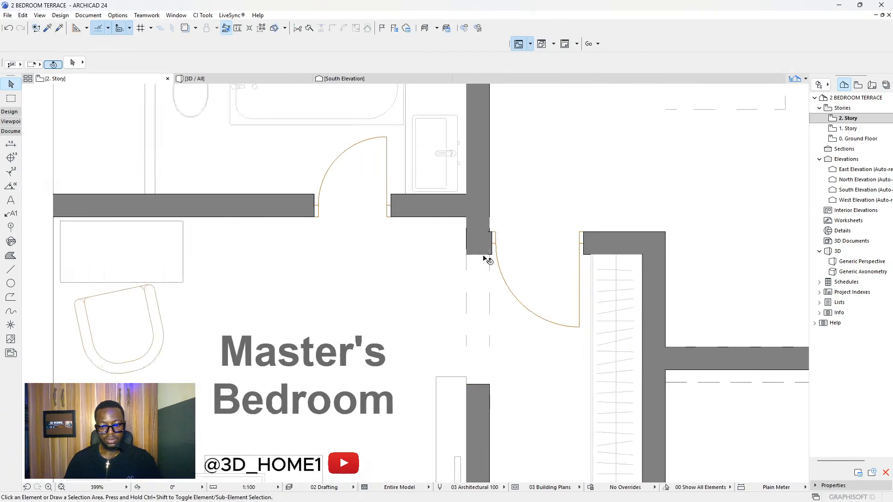
- Shorten the upper end of the Coffee Table console along the Master's Bedroom wall to below the wall's end, giving it a 3270 mm depth
scroll(479, 377, "up", 5)
left_click(451, 283)
key("Escape")
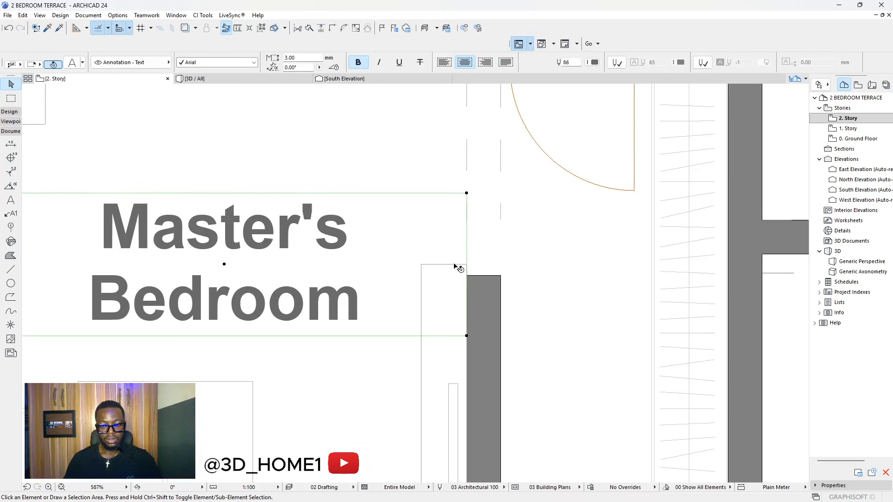
left_click(424, 280)
key("Escape")
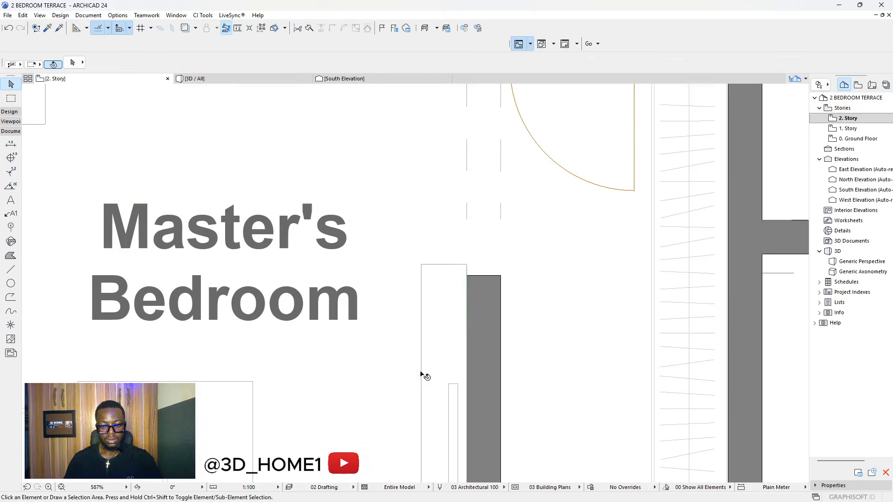
left_click(422, 370)
key("Escape")
left_click(425, 360)
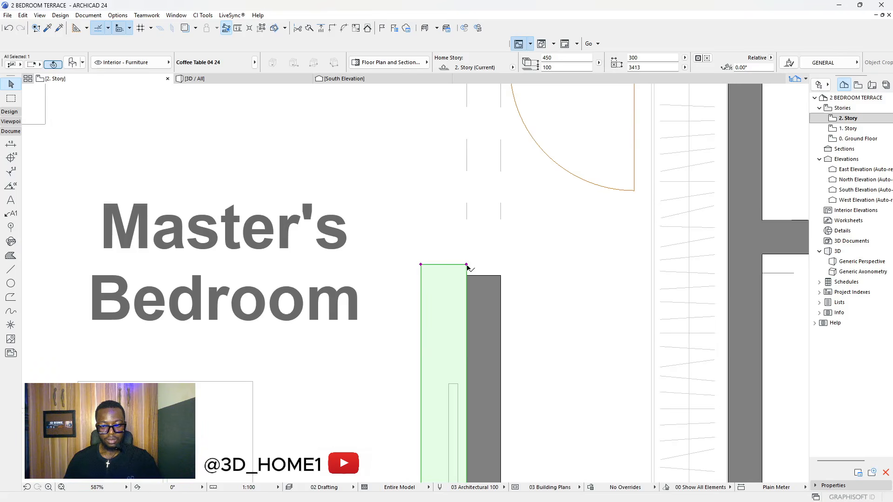
left_click(467, 265)
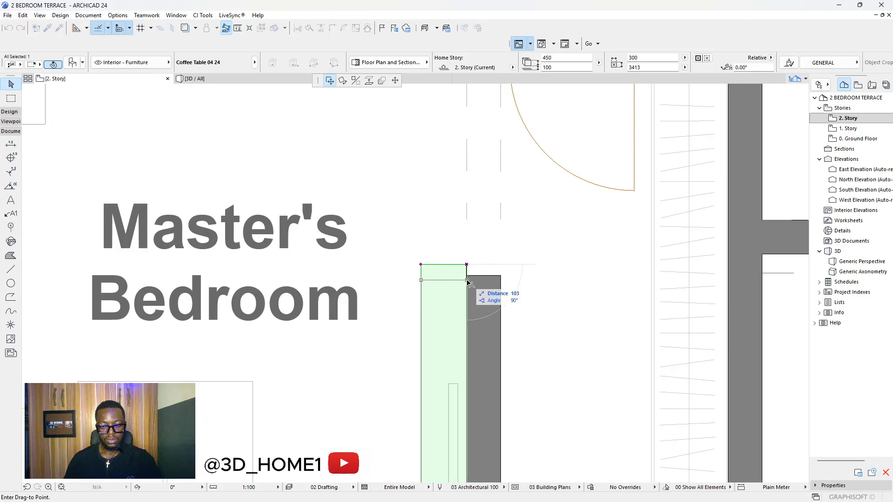
left_click(395, 81)
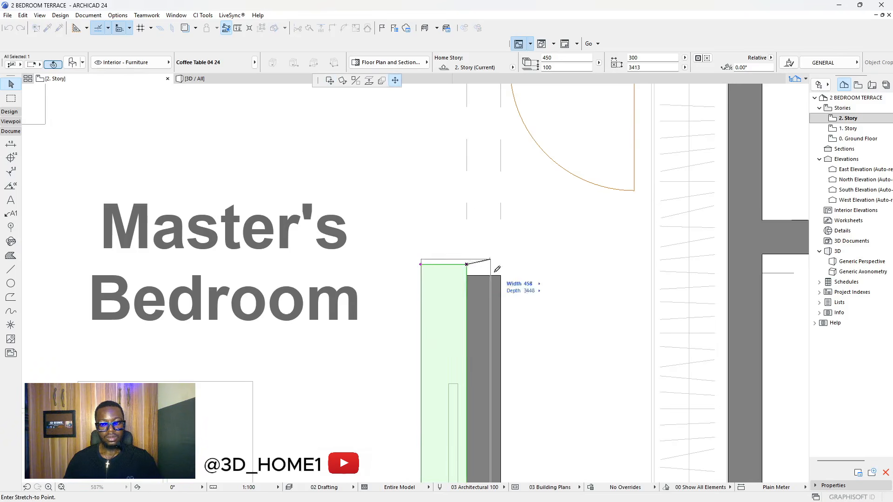
left_click(469, 282)
scroll(470, 282, "down", 5)
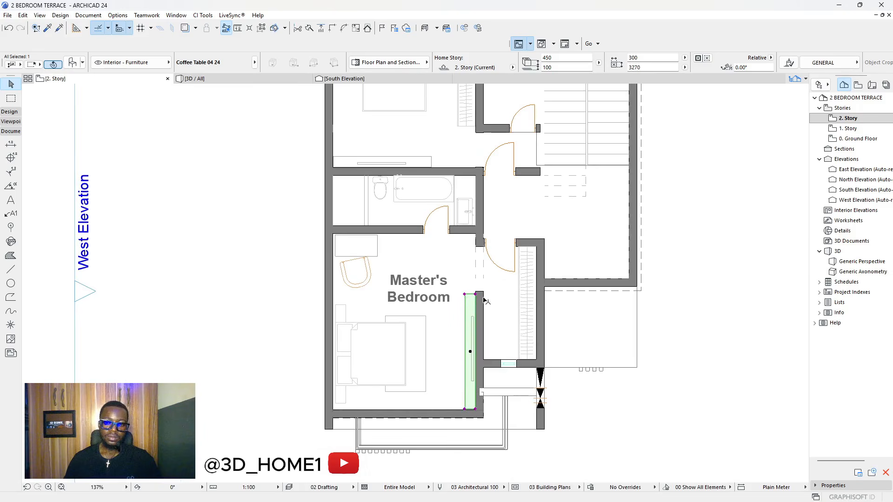
left_click(490, 261)
- Move the two dashed lines of the wardrobe passage opening down so they start at the lower face of the copied wall
scroll(490, 251, "up", 3)
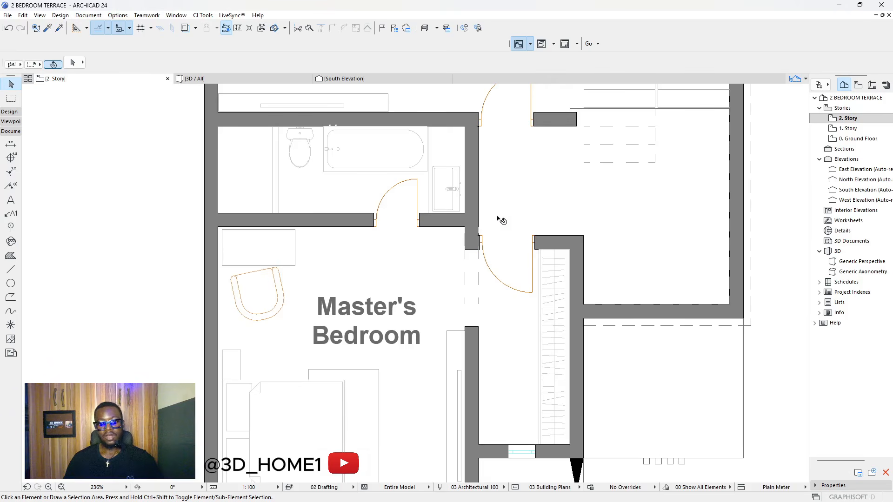
scroll(481, 242, "up", 3)
left_click(474, 283)
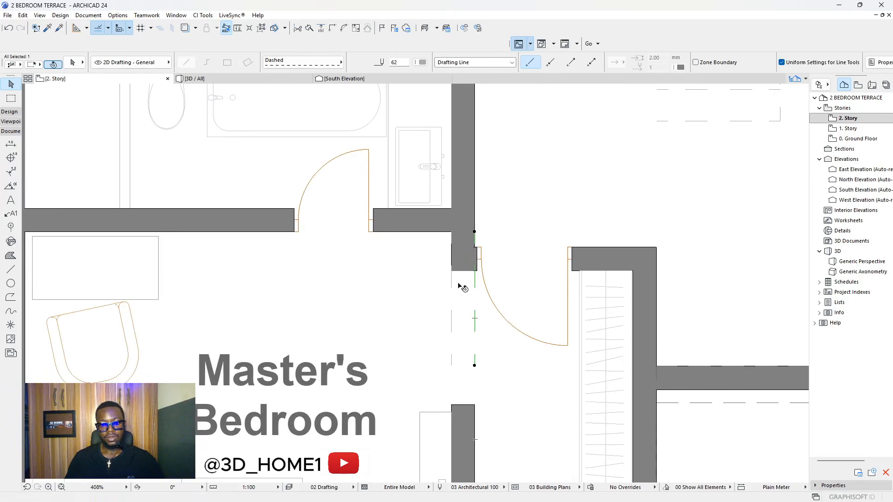
left_click(451, 232)
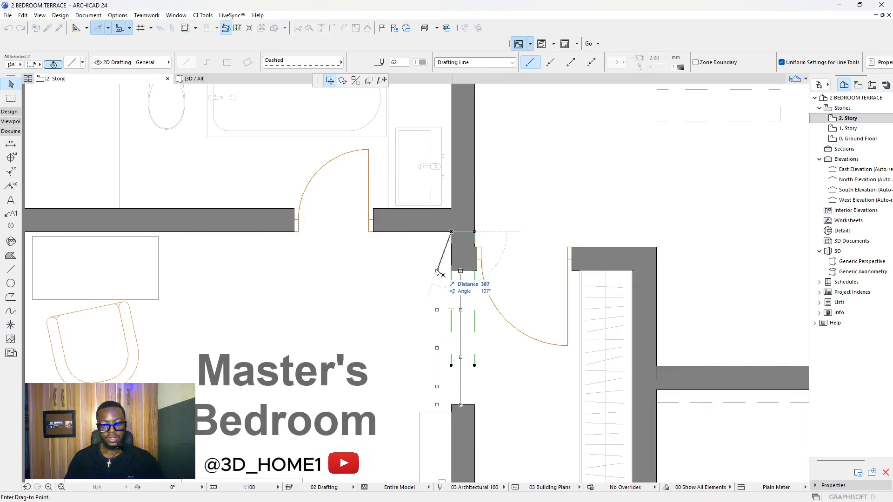
left_click(451, 271)
key("Escape")
scroll(452, 273, "down", 4)
scroll(535, 283, "down", 5)
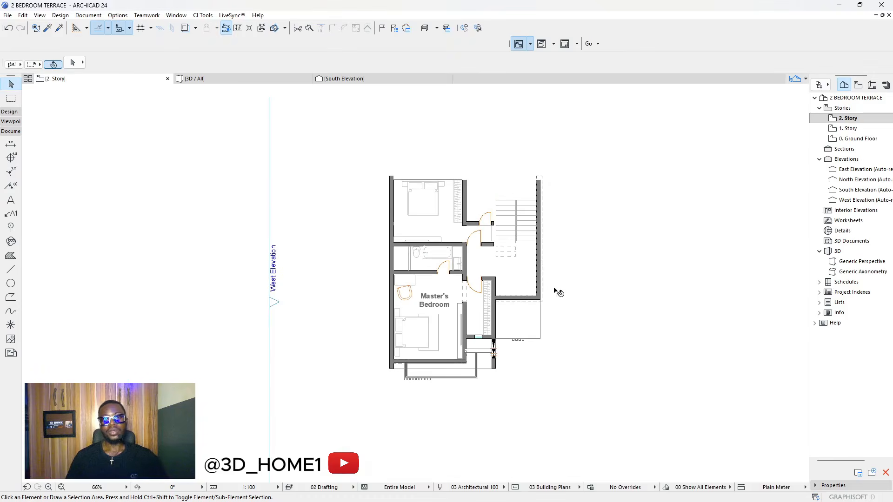
- Extend the wardrobe's outer wall up beside the staircase to the upper exterior wall, and trim away its stretch across the lobby
scroll(511, 254, "up", 4)
scroll(496, 252, "up", 3)
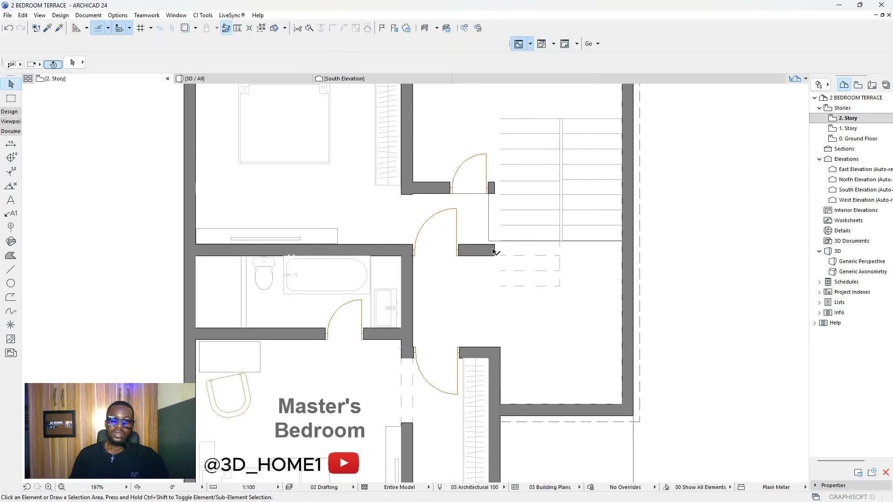
scroll(486, 279, "down", 4)
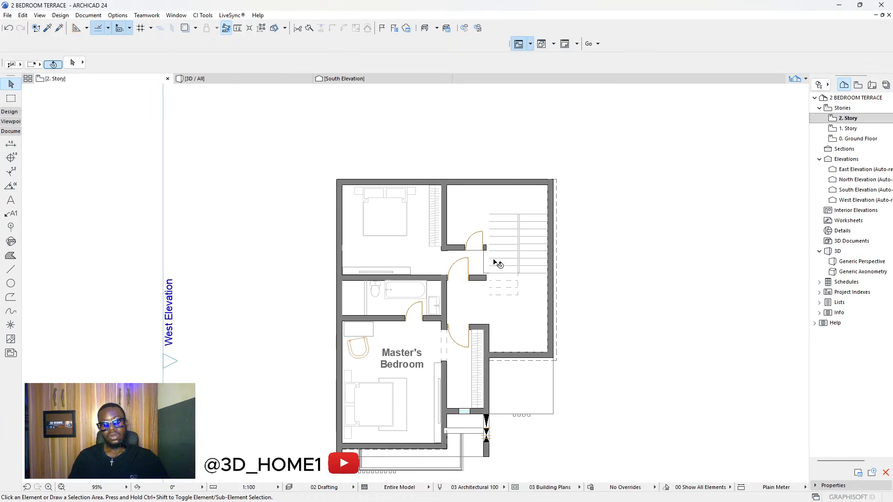
left_click(488, 336)
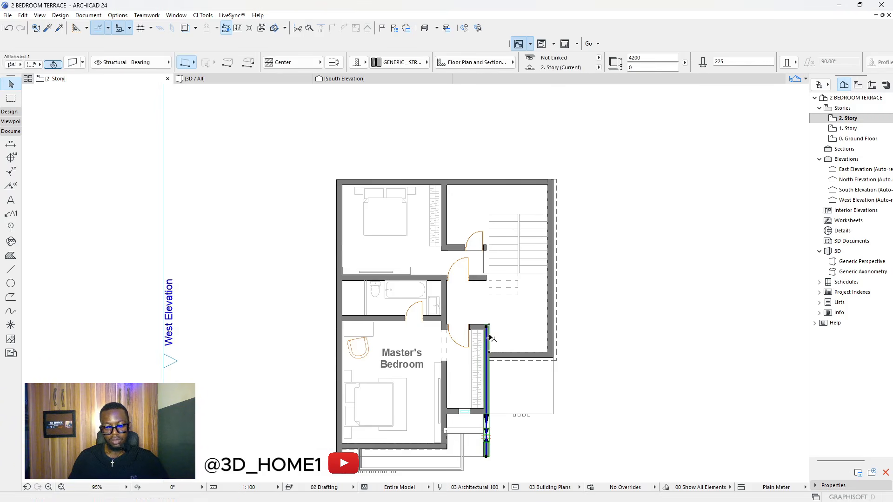
left_click(487, 327)
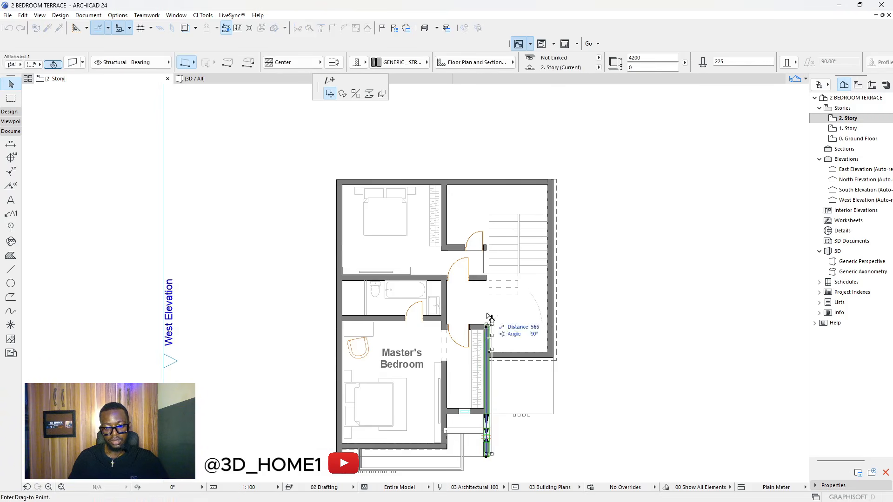
left_click(330, 79)
left_click(487, 180)
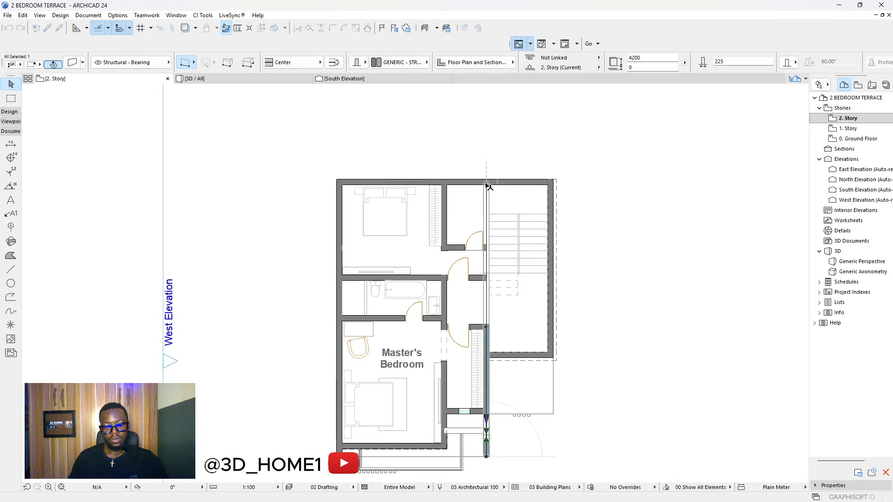
key("Escape")
left_click(487, 303, "ctrl")
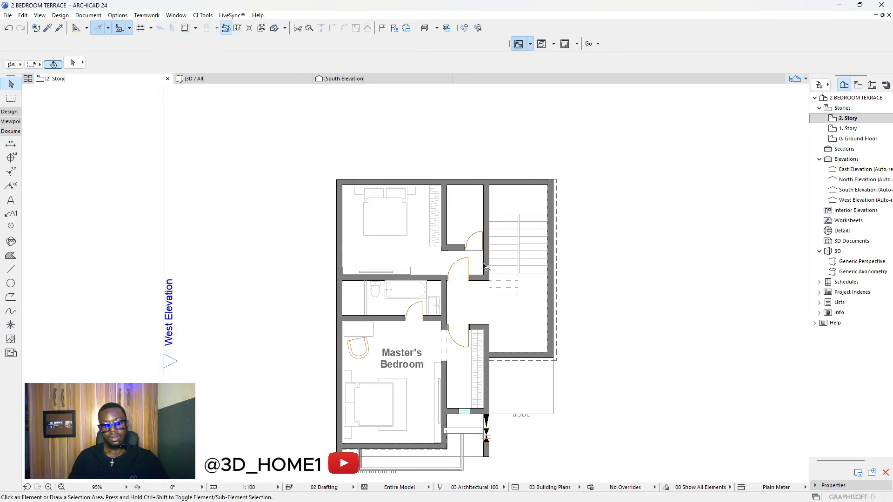
- Examine the lobby, the wardrobe passage entrance and the open landing area below the staircase
scroll(484, 266, "up", 2)
scroll(483, 275, "down", 4)
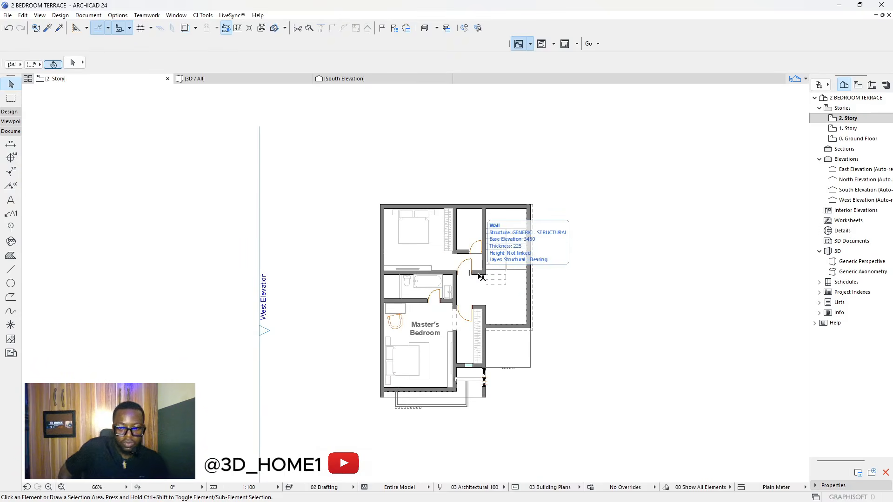
scroll(497, 288, "up", 5)
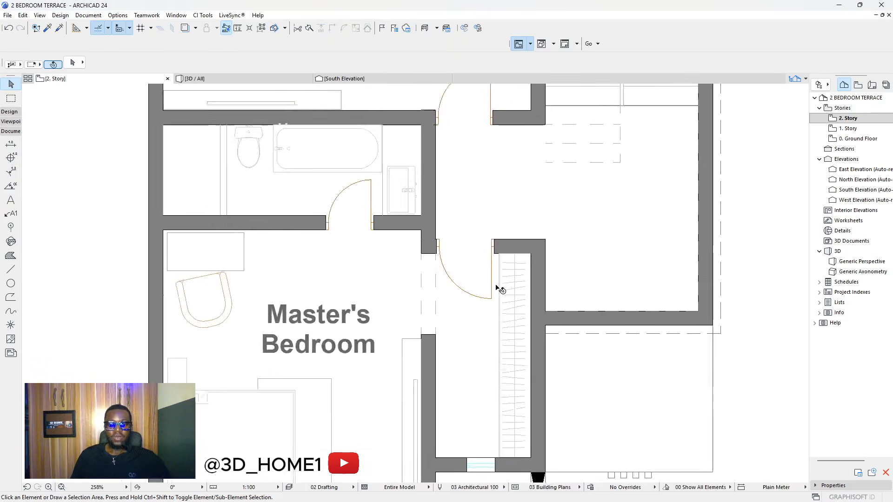
scroll(425, 239, "up", 3)
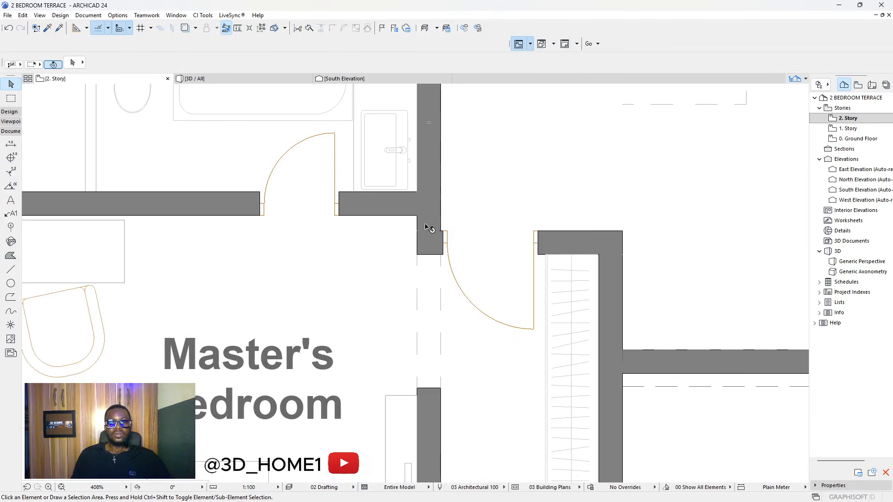
scroll(433, 230, "down", 3)
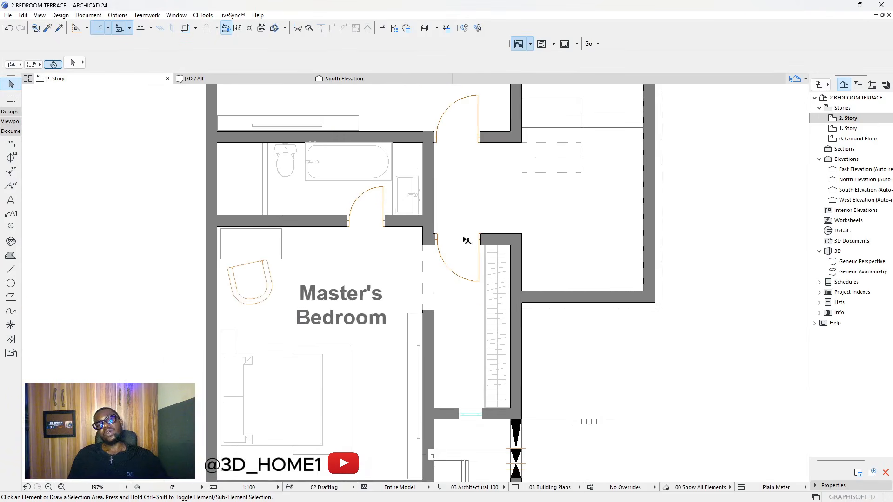
scroll(469, 195, "down", 3)
scroll(469, 192, "up", 3)
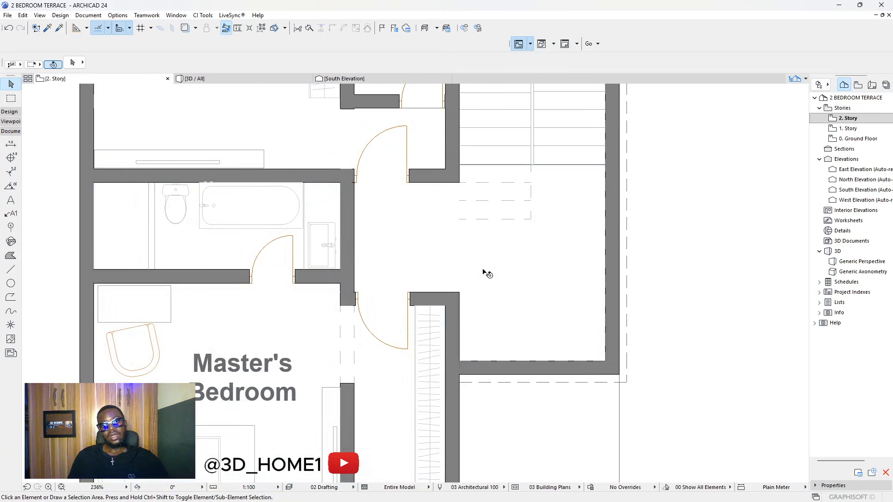
scroll(508, 291, "down", 2)
scroll(508, 291, "up", 1)
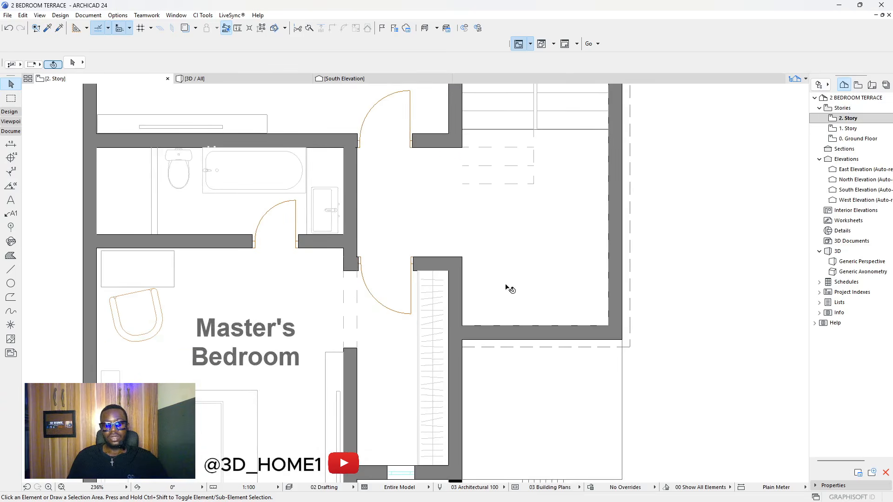
scroll(399, 276, "down", 3)
scroll(475, 281, "up", 2)
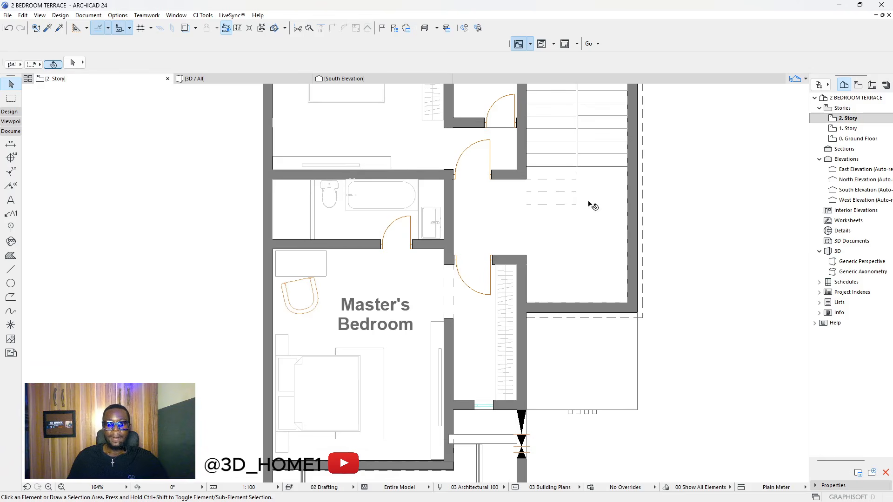
- Place two copies of the Master's Bedroom sofa chair side by side in the open landing area below the staircase
left_click(300, 296)
left_click_drag(301, 296, 552, 282)
left_click(552, 281)
- Rotate the landing chair nearer the wardrobe wall about its centre so that it angles opposite to the other chair
left_click(554, 274)
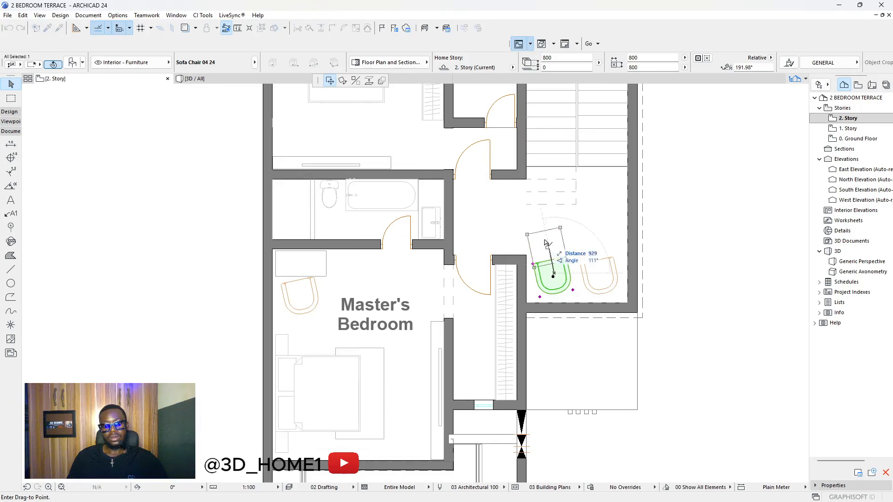
left_click(342, 80)
left_click(553, 277)
left_click(539, 249)
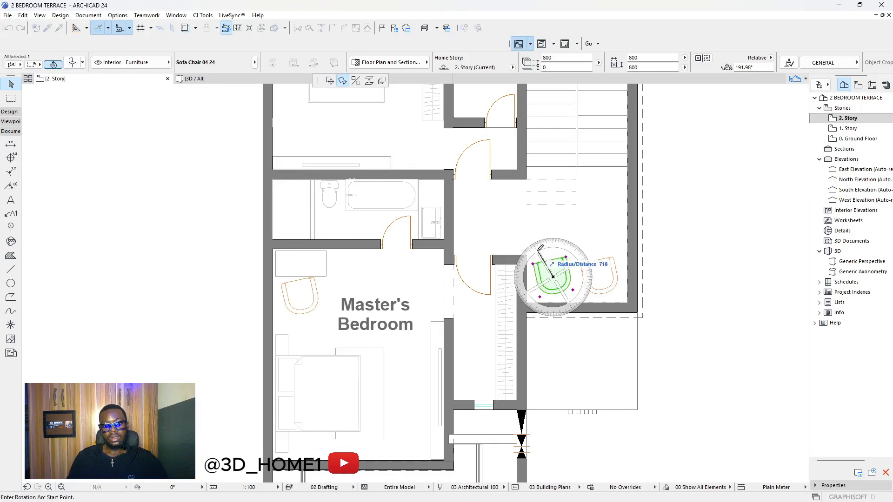
left_click(551, 243)
left_click(538, 235)
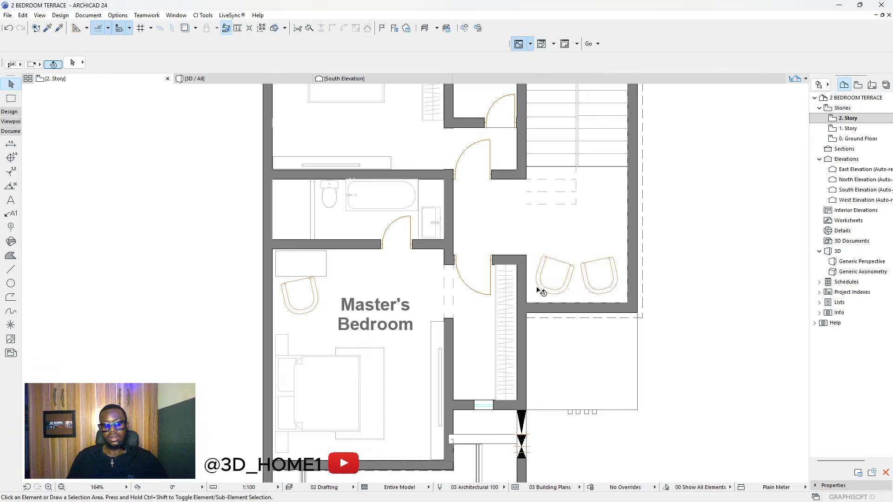
- Change the 2D contour pen of both sofa chairs in the landing area to light grey
scroll(527, 332, "down", 3)
scroll(537, 272, "up", 3)
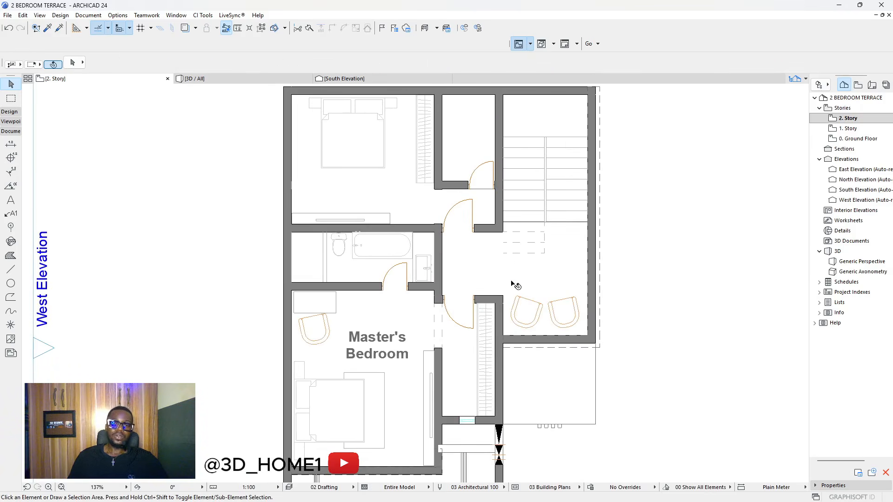
scroll(441, 270, "down", 5)
scroll(540, 300, "up", 5)
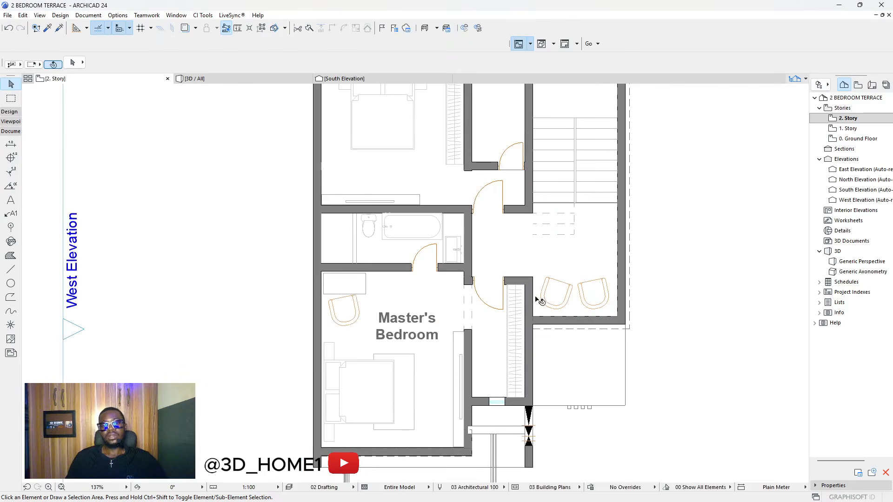
left_click(560, 297)
left_click(593, 293, "shift")
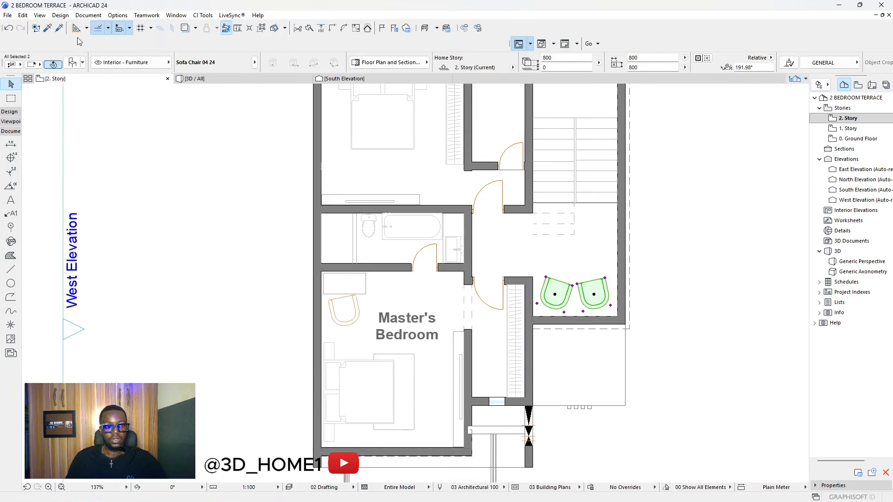
left_click(72, 62)
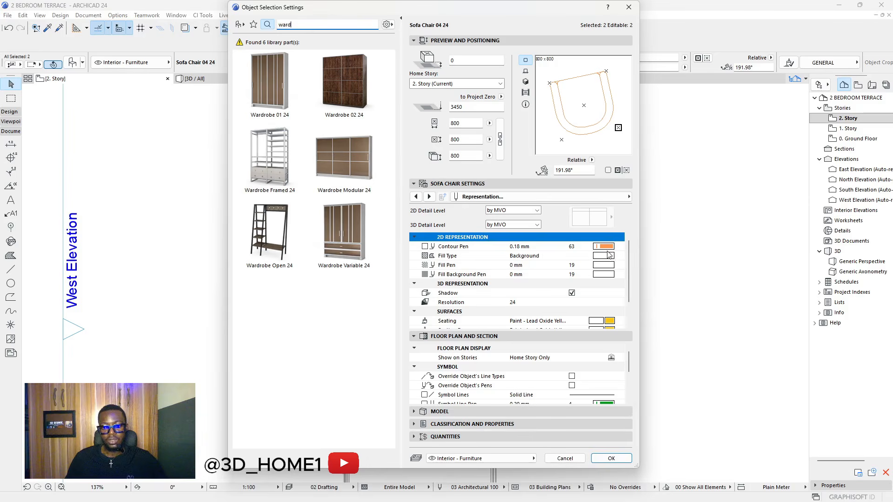
left_click(619, 195)
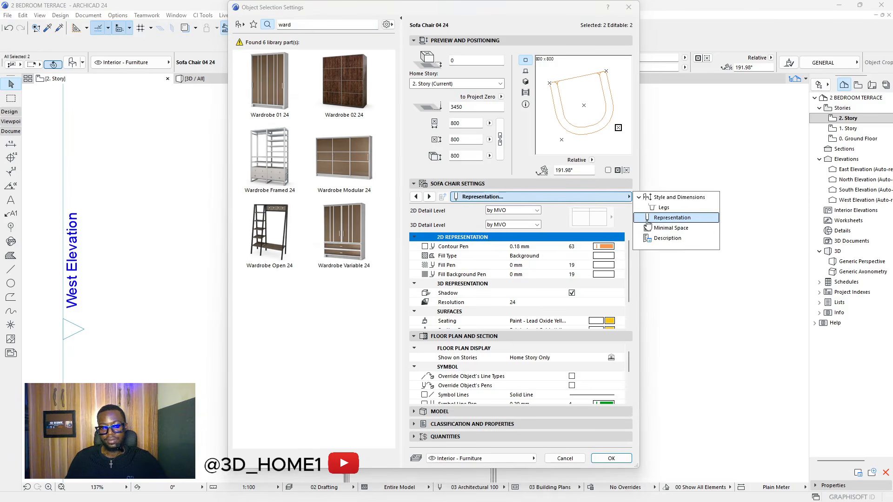
left_click(611, 245)
left_click(612, 247)
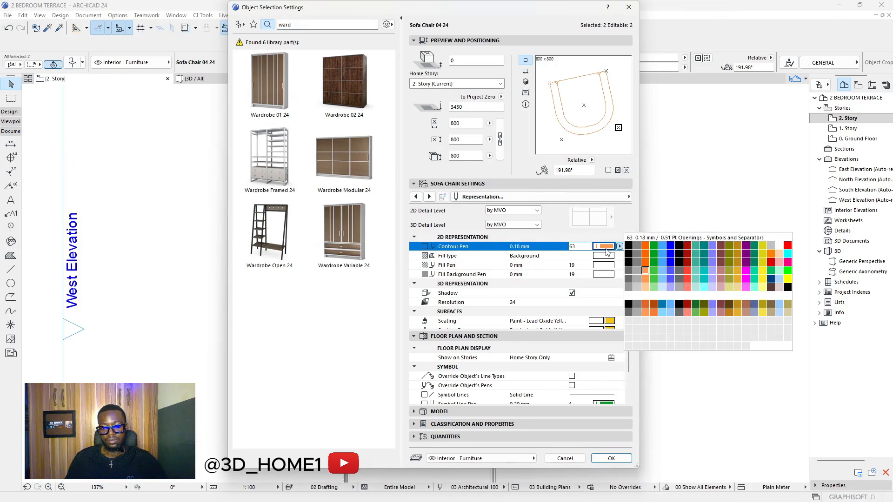
left_click(636, 289)
left_click(683, 343)
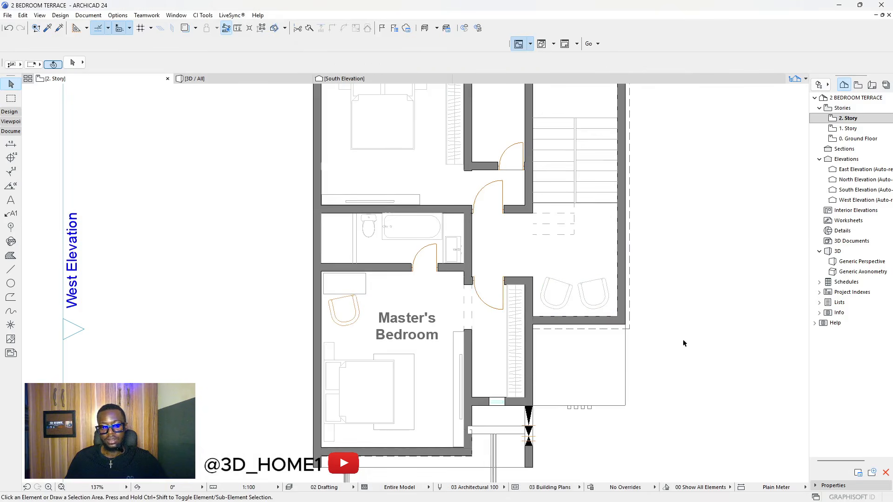
- Examine the overall second-story layout, including both bedrooms, the bathroom, the lobby and the furnished landing area
scroll(565, 335, "down", 5)
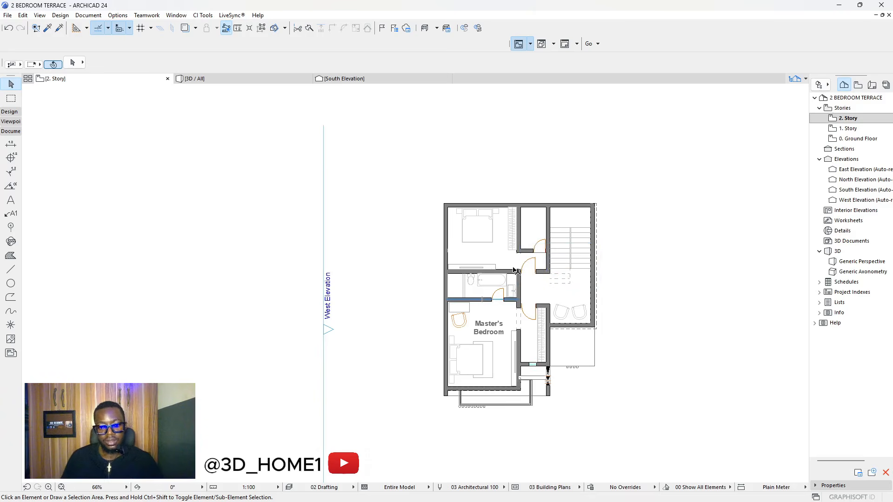
scroll(479, 284, "up", 6)
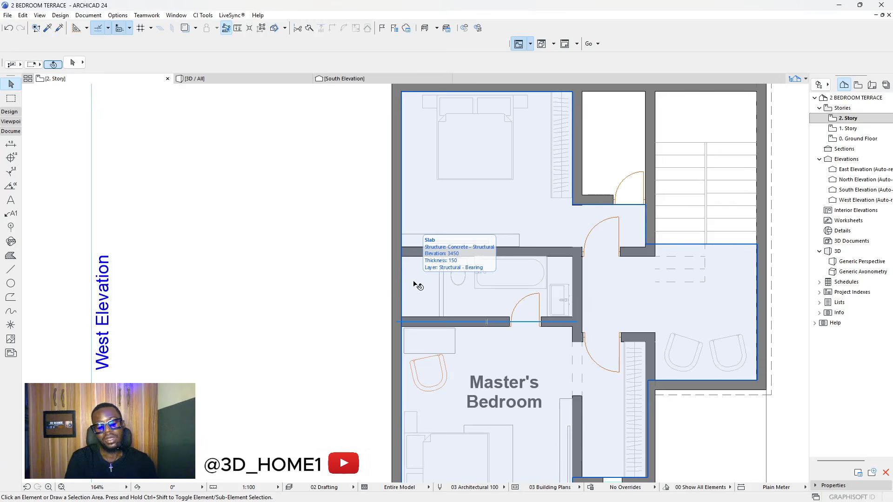
scroll(430, 291, "up", 1)
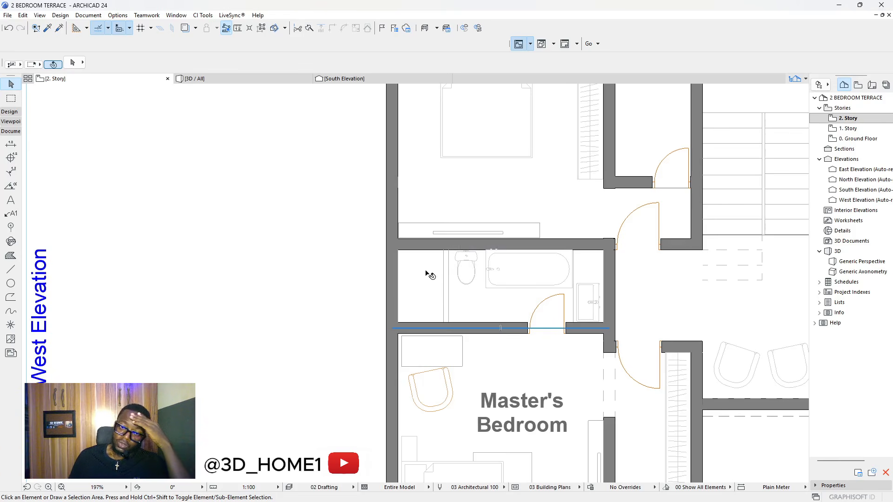
scroll(424, 261, "down", 2)
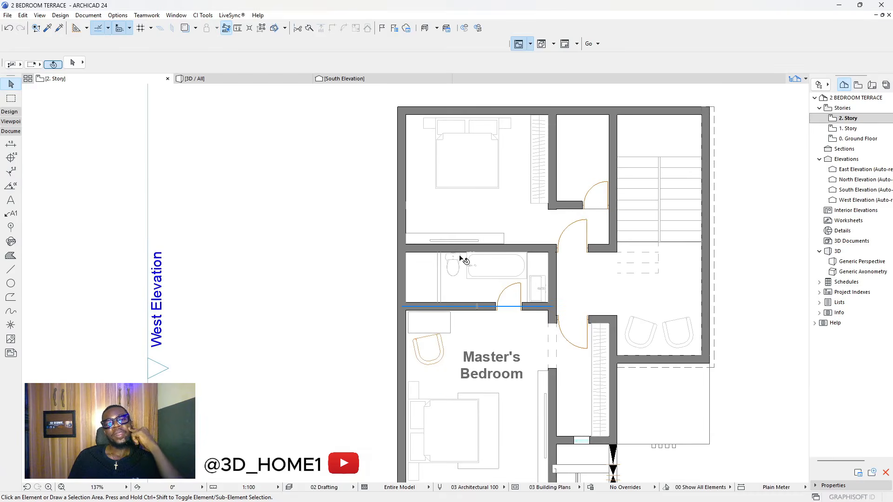
scroll(398, 221, "down", 2)
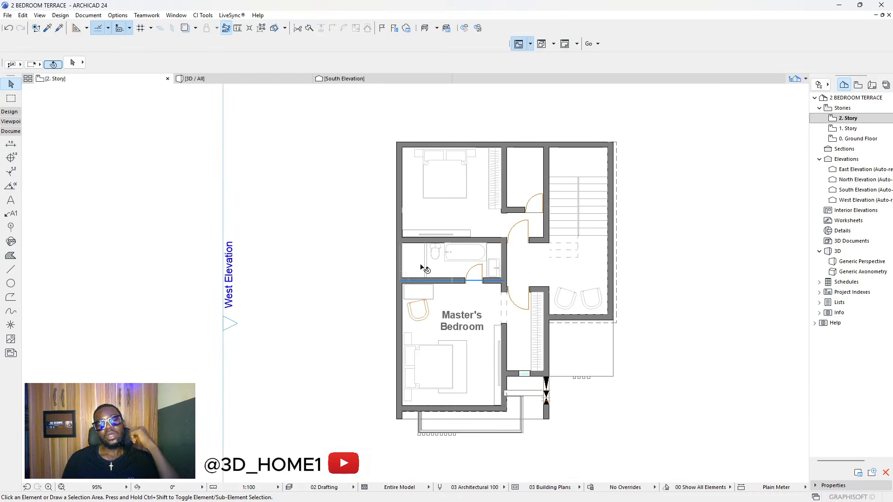
scroll(405, 257, "up", 2)
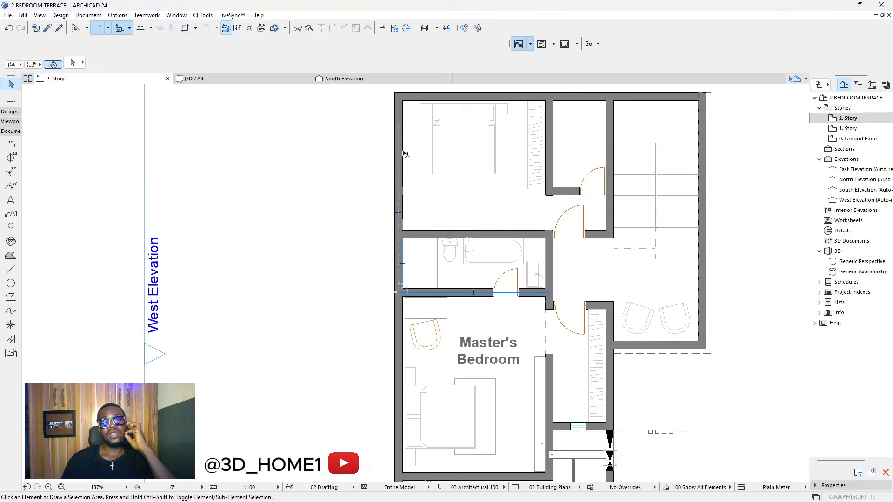
scroll(410, 209, "down", 3)
scroll(532, 160, "up", 3)
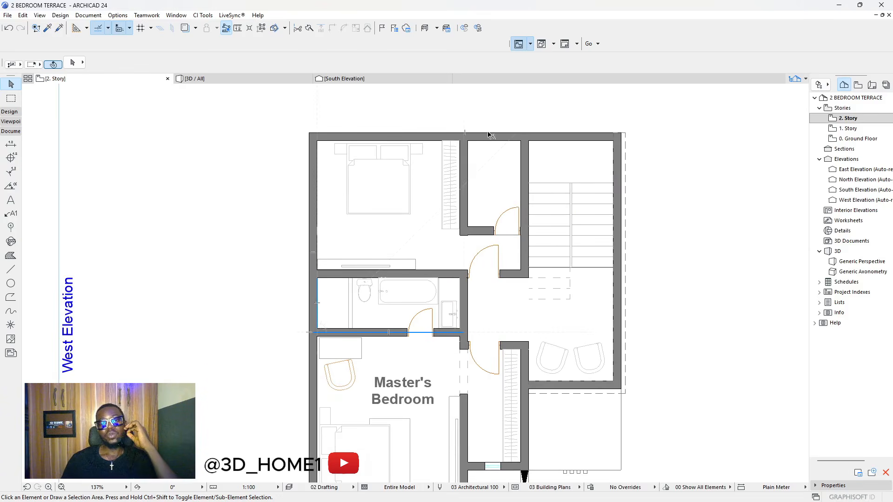
scroll(486, 140, "down", 3)
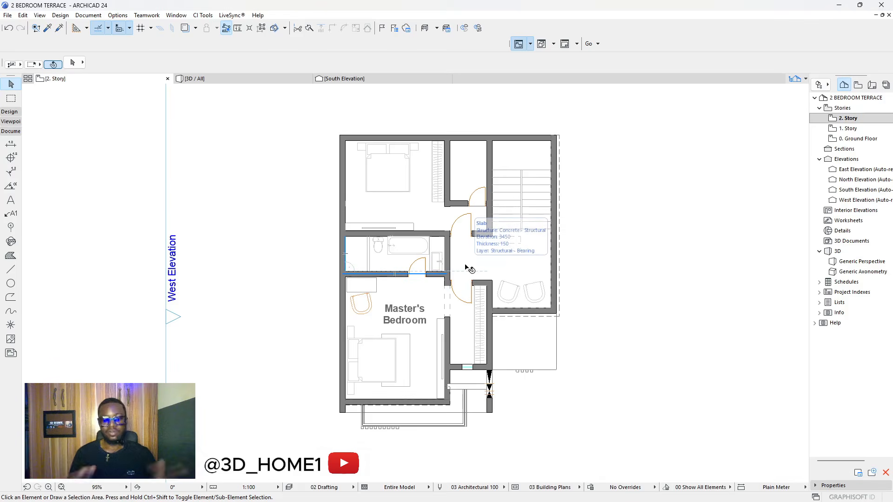
- Select the second-story floor slab at its edge along the staircase and start moving it from a point on that edge
scroll(493, 230, "up", 4)
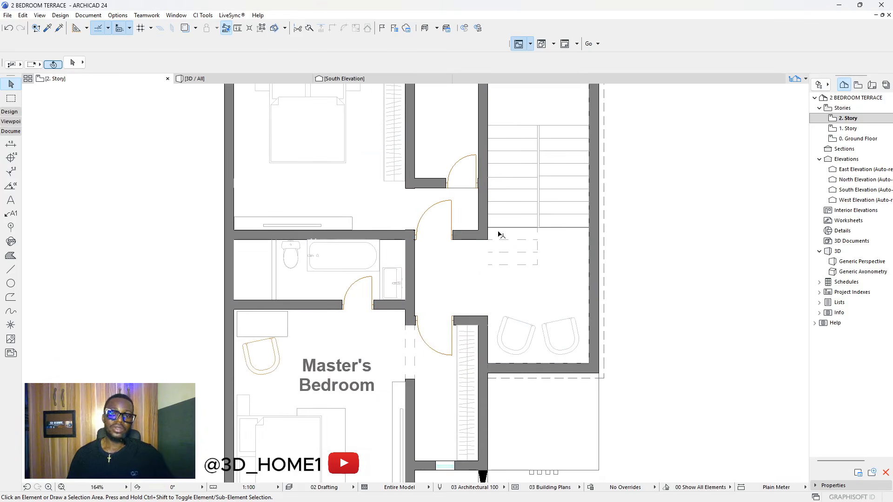
scroll(526, 223, "up", 15)
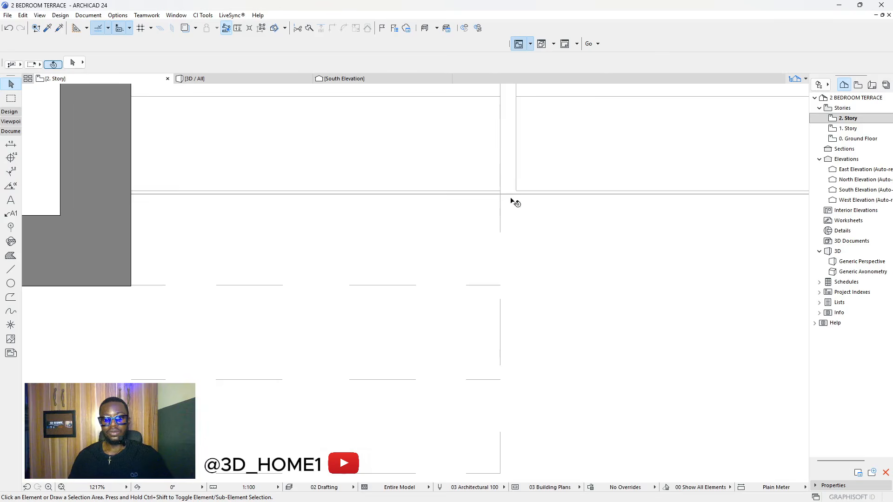
left_click(510, 199)
key("Escape")
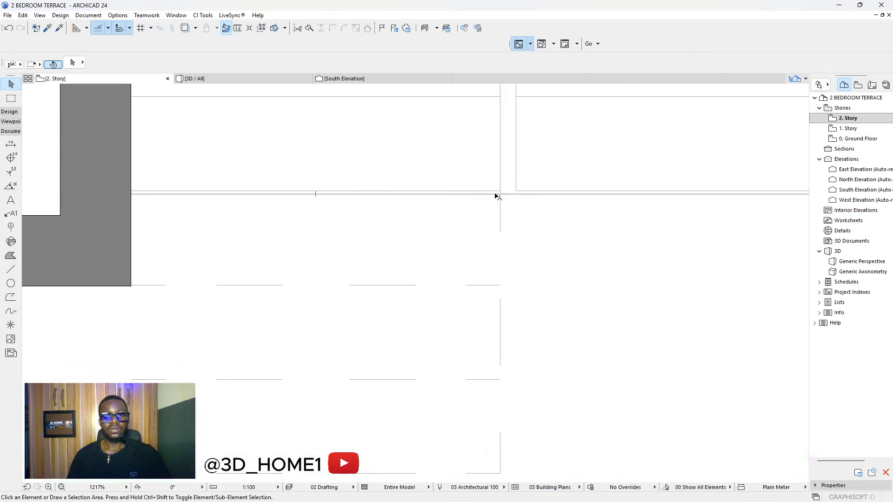
left_click(497, 196)
left_click(492, 194)
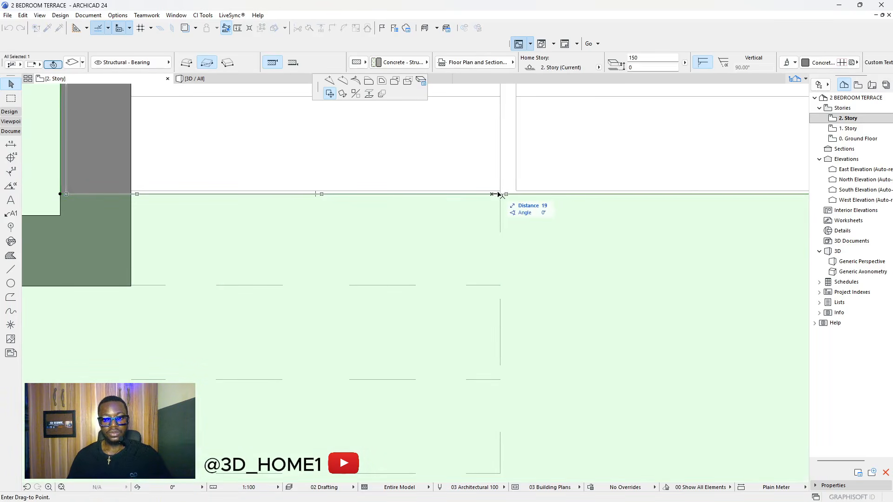
- Offset the selected slab's edge to line up with the corner of the adjacent outline
left_click(369, 83)
left_click(500, 192)
key("Escape")
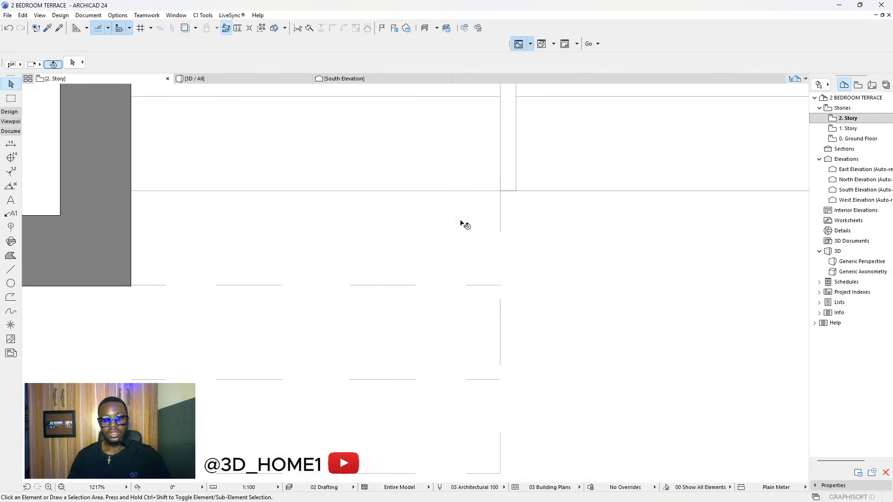
- Move the WC out of the Master's Bedroom bathroom into the small toilet beside the staircase
scroll(465, 224, "down", 10)
scroll(415, 257, "up", 2)
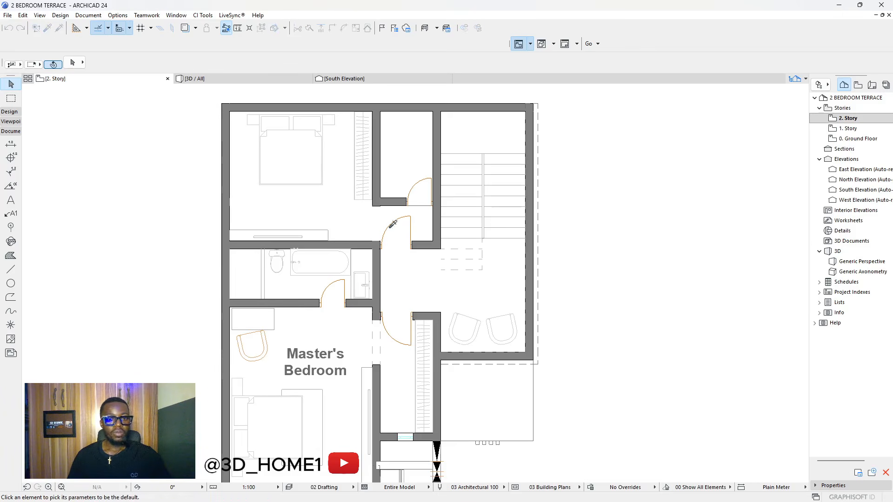
scroll(408, 239, "up", 2)
scroll(307, 265, "down", 4)
left_click(315, 269)
left_click(316, 268)
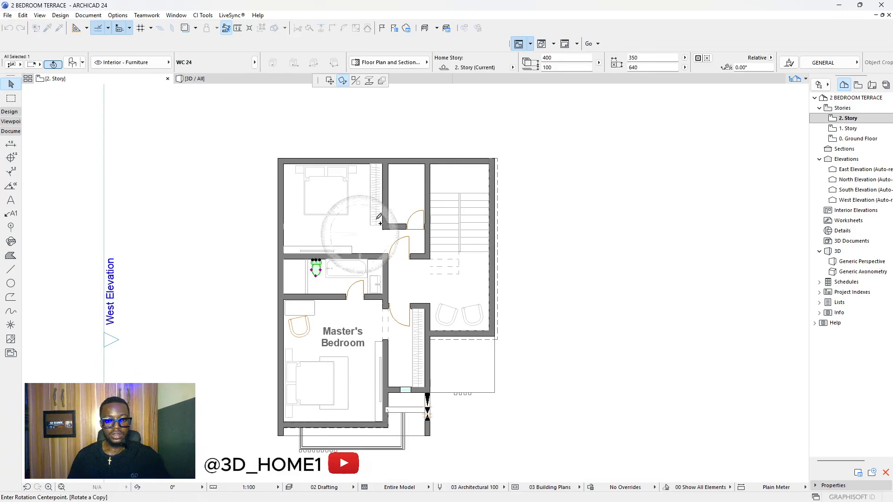
scroll(408, 180, "up", 2)
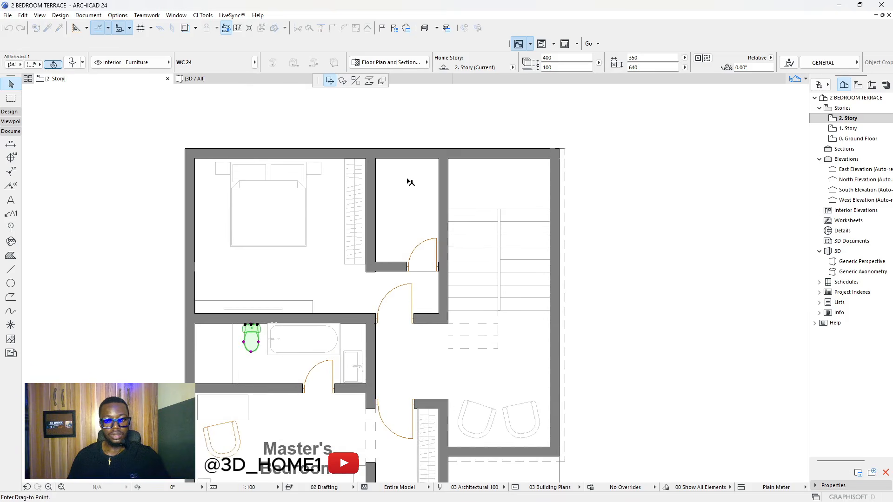
left_click(392, 211)
scroll(396, 204, "up", 4)
- Rotate the WC to 90° so its cistern faces the bedroom-side wall of the small toilet
left_click(397, 202)
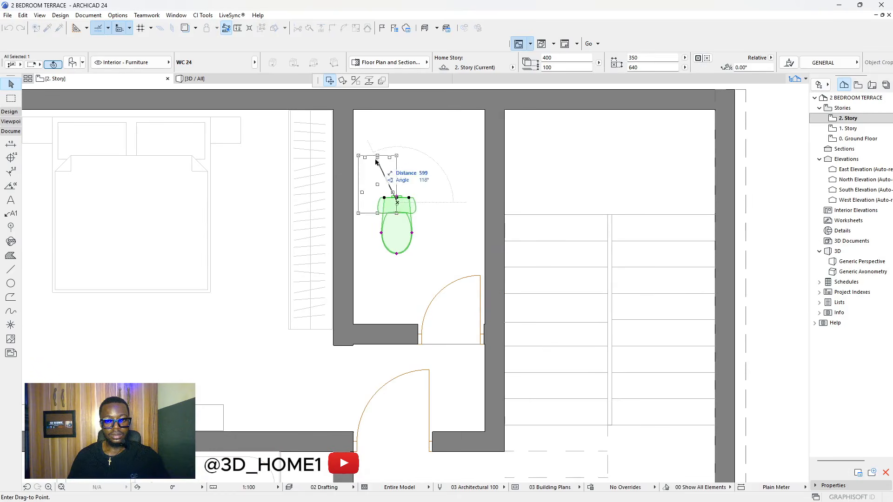
left_click(343, 80)
left_click(396, 205)
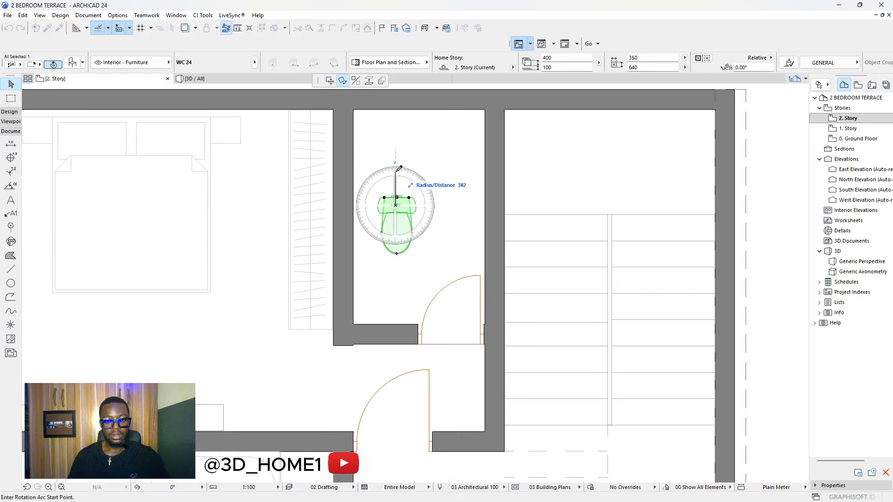
left_click(396, 172)
left_click(367, 203)
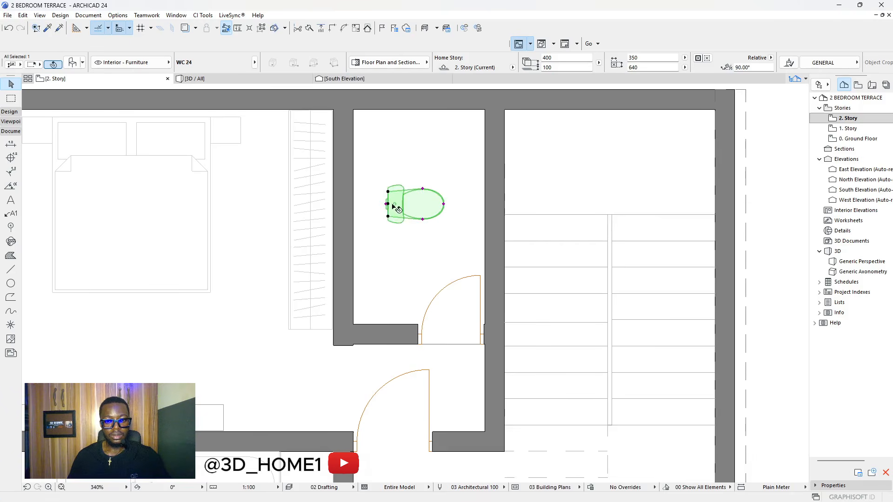
- Move the rotated WC so its cistern sits against the small toilet's bedroom-side wall
left_click(388, 203)
left_click(329, 80)
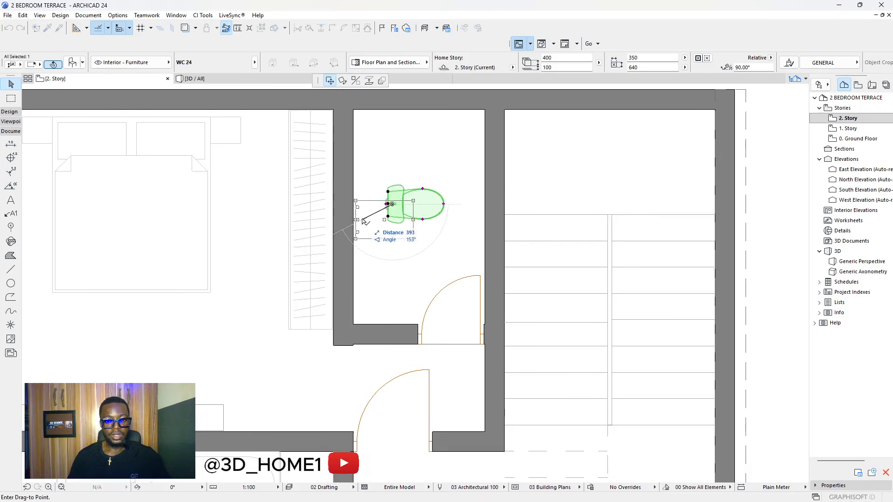
left_click(357, 223)
scroll(403, 257, "down", 3)
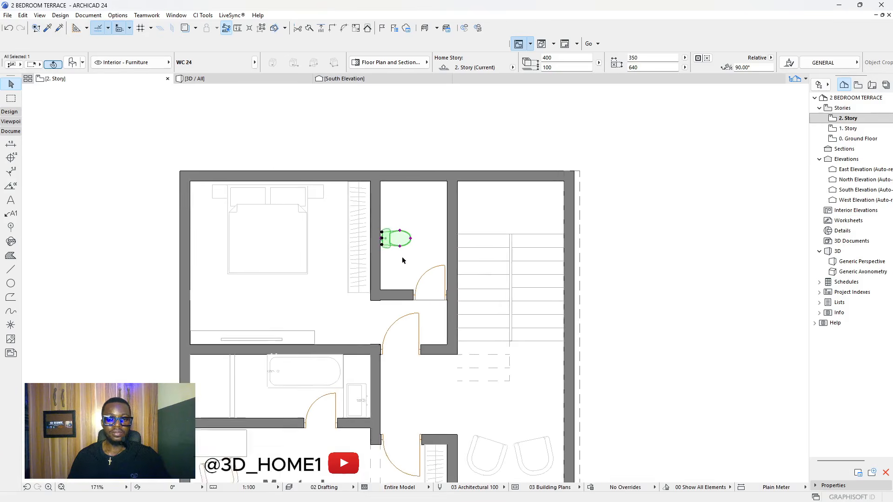
key("Escape")
- Draw a narrow 1500 mm wide rectangle with the Line tool, wall to wall across the small toilet above the WC
left_click(10, 269)
scroll(325, 216, "up", 3)
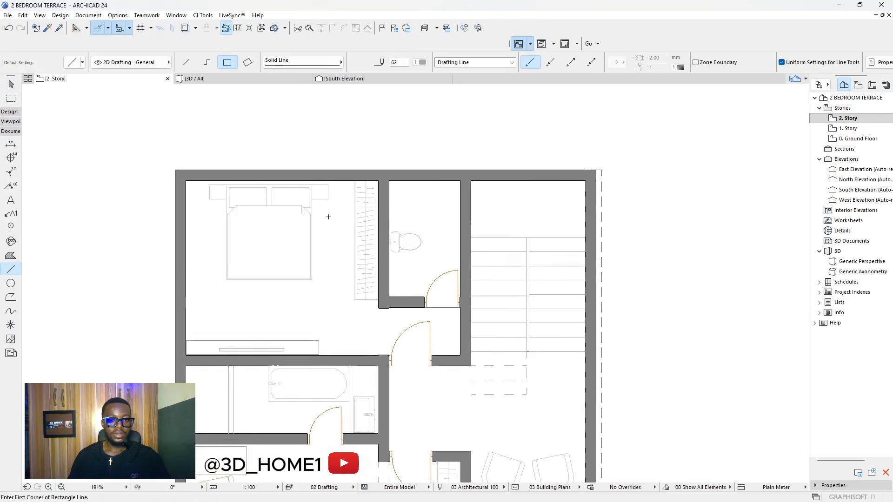
left_click(424, 219)
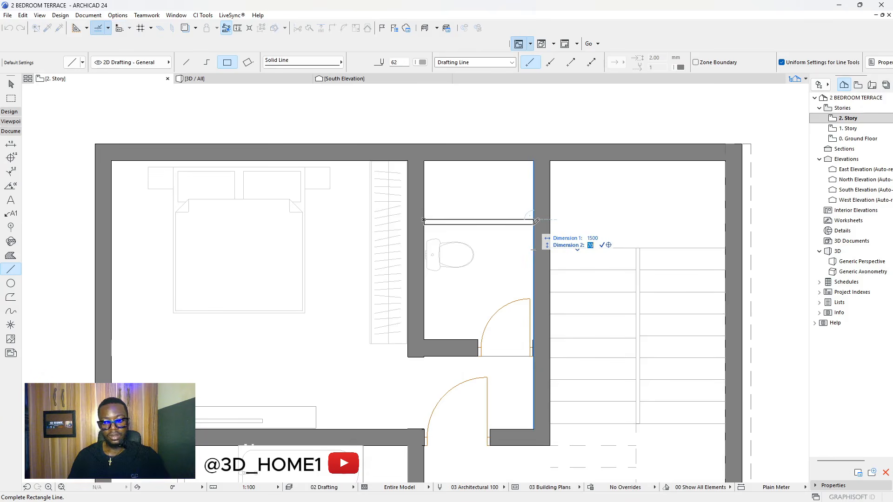
key("Return")
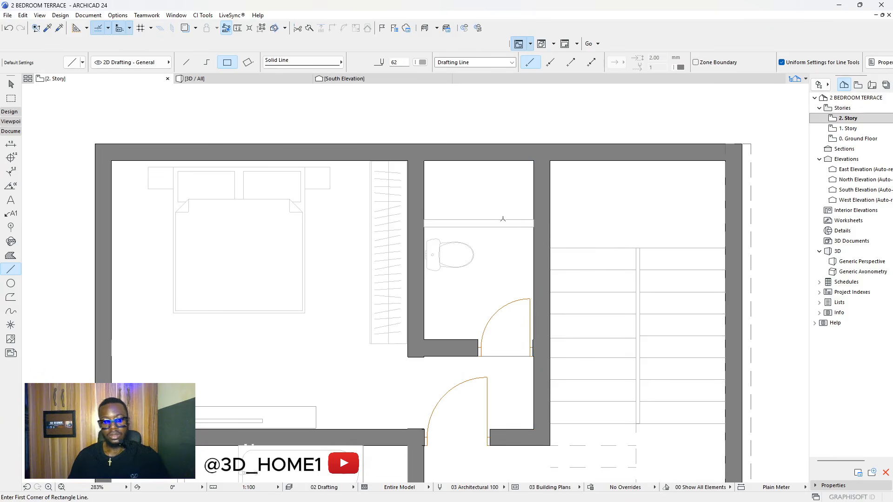
key("Escape")
- Copy the basin from the Master's Bedroom bathroom into the small toilet, below the WC
scroll(458, 251, "down", 3)
scroll(465, 280, "up", 3)
scroll(429, 260, "down", 4)
scroll(386, 348, "up", 4)
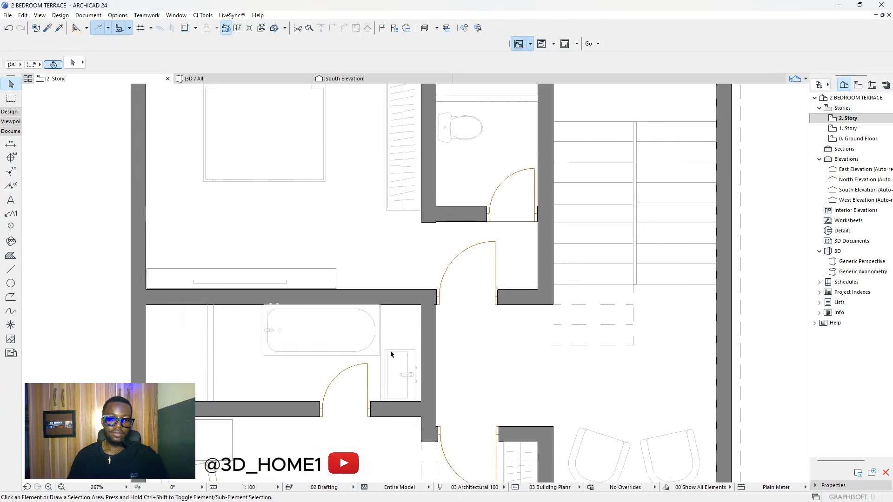
left_click(391, 354)
left_click(406, 372)
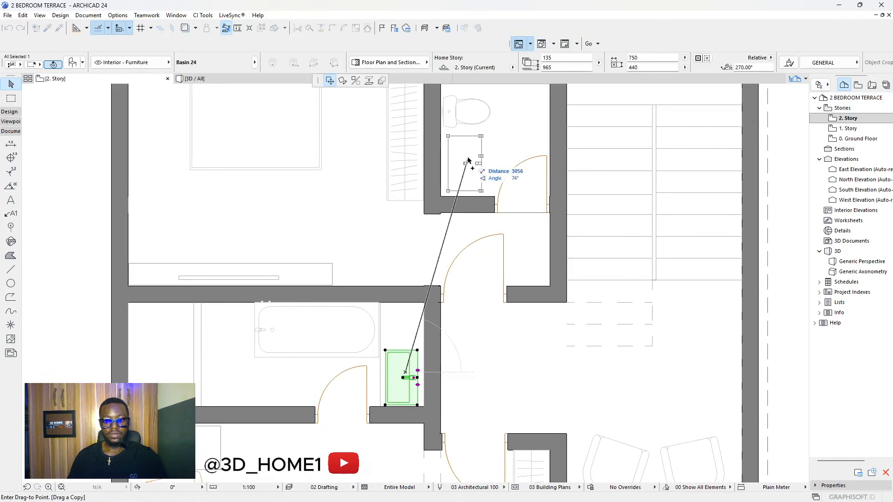
left_click(468, 160)
- Rotate the copied basin to 90° and place it in the small toilet's corner between the WC and the door wall
left_click(470, 156)
left_click(343, 80)
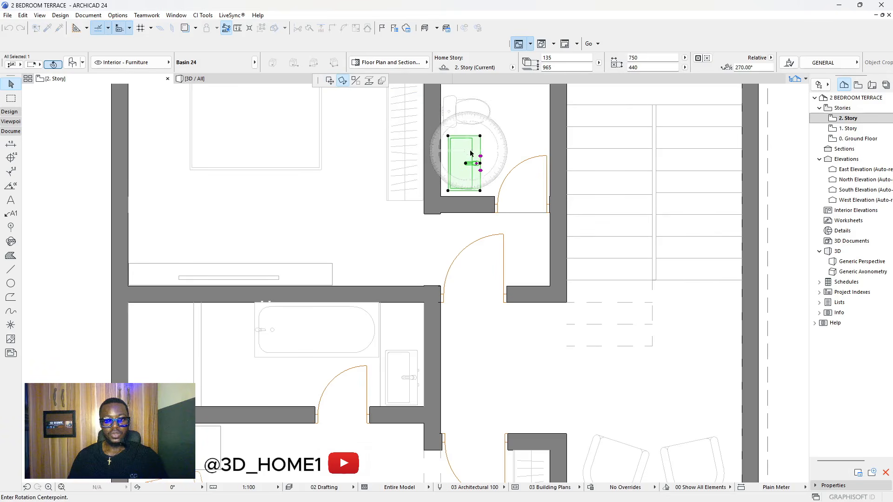
left_click(472, 150)
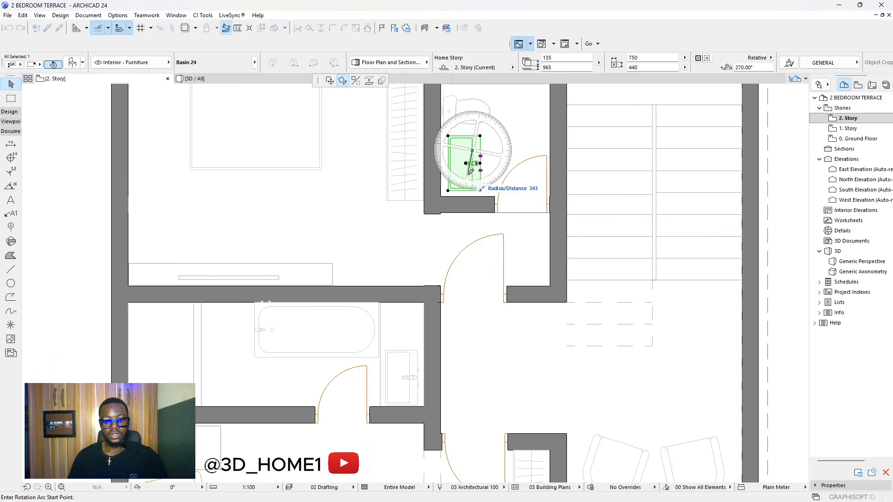
left_click(478, 89)
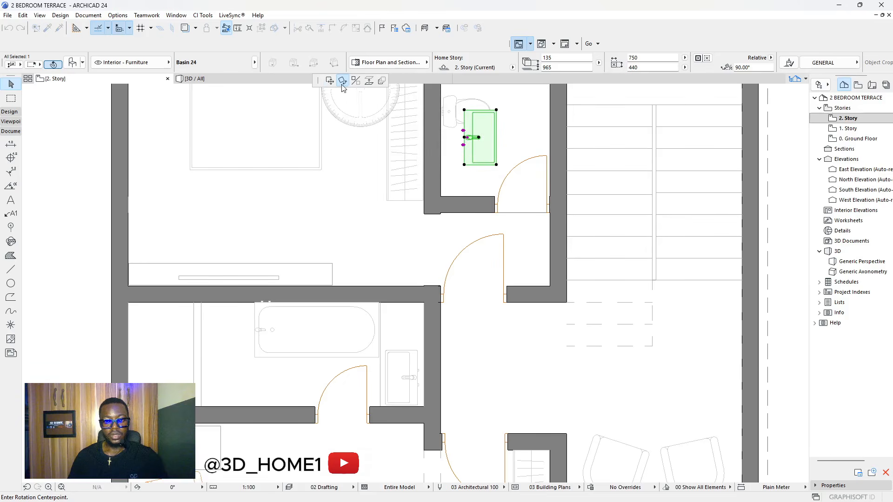
left_click(456, 171)
key("Escape")
- Search the object library for "BASI" and try the Rounded 1 type on the copied Basin 24, then restore Rectangular
scroll(439, 228, "down", 3)
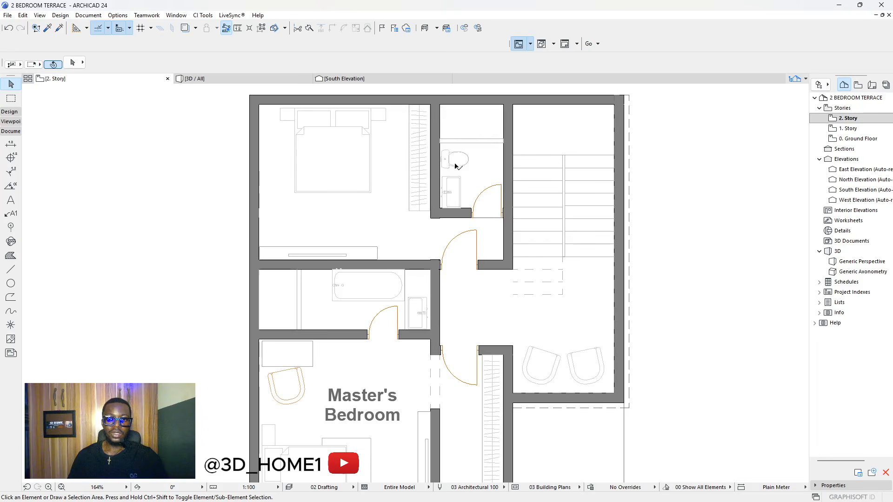
scroll(458, 185, "up", 3)
scroll(456, 145, "down", 5)
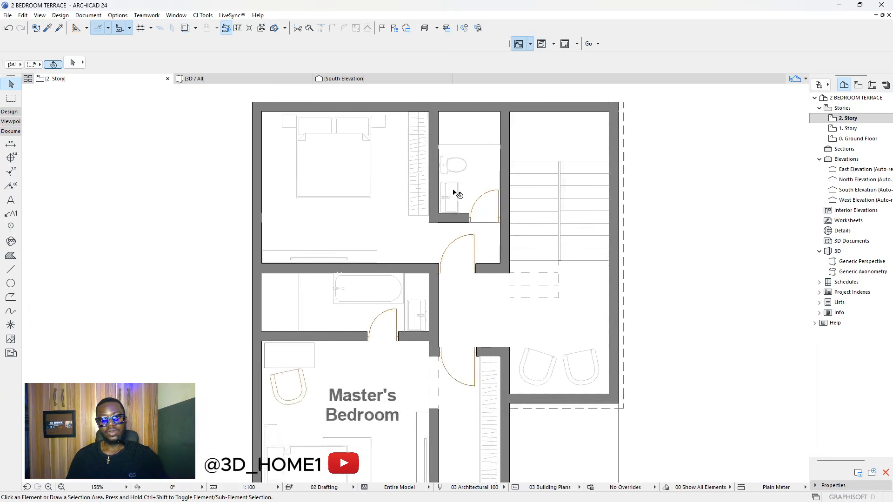
left_click(454, 195)
scroll(455, 191, "up", 3)
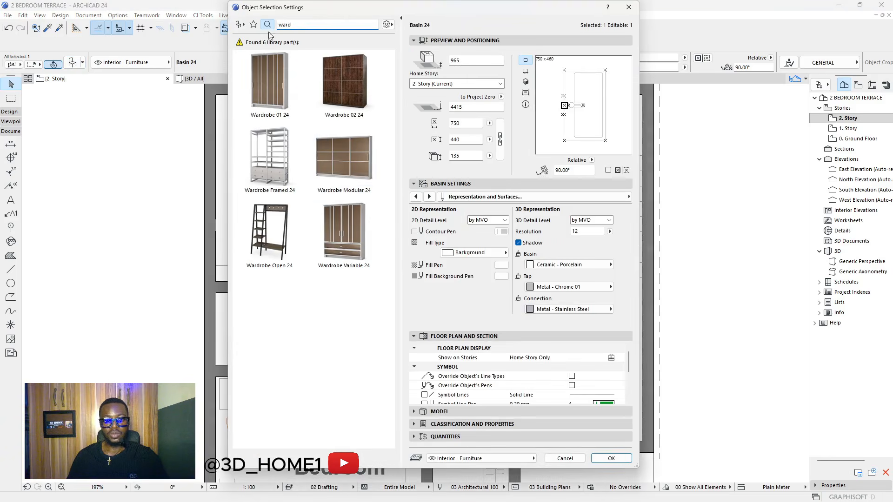
type("BASI")
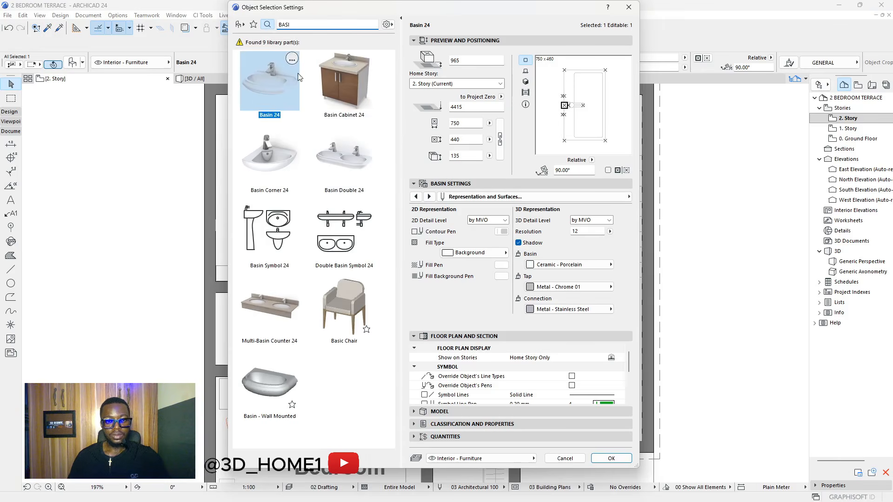
left_click(278, 81)
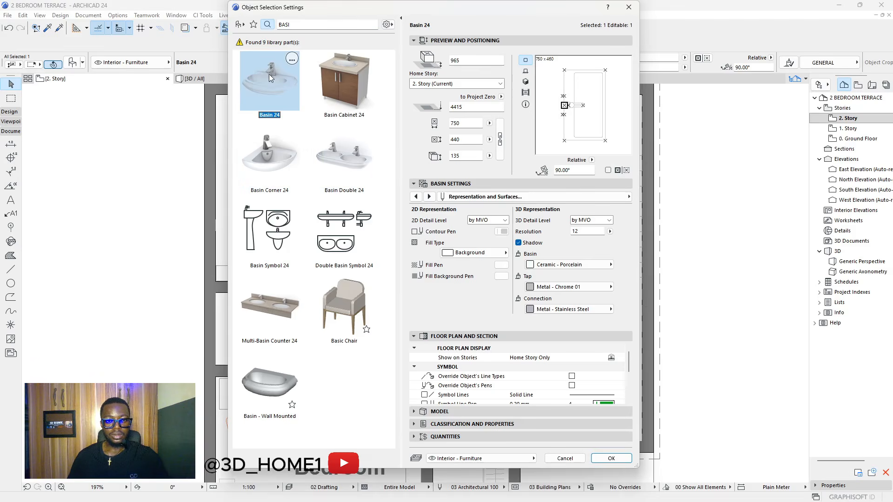
left_click(416, 197)
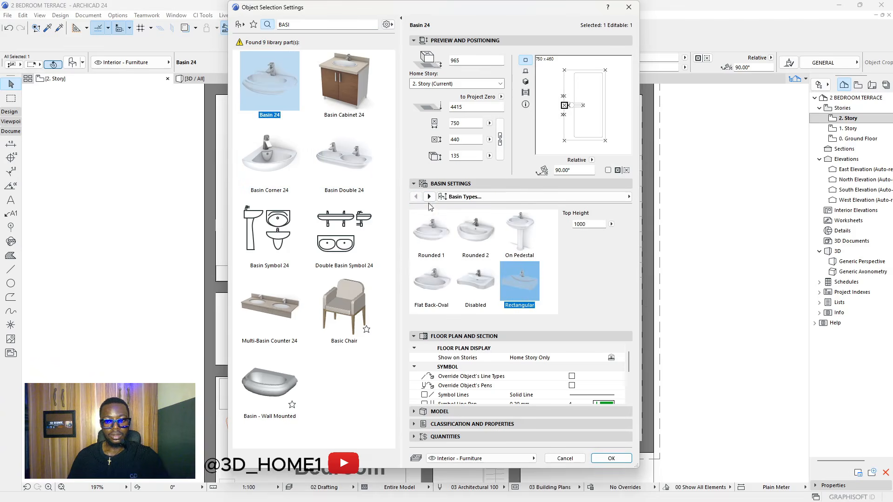
left_click(429, 238)
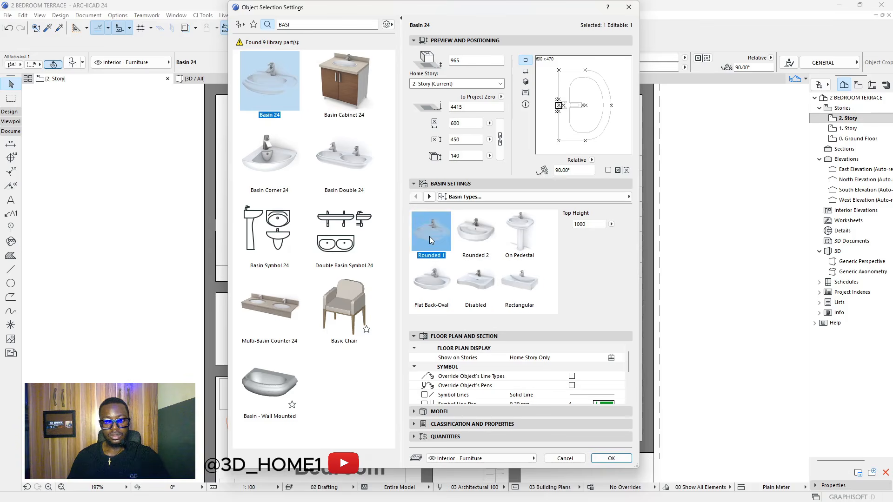
left_click(515, 280)
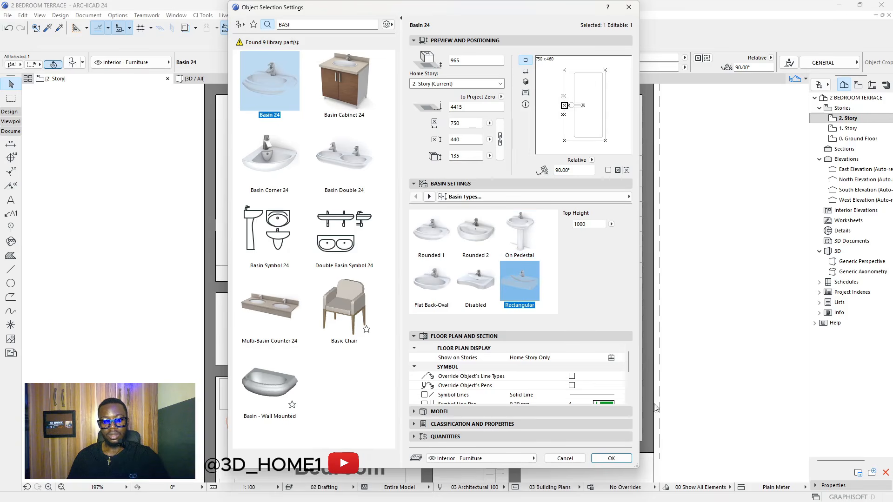
left_click(611, 459)
- Move the copied basin against the small toilet's bedroom-side wall
scroll(453, 186, "up", 3)
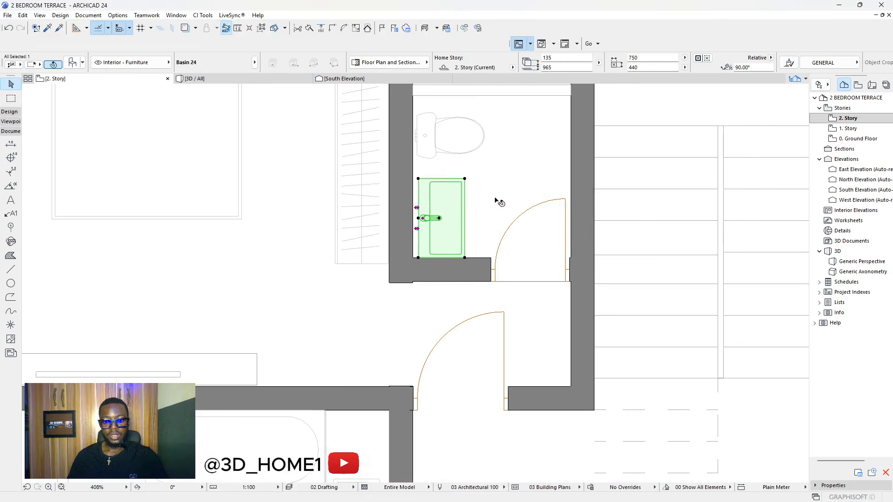
left_click(435, 222)
key("Escape")
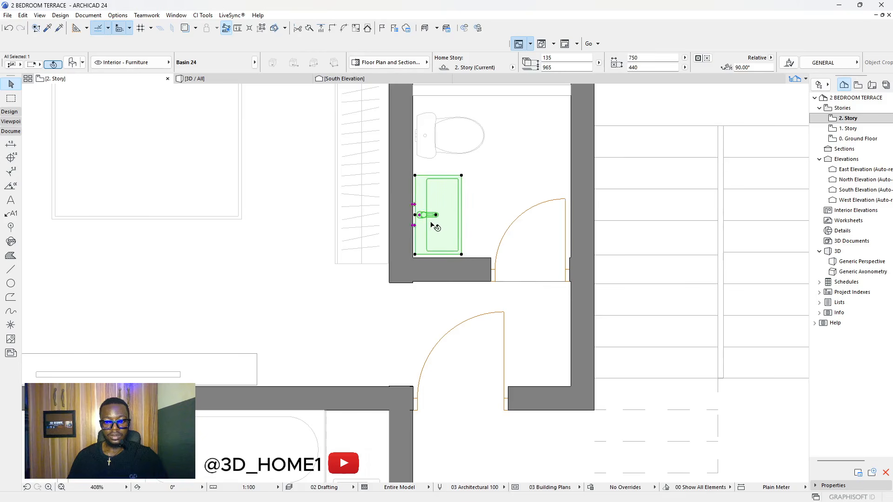
scroll(433, 225, "up", 3)
key("Escape")
- Examine the 2. Story layout in plan and its rooms, walls and doors in the 3D model
scroll(449, 240, "down", 6)
scroll(479, 273, "down", 2)
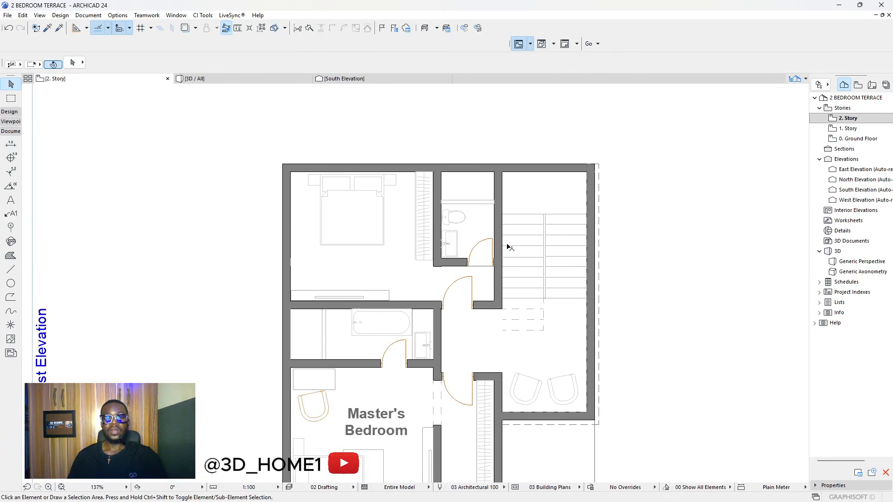
scroll(484, 224, "down", 4)
scroll(462, 222, "up", 2)
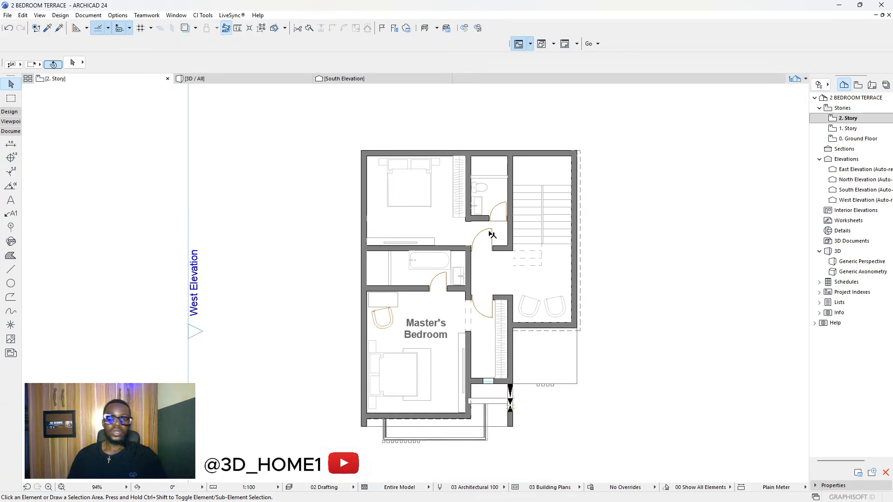
scroll(462, 223, "down", 1)
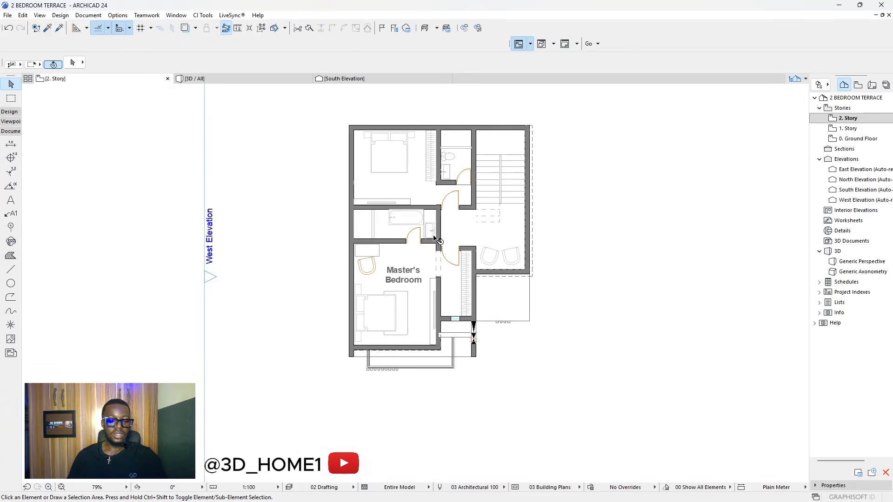
left_click(275, 82)
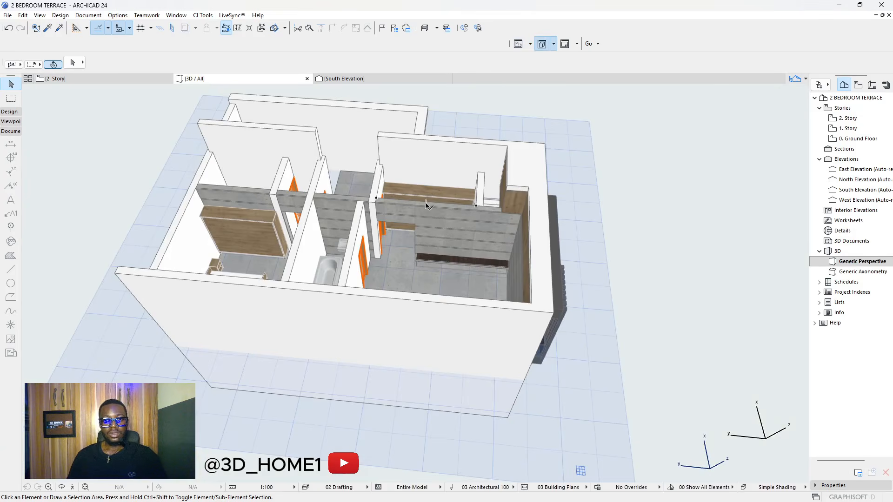
middle_click_drag(440, 205, 636, 353, "shift")
scroll(450, 185, "up", 10)
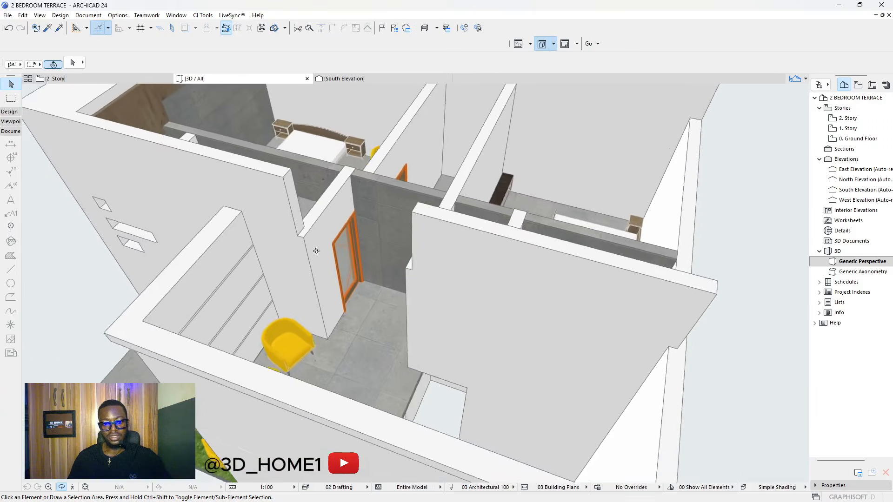
middle_click_drag(282, 236, 341, 245, "shift")
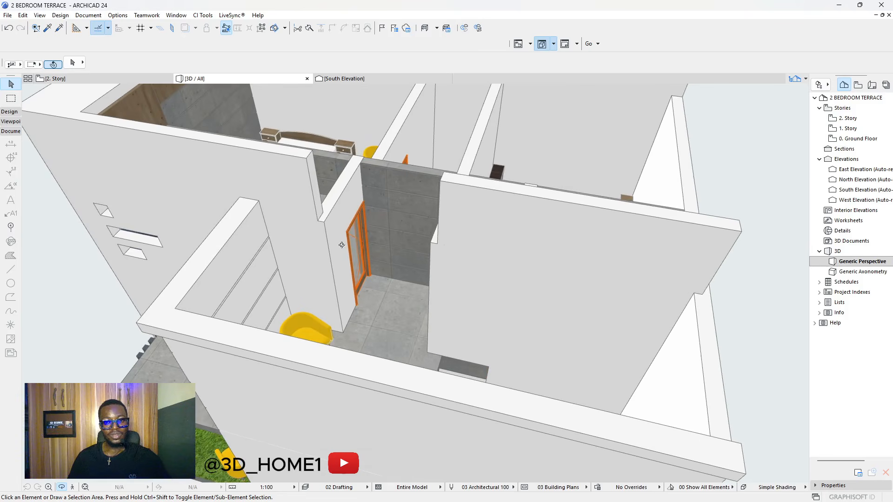
middle_click_drag(390, 226, 429, 155, "shift")
scroll(428, 155, "up", 3)
middle_click_drag(456, 224, 428, 200, "shift")
scroll(484, 192, "down", 5)
scroll(429, 200, "up", 8)
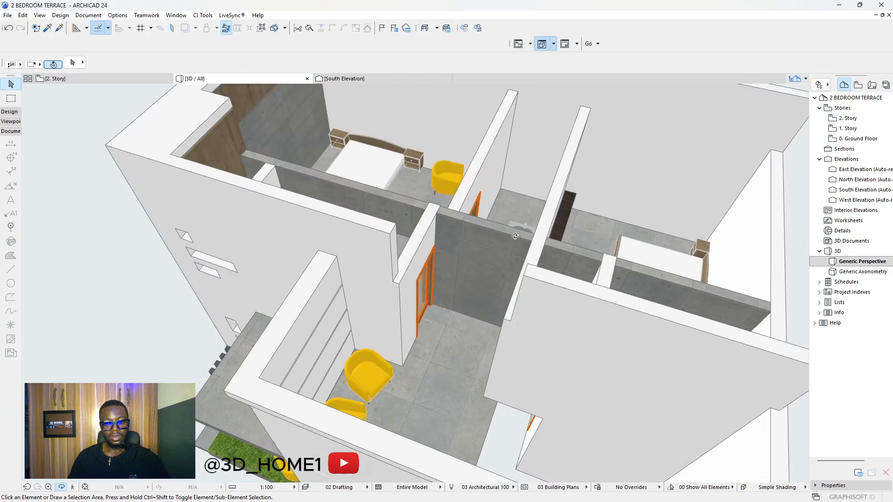
middle_click_drag(507, 233, 344, 201, "shift")
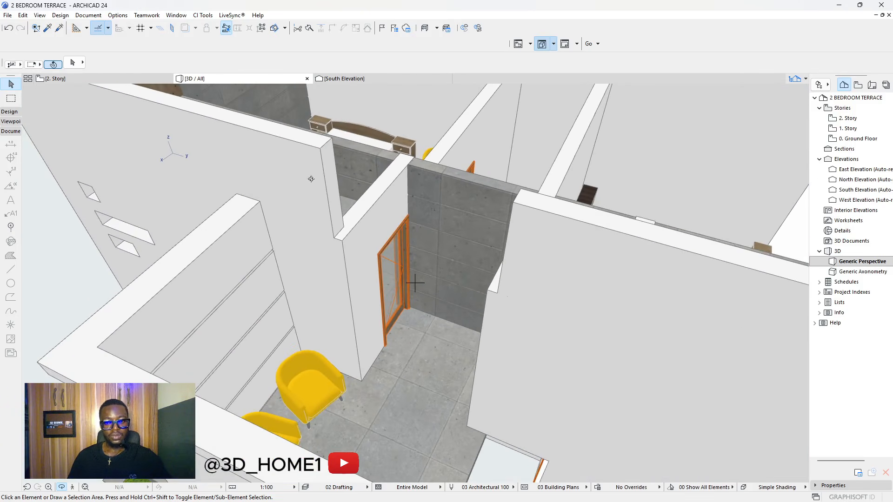
- On the 2. Story plan, delete the wall between the small toilet and the staircase
left_click(55, 79)
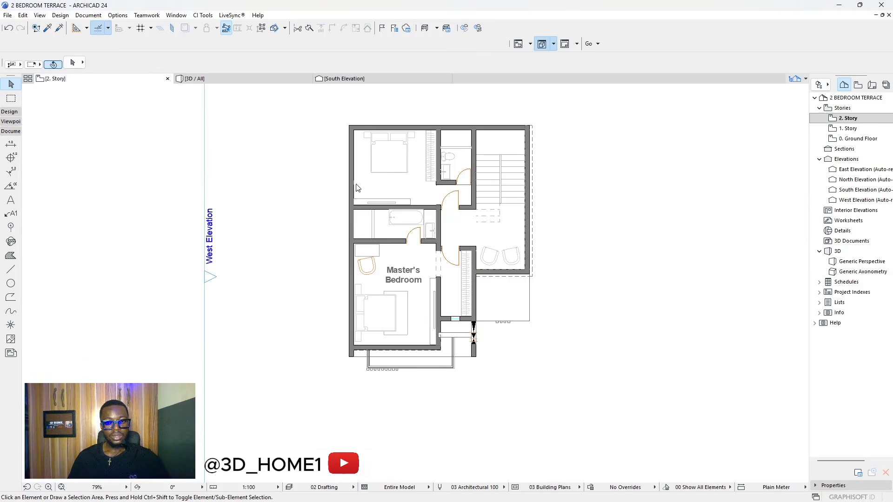
scroll(488, 207, "up", 5)
left_click(464, 186)
scroll(466, 246, "down", 2)
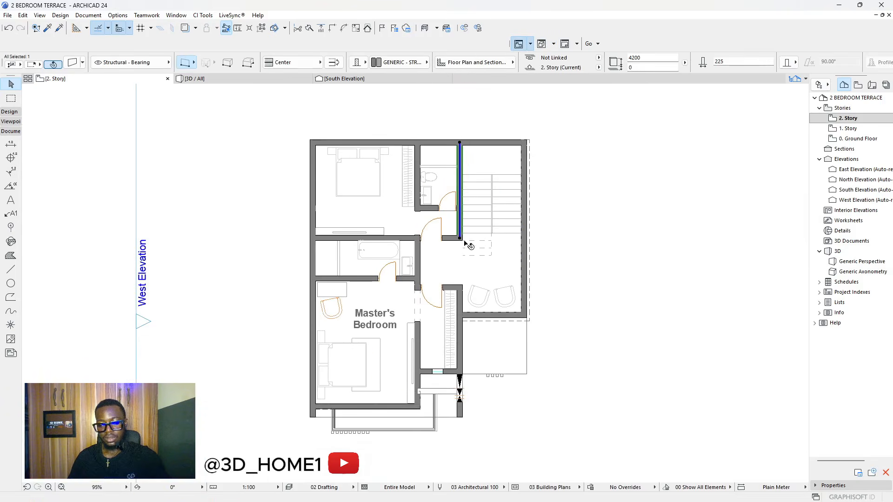
left_click(479, 248)
- Extend the wall beside the wardrobe past the corridor and staircase to the outer face of the rear exterior wall
left_click(460, 297)
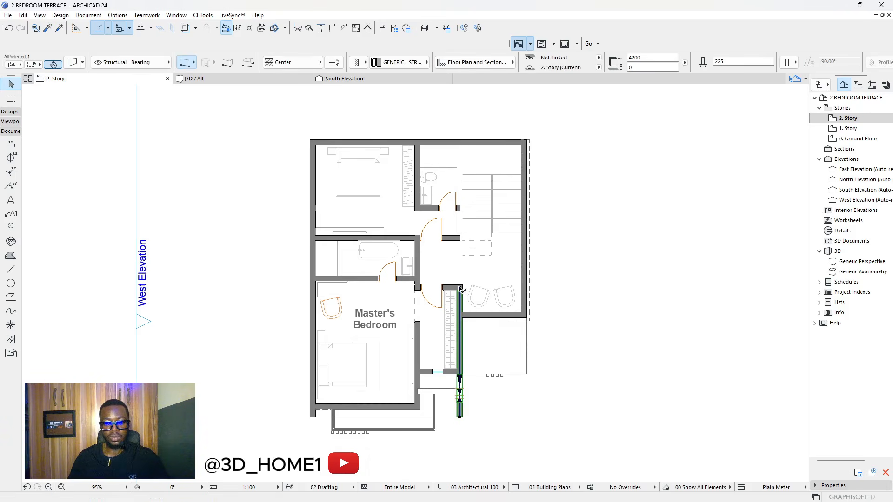
left_click(459, 288)
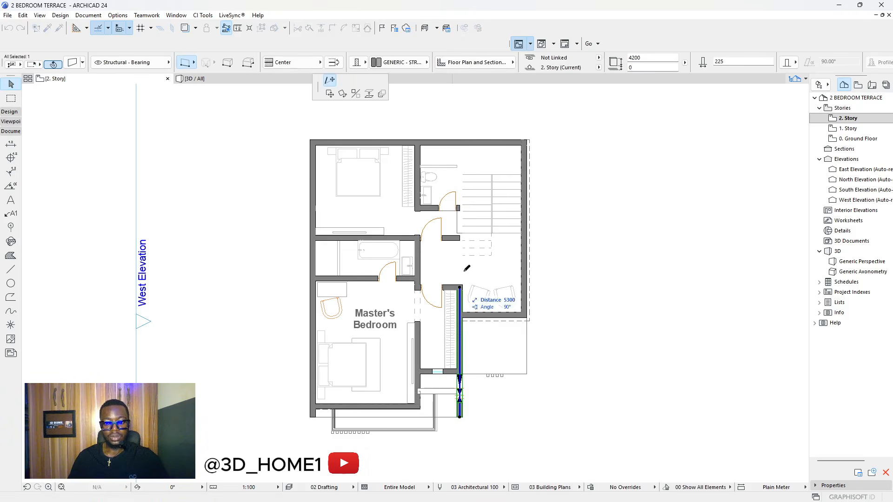
left_click(464, 138)
scroll(463, 139, "up", 5)
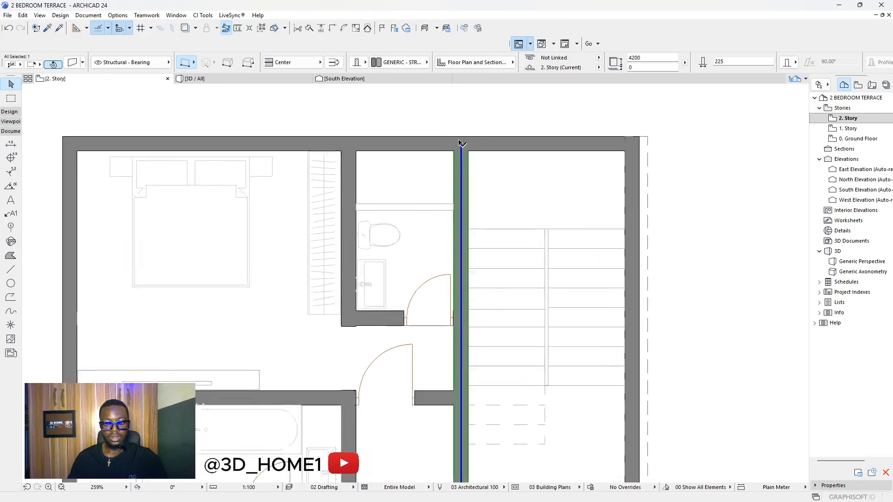
left_click(463, 148)
left_click(463, 134)
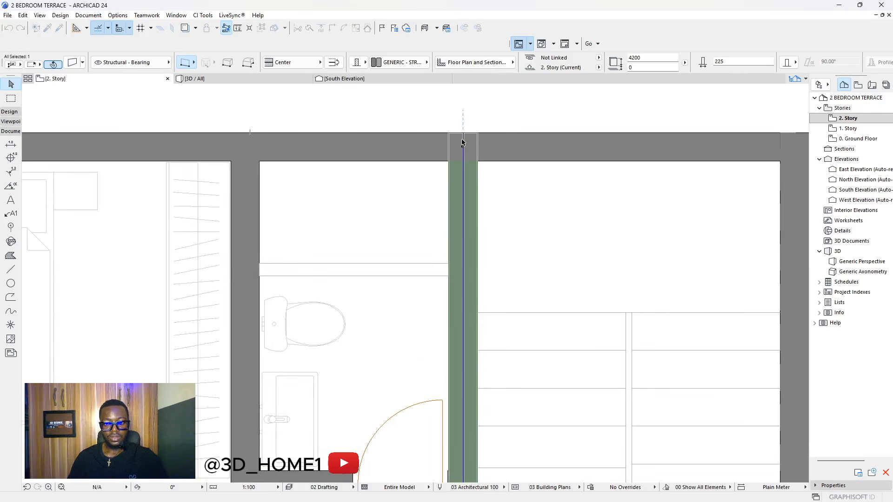
scroll(462, 144, "down", 8)
left_click(455, 227)
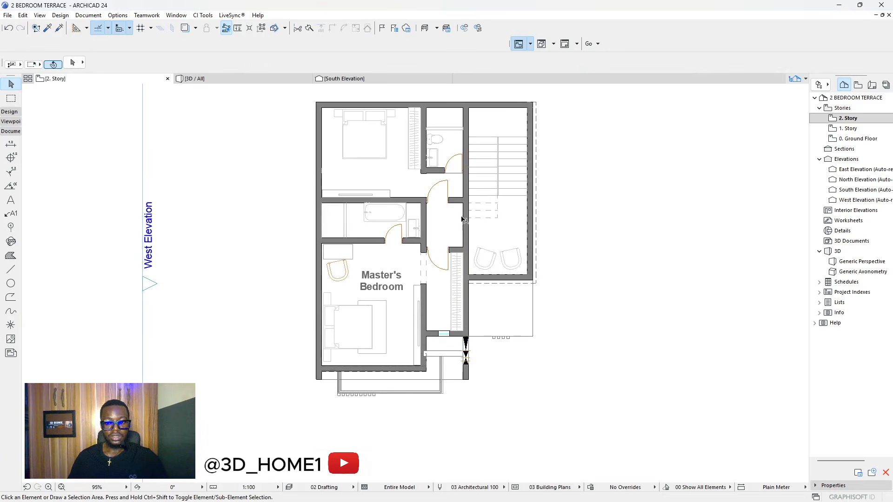
- Copy the master's bedroom opening settings and place a 1270 × 2100 Rectangular Door Opening in the wall between the corridor and the seating area
scroll(460, 230, "up", 4)
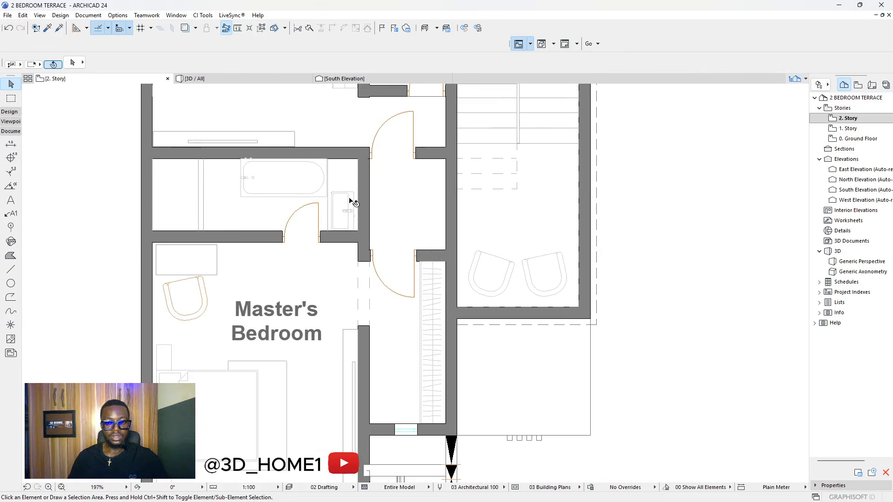
left_click(47, 30)
scroll(371, 264, "up", 5)
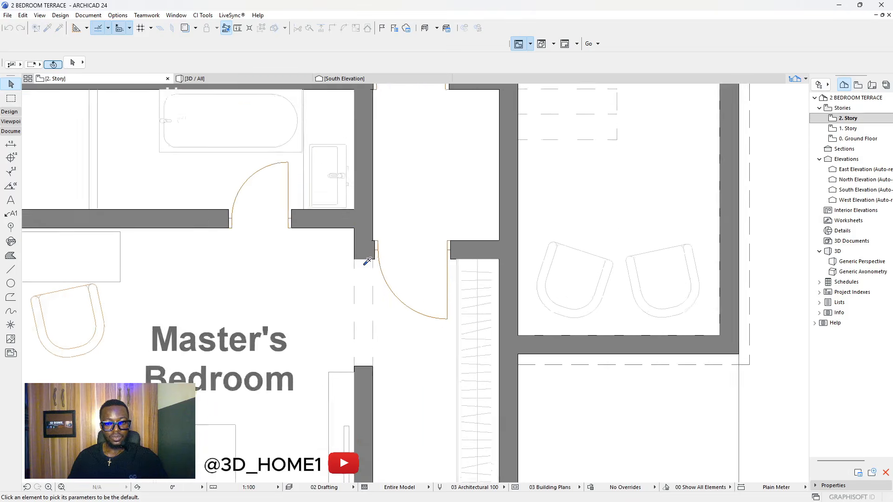
left_click(372, 262)
scroll(382, 260, "down", 4)
scroll(437, 195, "up", 2)
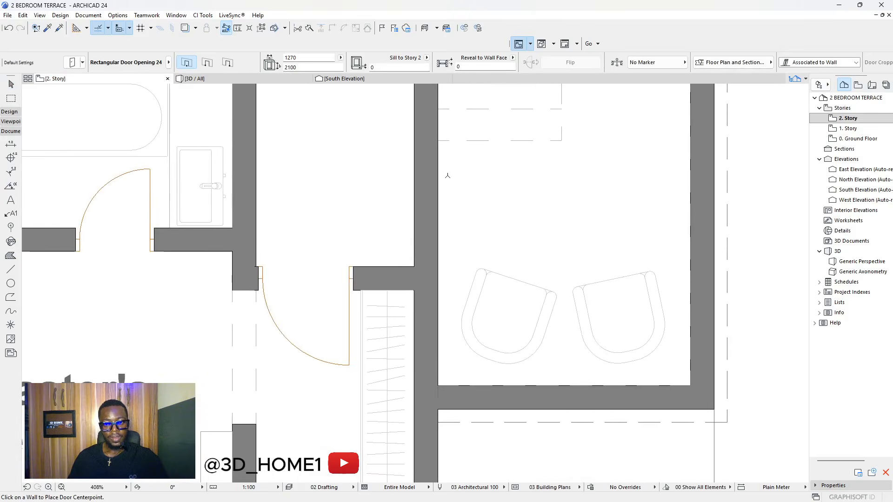
scroll(445, 186, "down", 4)
scroll(442, 203, "up", 3)
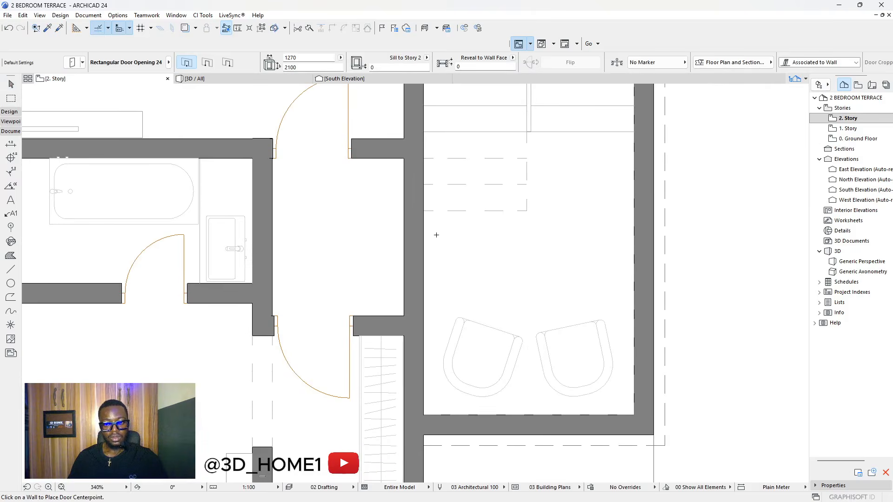
left_click(424, 259)
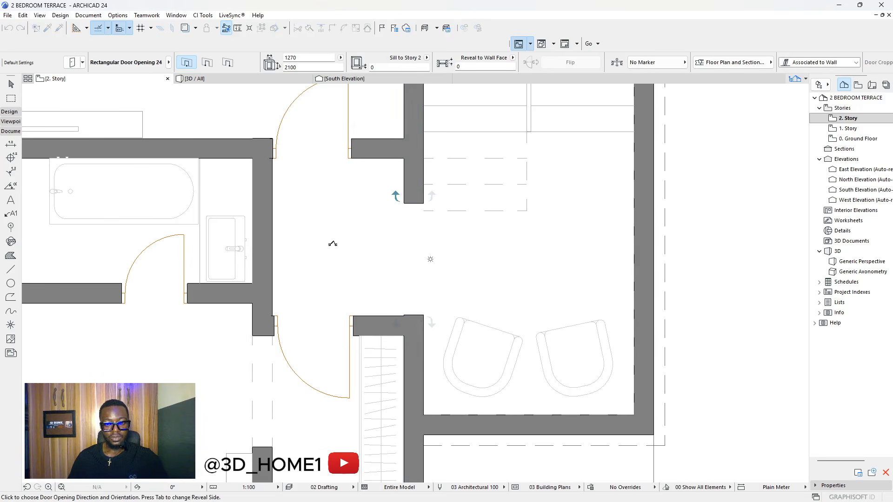
key("Escape")
- Narrow the new opening to 1186 by moving its stair-side jamb level with the dashed outline beside the stairs
left_click(422, 205)
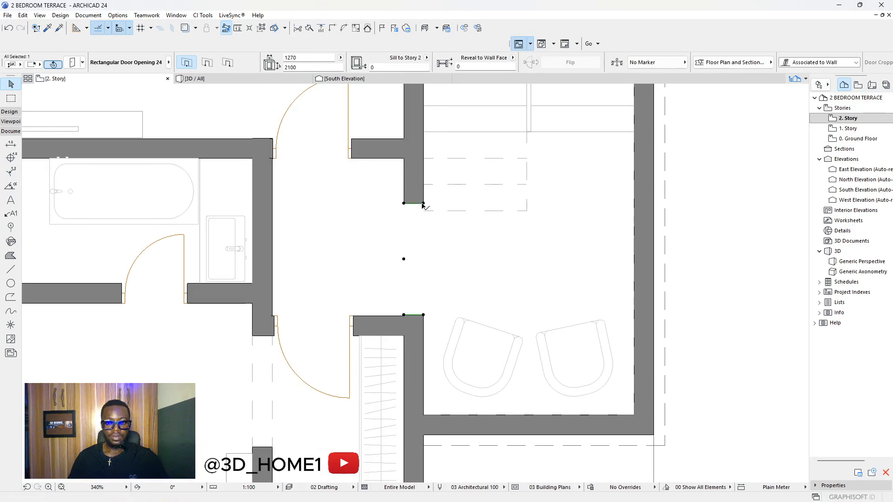
left_click(423, 204)
left_click(443, 218)
key("Escape")
scroll(443, 219, "down", 6)
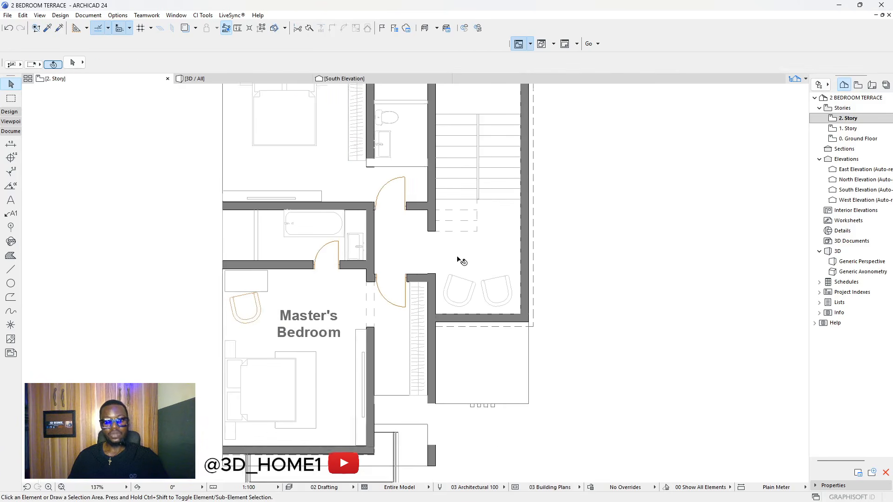
- Stretch the opening's other jamb flush with the corridor face of the wardrobe room wall
scroll(448, 267, "up", 8)
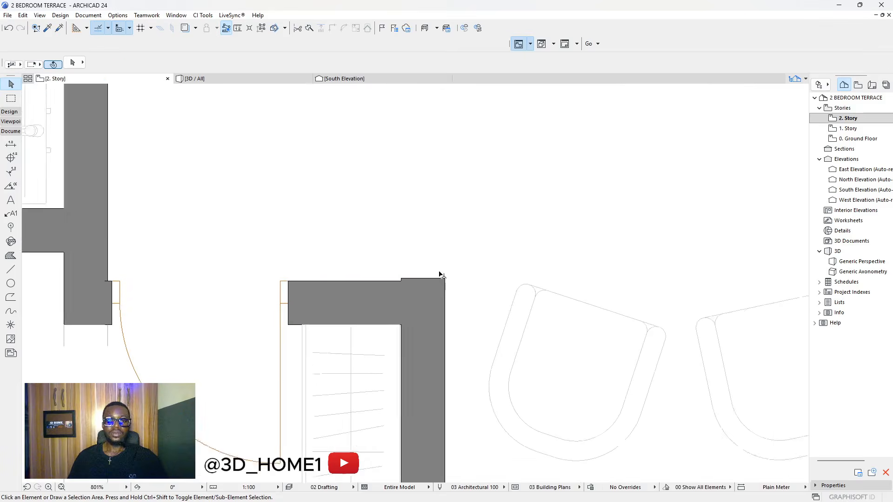
left_click(446, 267)
left_click(446, 280)
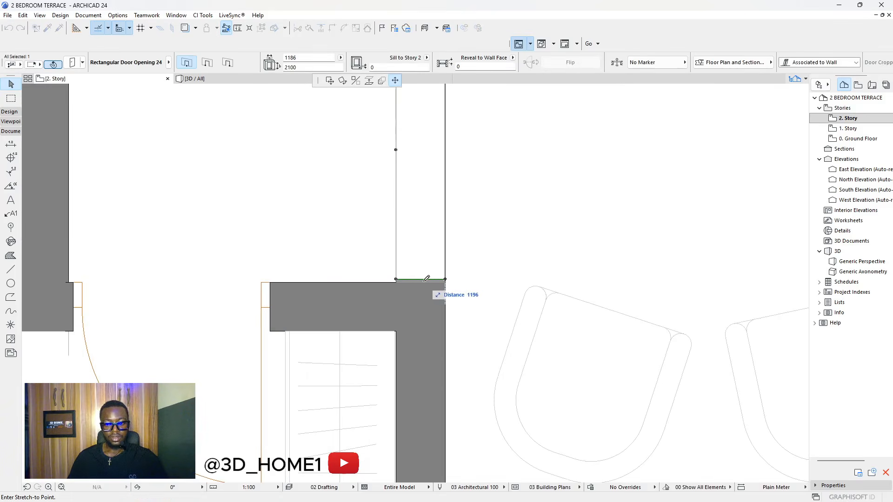
left_click(398, 279)
key("Escape")
scroll(430, 258, "down", 10)
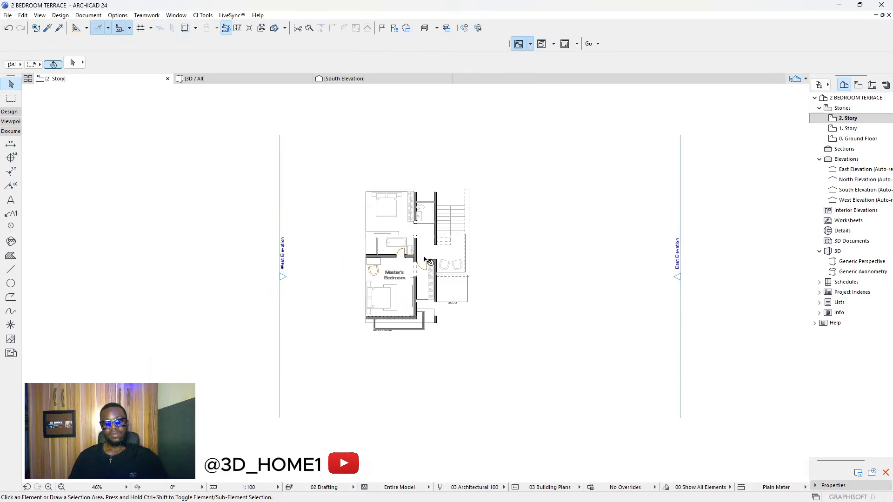
scroll(437, 254, "up", 6)
scroll(311, 107, "down", 4)
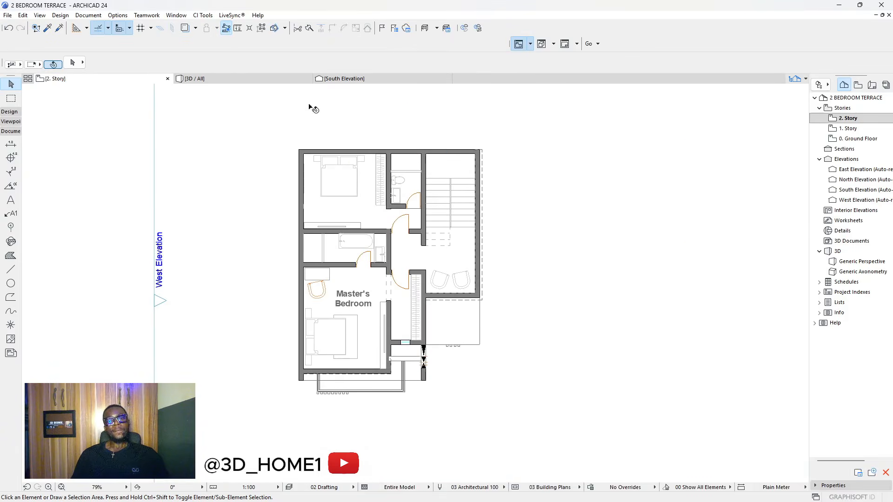
- Examine the new opening beside the yellow chairs and the adjoining wardrobe room in the 3D model
left_click(201, 82)
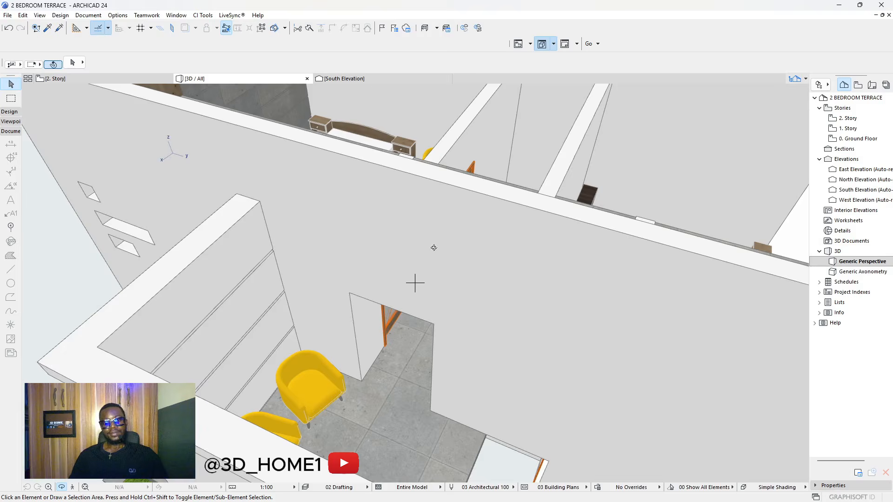
middle_click_drag(450, 289, 440, 458, "shift")
scroll(409, 332, "up", 10)
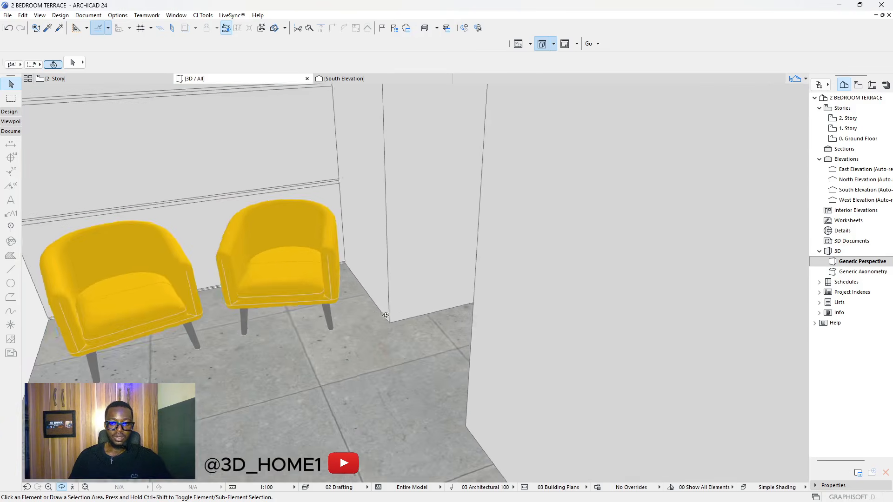
middle_click_drag(503, 321, 312, 168, "shift")
left_click(276, 122)
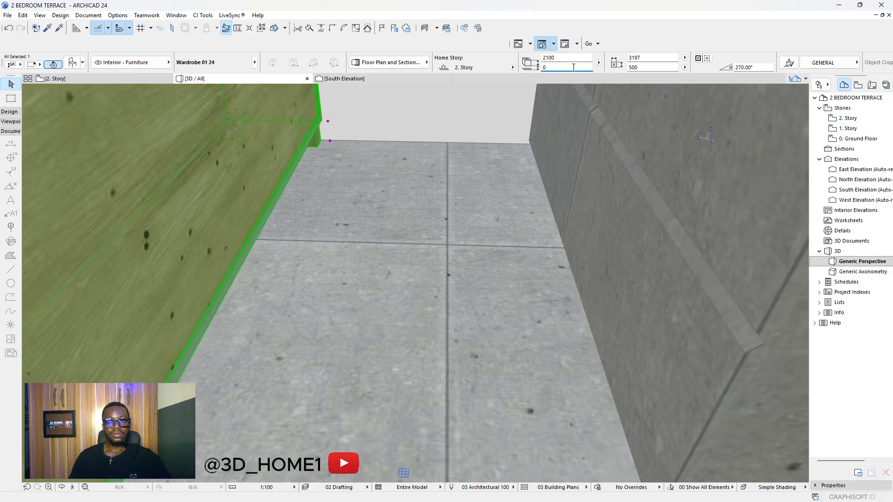
key("Escape")
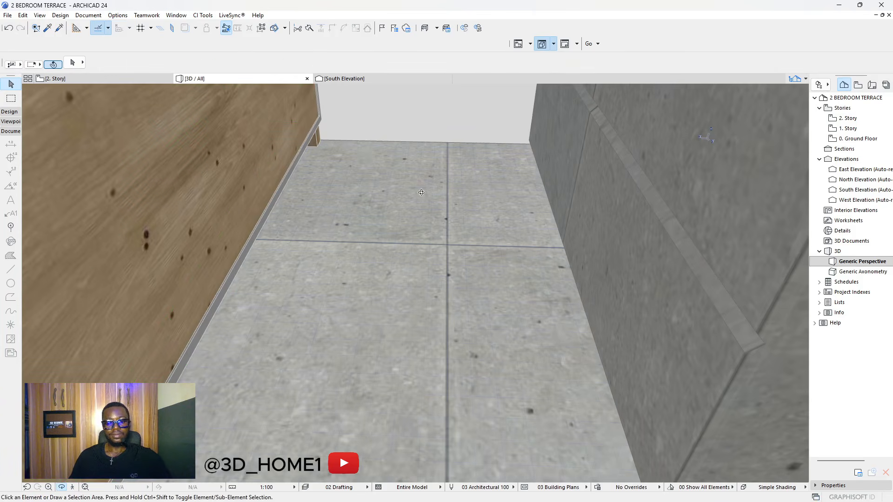
scroll(421, 193, "down", 10)
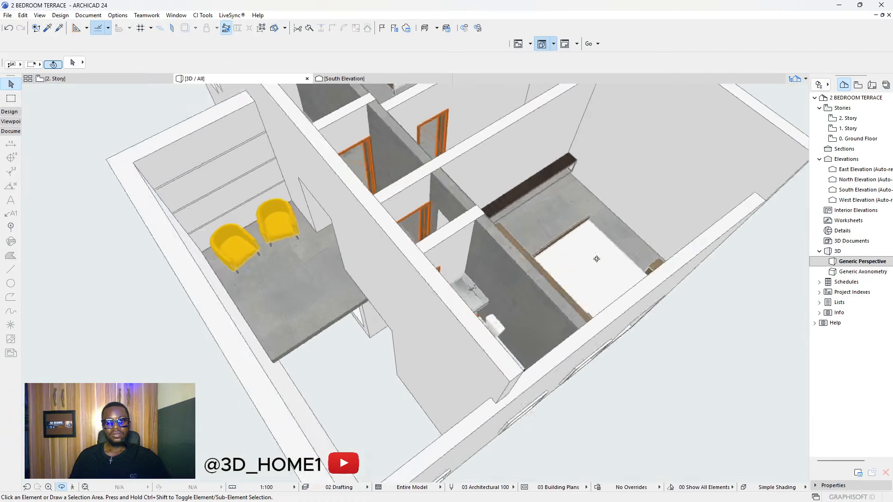
- Examine the second-story rooms and the house exterior from the front, side and rear in the 3D model
middle_click_drag(596, 259, 565, 222, "shift")
scroll(426, 222, "up", 2)
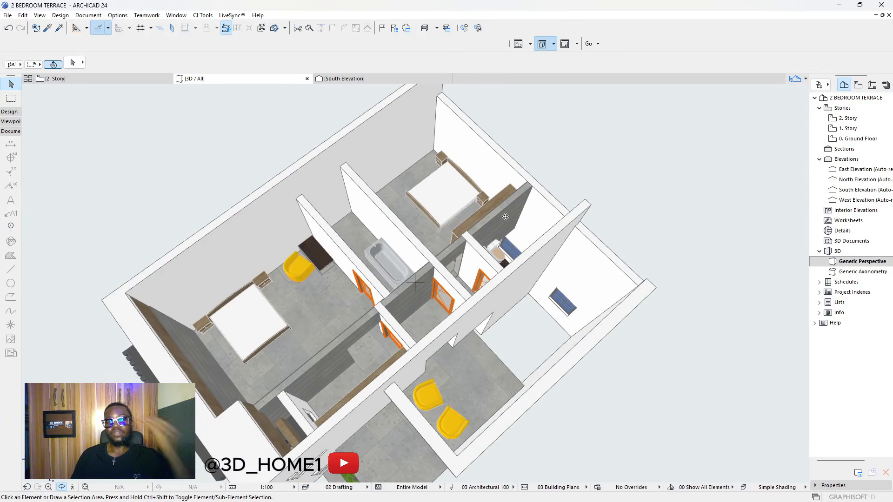
scroll(425, 222, "down", 2)
middle_click_drag(425, 222, 593, 207, "shift")
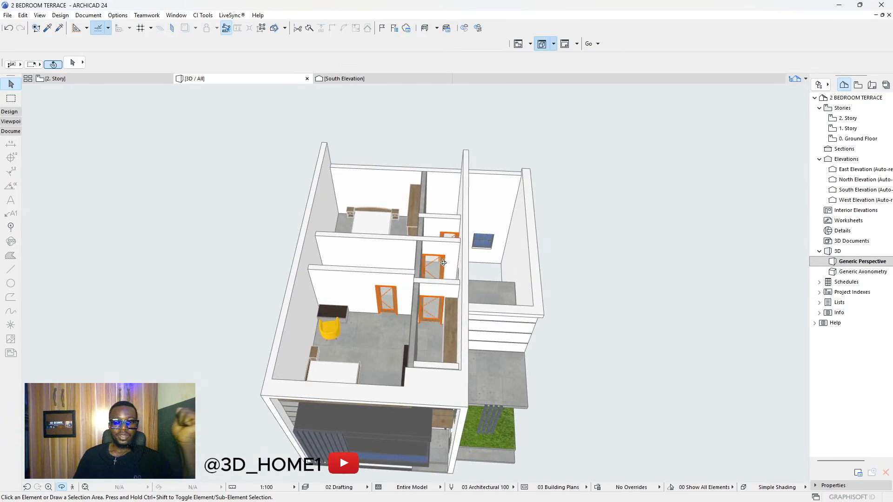
middle_click_drag(404, 275, 486, 263, "shift")
scroll(408, 293, "up", 4)
middle_click_drag(408, 293, 302, 214, "shift")
scroll(350, 271, "down", 5)
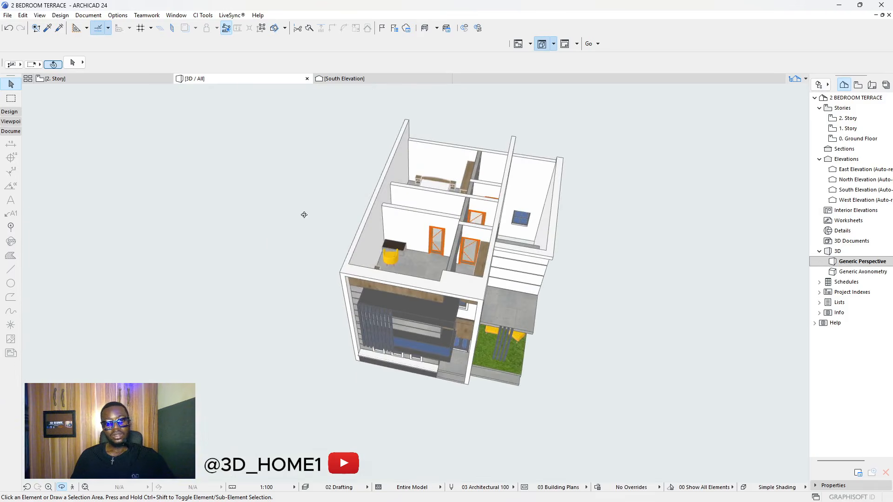
scroll(507, 210, "up", 6)
scroll(378, 211, "down", 4)
middle_click_drag(470, 225, 313, 184, "shift")
scroll(459, 212, "down", 5)
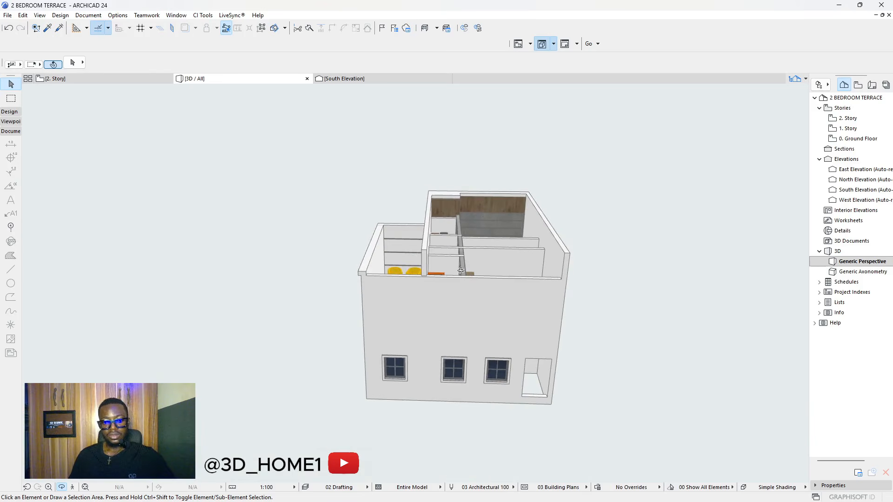
- In 3D, stretch the staircase dividing wall's rear end to line up with the outer corner of the rear exterior wall
middle_click_drag(460, 274, 621, 249, "shift")
scroll(430, 269, "up", 6)
middle_click_drag(430, 269, 365, 303, "shift")
scroll(333, 289, "up", 1)
left_click(333, 291)
scroll(333, 290, "down", 3)
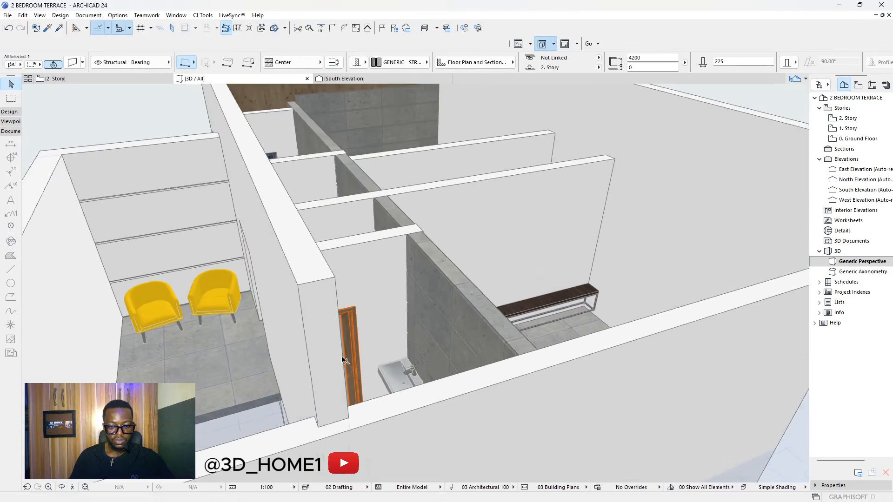
scroll(335, 354, "up", 2)
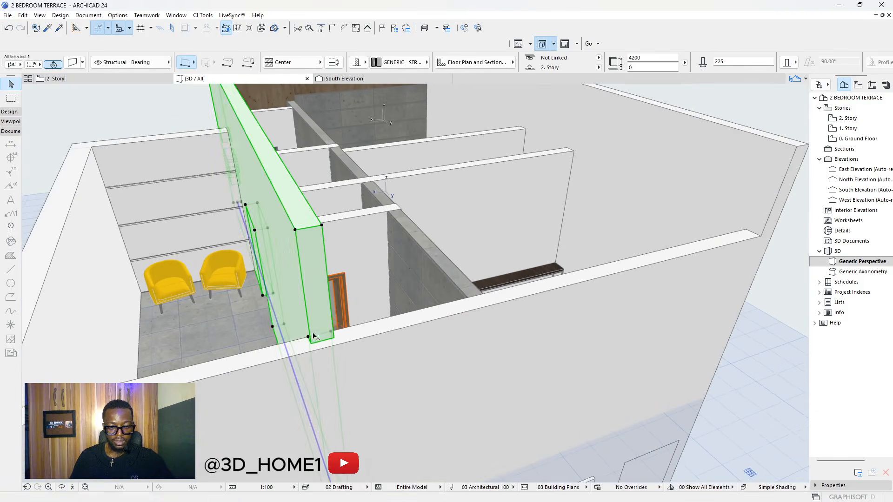
left_click(296, 231)
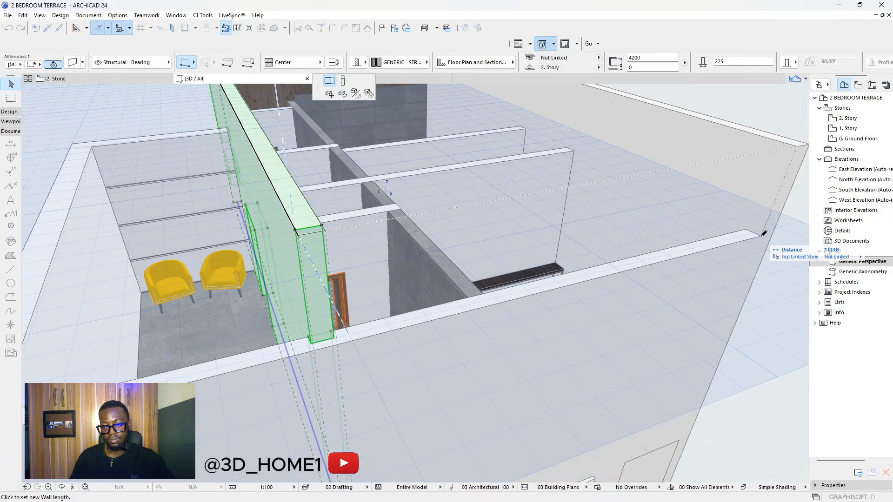
left_click(798, 147)
key("Escape")
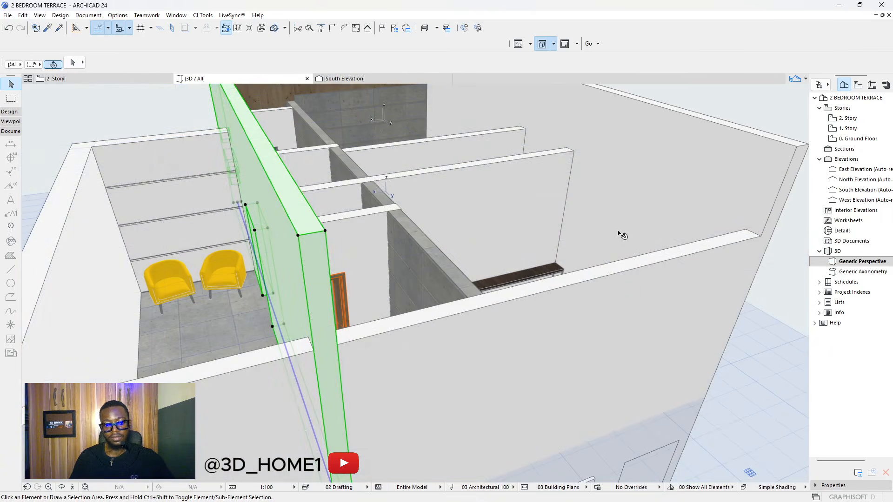
scroll(513, 269, "down", 5)
middle_click_drag(568, 262, 469, 304, "shift")
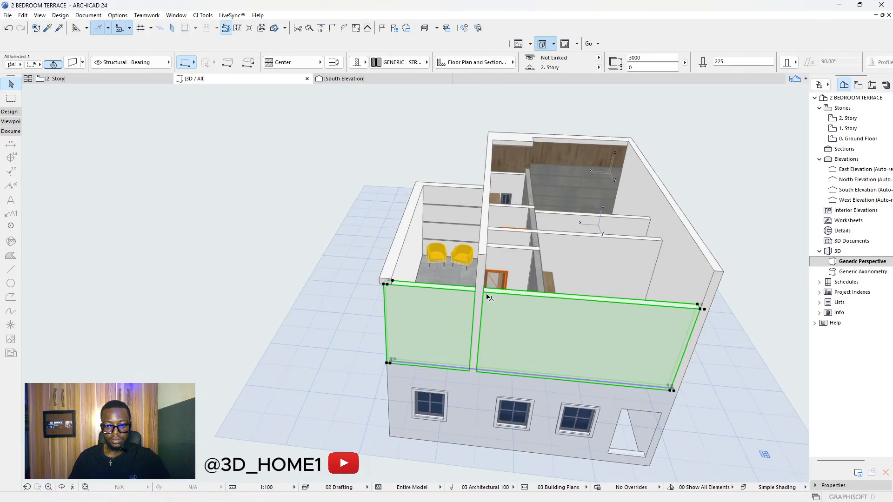
middle_click_drag(435, 241, 306, 375, "shift")
scroll(380, 320, "up", 5)
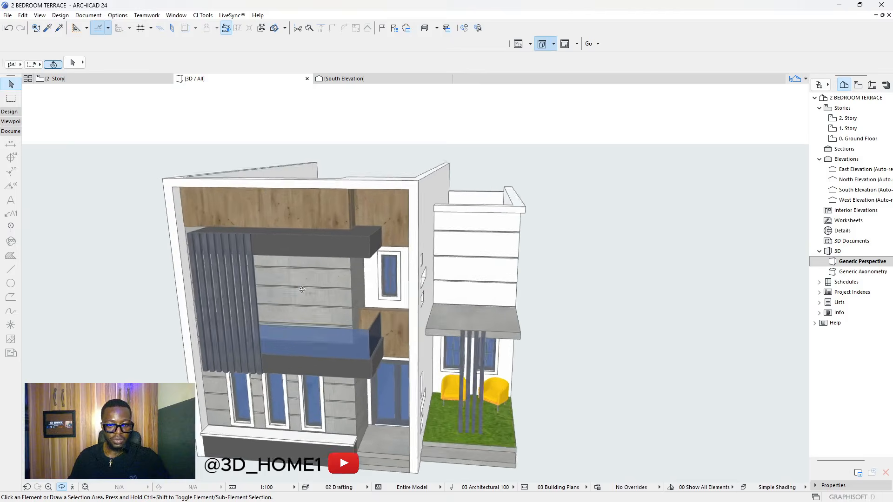
left_click(47, 29)
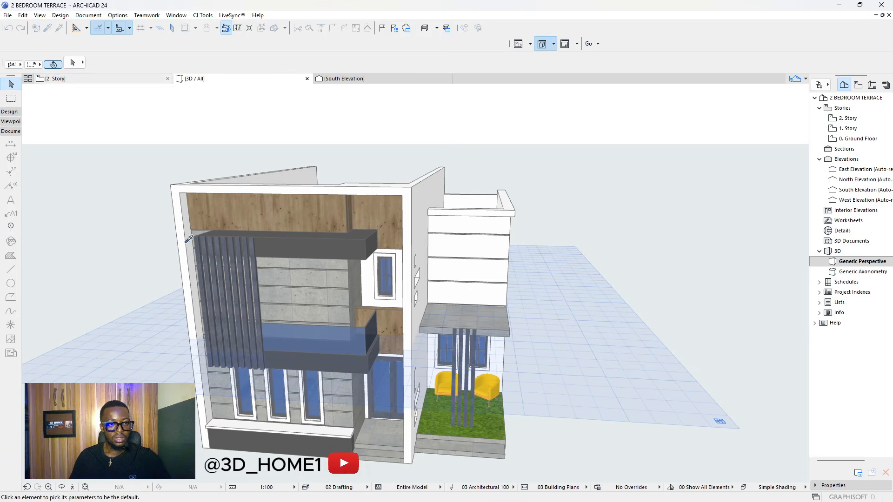
left_click(279, 390)
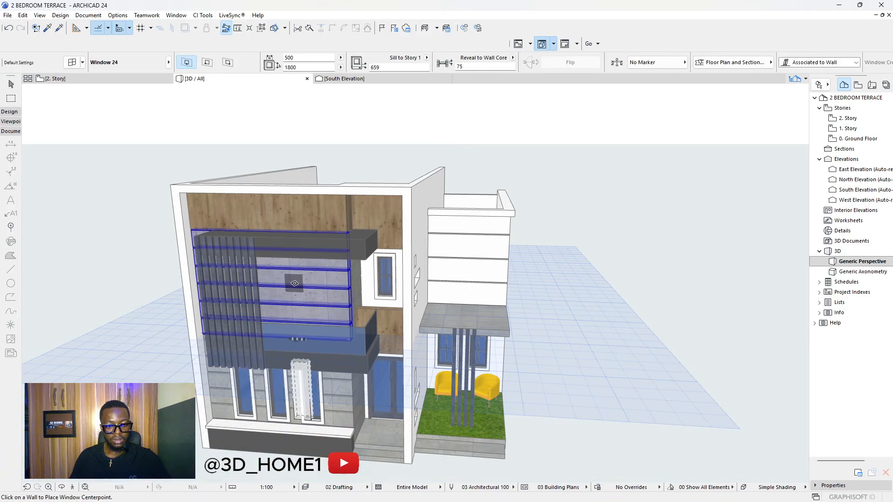
key("Escape")
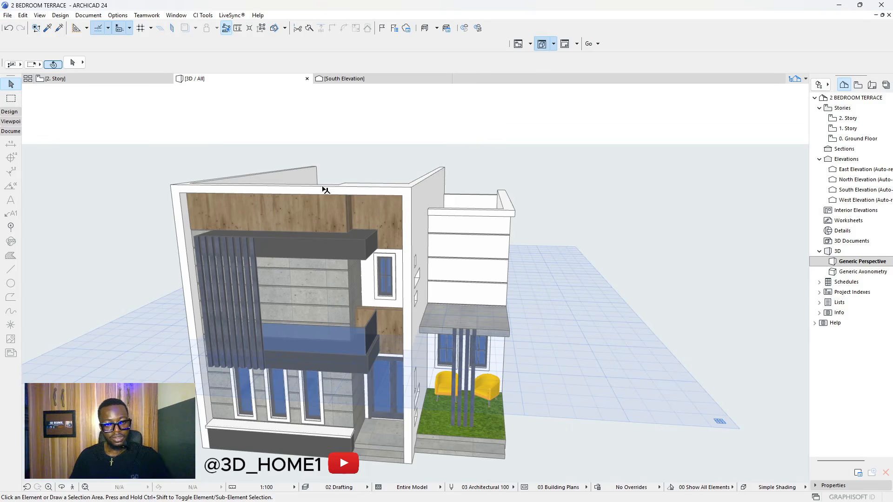
- Pick up the white roof-level slab's settings at the front as slab defaults, keeping the 200 thickness and Paint - Titanium White surfaces
middle_click_drag(326, 190, 196, 150, "shift")
left_click(48, 28)
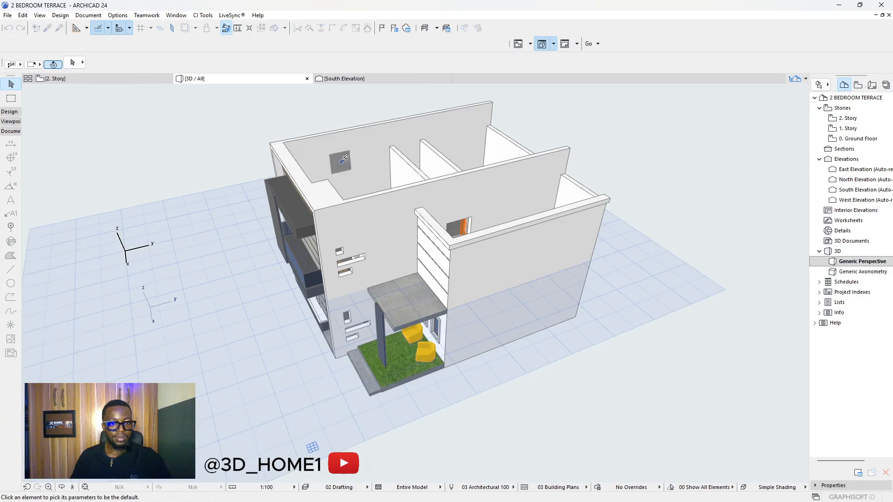
left_click(294, 158)
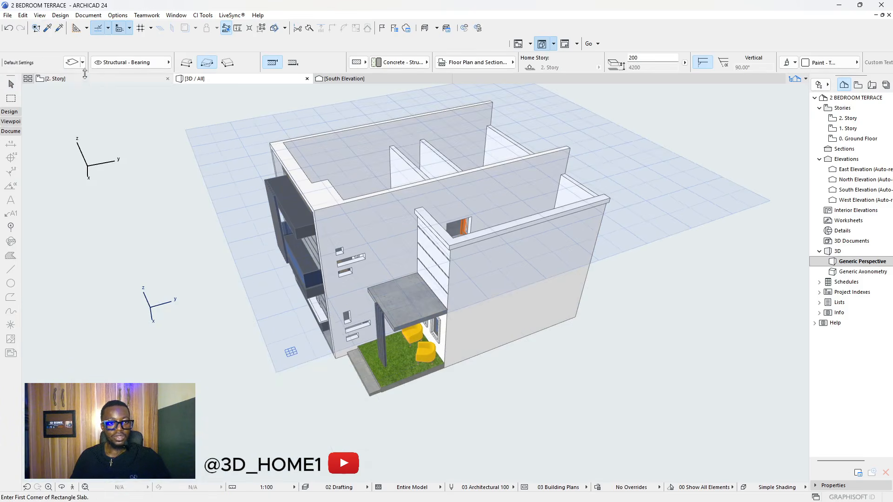
key("ctrl+t")
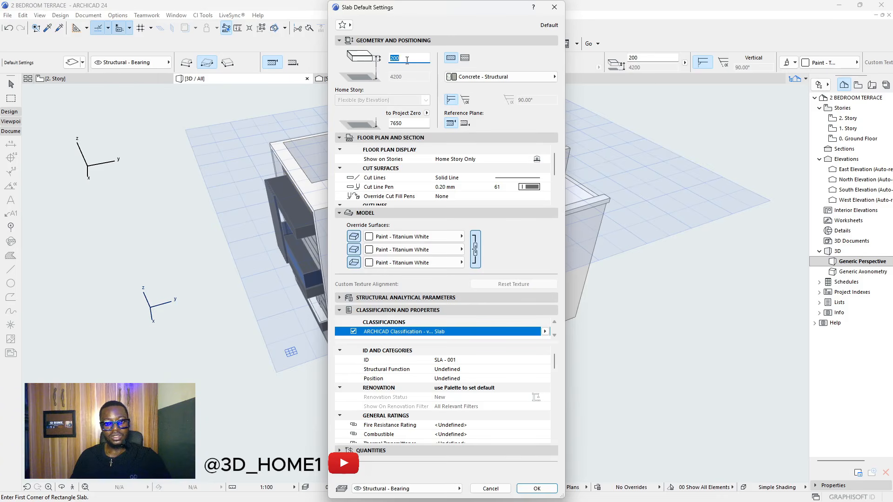
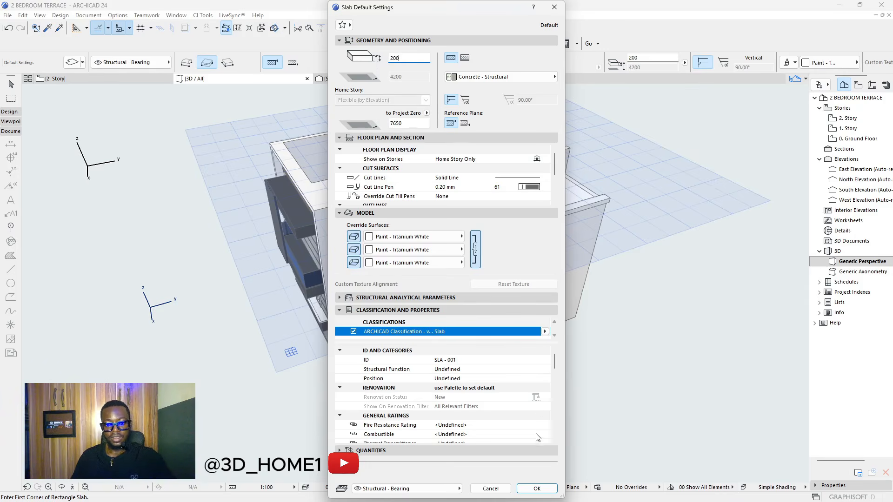
left_click(538, 488)
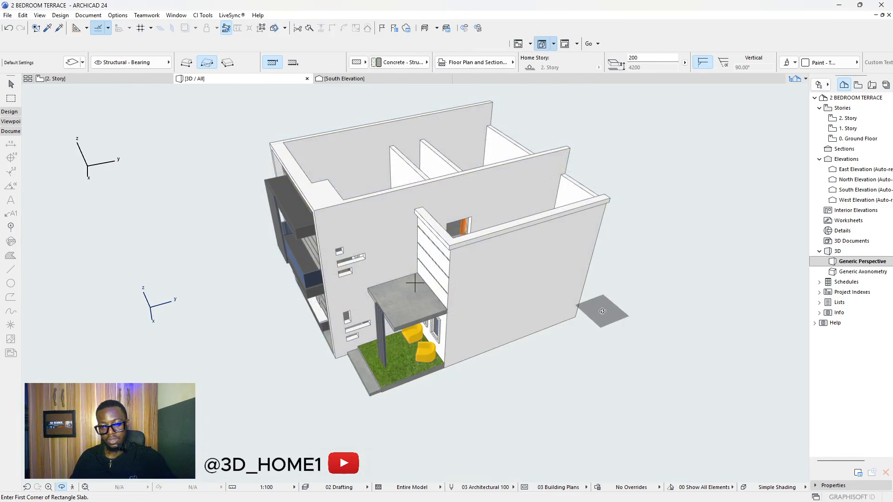
- Draw a narrow rectangular slab 5775 long along the main block's rear wall top, from the staircase dividing wall to the opposite side wall
middle_click_drag(603, 312, 250, 265, "shift")
middle_click_drag(707, 273, 427, 339, "shift")
scroll(427, 339, "up", 5)
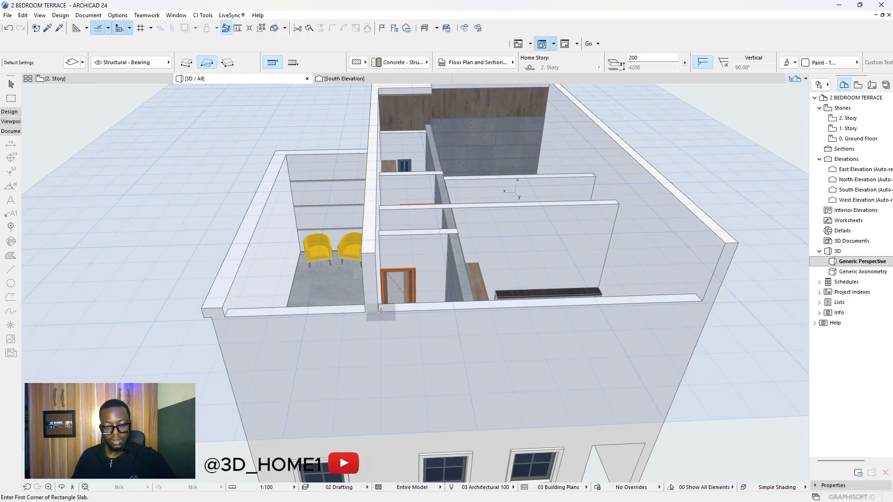
left_click(378, 311)
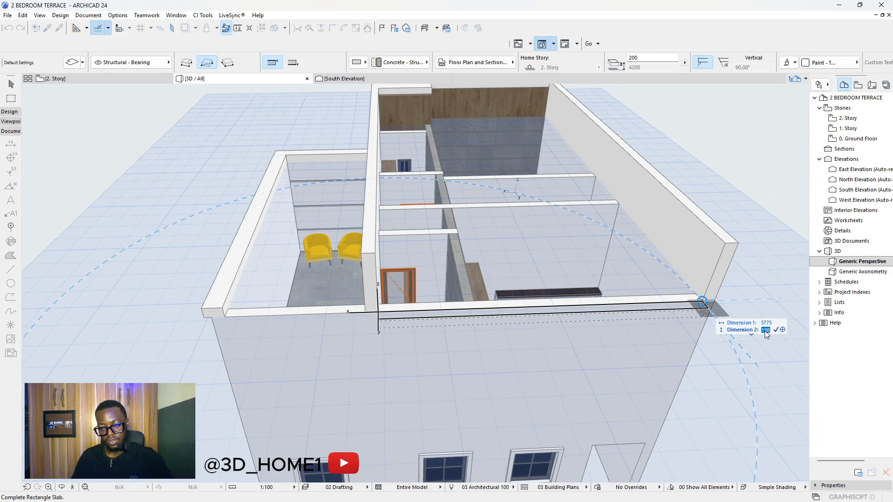
key("Return")
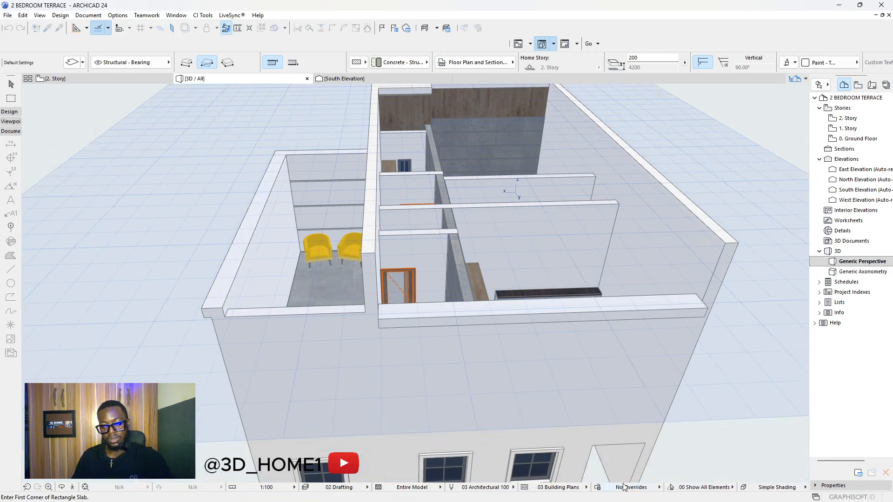
key("Escape")
- Set up the Roof tool defaults as a single-plane Timber - Roof with a thickness of 20
middle_click_drag(535, 395, 345, 332, "shift")
scroll(344, 332, "down", 2)
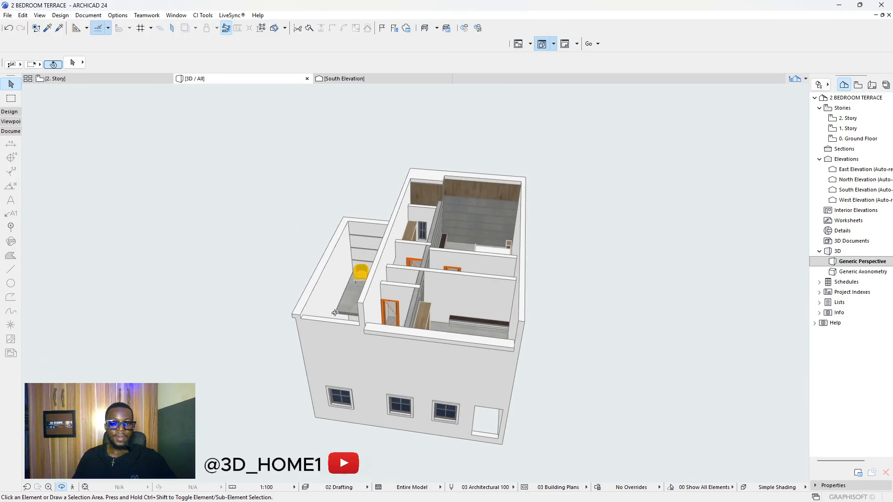
middle_click_drag(365, 298, 391, 288, "shift")
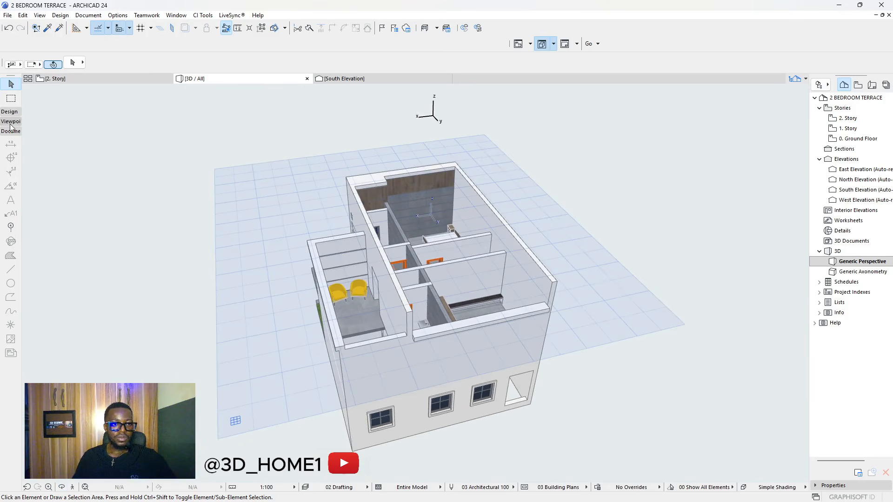
left_click(9, 112)
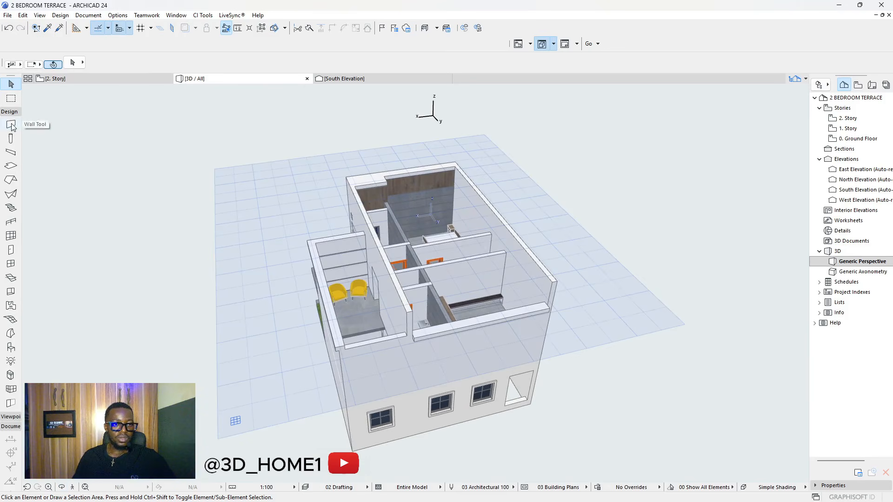
left_click(10, 181)
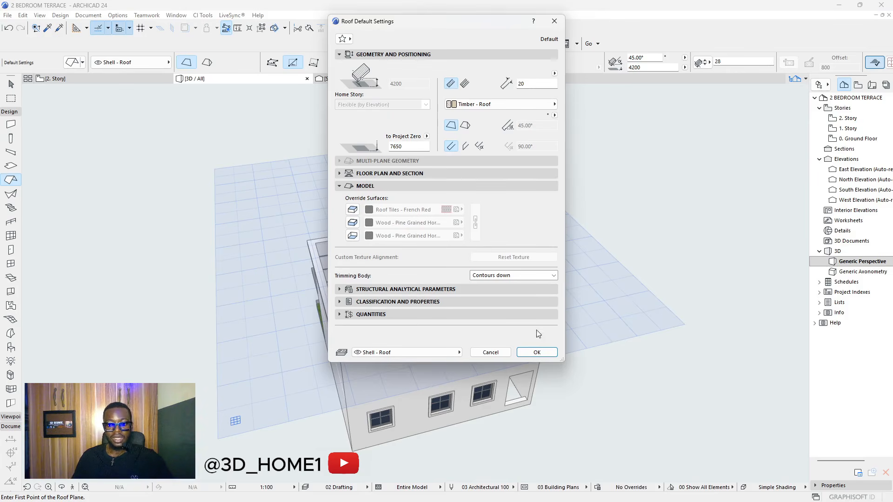
left_click(537, 353)
scroll(429, 341, "up", 5)
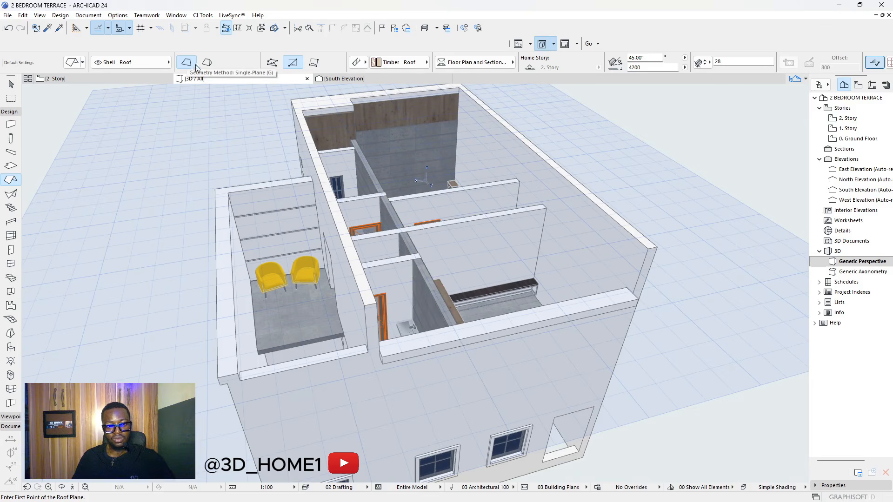
- Draw a sloped rectangular single-plane roof of about 5775 by 11045 over the main block, from the rear slab to the front parapet's inner corner
left_click(381, 356)
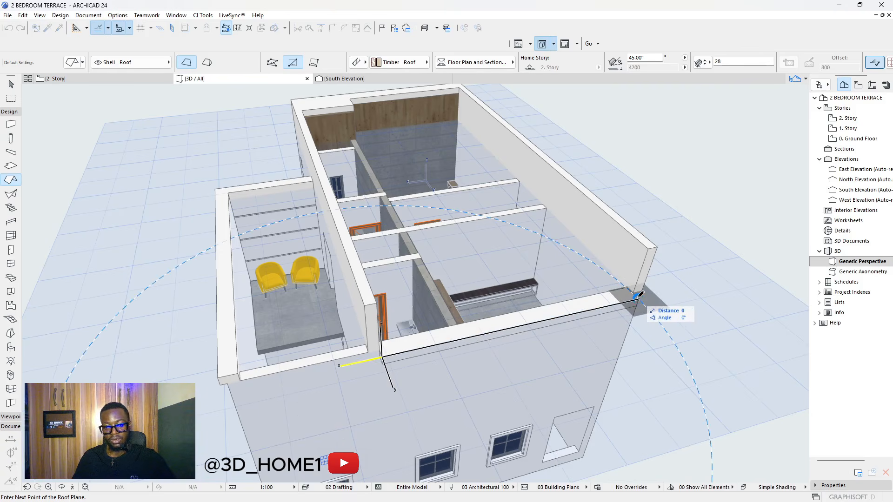
left_click(462, 90)
scroll(379, 356, "up", 2)
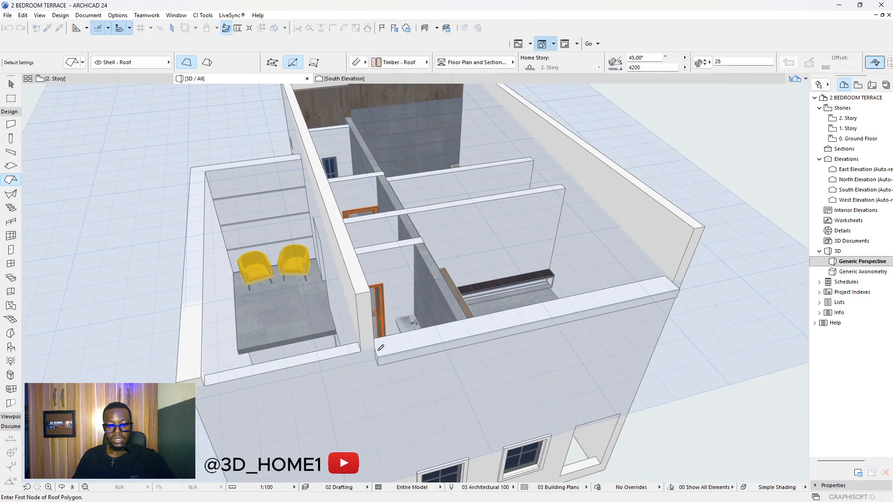
left_click(379, 354)
scroll(482, 274, "down", 3)
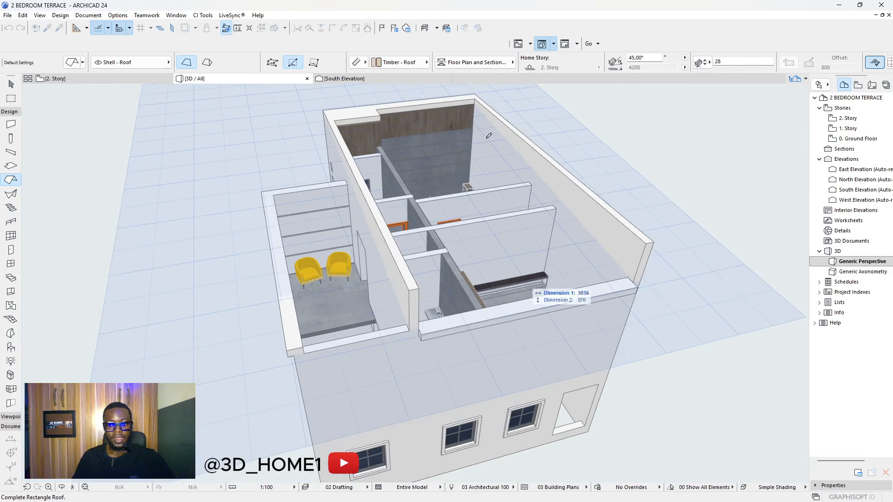
scroll(477, 100, "up", 4)
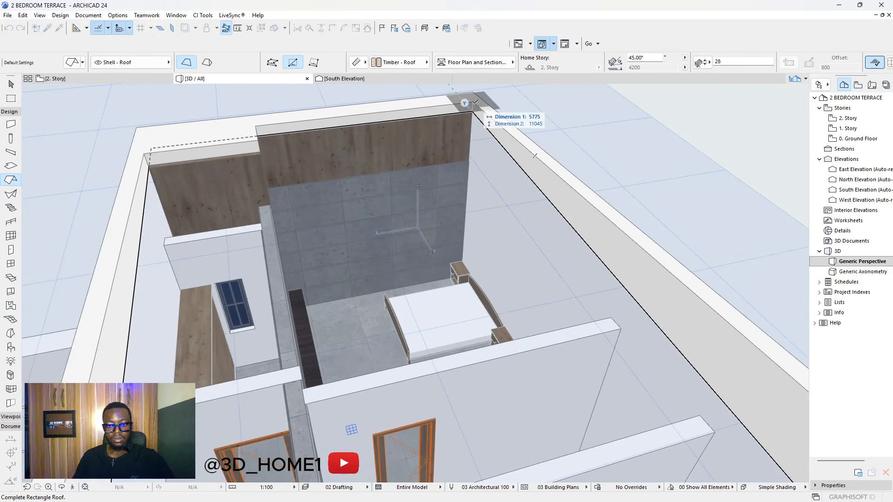
left_click(473, 97)
key("Escape")
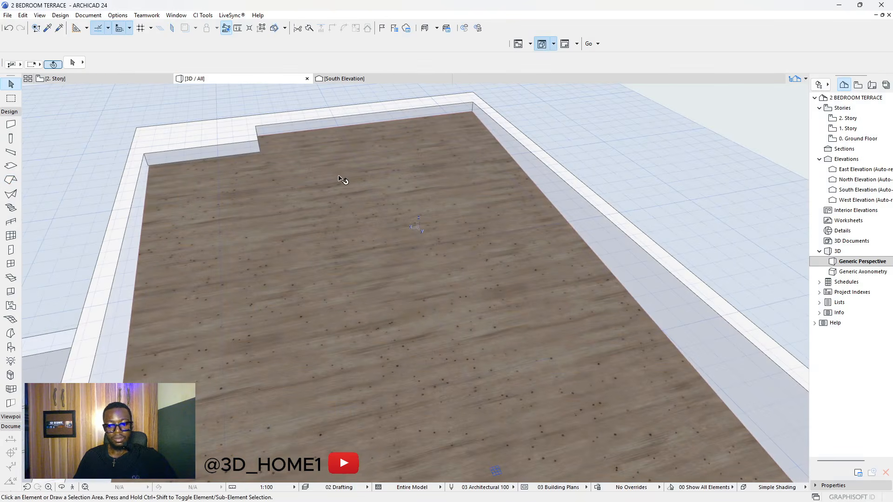
- Insert a node on the timber roof's front edge at the corner where the front parapet steps inward
middle_click_drag(343, 180, 521, 205, "shift")
left_click(273, 233)
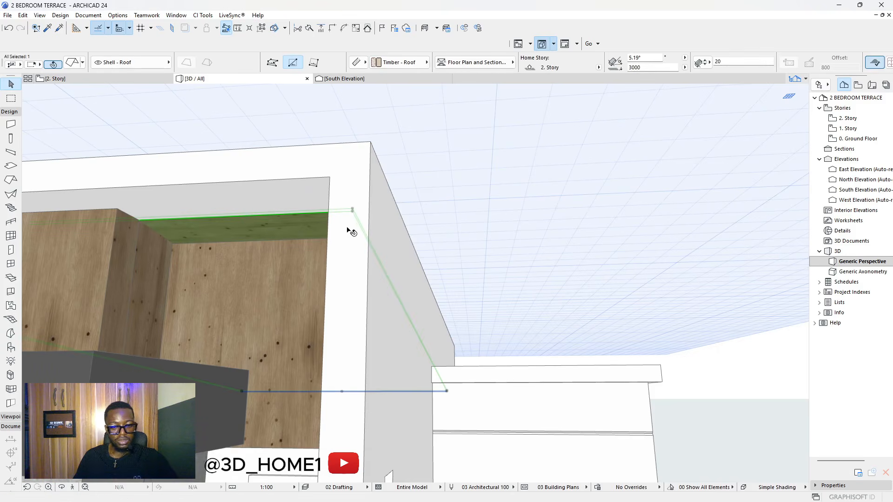
middle_click_drag(351, 232, 423, 217, "shift")
scroll(442, 208, "up", 3)
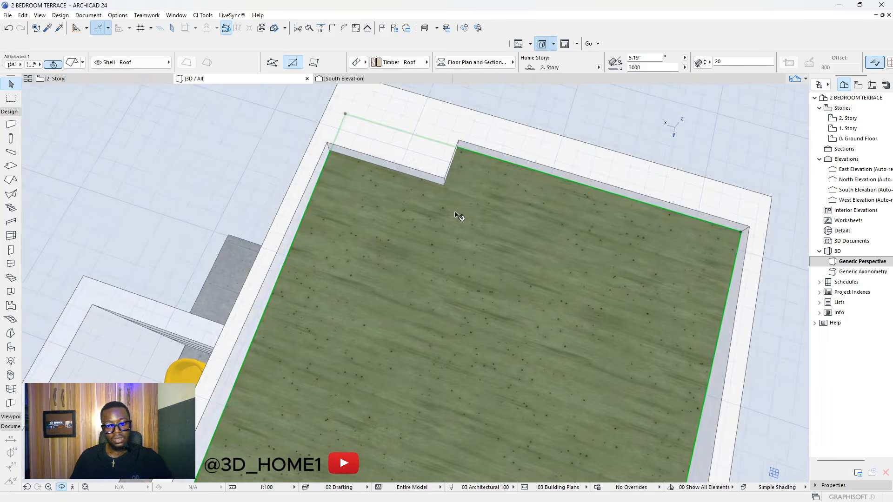
left_click_drag(458, 215, 455, 180)
key("Escape")
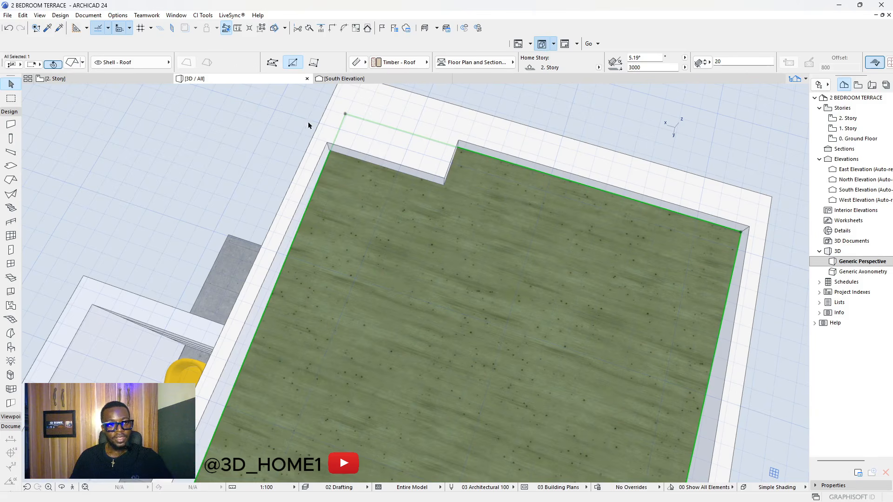
left_click(436, 141)
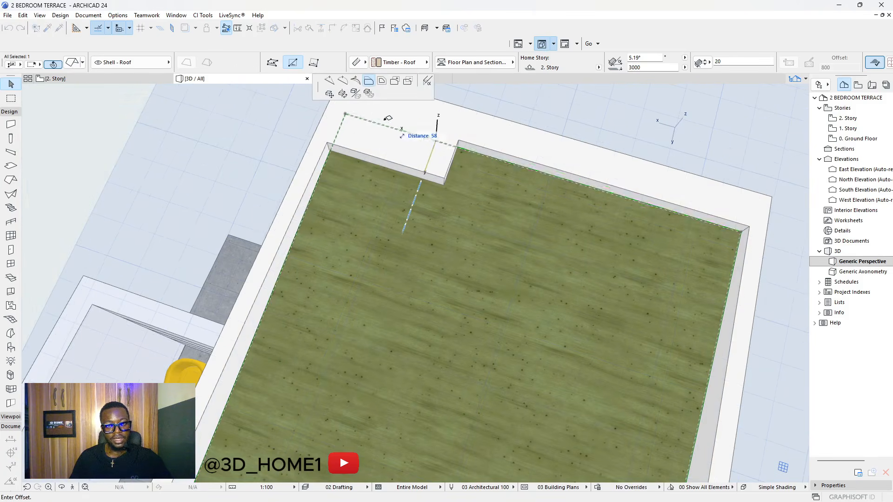
left_click(329, 83)
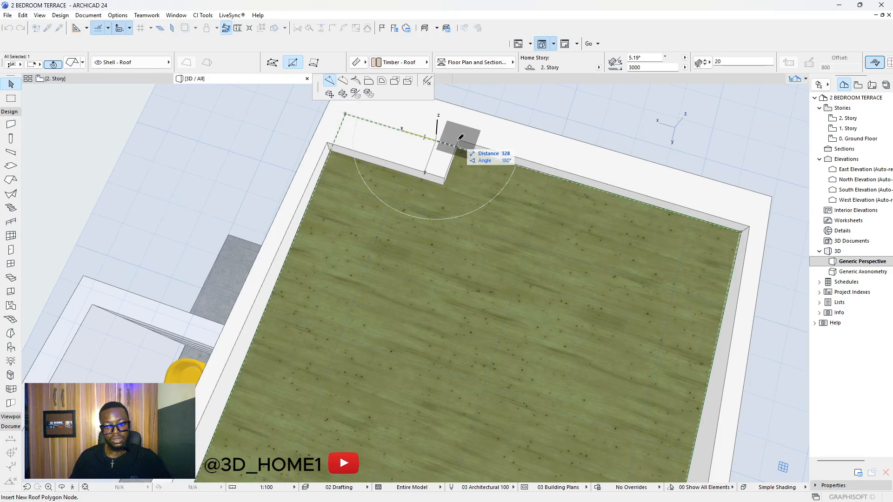
left_click(458, 144)
- Offset the short front roof edge under the parapet back to the inner face of the stepped parapet
left_click(447, 142)
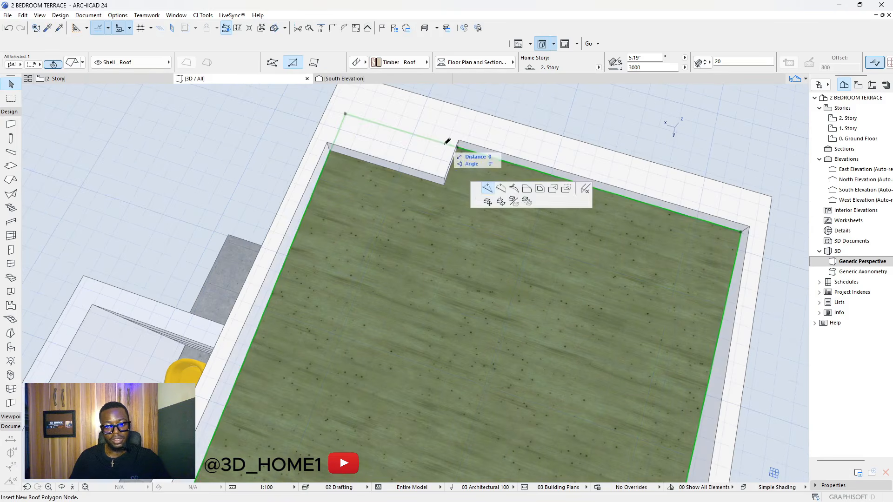
left_click(370, 82)
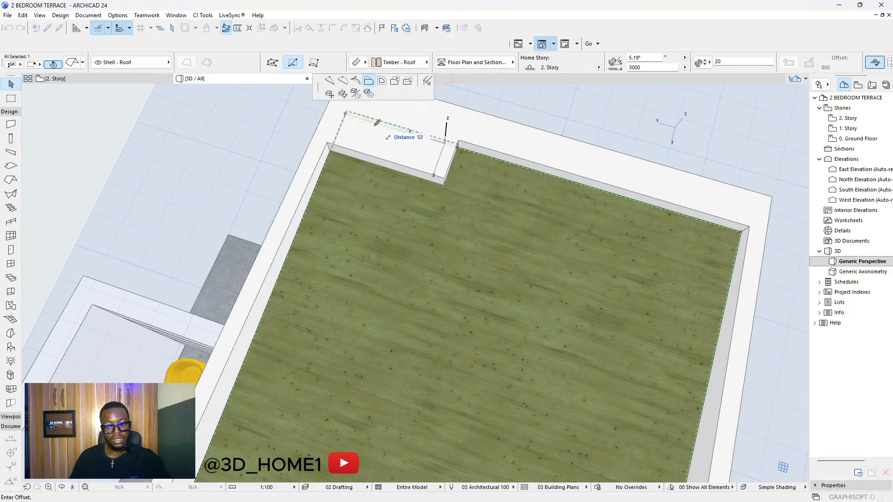
left_click(327, 143)
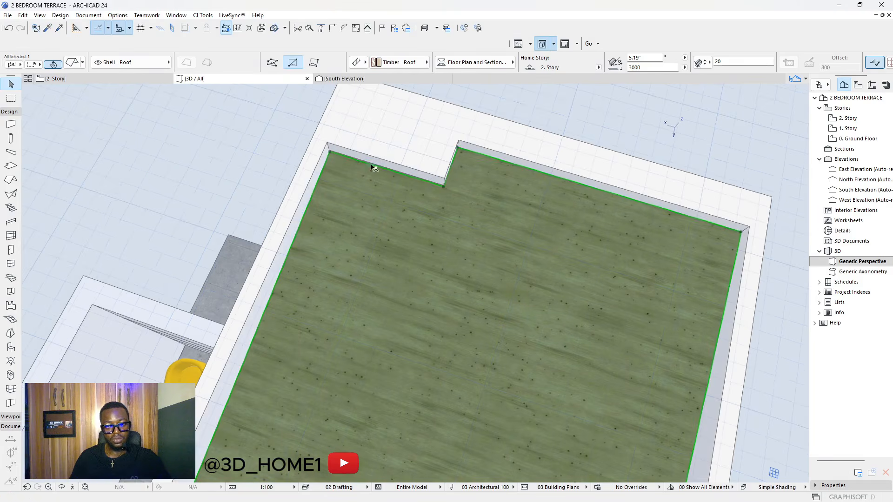
key("Escape")
- Override the roof's top surface with Roof - Asphalt Shingle Gray
scroll(452, 142, "down", 5)
left_click(479, 187)
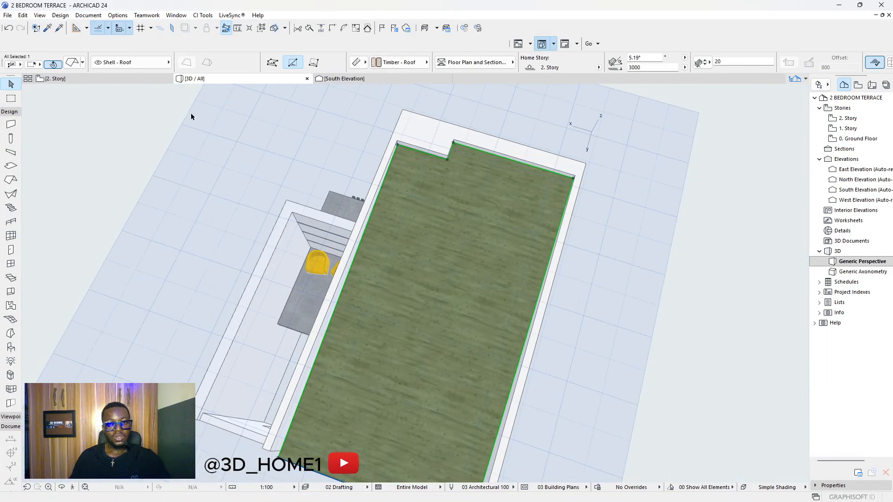
key("ctrl+t")
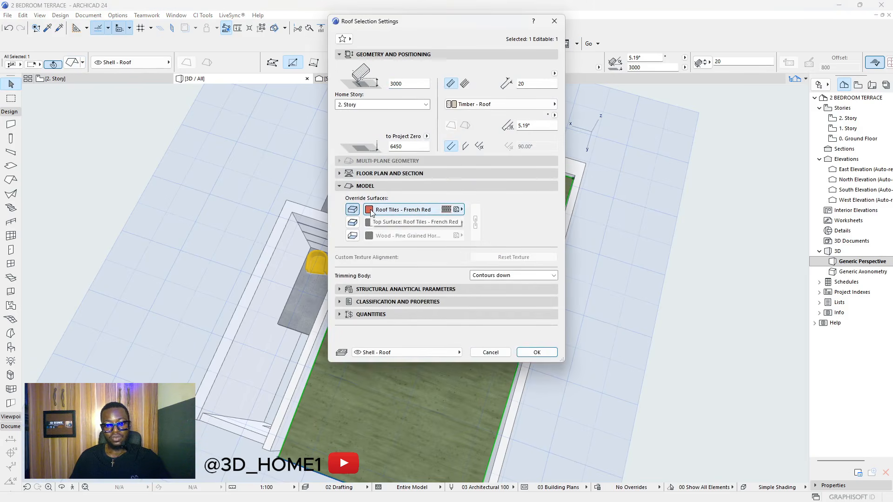
left_click(370, 213)
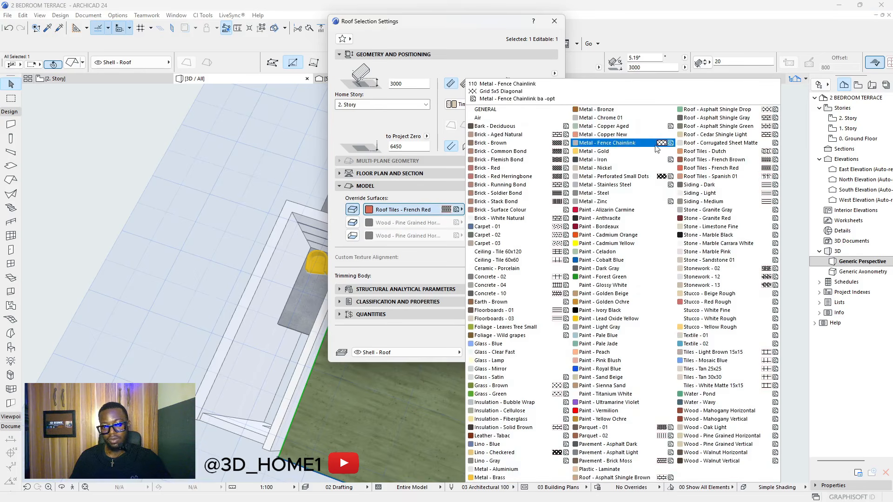
left_click(711, 117)
left_click(536, 352)
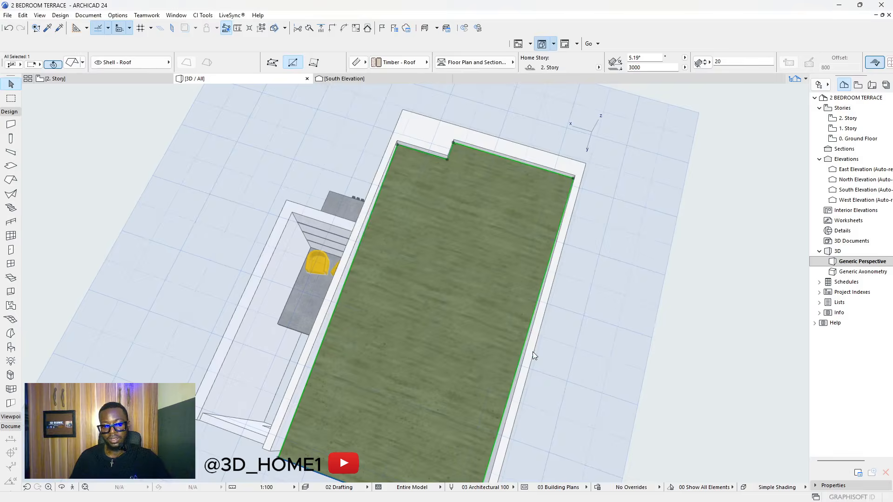
- Shorten the second-story rear wall from the terrace's outer corner back to the main block's side wall
left_click(601, 308)
middle_click_drag(449, 347, 674, 272, "shift")
middle_click_drag(510, 367, 439, 326, "shift")
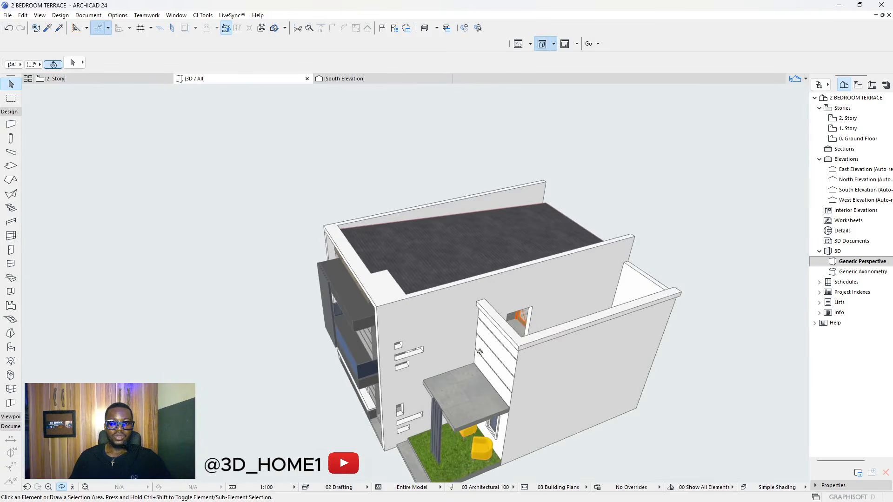
scroll(465, 249, "down", 2)
scroll(558, 339, "up", 2)
middle_click_drag(642, 280, 494, 354, "shift")
left_click(494, 354)
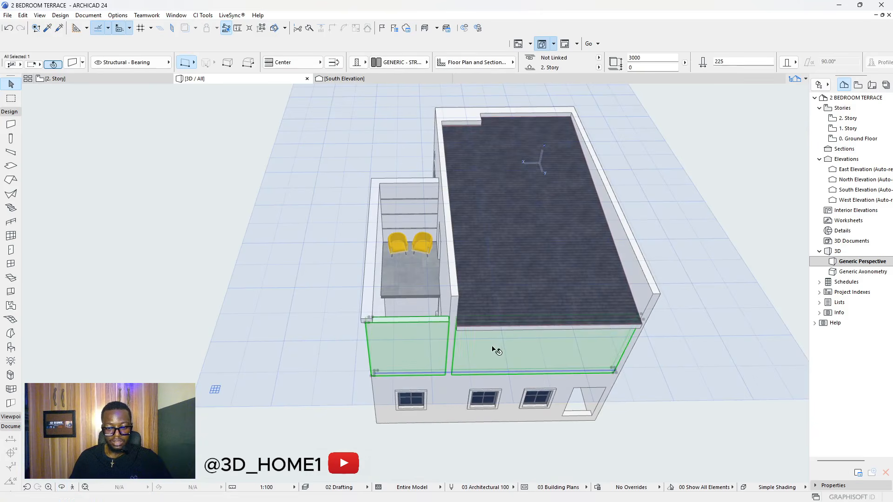
scroll(459, 378, "up", 2)
scroll(358, 325, "up", 2)
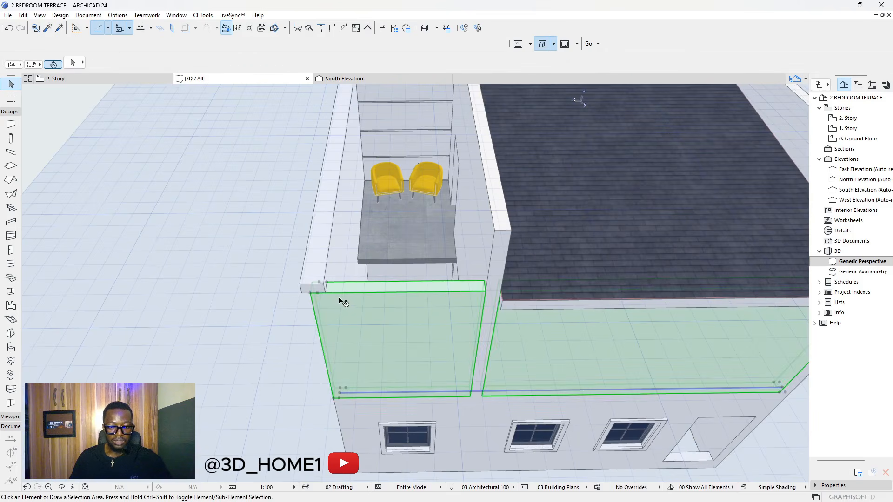
left_click(309, 296)
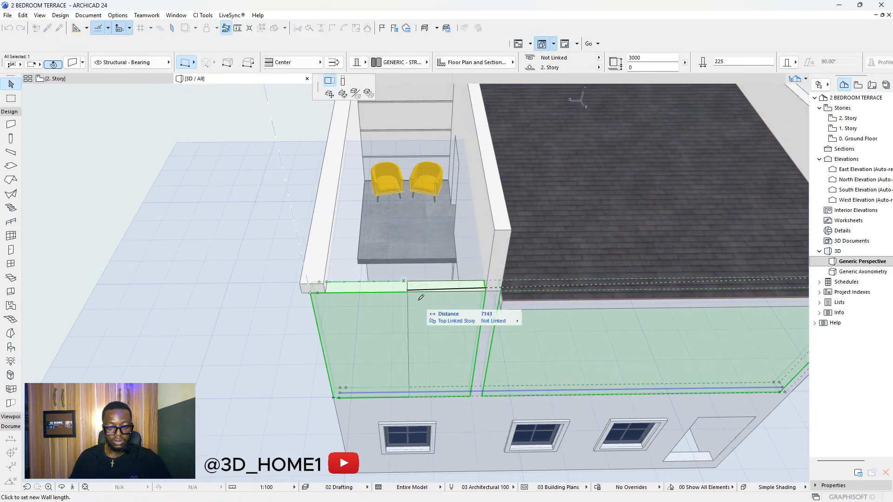
left_click(495, 230)
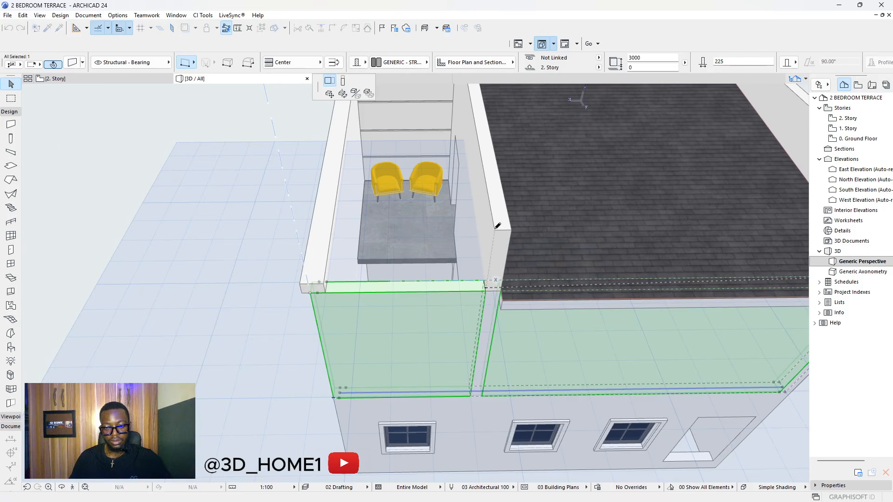
key("Escape")
- Adjust the shortened rear wall's end flush with the face of the main block's side wall
scroll(493, 288, "up", 10)
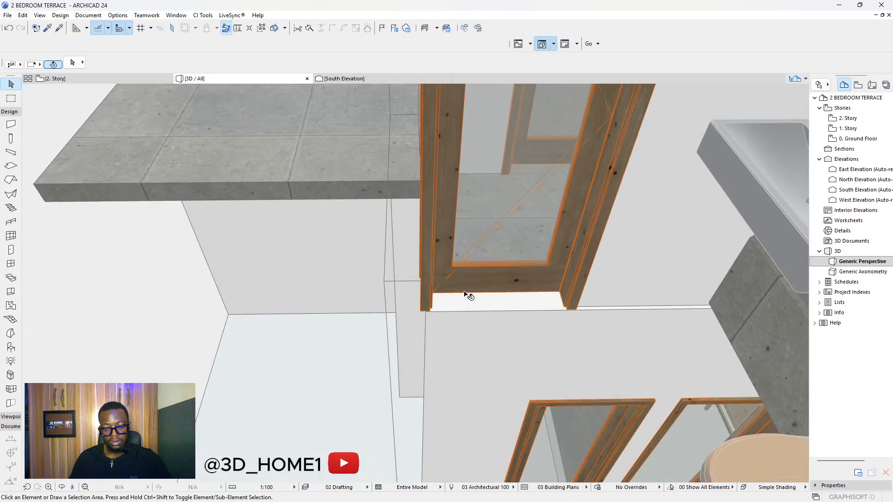
scroll(464, 294, "down", 3)
left_click(457, 306)
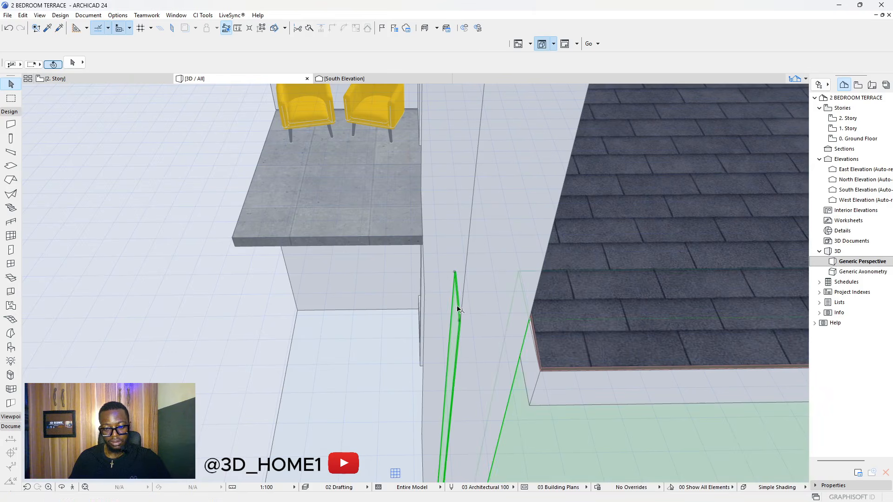
scroll(458, 321, "up", 4)
scroll(460, 324, "up", 3)
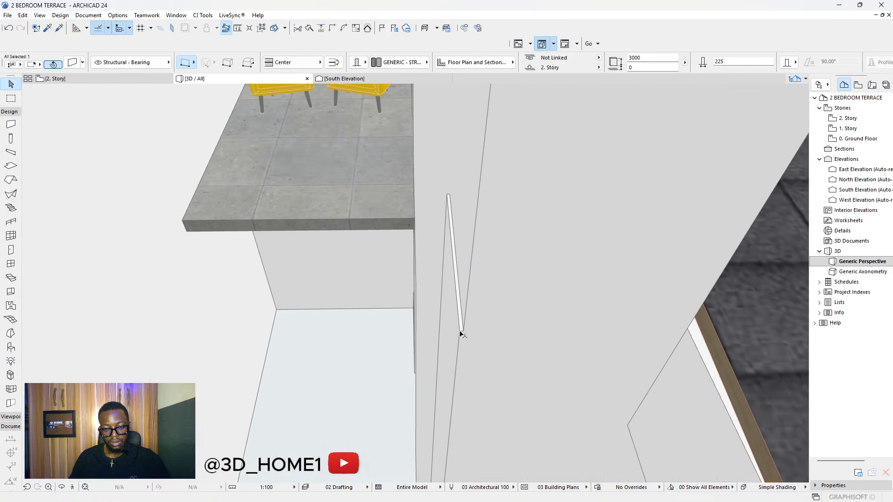
left_click(461, 330)
key("Escape")
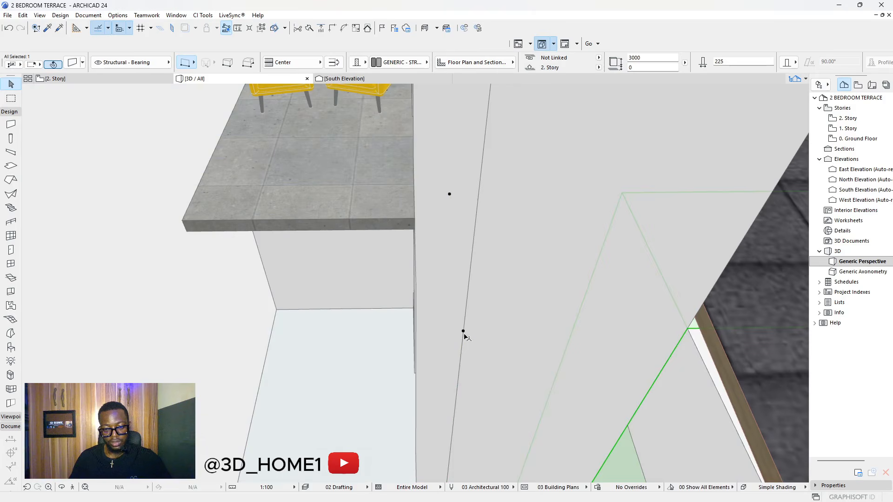
key("Escape")
scroll(462, 295, "down", 6)
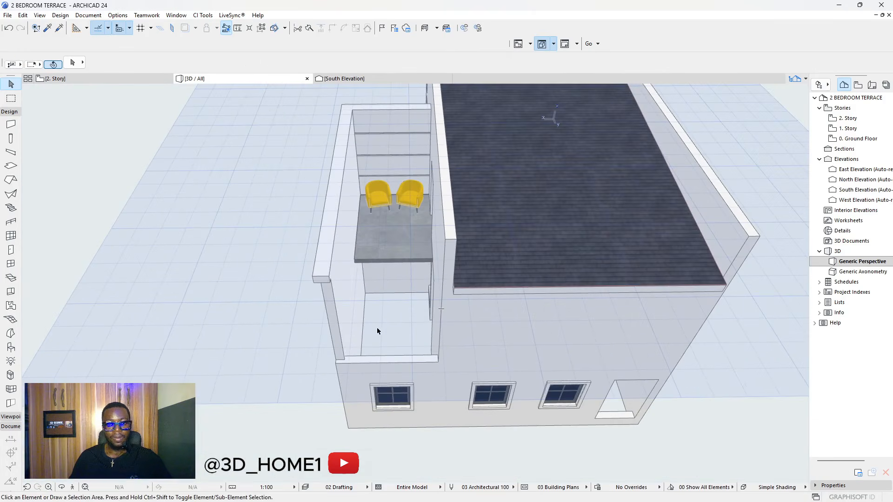
- Draw a 2625 long rear wall across the terrace side with the main rear wall's settings and an Inside Face reference line
left_click(50, 29)
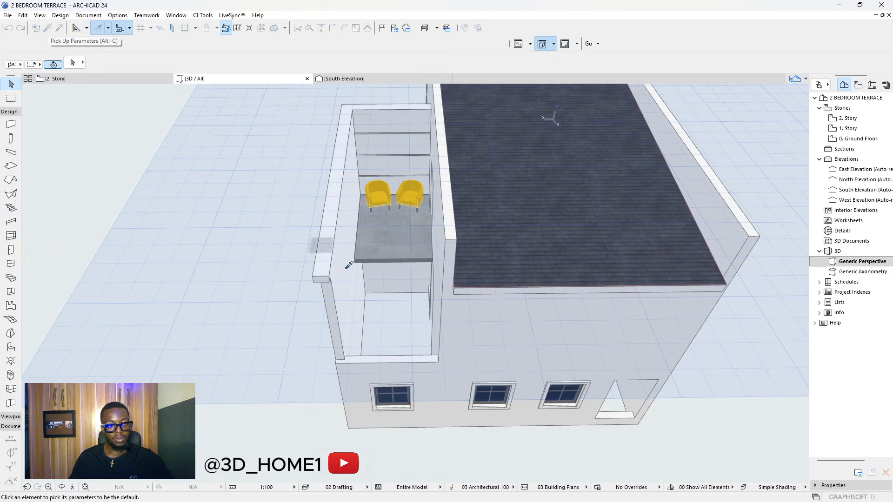
left_click(465, 321)
scroll(420, 369, "up", 2)
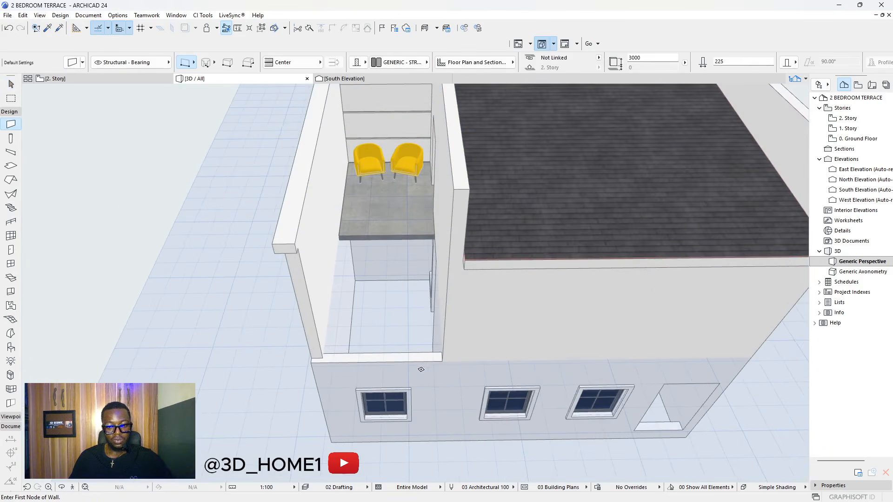
left_click(442, 358)
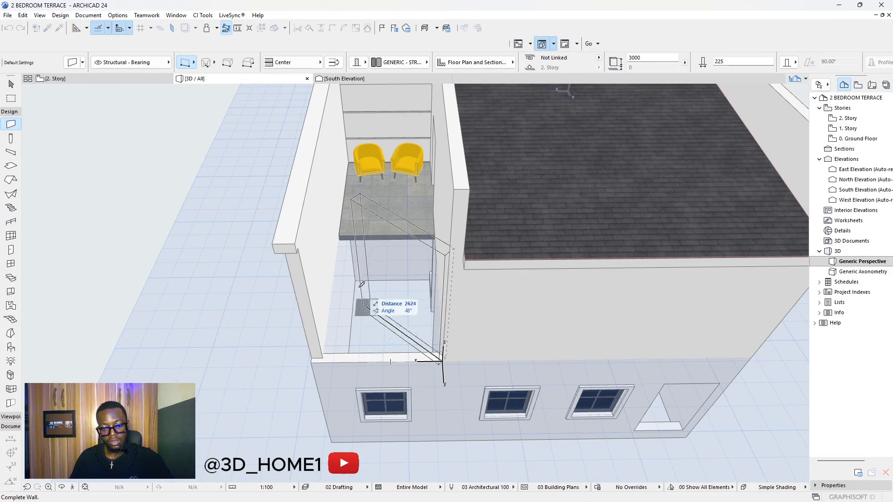
key("Escape")
left_click(292, 64)
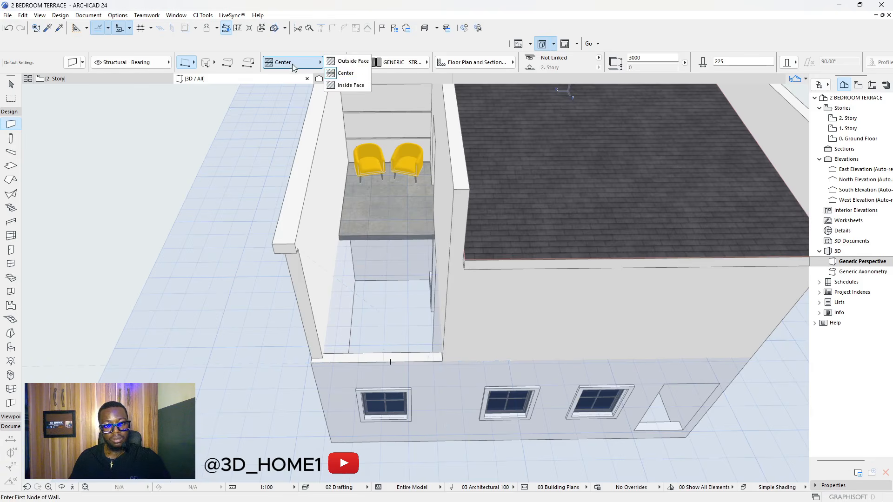
left_click(348, 86)
scroll(426, 337, "up", 2)
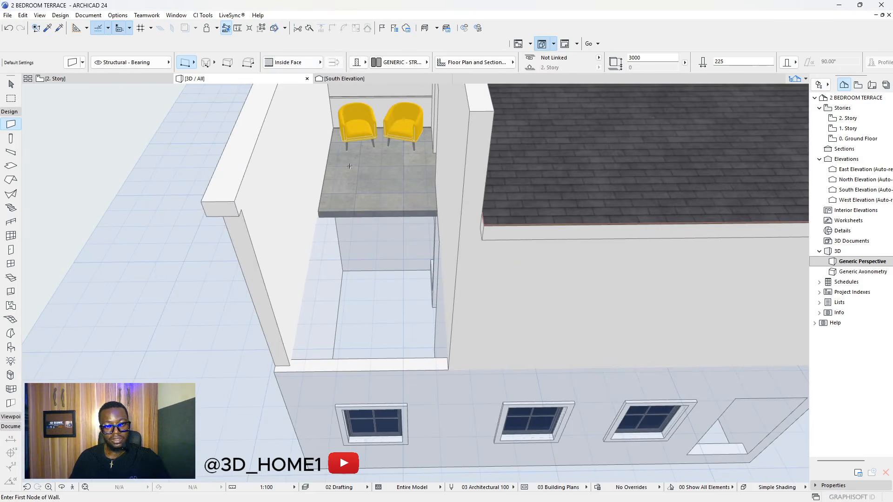
left_click(449, 367)
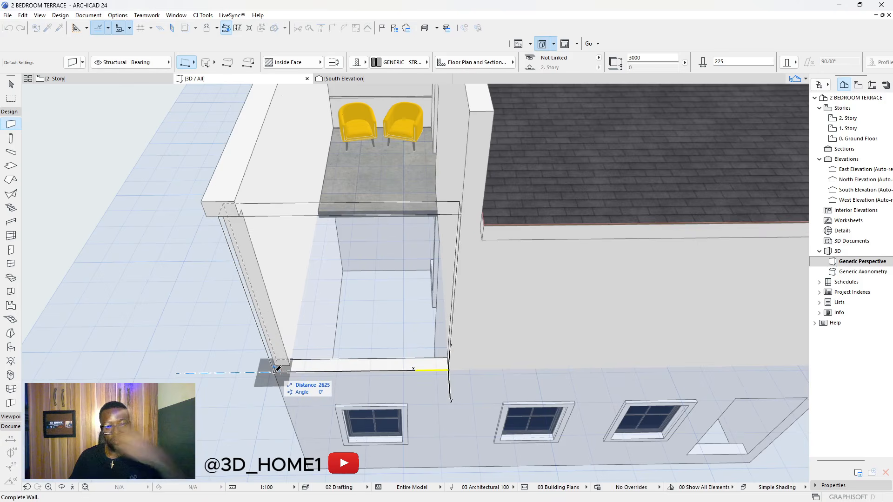
left_click(276, 370)
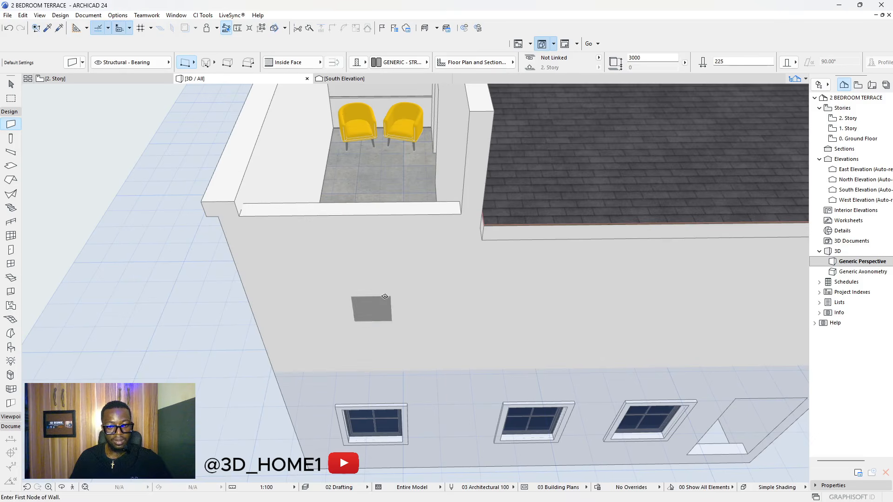
- Try heights of 3100 and 2100 on the new rear wall at the terrace side, and delete the wall
key("Escape")
scroll(406, 302, "down", 3)
left_click(425, 239)
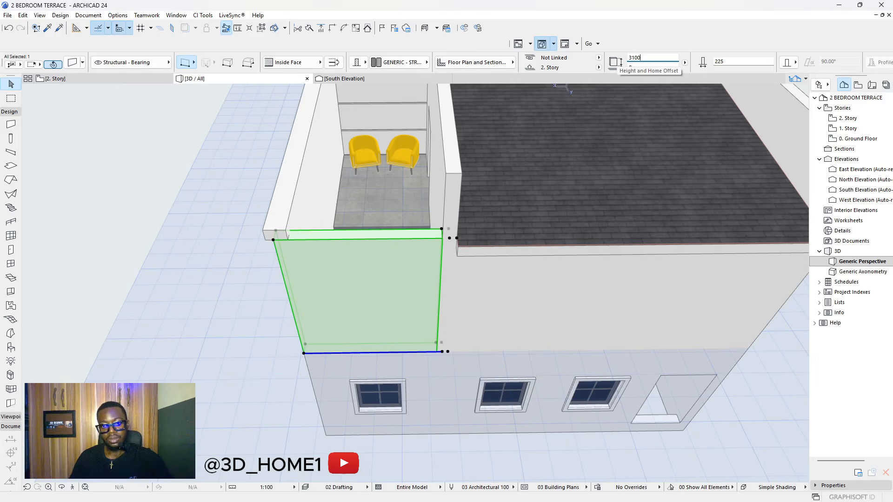
key("Return")
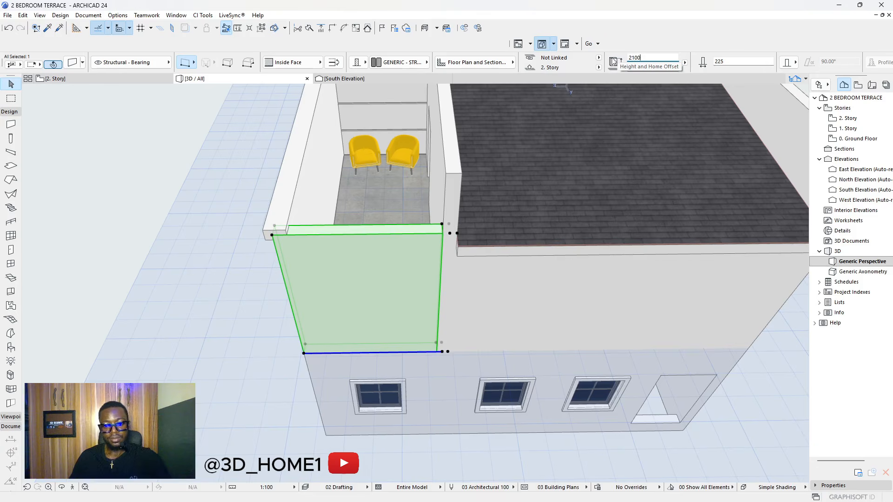
key("Delete")
- Offset the short stepped edge of the terrace's concrete floor slab by 225 to the wall face
middle_click_drag(419, 230, 520, 409, "shift")
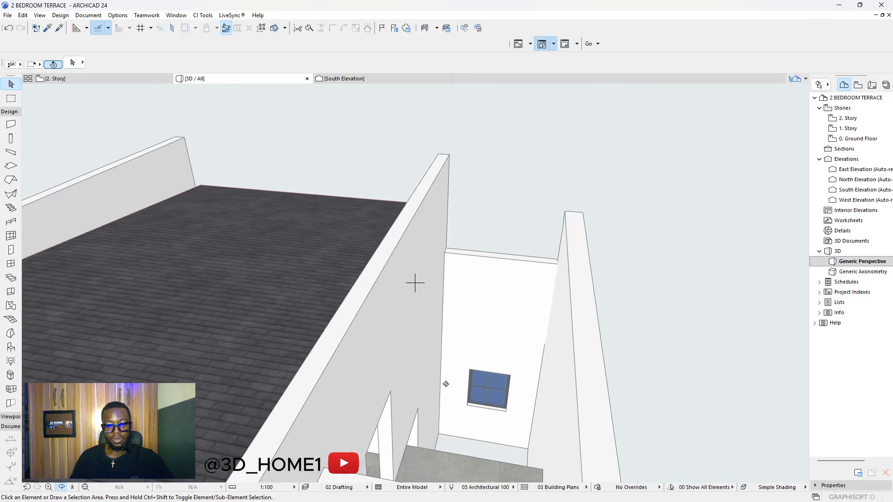
middle_click_drag(398, 452, 392, 404, "shift")
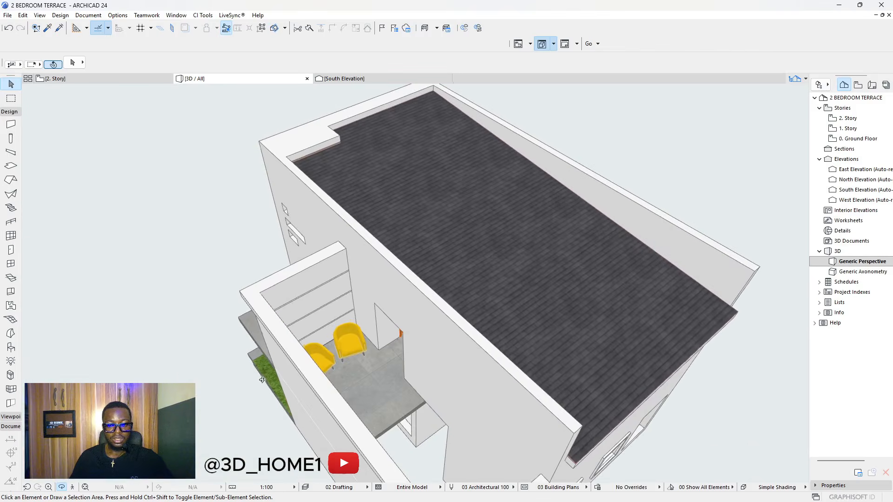
scroll(423, 417, "up", 3)
scroll(366, 367, "up", 2)
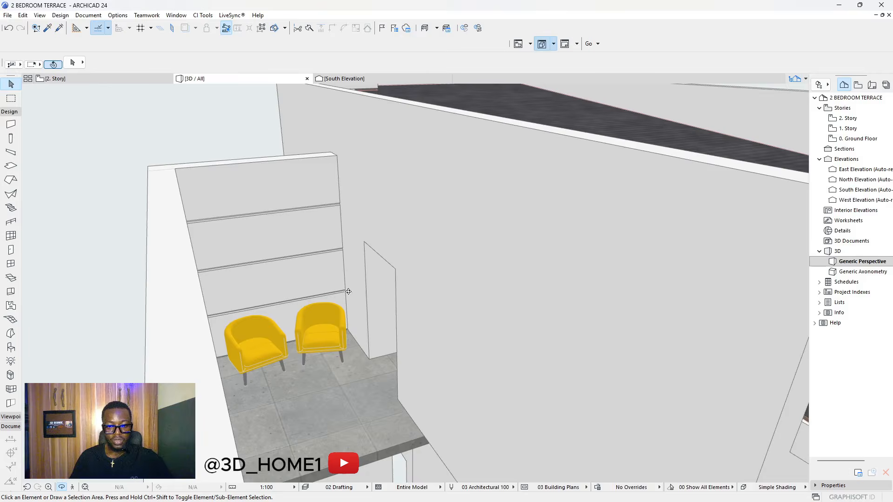
scroll(349, 291, "down", 3)
scroll(393, 340, "up", 8)
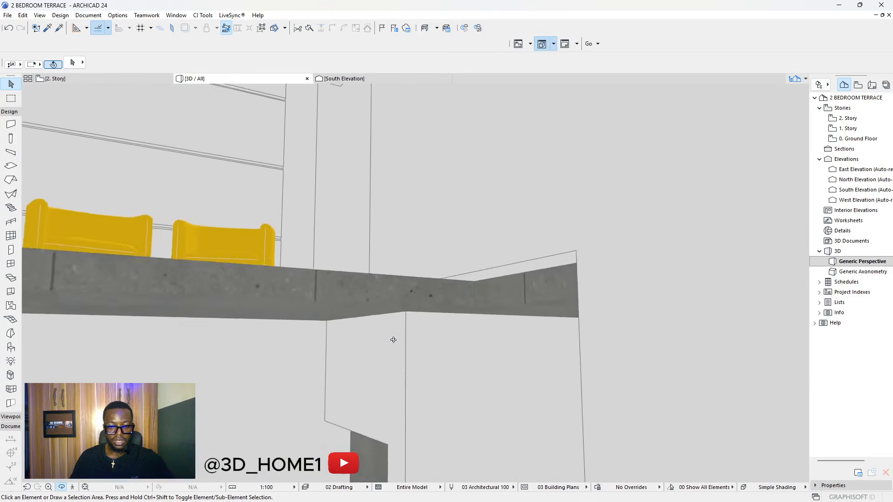
middle_click_drag(394, 340, 416, 329, "shift")
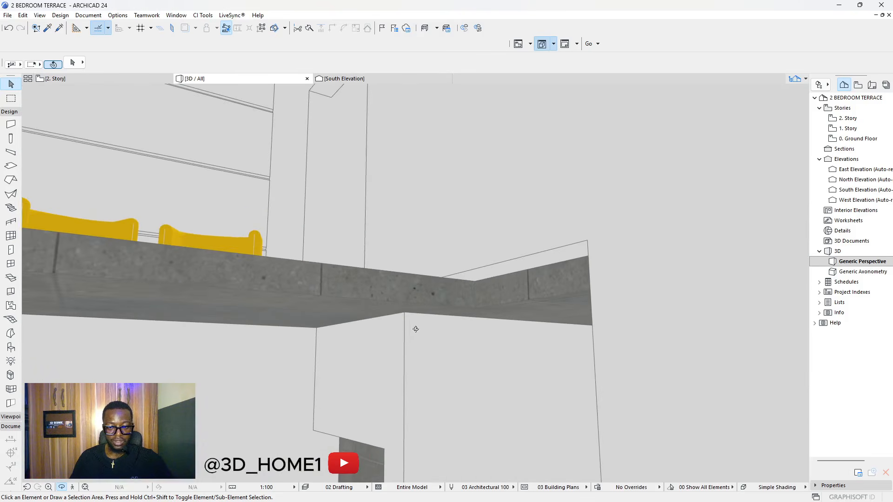
left_click(533, 279)
left_click(535, 271)
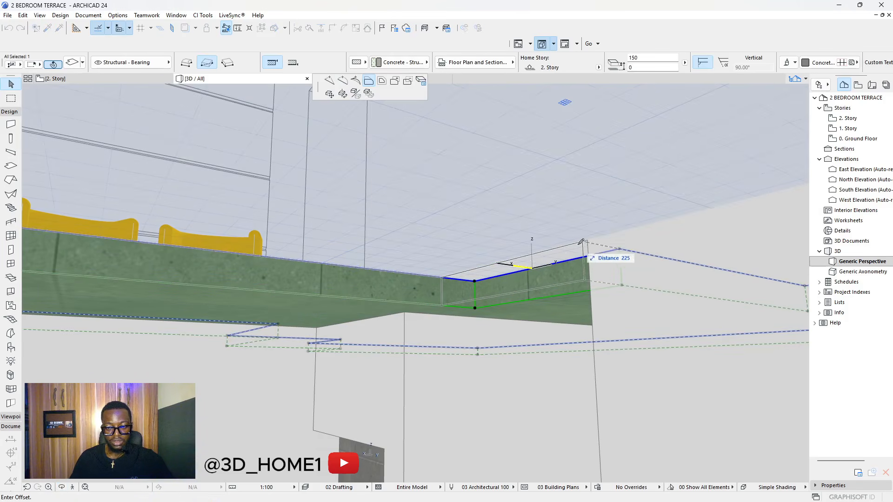
left_click(594, 238)
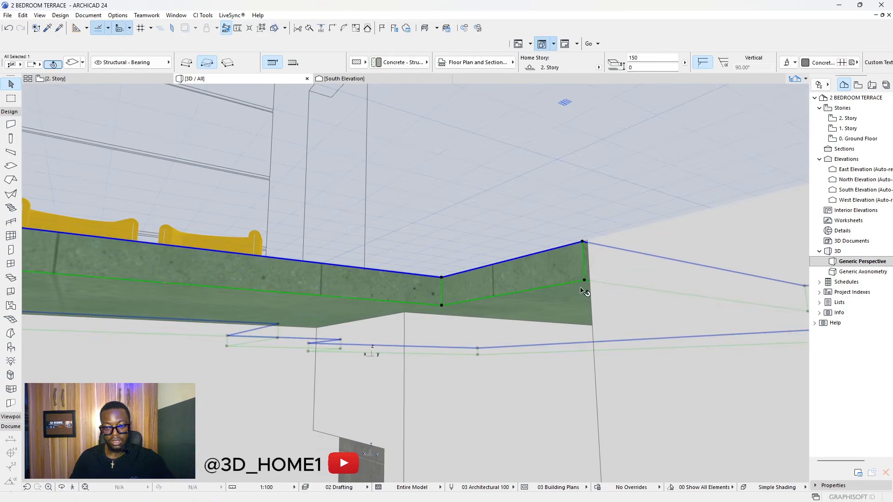
key("Escape")
- Copy the settings of the main block's shingled timber roof as defaults for a new roof
middle_click_drag(567, 286, 359, 330, "shift")
scroll(359, 330, "down", 3)
middle_click_drag(504, 239, 276, 246, "shift")
scroll(502, 266, "up", 4)
middle_click_drag(502, 266, 434, 186, "shift")
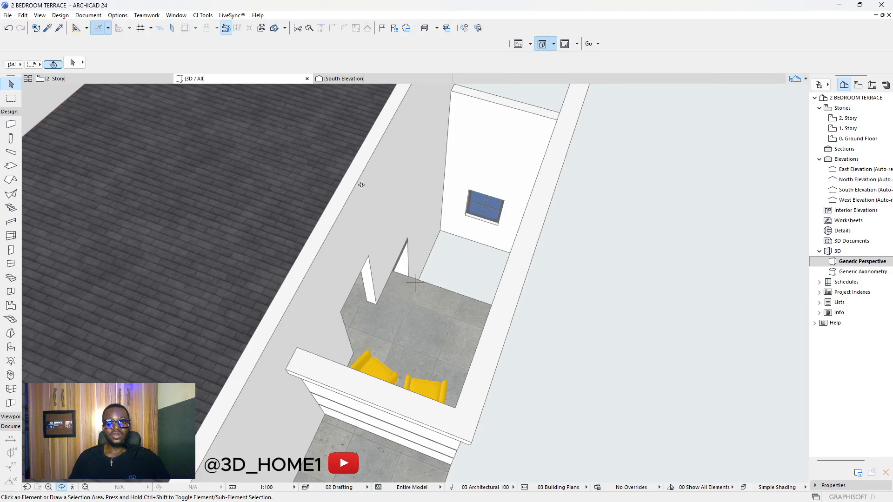
middle_click_drag(366, 175, 343, 198, "shift")
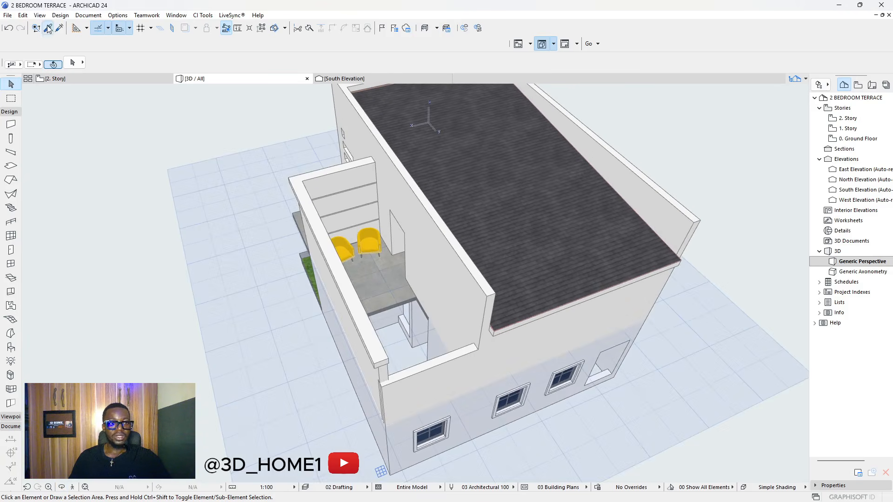
left_click(49, 28)
left_click(455, 138)
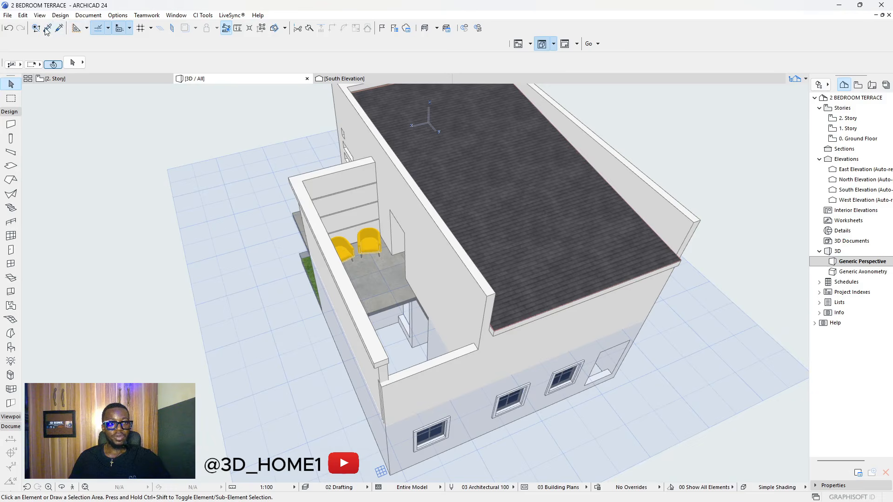
left_click(46, 29)
left_click(458, 151)
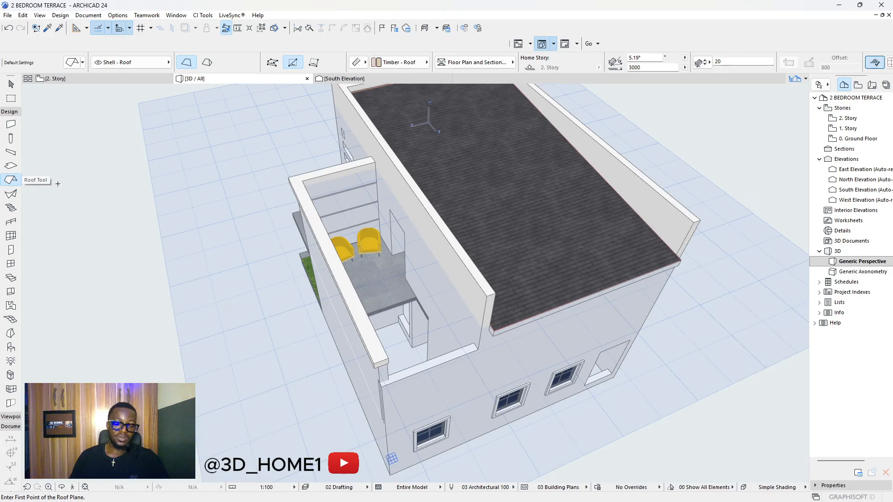
- Draw a 2625 wide rectangular roof over the terrace side, its plane rising from the rear wall's top edge to the front parapet corner
scroll(366, 393, "up", 5)
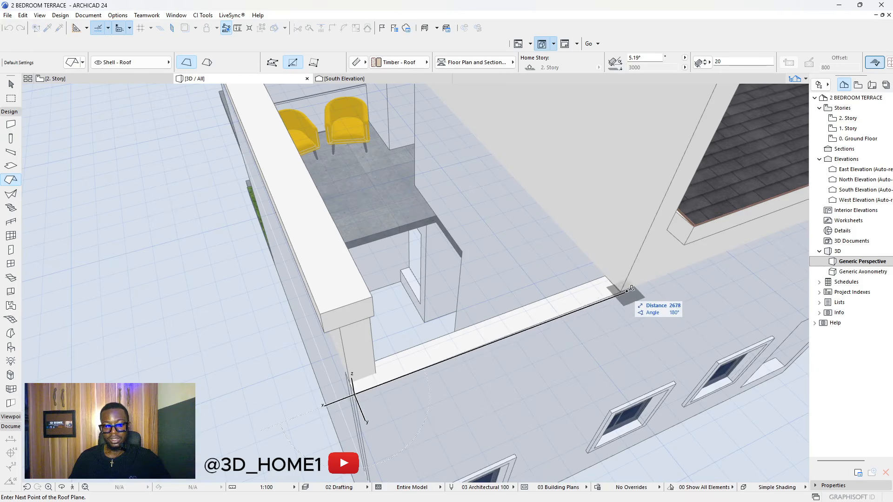
scroll(621, 291, "down", 5)
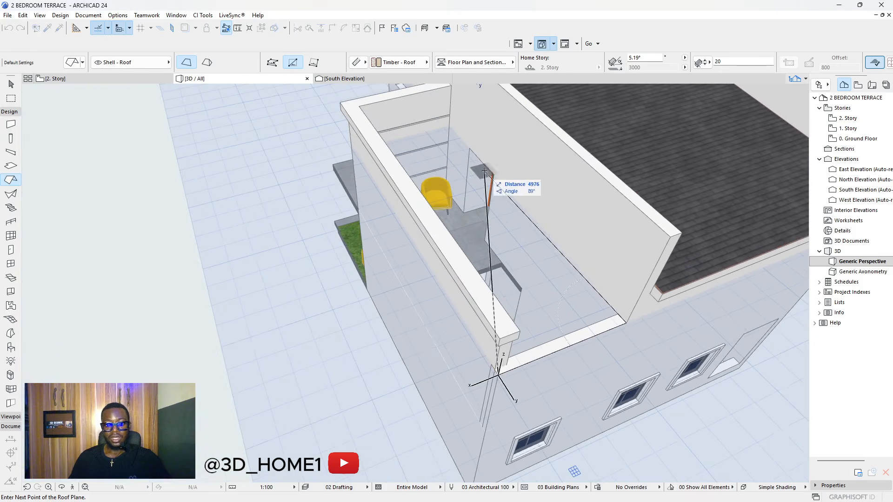
scroll(540, 278, "down", 3)
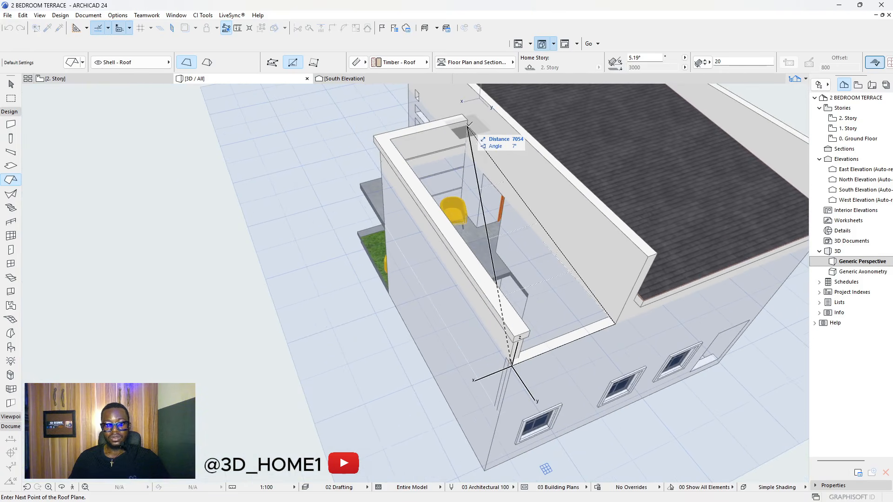
left_click(468, 126)
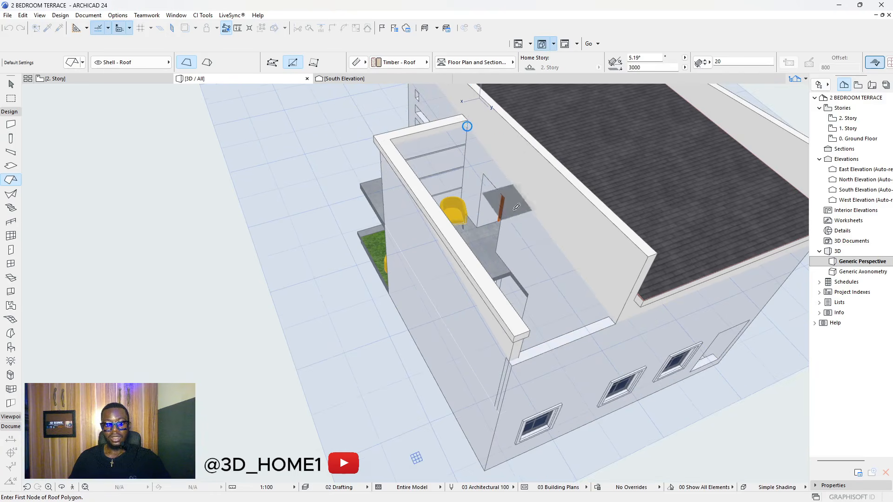
scroll(528, 367, "up", 1)
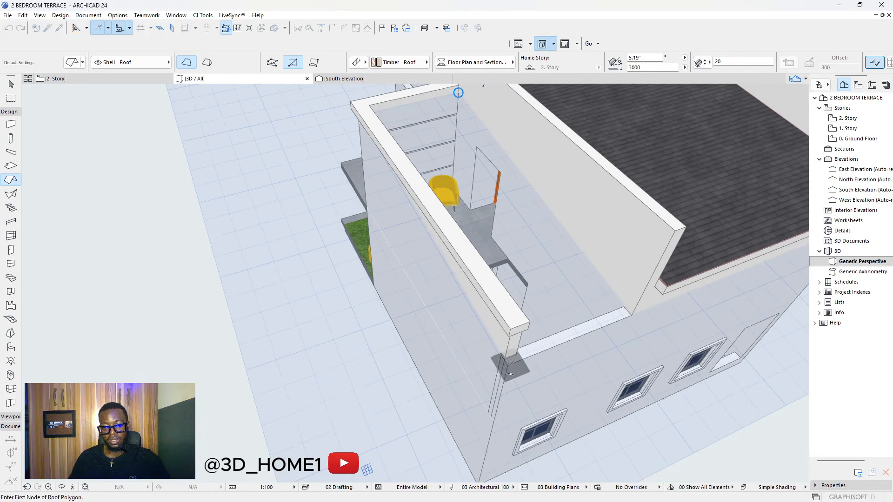
left_click(509, 362)
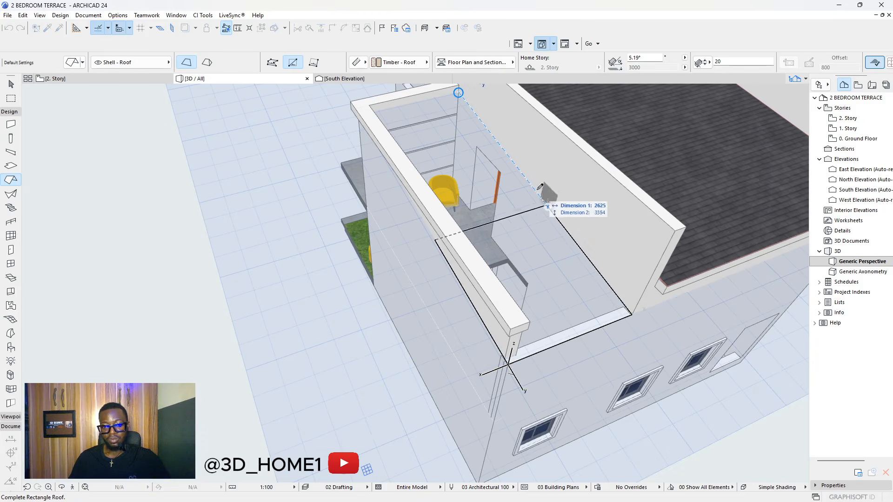
left_click(459, 93)
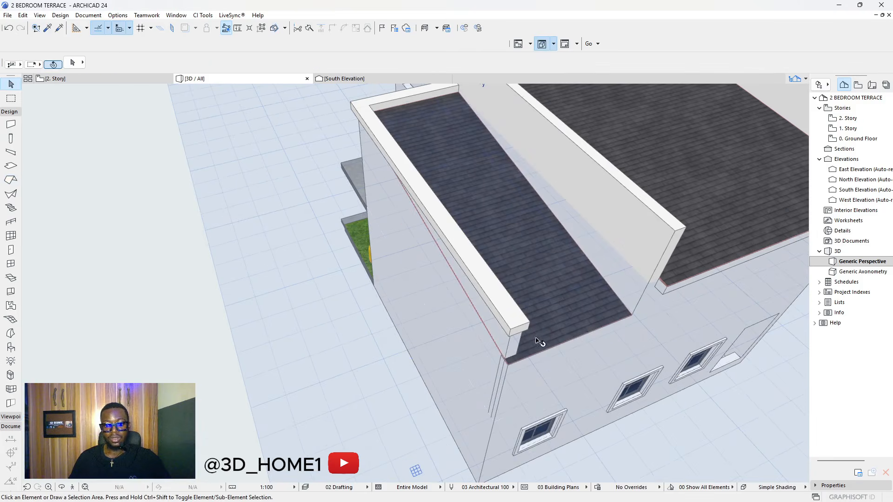
- Try to offset the outer long edge of the terrace side's roof inward to clear the parapet, and delete the roof
left_click(507, 354, "shift")
scroll(504, 352, "up", 1)
left_click(499, 346)
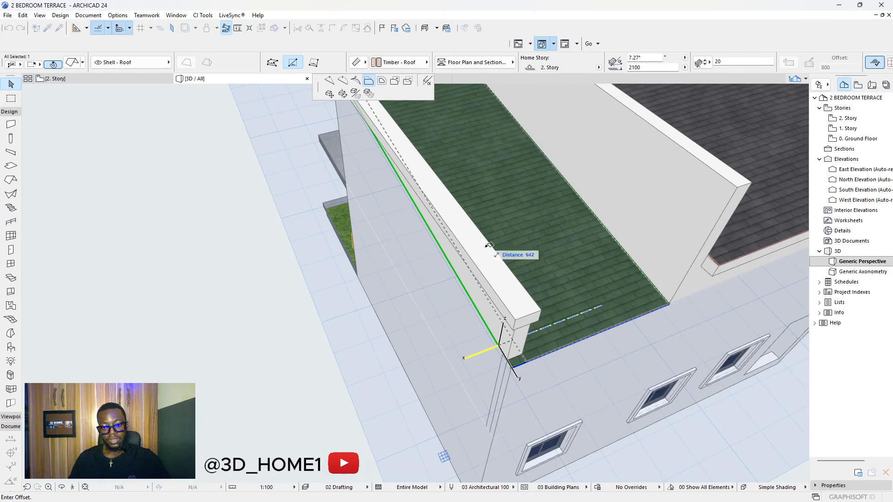
scroll(530, 365, "up", 1)
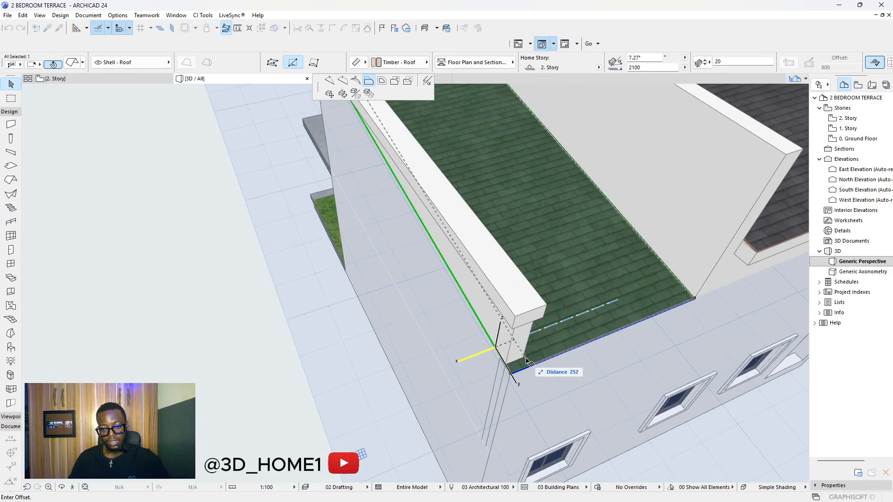
scroll(526, 364, "up", 2)
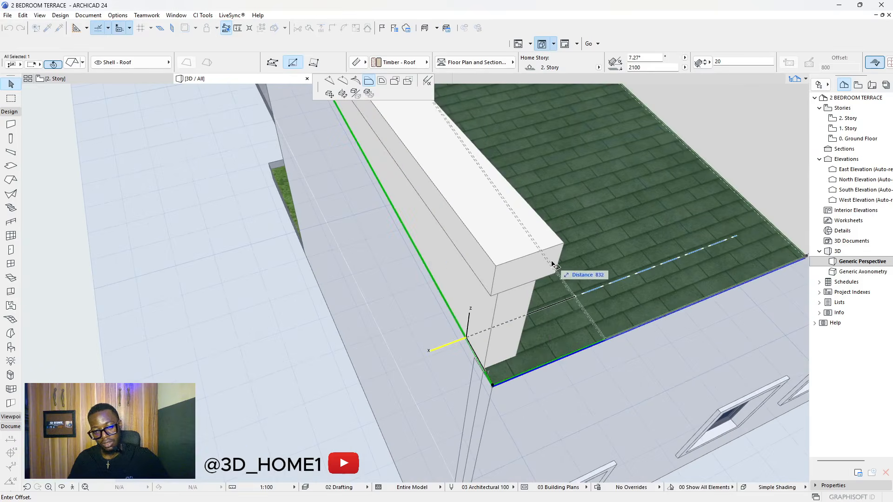
left_click(562, 281)
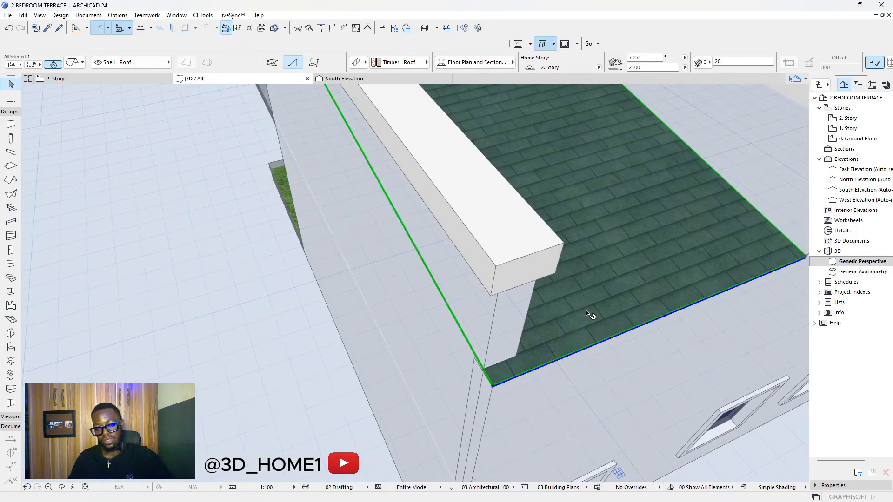
key("Delete")
scroll(577, 311, "down", 5)
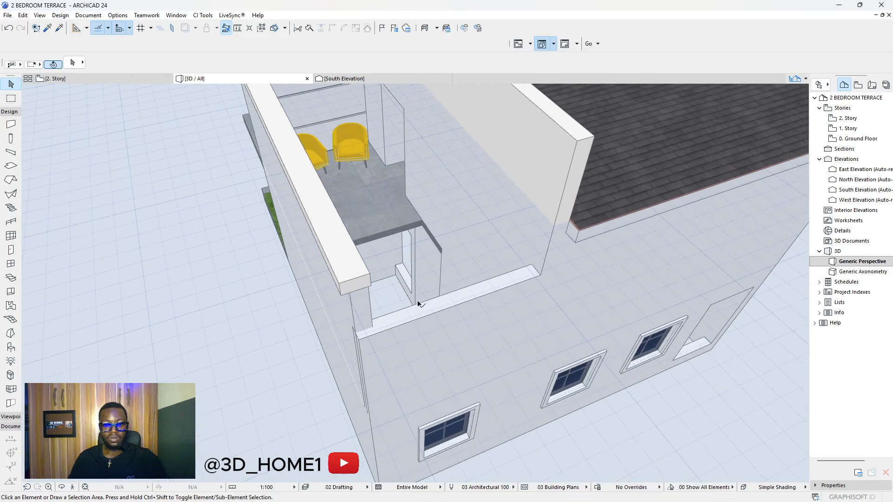
left_click(376, 317)
scroll(405, 303, "up", 5)
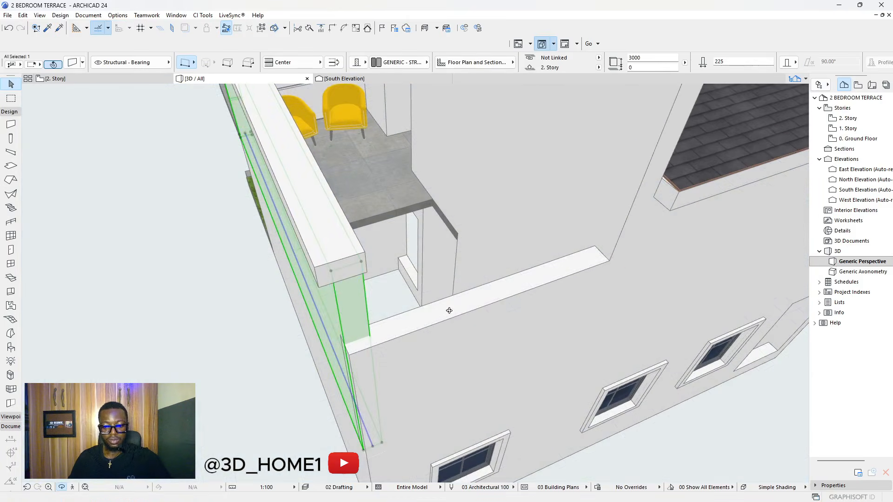
scroll(319, 302, "down", 3)
scroll(255, 239, "up", 6)
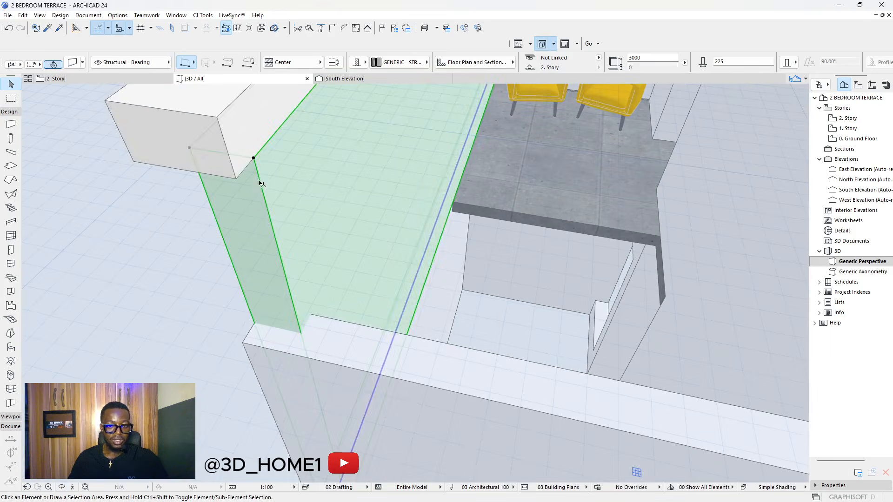
left_click(255, 162)
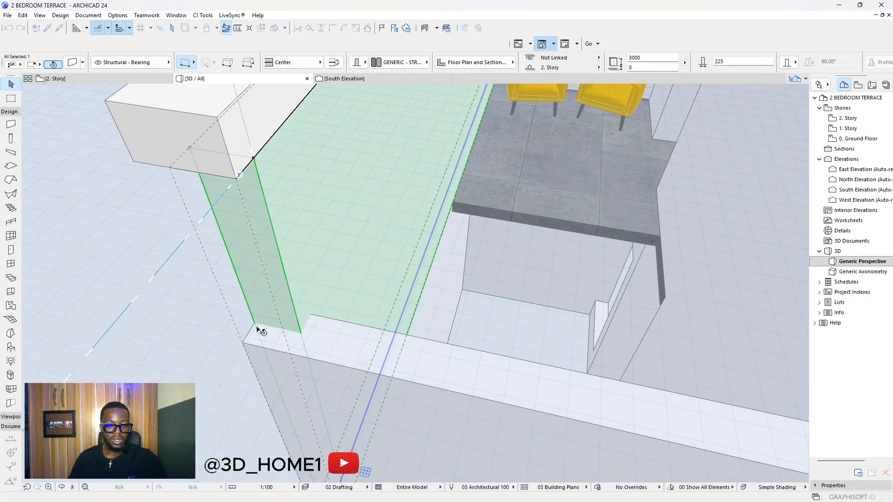
key("Escape")
- Add a 2400 long, 200 thick concrete slab strip along the terrace side's rear wall top, using the main roof-edge slab's settings
middle_click_drag(284, 246, 262, 327, "shift")
scroll(311, 306, "down", 4)
scroll(487, 237, "up", 10)
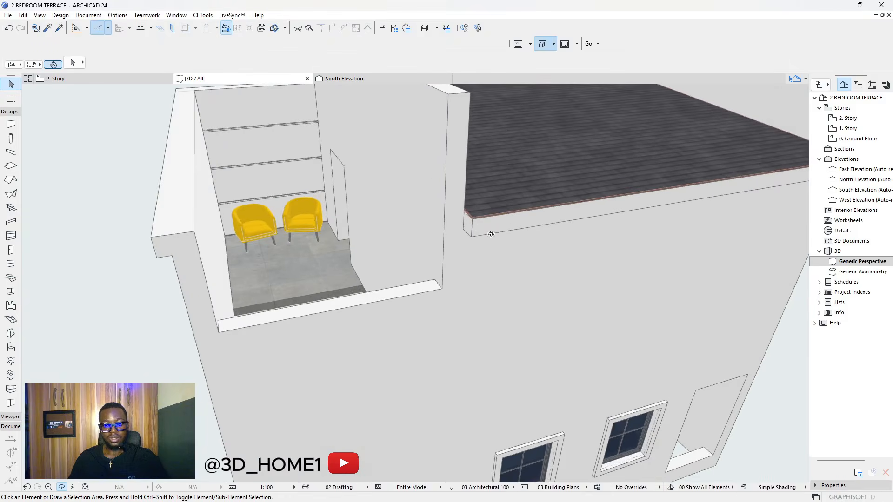
middle_click_drag(498, 236, 429, 150, "shift")
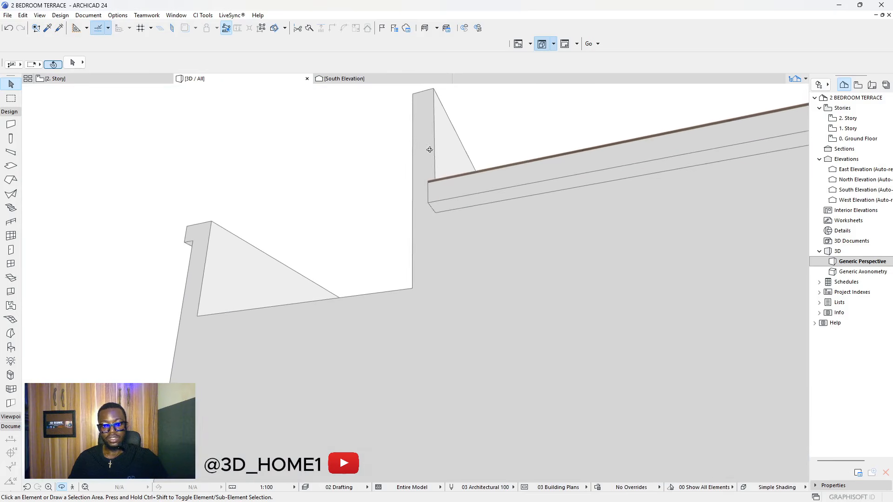
scroll(522, 239, "down", 10)
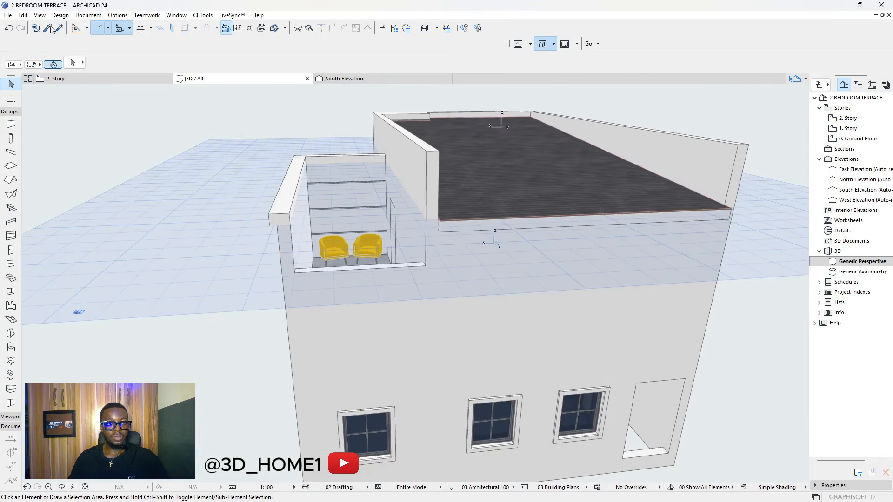
left_click(49, 27)
scroll(469, 224, "up", 3)
left_click(478, 231)
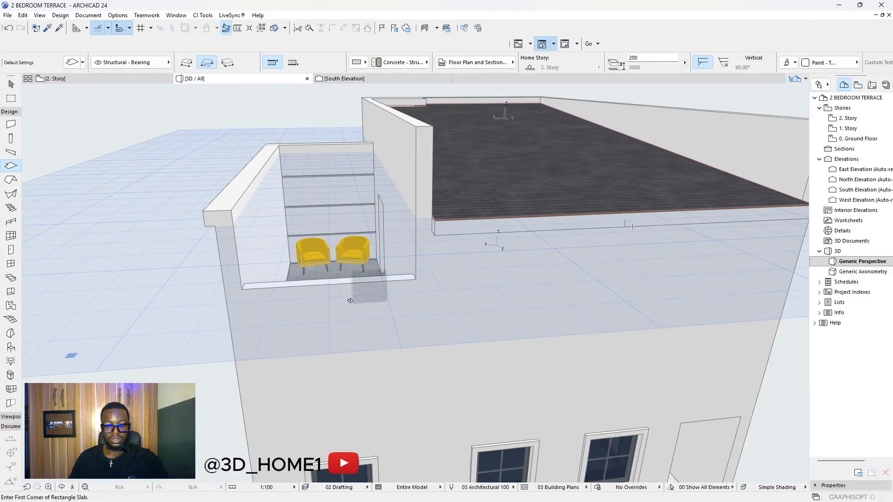
scroll(350, 301, "up", 2)
left_click(204, 272)
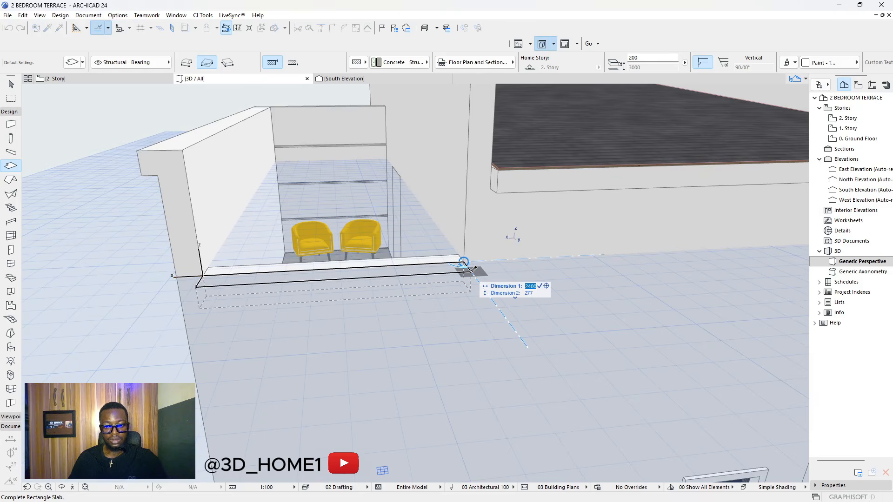
type("0")
key("Return")
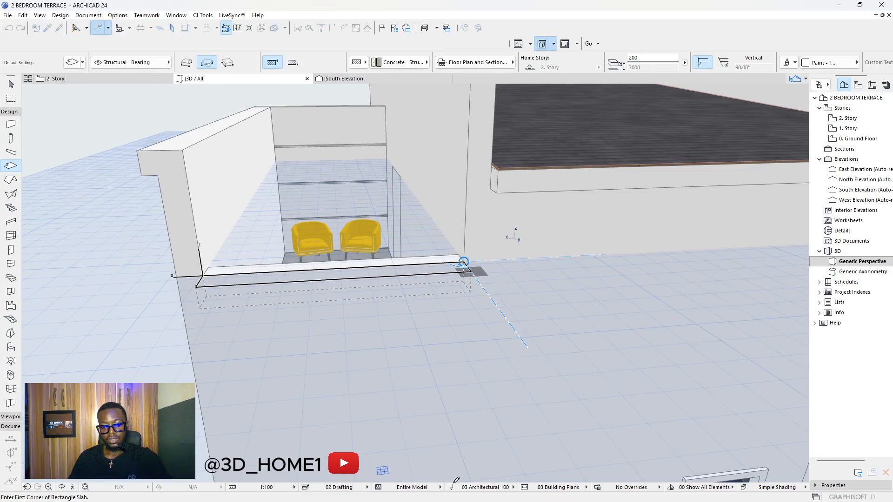
key("Escape")
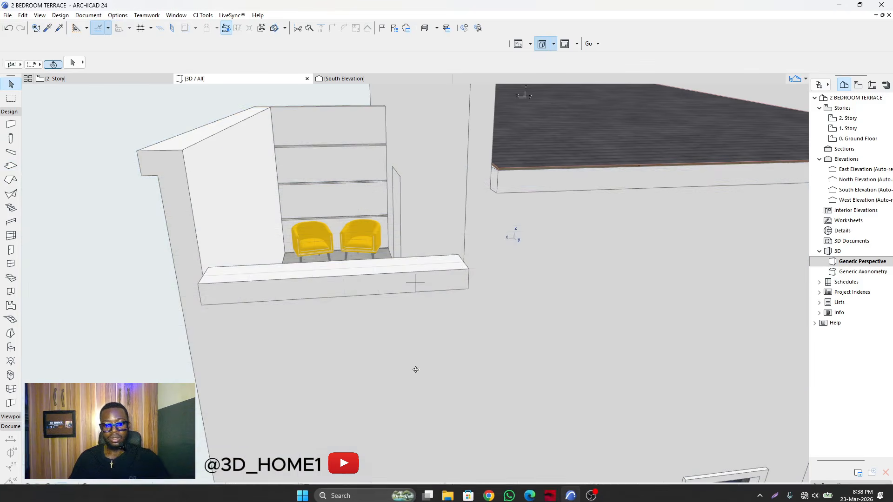
- Pick up the main block roof's settings again as defaults for the terrace side's roof
middle_click_drag(415, 369, 465, 310, "shift")
scroll(475, 404, "down", 3)
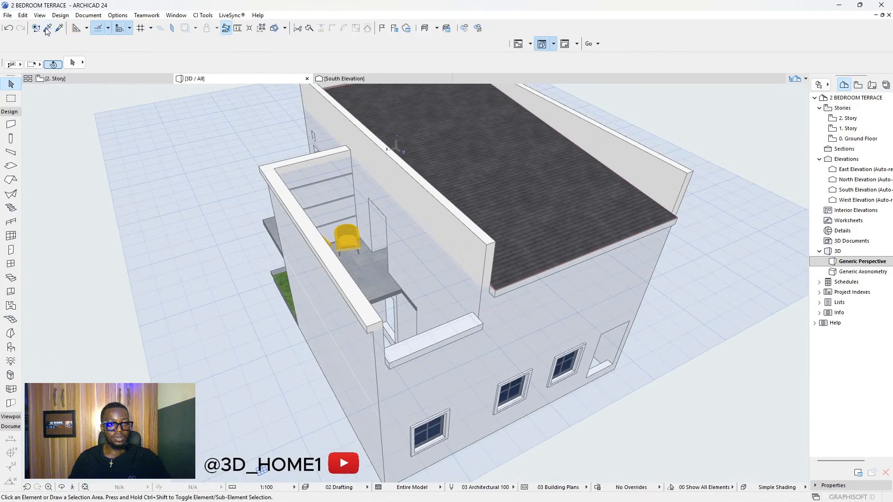
left_click(47, 29)
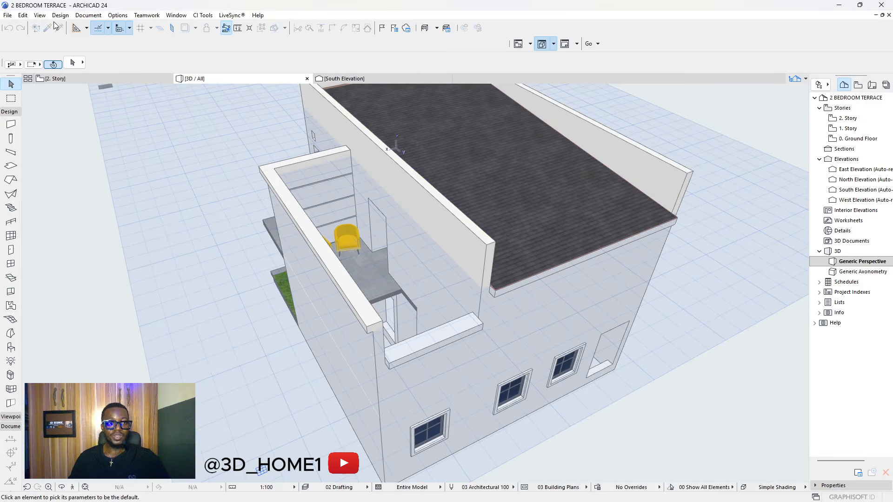
left_click(48, 29)
left_click(48, 29)
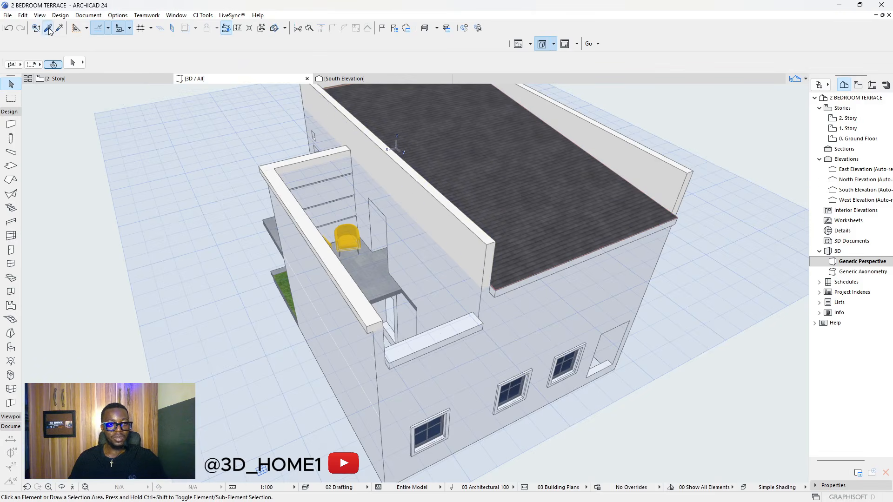
left_click(507, 161)
- Draw a 2400 wide rectangular roof over the terrace side, rising from the new slab strip's outer edge to the front parapet corner
scroll(372, 372, "up", 3)
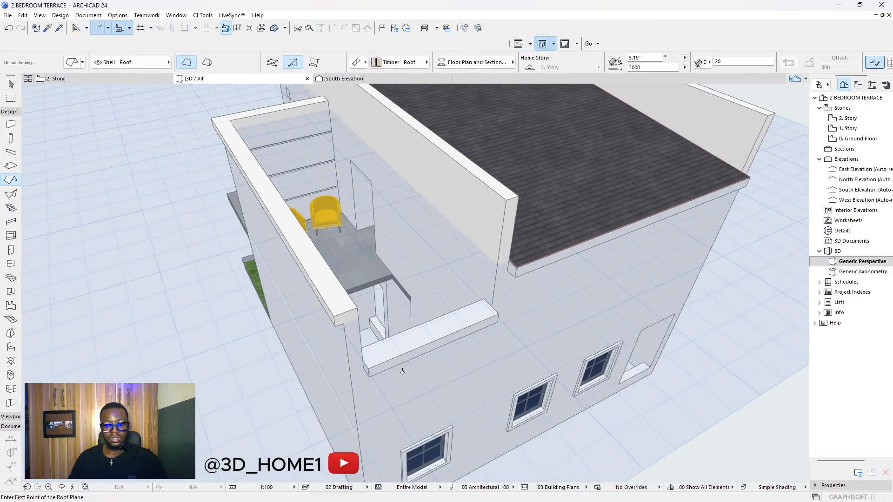
left_click(367, 369)
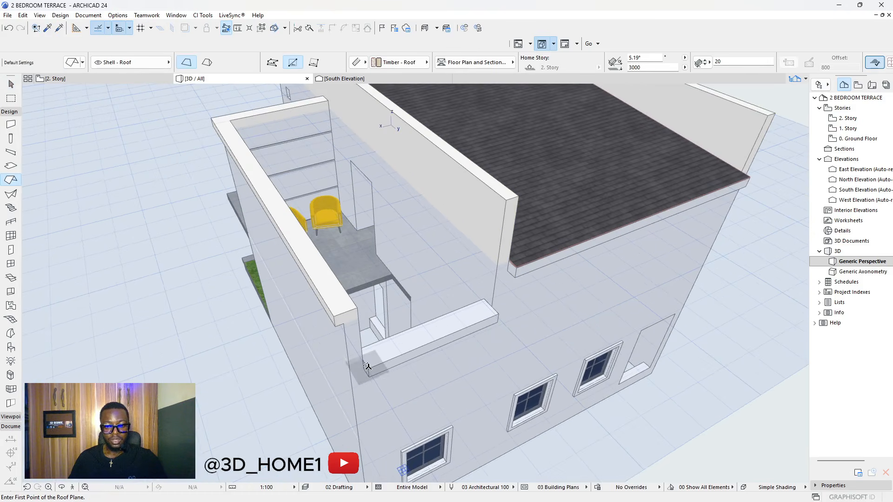
left_click(498, 316)
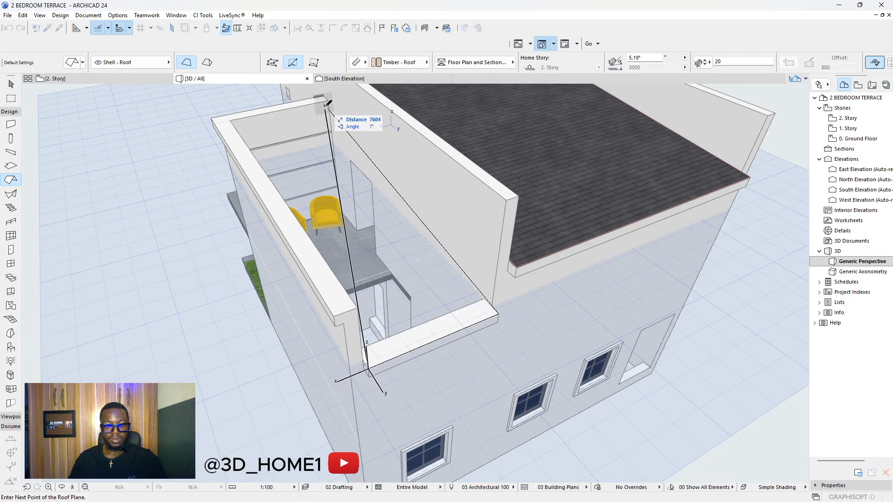
left_click(336, 120)
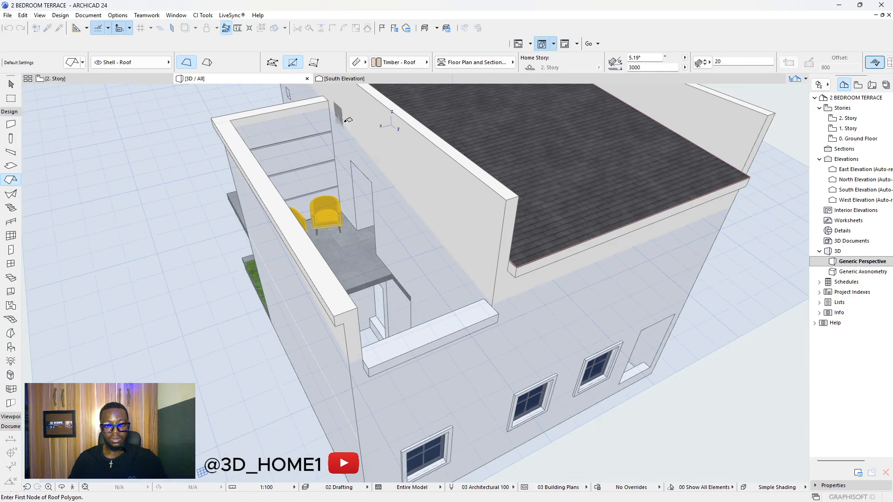
left_click(371, 365)
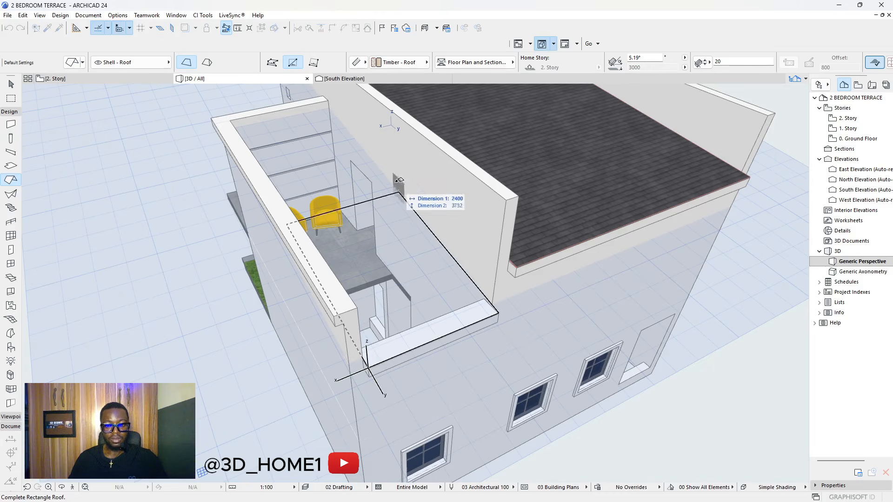
left_click(328, 98)
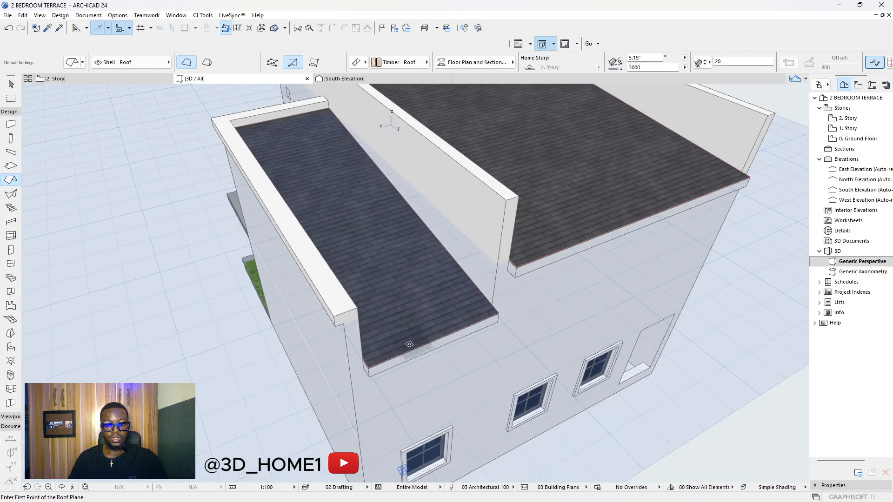
key("Escape")
- Check the finished rear facade and roof edges in 3D, and open the 1. Story floor plan
middle_click_drag(417, 350, 561, 325, "shift")
scroll(562, 326, "up", 4)
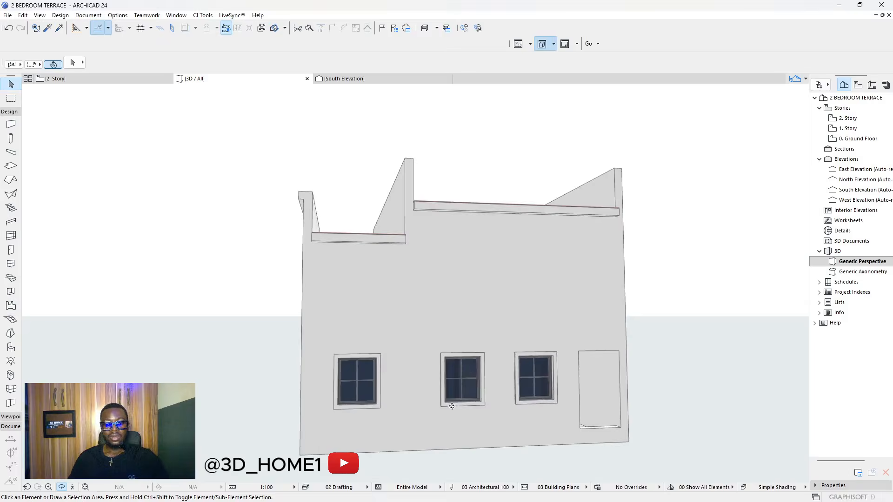
scroll(327, 359, "up", 4)
left_click_drag(327, 358, 353, 358)
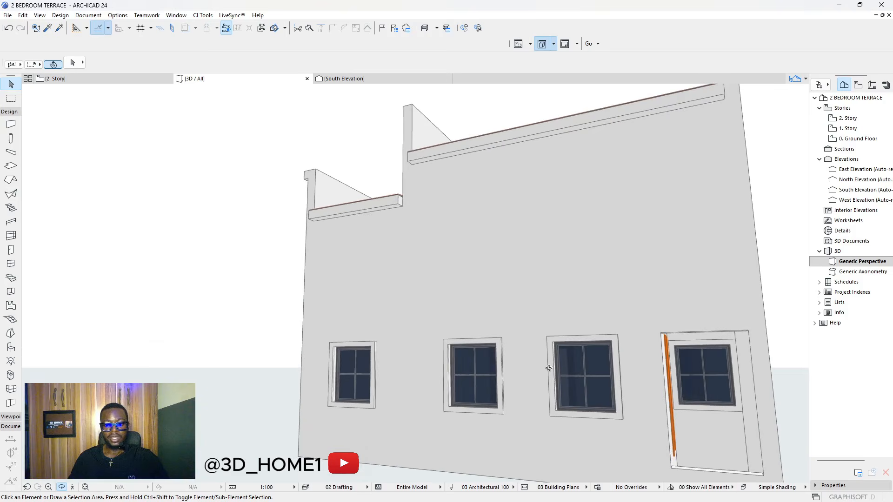
scroll(597, 381, "up", 5)
scroll(540, 342, "down", 5)
left_click(159, 80)
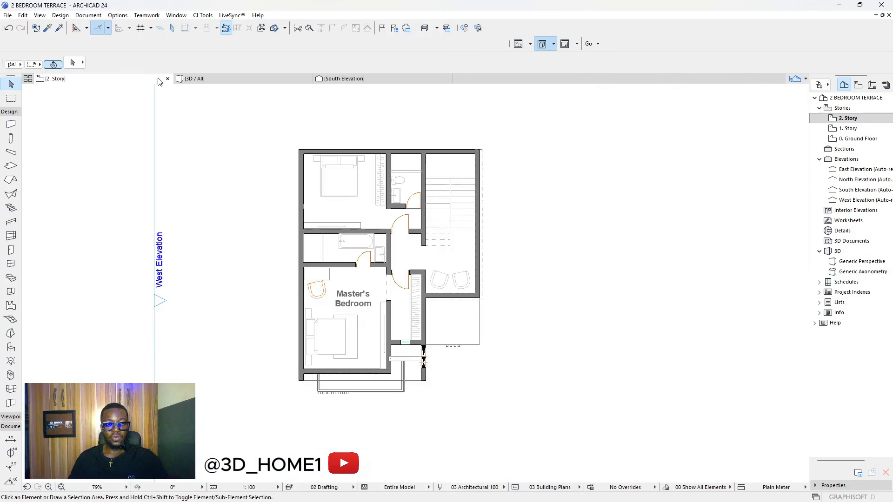
double_click(850, 128)
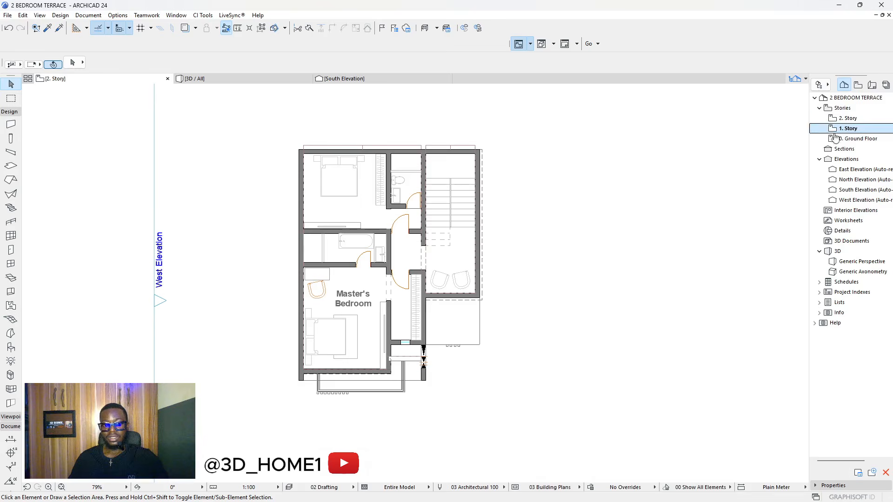
- Examine the first-story plan around the kitchen, store, staircase and dining area, including the rear wall's window positions
scroll(353, 154, "up", 7)
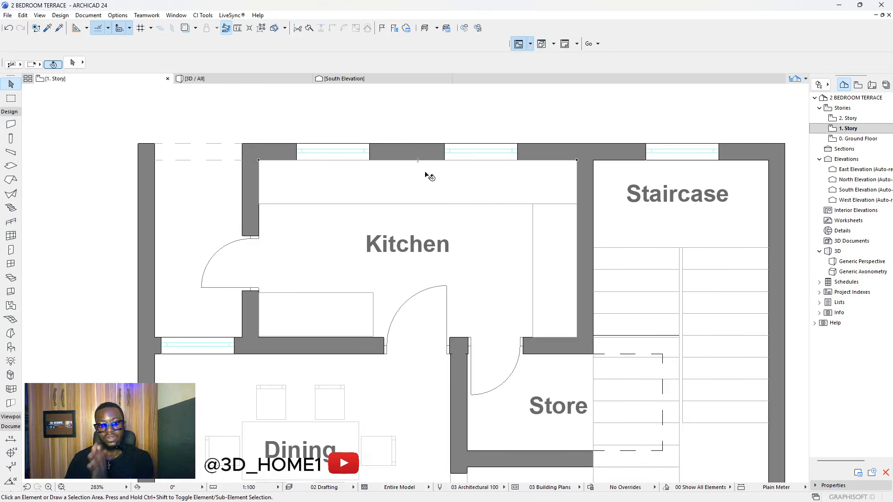
scroll(439, 181, "down", 3)
scroll(459, 163, "up", 4)
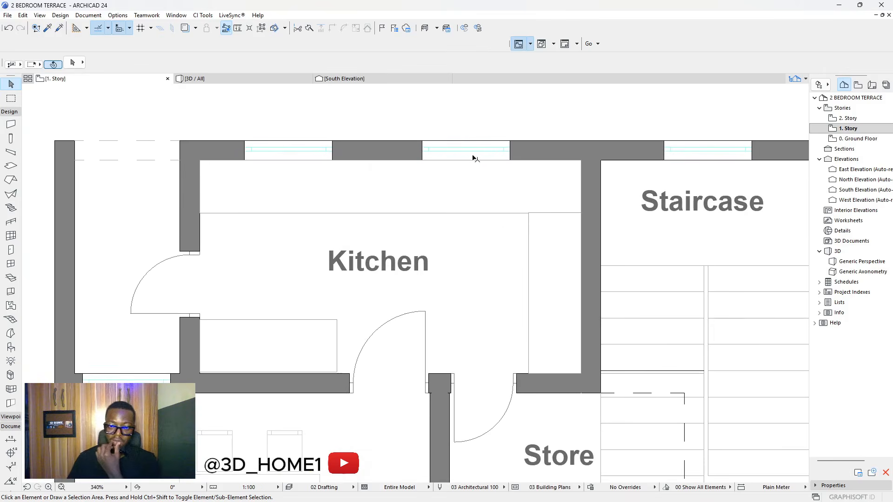
scroll(422, 154, "down", 4)
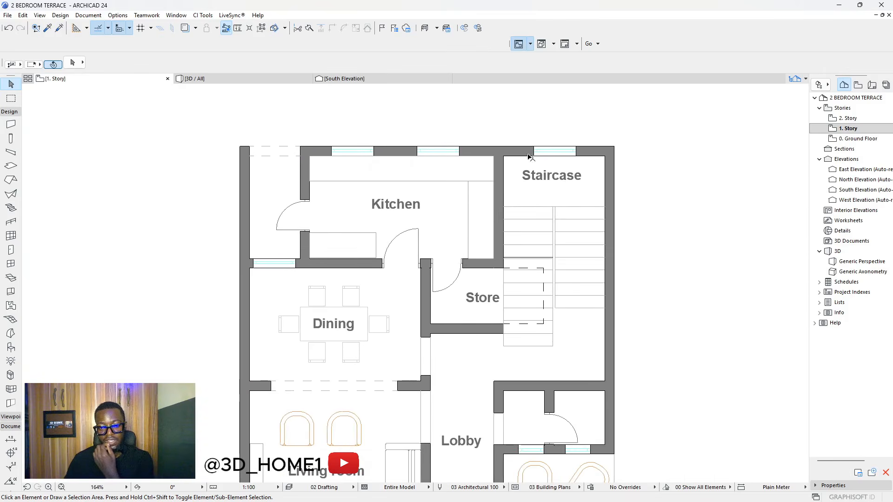
scroll(433, 150, "down", 3)
scroll(419, 166, "up", 6)
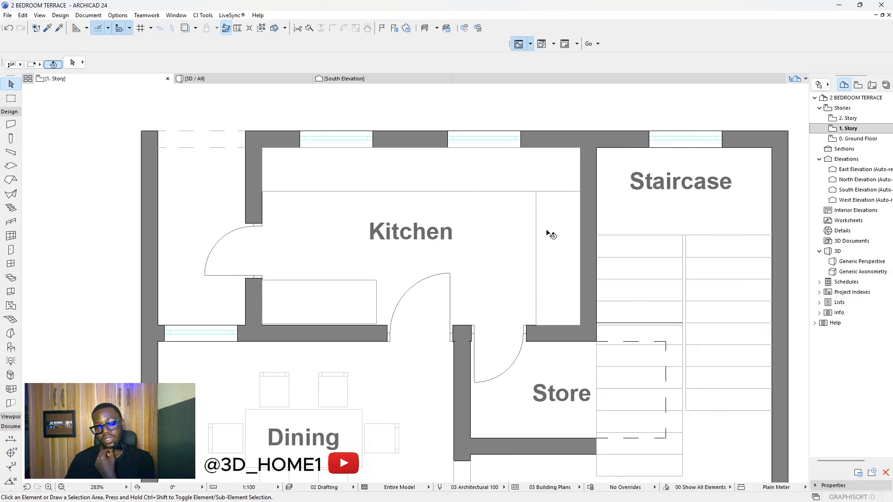
scroll(472, 172, "down", 4)
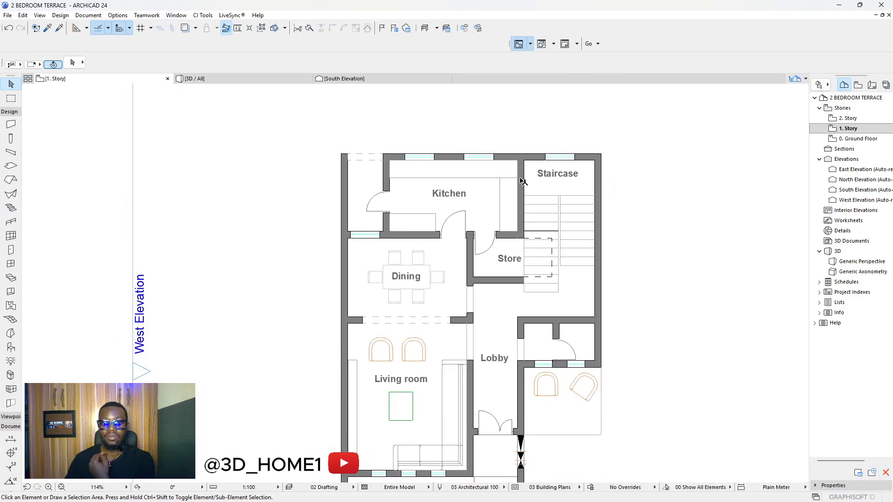
scroll(524, 181, "up", 1)
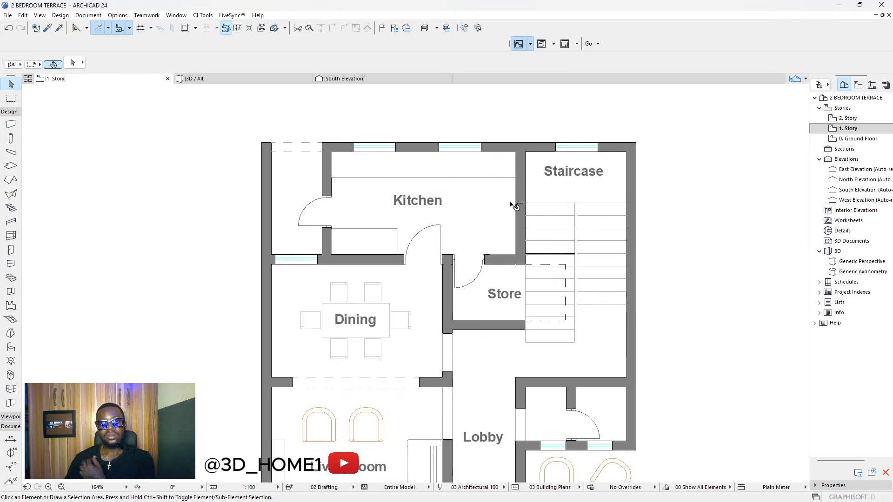
scroll(514, 291, "up", 4)
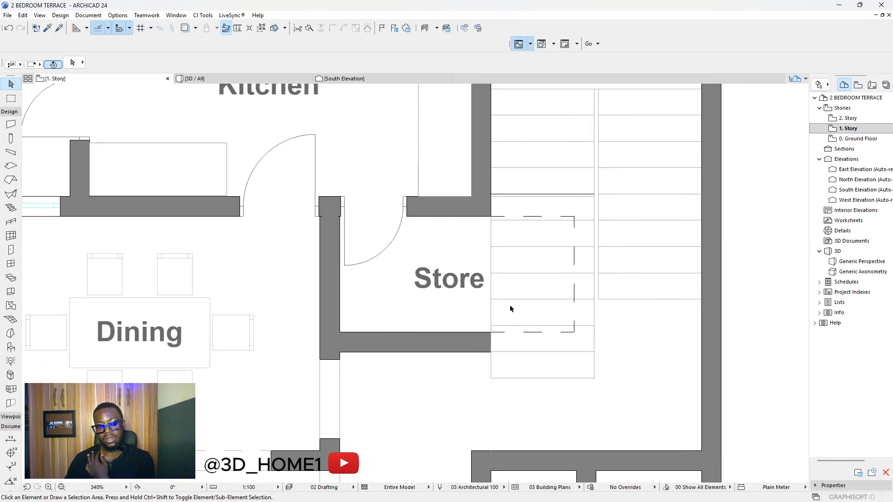
scroll(565, 277, "down", 6)
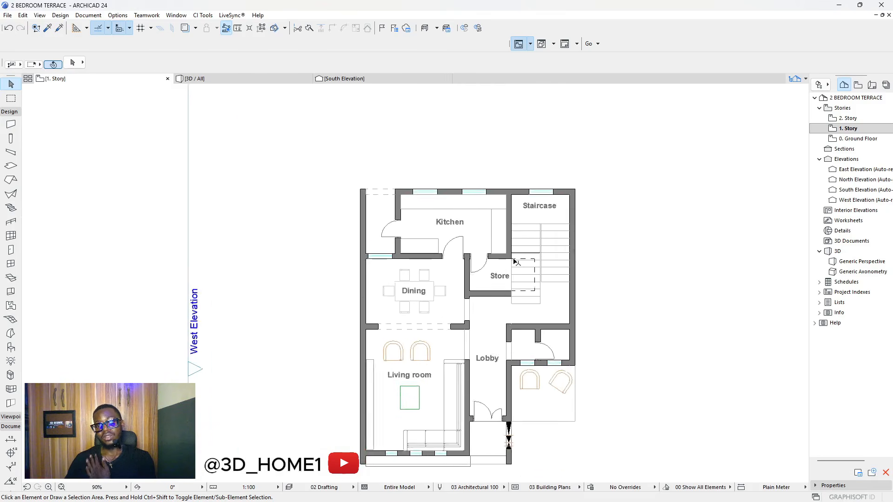
scroll(481, 303, "up", 1)
scroll(481, 303, "up", 1)
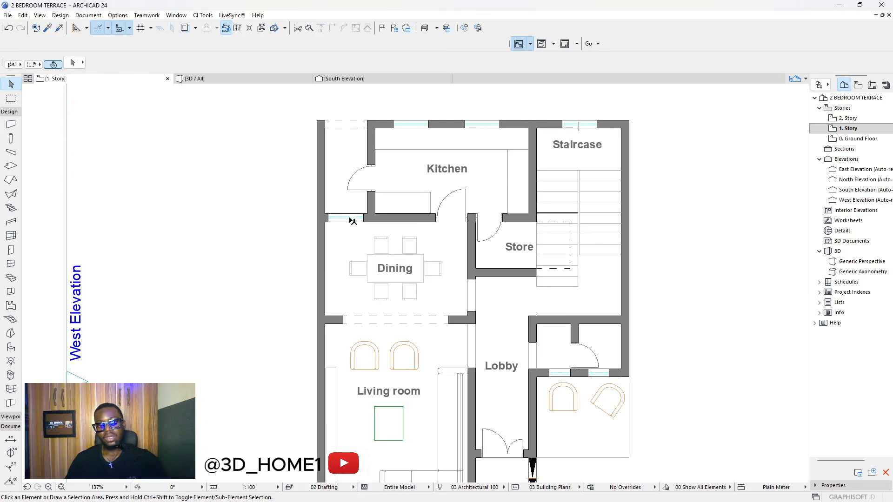
left_click(237, 28)
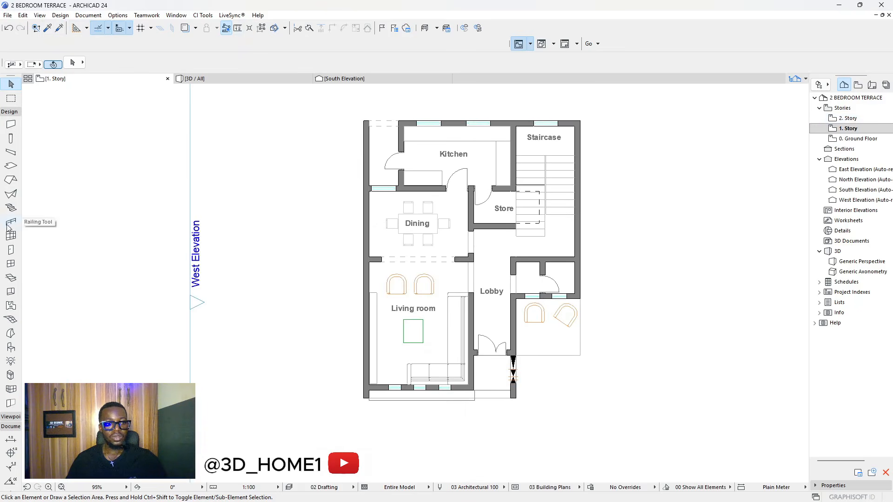
- Place two 500 x 1800 Window 24 windows in the 2. Story rear bedroom wall, beside the wardrobe and near the outer corner
left_click(11, 263)
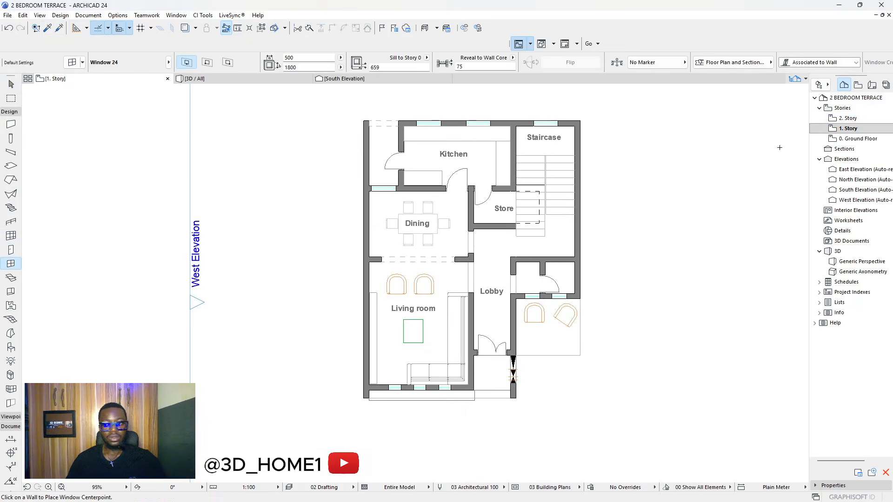
double_click(849, 119)
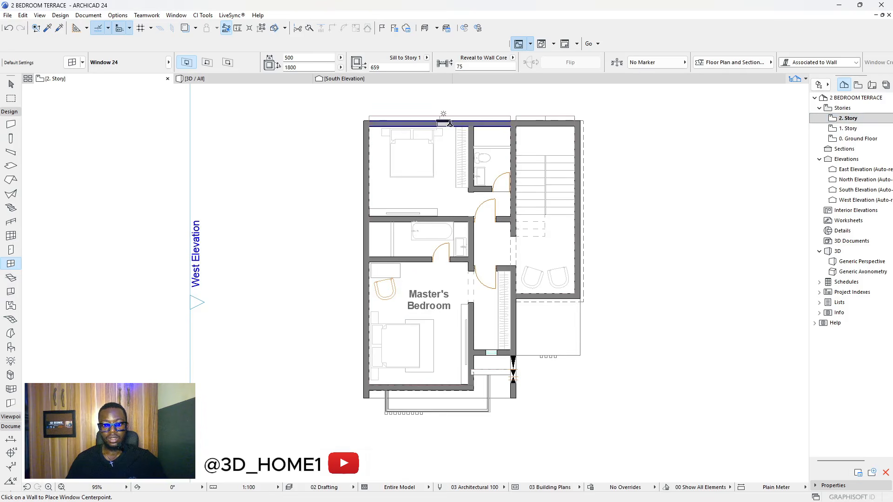
scroll(447, 122, "up", 4)
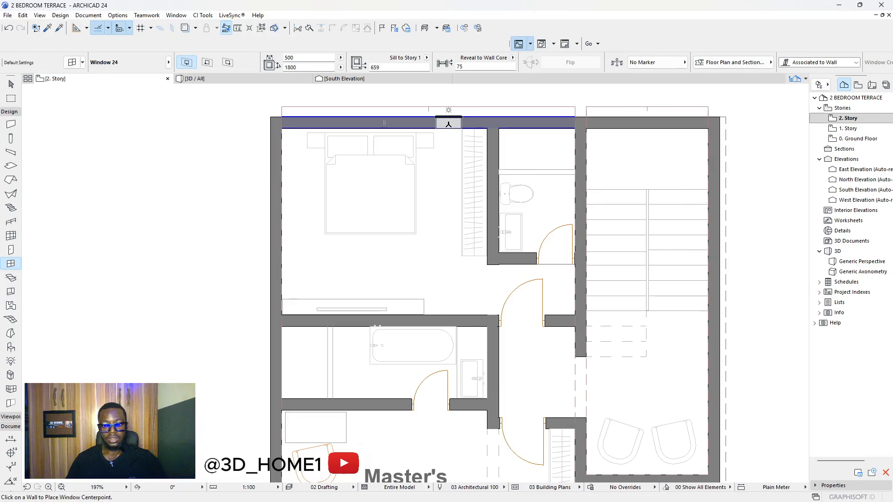
left_click(448, 124)
left_click(444, 172)
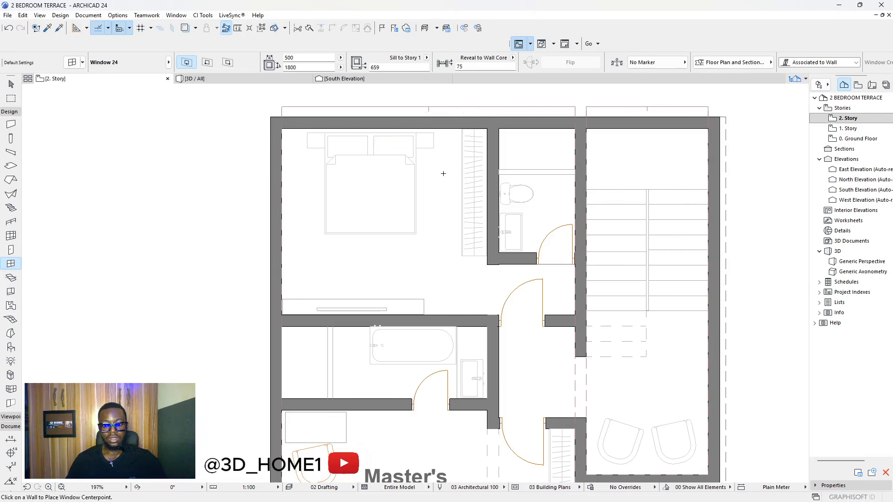
left_click(303, 122)
left_click(298, 155)
key("Escape")
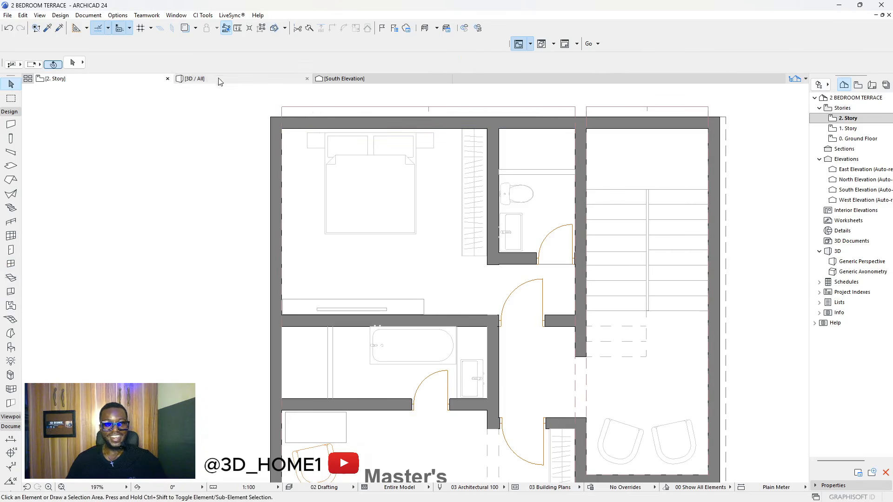
- In the 3D view, raise the narrow outer-corner window vertically from the rear opening to upper-floor height
left_click(220, 82)
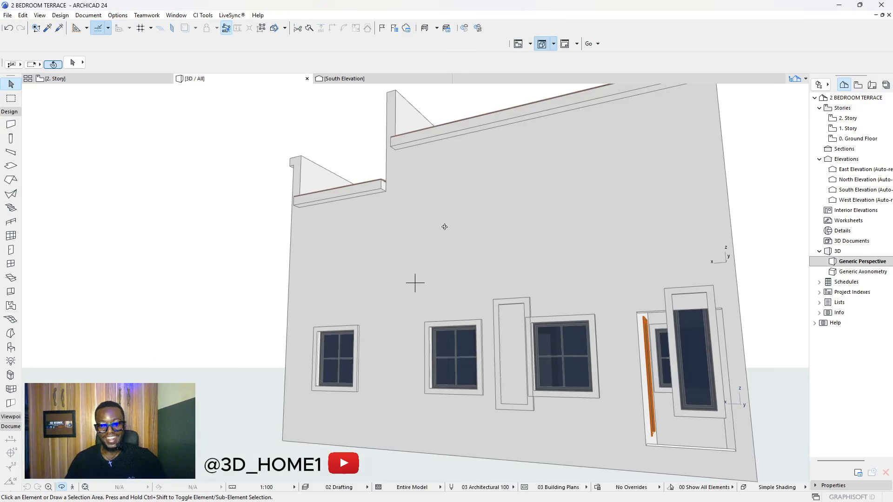
left_click_drag(445, 226, 591, 293)
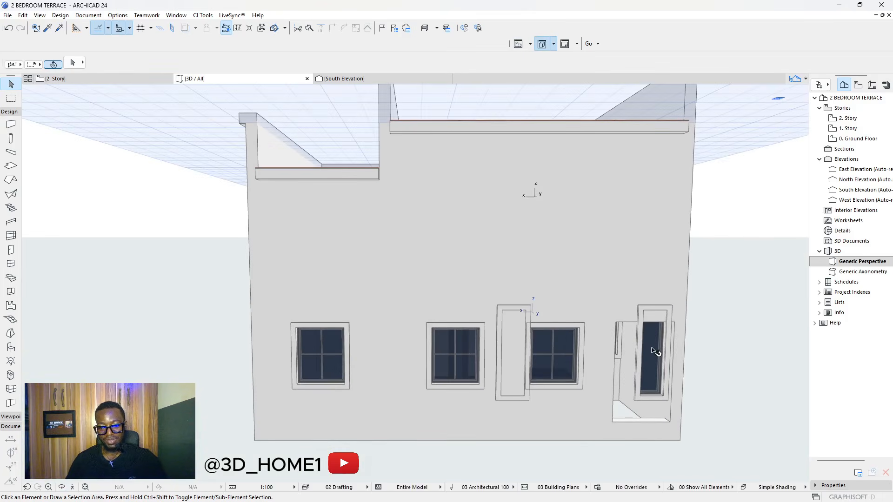
scroll(658, 344, "up", 2)
left_click(659, 331)
left_click(651, 337)
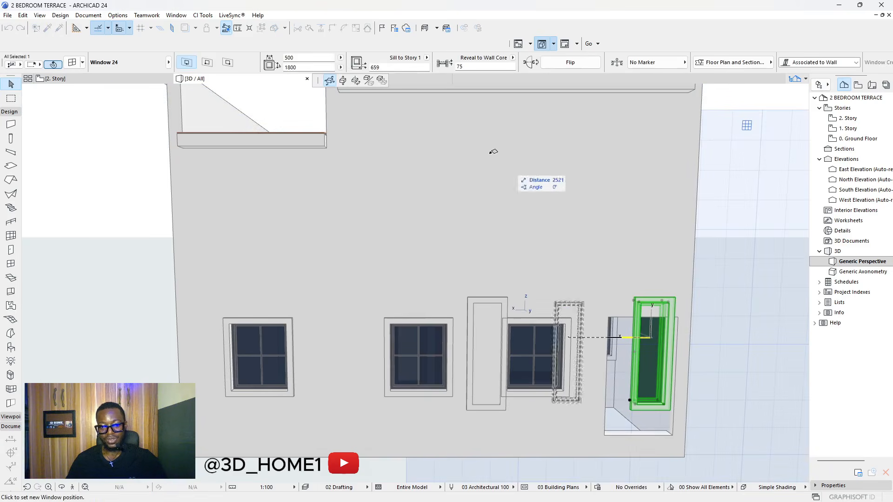
left_click(344, 84)
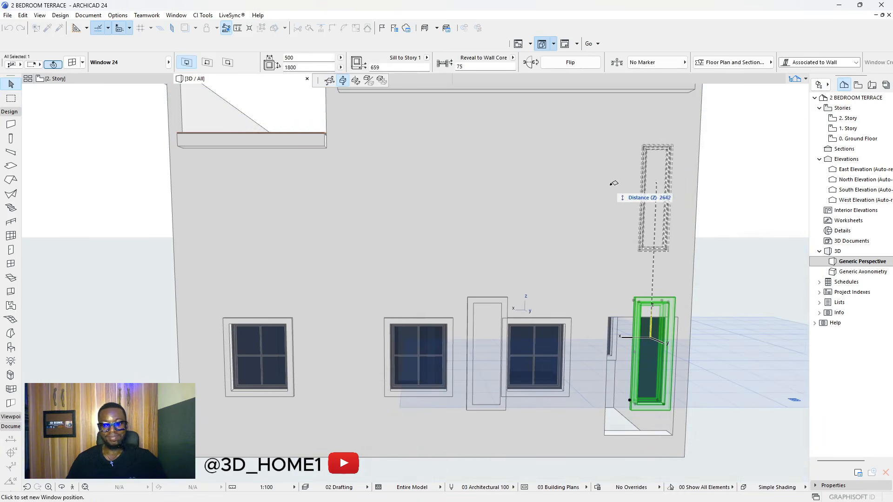
left_click(651, 193)
key("Escape")
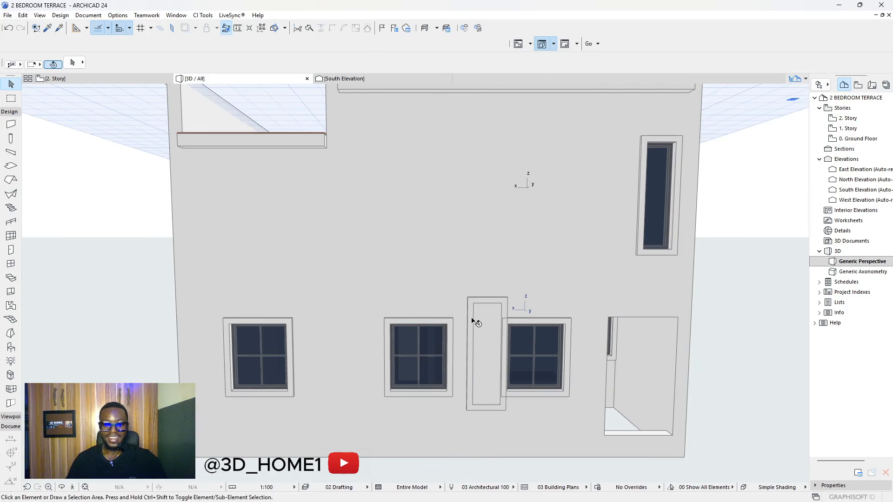
- Raise the other narrow window vertically to the upper floor beside the first one, with its sill about 3329 above 1. Story
left_click(472, 321)
left_click(480, 267)
key("Escape")
left_click(473, 305)
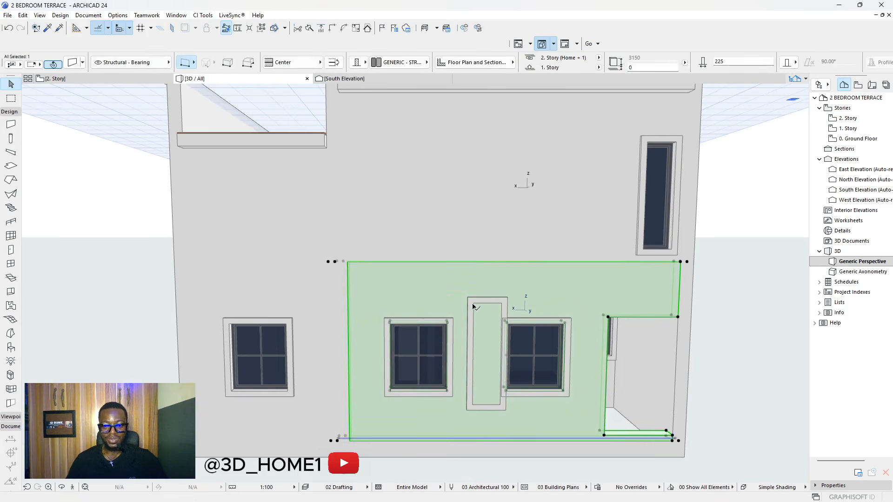
key("Escape")
left_click(473, 306)
left_click(473, 305)
left_click(473, 305)
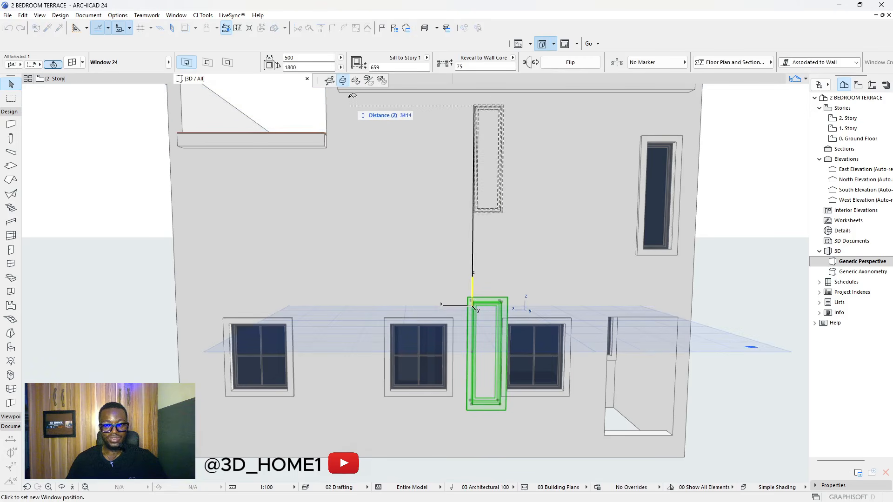
left_click(581, 148)
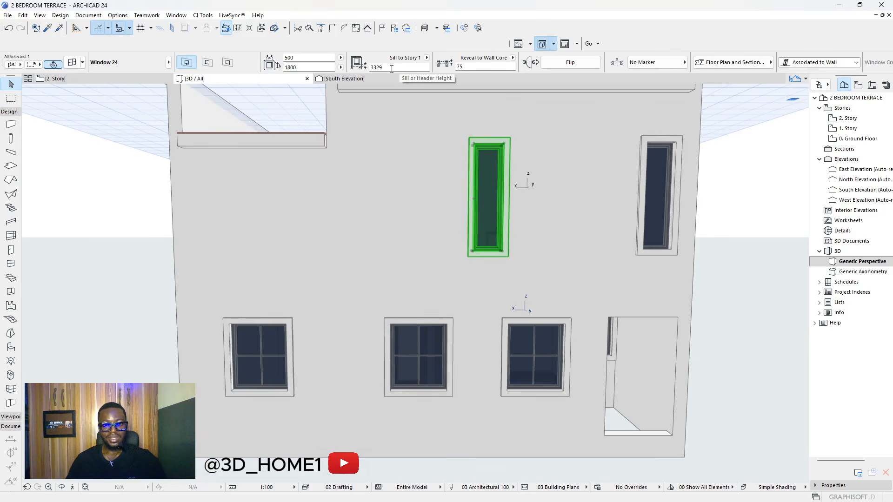
key("Escape")
- Open the North Elevation and examine the two narrow upper windows' heights against the 2. Story line and the windows below
scroll(518, 207, "down", 3)
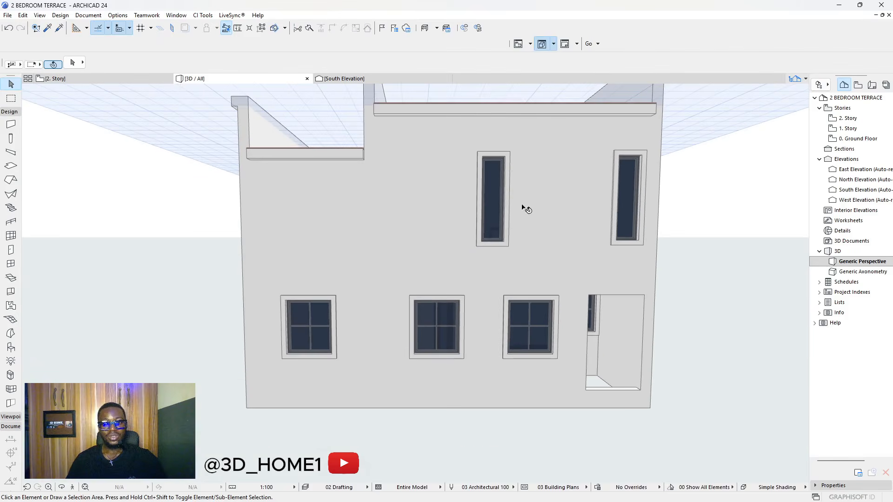
scroll(498, 172, "down", 2)
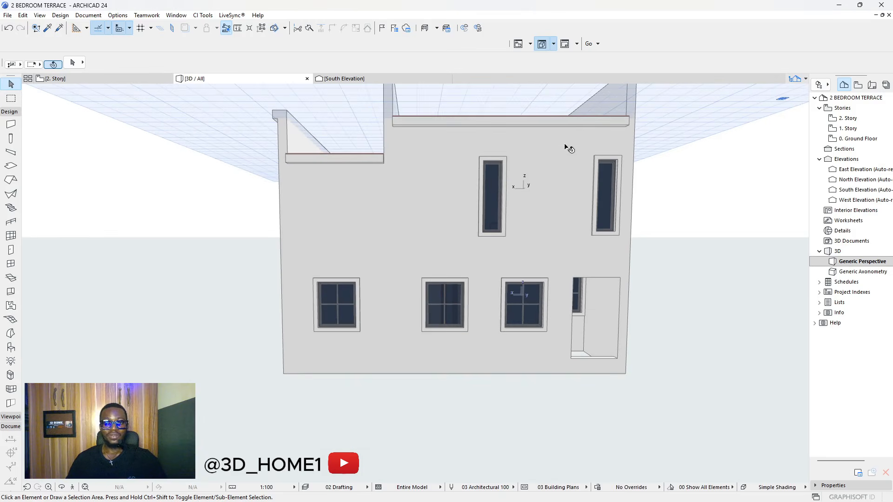
left_click(856, 179)
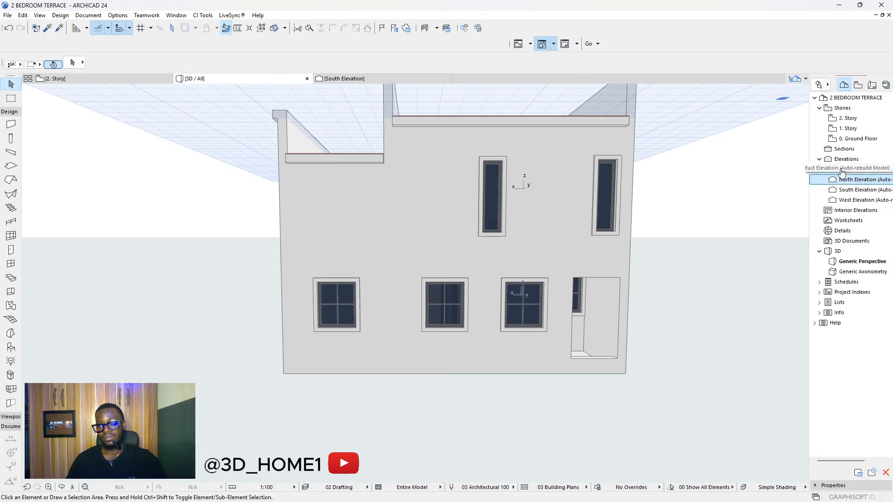
double_click(855, 180)
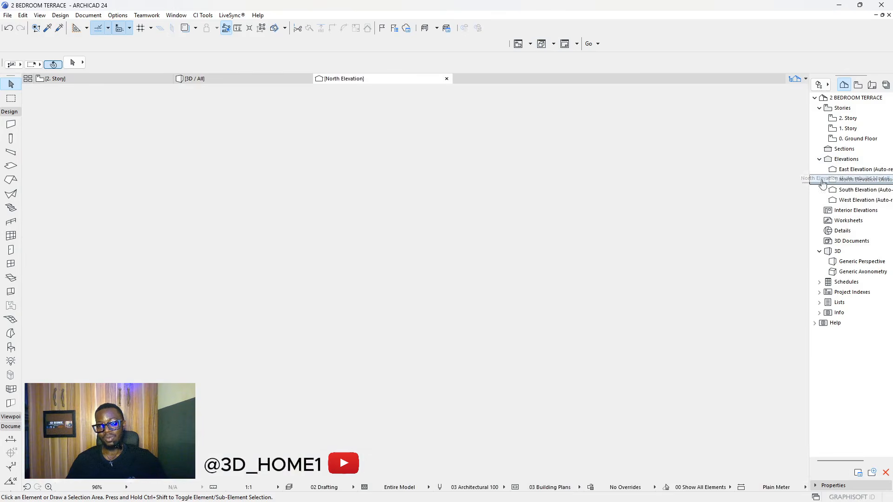
scroll(558, 296, "up", 3)
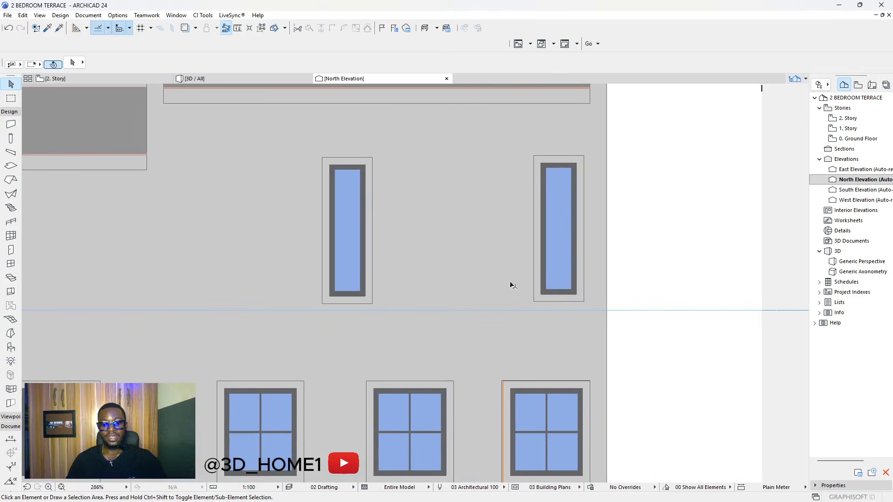
scroll(510, 283, "down", 3)
scroll(456, 274, "up", 3)
scroll(469, 269, "down", 3)
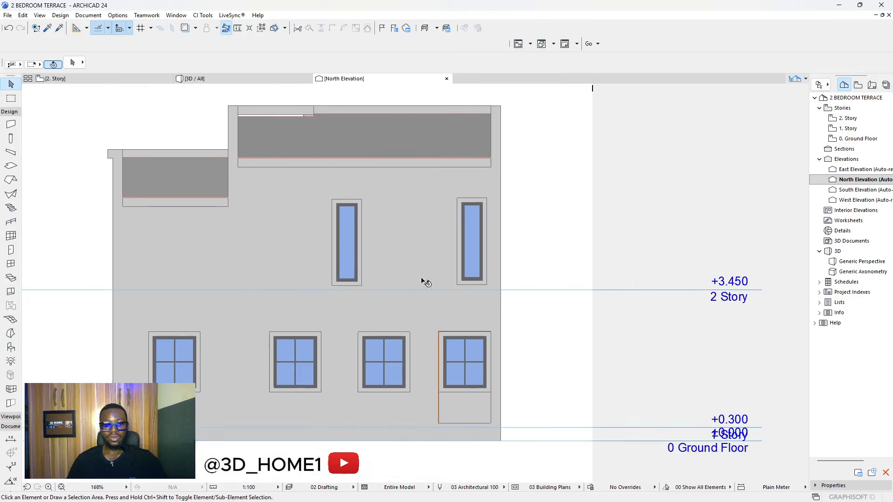
scroll(326, 277, "up", 3)
left_click(361, 270)
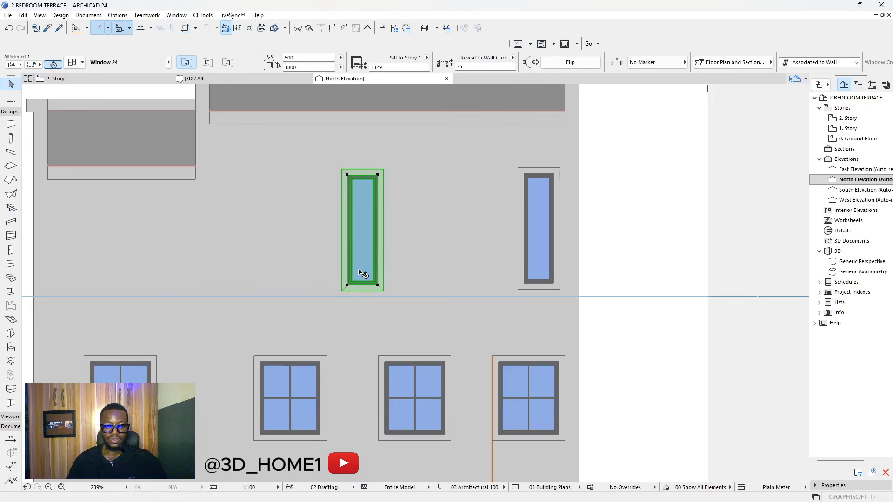
scroll(409, 284, "up", 2)
left_click(372, 279)
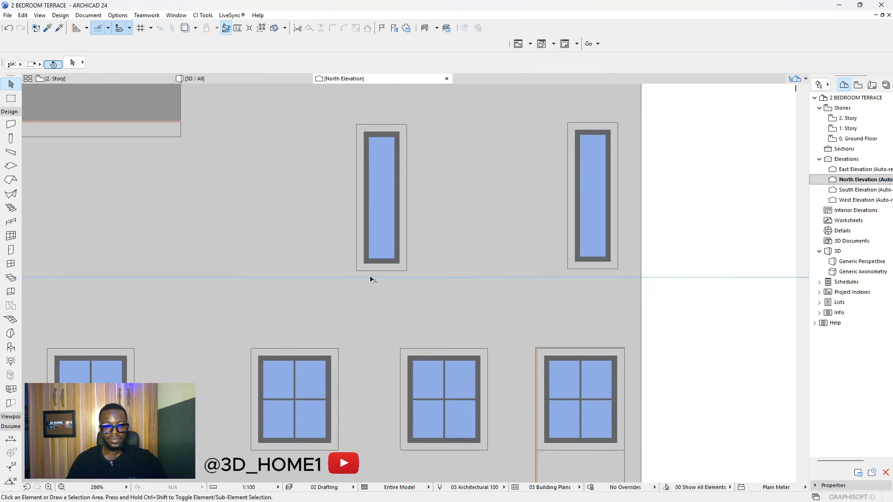
scroll(186, 291, "down", 2)
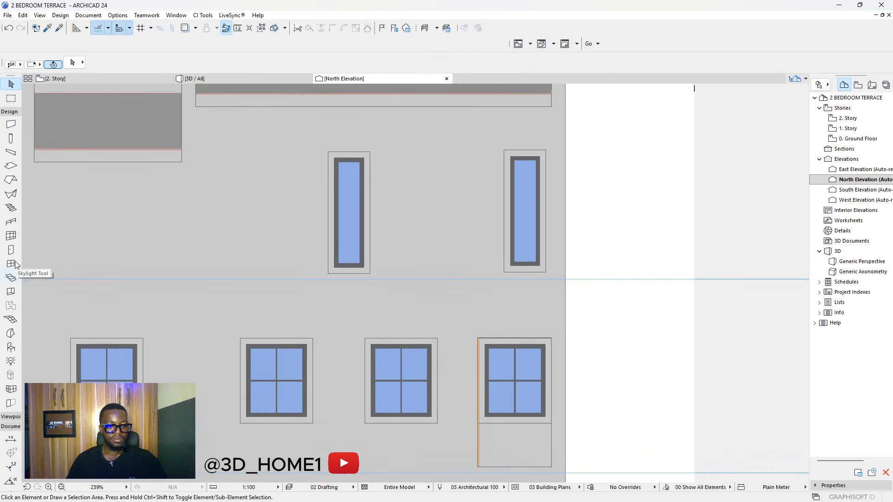
left_click(9, 112)
left_click(11, 270)
scroll(361, 265, "up", 4)
scroll(361, 266, "up", 1)
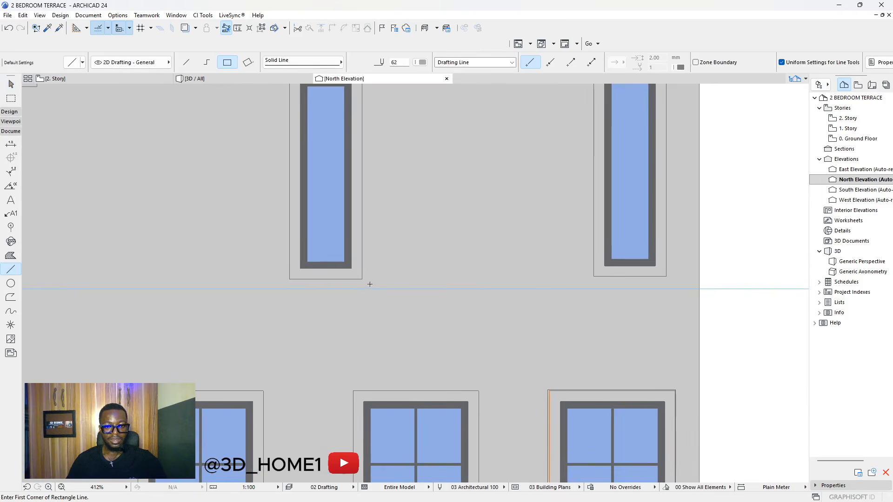
scroll(362, 292, "down", 6)
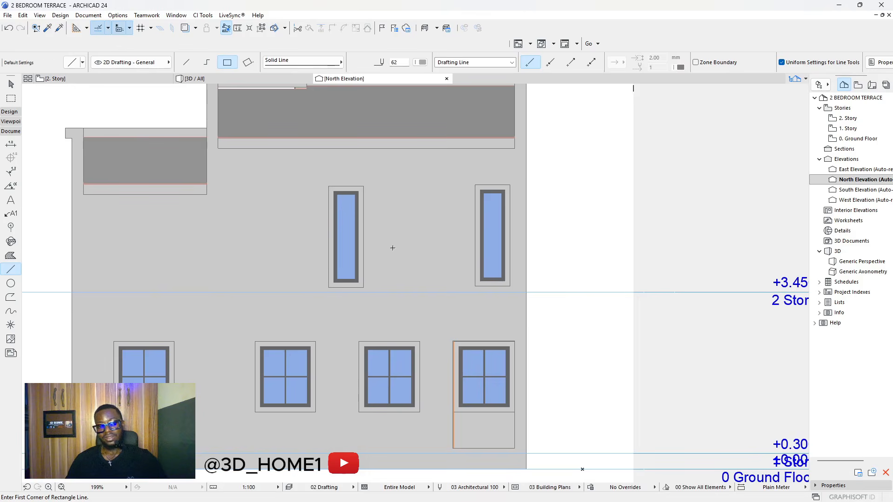
key("Escape")
left_click(354, 222)
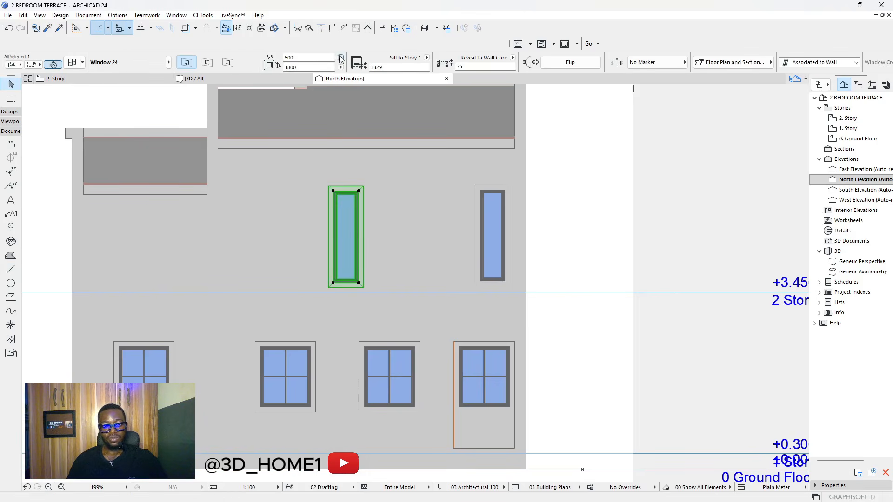
left_click(309, 67)
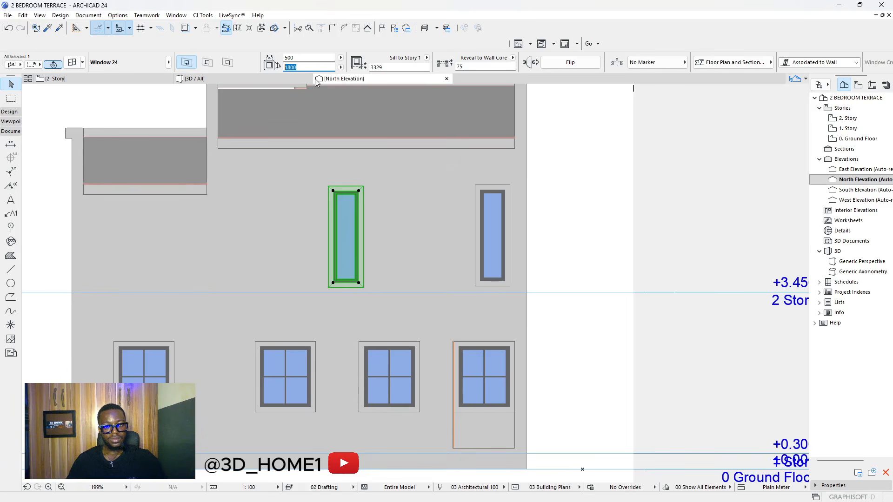
scroll(364, 213, "up", 3)
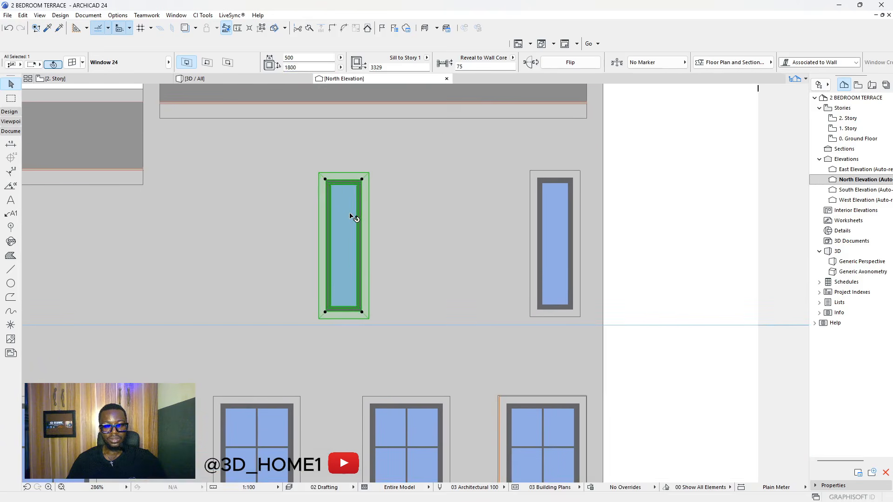
key("Escape")
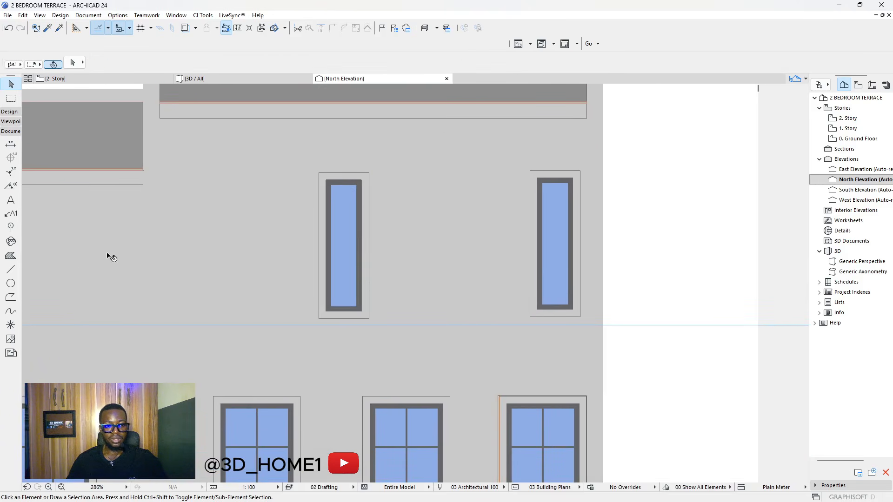
- Draw a single vertical guide line 300 long upward from the 2. Story line, beside the inner narrow upper window
left_click(9, 271)
scroll(375, 376, "up", 4)
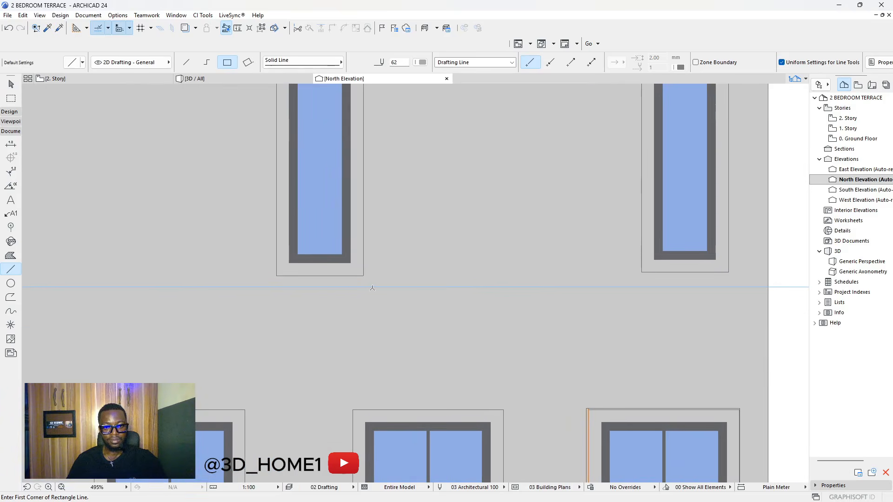
left_click(371, 287)
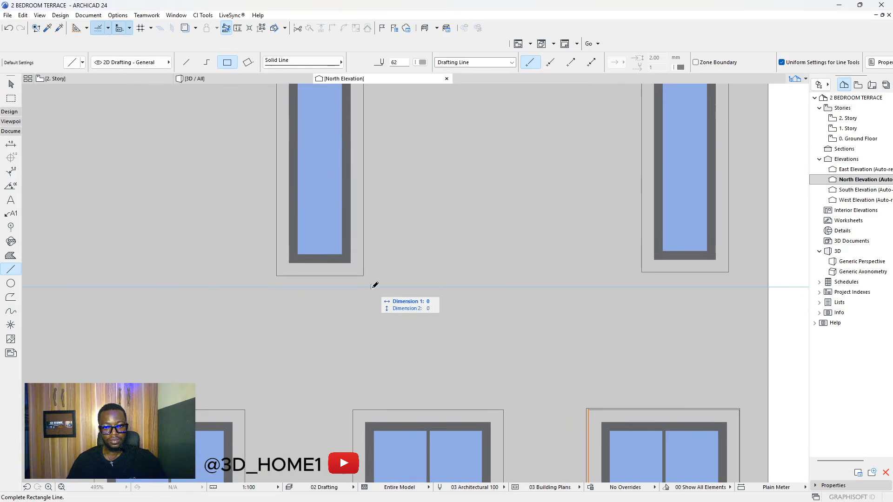
left_click(191, 63)
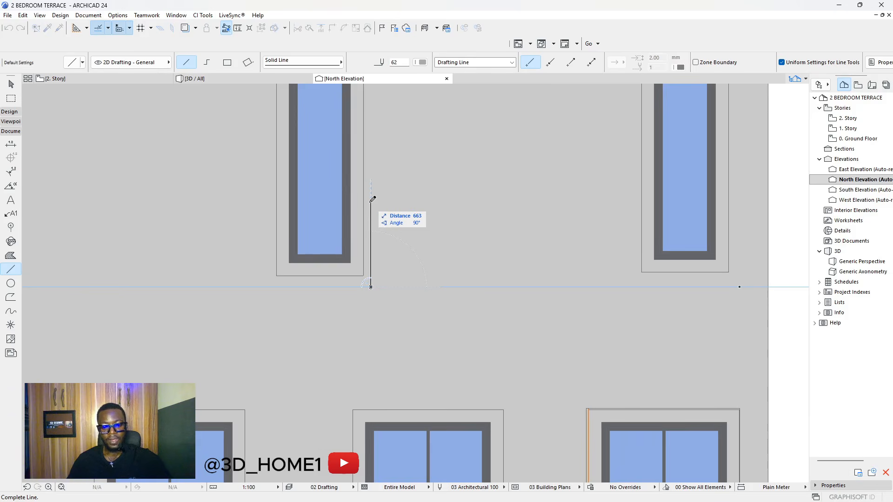
type("300")
key("Return")
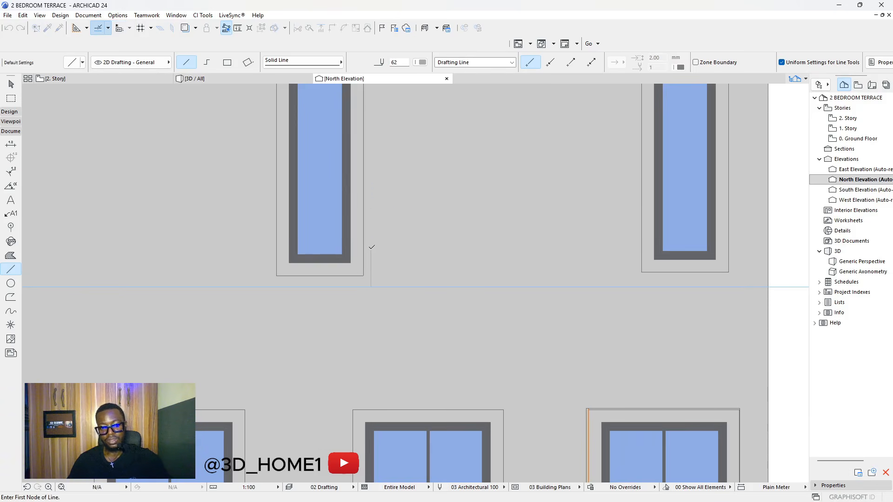
key("Escape")
- Raise the inner narrow window vertically so its sill meets the guide line's upper end, at 3450 above 1. Story, and delete the guide line
left_click(351, 264)
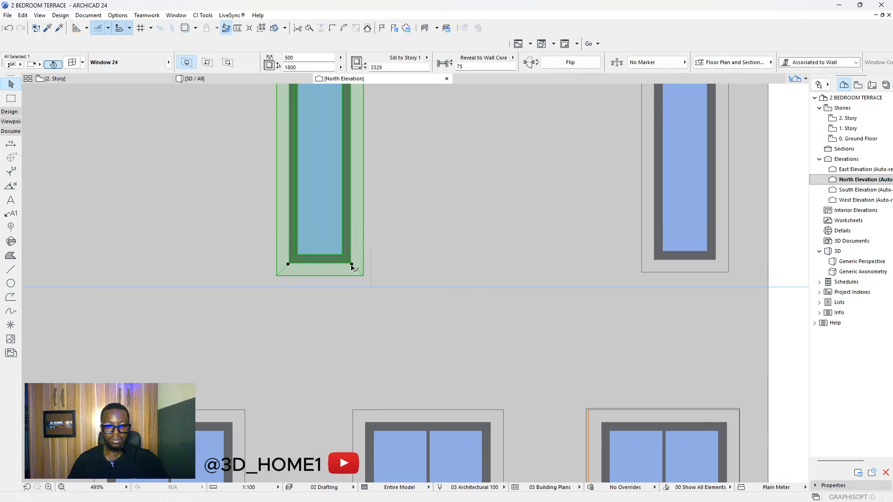
left_click(351, 264)
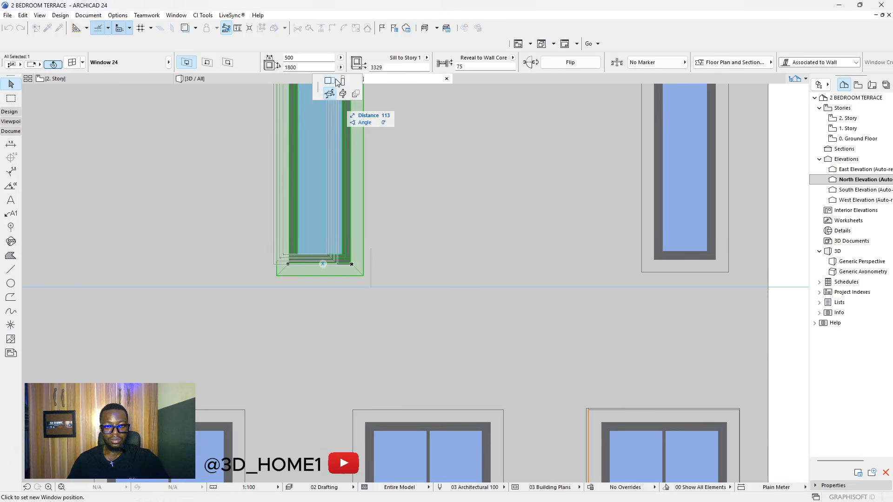
left_click(343, 93)
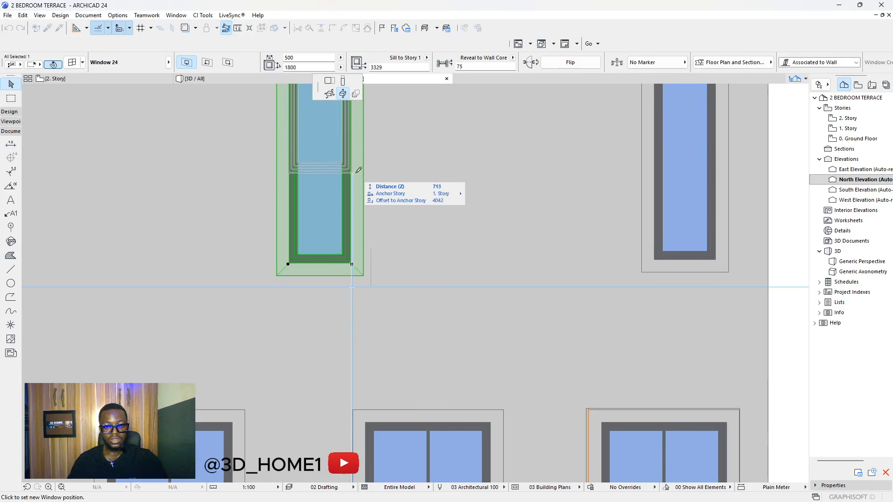
left_click(370, 249)
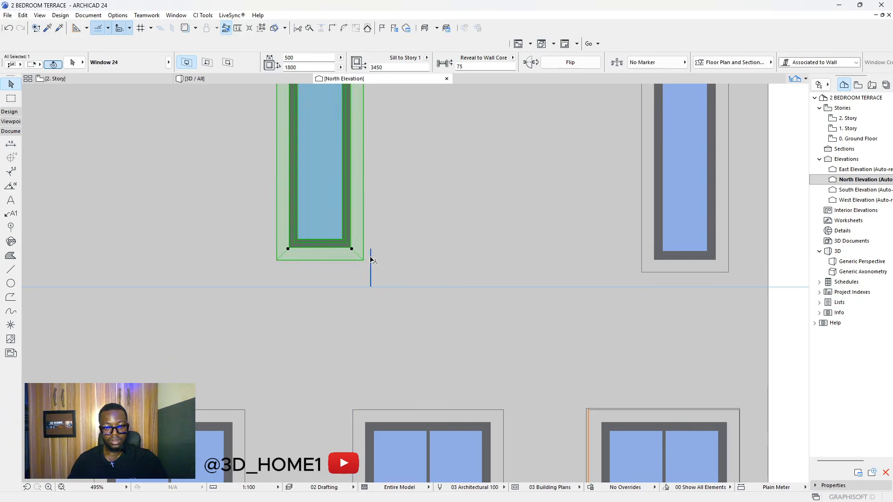
left_click(371, 257)
key("Delete")
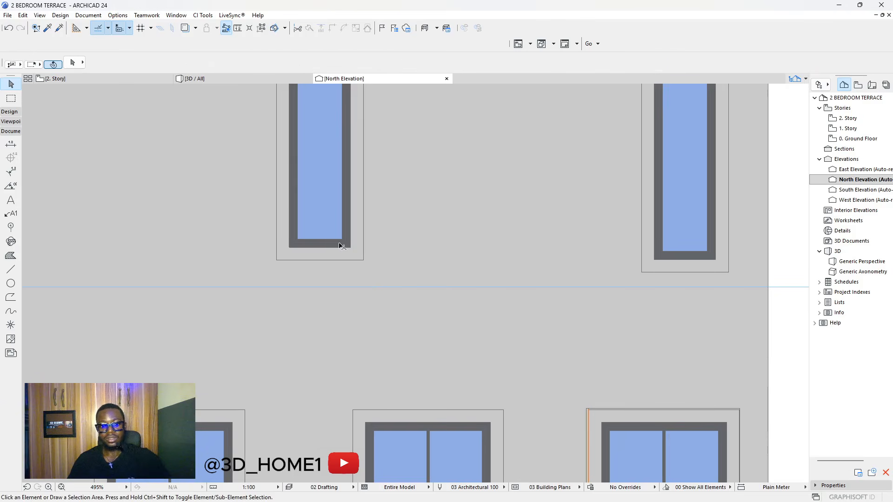
- Raise the outer-corner narrow window vertically so its sill aligns with the inner narrow window's sill
left_click(662, 249)
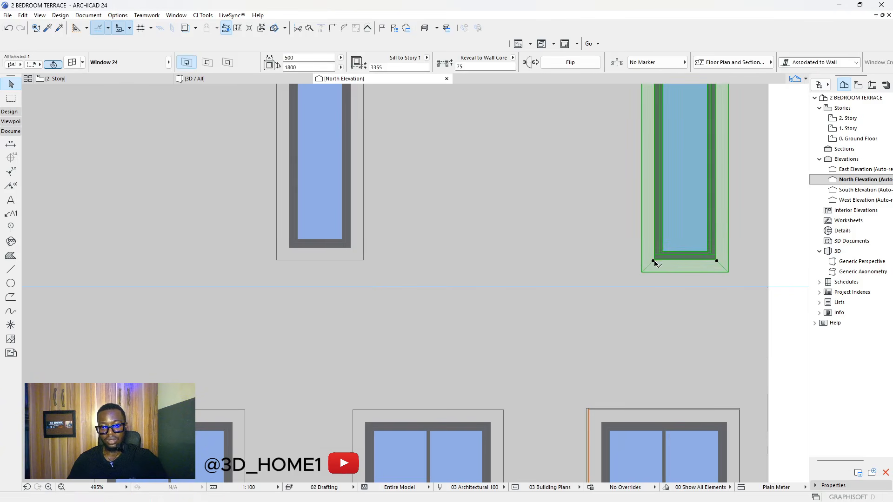
left_click(653, 261)
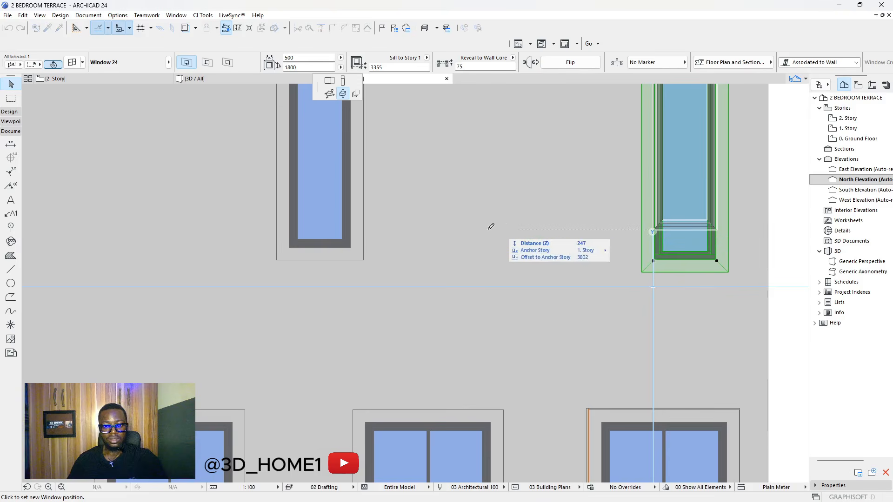
left_click(354, 244)
scroll(415, 312, "down", 6)
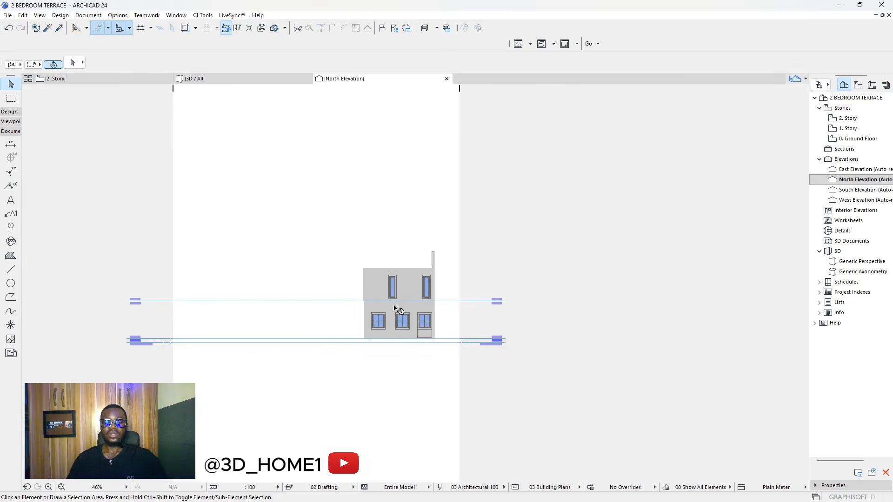
- Stretch the 1000-wide stair window on the 1. Story upward past the 2. Story line to a height of about 3567
scroll(396, 308, "up", 5)
scroll(452, 288, "up", 2)
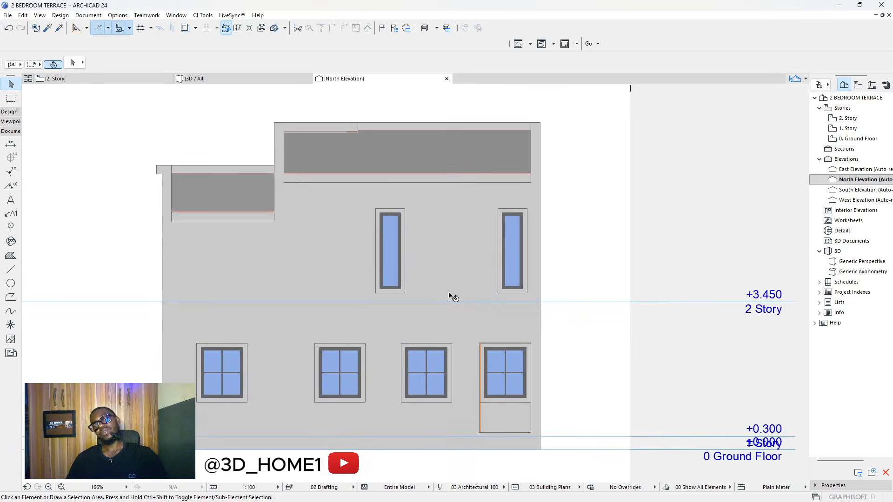
scroll(462, 321, "down", 3)
scroll(438, 300, "up", 3)
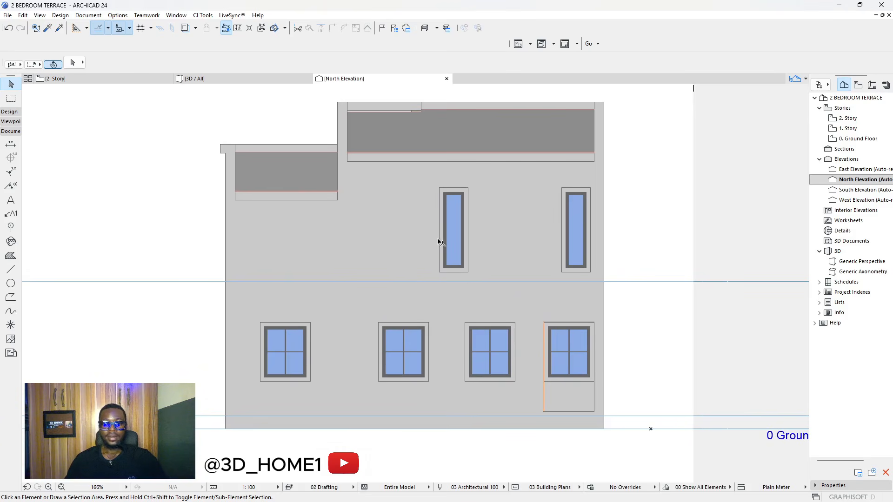
scroll(433, 299, "down", 3)
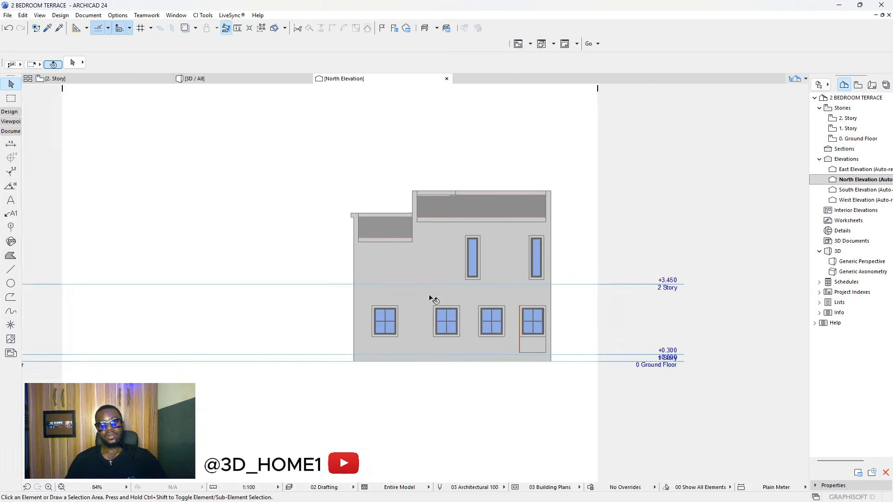
scroll(403, 333, "up", 4)
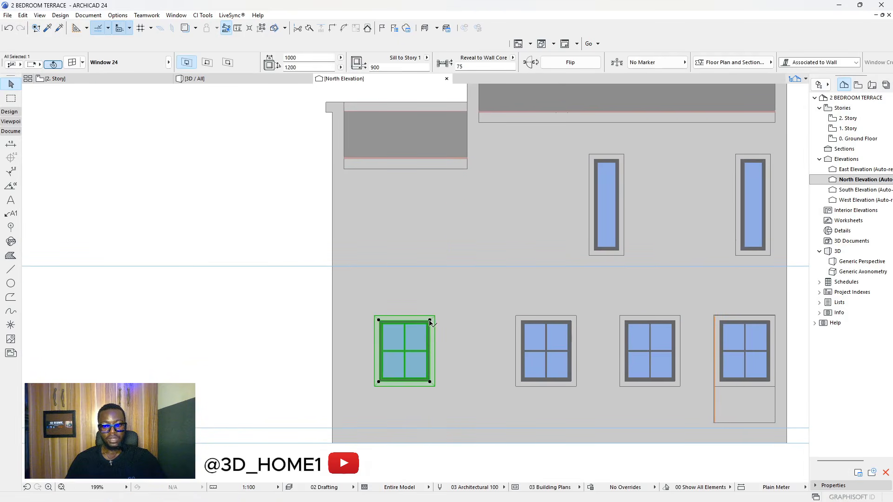
left_click(430, 321)
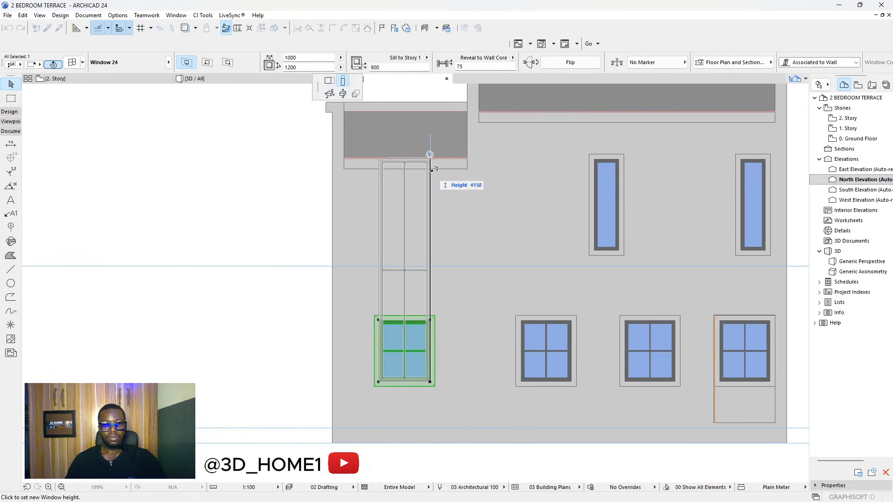
left_click(430, 195)
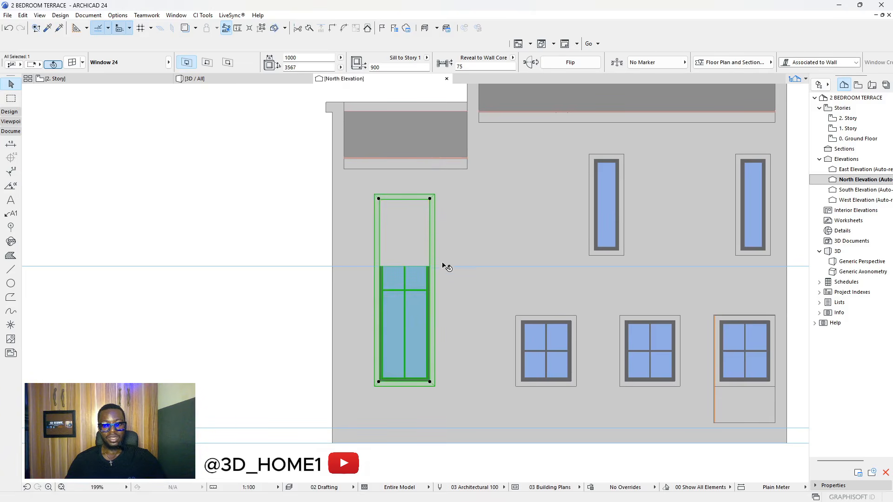
- Inspect the 2. Story wall segment surrounding the upper part of the stretched stair window
left_click(454, 291)
left_click(458, 241)
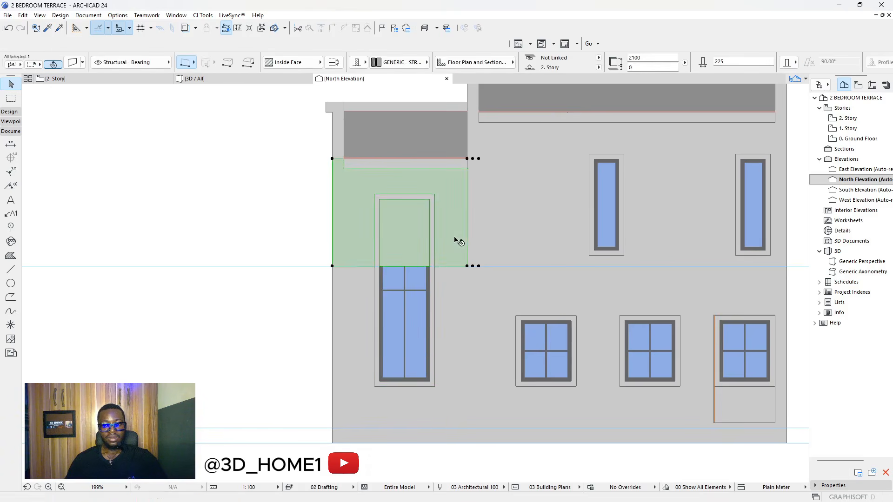
left_click(469, 305)
left_click(458, 225)
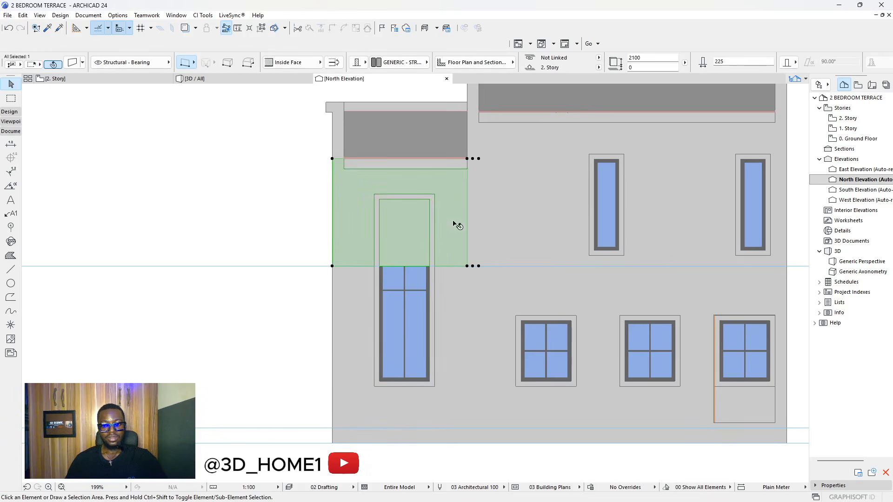
left_click(449, 305)
left_click(405, 234)
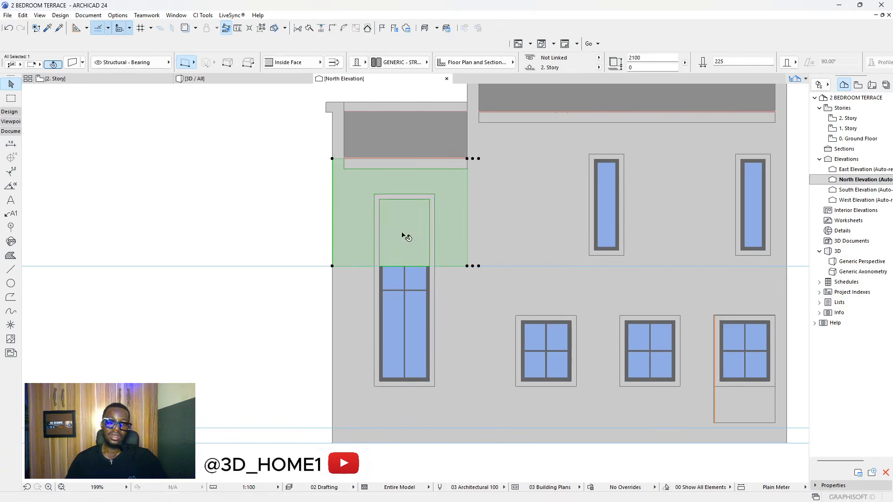
key("Escape")
- Examine the stretched stair window's upper opening and its glazing around the 2. Story line in the North Elevation
scroll(386, 228, "up", 3)
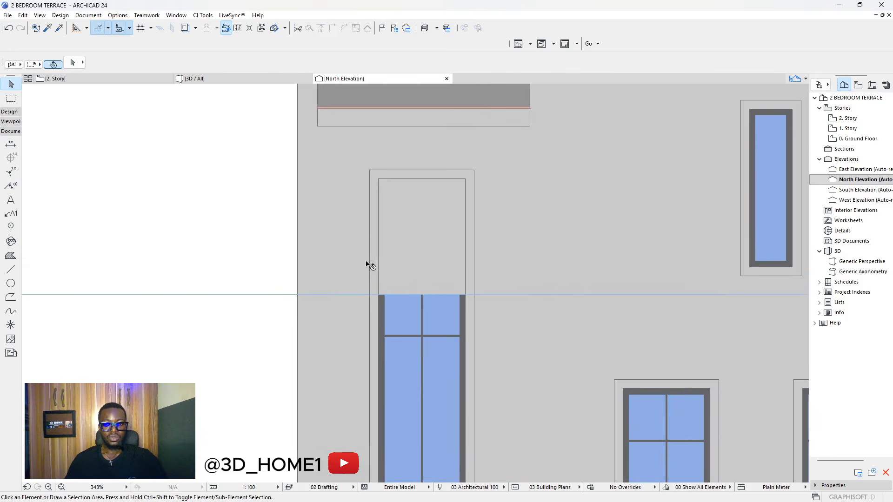
scroll(368, 265, "down", 3)
left_click(434, 310)
key("Escape")
scroll(410, 287, "up", 3)
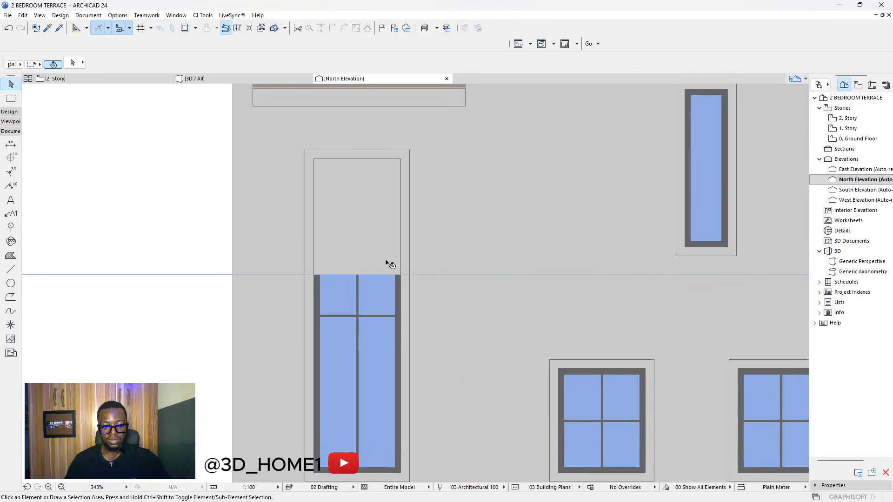
scroll(389, 262, "down", 3)
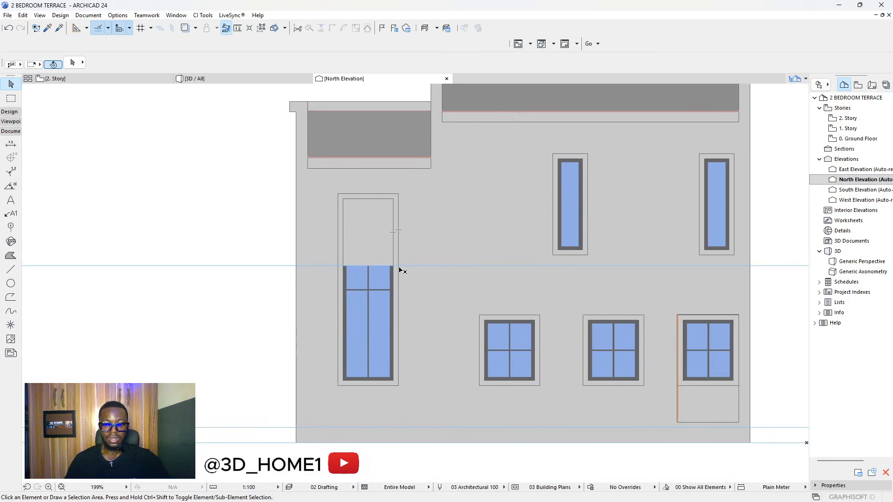
left_click(413, 281)
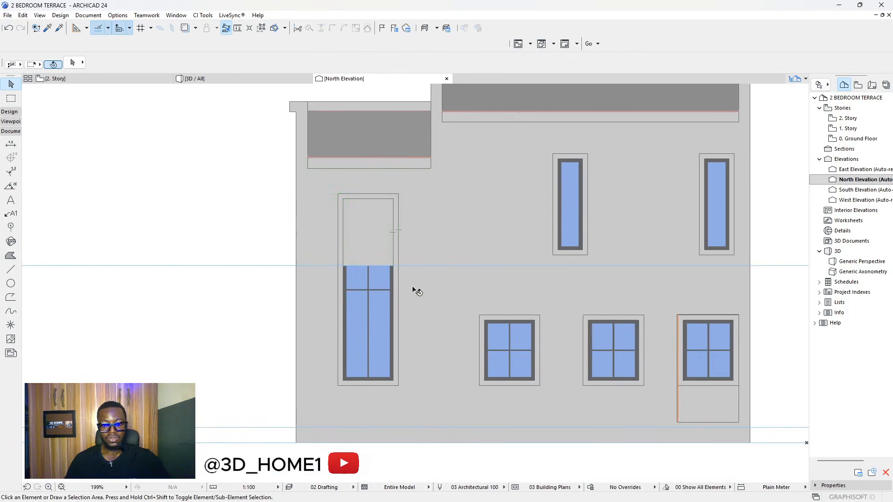
key("Escape")
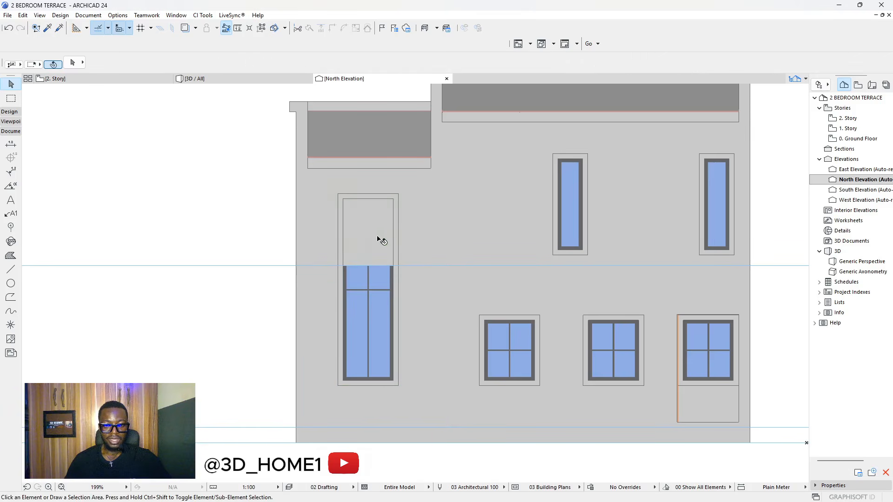
left_click(377, 238)
key("Escape")
scroll(373, 245, "up", 3)
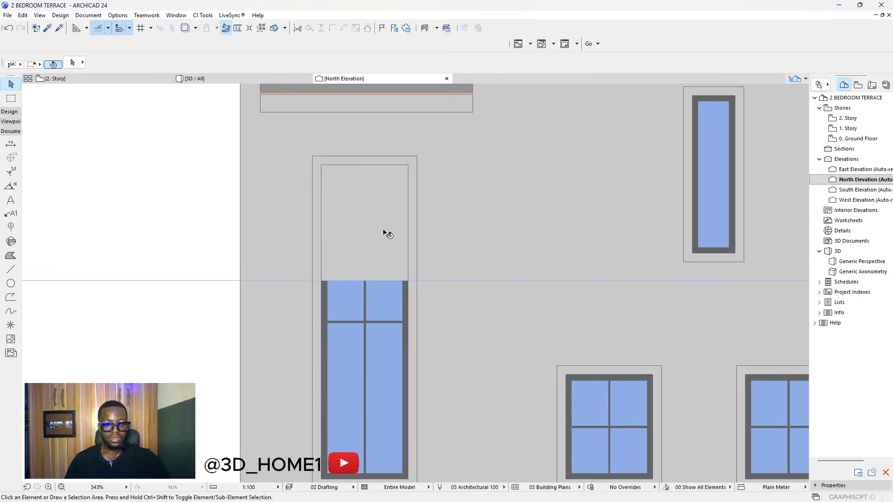
left_click(444, 217)
key("Escape")
scroll(358, 251, "down", 4)
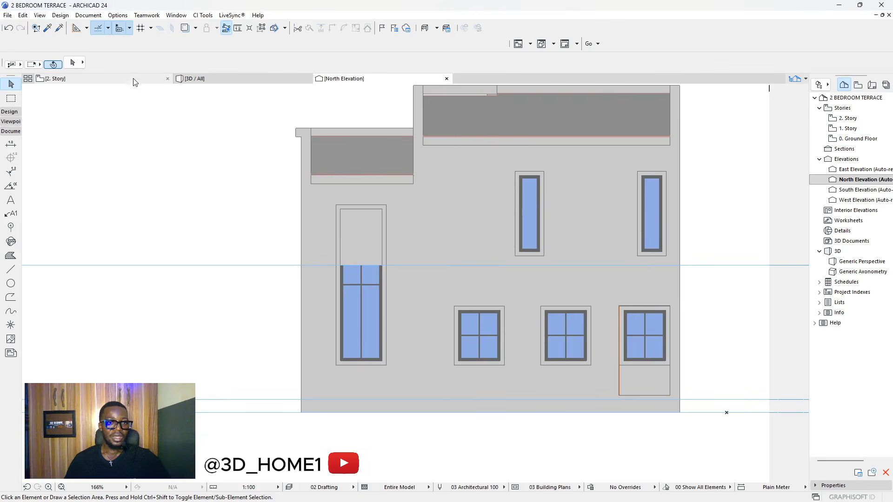
- On the 2. Story plan, copy the settings of the corridor's 1200 × 2100 door opening and place one in the stairwell's rear wall
left_click(133, 82)
scroll(419, 186, "down", 2)
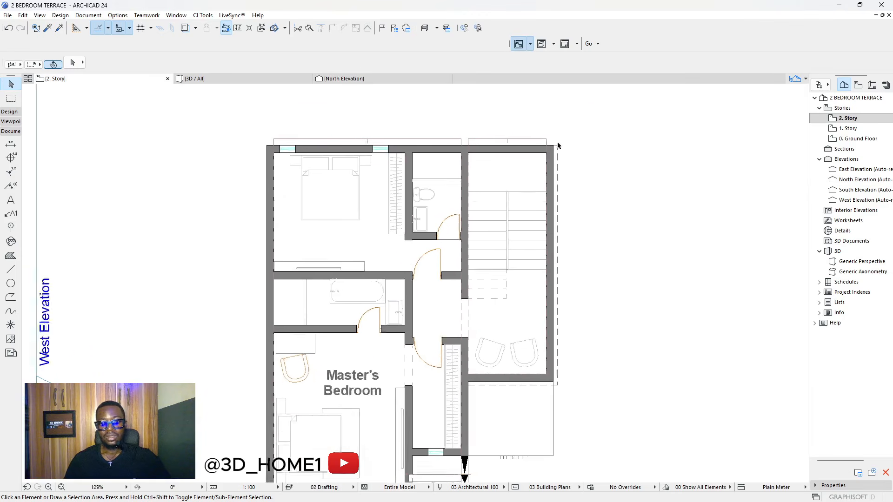
scroll(558, 145, "up", 2)
left_click(847, 120)
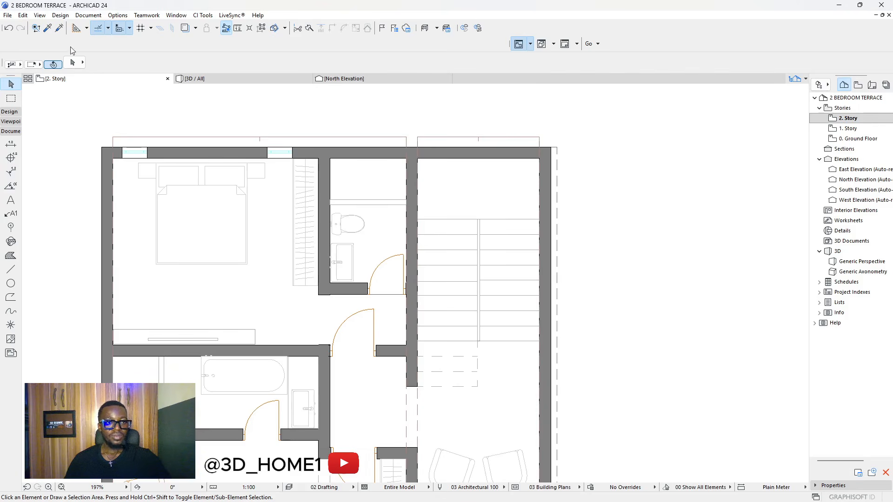
left_click(47, 28)
scroll(428, 116, "down", 3)
scroll(365, 223, "up", 3)
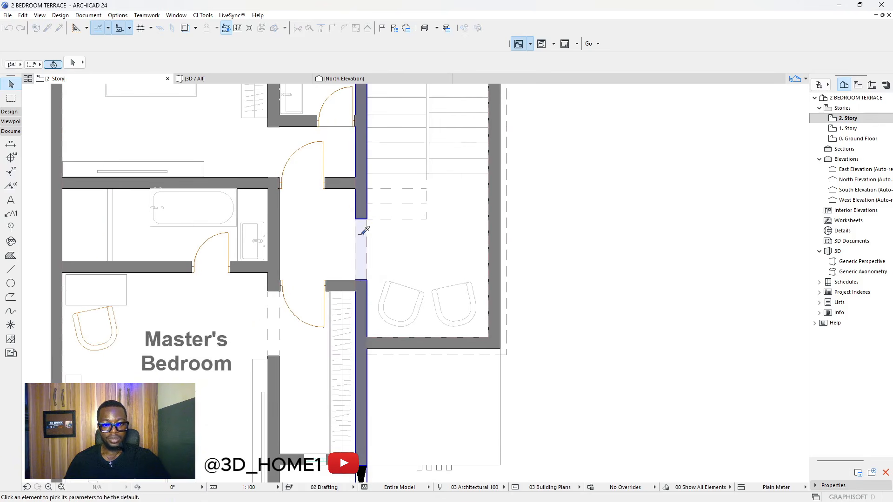
left_click(367, 223)
scroll(404, 144, "down", 2)
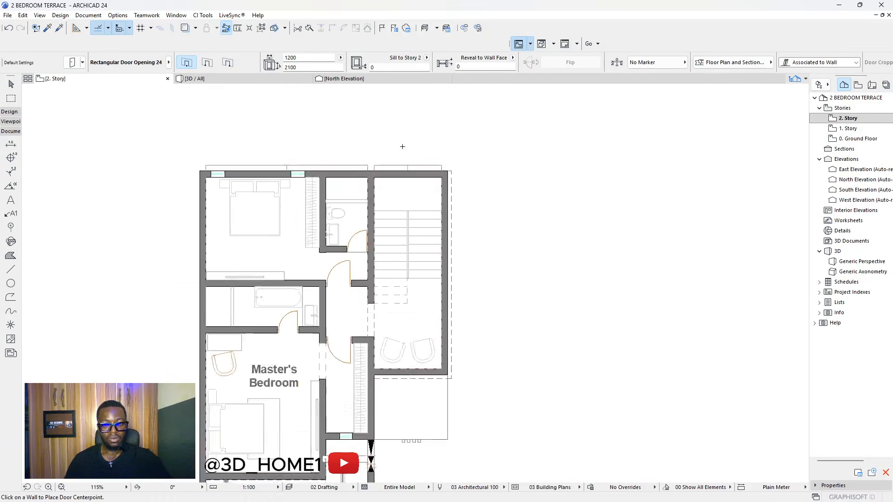
scroll(409, 176, "up", 1)
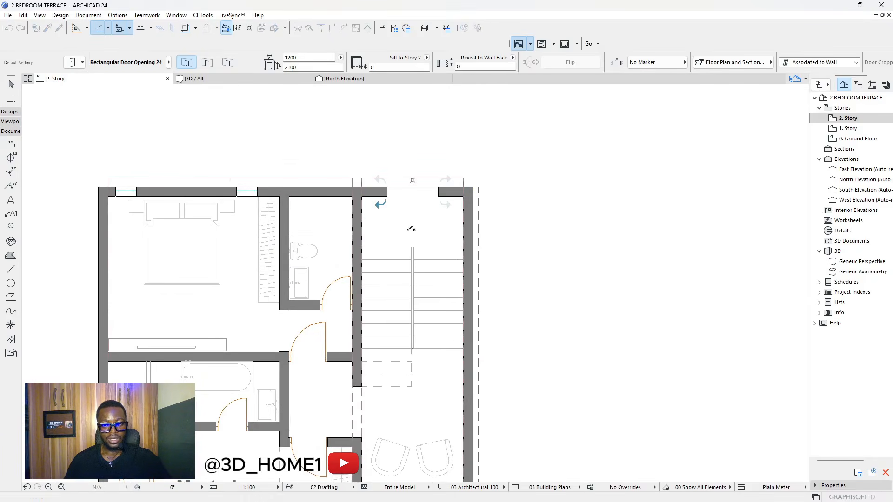
- In 3D, lower the stairwell opening's head to the top of the tall stair window, at a height of 1317
left_click(199, 79)
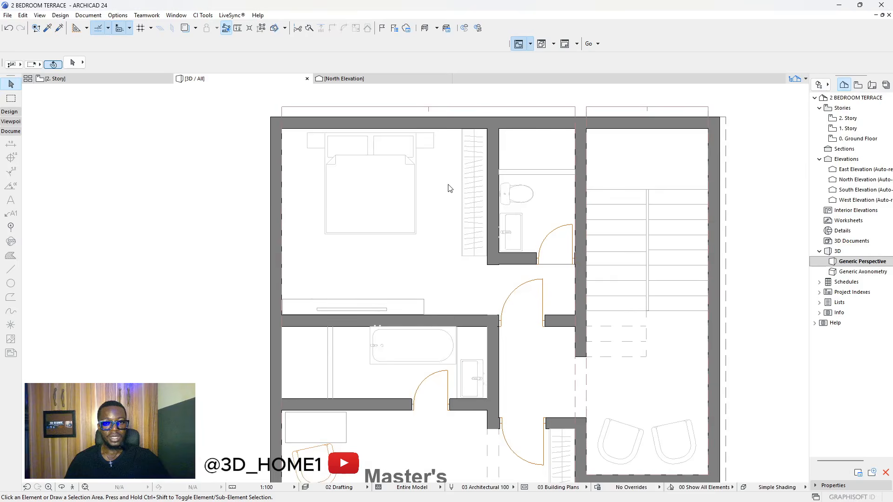
scroll(326, 205, "up", 5)
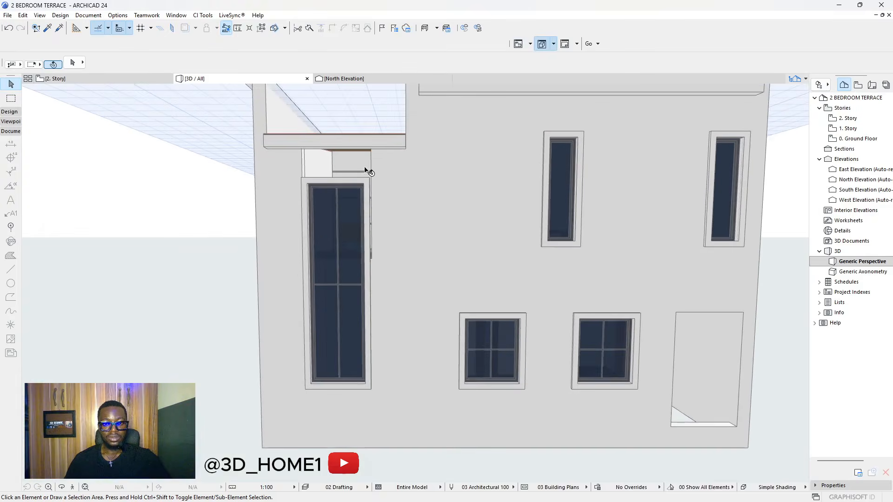
left_click(375, 292)
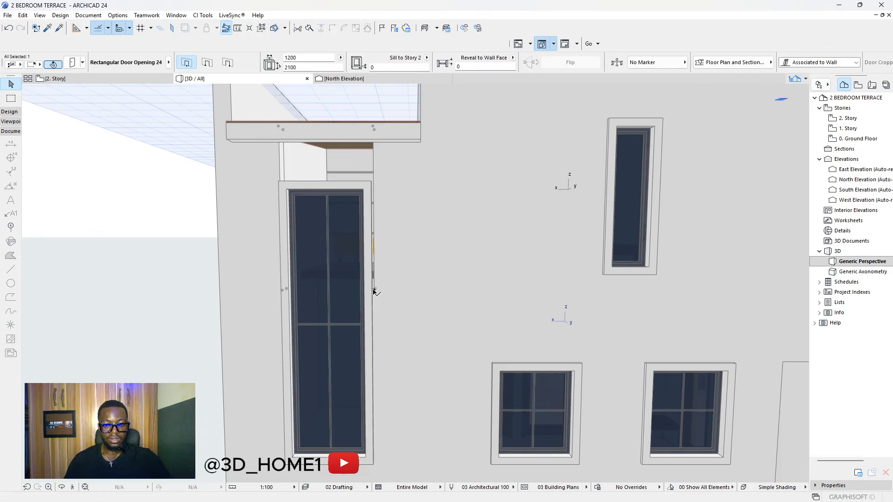
left_click(374, 127)
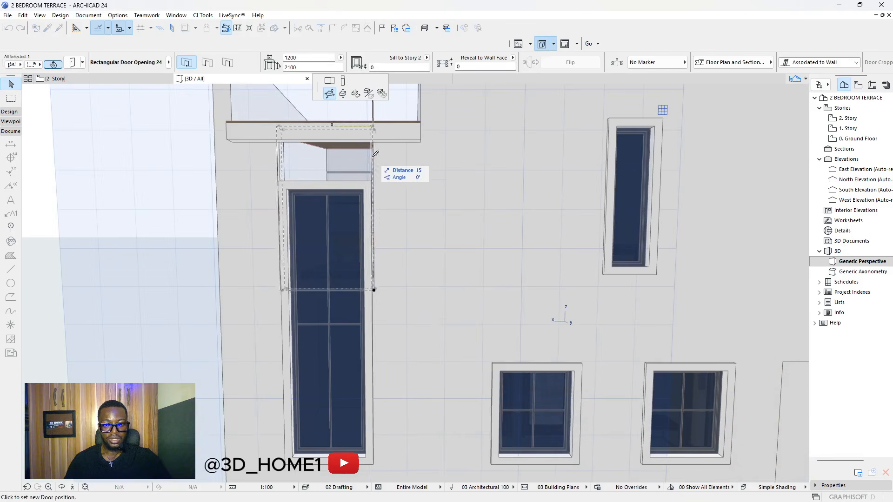
scroll(373, 189, "up", 1)
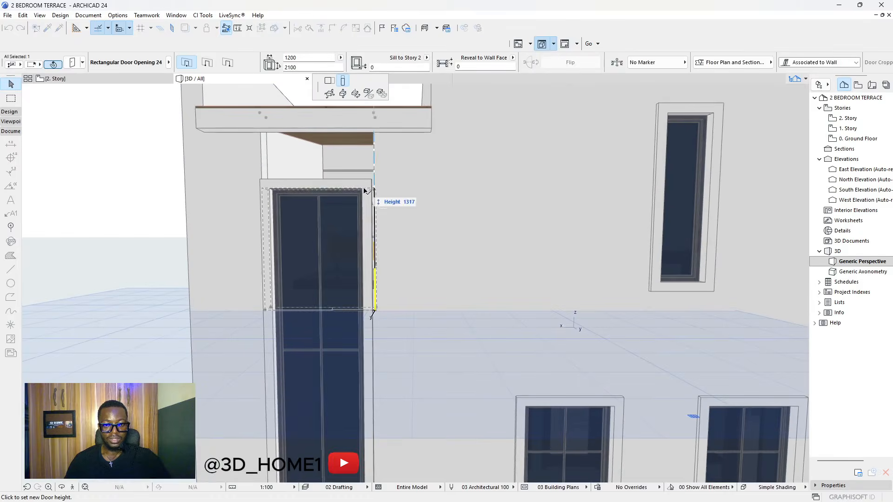
left_click(364, 189)
- Narrow the stairwell opening from both sides to match the tall stair window, to a width of 1000
left_click(373, 190)
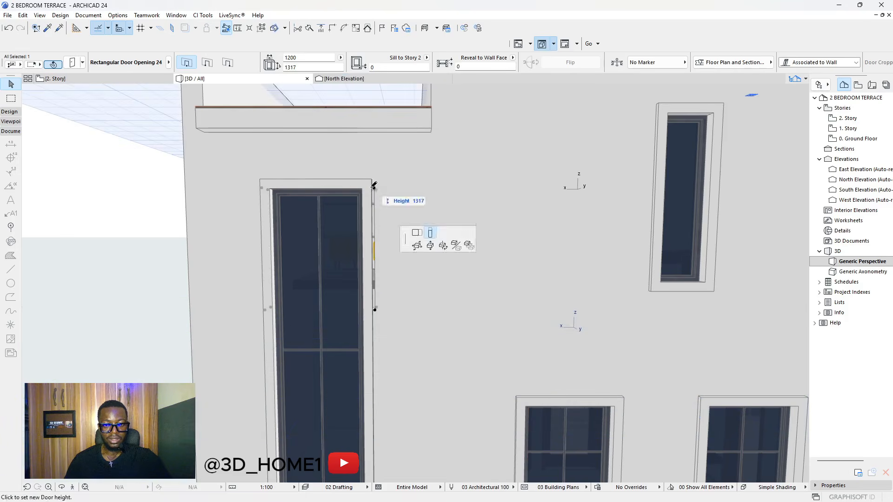
left_click(330, 82)
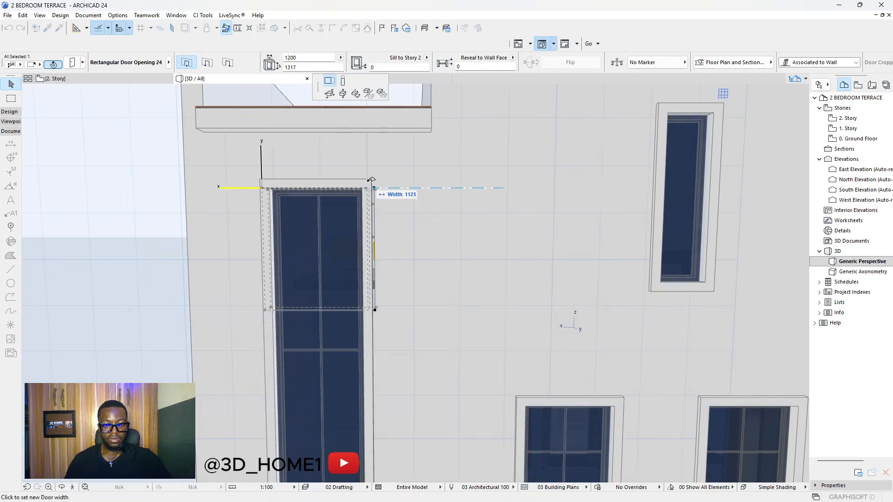
left_click(365, 185)
scroll(288, 186, "up", 2)
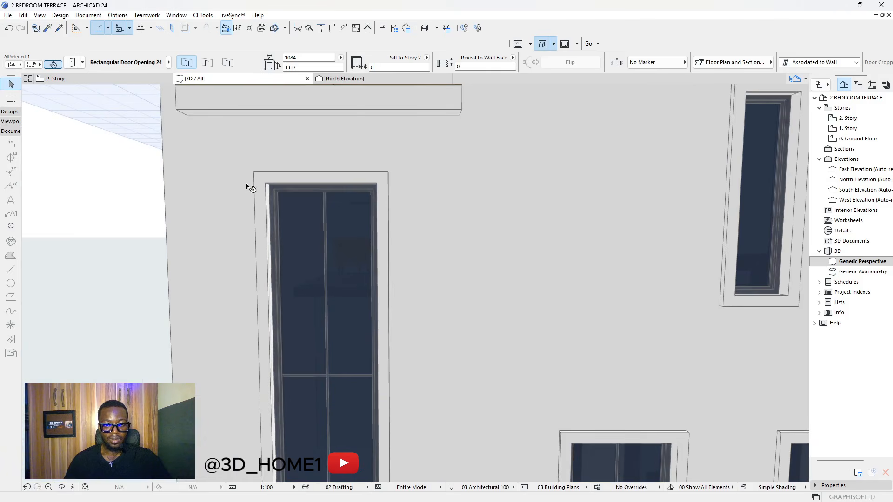
left_click(256, 183)
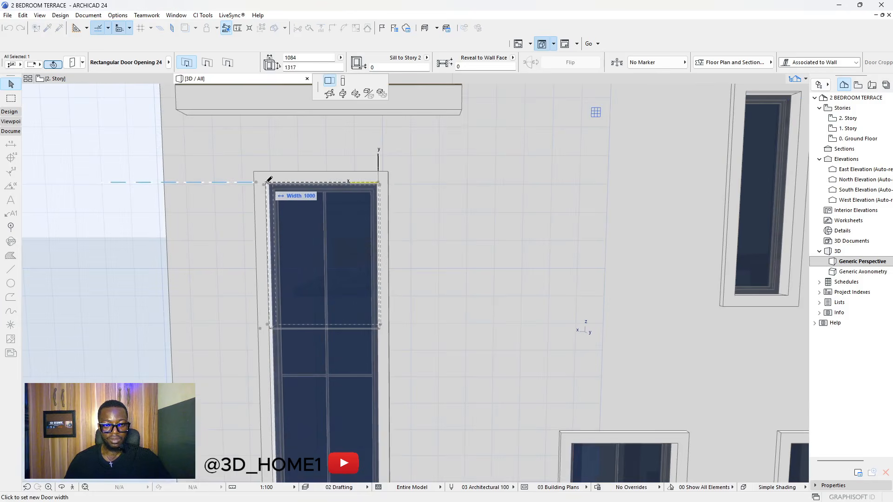
left_click(266, 182)
key("Escape")
scroll(392, 181, "down", 2)
scroll(391, 182, "down", 2)
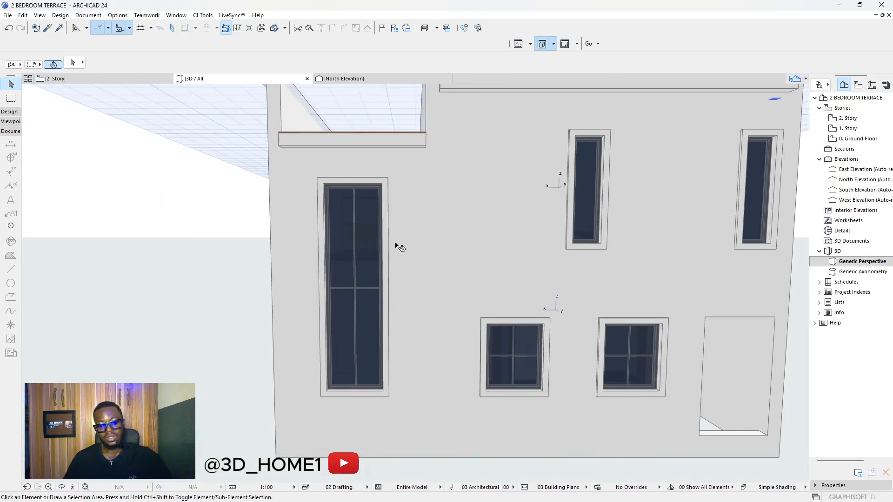
- Examine the house's exterior in 3D from the rear around to the front facade with the balcony
middle_click_drag(364, 265, 275, 231, "shift")
scroll(269, 243, "down", 4)
middle_click_drag(293, 267, 467, 225, "shift")
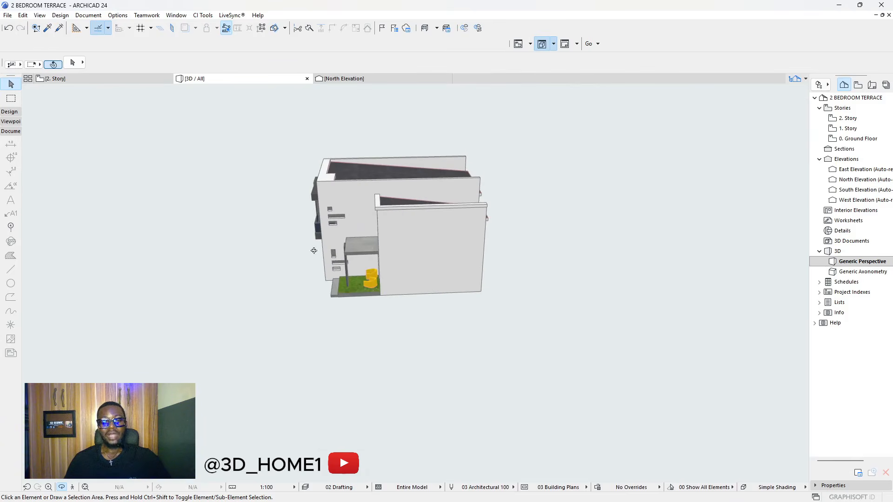
middle_click_drag(314, 251, 622, 250, "shift")
scroll(412, 195, "up", 5)
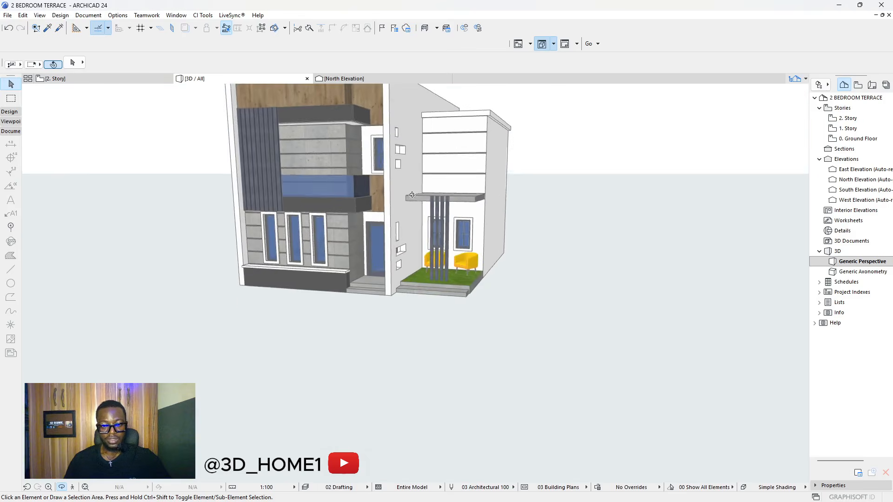
scroll(412, 195, "down", 3)
middle_click_drag(395, 335, 348, 175, "shift")
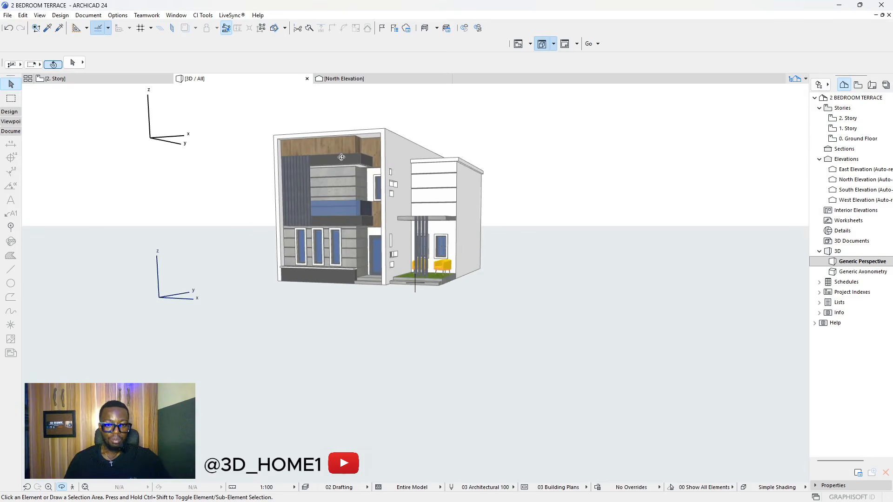
scroll(342, 157, "up", 3)
scroll(406, 331, "down", 3)
scroll(349, 237, "up", 5)
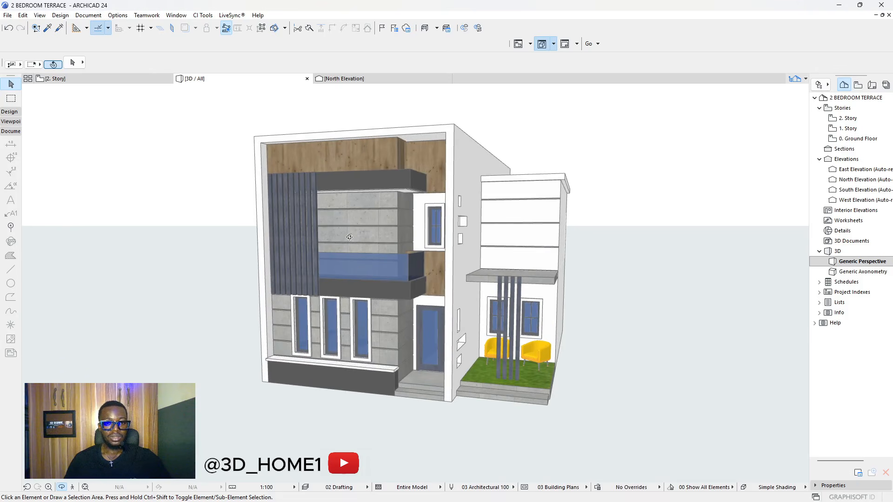
- Copy the 500 × 1800 front window nearest the entrance straight up onto the wall behind the glass balcony
key("Escape")
left_click(361, 315)
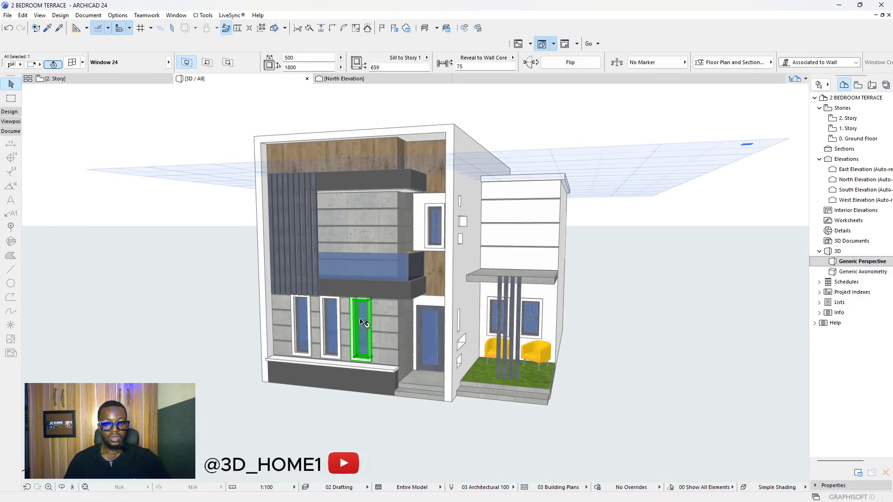
left_click(362, 318)
left_click(364, 231)
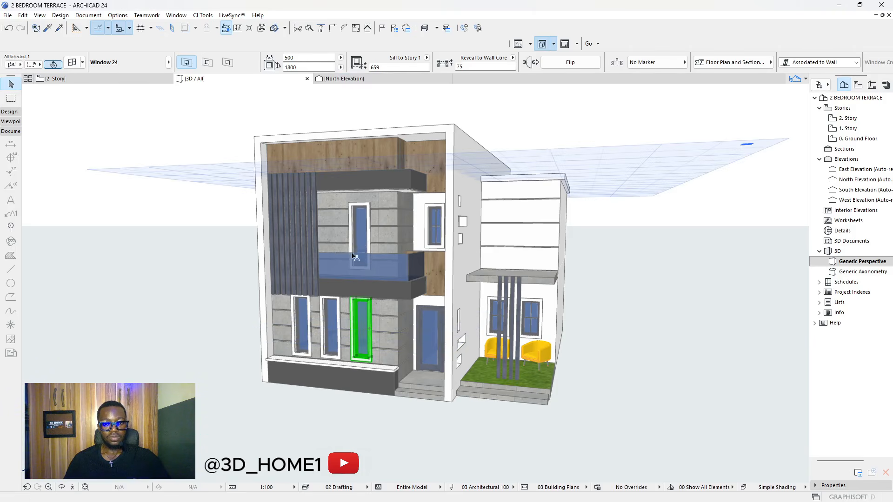
key("Escape")
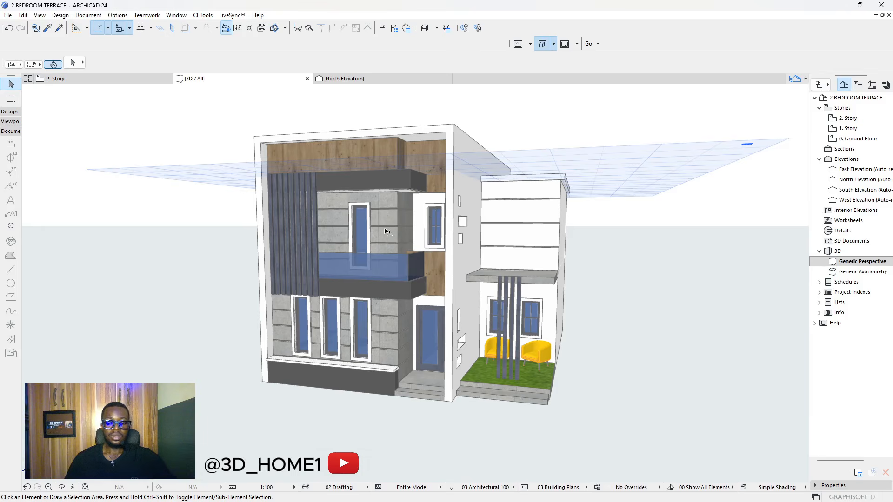
middle_click_drag(385, 230, 350, 248, "shift")
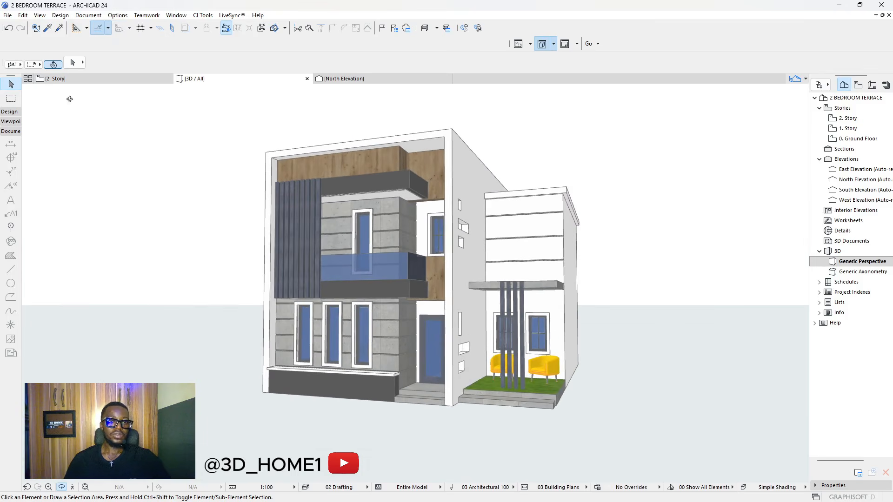
- On the 2. Story plan, stretch the Master's Bedroom front window along the wall to a width of about 2097
left_click(83, 80)
scroll(564, 133, "down", 4)
middle_click_drag(538, 403, 508, 299)
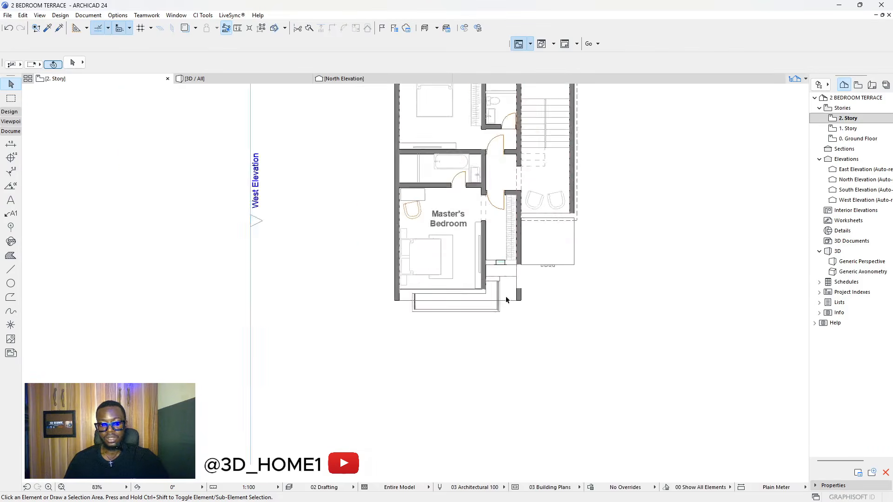
scroll(508, 299, "up", 2)
scroll(425, 292, "up", 4)
scroll(426, 294, "up", 3)
scroll(441, 271, "down", 3)
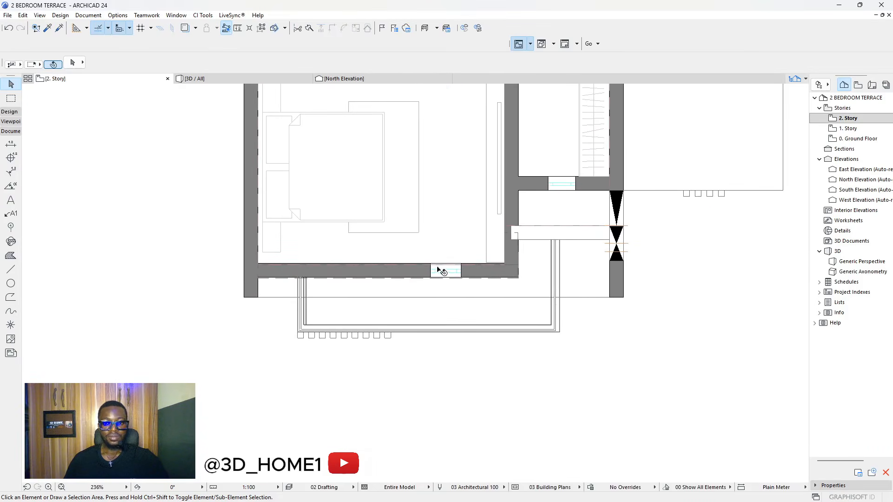
scroll(456, 260, "down", 1)
scroll(450, 259, "up", 4)
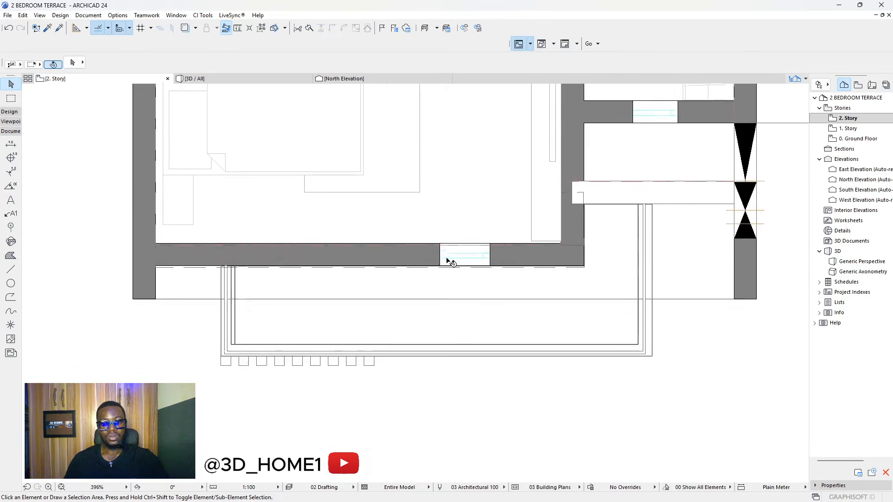
left_click(449, 257)
left_click(449, 257)
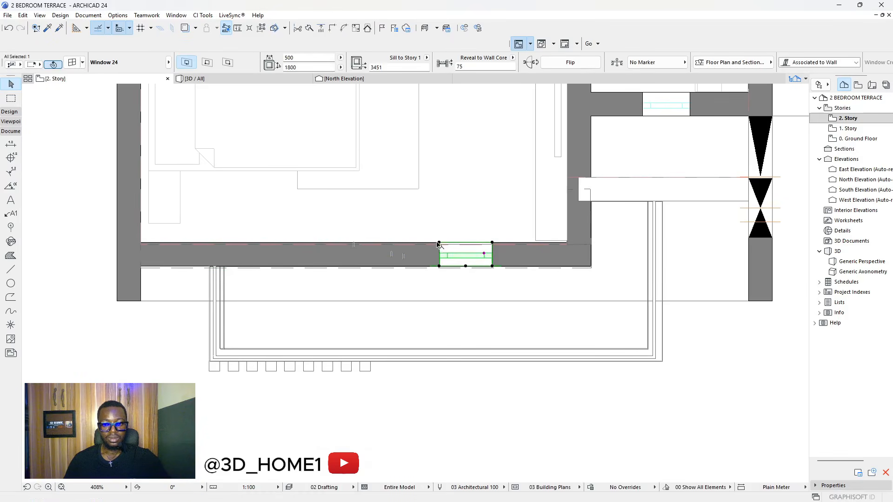
left_click(439, 243)
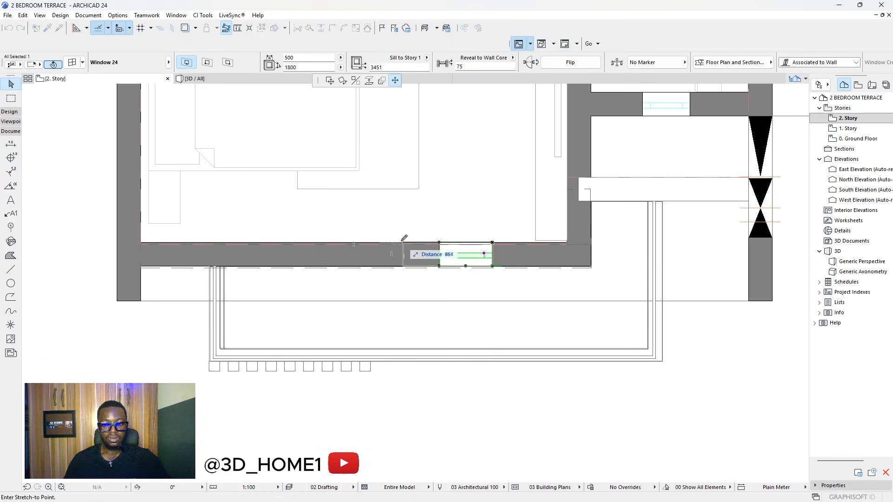
left_click(273, 242)
left_click(369, 224)
- In 3D, extend the wide balcony window's bottom edge down to the balcony floor, to a height of about 2133
left_click(237, 81)
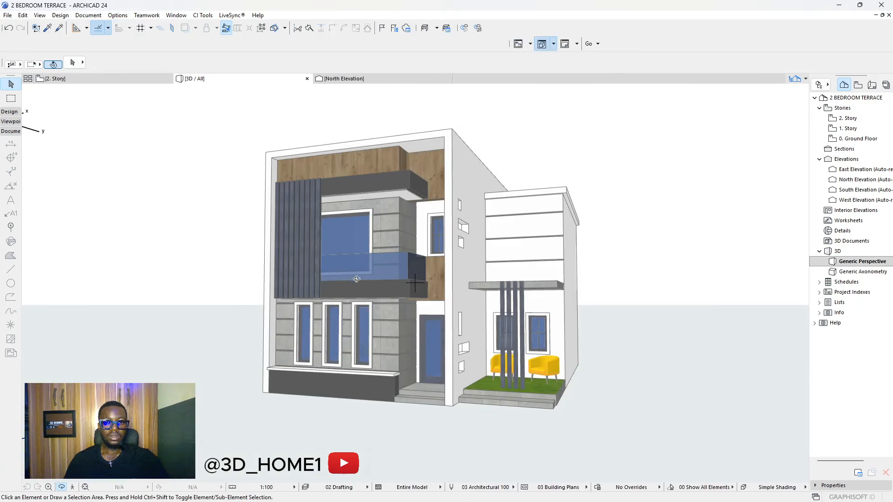
mouse_move(378, 283)
left_mouse_down()
mouse_move(336, 269)
mouse_move(355, 295)
mouse_move(548, 285)
mouse_move(343, 282)
mouse_move(287, 291)
mouse_move(272, 327)
mouse_move(463, 338)
mouse_move(375, 278)
left_mouse_up()
scroll(355, 294, "up", 4)
scroll(359, 252, "down", 2)
scroll(375, 278, "up", 10)
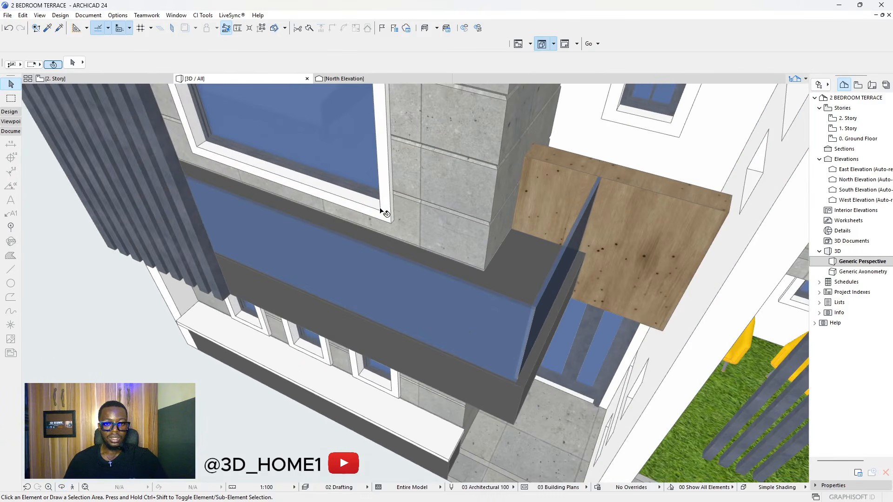
left_click(382, 211)
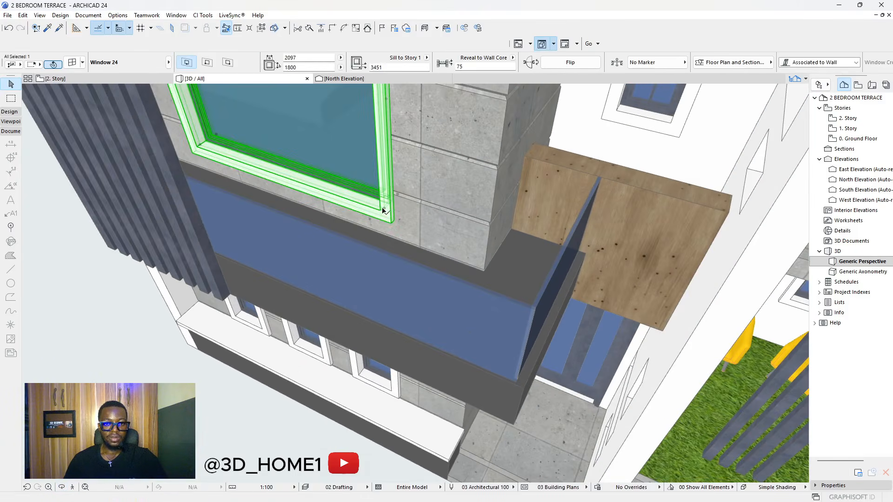
left_click(384, 211)
left_click(343, 80)
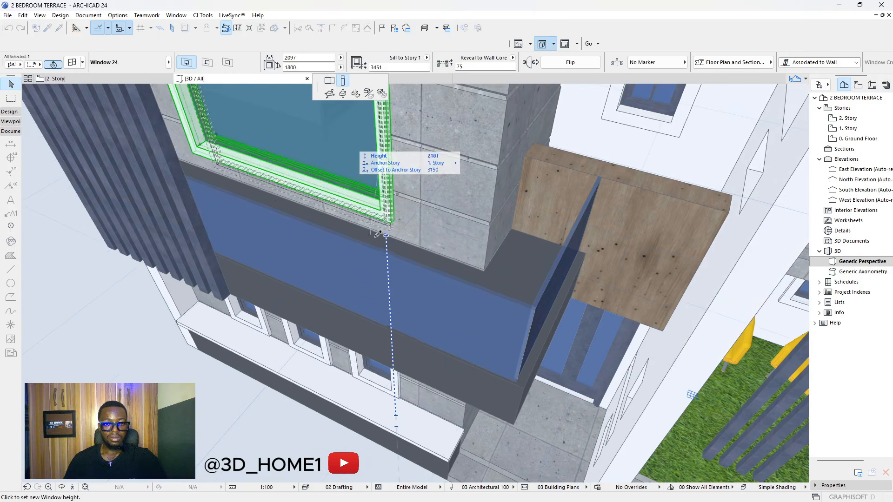
left_click(389, 239)
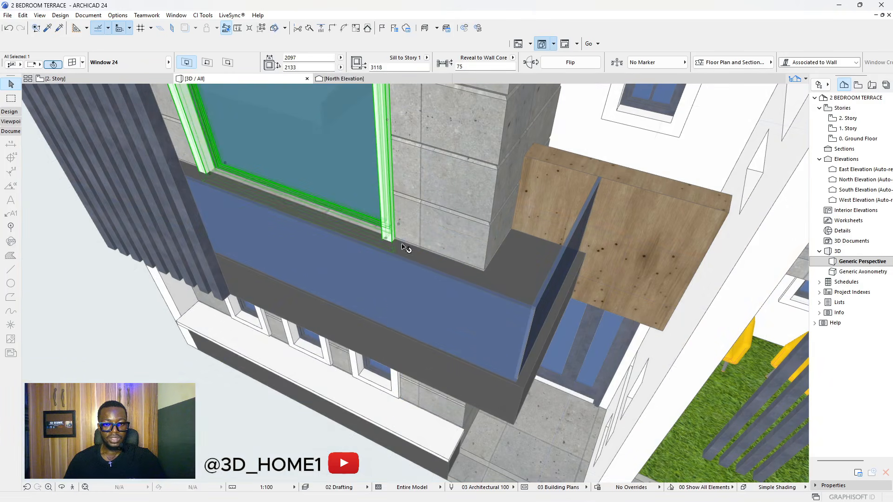
key("Escape")
scroll(387, 258, "down", 10)
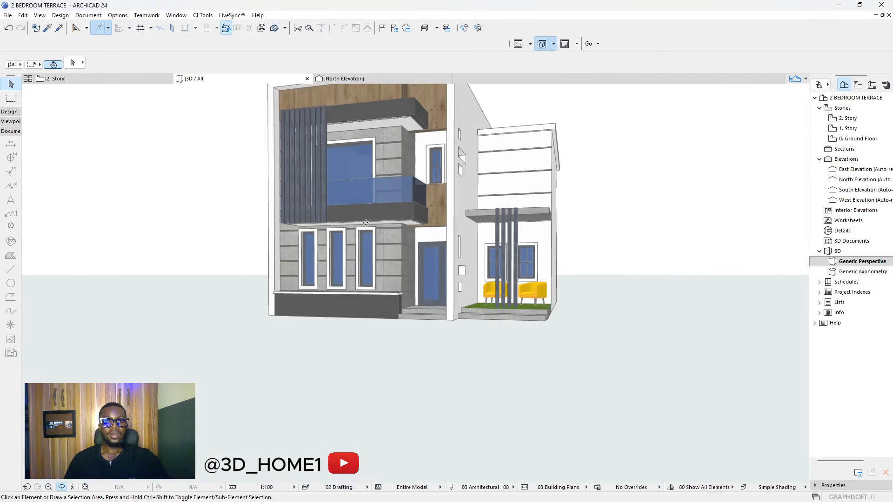
middle_click_drag(366, 223, 367, 178, "shift")
scroll(367, 178, "up", 5)
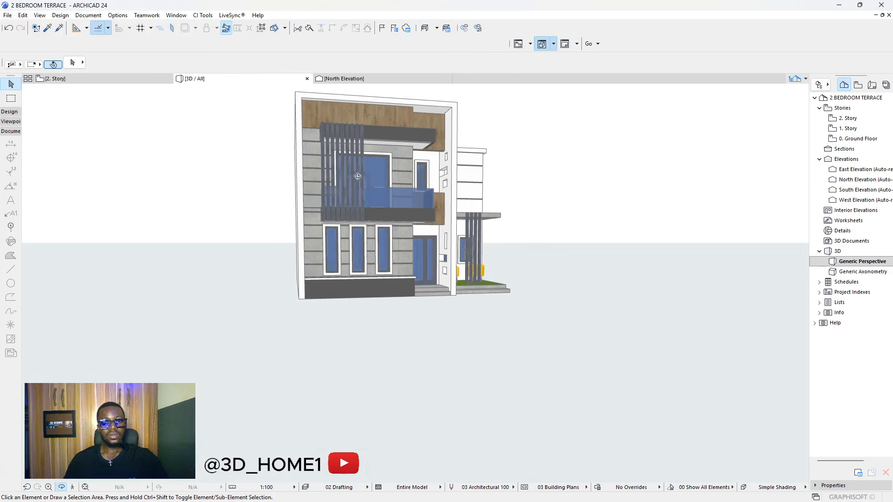
- In 3D, widen the balcony window behind the vertical fins toward the facade's outer edge, to a width of about 2548
left_click(377, 173)
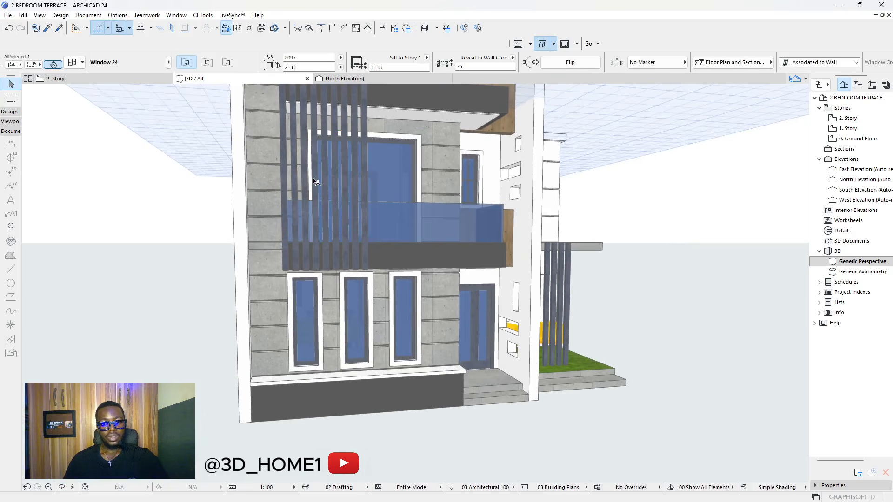
scroll(324, 199, "up", 1)
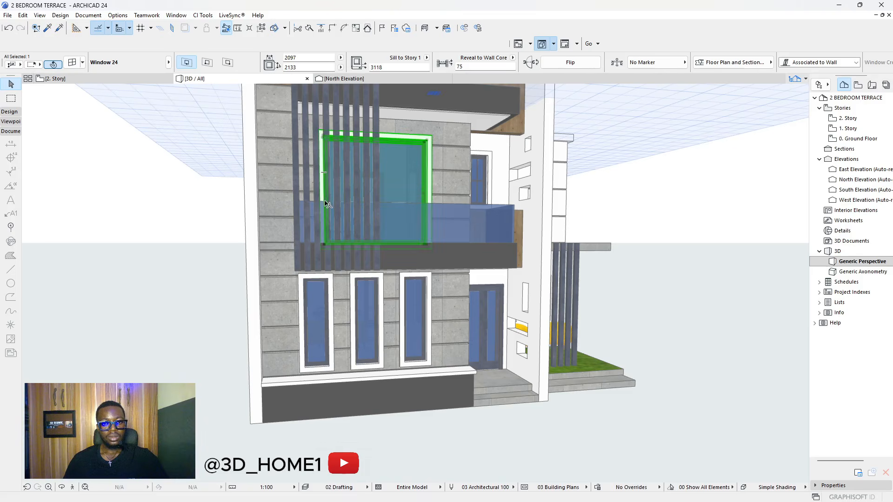
left_click(324, 243)
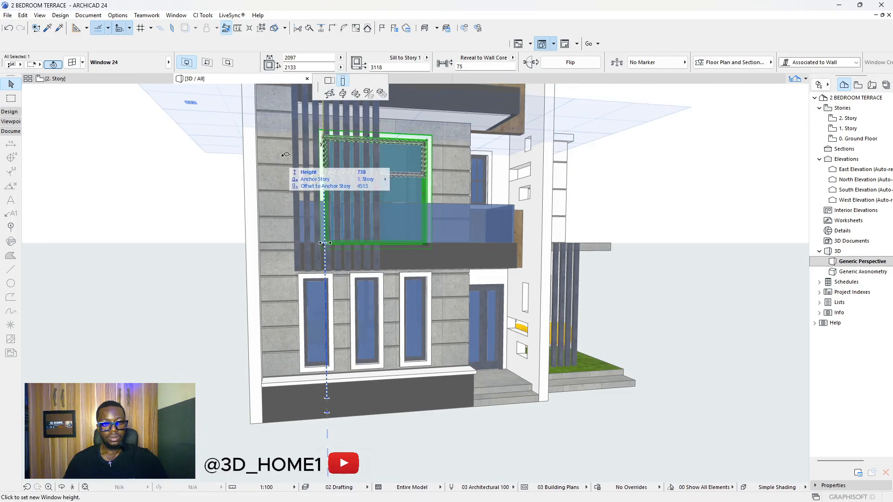
left_click(329, 81)
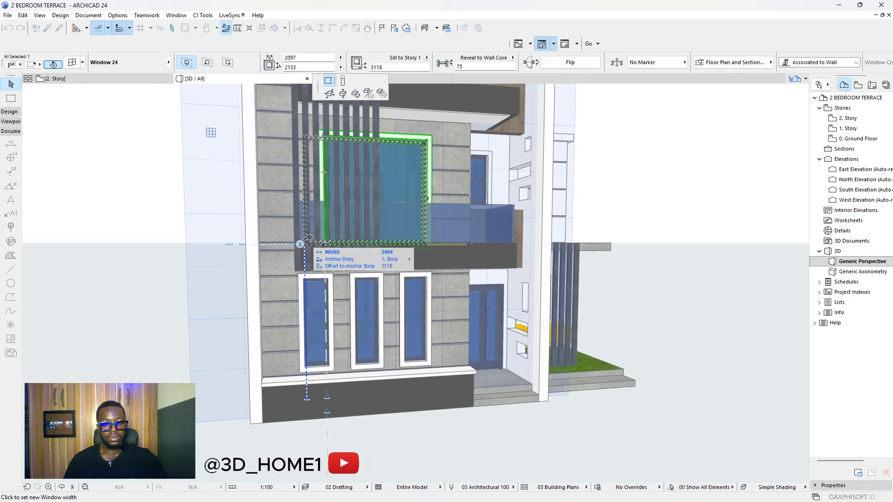
left_click(303, 240)
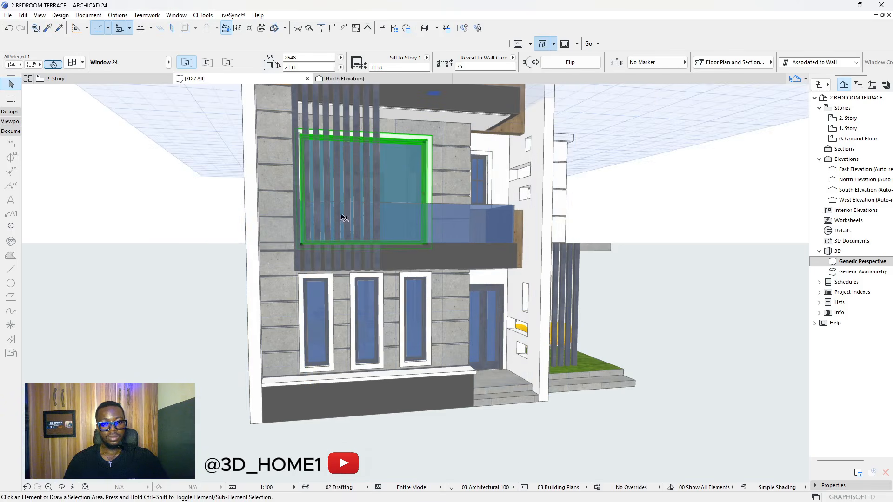
key("Escape")
- Change the wide balcony window's sash type to H-V Grid
scroll(401, 205, "down", 8)
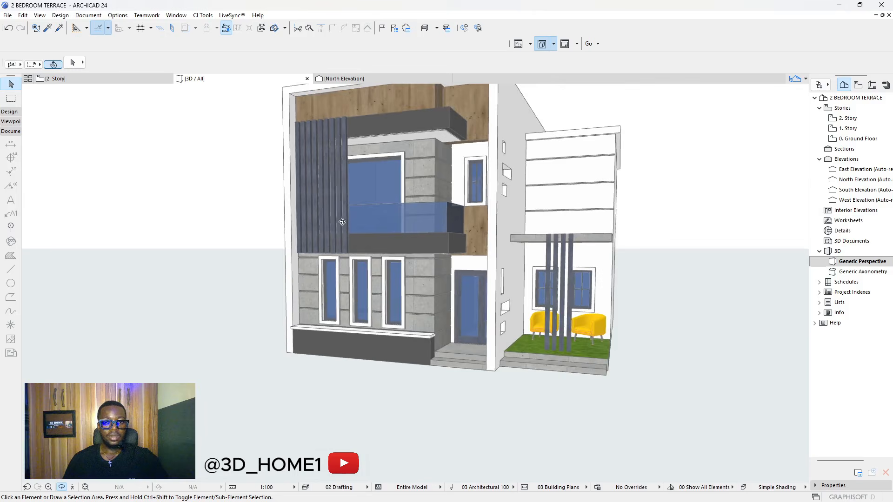
left_click_drag(383, 218, 390, 213)
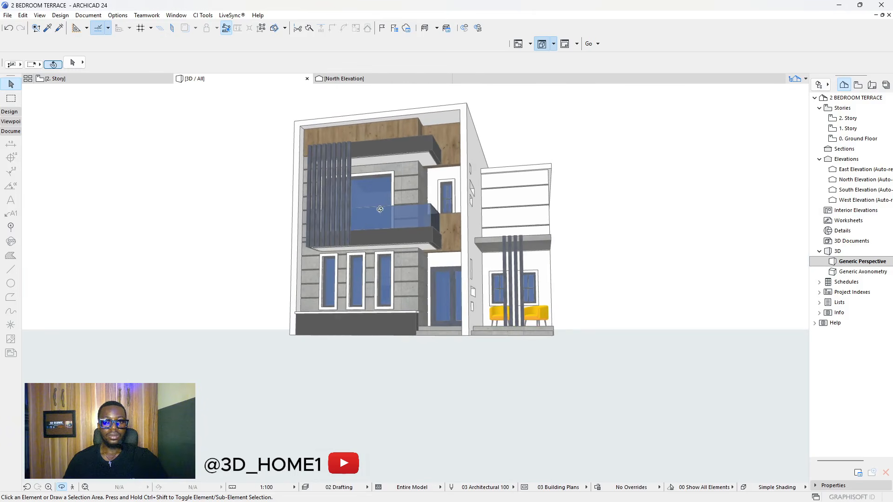
scroll(359, 203, "up", 2)
left_click(389, 184)
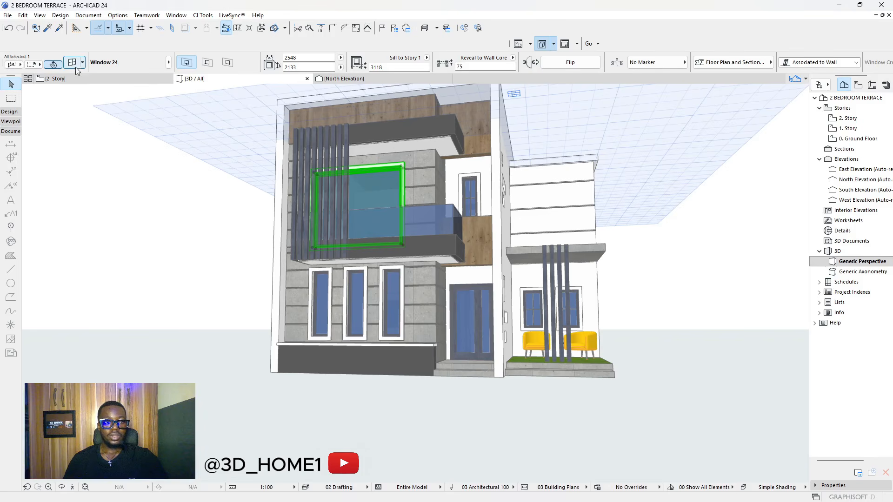
key("ctrl+t")
left_click(509, 234)
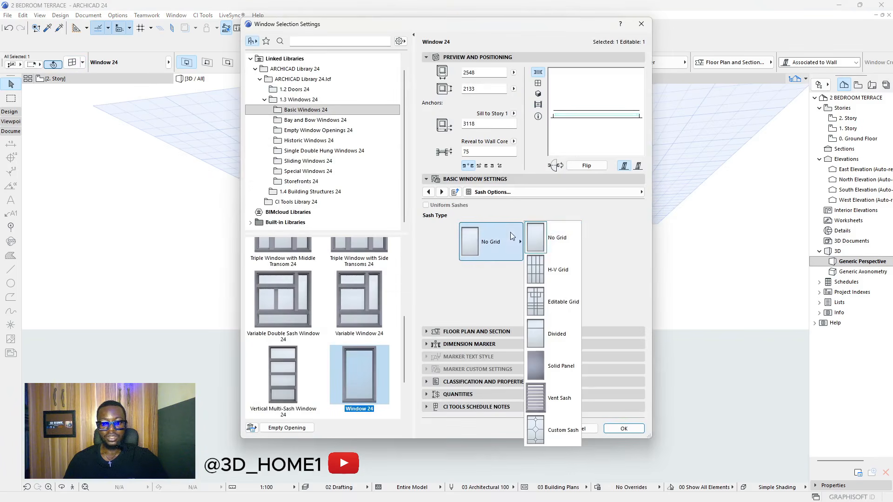
left_click(549, 268)
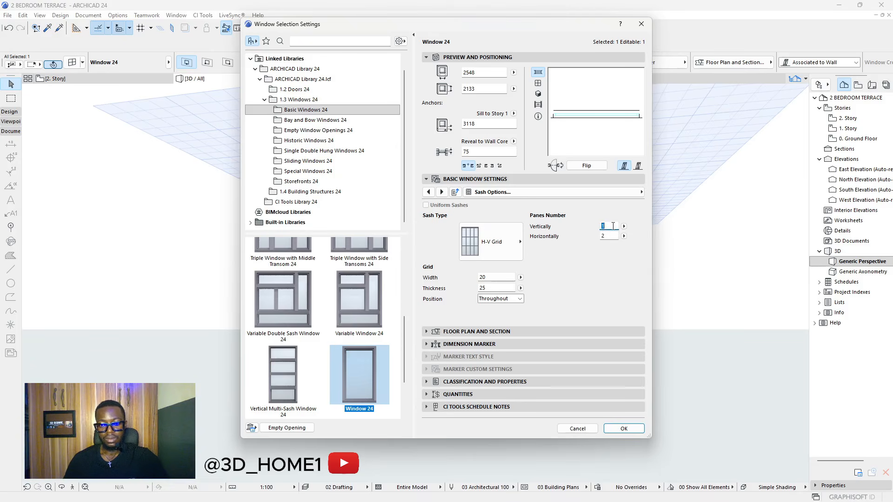
left_click(624, 429)
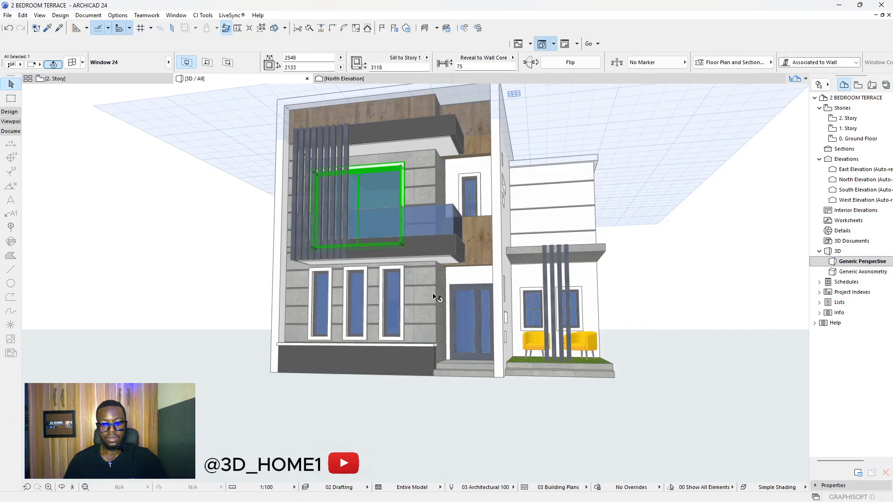
- Divide the balcony window's grid into three panes across its width
scroll(367, 207, "up", 2)
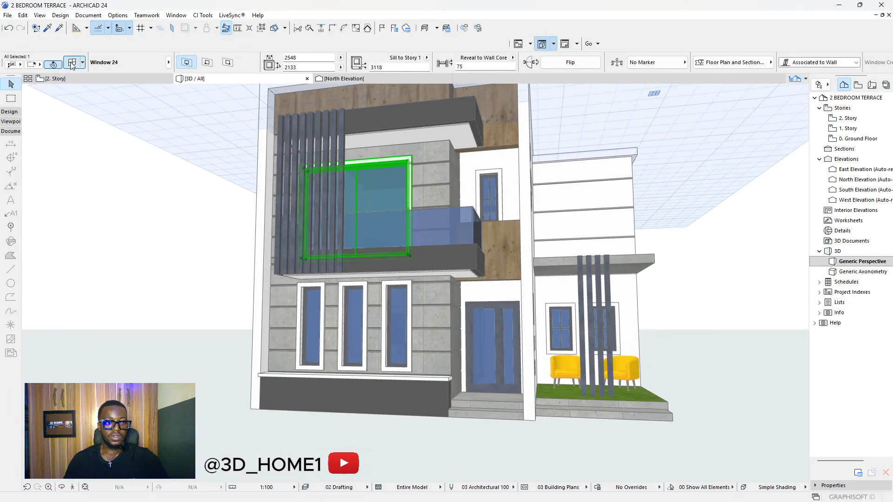
key("ctrl+t")
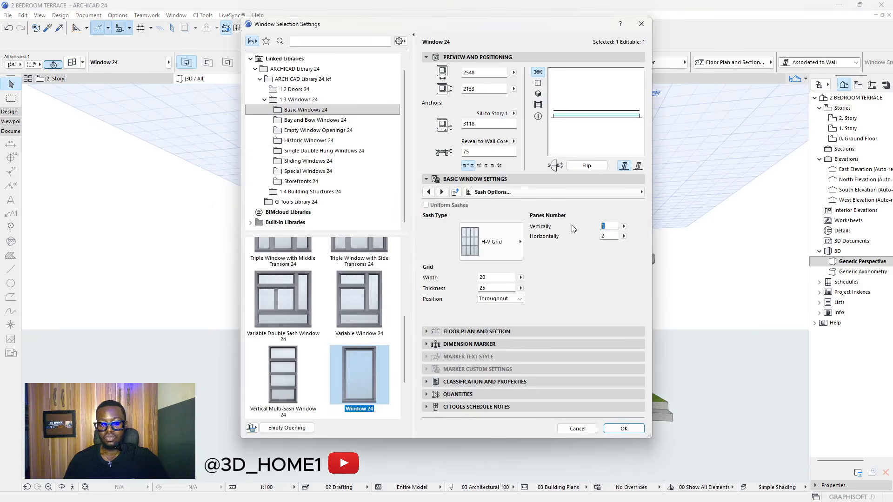
type("2")
left_click(624, 428)
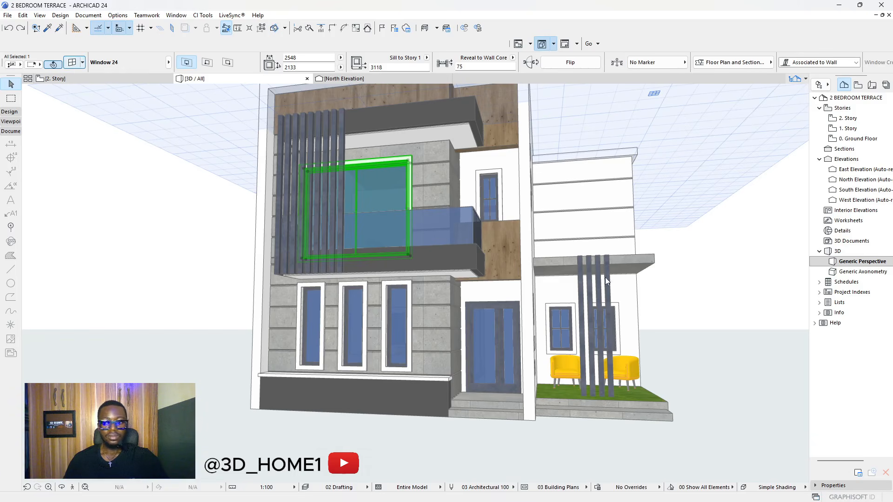
key("ctrl+t")
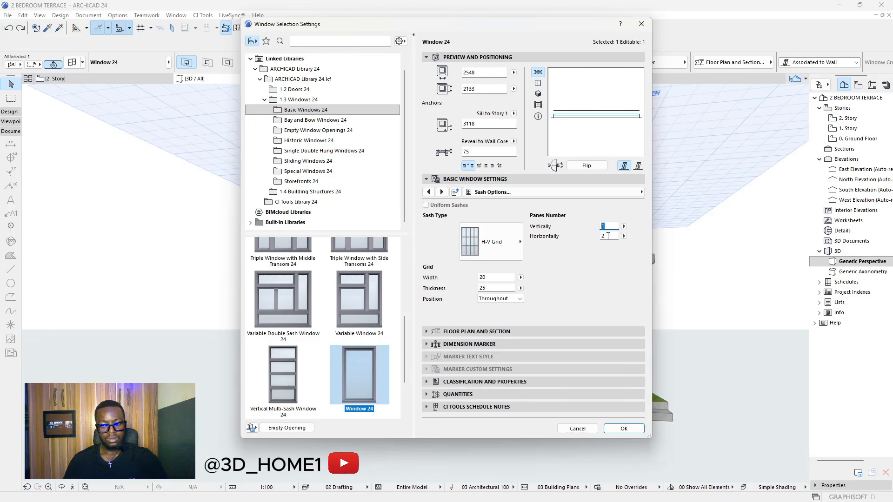
left_click(612, 236)
left_click(624, 429)
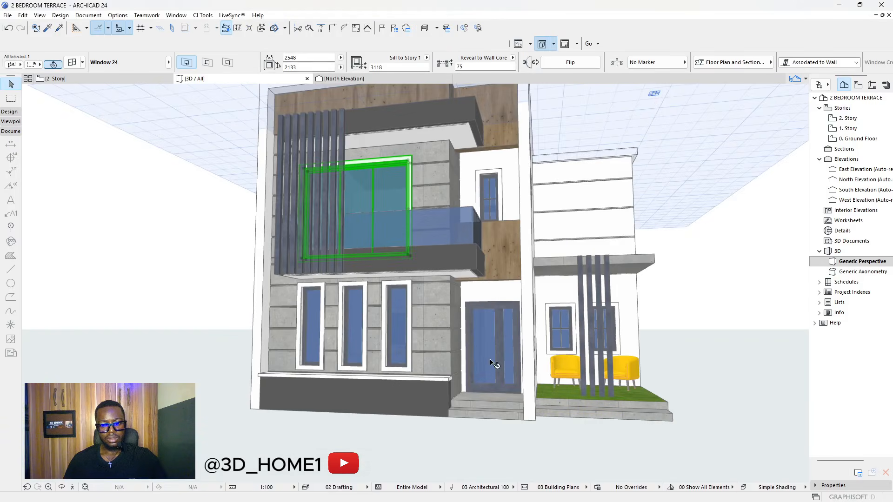
key("Escape")
- Examine the front facade and the gridded balcony window in 3D from several angles
middle_click_drag(403, 233, 573, 223, "shift")
scroll(339, 236, "up", 3)
scroll(327, 255, "down", 3)
scroll(476, 226, "down", 3)
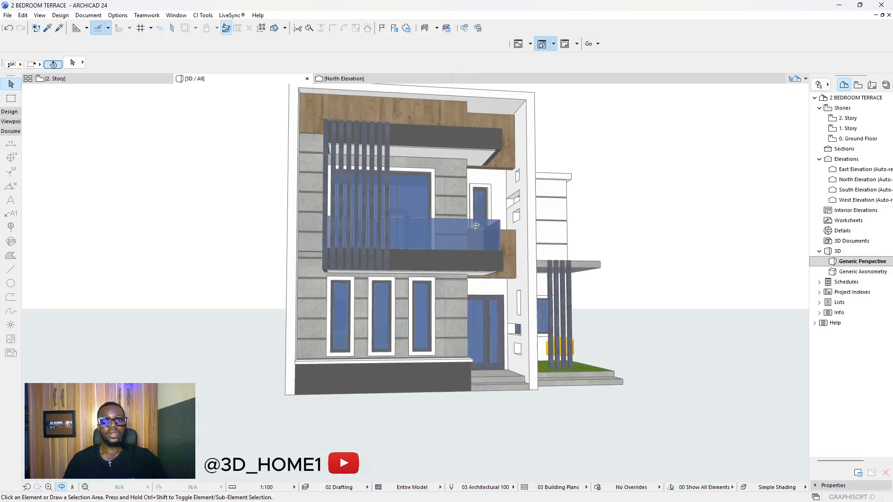
middle_click_drag(485, 260, 404, 255, "shift")
scroll(404, 255, "down", 4)
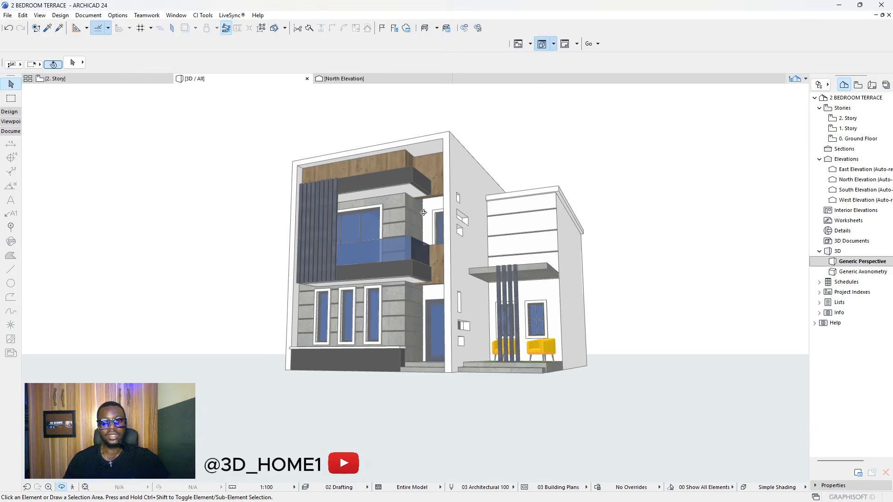
middle_click_drag(423, 212, 439, 240, "shift")
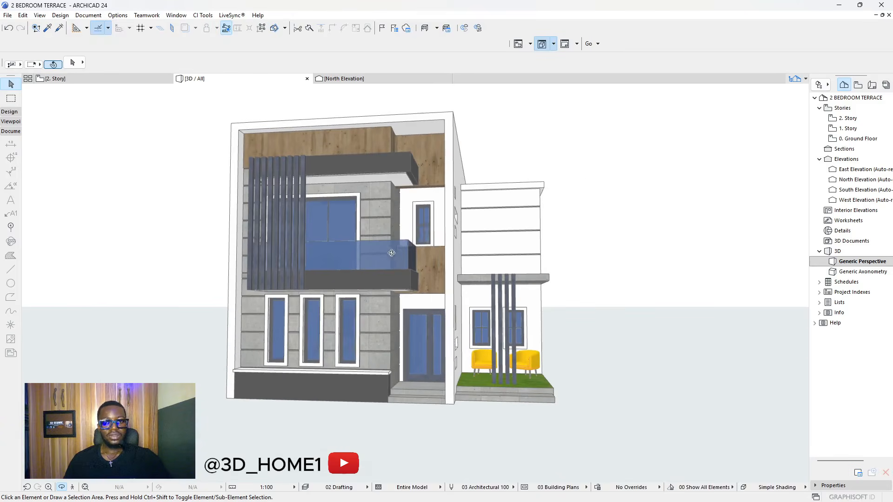
scroll(392, 253, "down", 3)
key("Escape")
left_click_drag(229, 100, 560, 411)
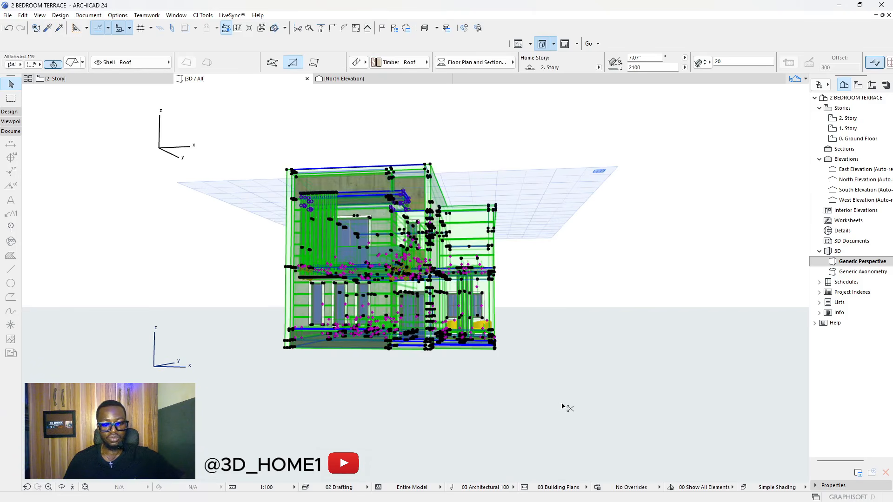
left_click(573, 377)
scroll(489, 319, "up", 3)
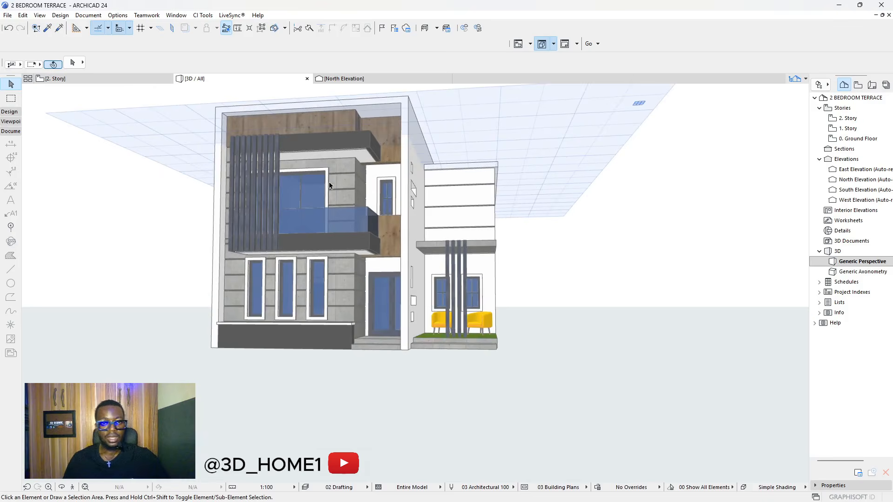
scroll(247, 305, "up", 1)
scroll(215, 342, "up", 3)
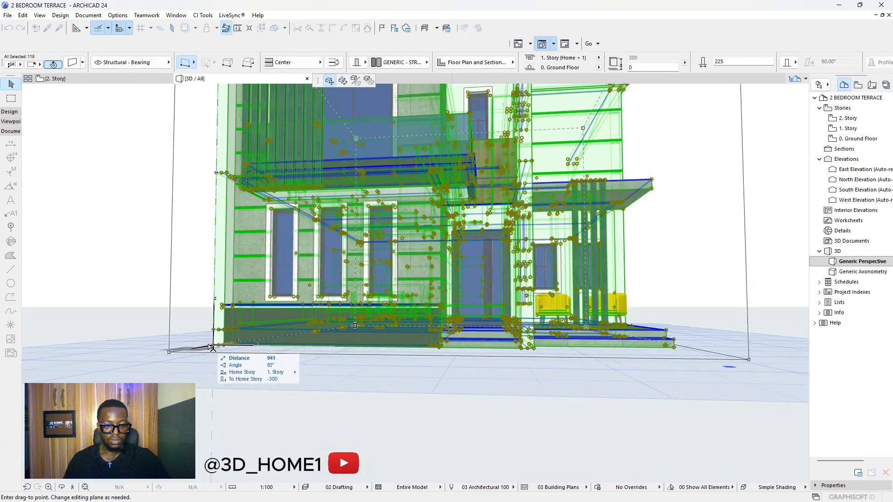
left_click(368, 82)
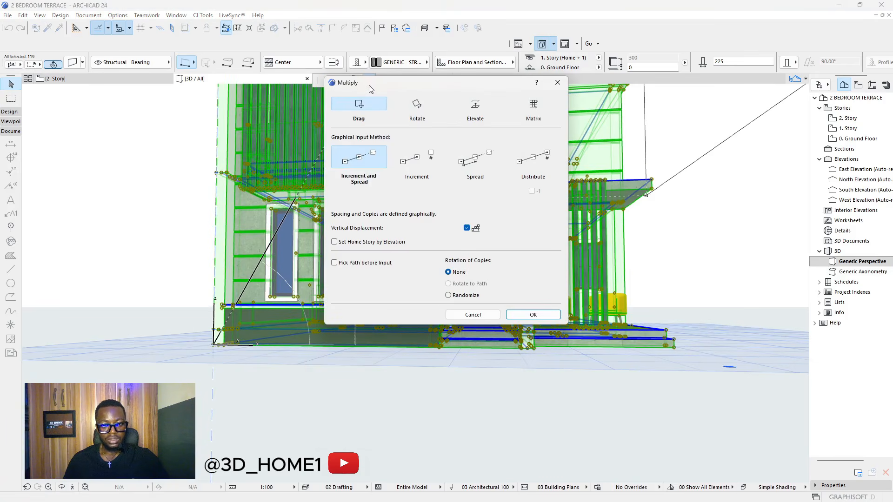
left_click(526, 316)
scroll(259, 353, "down", 5)
scroll(512, 353, "up", 6)
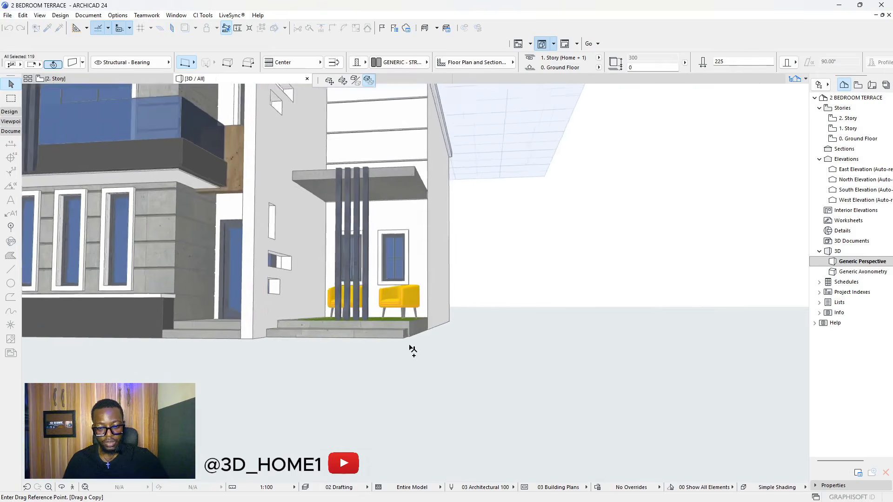
scroll(412, 349, "up", 5)
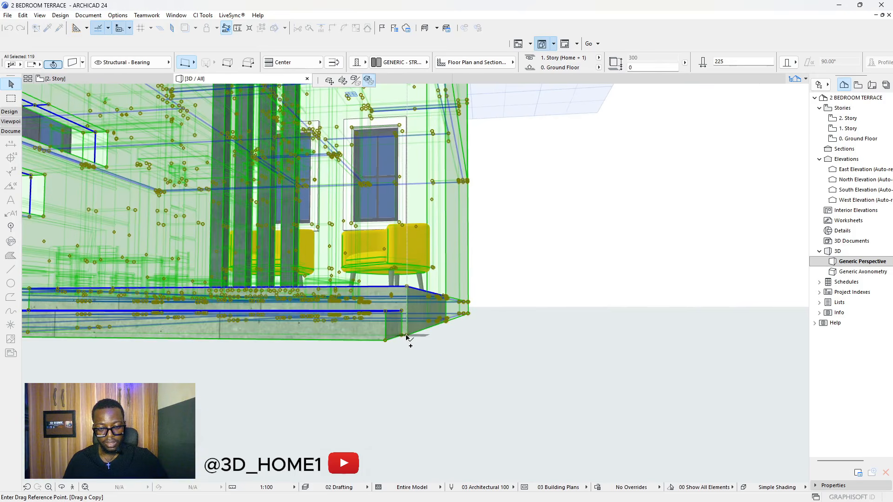
left_click(406, 335)
scroll(409, 343, "down", 6)
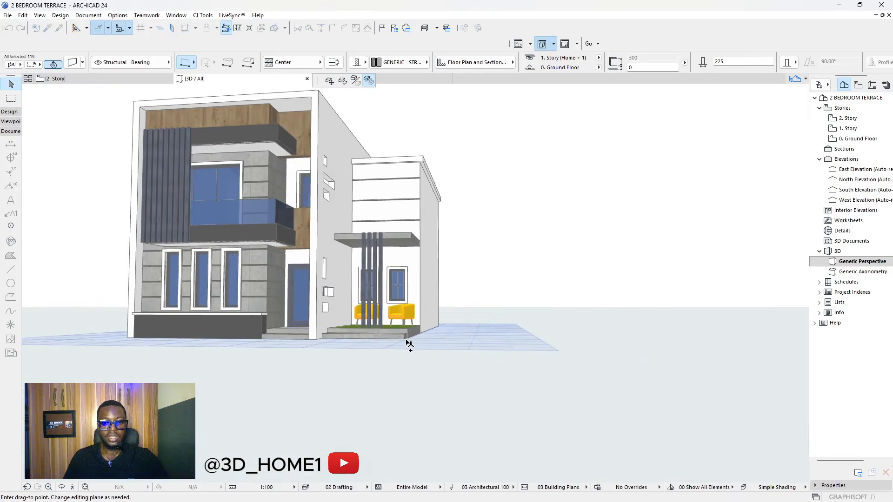
scroll(408, 345, "down", 5)
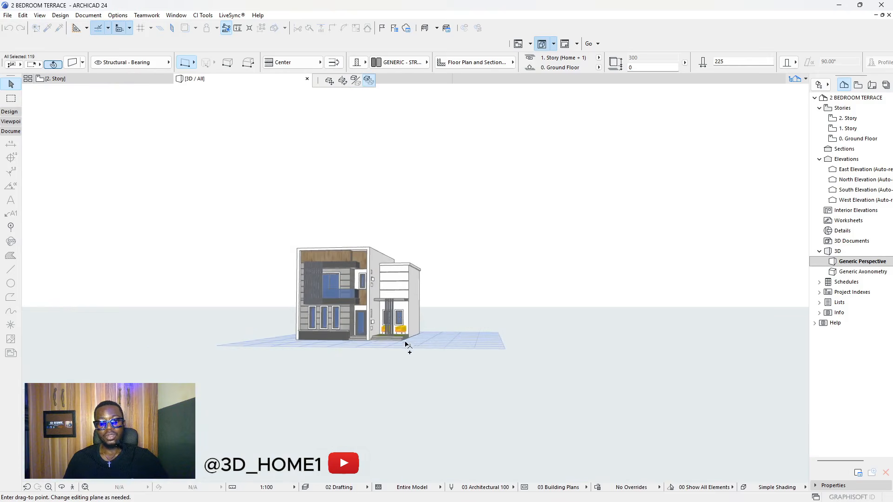
key("Escape")
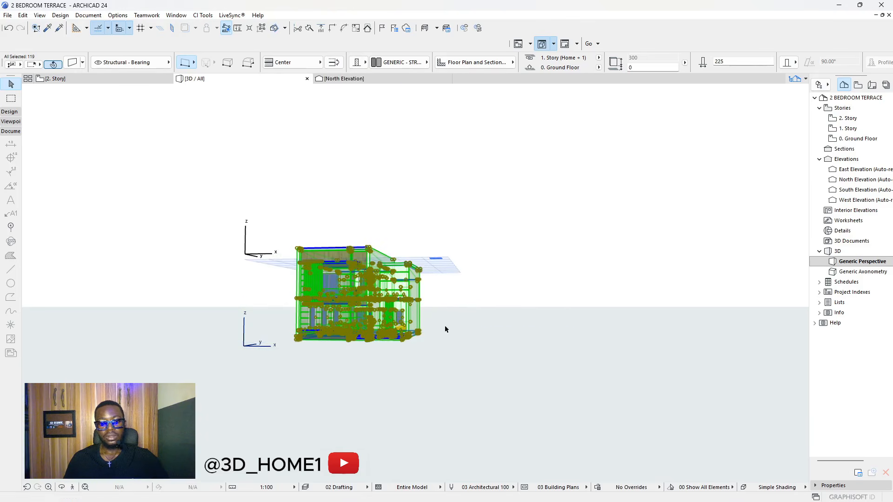
- Select all elements of the house and set up a Drag multiplication with the Increment and Spread method
scroll(286, 347, "up", 6)
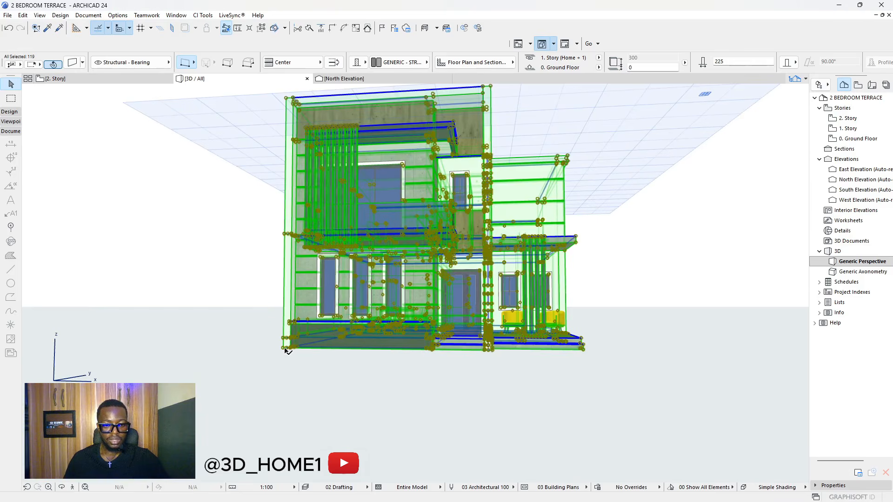
key("Escape")
key("ctrl+a")
scroll(286, 344, "up", 4)
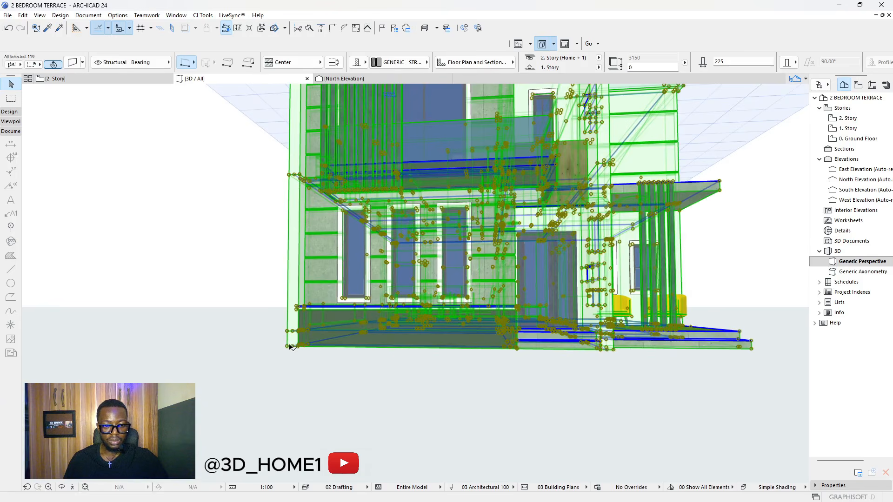
left_click(288, 348)
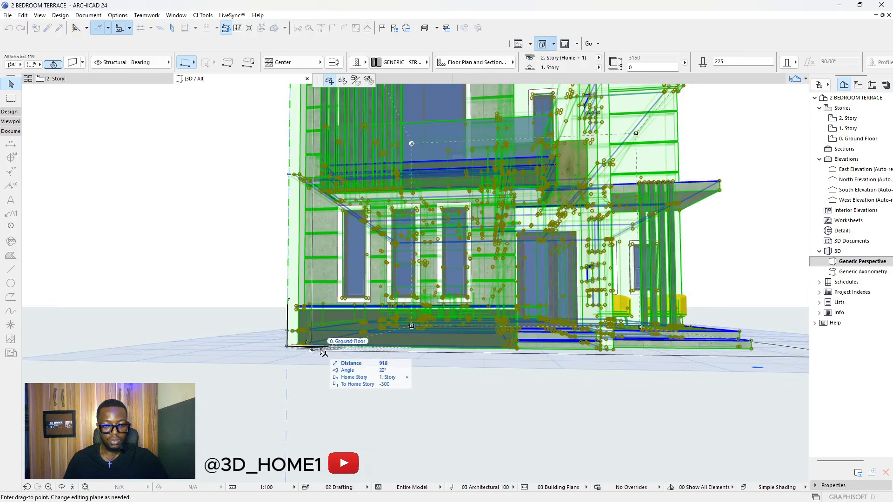
left_click(368, 80)
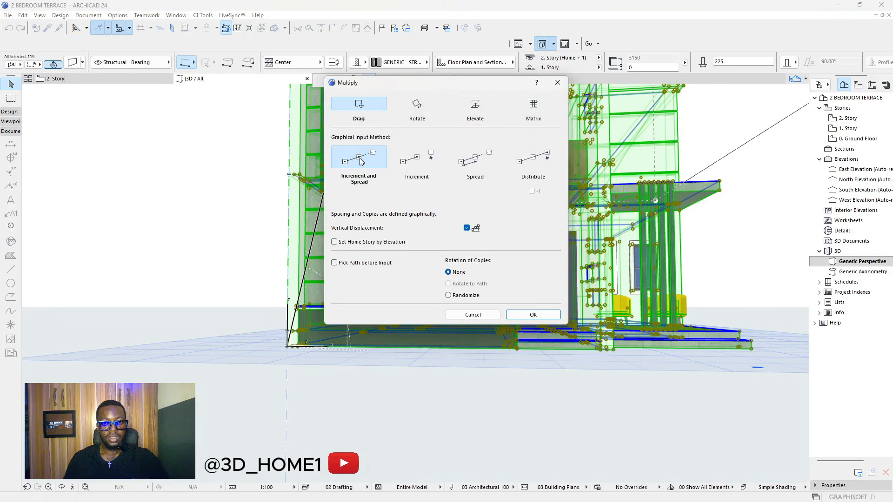
left_click(539, 314)
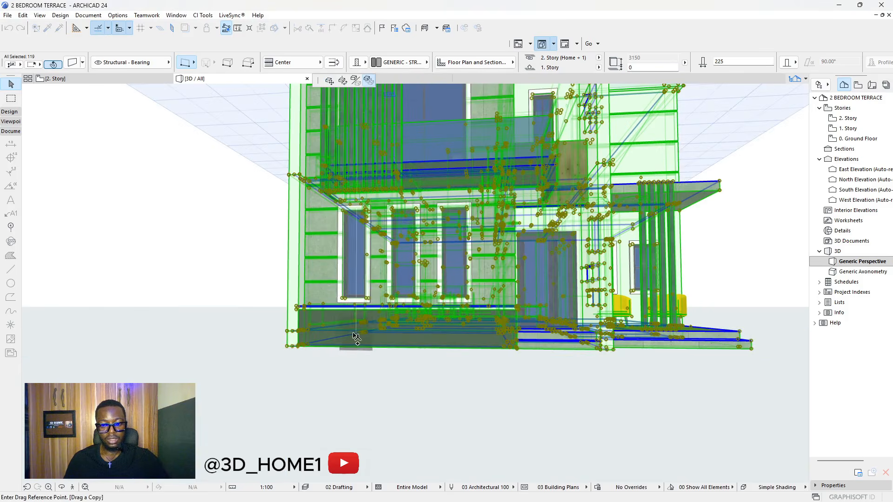
- Multiply the house from its outer front base corner, spacing copies at the porch's outer edge and placing three along the frontage
scroll(281, 352, "up", 5)
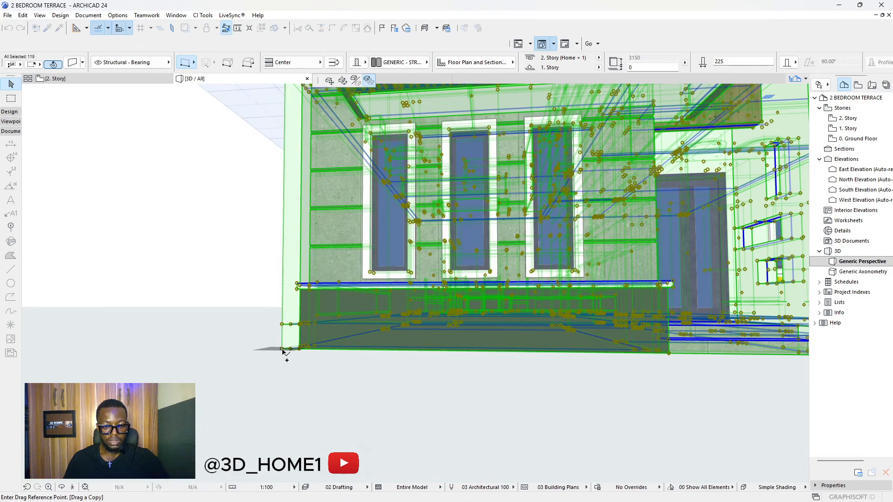
left_click(281, 352)
scroll(223, 358, "down", 6)
scroll(512, 354, "up", 5)
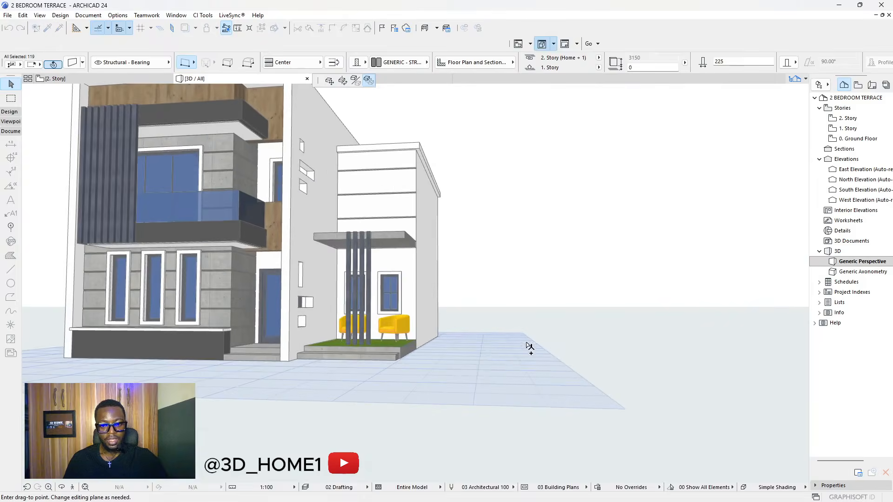
scroll(402, 362, "up", 3)
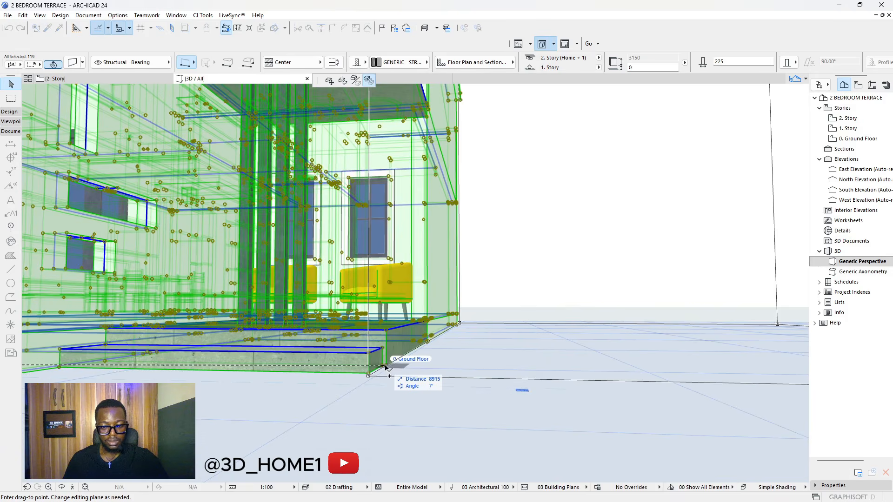
scroll(385, 367, "down", 8)
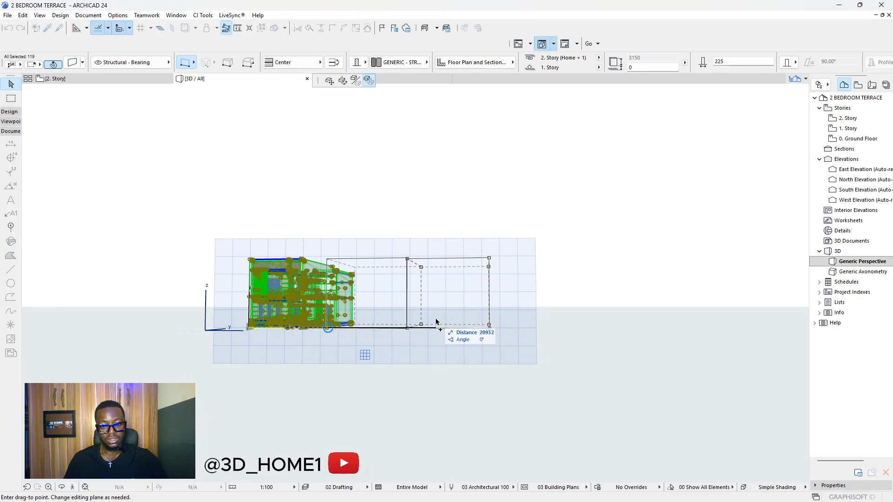
left_click(512, 329)
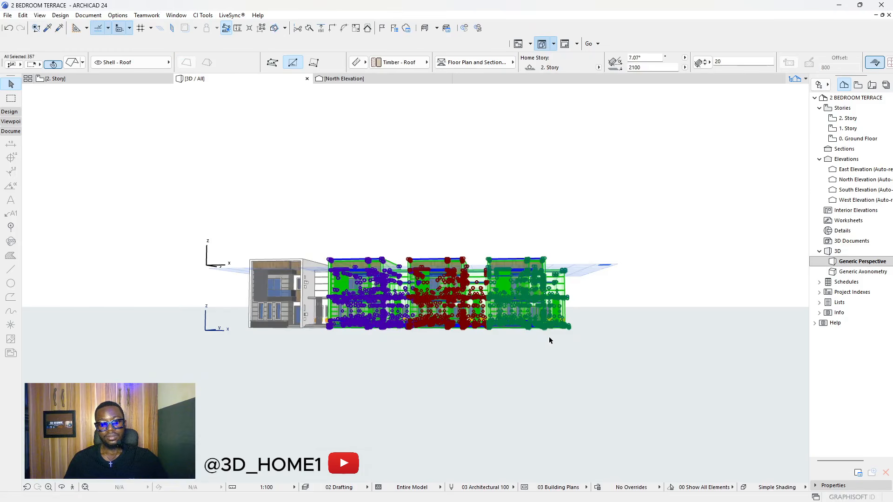
- Deselect the copied houses and undo the multiplication of the terrace unit
left_click(566, 353)
key("o")
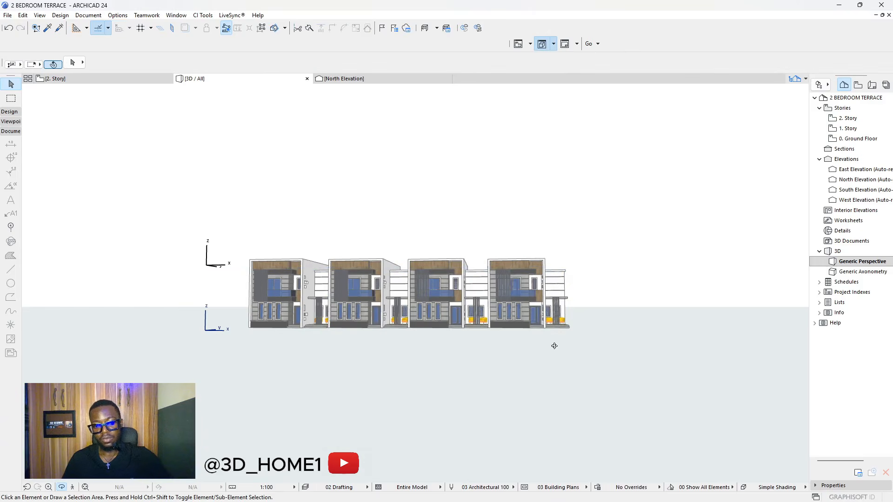
left_click_drag(552, 347, 335, 293)
scroll(336, 294, "up", 4)
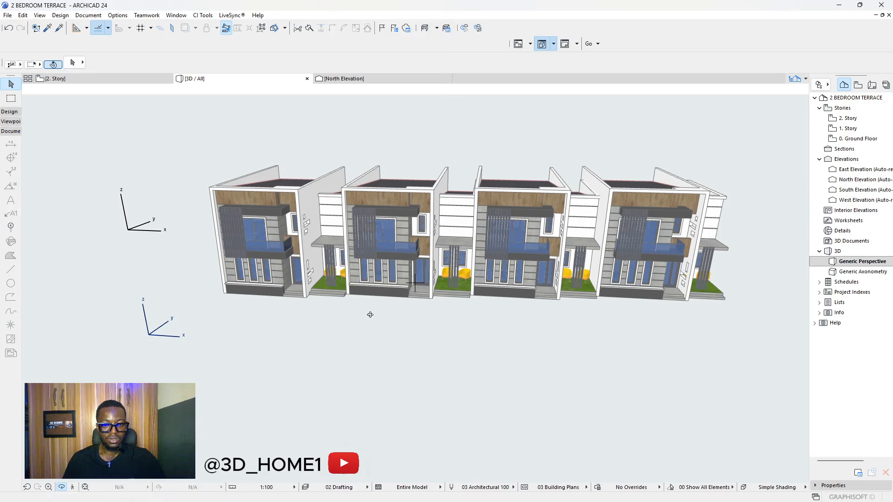
key("ctrl+z")
- Start a Drag multiplication of the selected house with Increment and Spread, taking its outer front base corner as reference point
scroll(231, 293, "up", 5)
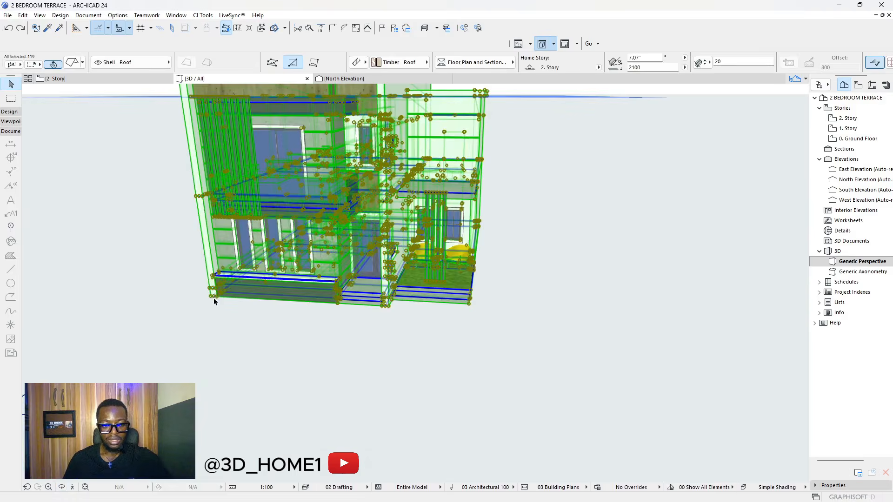
scroll(214, 300, "up", 4)
left_click(211, 294)
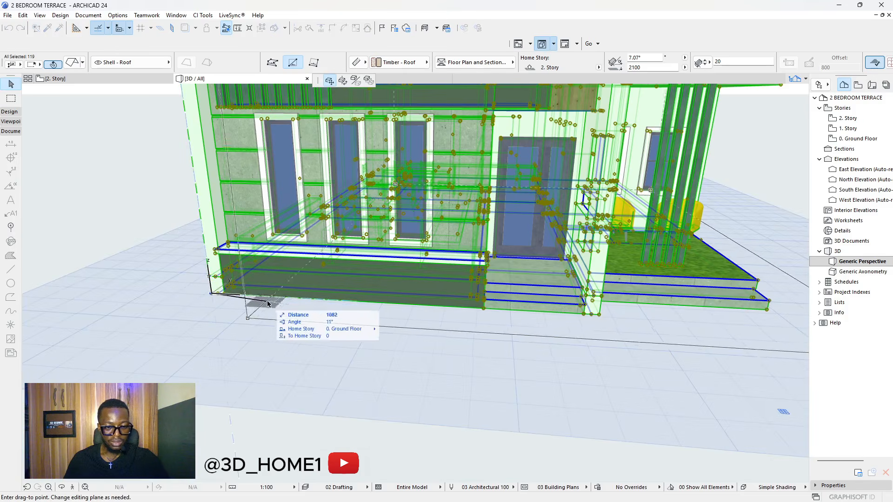
left_click(369, 81)
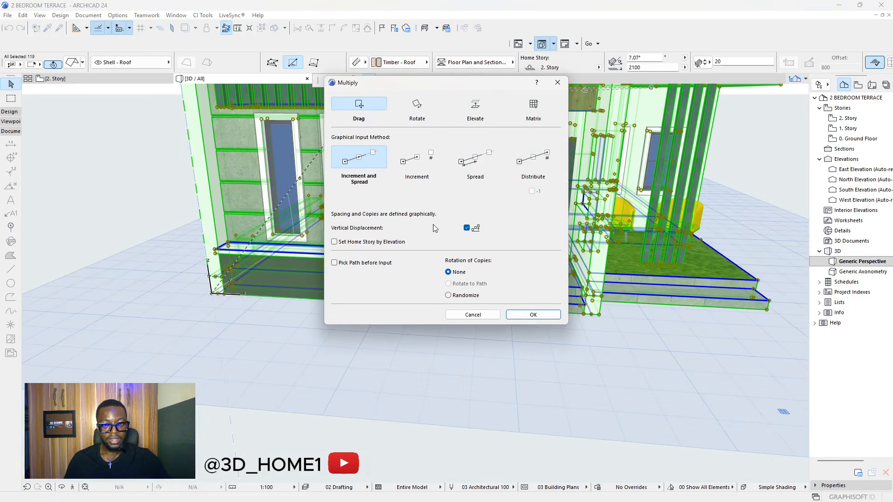
left_click(532, 314)
scroll(215, 292, "up", 3)
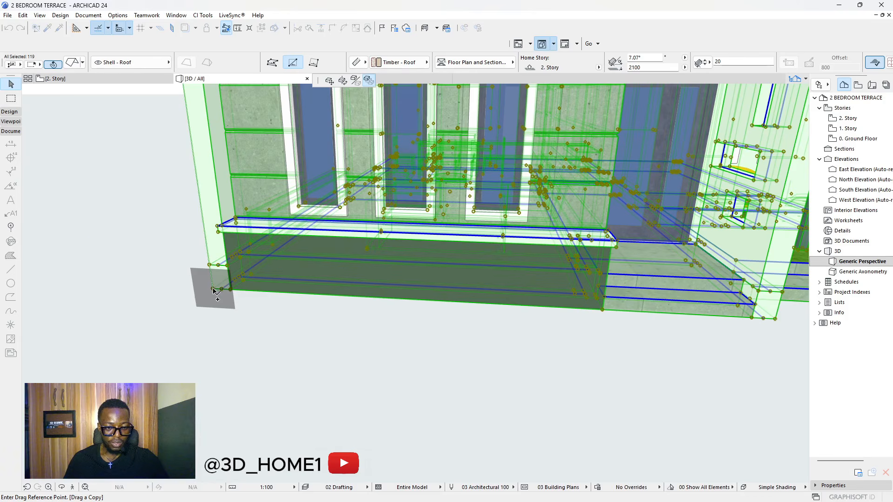
left_click(212, 289)
- Set the copy spacing to about 8900 at the porch steps' outer edge and place three copies of the house along the frontage
scroll(169, 305, "down", 6)
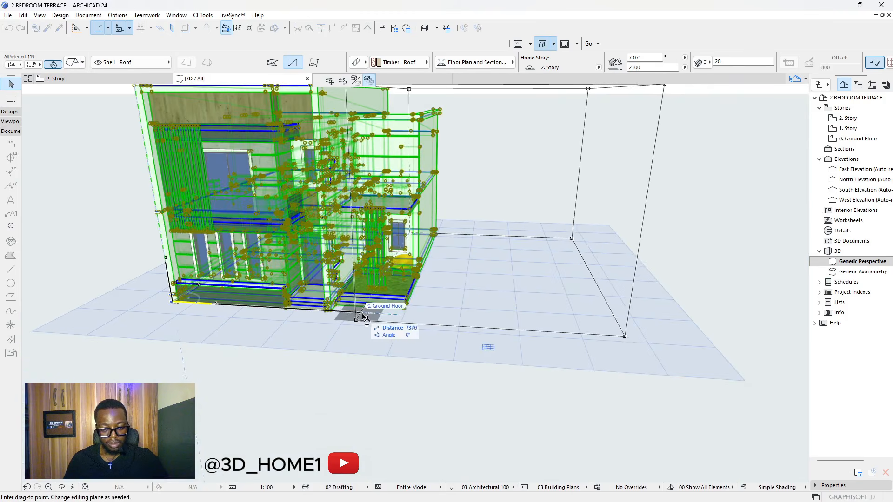
scroll(367, 312, "up", 5)
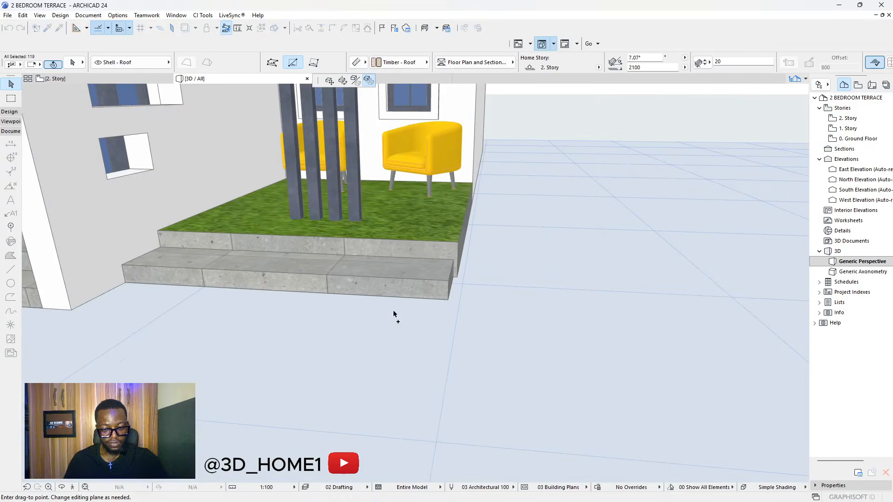
scroll(481, 276, "up", 3)
scroll(481, 275, "down", 4)
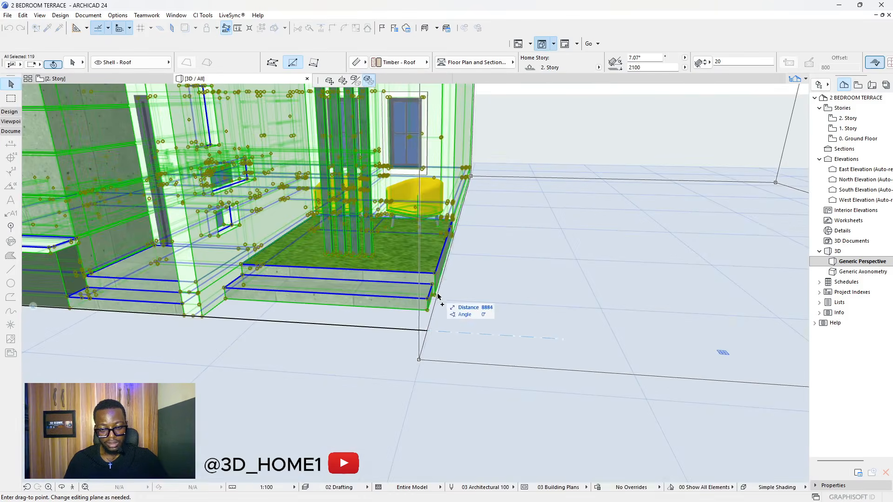
scroll(437, 297, "up", 3)
scroll(432, 293, "down", 8)
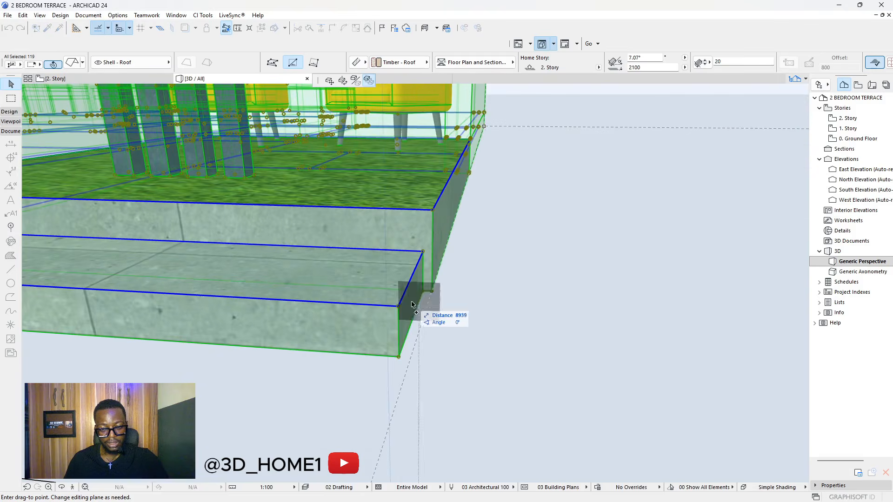
scroll(312, 300, "down", 6)
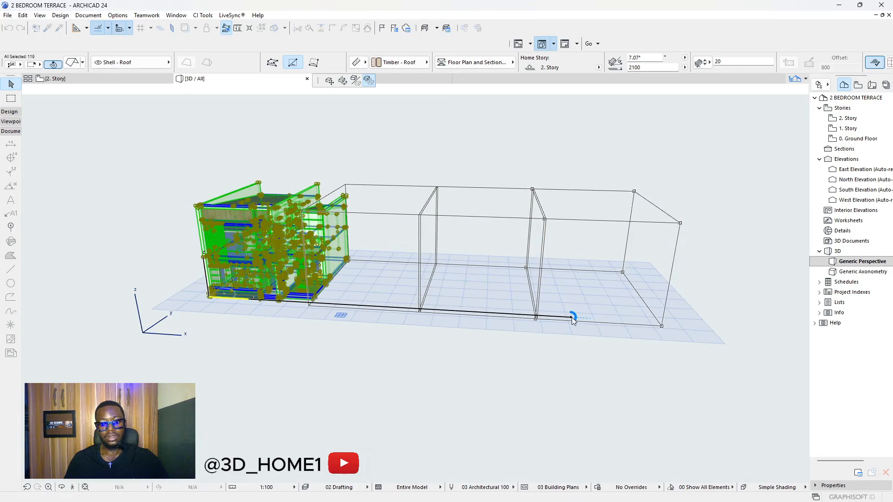
left_click(571, 317)
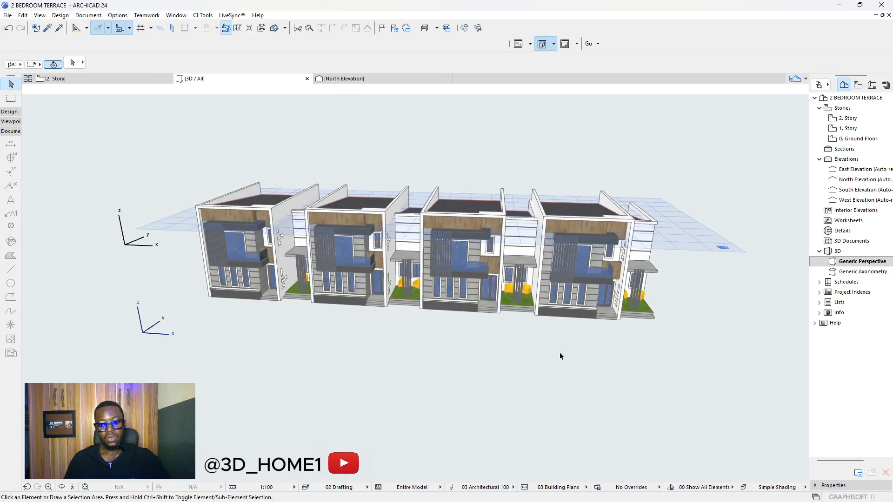
middle_click_drag(568, 355, 508, 196, "shift")
middle_click_drag(456, 179, 456, 177, "shift")
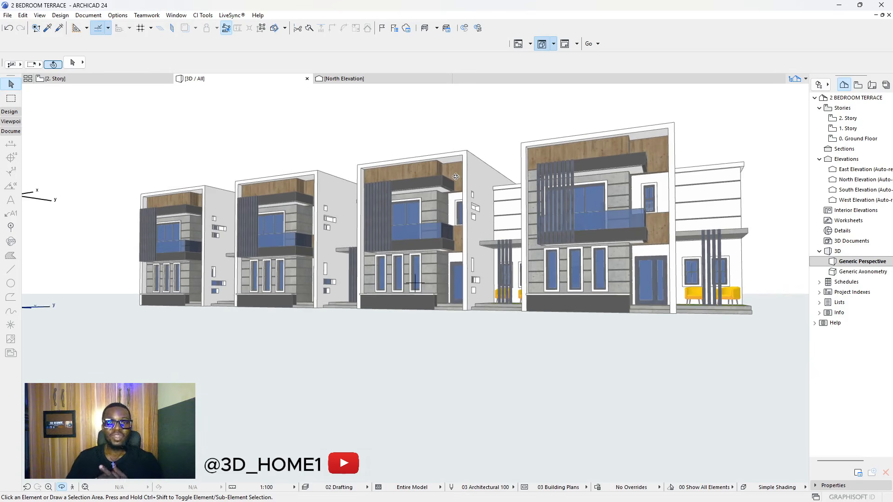